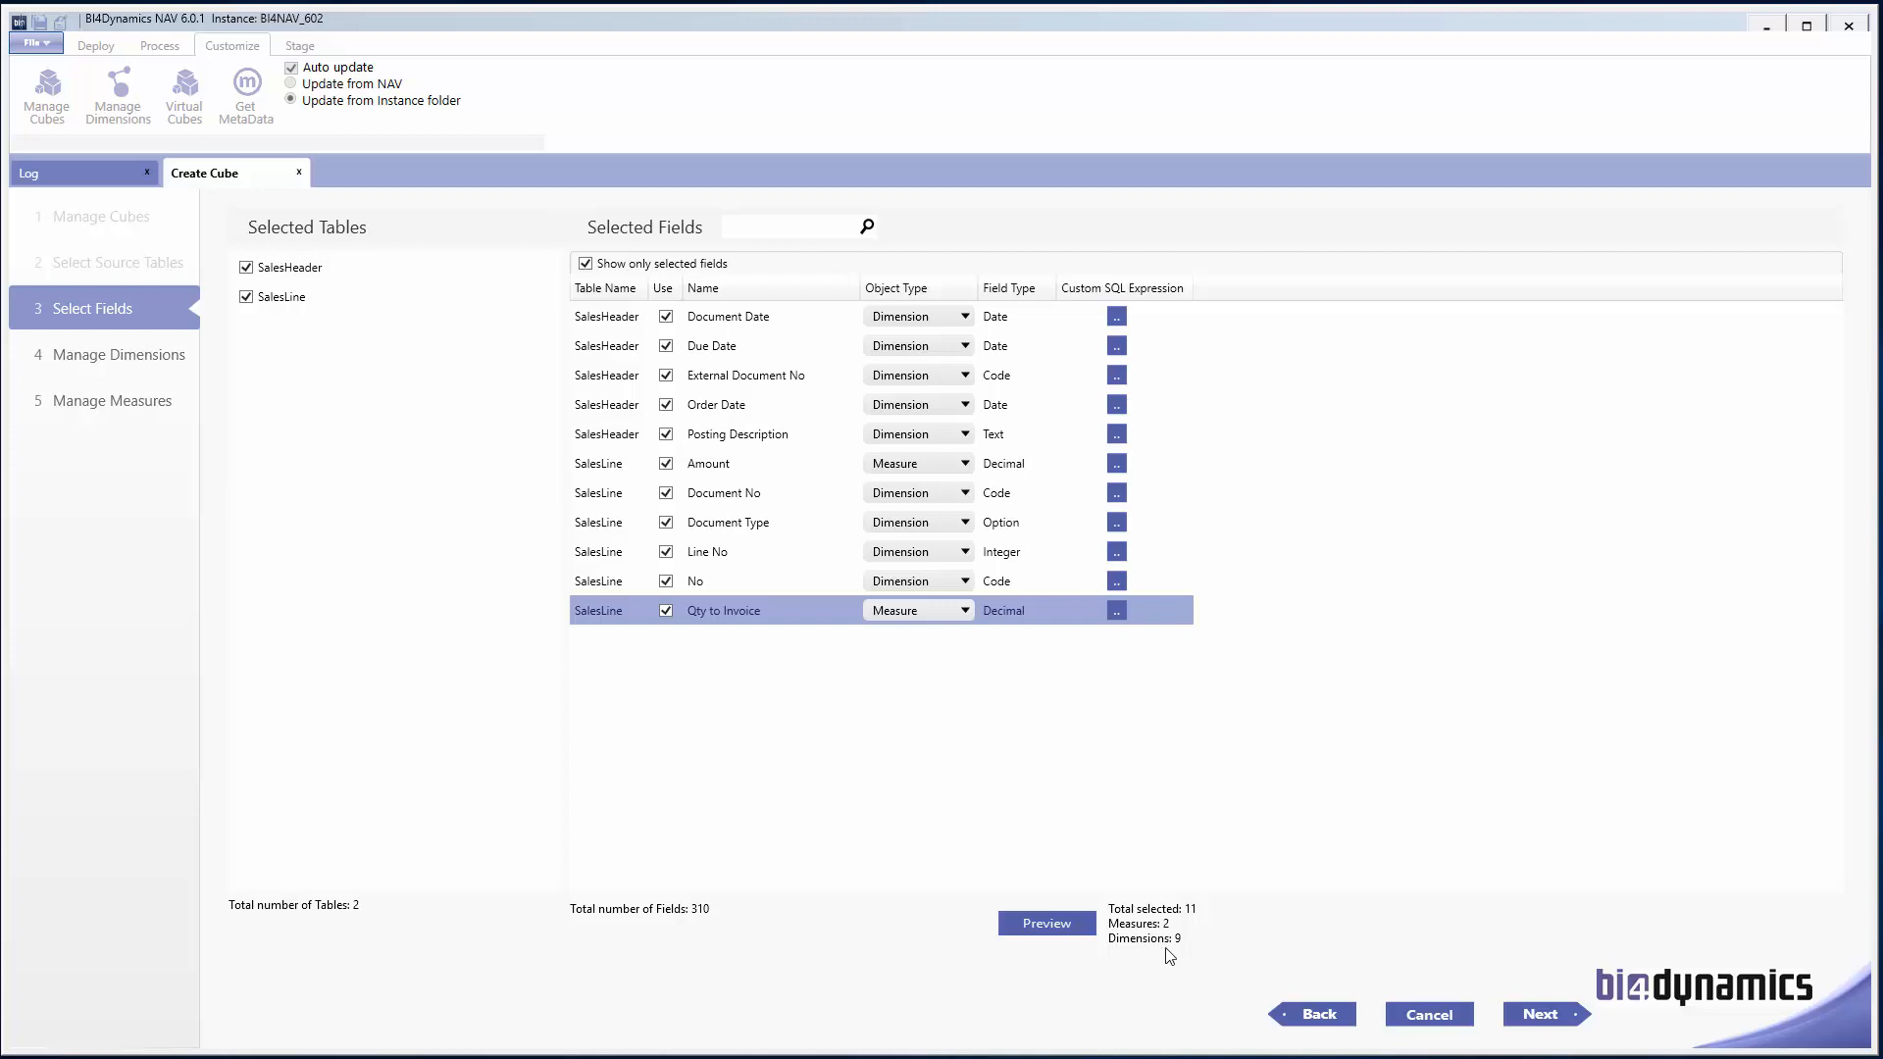
# Step: Proceed to dimension management and add the Order Date, Due Date and Document Date fields as dimensions
pyautogui.click(1539, 1014)
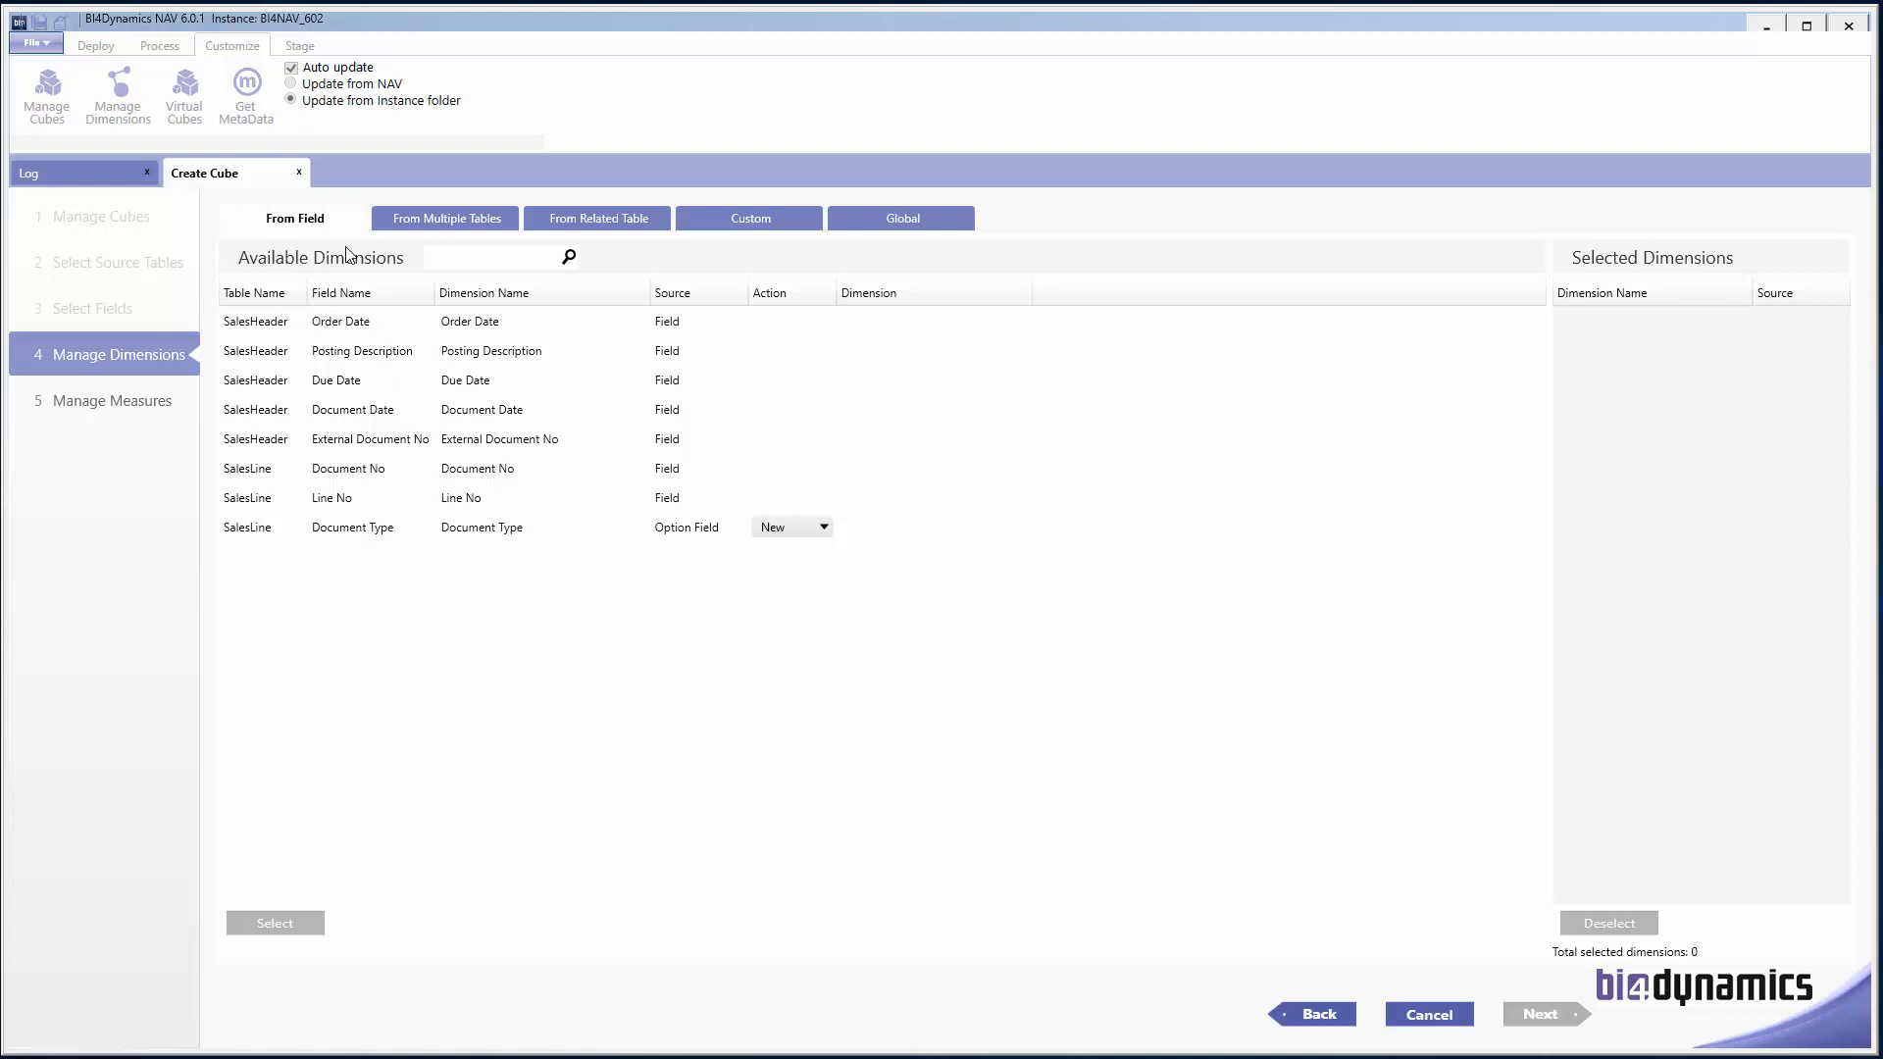
pyautogui.click(462, 319)
pyautogui.click(308, 926)
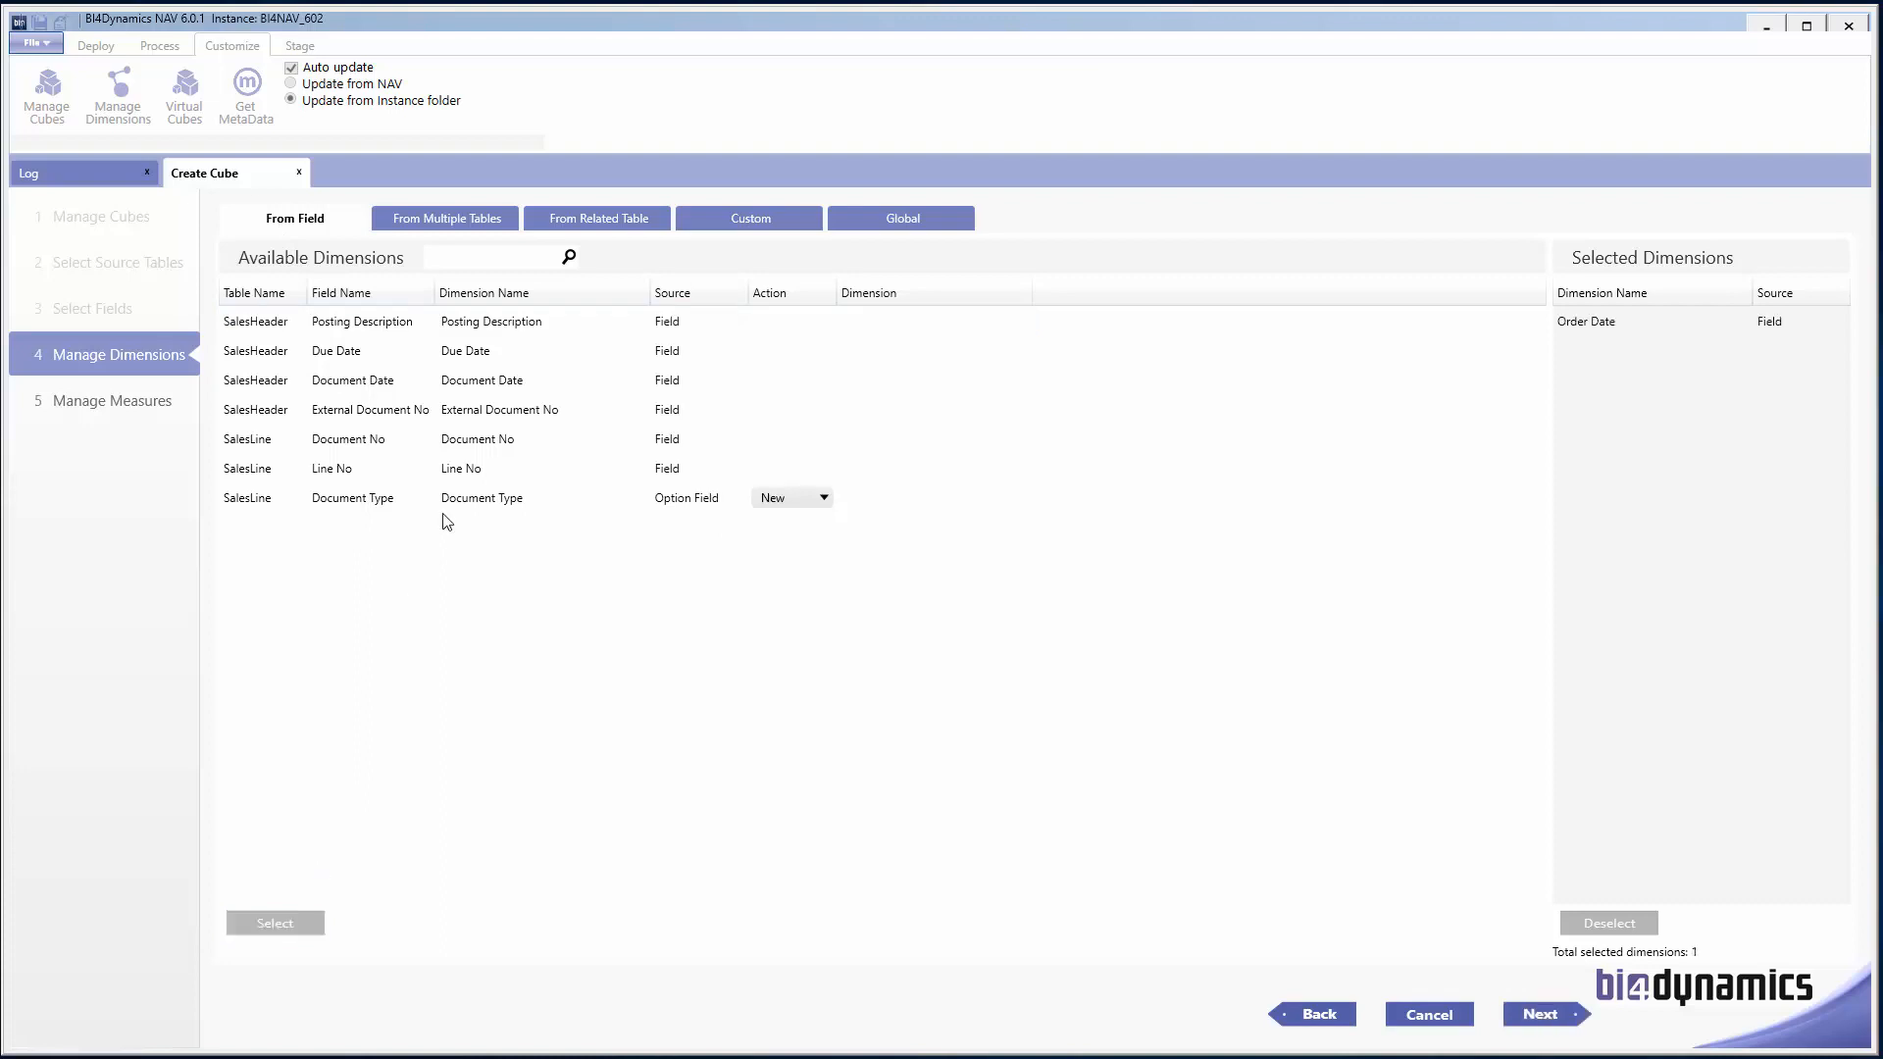
pyautogui.click(465, 350)
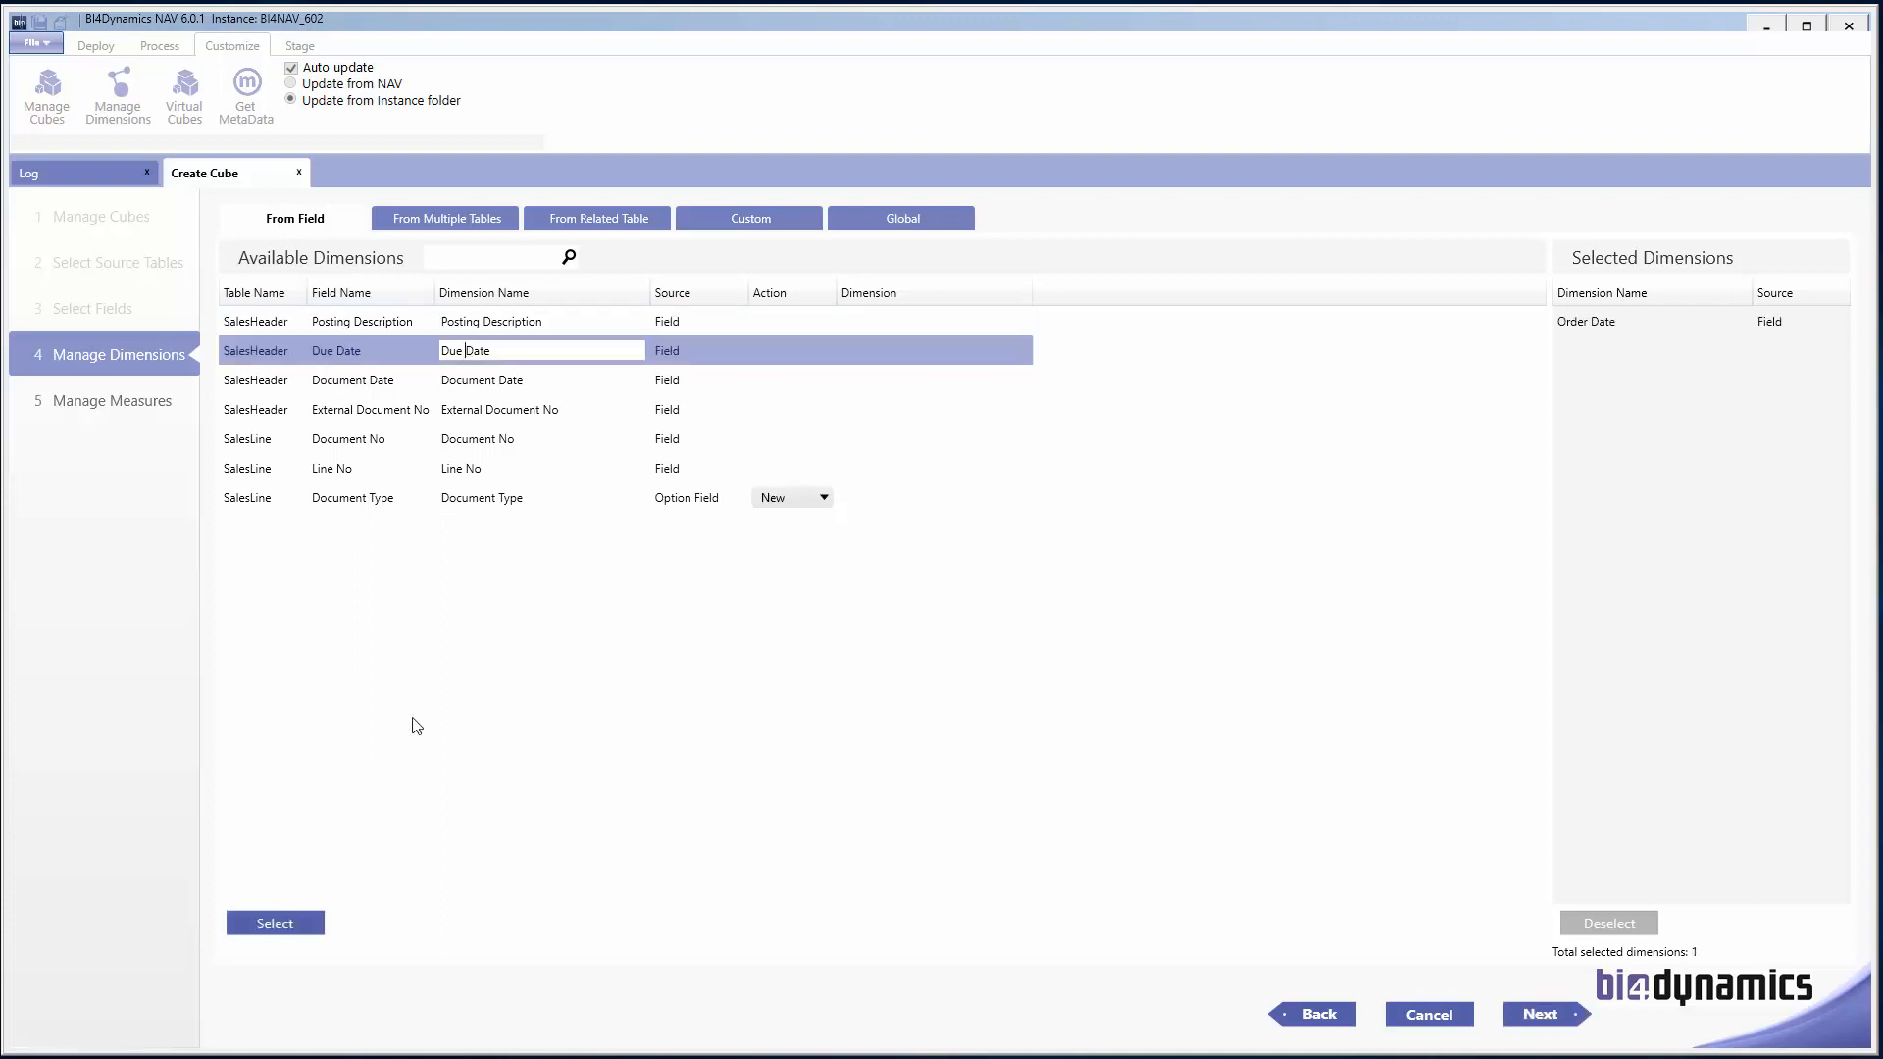
pyautogui.click(314, 925)
pyautogui.click(493, 350)
pyautogui.click(306, 924)
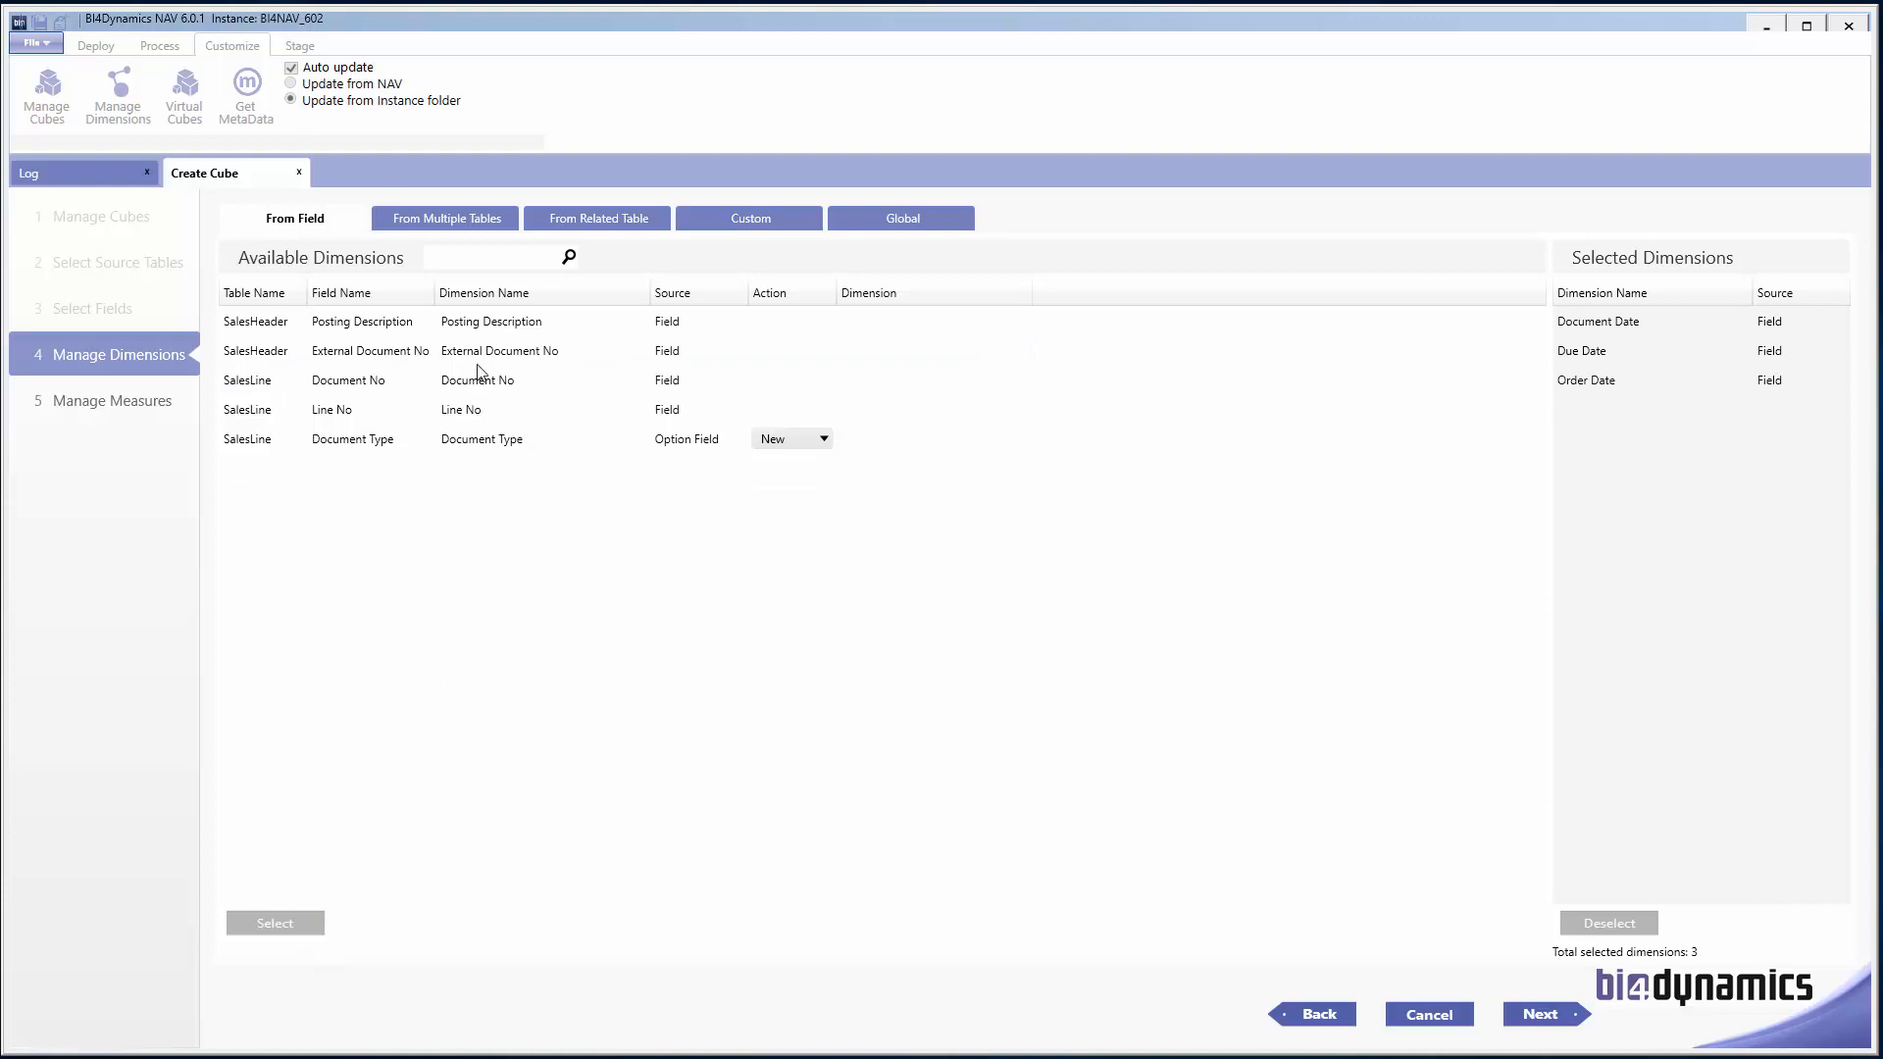
# Step: Add the Posting Description dimension and the External Document No field as a dimension named External Document
pyautogui.click(488, 330)
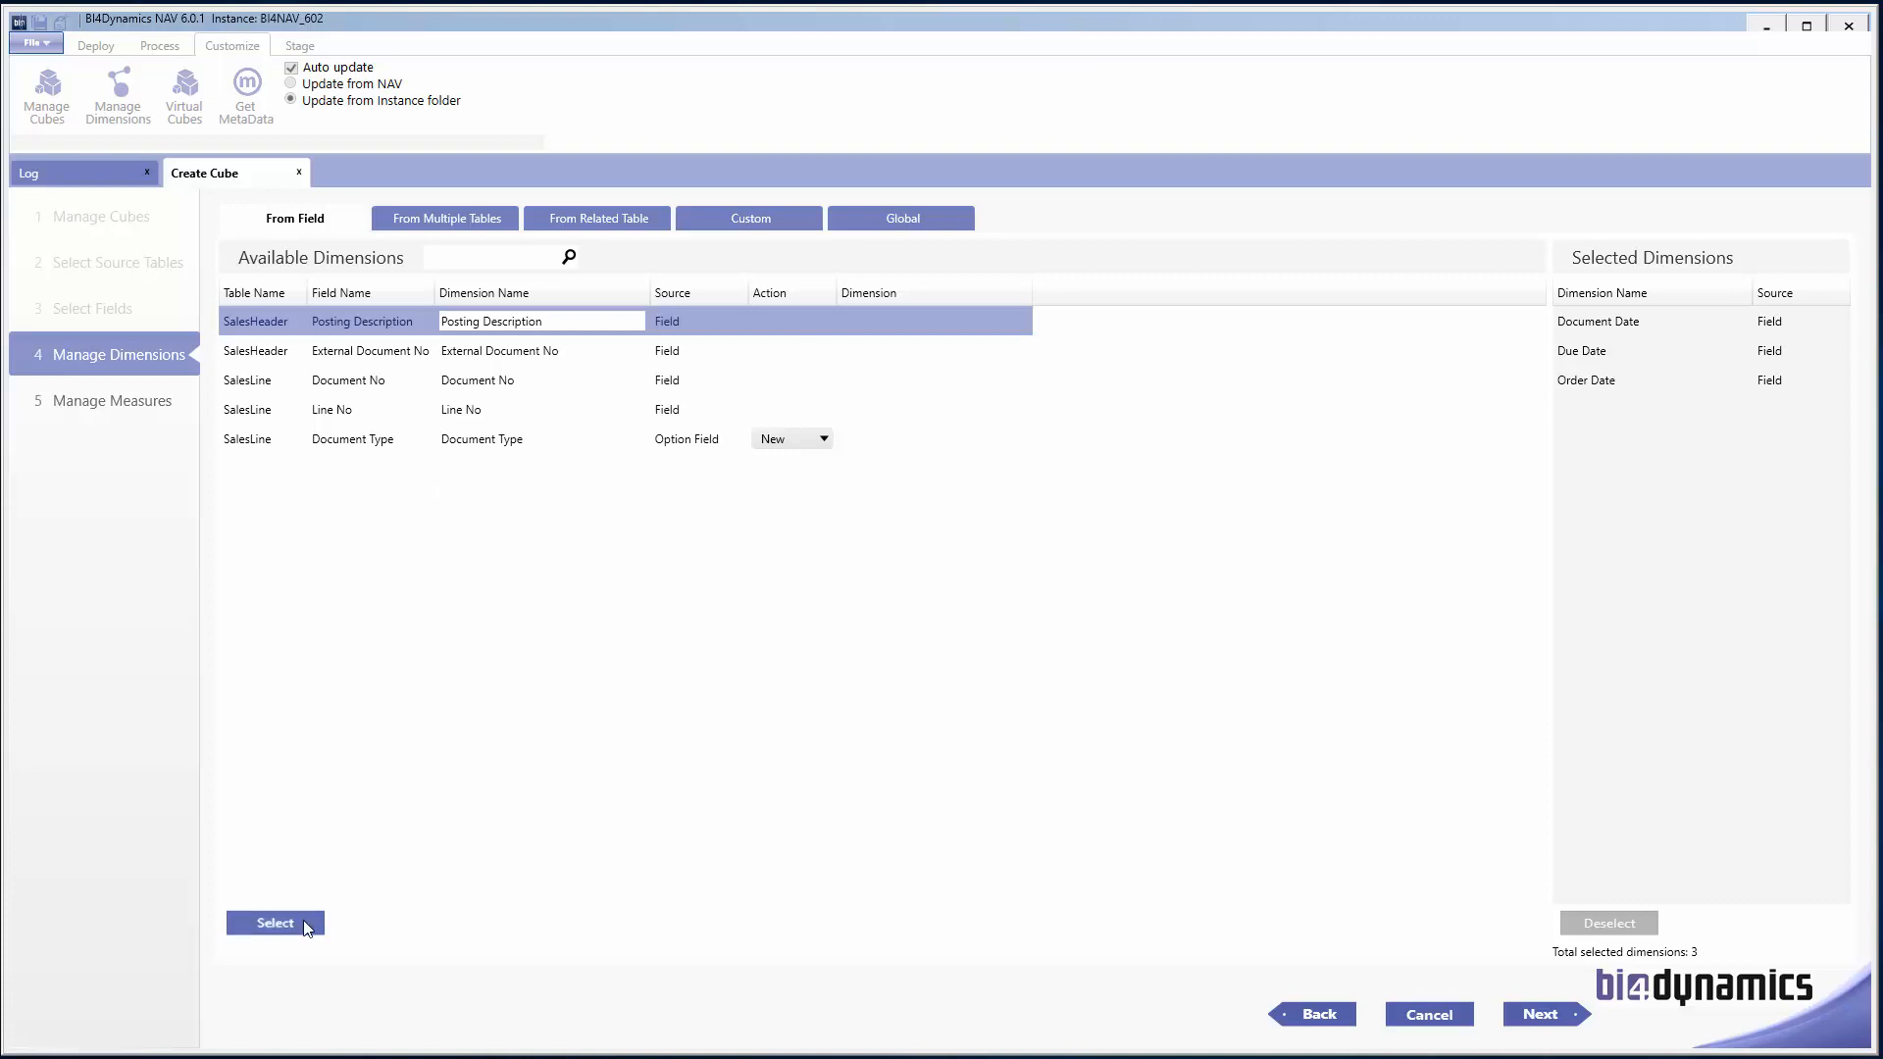
pyautogui.click(306, 924)
pyautogui.click(491, 329)
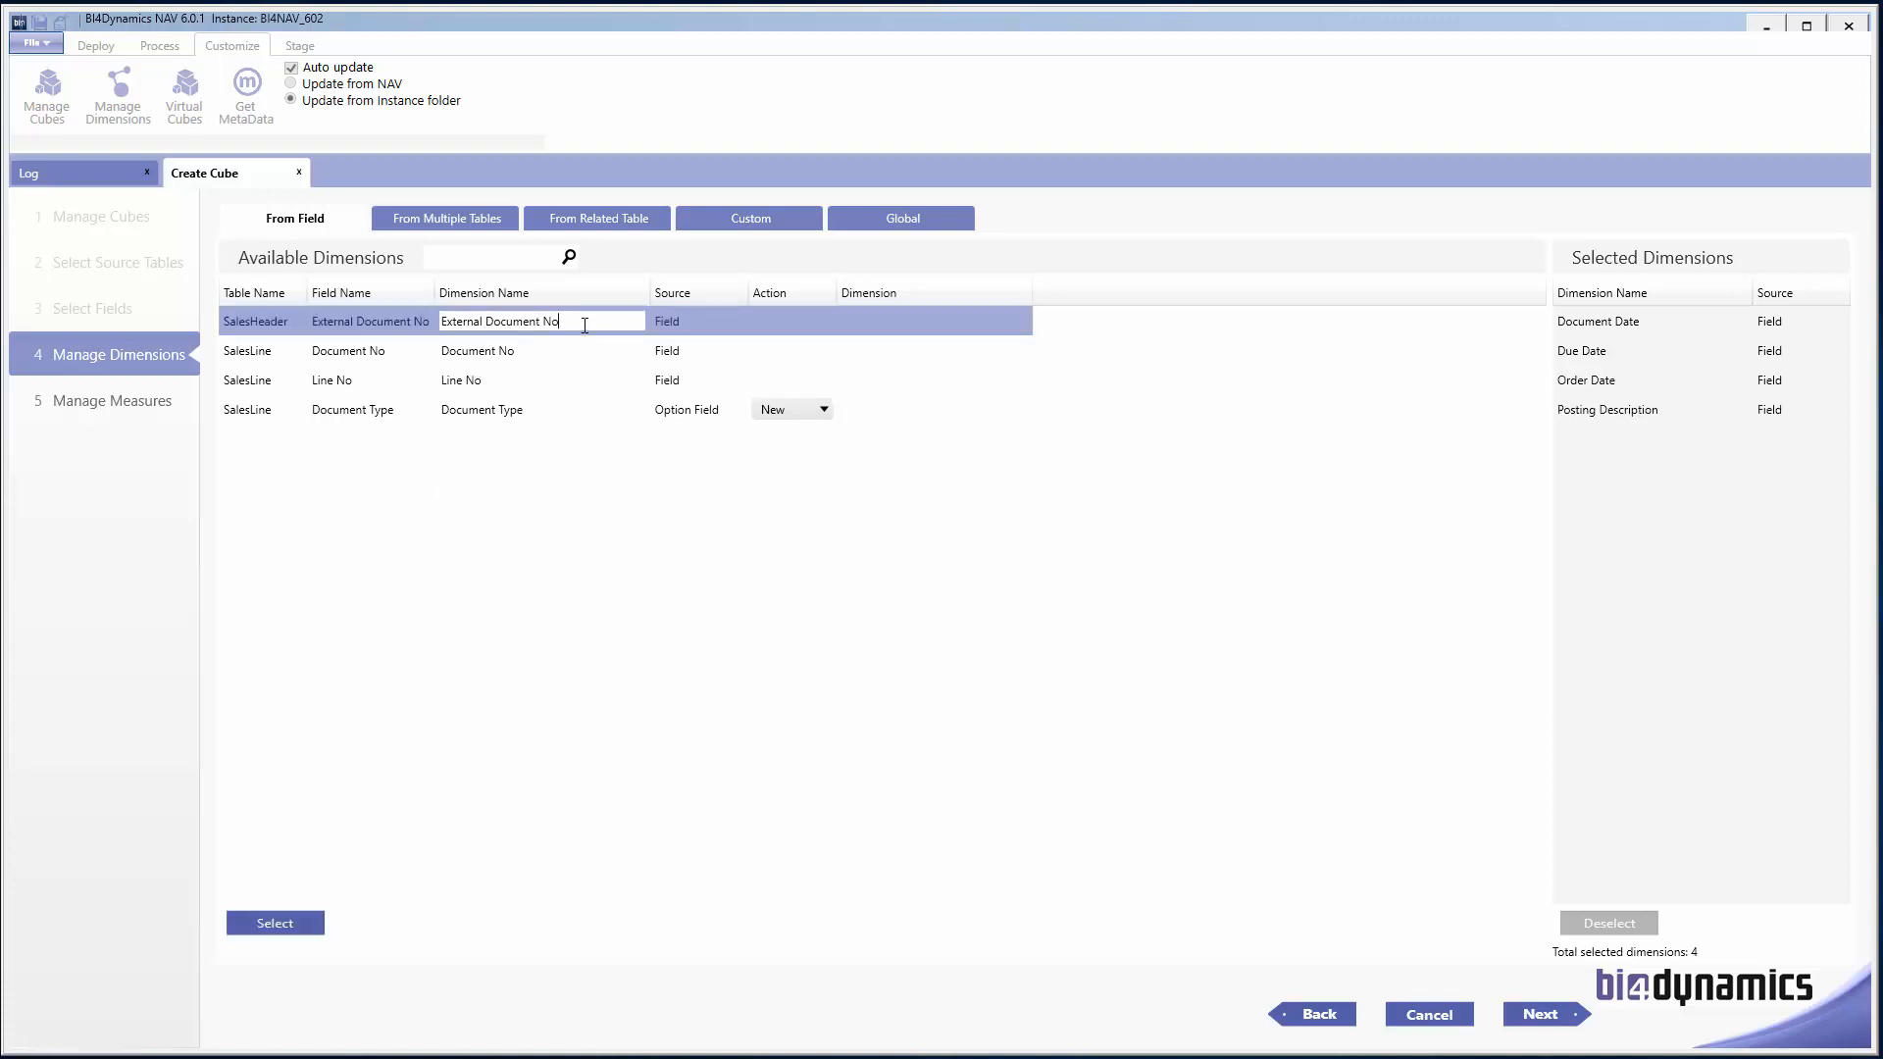
pyautogui.press('BackSpace')
pyautogui.click(286, 932)
# Step: Rename the SalesLine Document No dimension to Sales Document No and add it to the selected dimensions
pyautogui.click(524, 321)
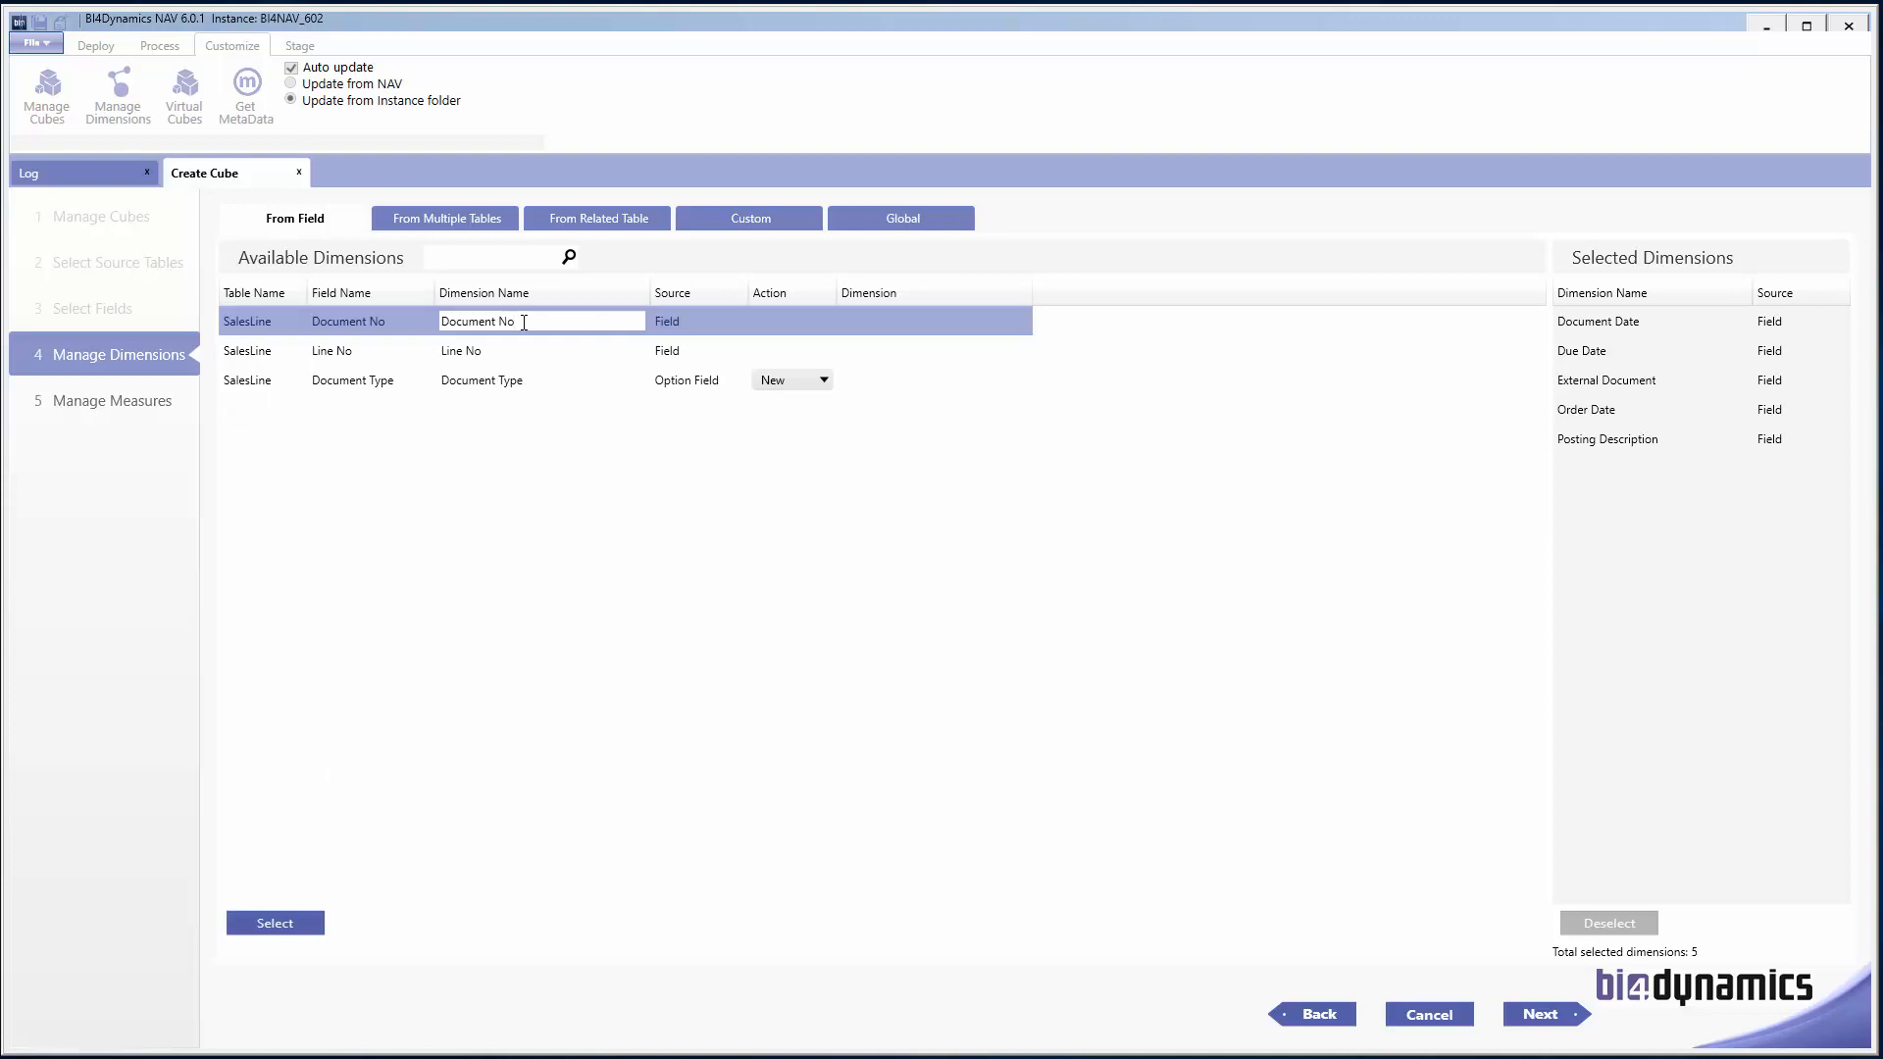
pyautogui.write('Sales')
pyautogui.press('BackSpace')
pyautogui.press('BackSpace')
pyautogui.write('no')
pyautogui.press('BackSpace')
pyautogui.press('BackSpace')
pyautogui.write('N')
pyautogui.click(274, 923)
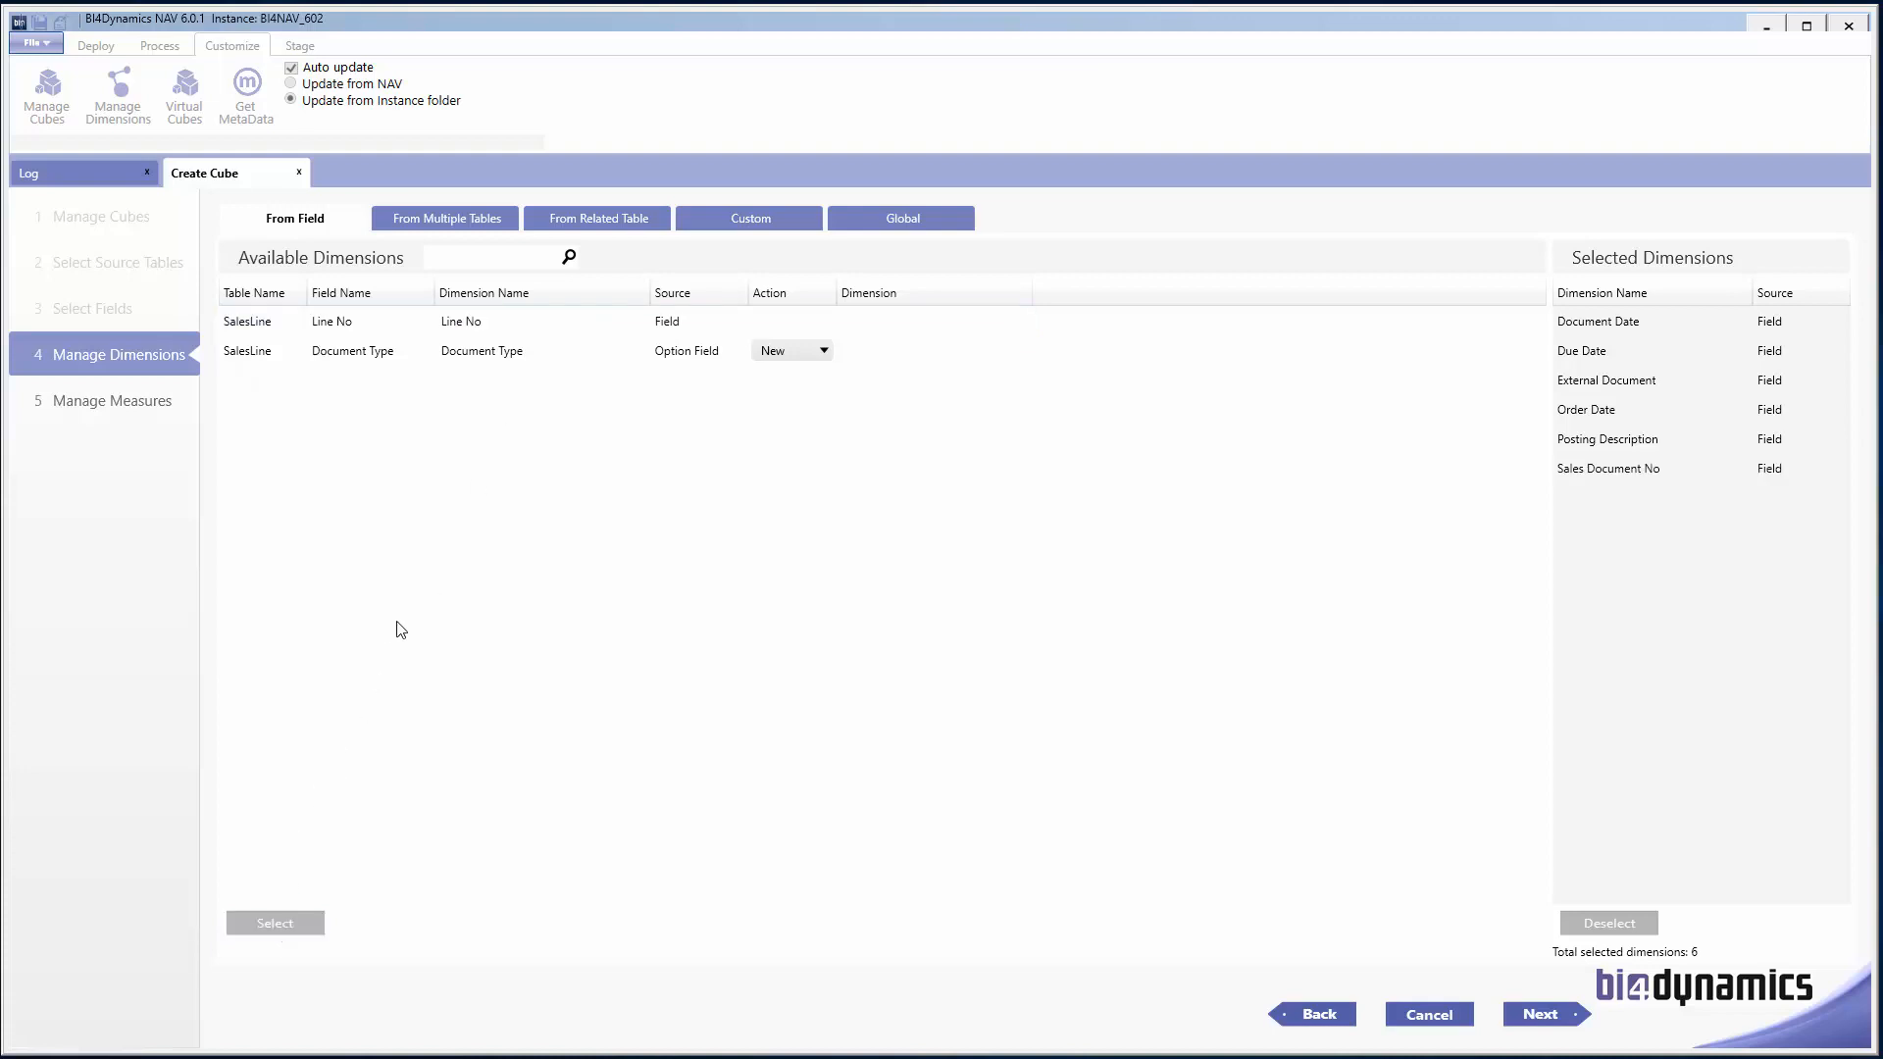
# Step: Add the SalesLine Document Type and Line No fields as dimensions named Sales Document Type and Sales Line No
pyautogui.click(539, 355)
pyautogui.write('Sales')
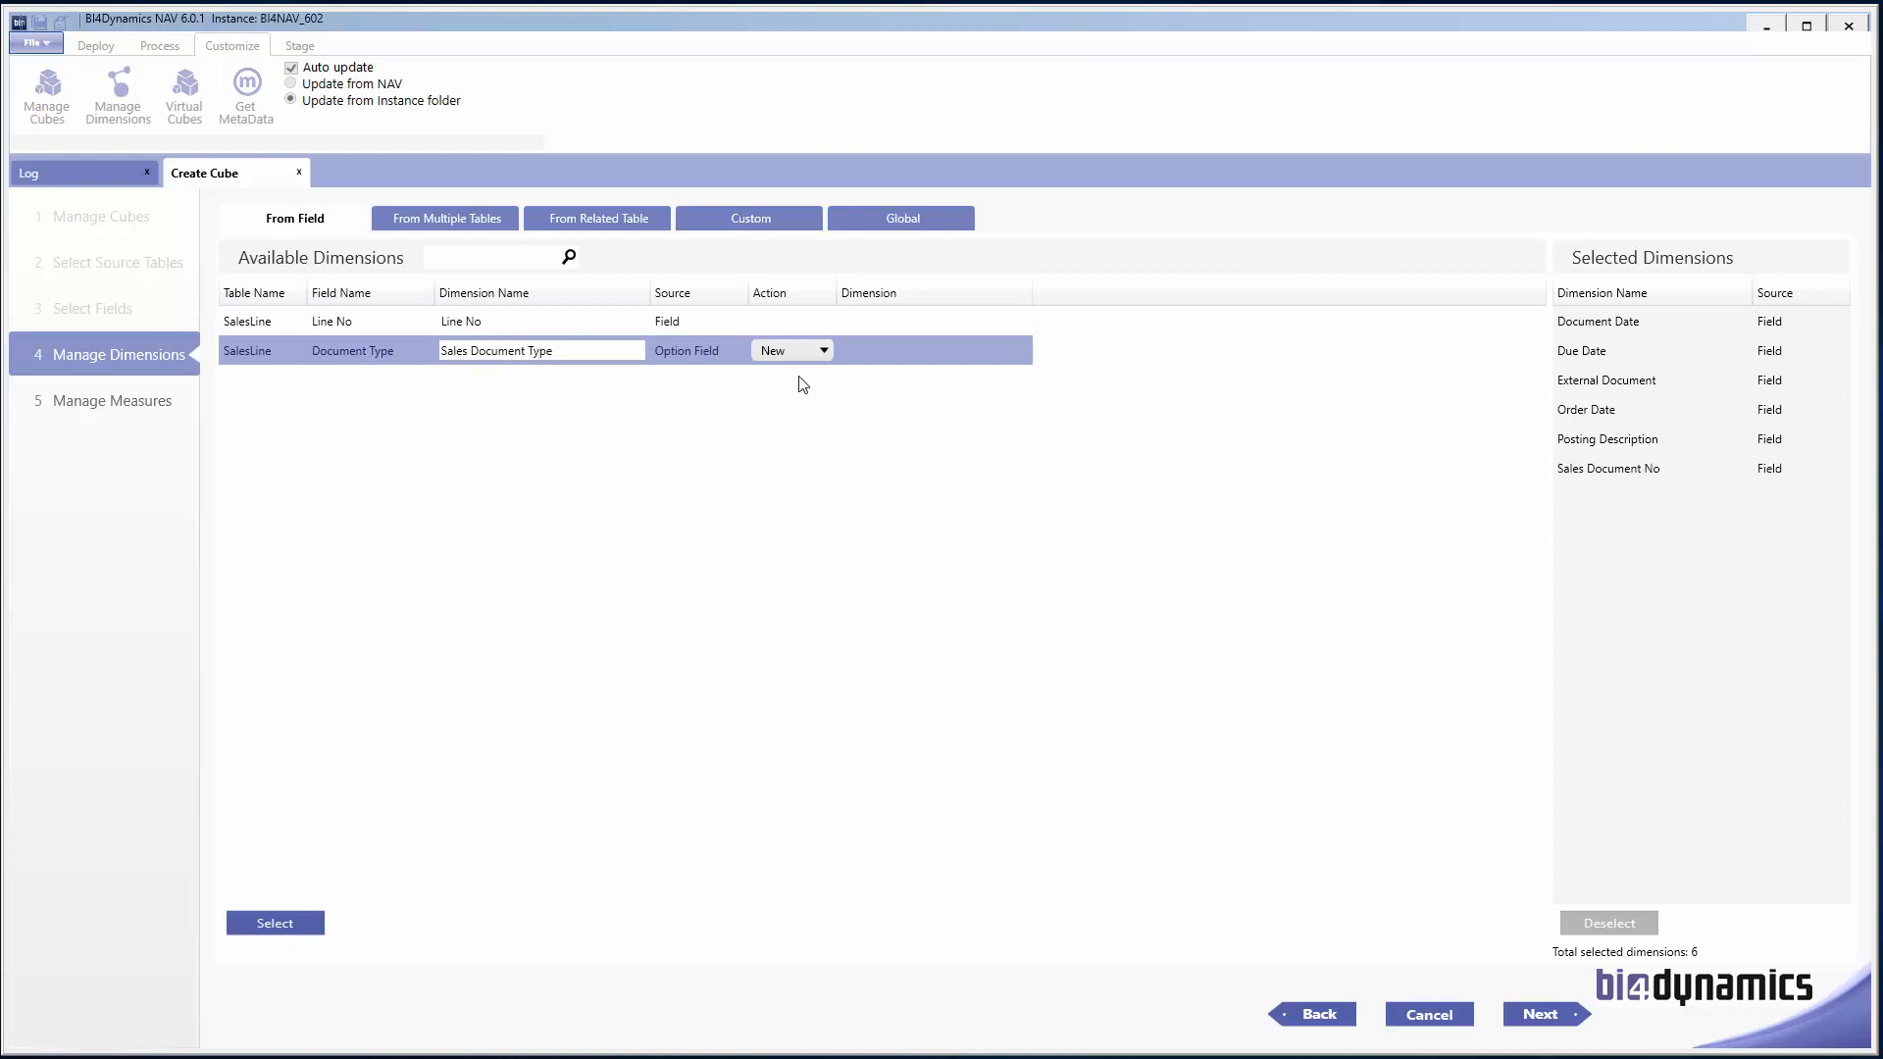
pyautogui.click(280, 925)
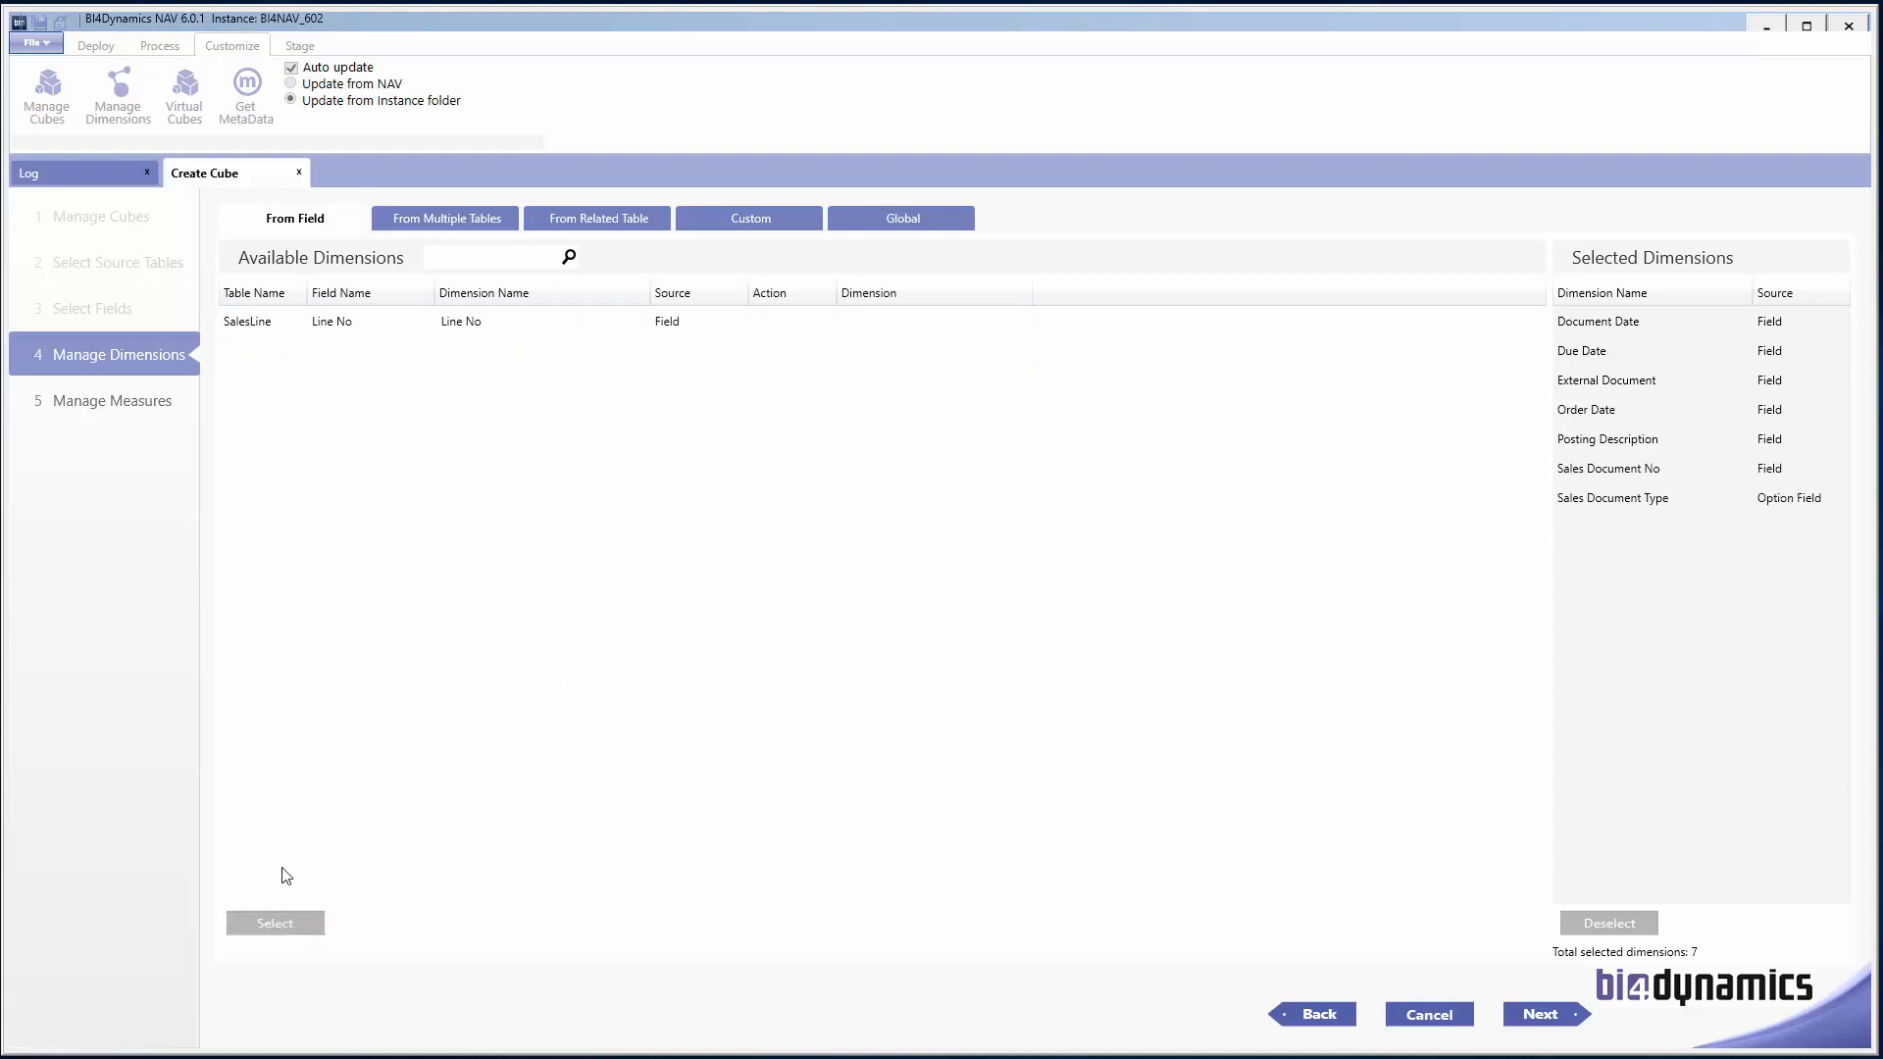
pyautogui.click(492, 323)
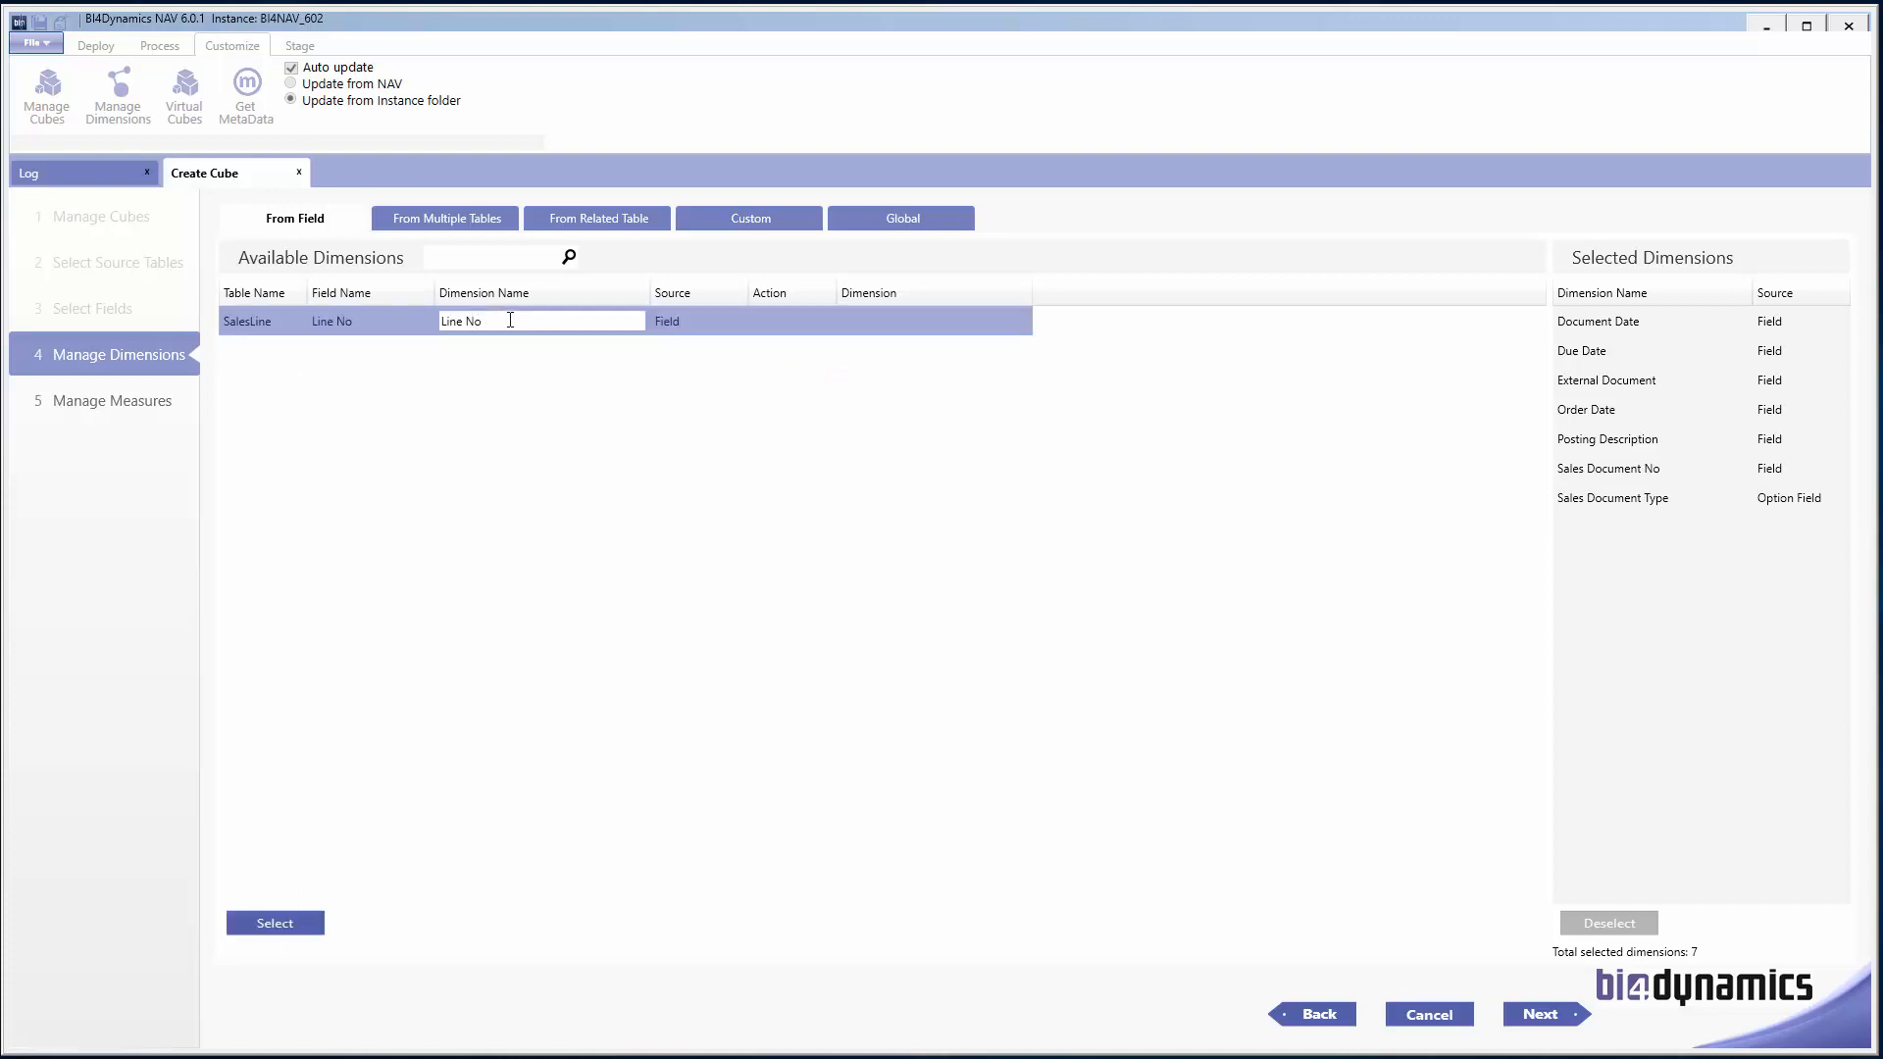
pyautogui.write('Sales')
pyautogui.click(300, 925)
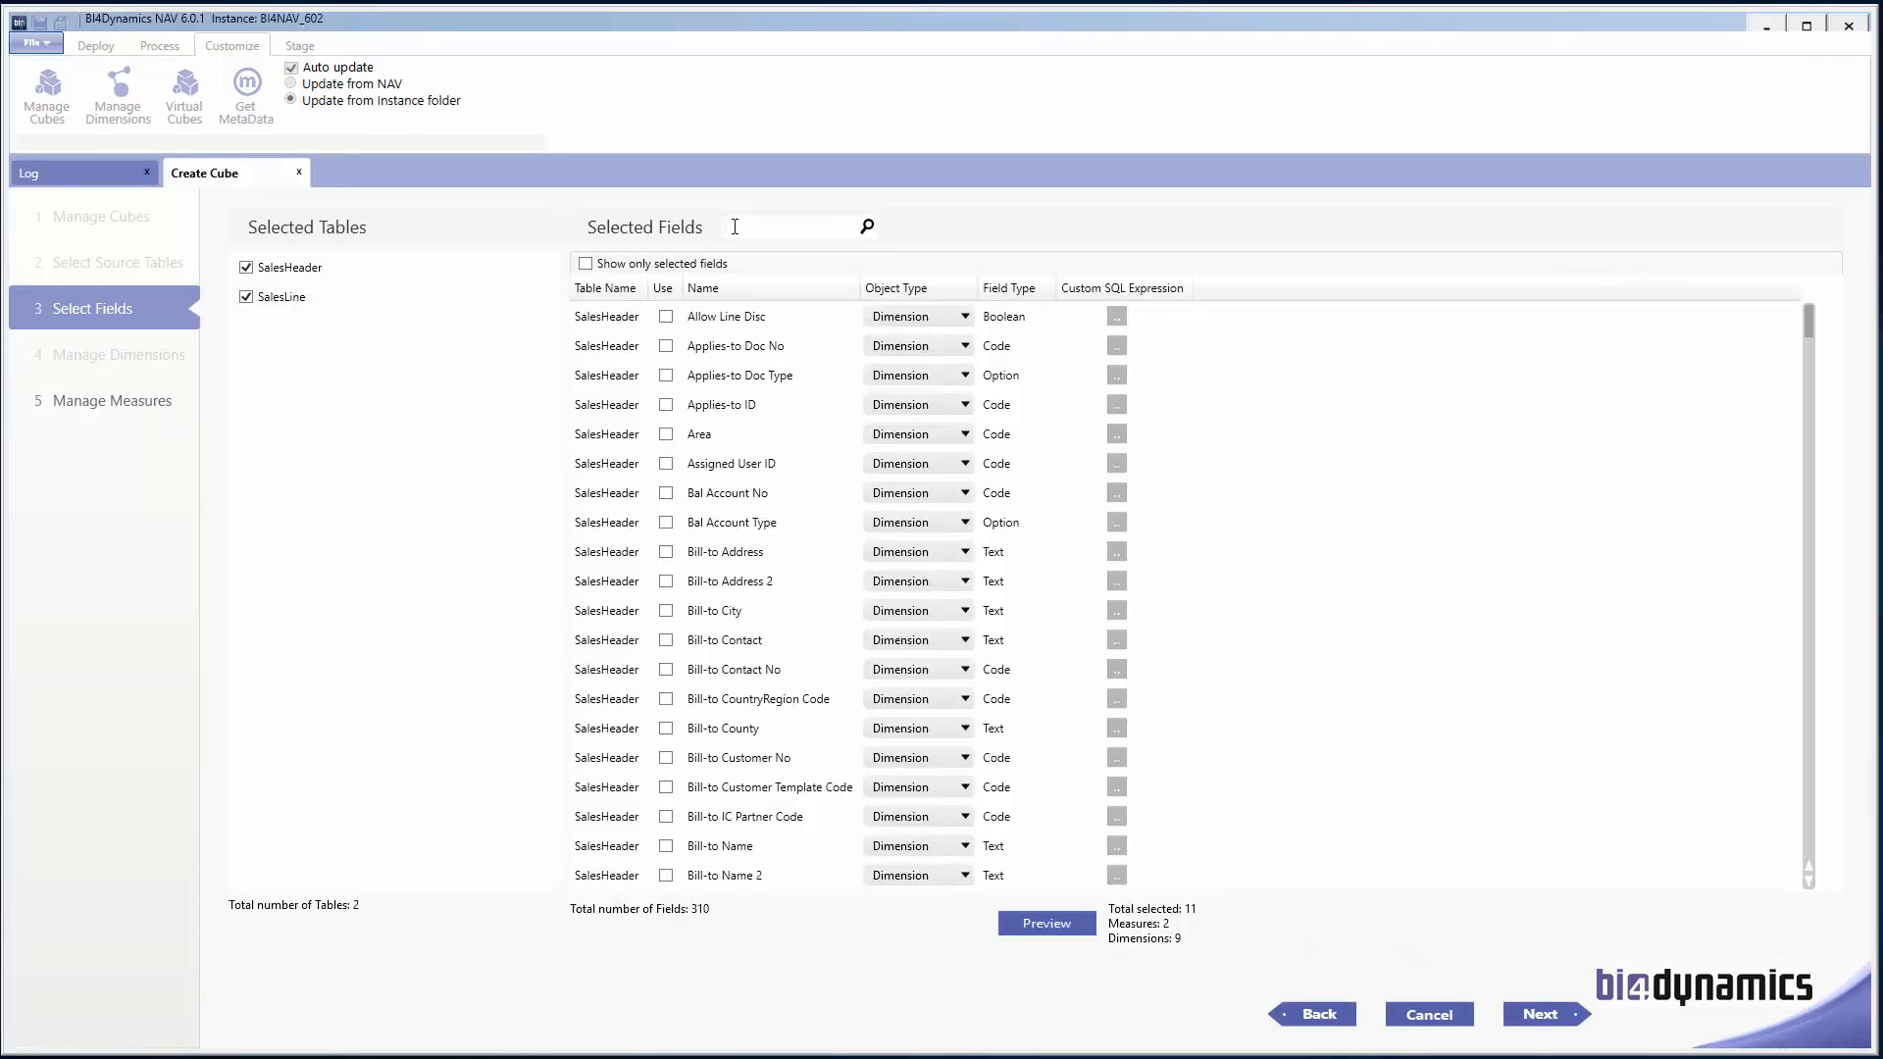
# Step: Return to field selection, filter the fields by "type" and include the SalesLine Type field
pyautogui.press('Return')
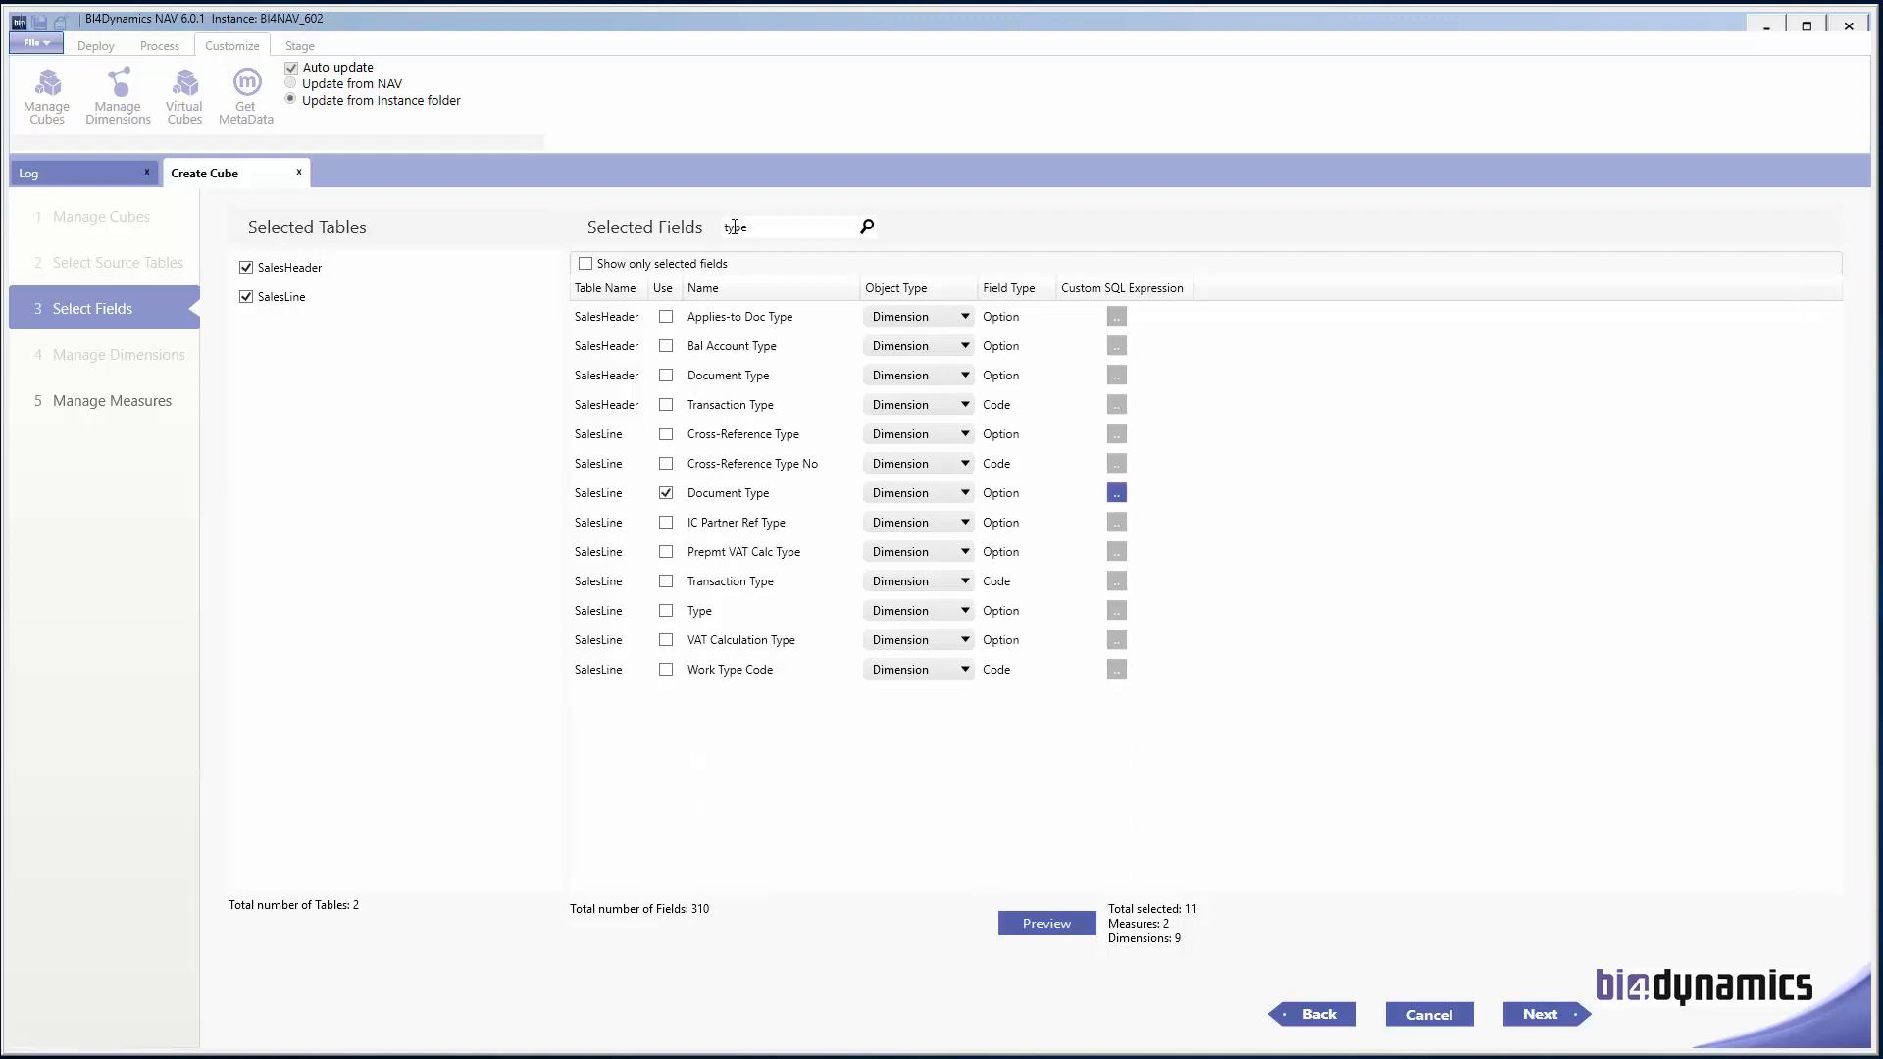
pyautogui.click(667, 611)
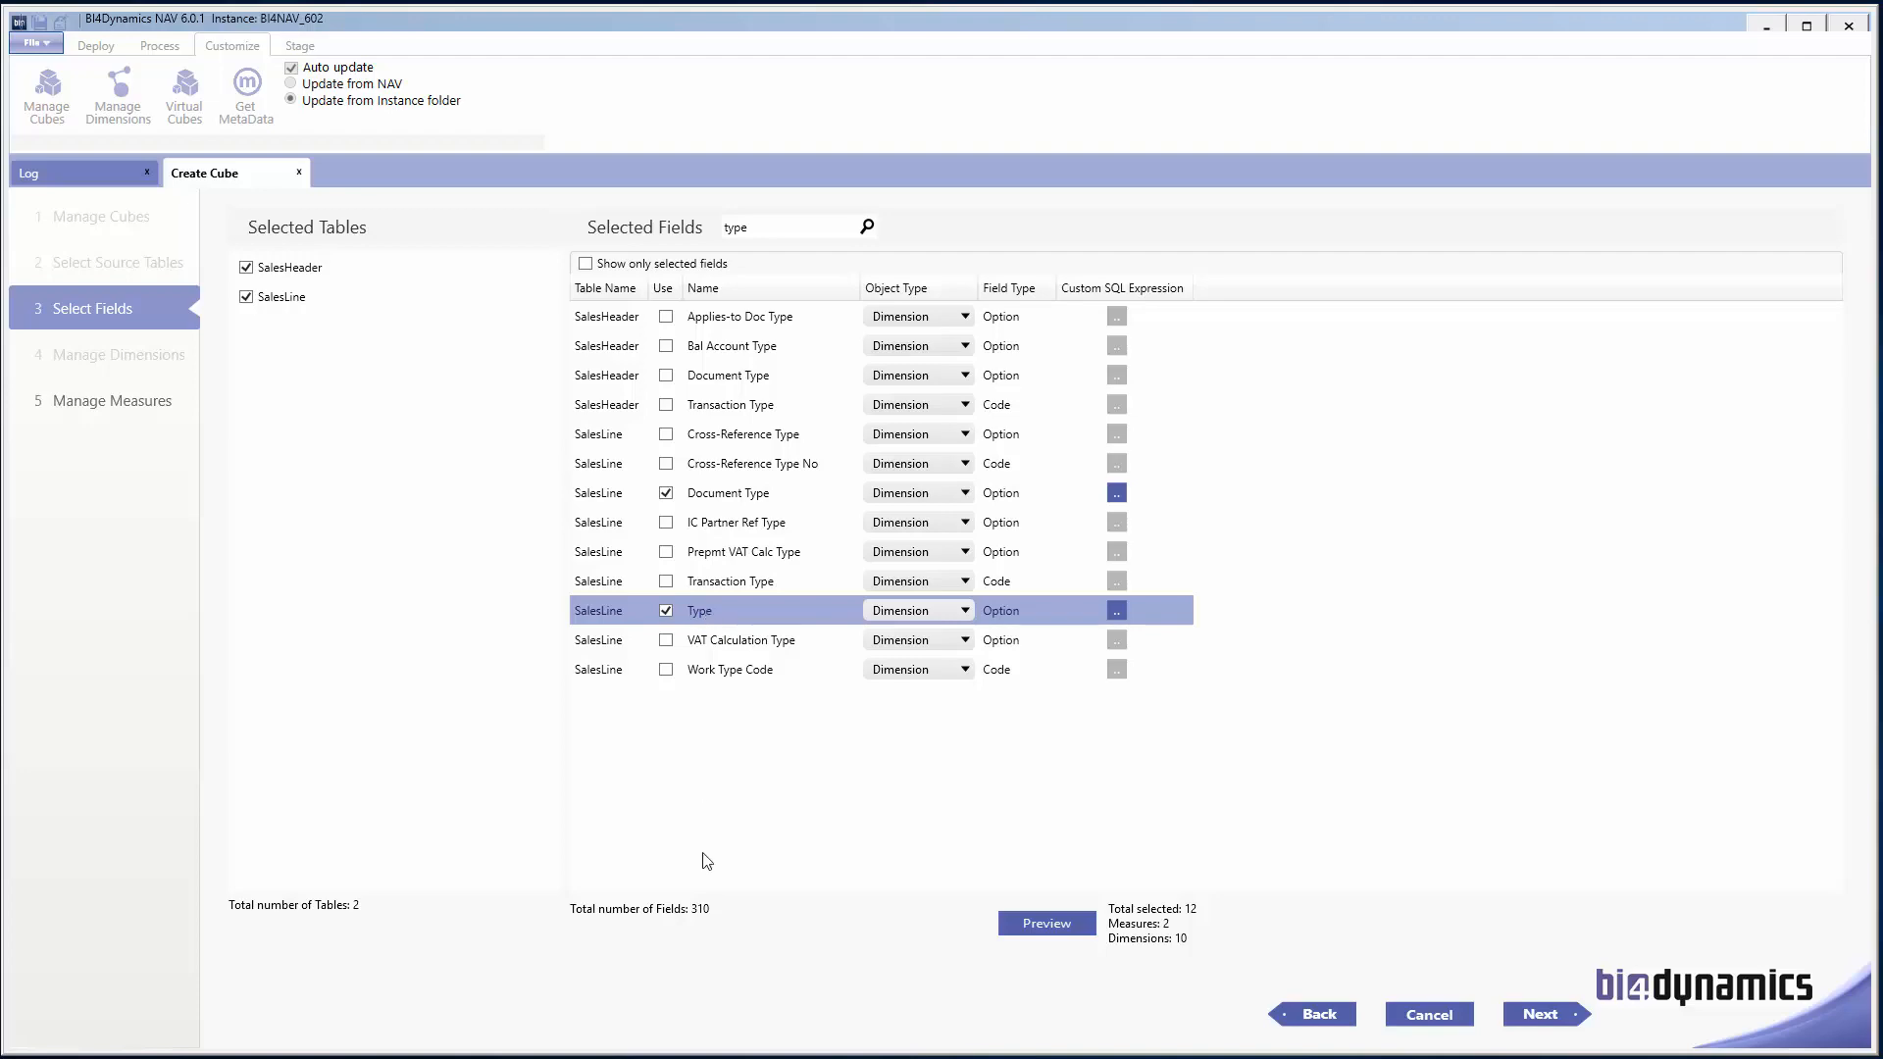
# Step: Switch to the open sales order in Dynamics NAV and examine the Type values of its lines
pyautogui.moveTo(696, 1041)
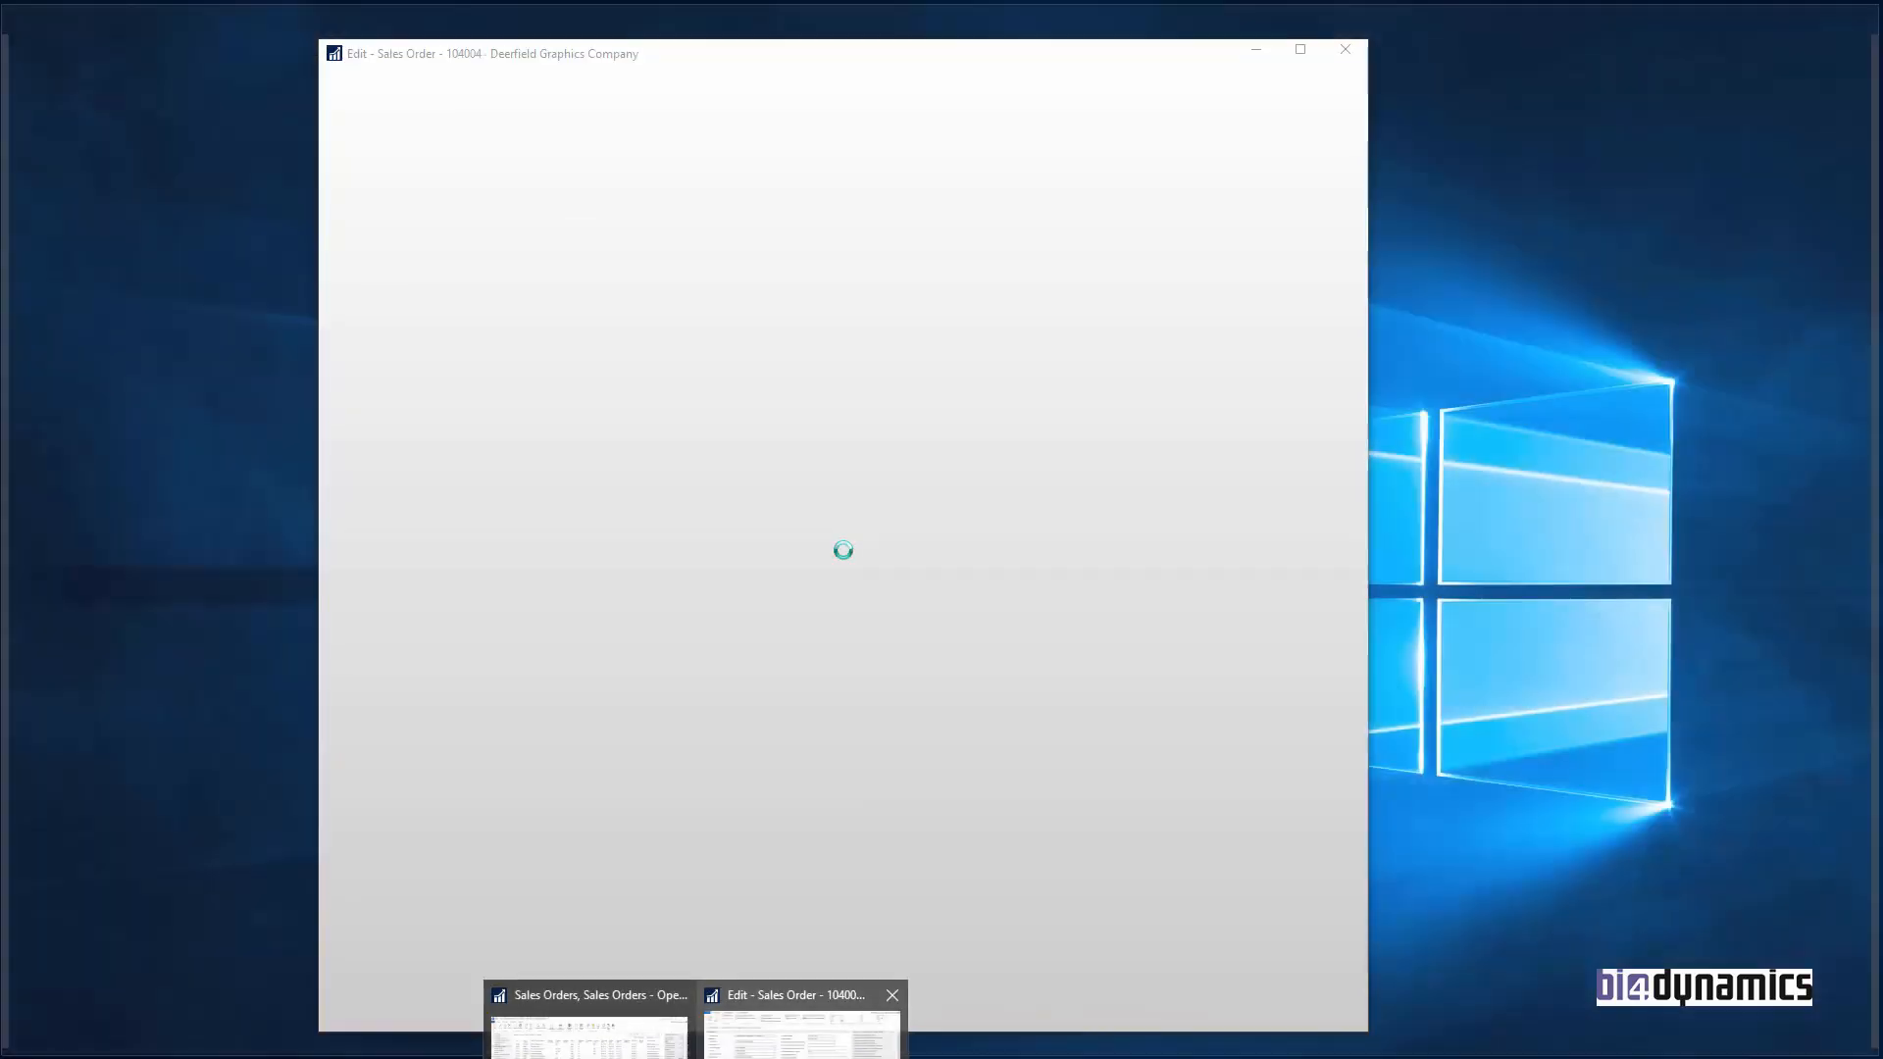
pyautogui.click(804, 1019)
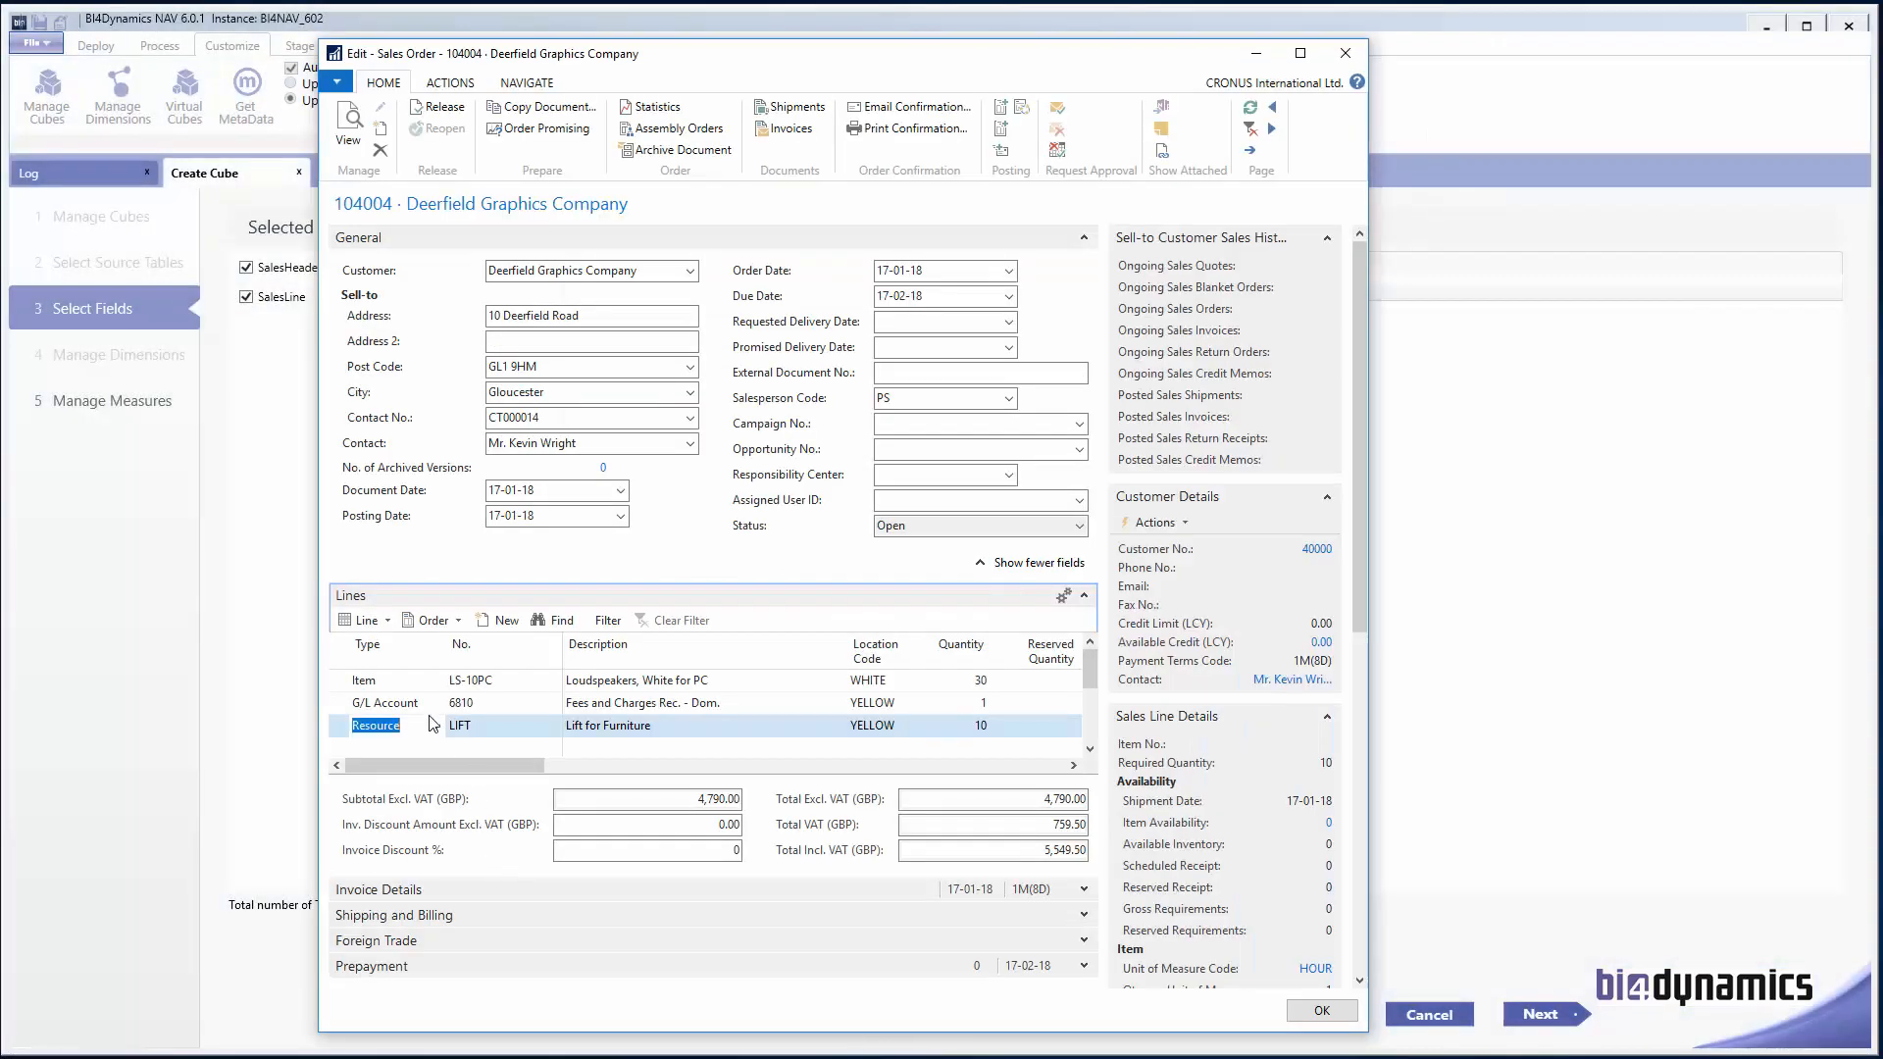
pyautogui.click(381, 705)
pyautogui.click(382, 730)
pyautogui.click(392, 680)
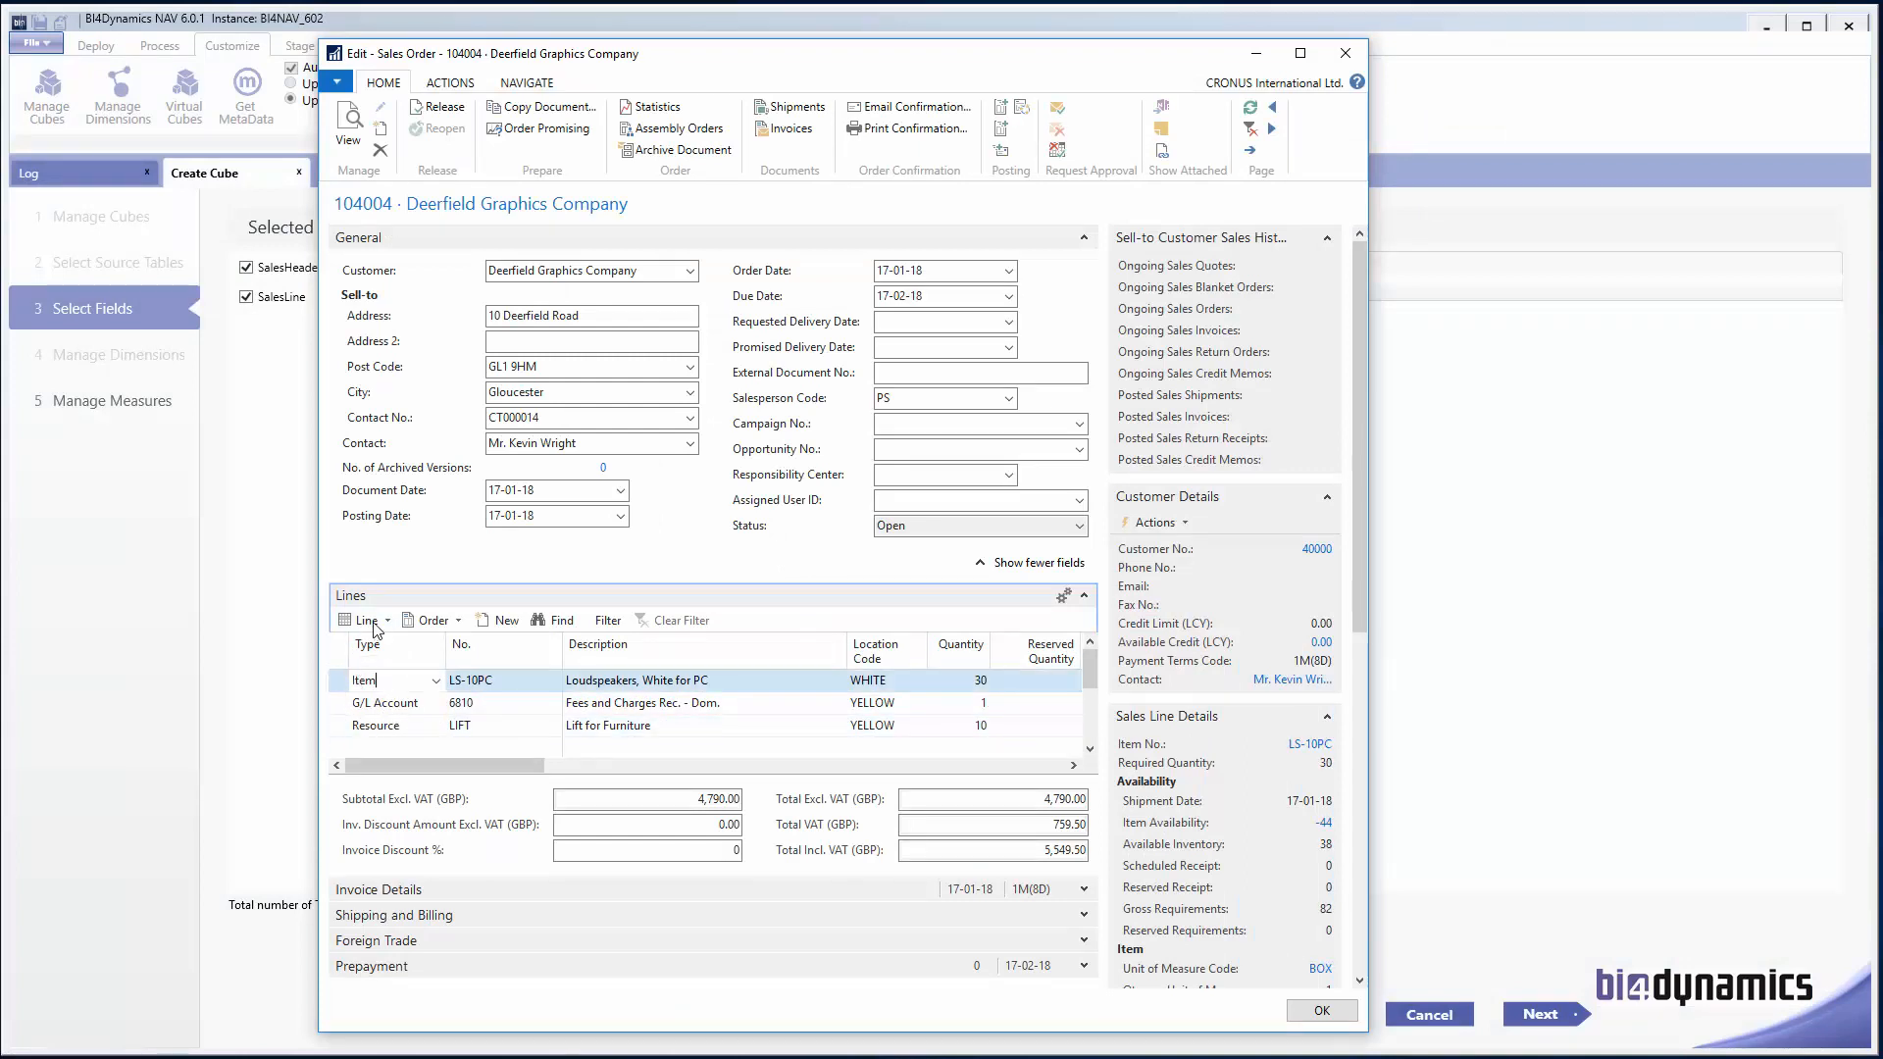
pyautogui.click(303, 667)
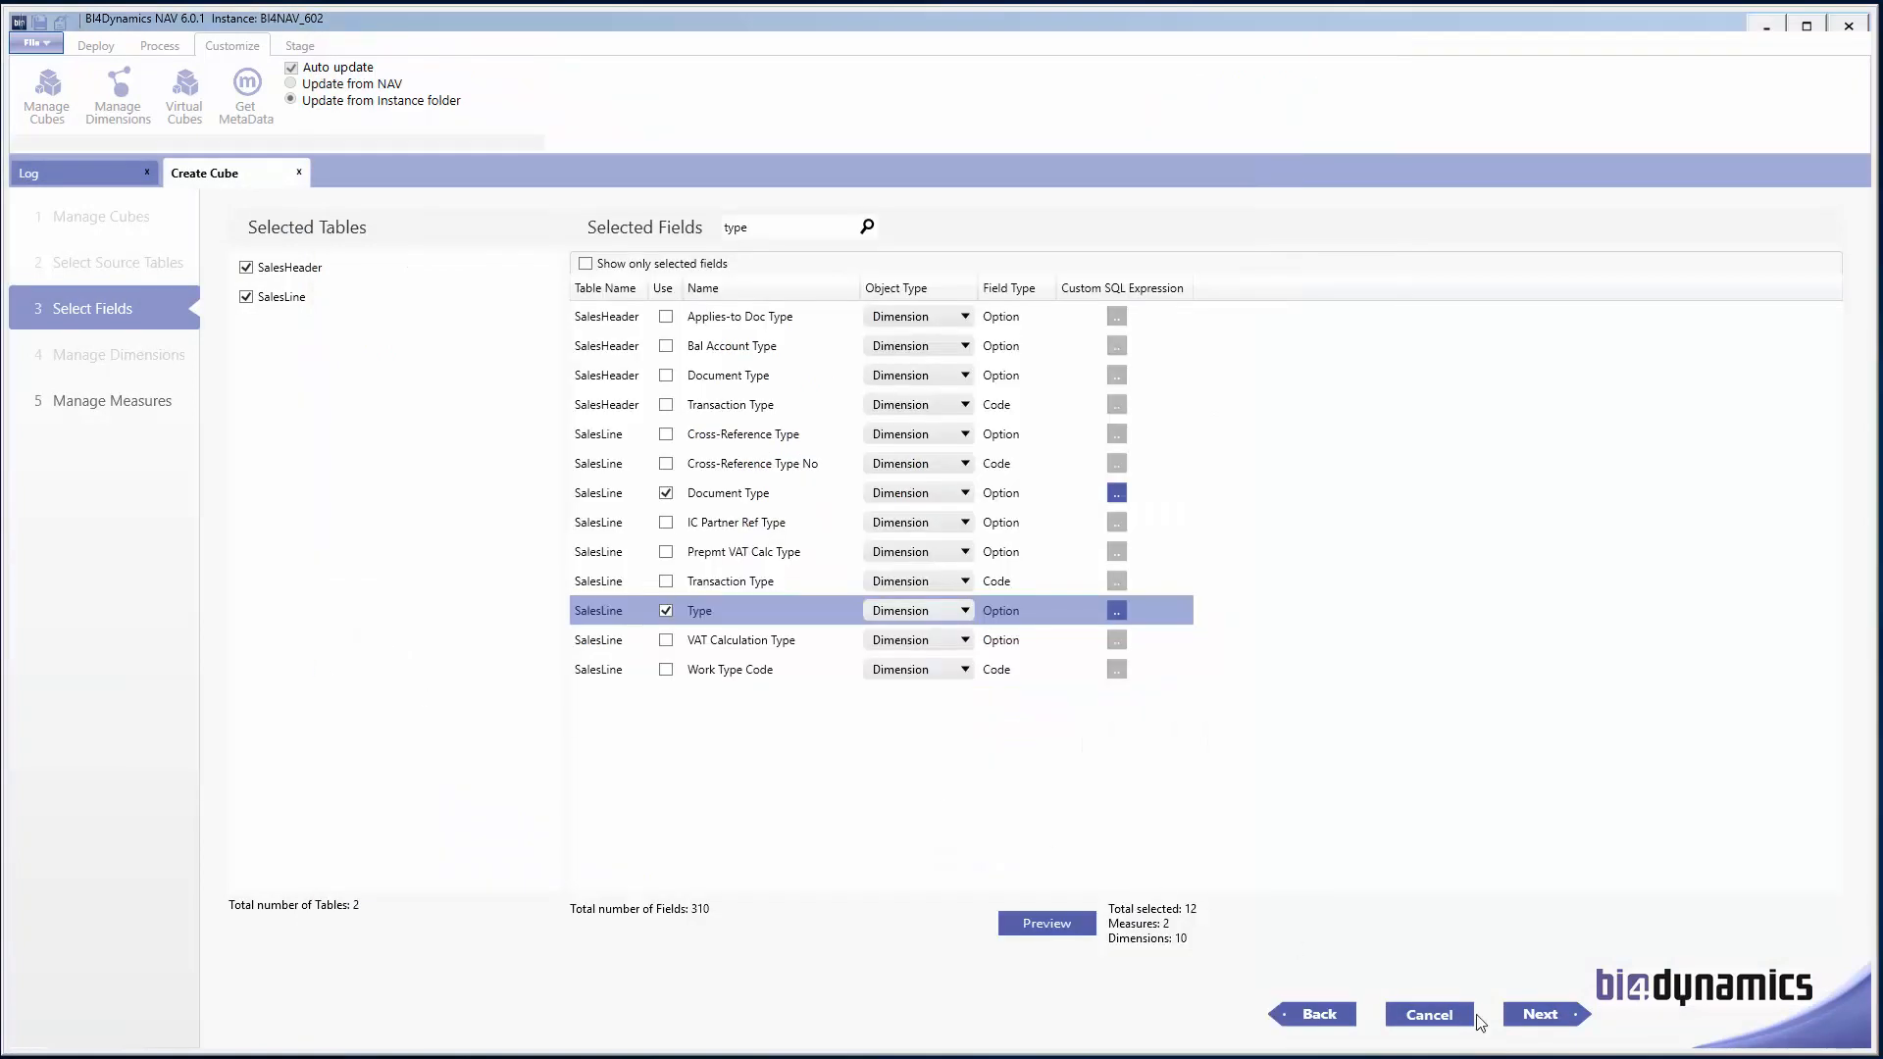
# Step: Proceed to dimension management in BI4Dynamics and add the Type option field as a dimension named Sales Line Type
pyautogui.click(1539, 1014)
pyautogui.click(494, 321)
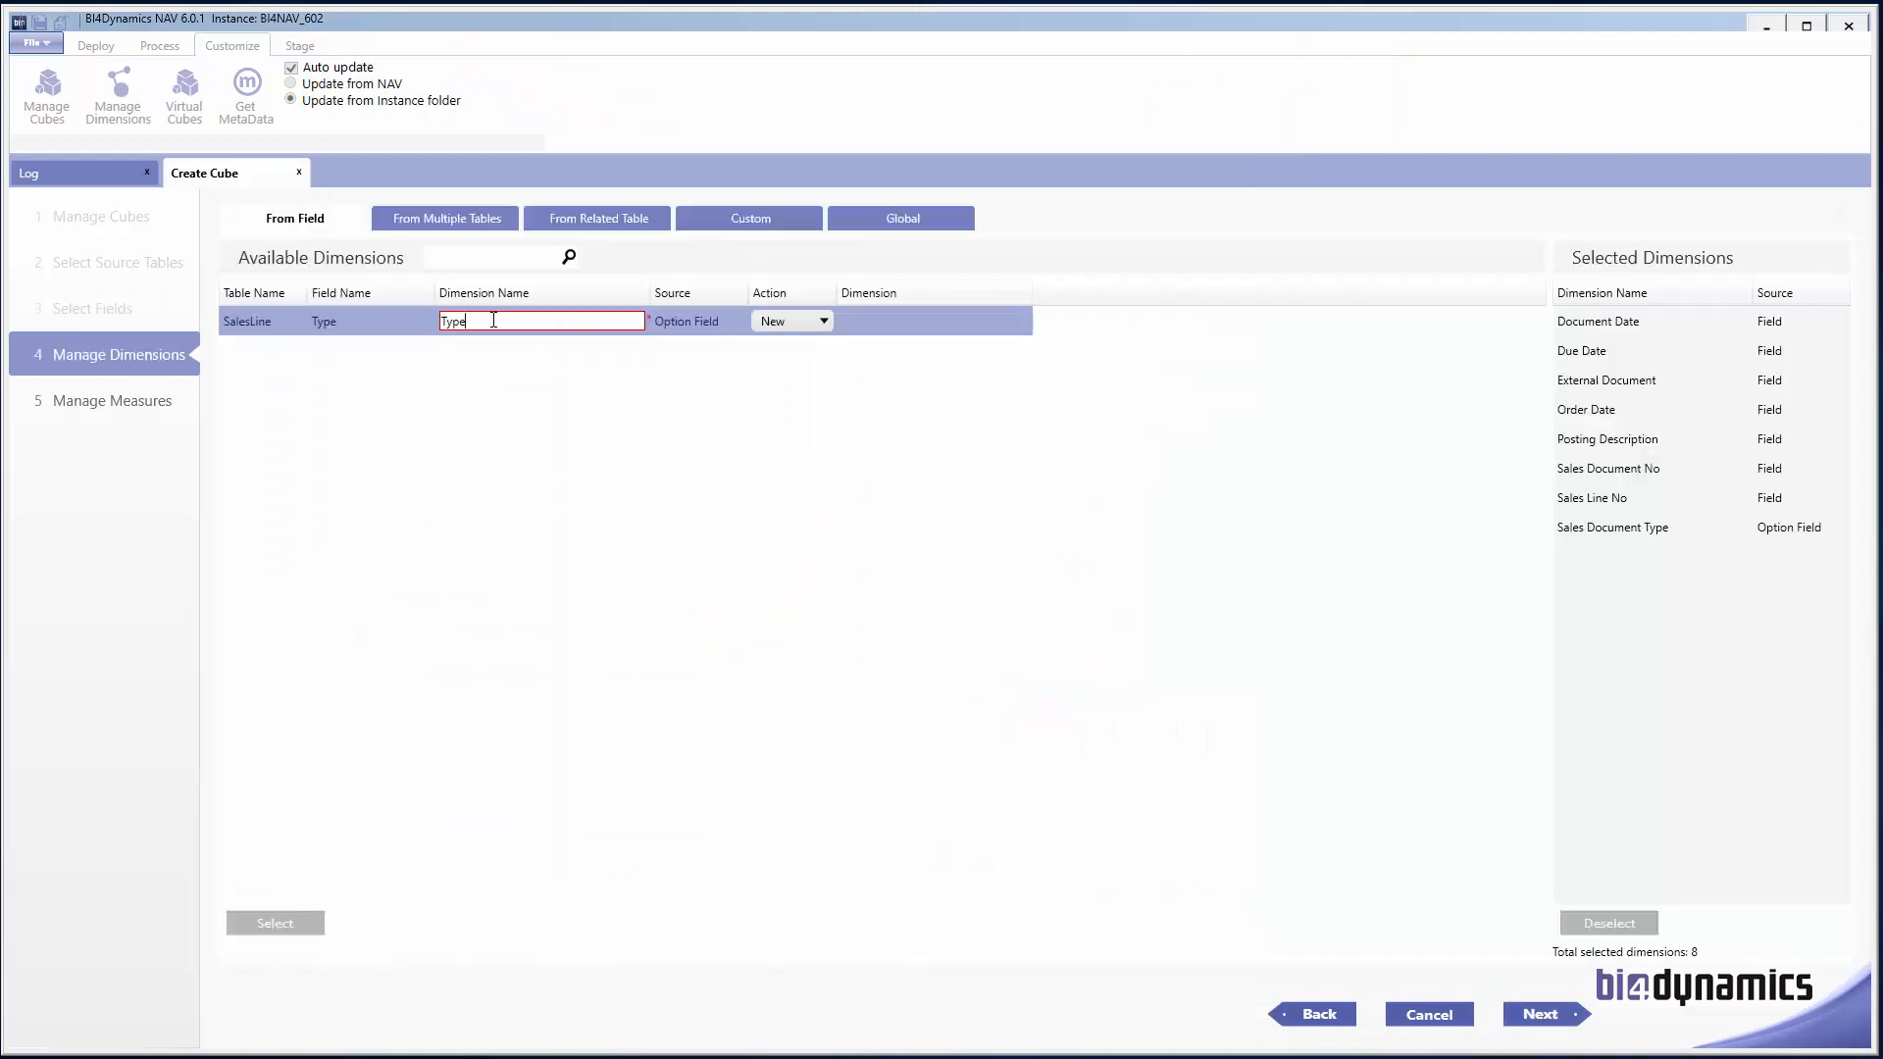
pyautogui.write('Sales ')
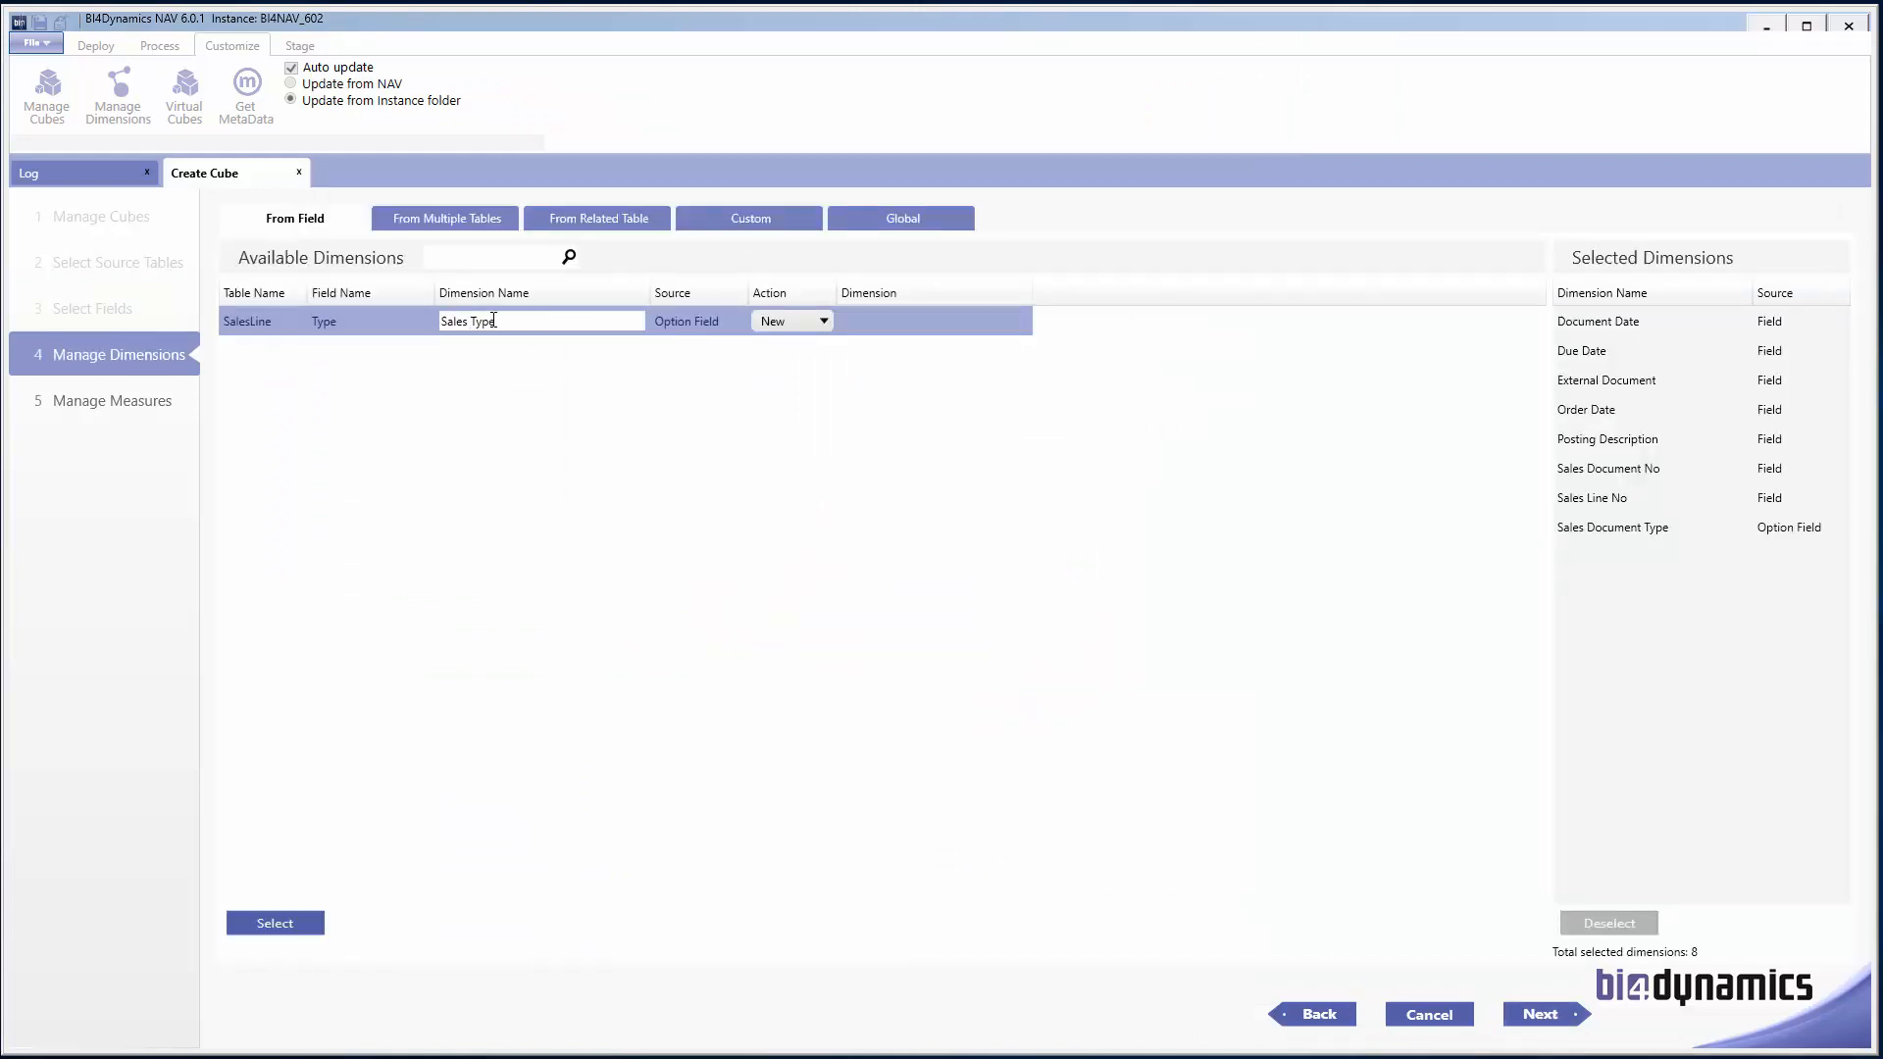
pyautogui.write('LIne')
pyautogui.click(283, 918)
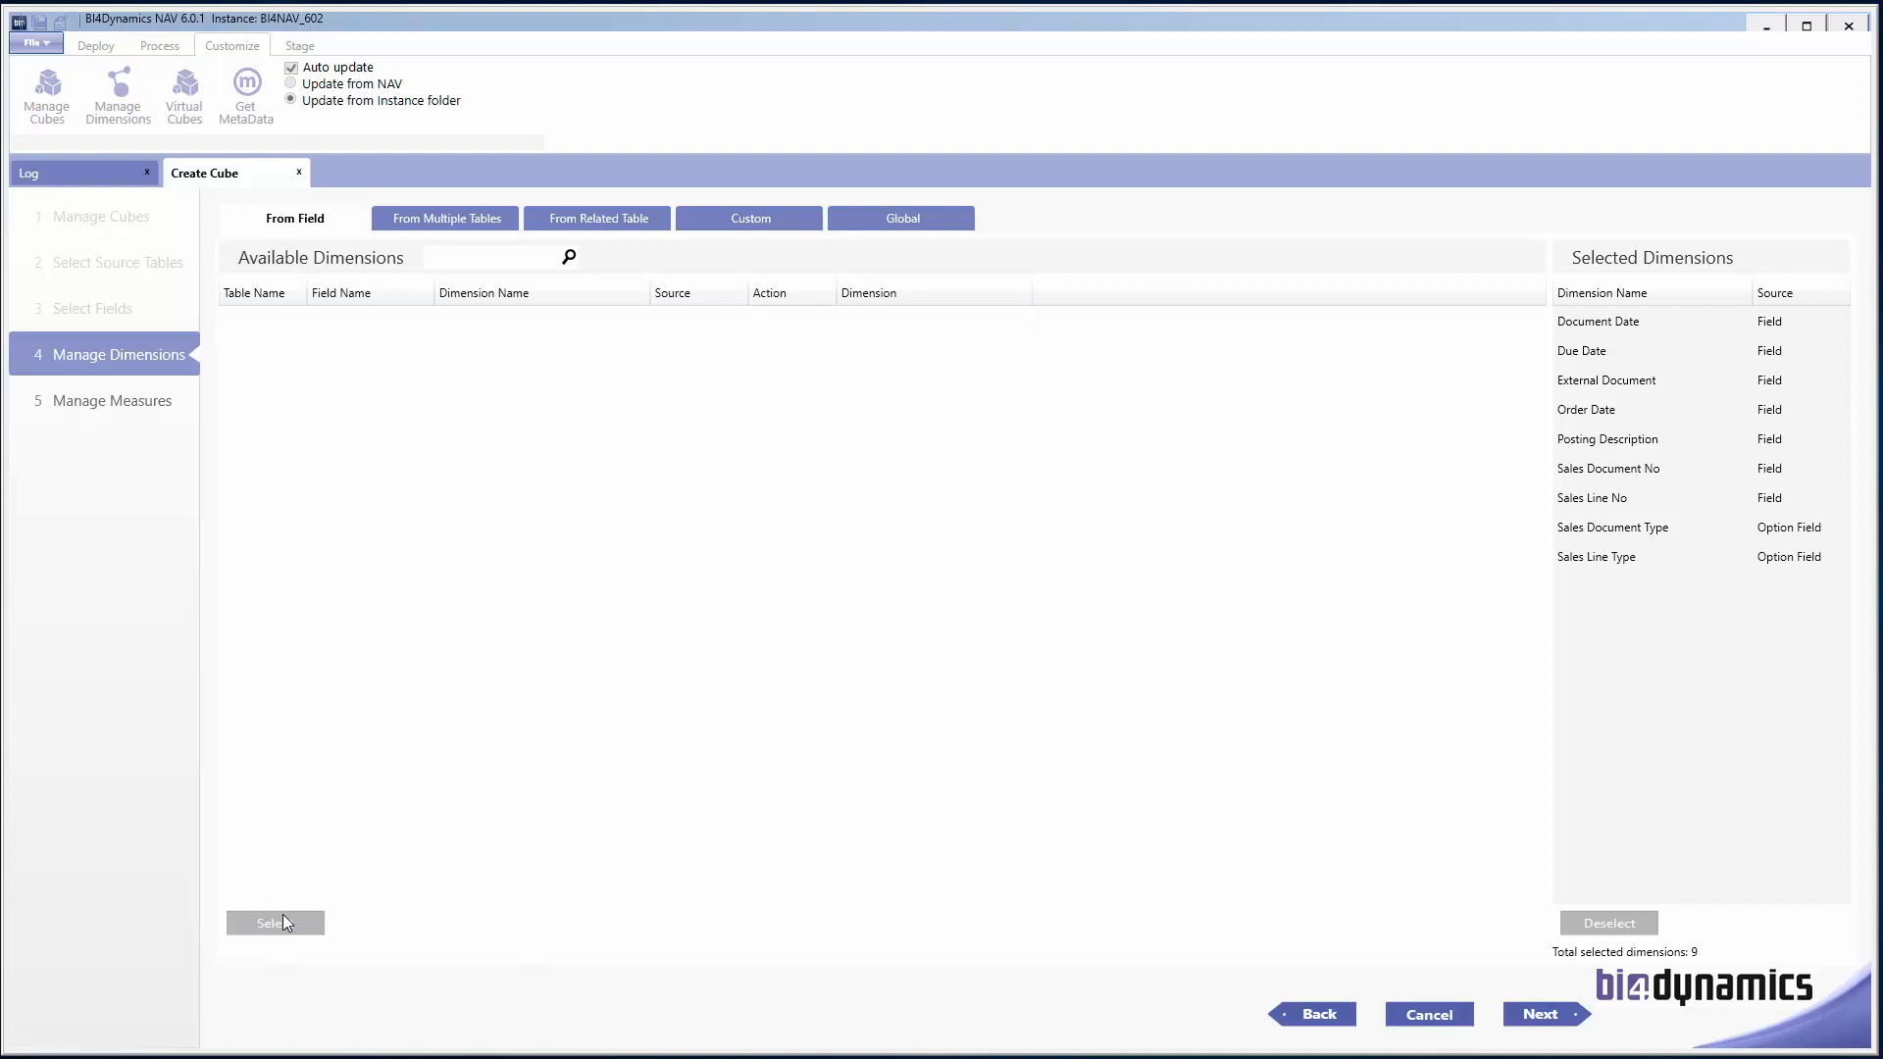
# Step: Select the SalesLine No dimension built from multiple tables and examine its dimension-to-fact relation
pyautogui.click(437, 220)
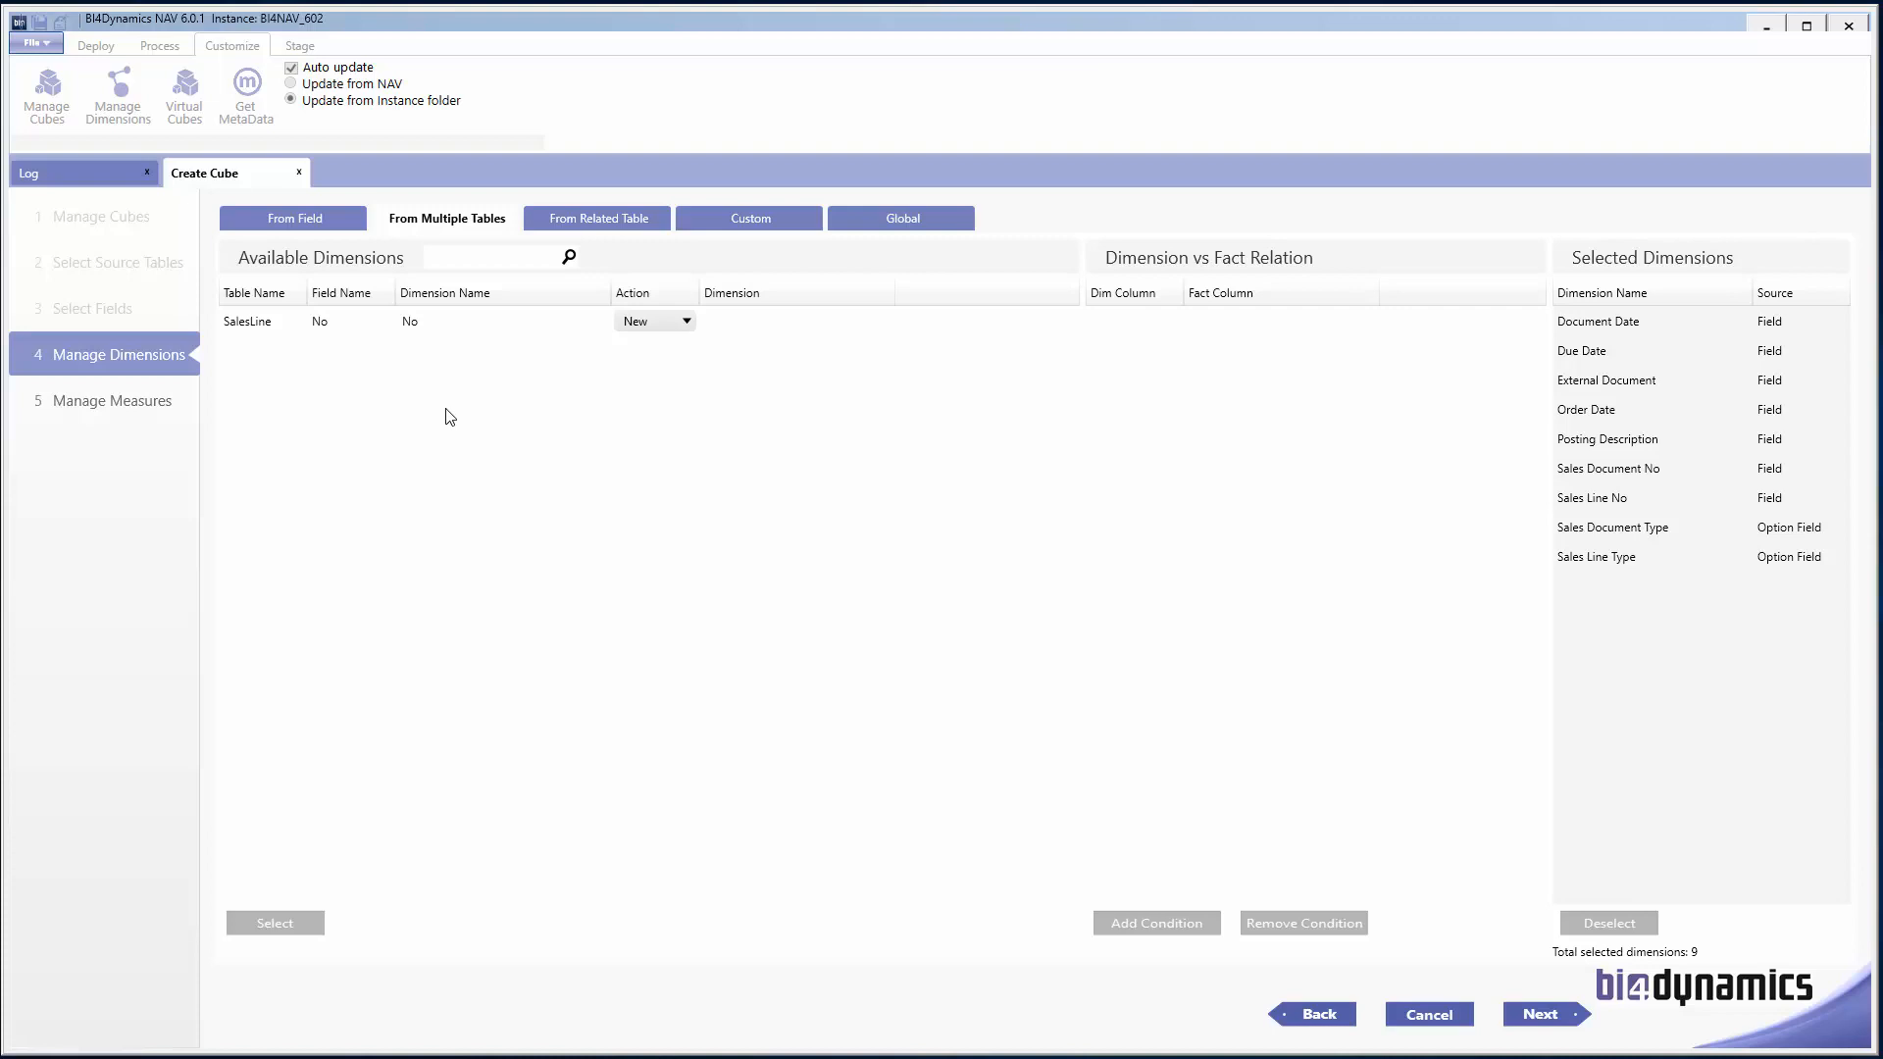
pyautogui.click(446, 322)
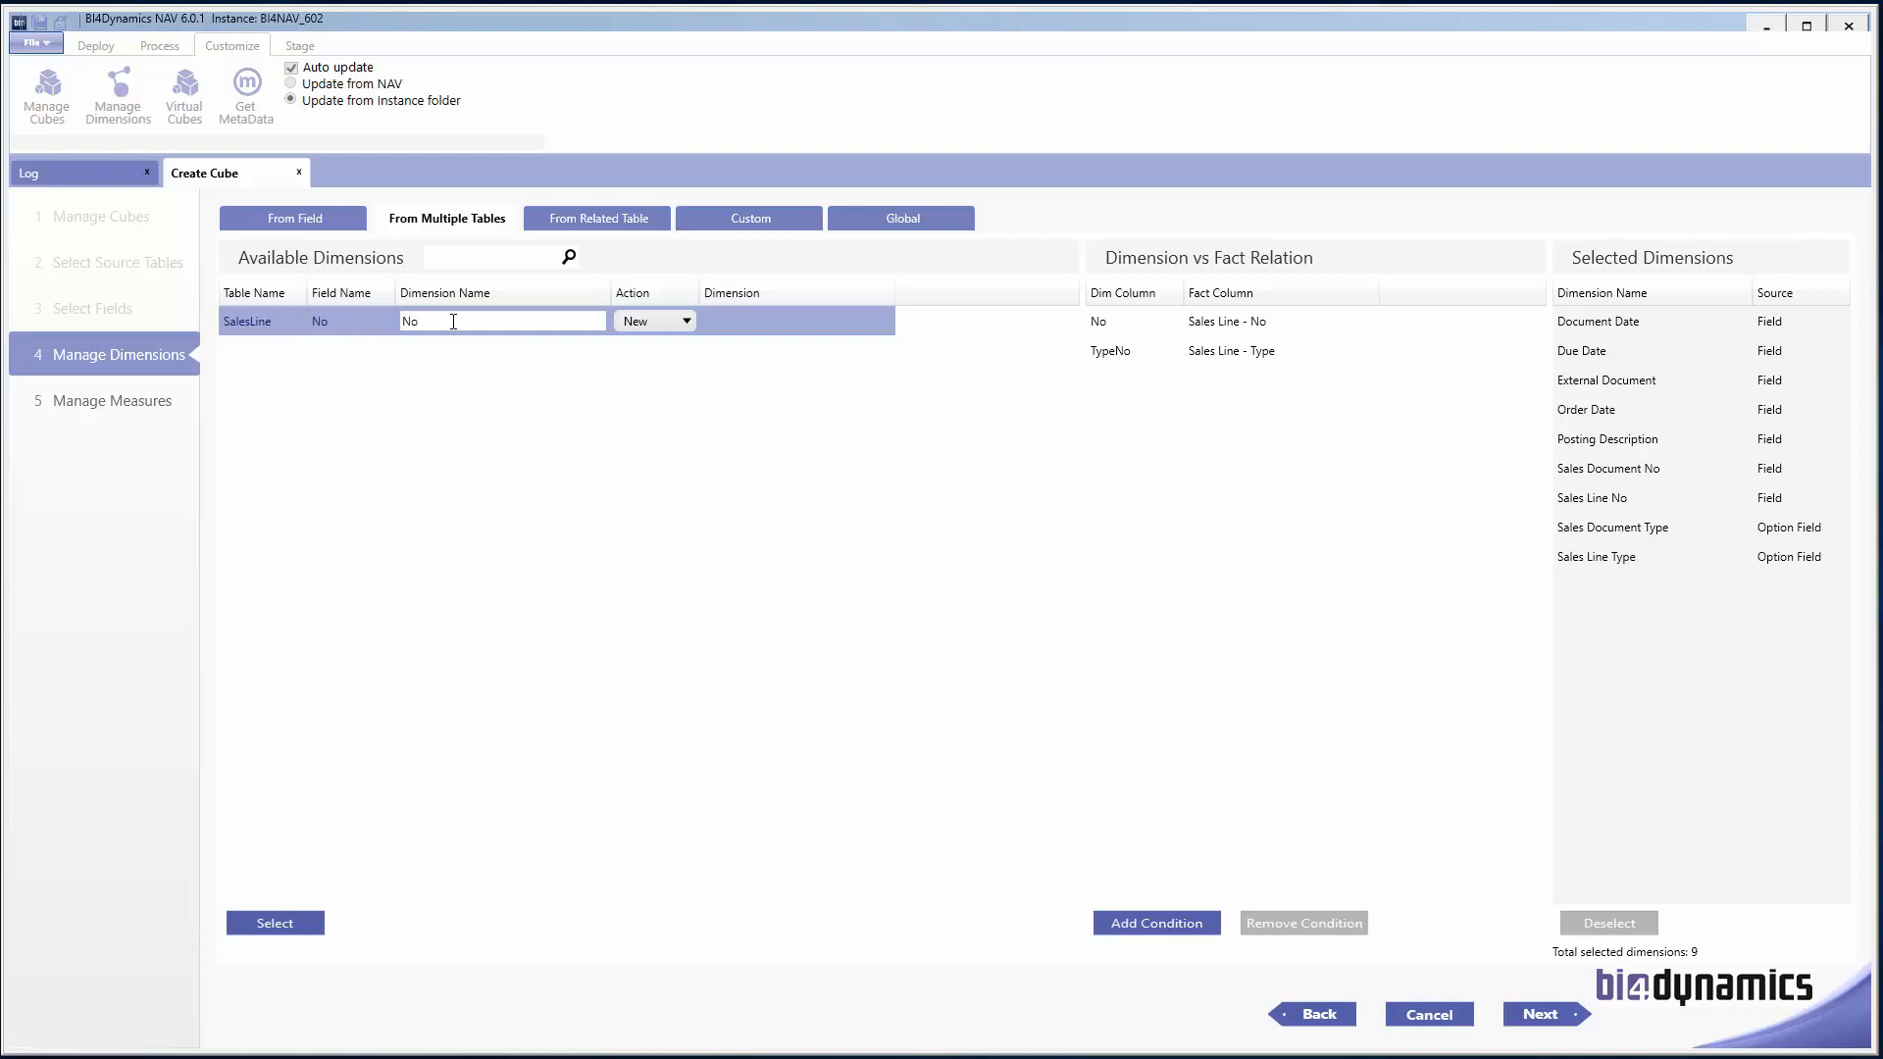
pyautogui.click(1222, 330)
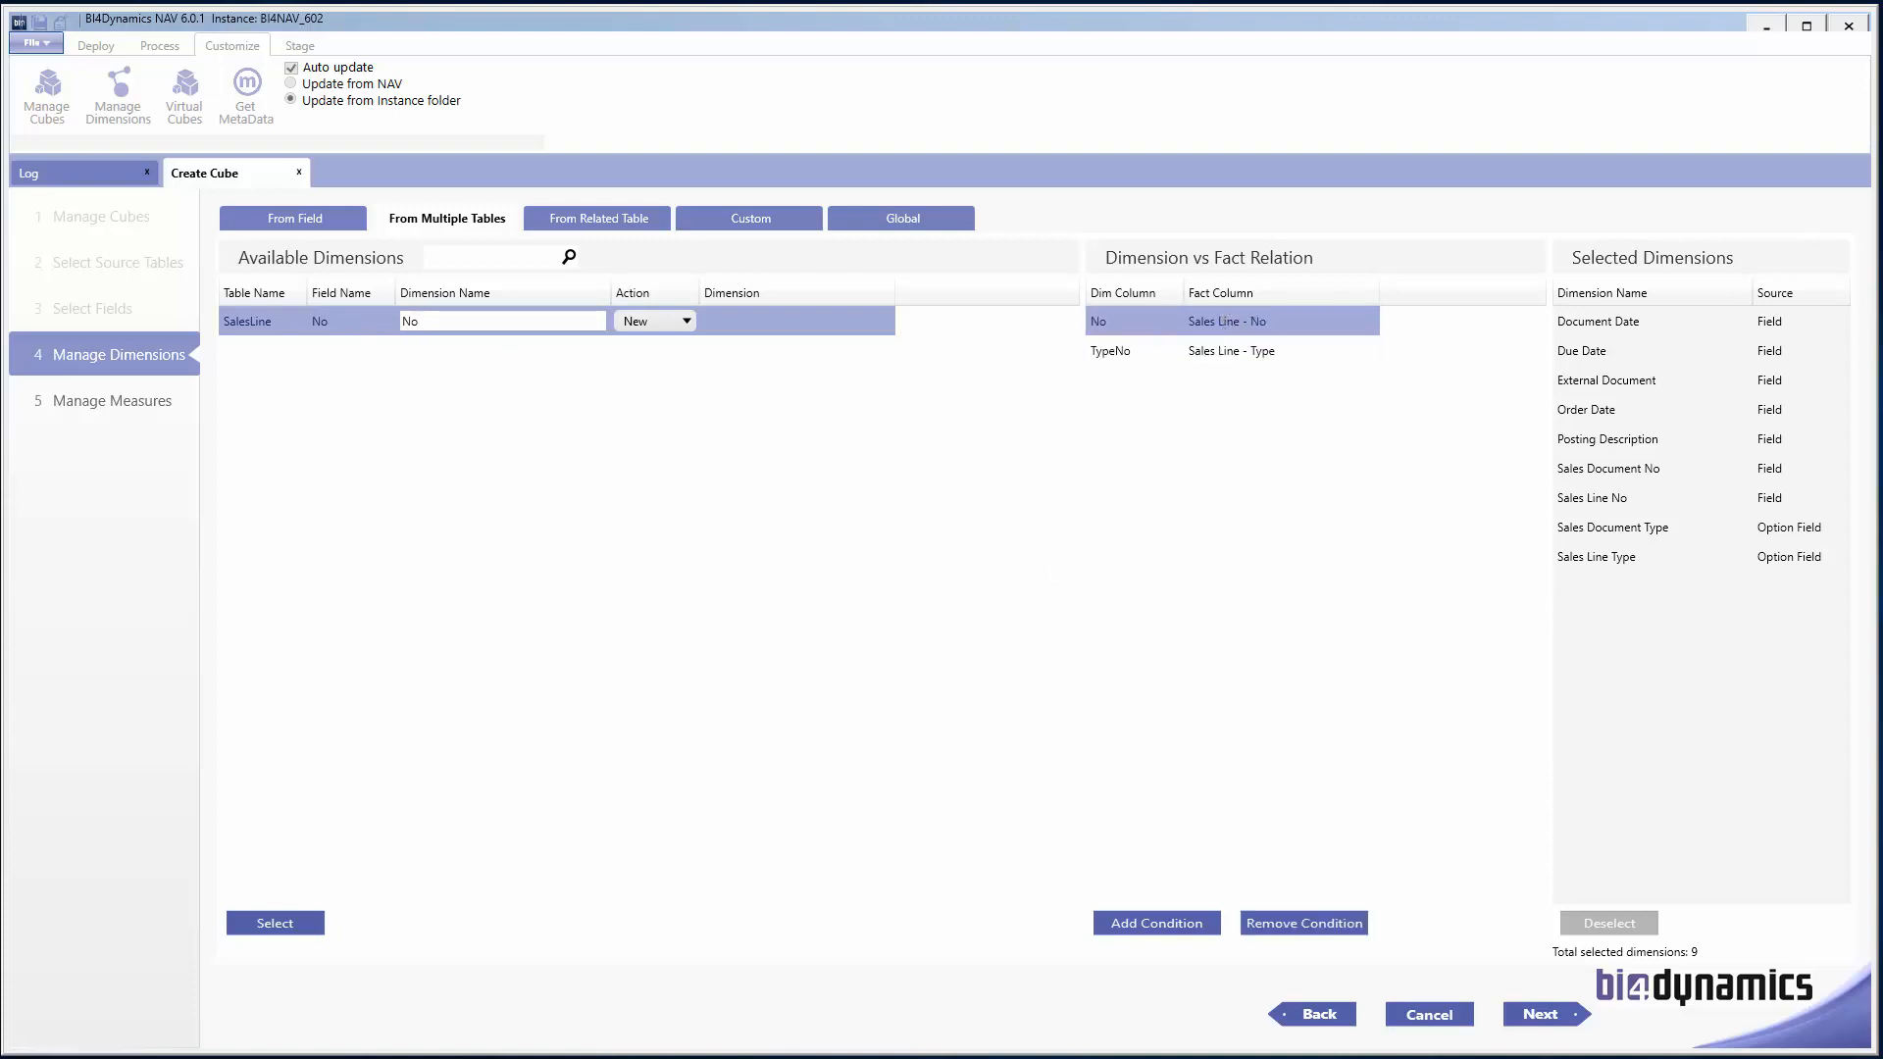
# Step: Switch to the Dynamics NAV sales order and examine how the Type and No. columns relate on its lines
pyautogui.click(814, 1015)
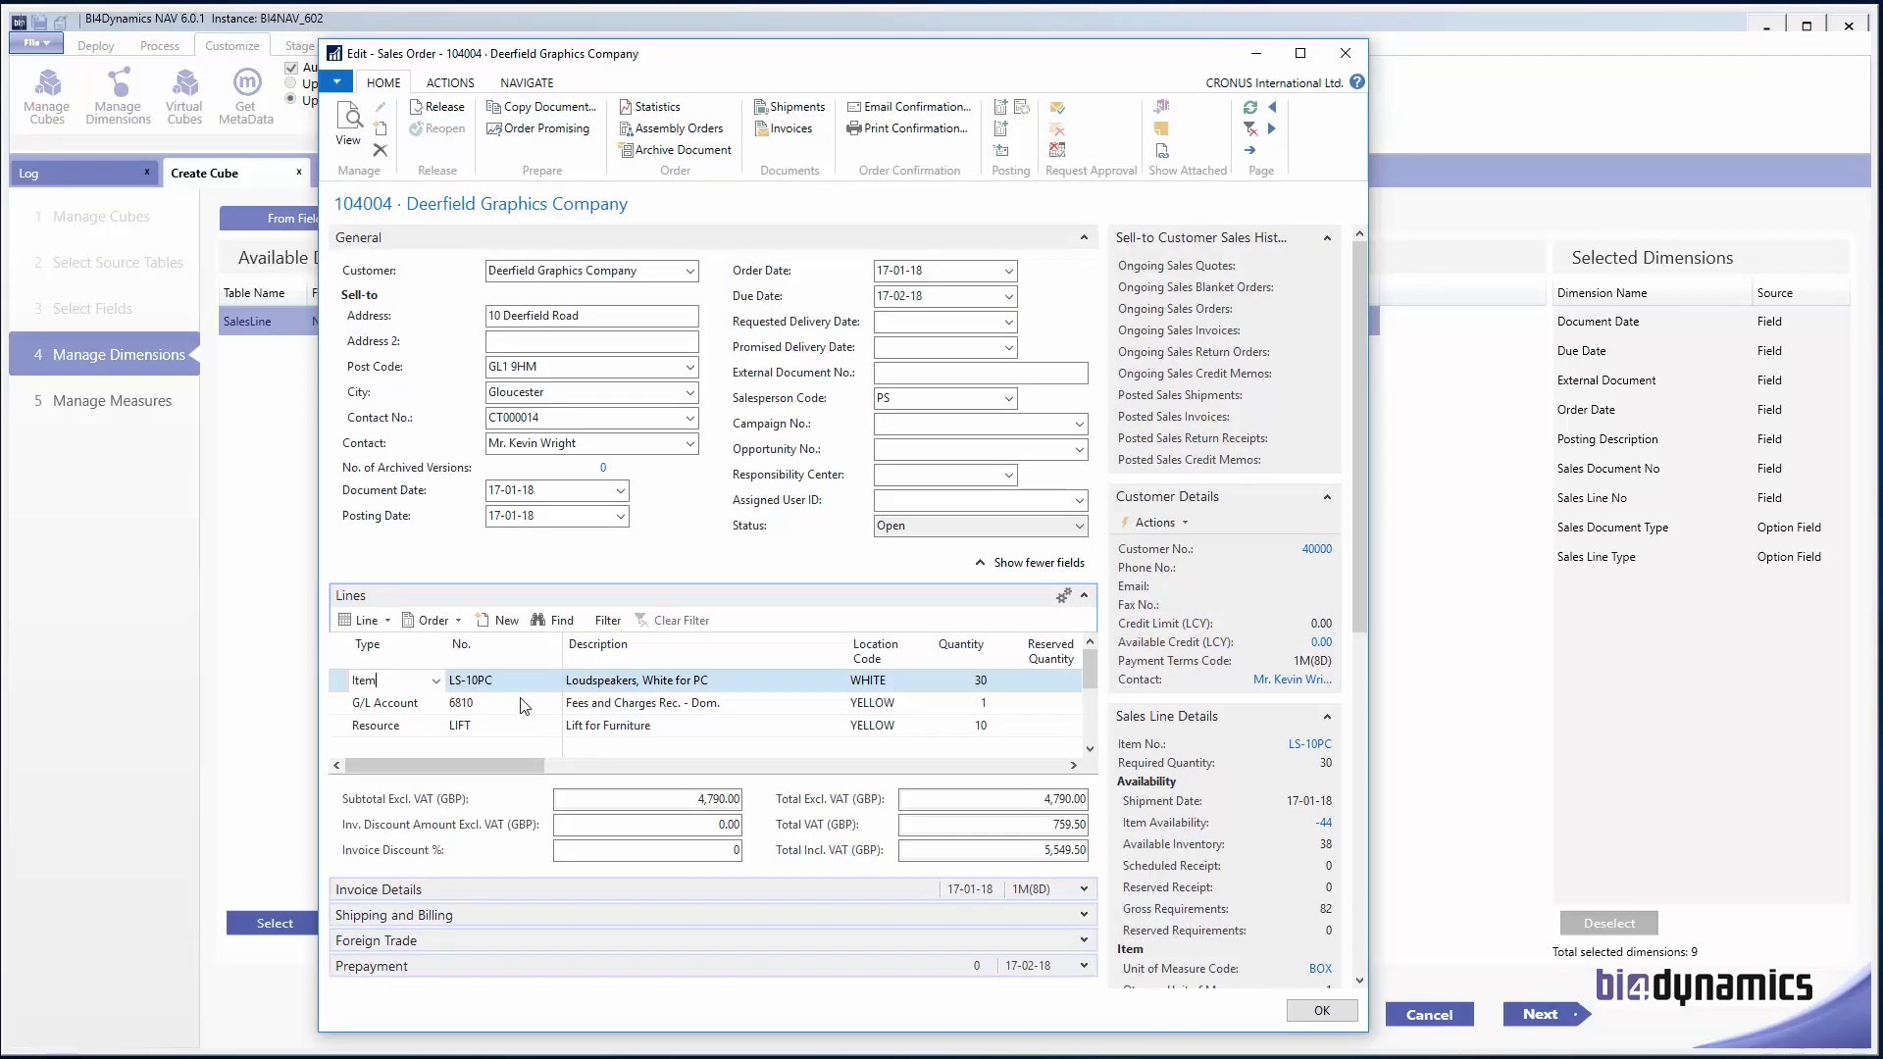
pyautogui.moveTo(1102, 445); pyautogui.dragTo(1280, 437)
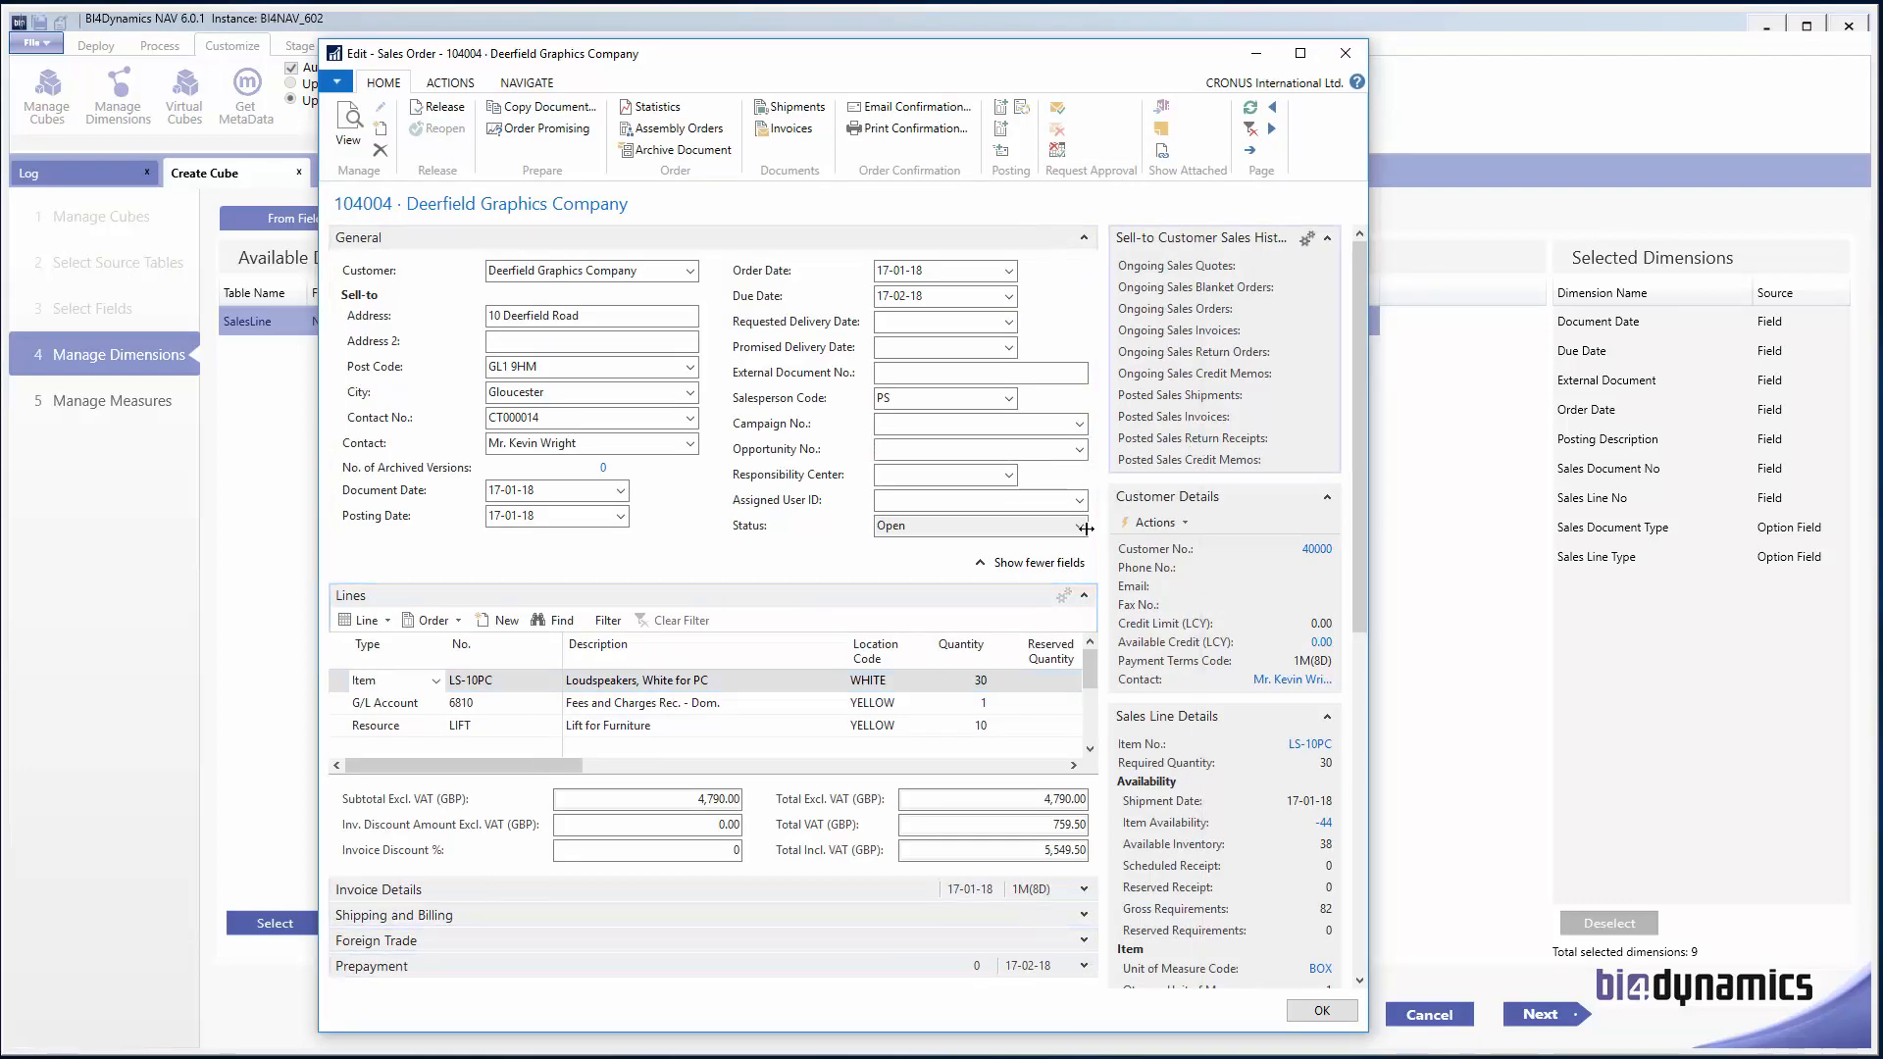
pyautogui.click(408, 679)
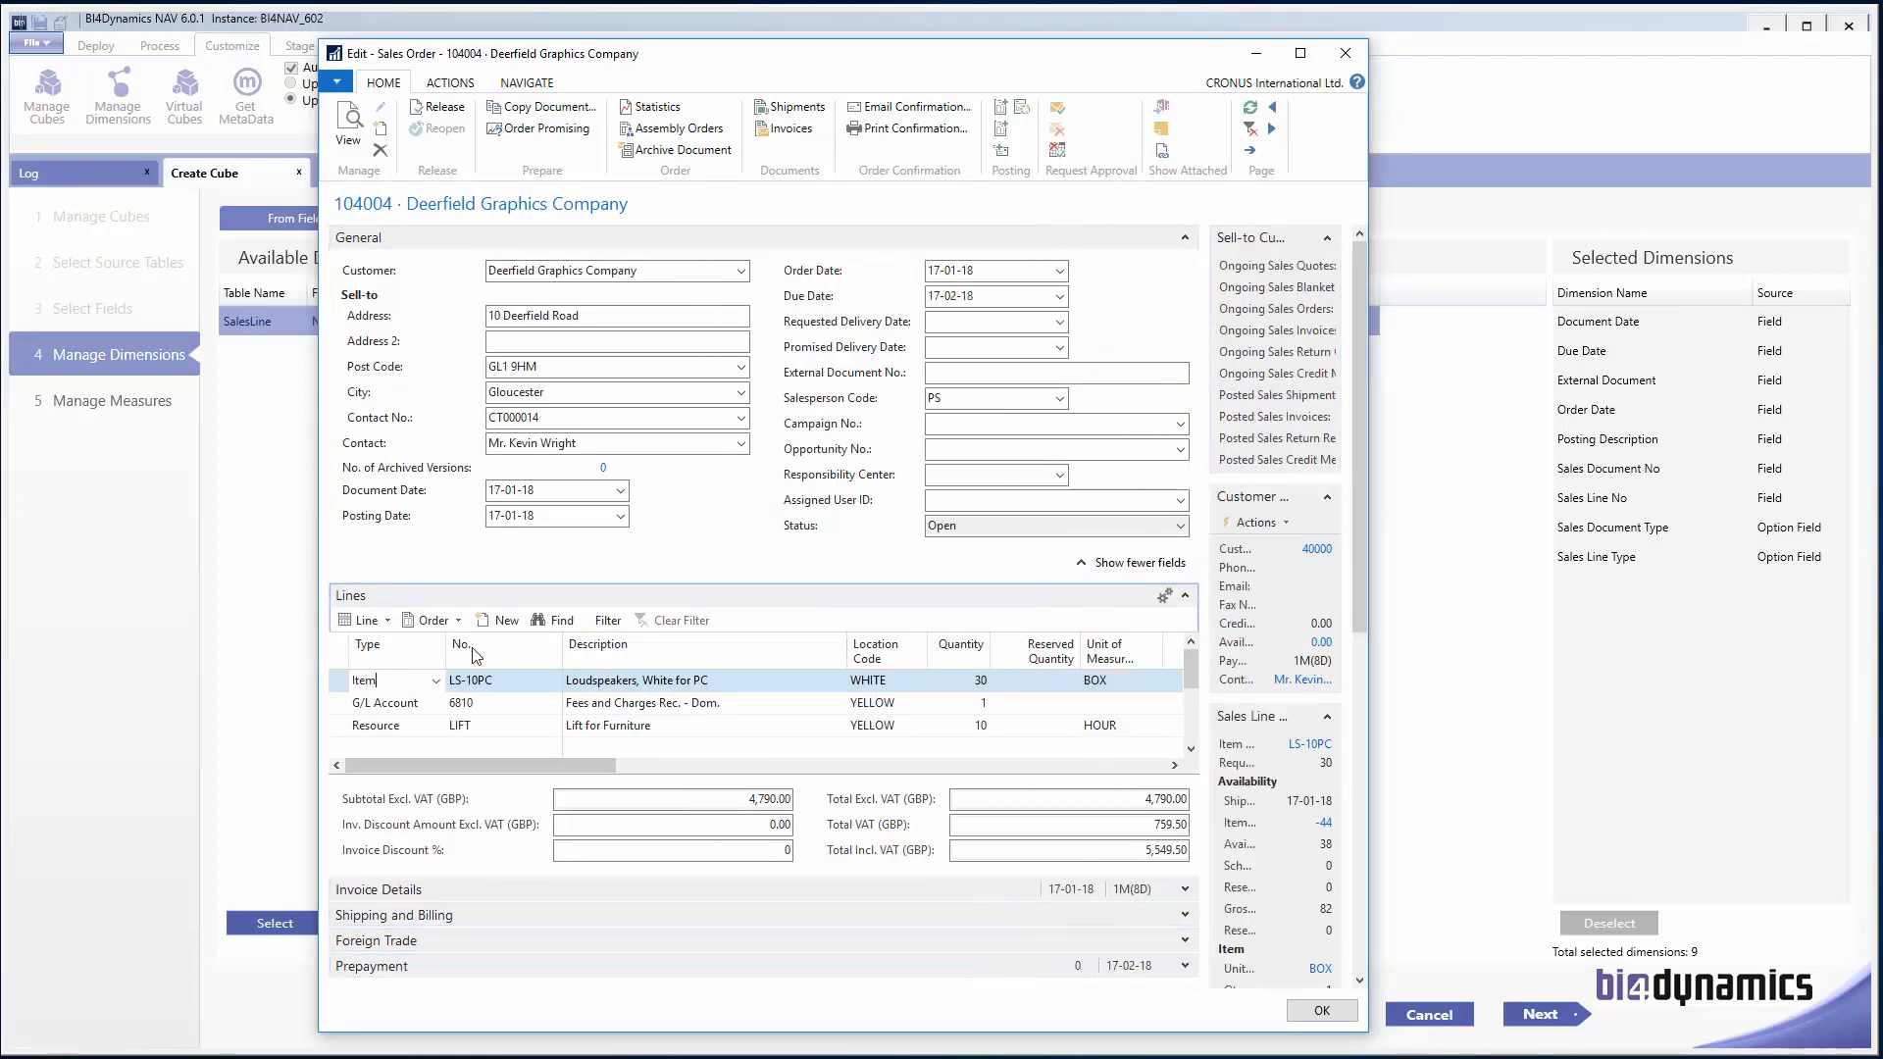
pyautogui.click(471, 679)
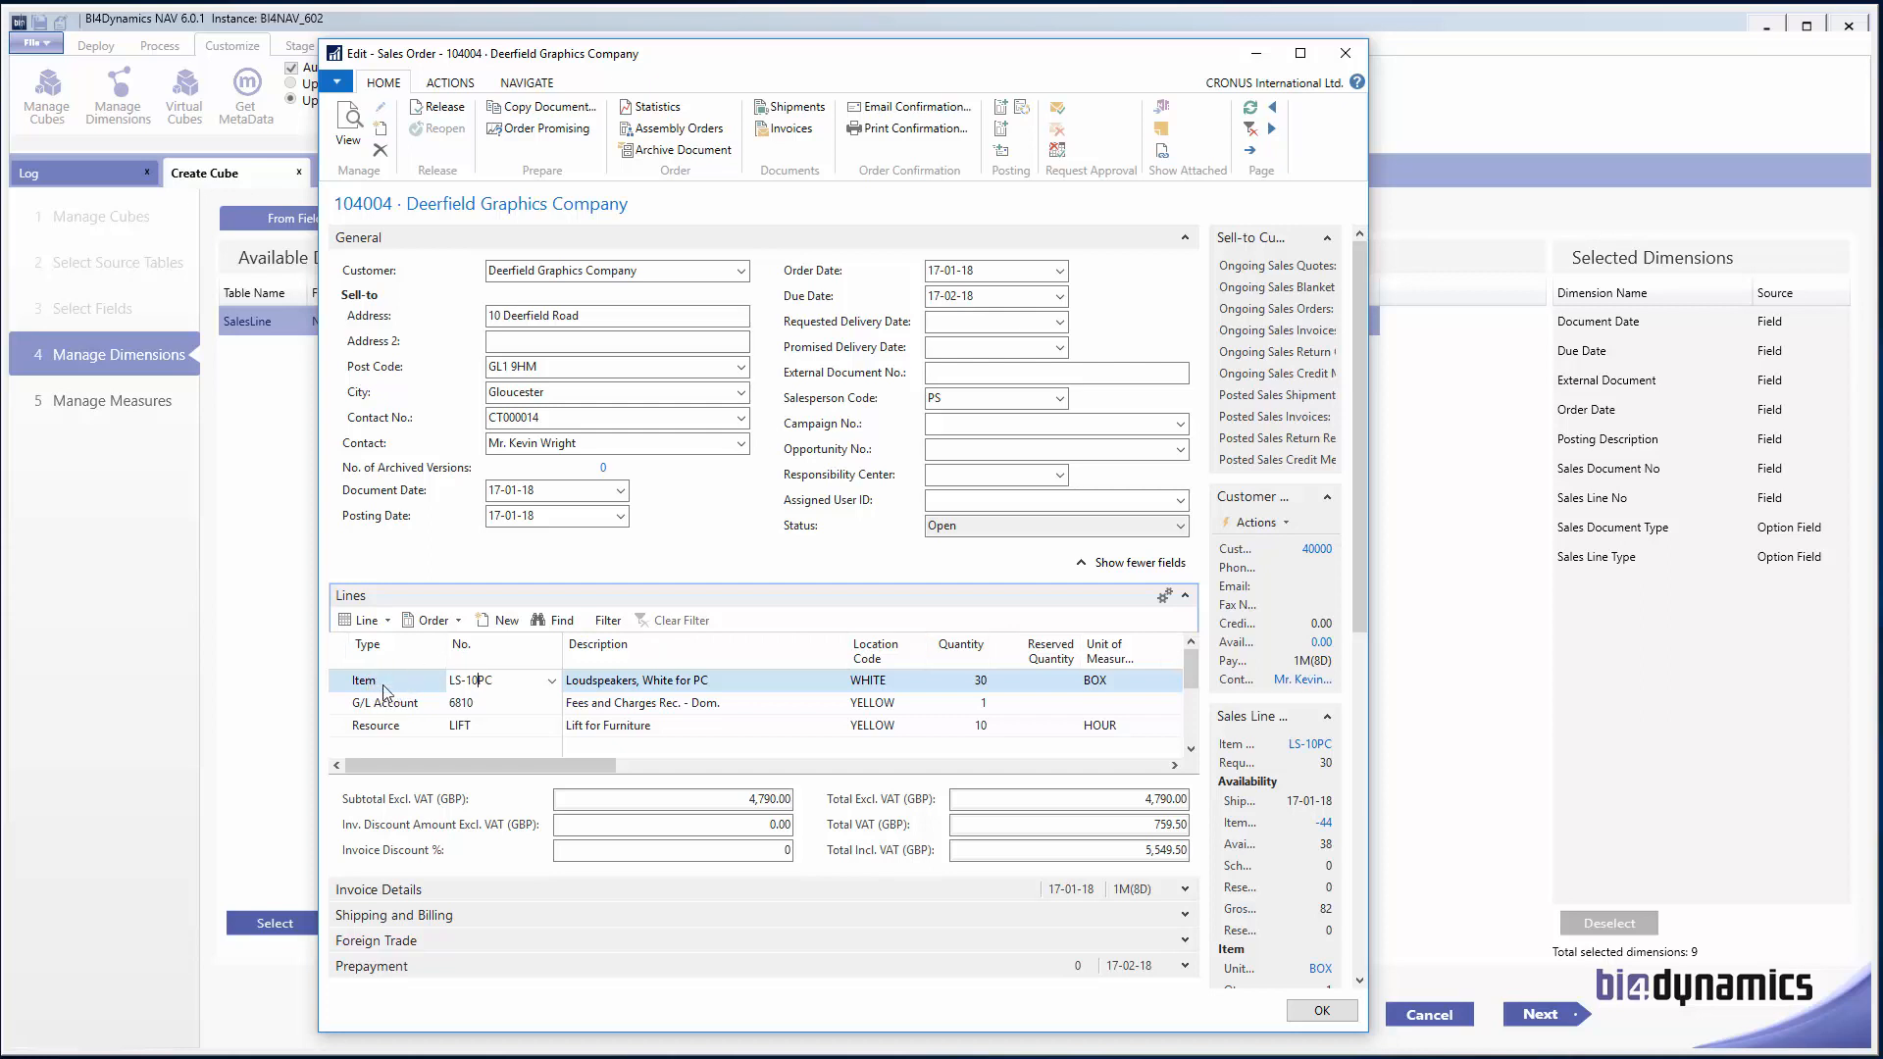
pyautogui.click(263, 627)
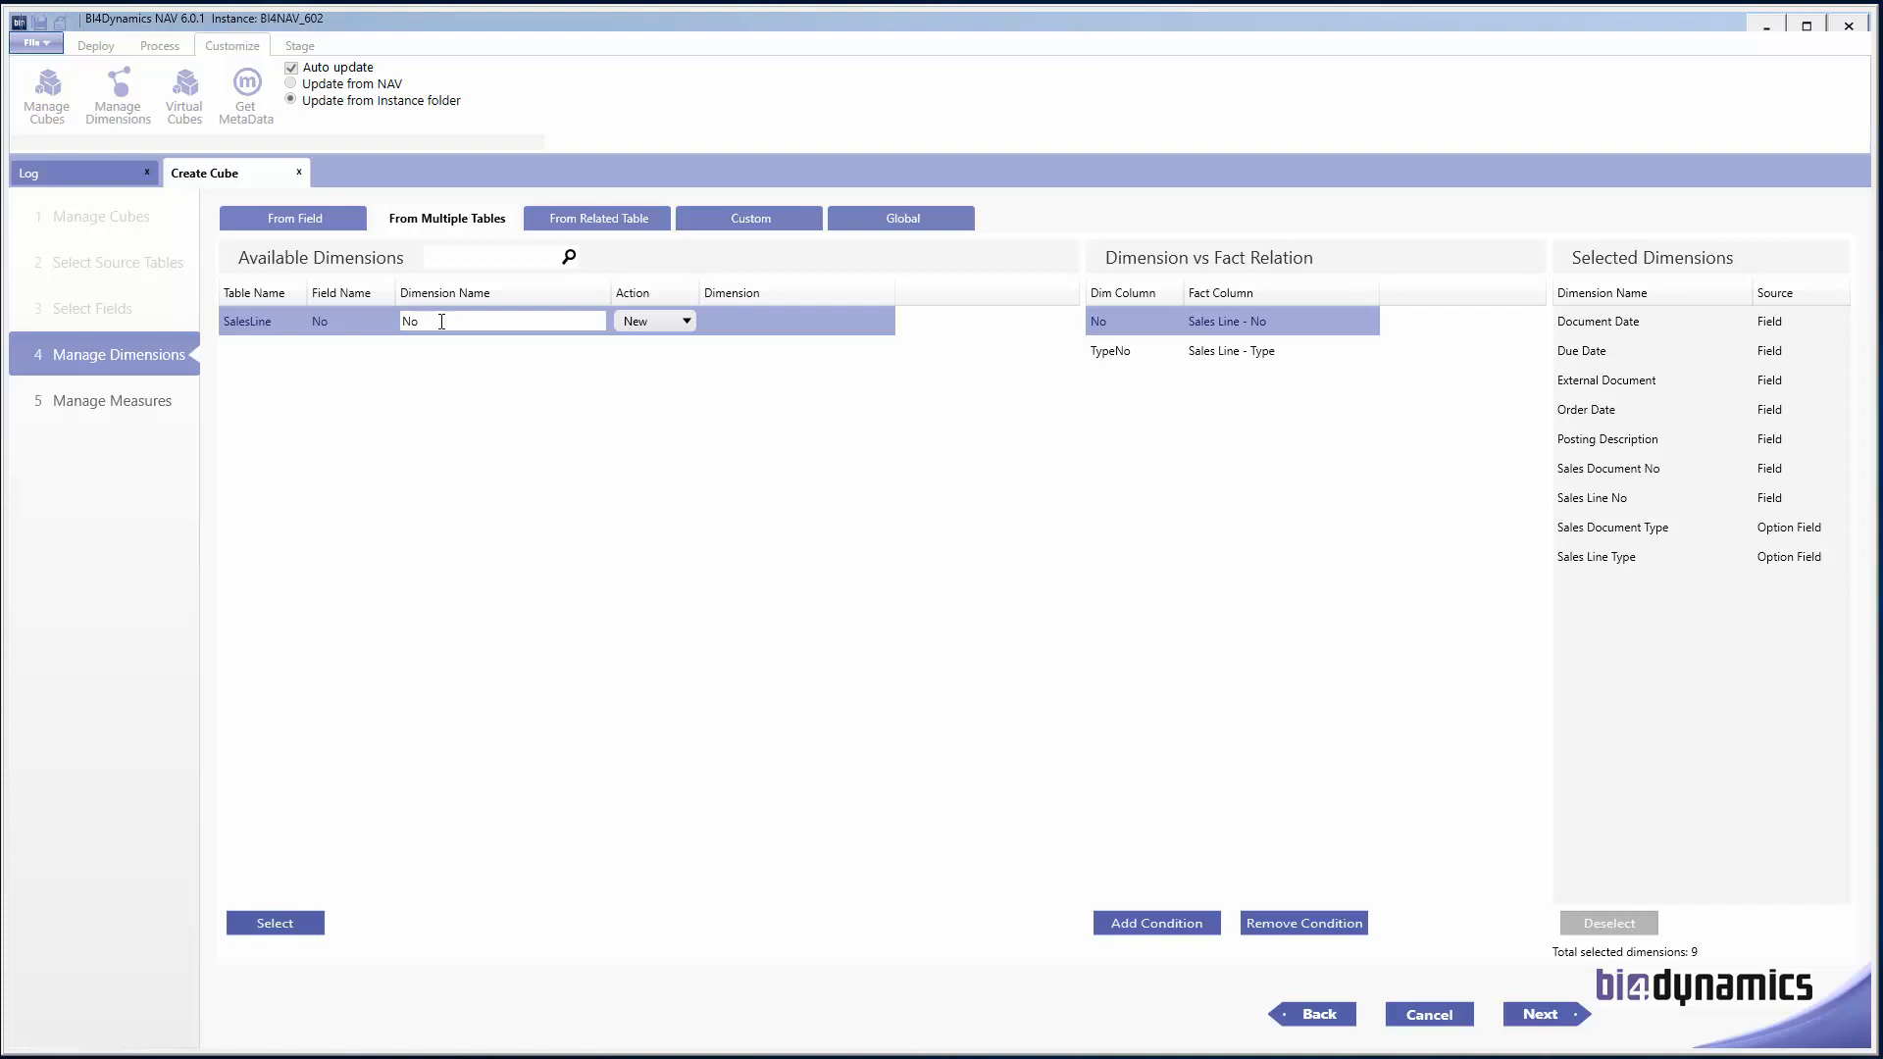
# Step: Name the multiple-table dimension Sales Line TypeNo in BI4Dynamics and add it to the selected dimensions
pyautogui.write('Sales Line')
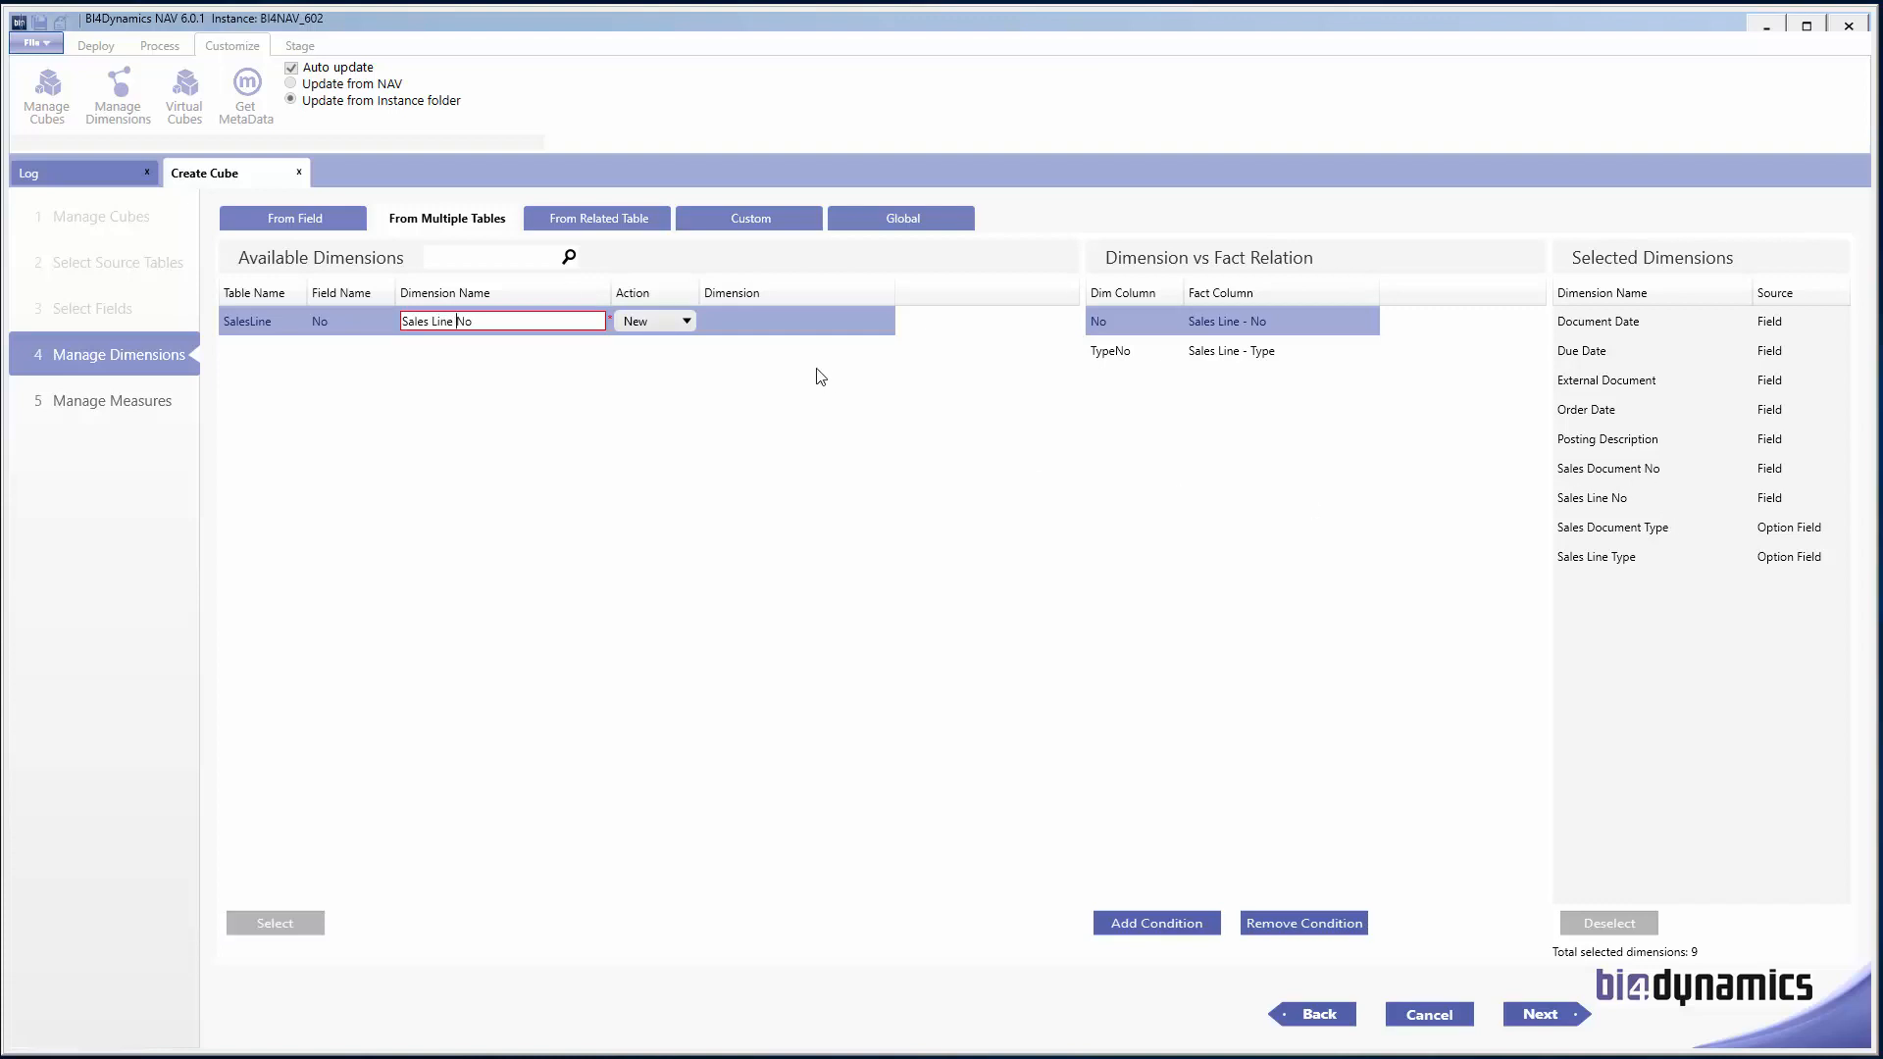
pyautogui.write(' Type')
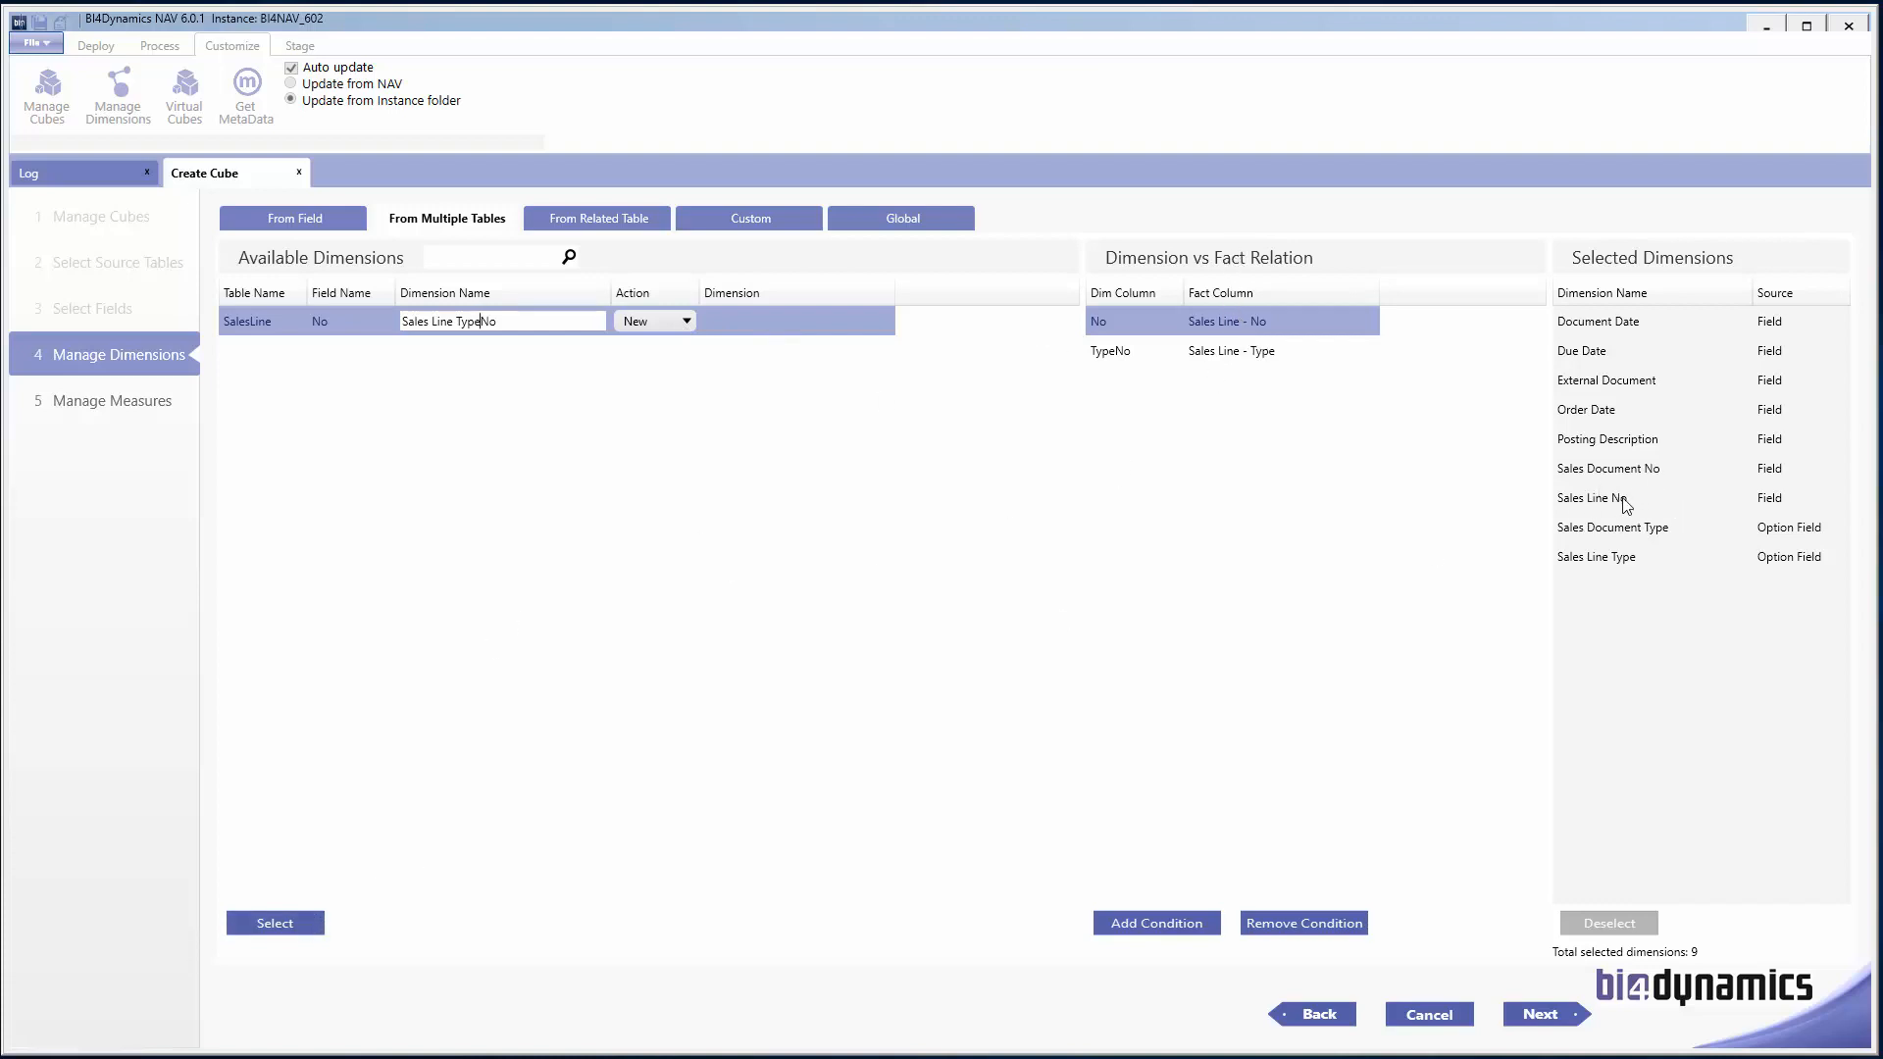
pyautogui.click(289, 921)
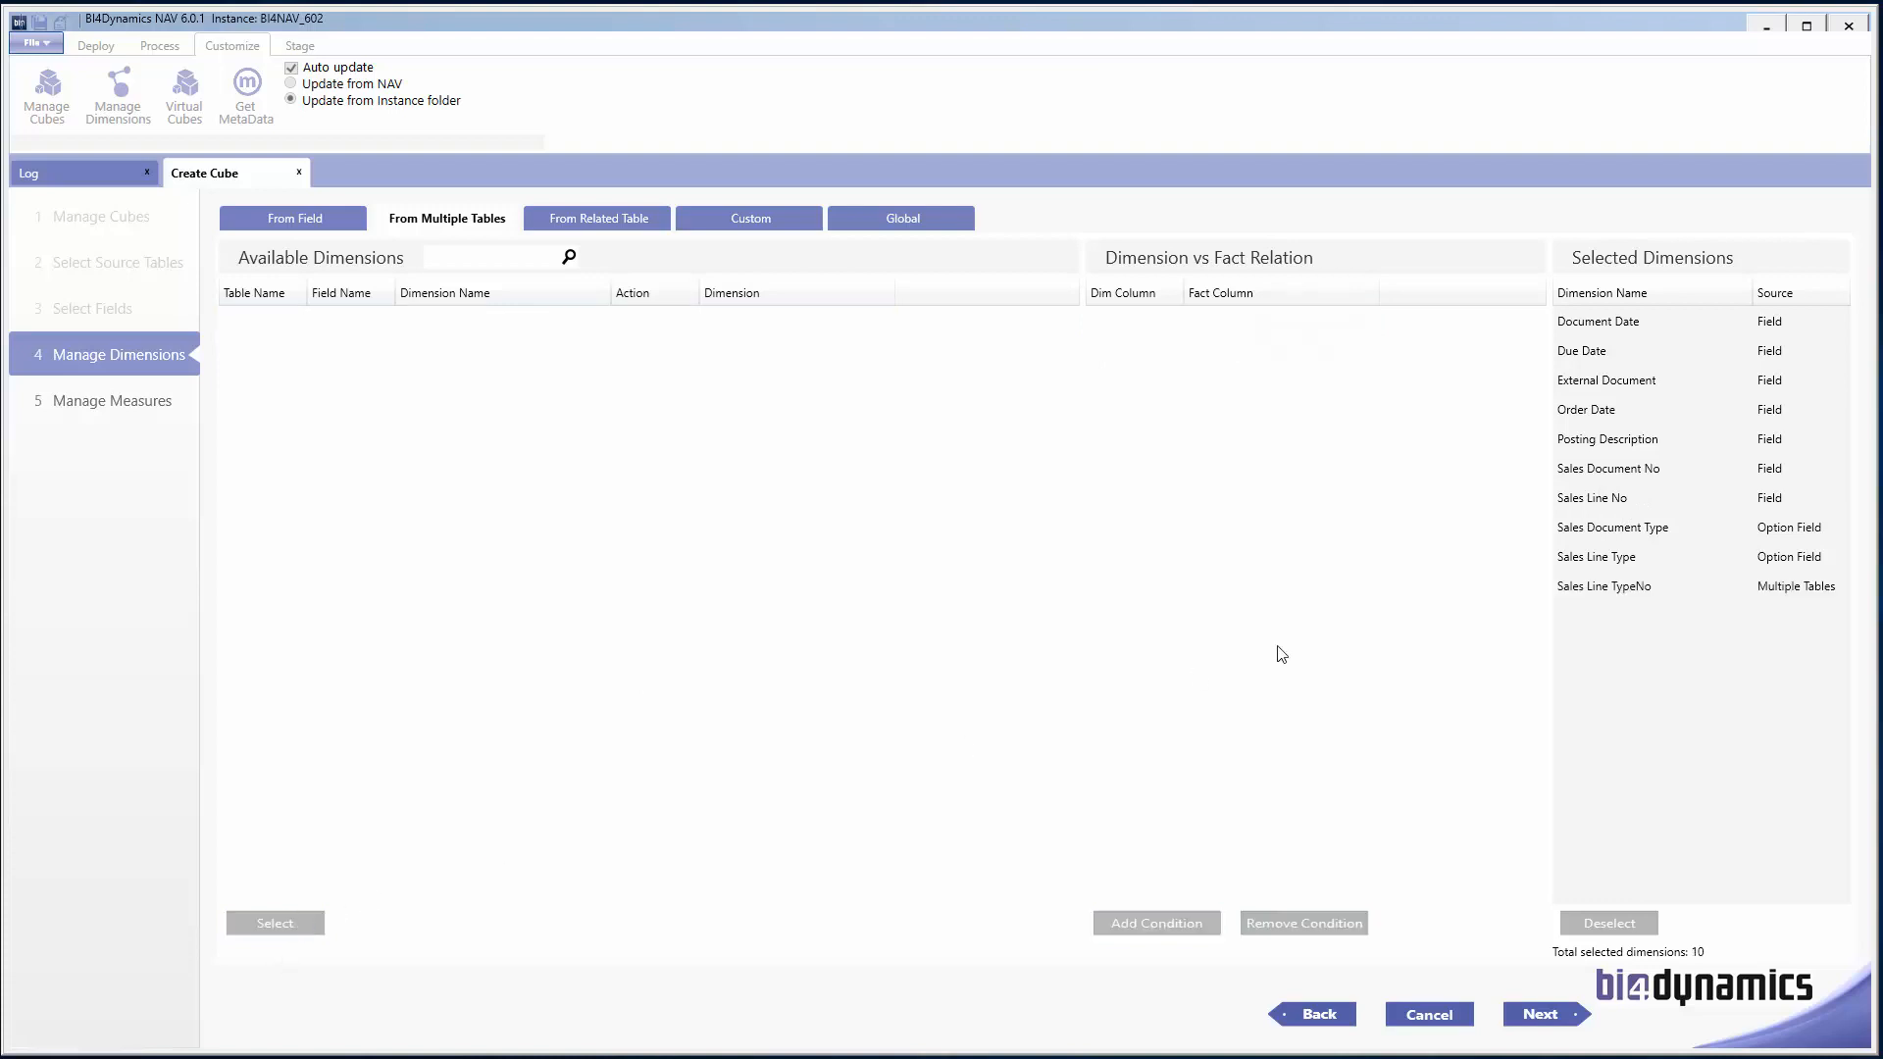
# Step: Remove Sales Line No from the selected dimensions and add the Line No field again as Sales Line Number
pyautogui.click(1592, 500)
pyautogui.click(1636, 925)
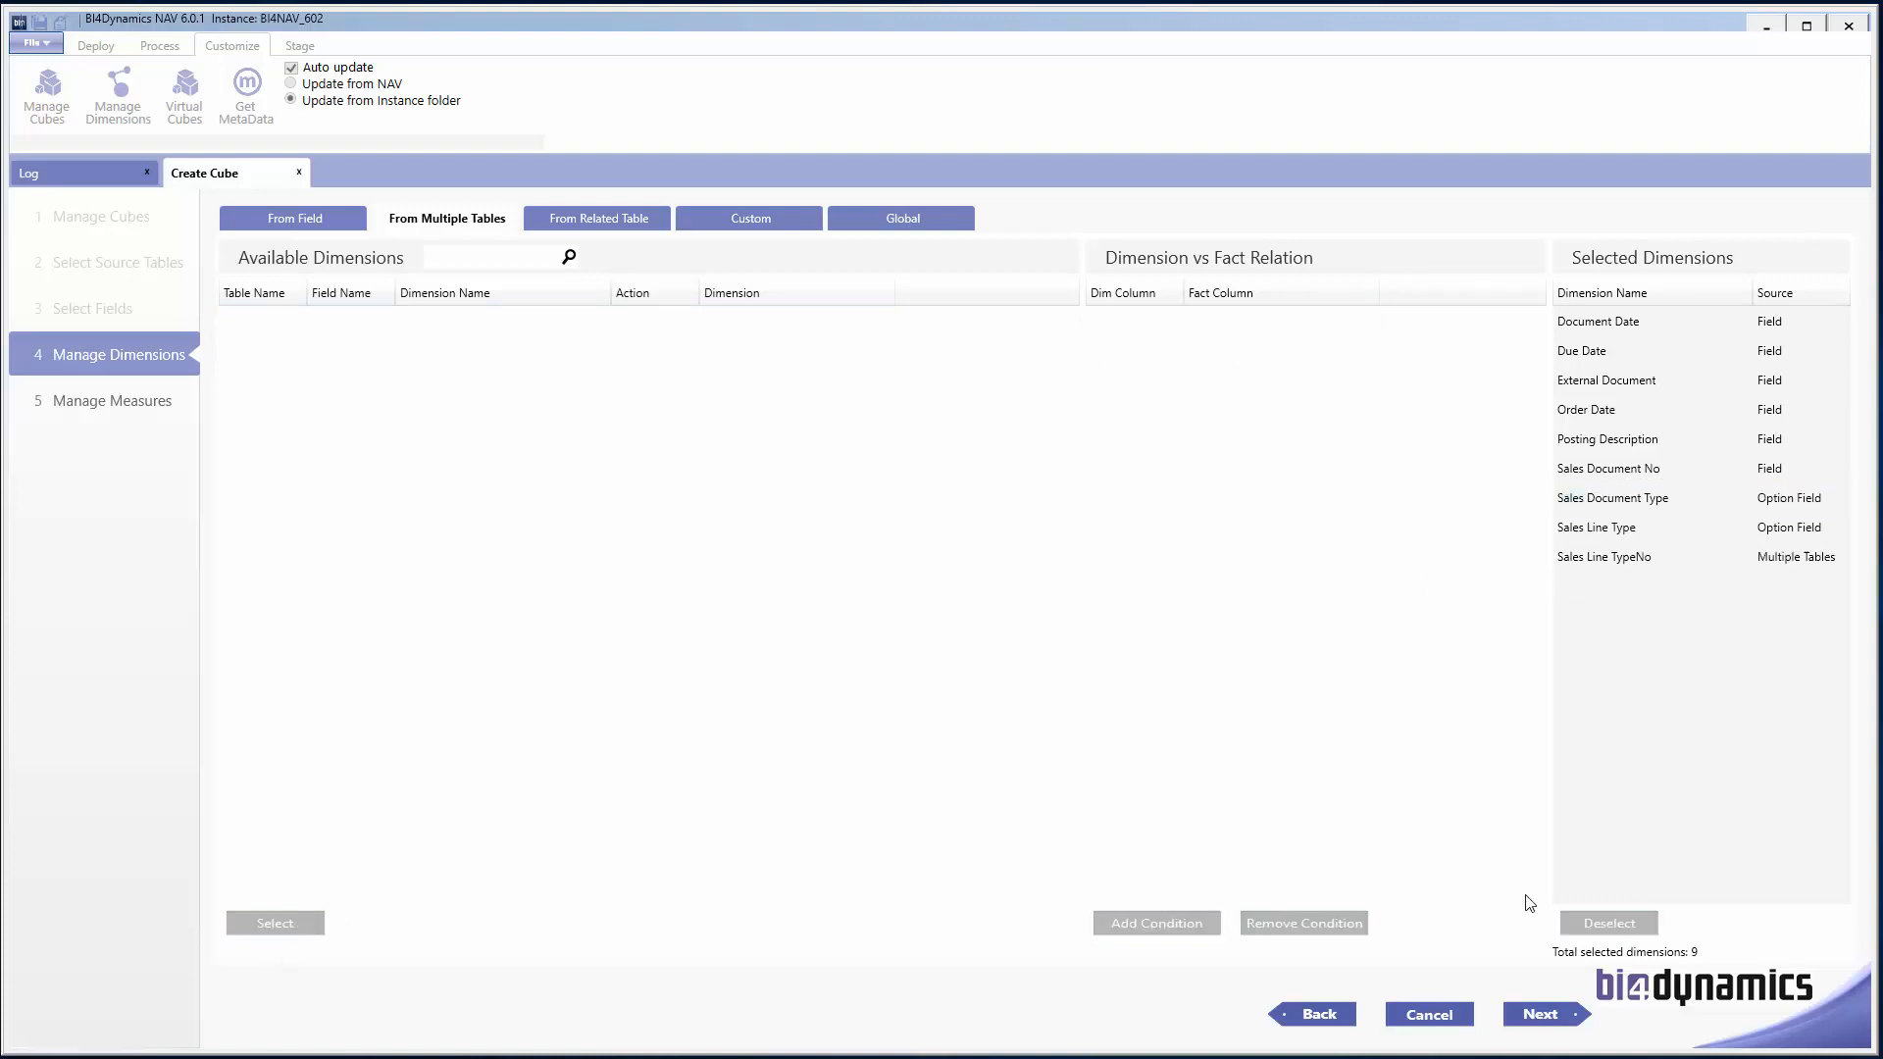
pyautogui.click(327, 218)
pyautogui.click(555, 320)
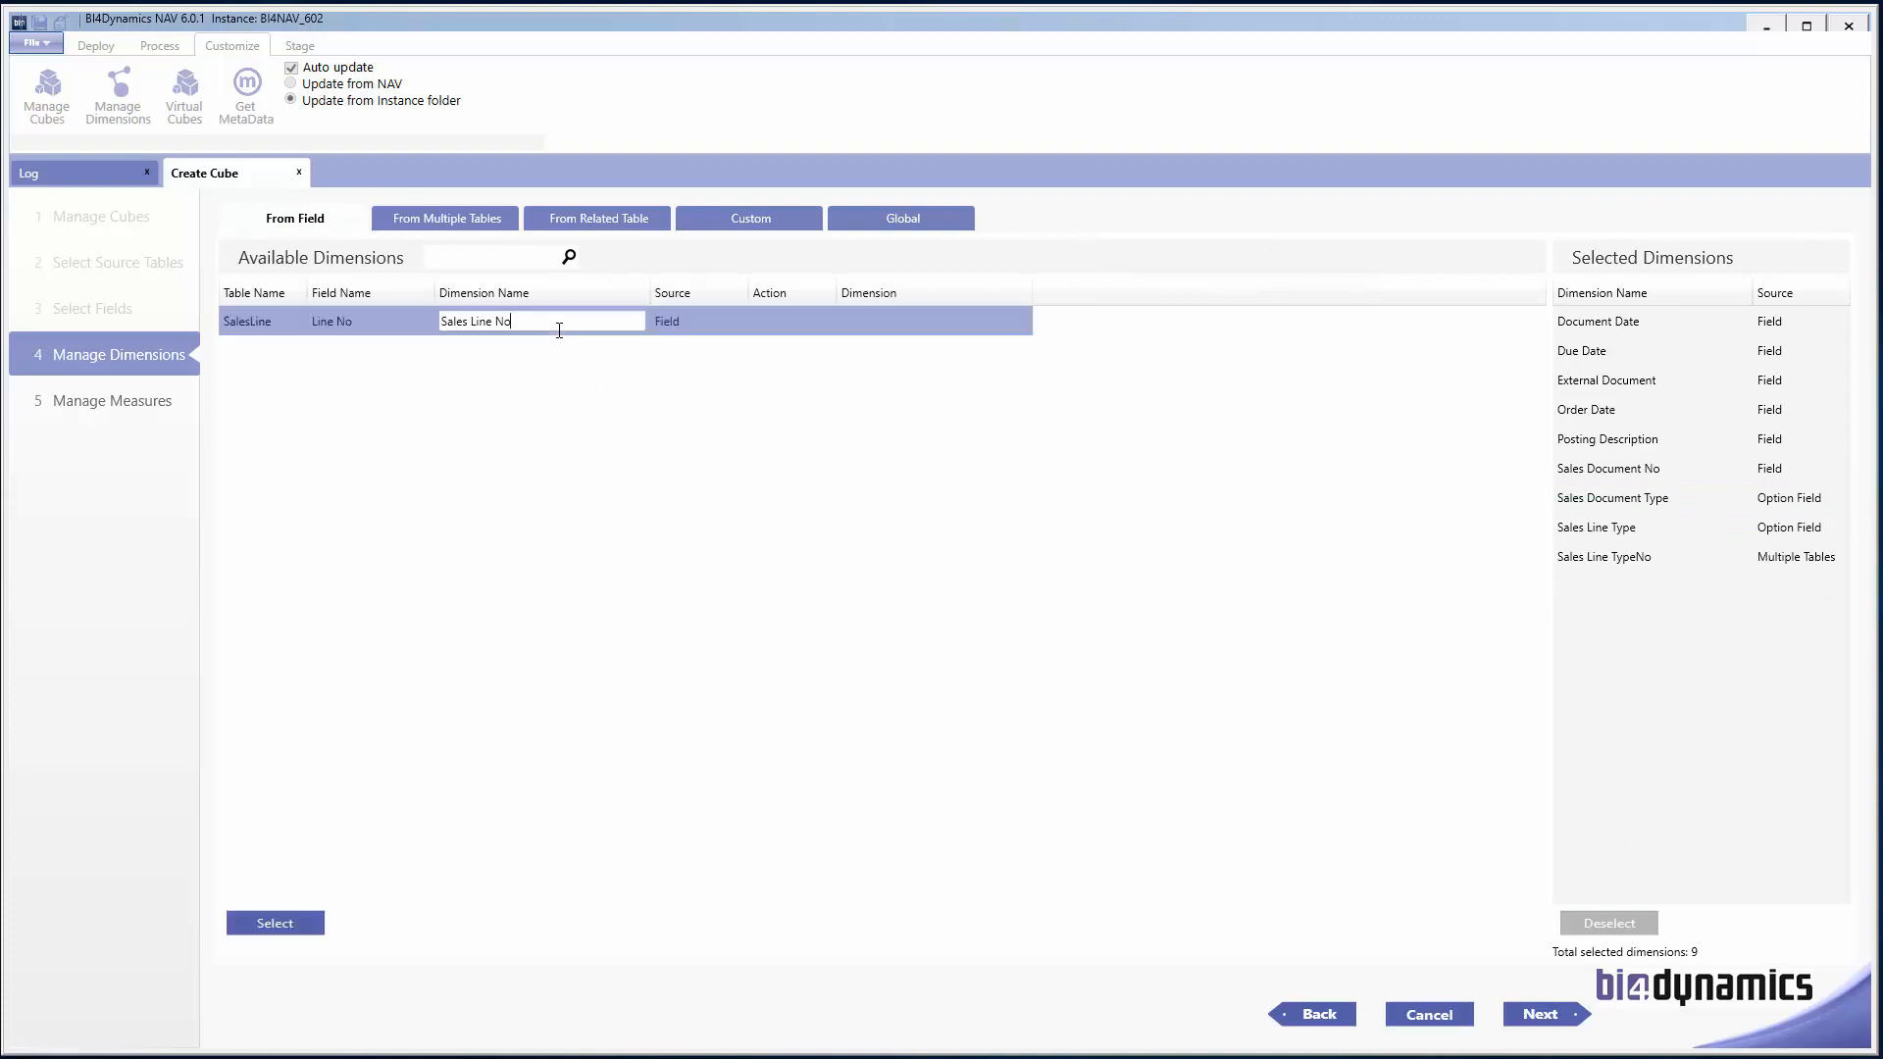
pyautogui.write('umber')
pyautogui.click(316, 911)
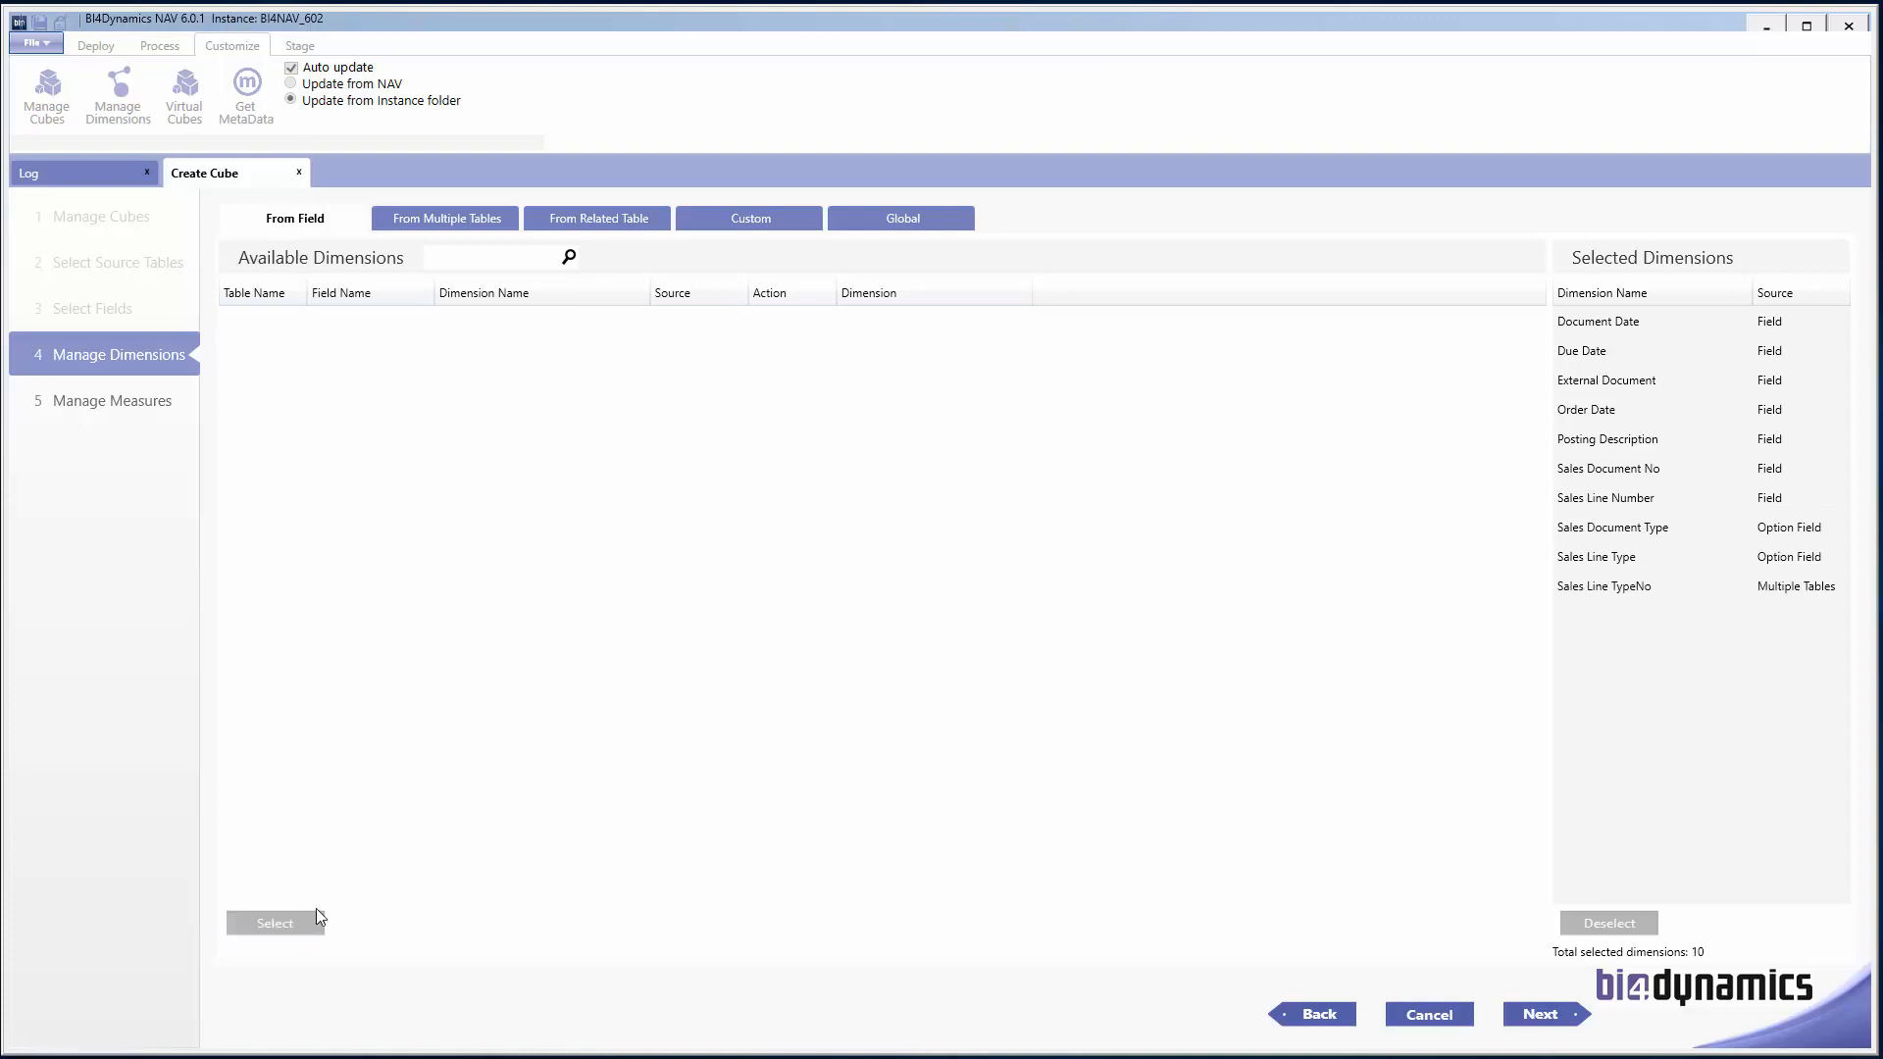
# Step: Name the related-table Reason Code dimension Reason, link it to the existing Reason Code dimension and add it to the selected dimensions
pyautogui.click(454, 218)
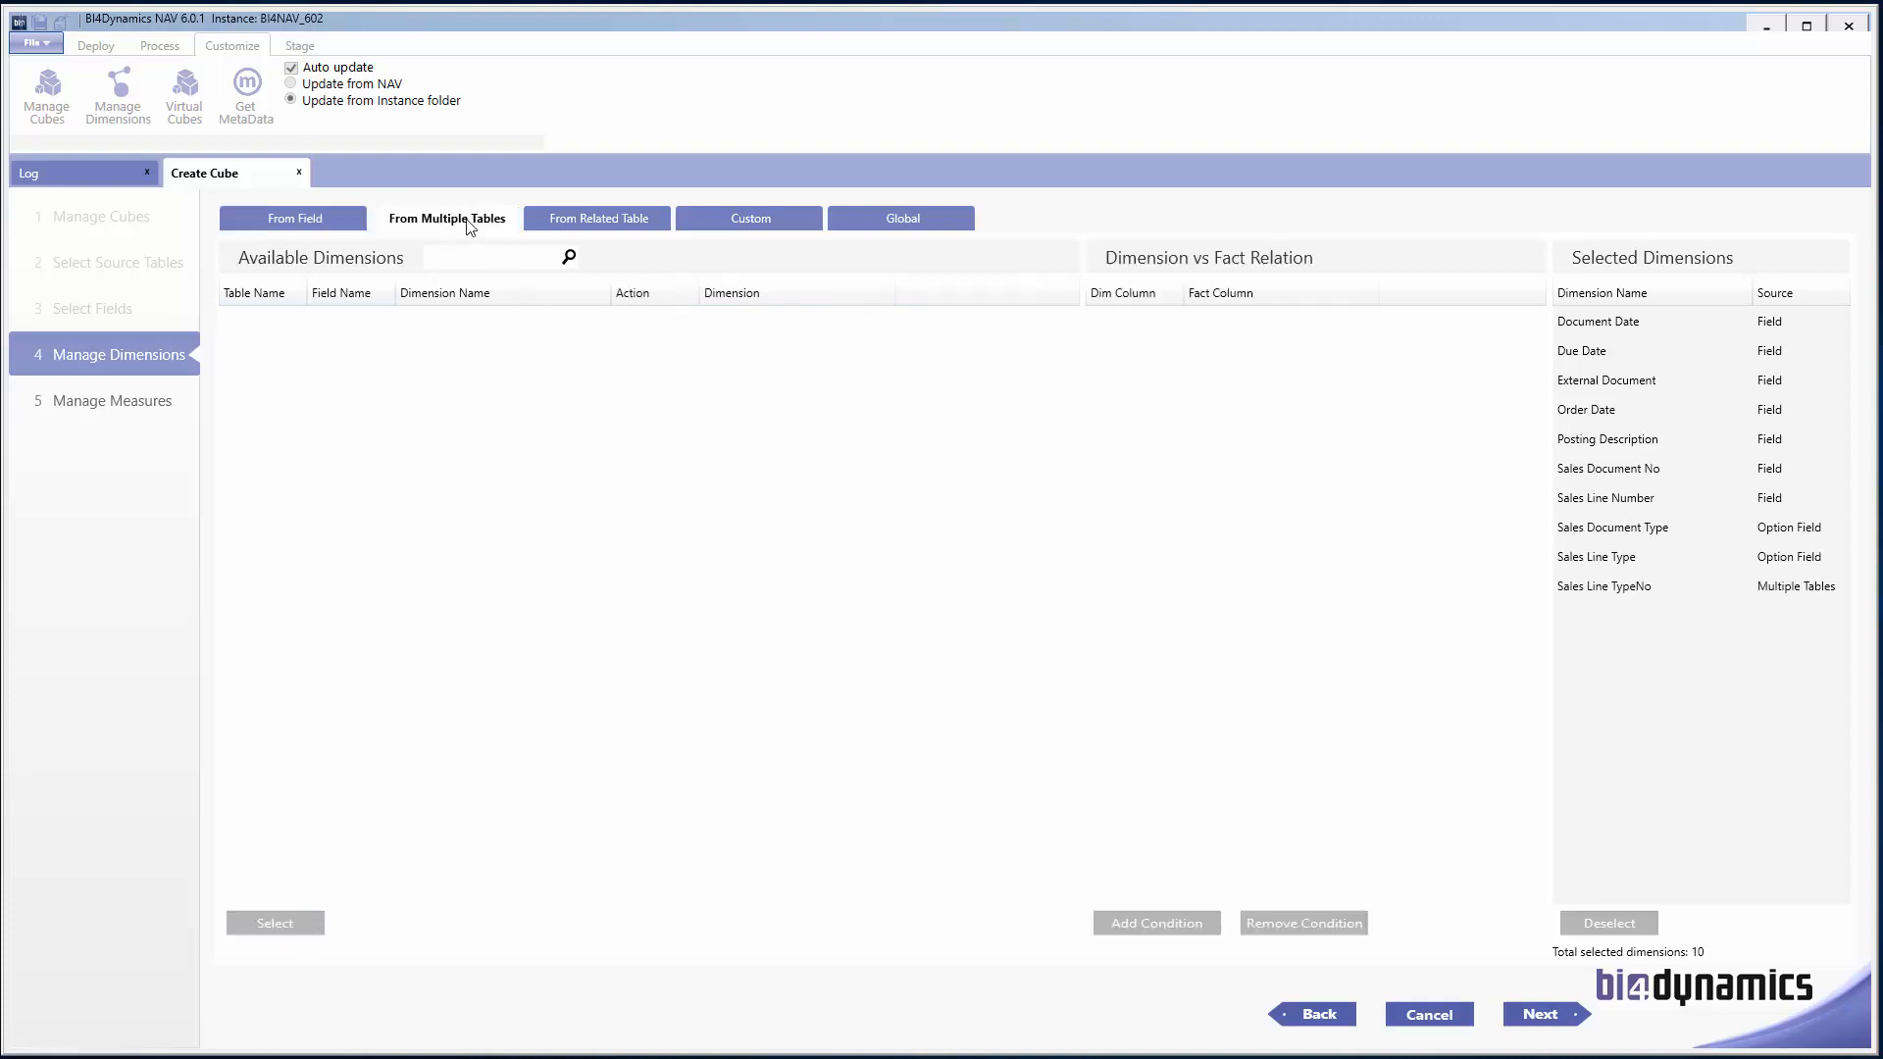
pyautogui.click(592, 220)
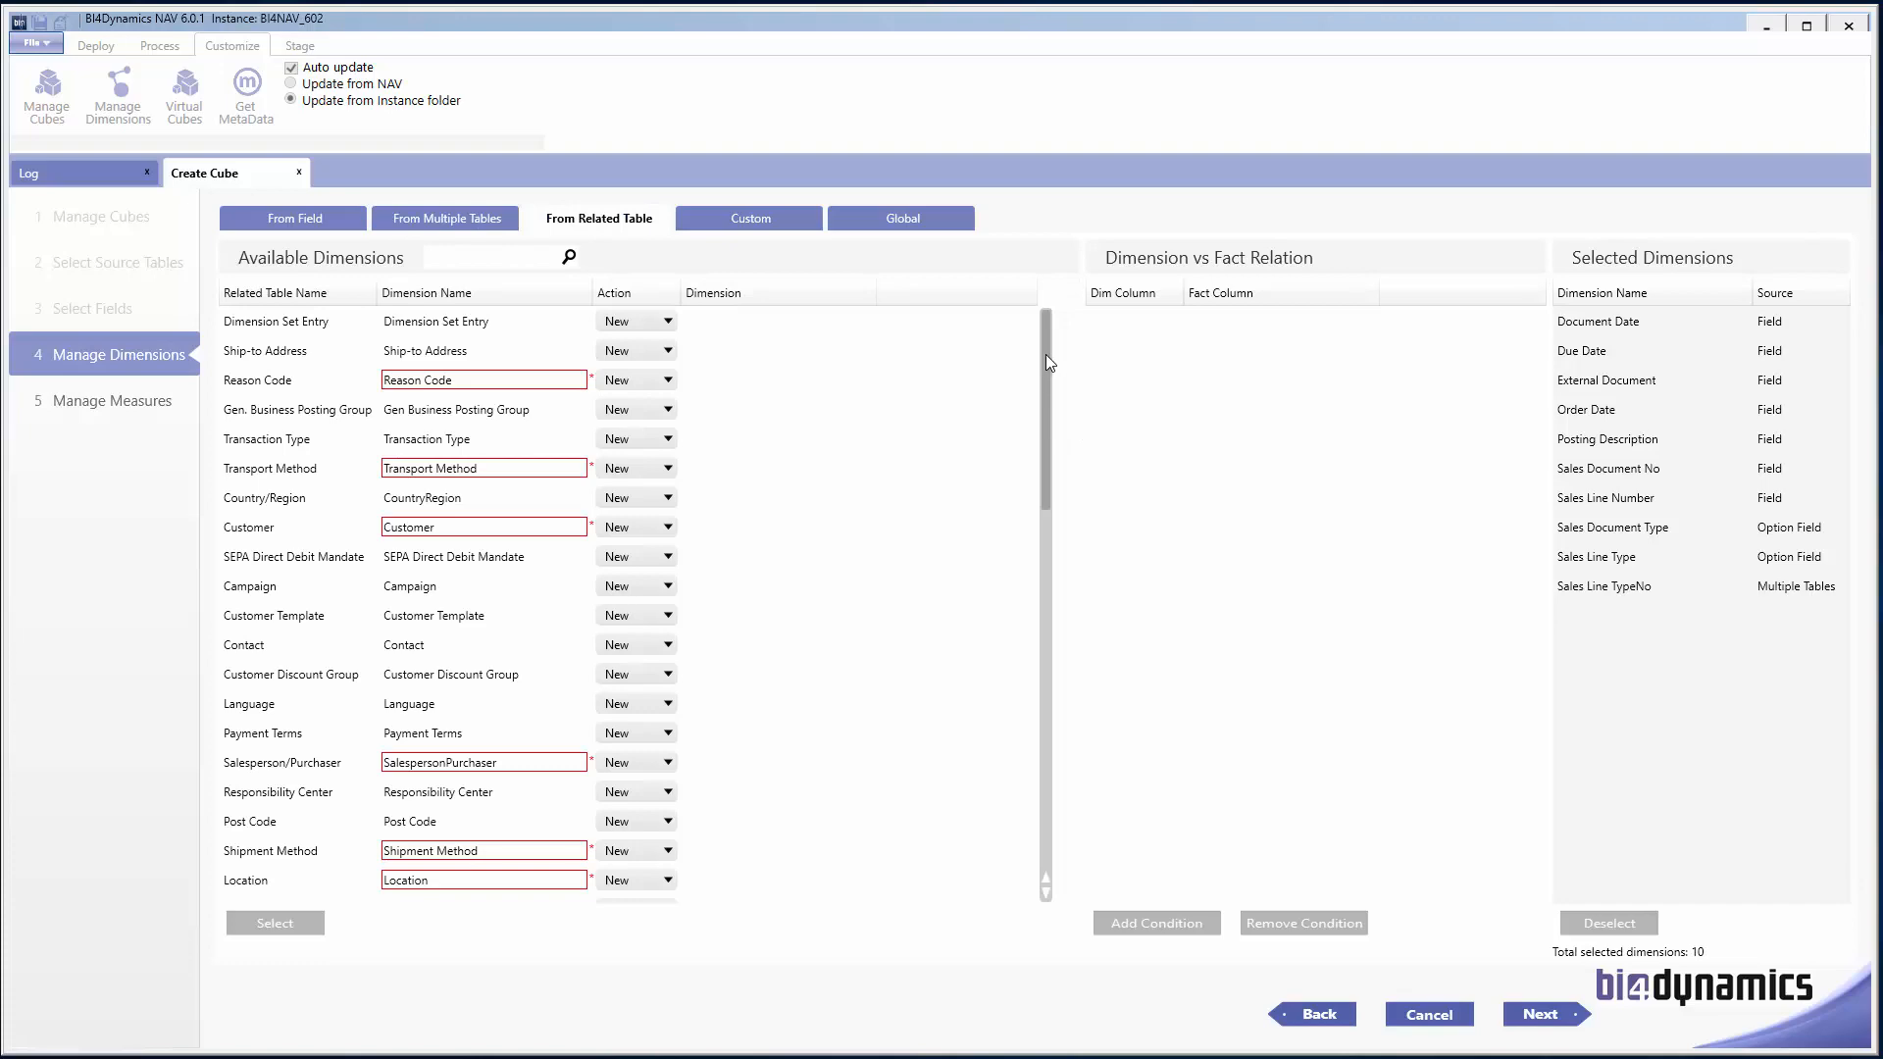
pyautogui.moveTo(1045, 355)
pyautogui.mouseDown()
pyautogui.moveTo(1043, 739)
pyautogui.moveTo(1056, 354)
pyautogui.mouseUp()
pyautogui.doubleClick(443, 379)
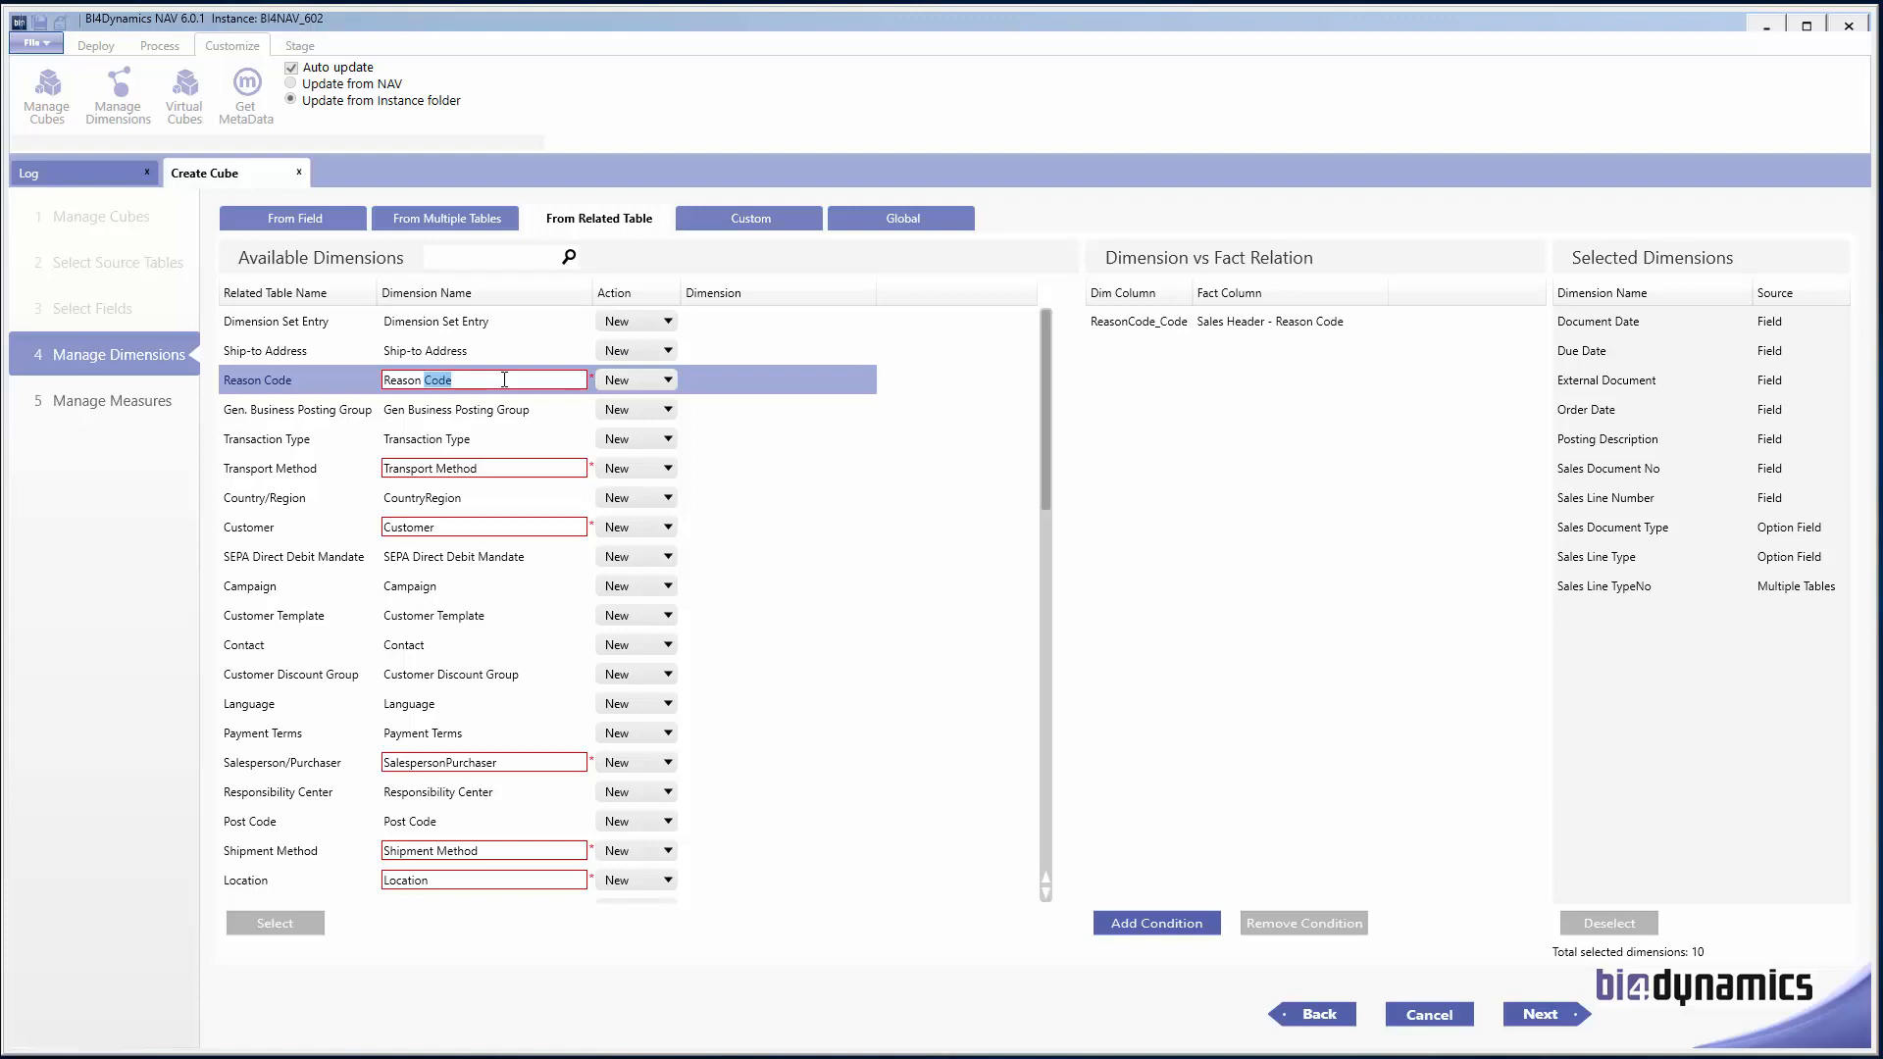
pyautogui.press('BackSpace')
pyautogui.click(621, 381)
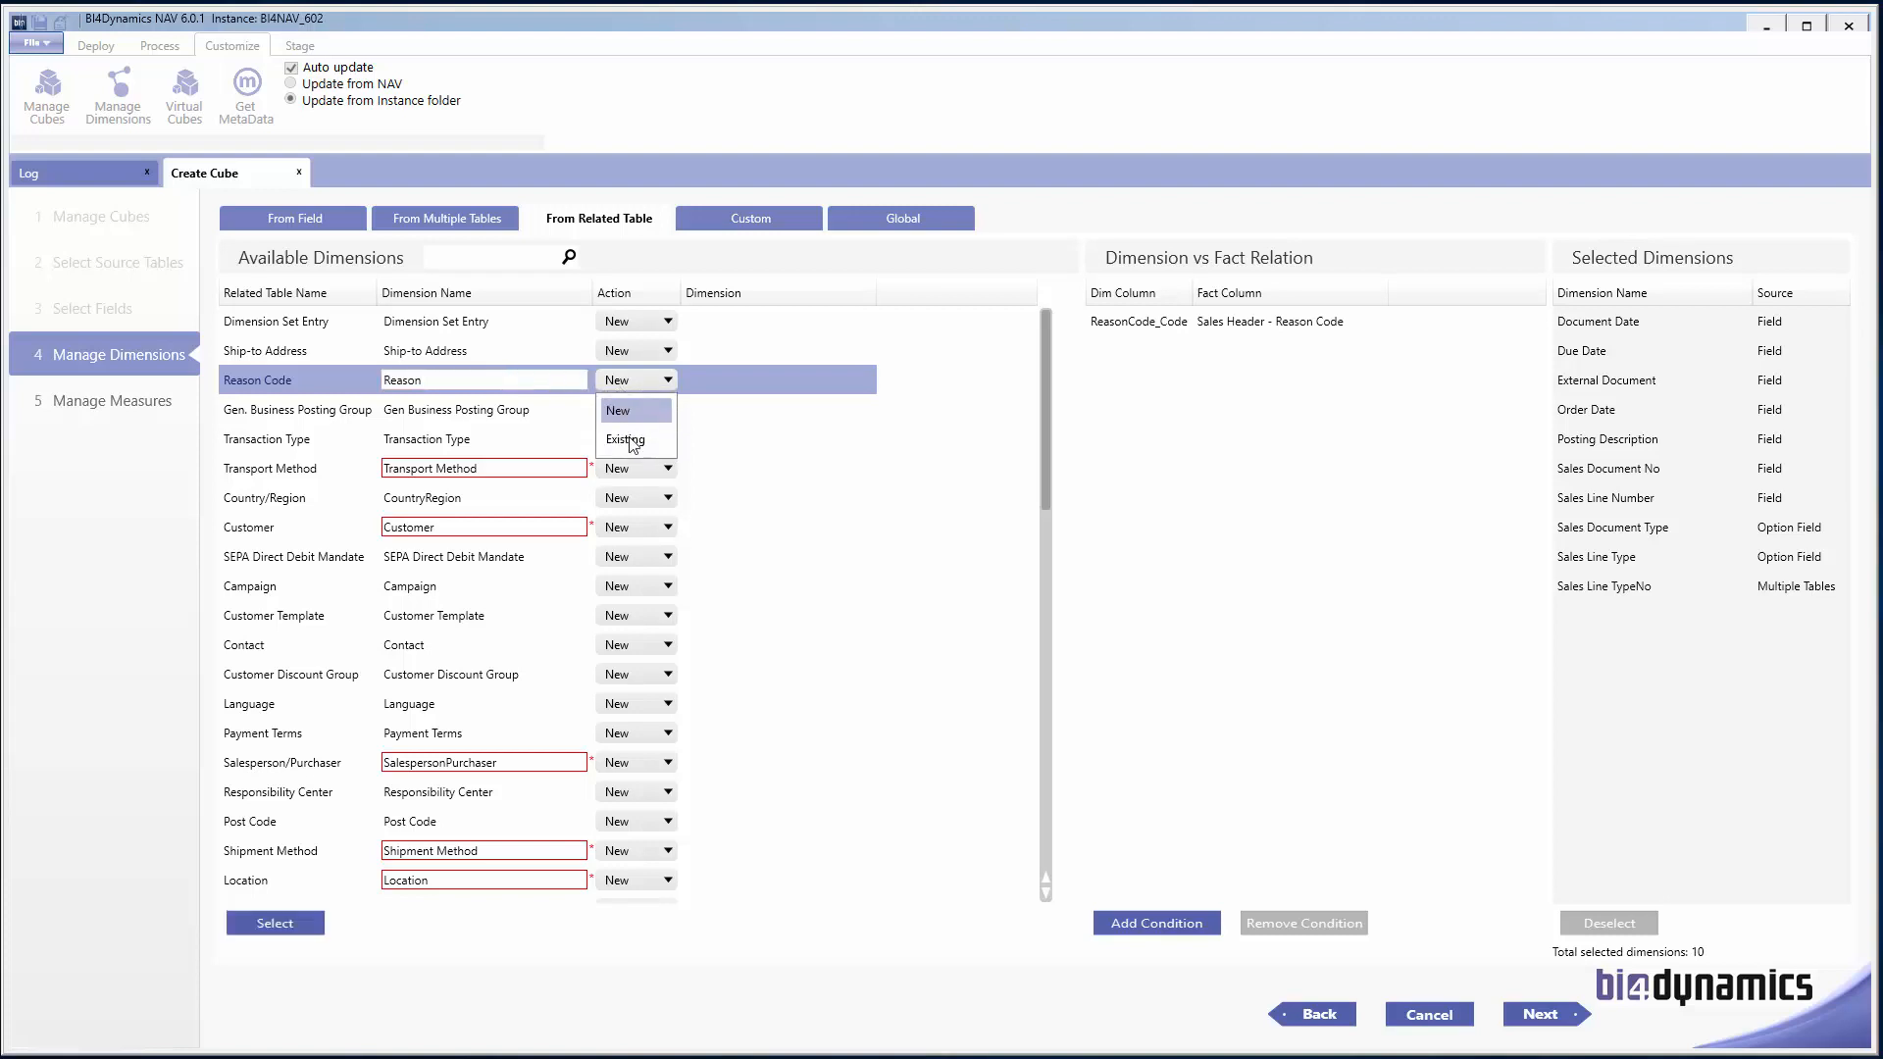
pyautogui.click(628, 437)
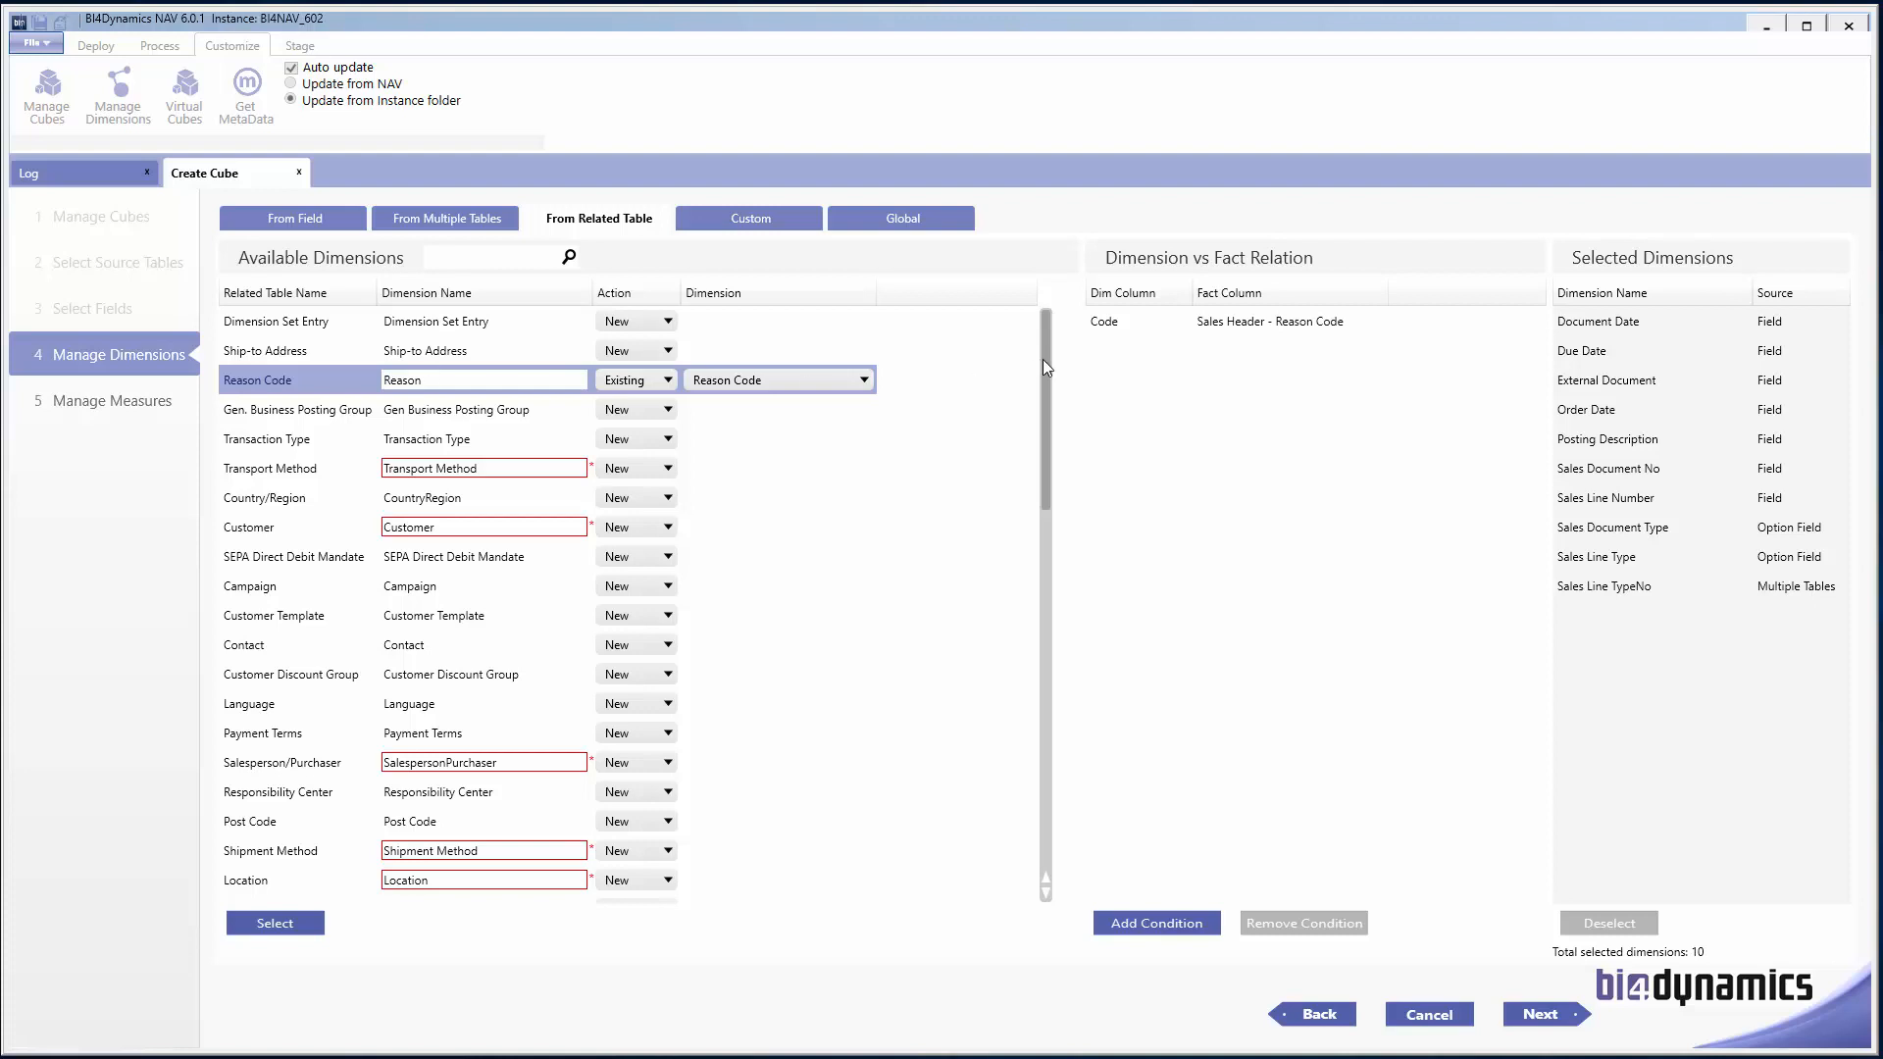
pyautogui.click(276, 923)
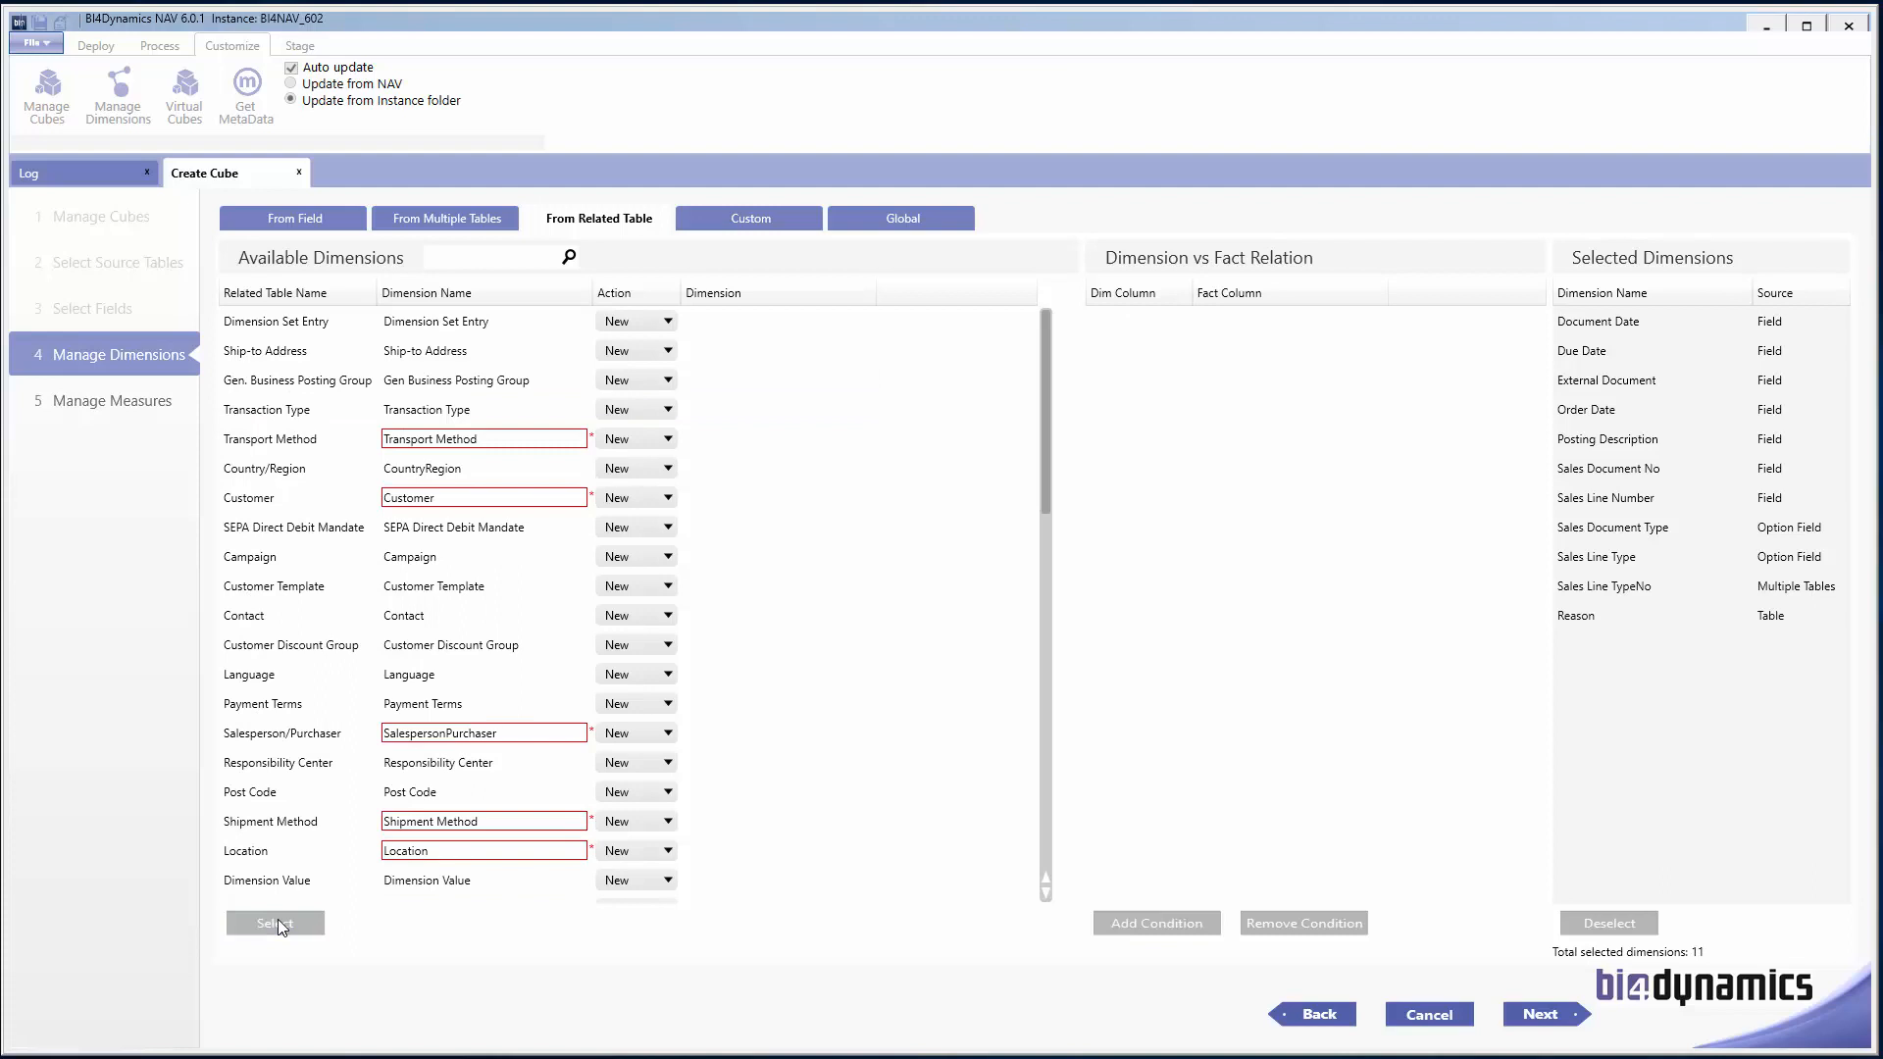
# Step: Link the related Customer table to the existing Customer dimension and name it Sell-to Customer
pyautogui.click(464, 499)
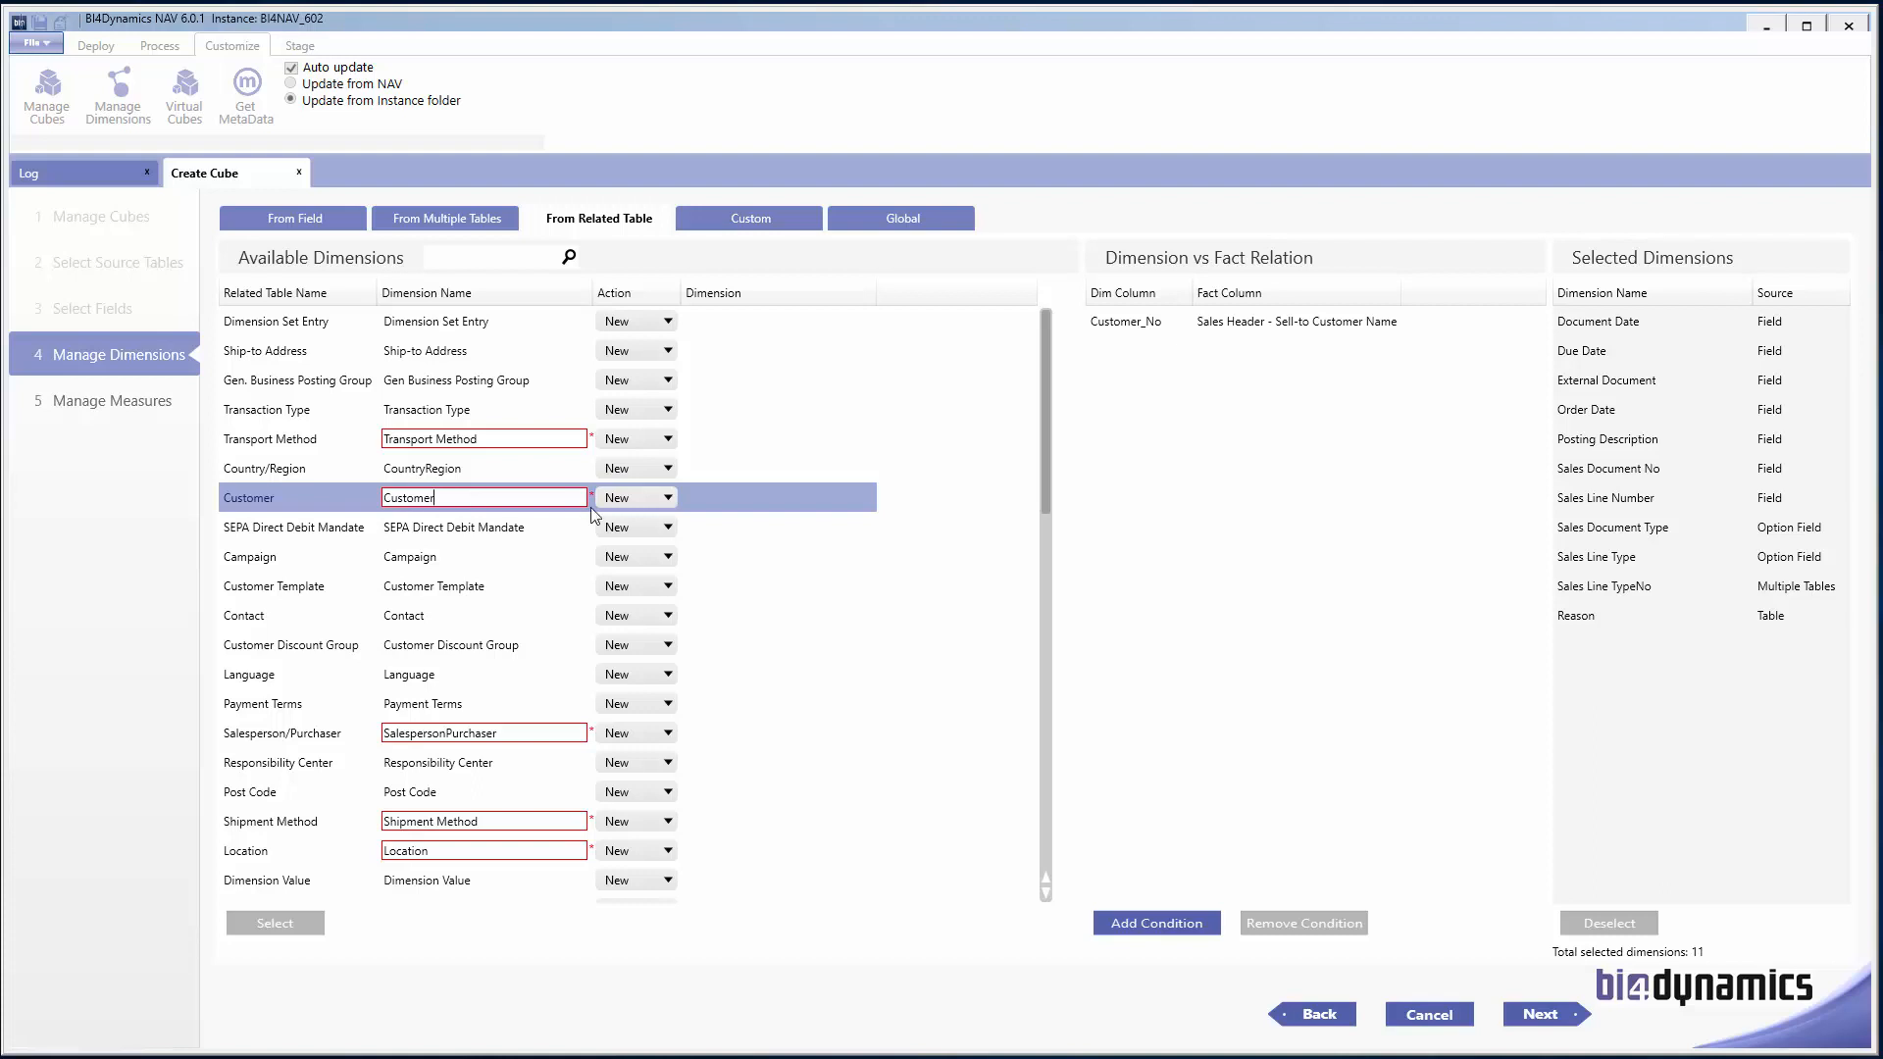
pyautogui.click(631, 498)
pyautogui.click(643, 557)
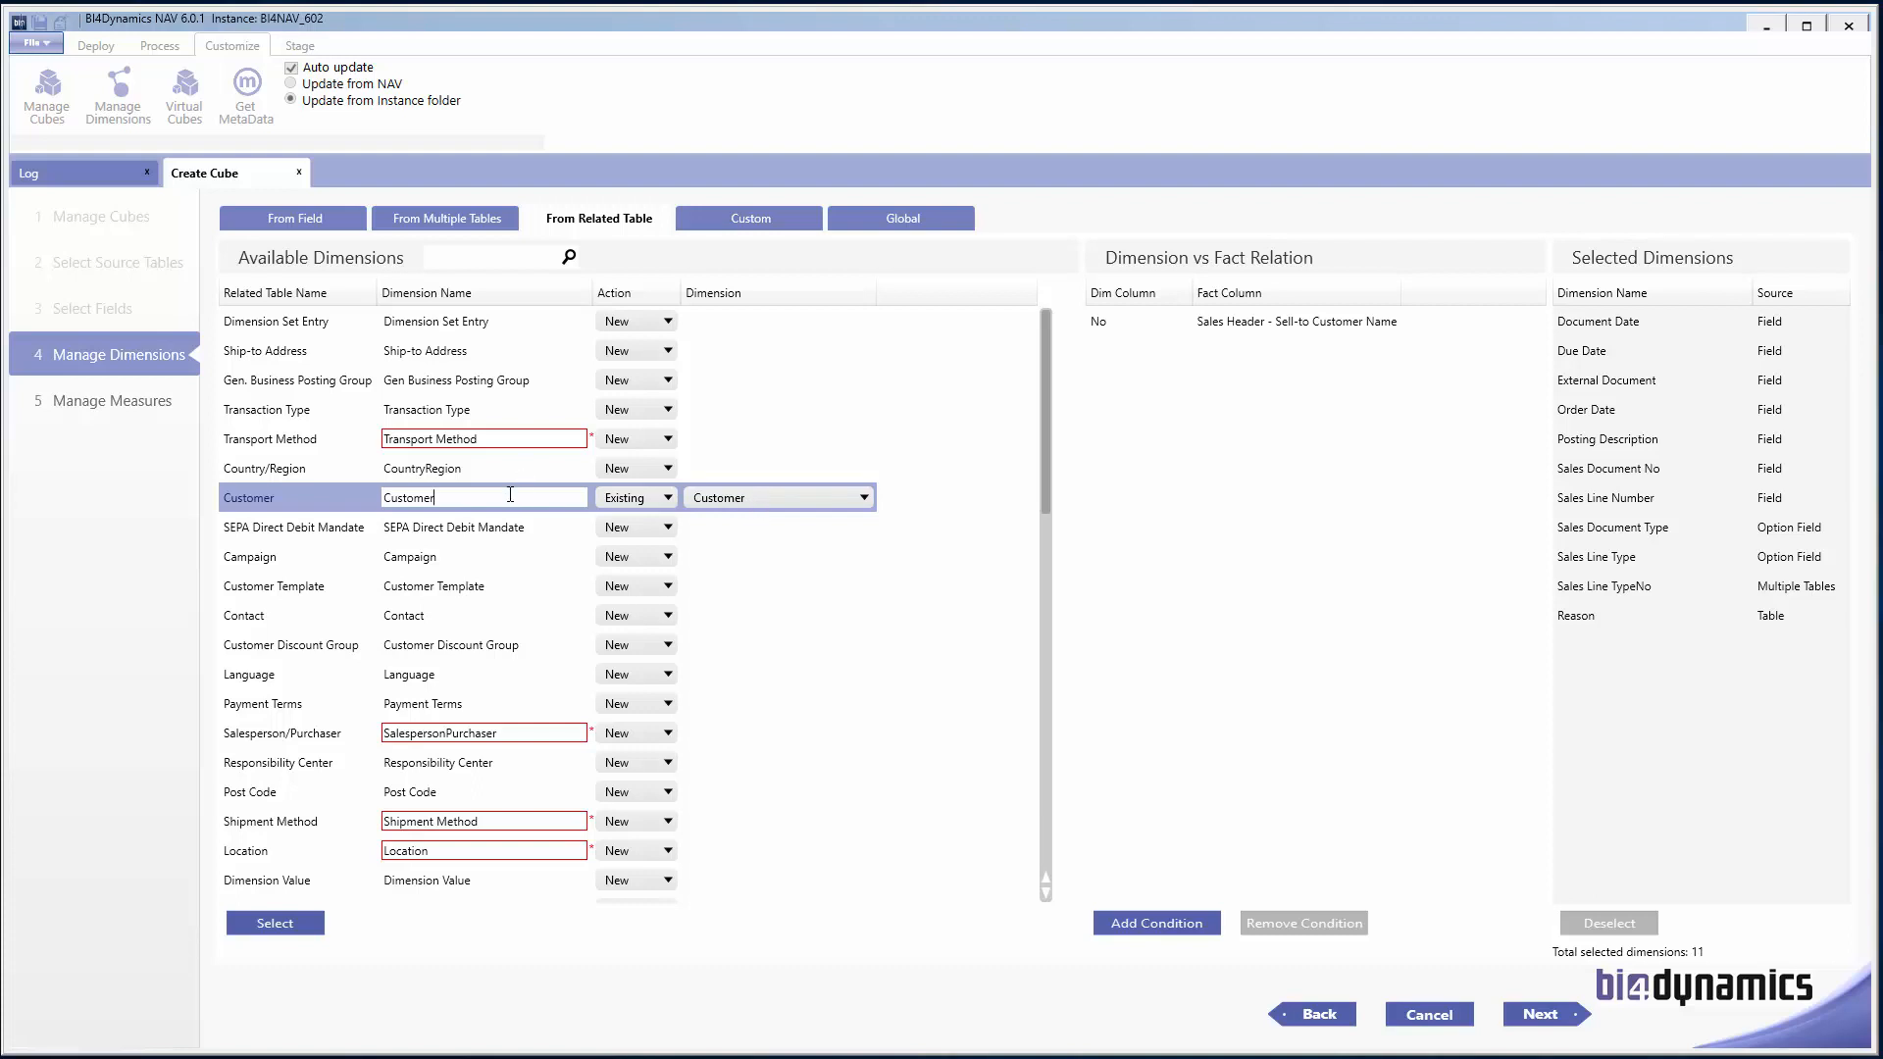
pyautogui.write('Sell-to')
# Step: Replace Sell-to Customer's relation with No matched to Sales Header - Sell-to Customer No, and add the dimension to the selected dimensions
pyautogui.click(1237, 322)
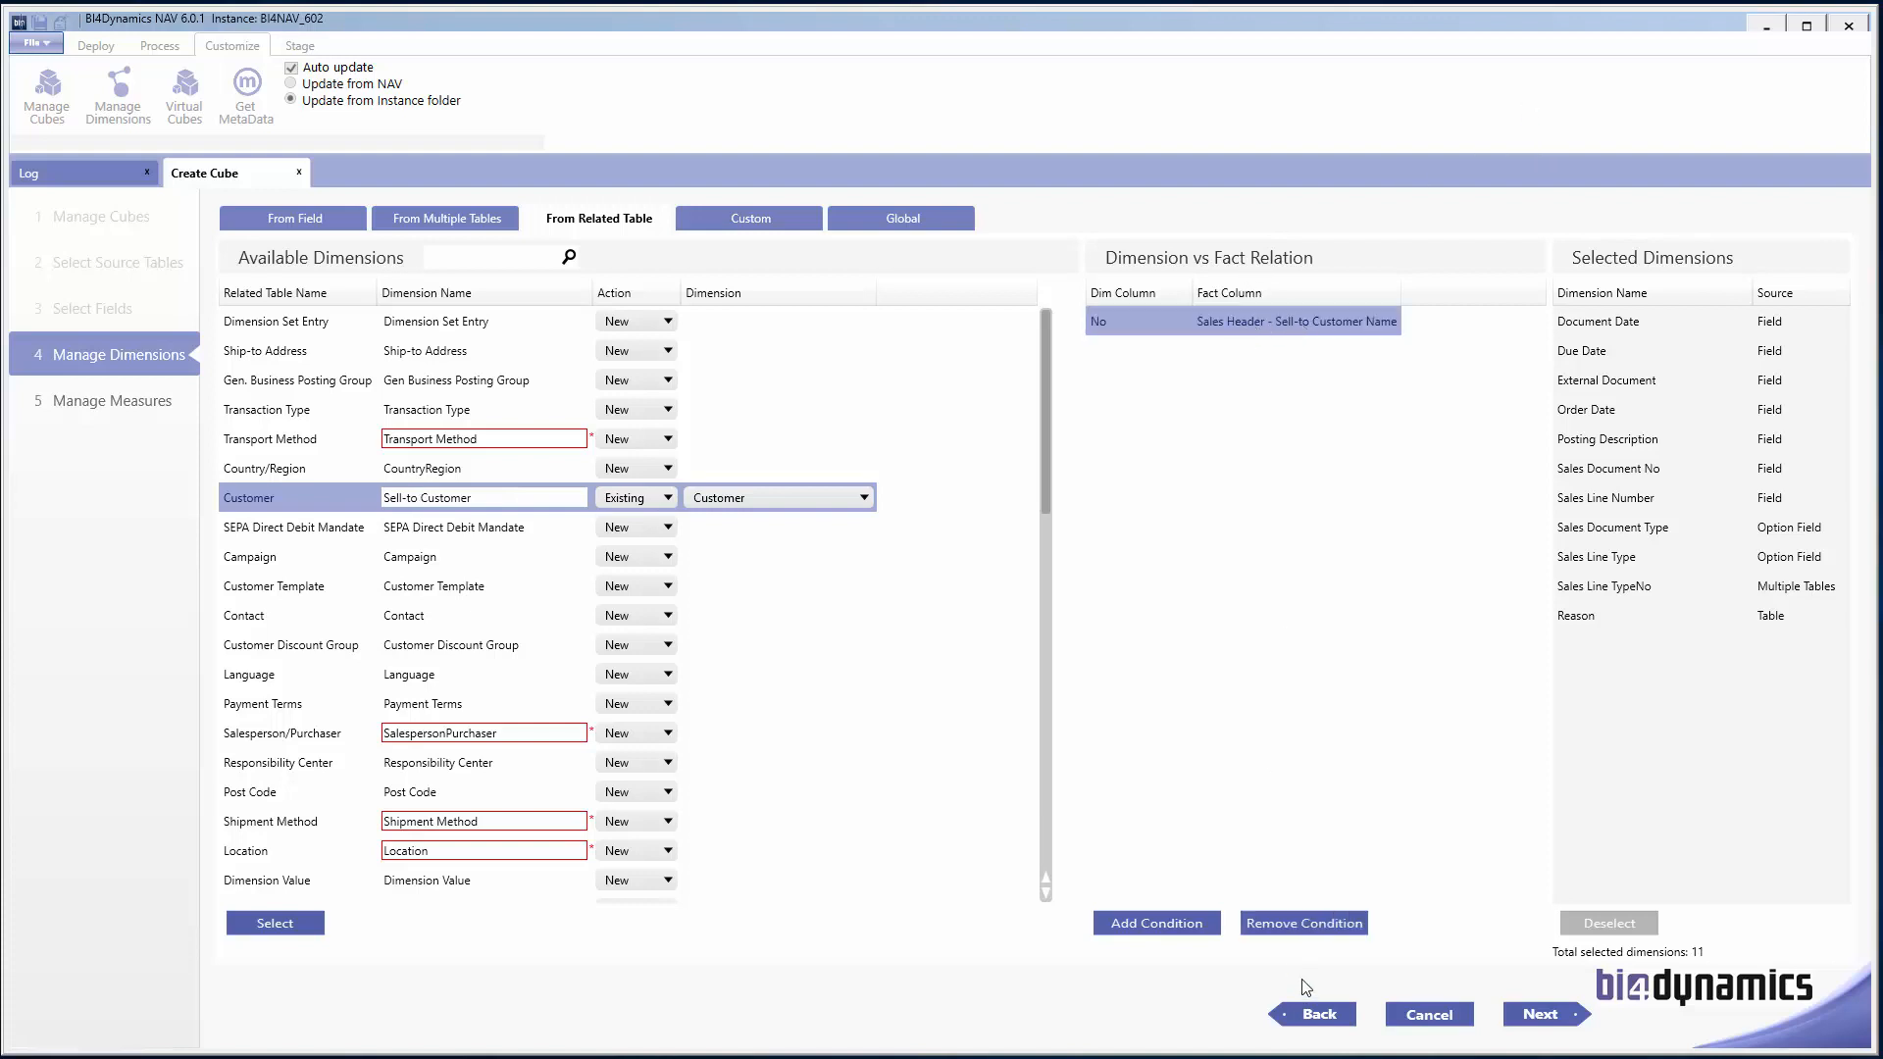
pyautogui.click(1302, 925)
pyautogui.click(1123, 922)
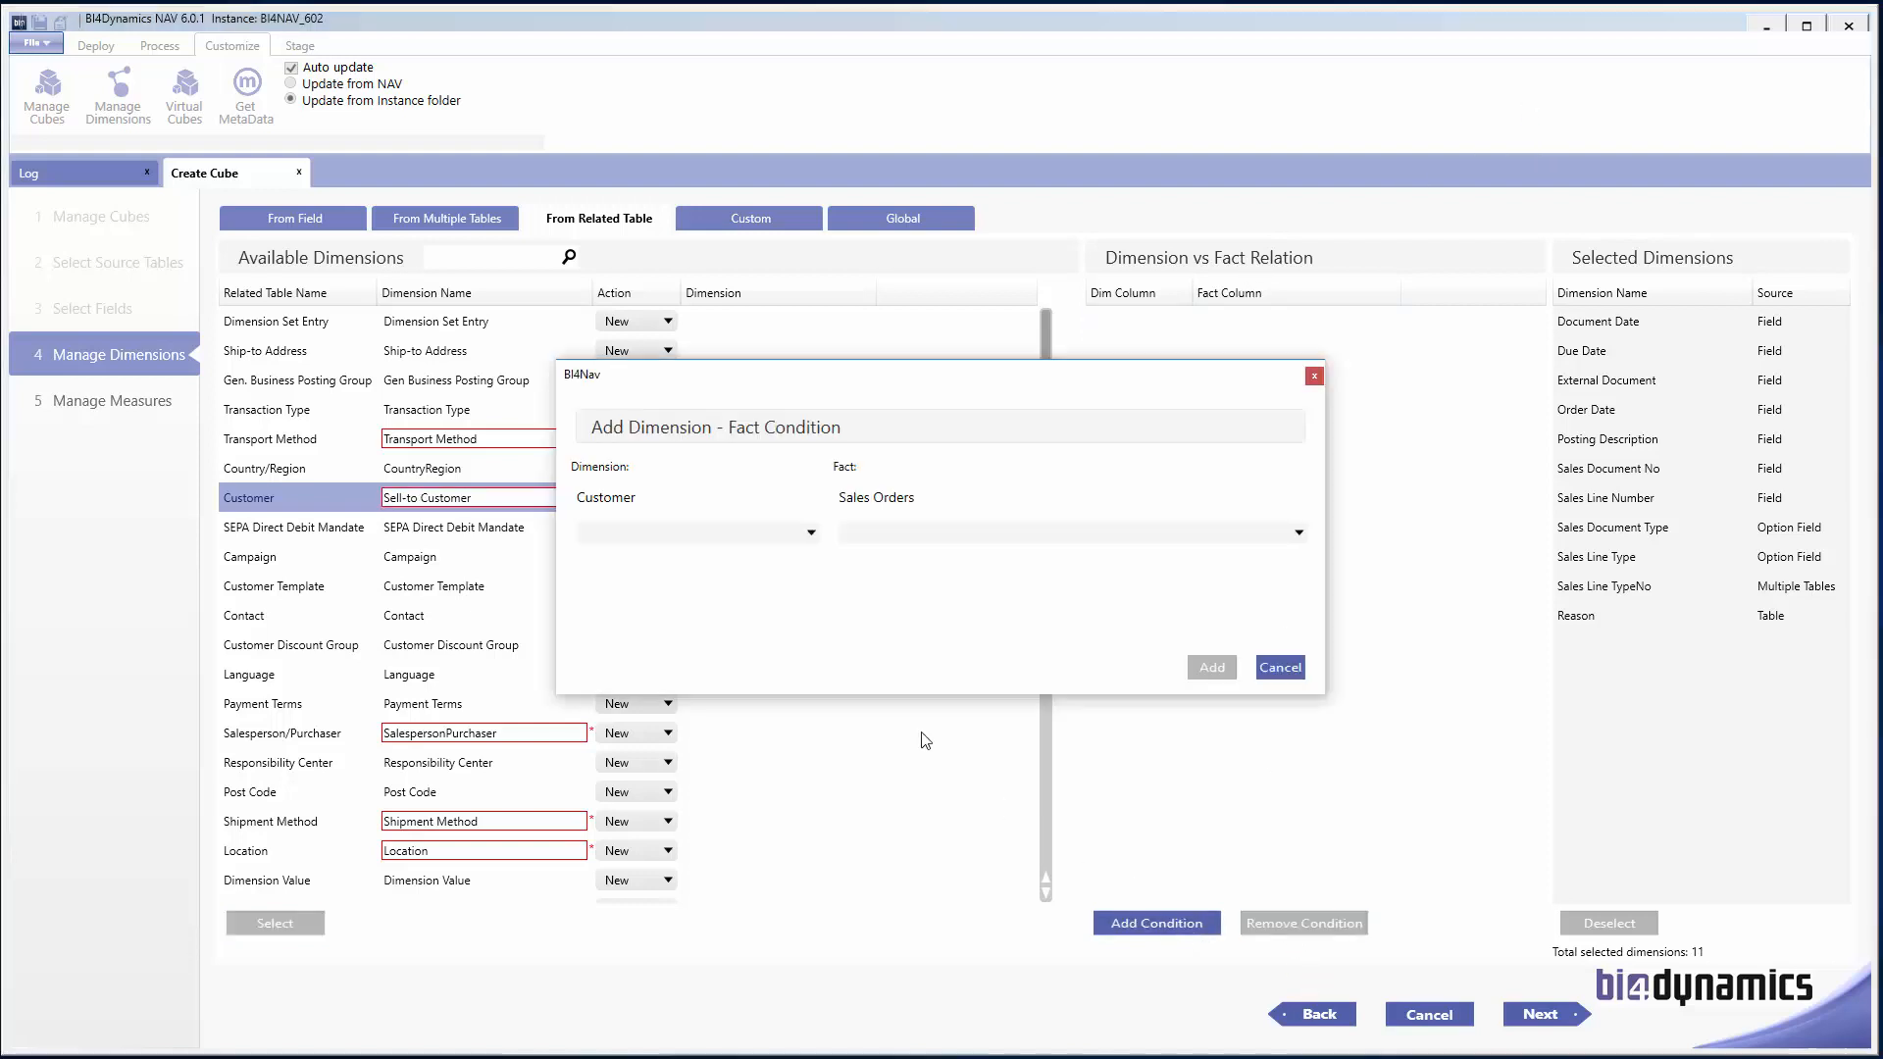
pyautogui.click(747, 537)
pyautogui.click(725, 563)
pyautogui.click(894, 537)
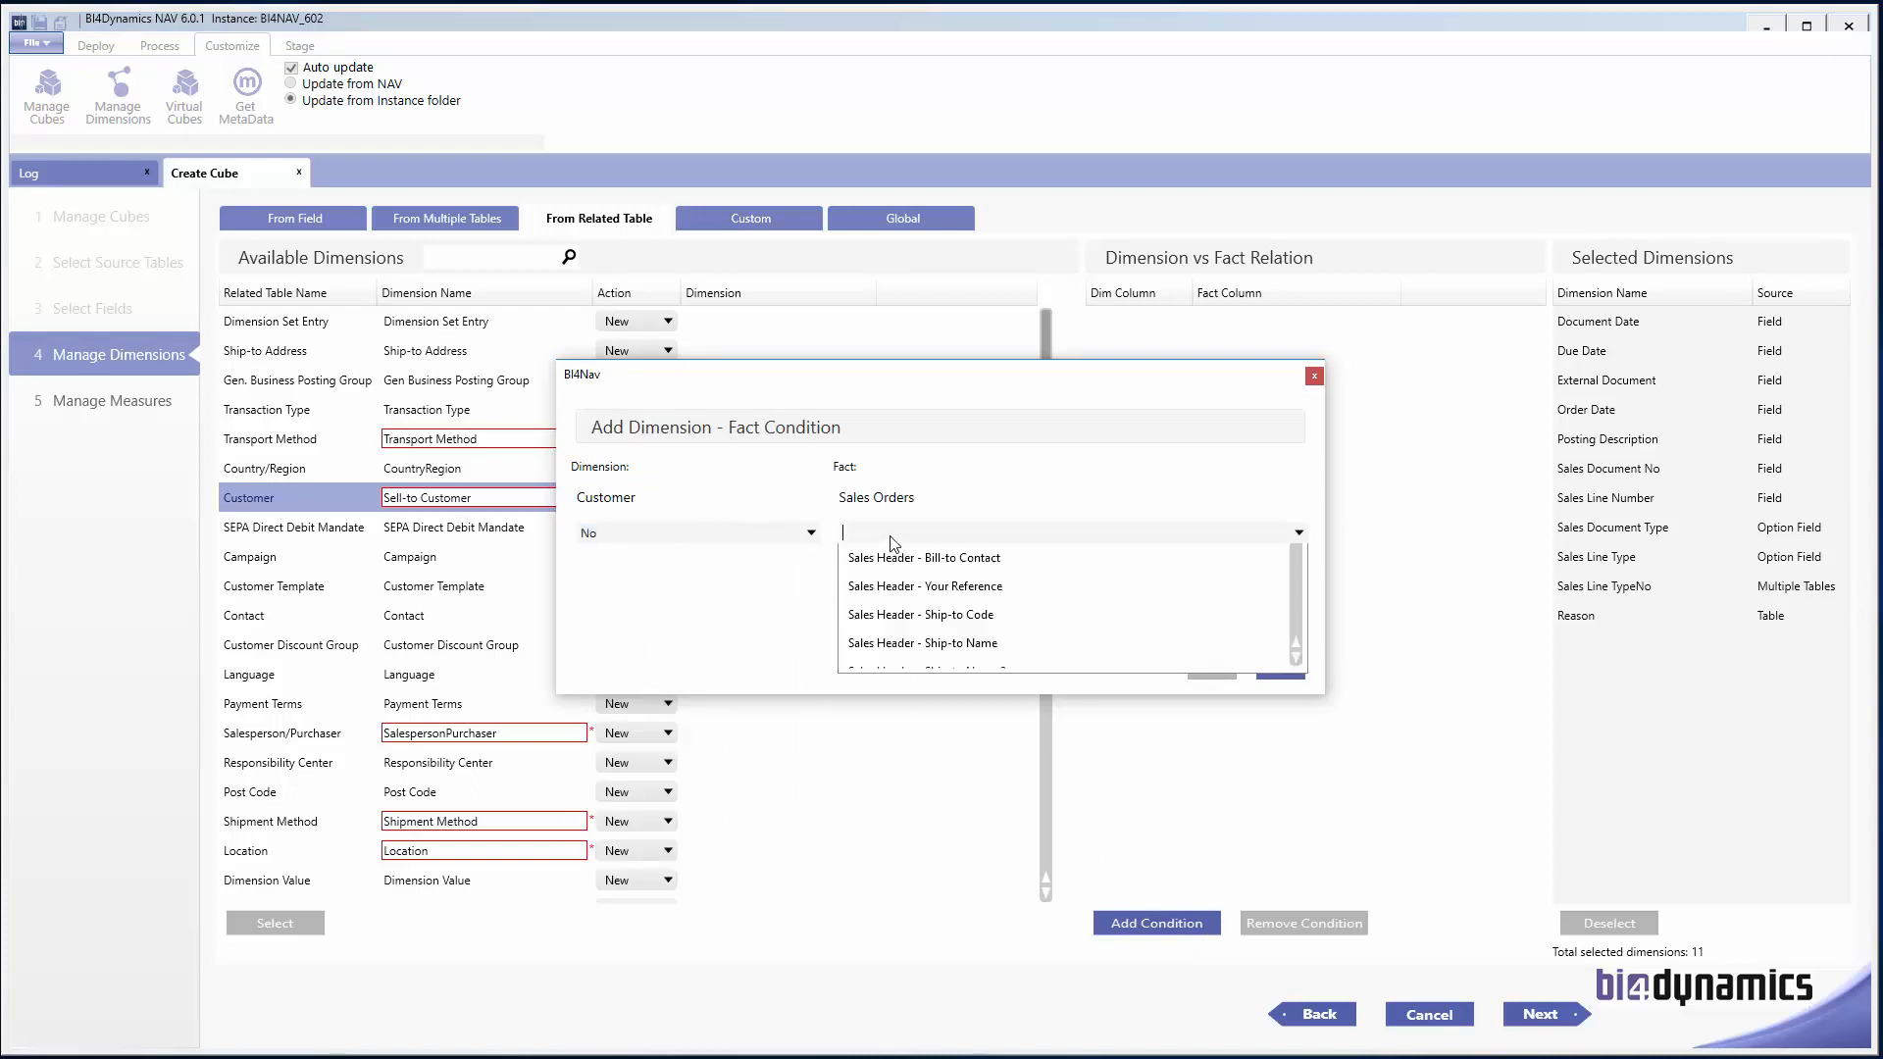
pyautogui.write('sell')
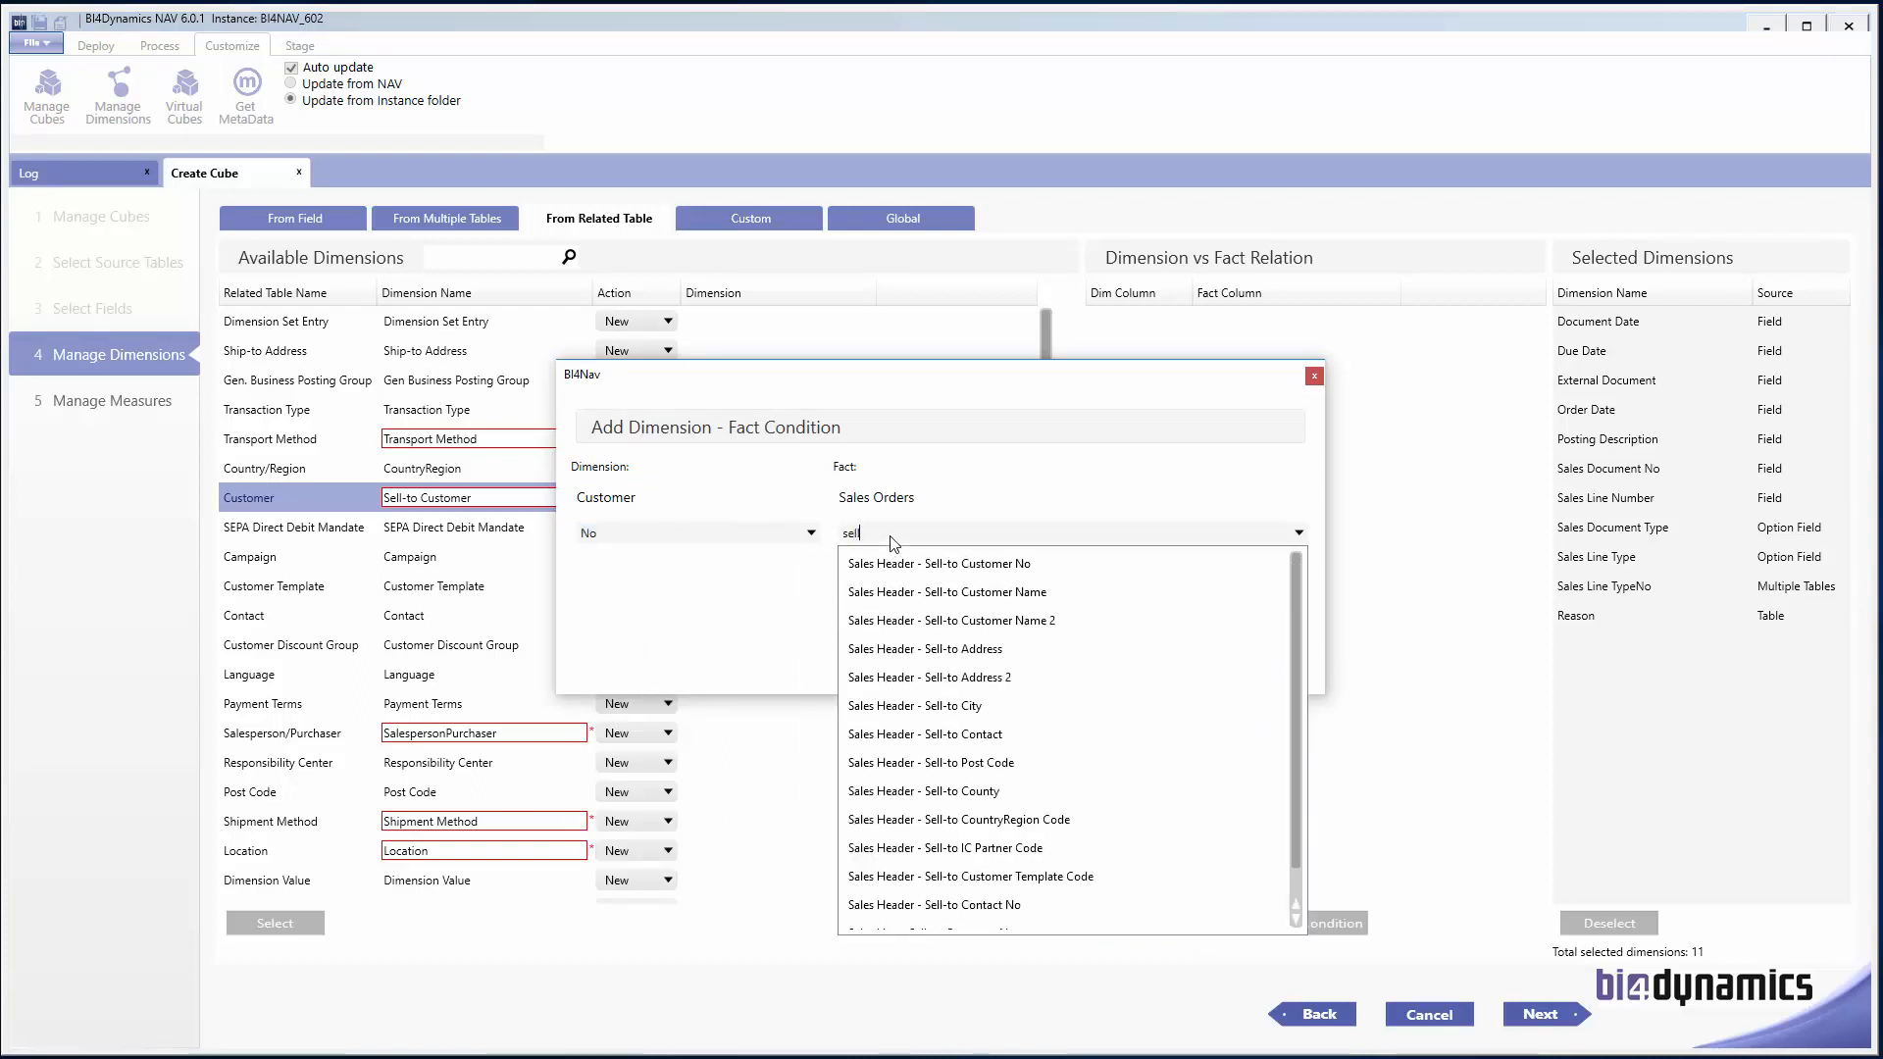
pyautogui.write('-to')
pyautogui.click(963, 563)
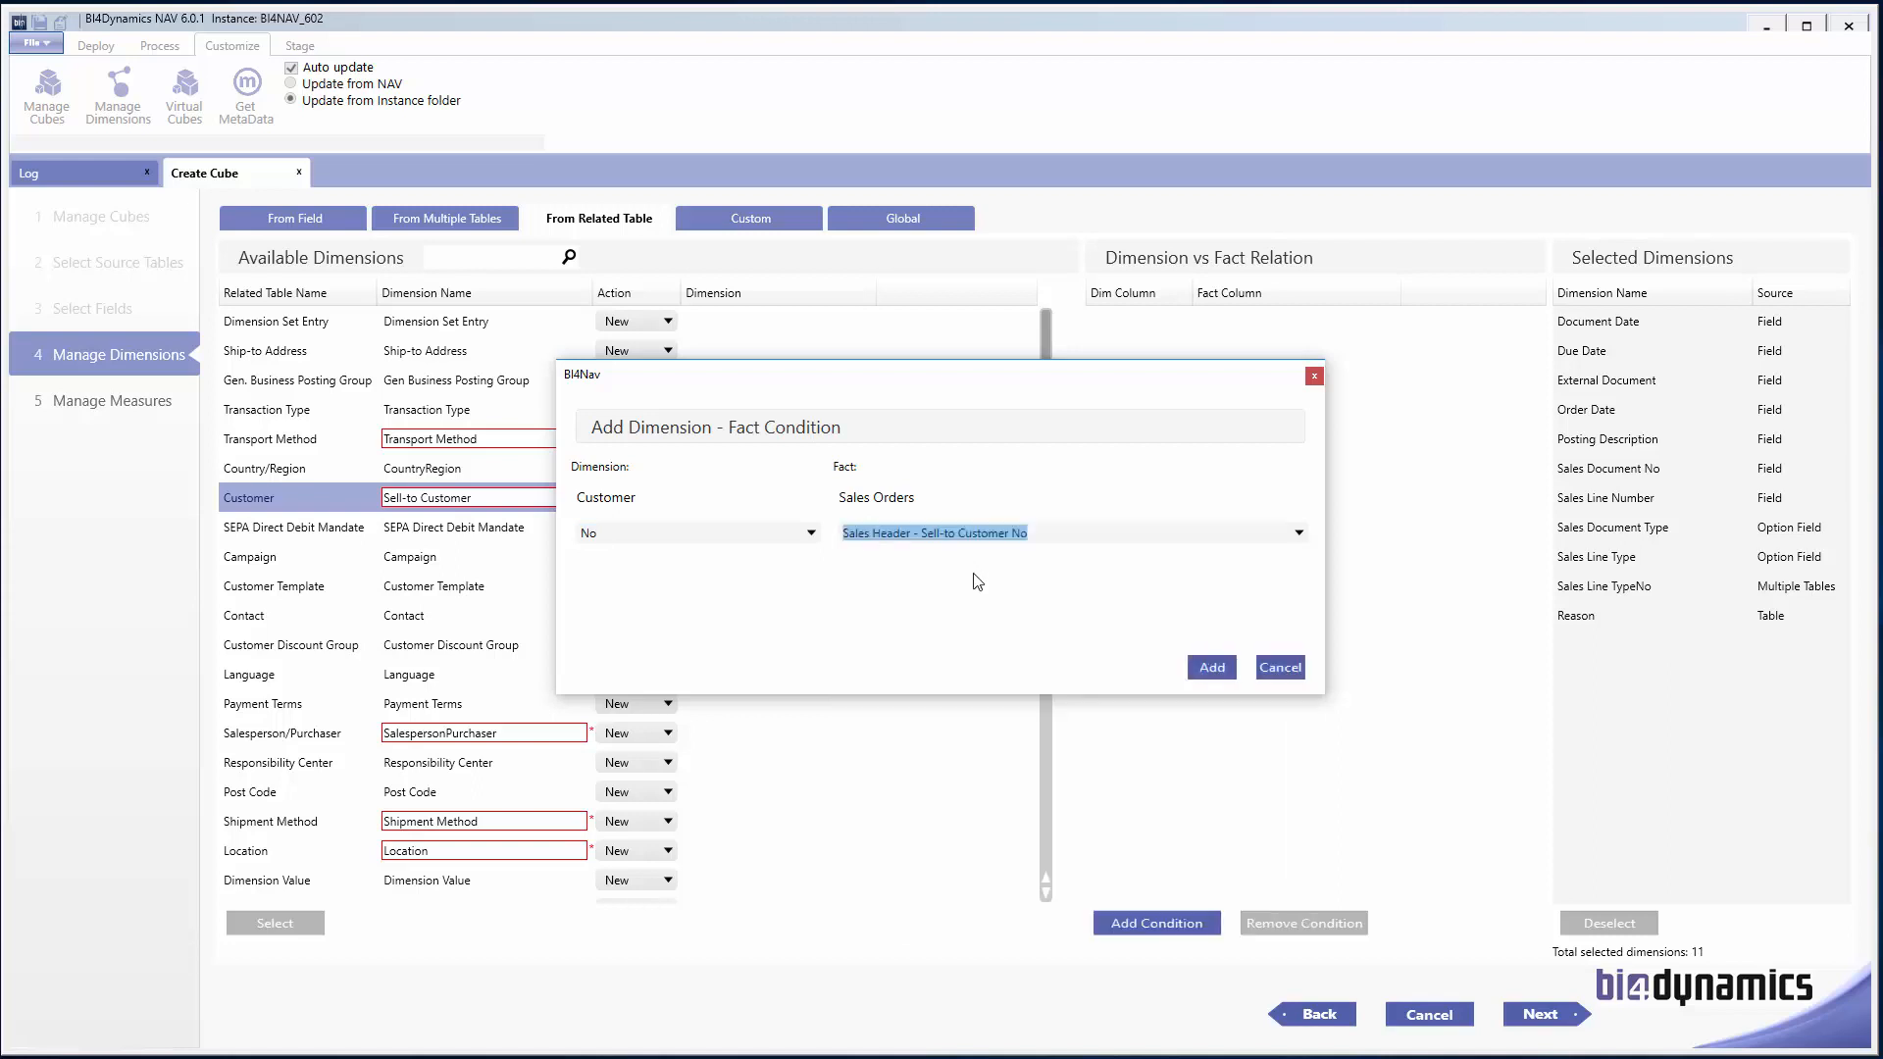
pyautogui.click(1212, 668)
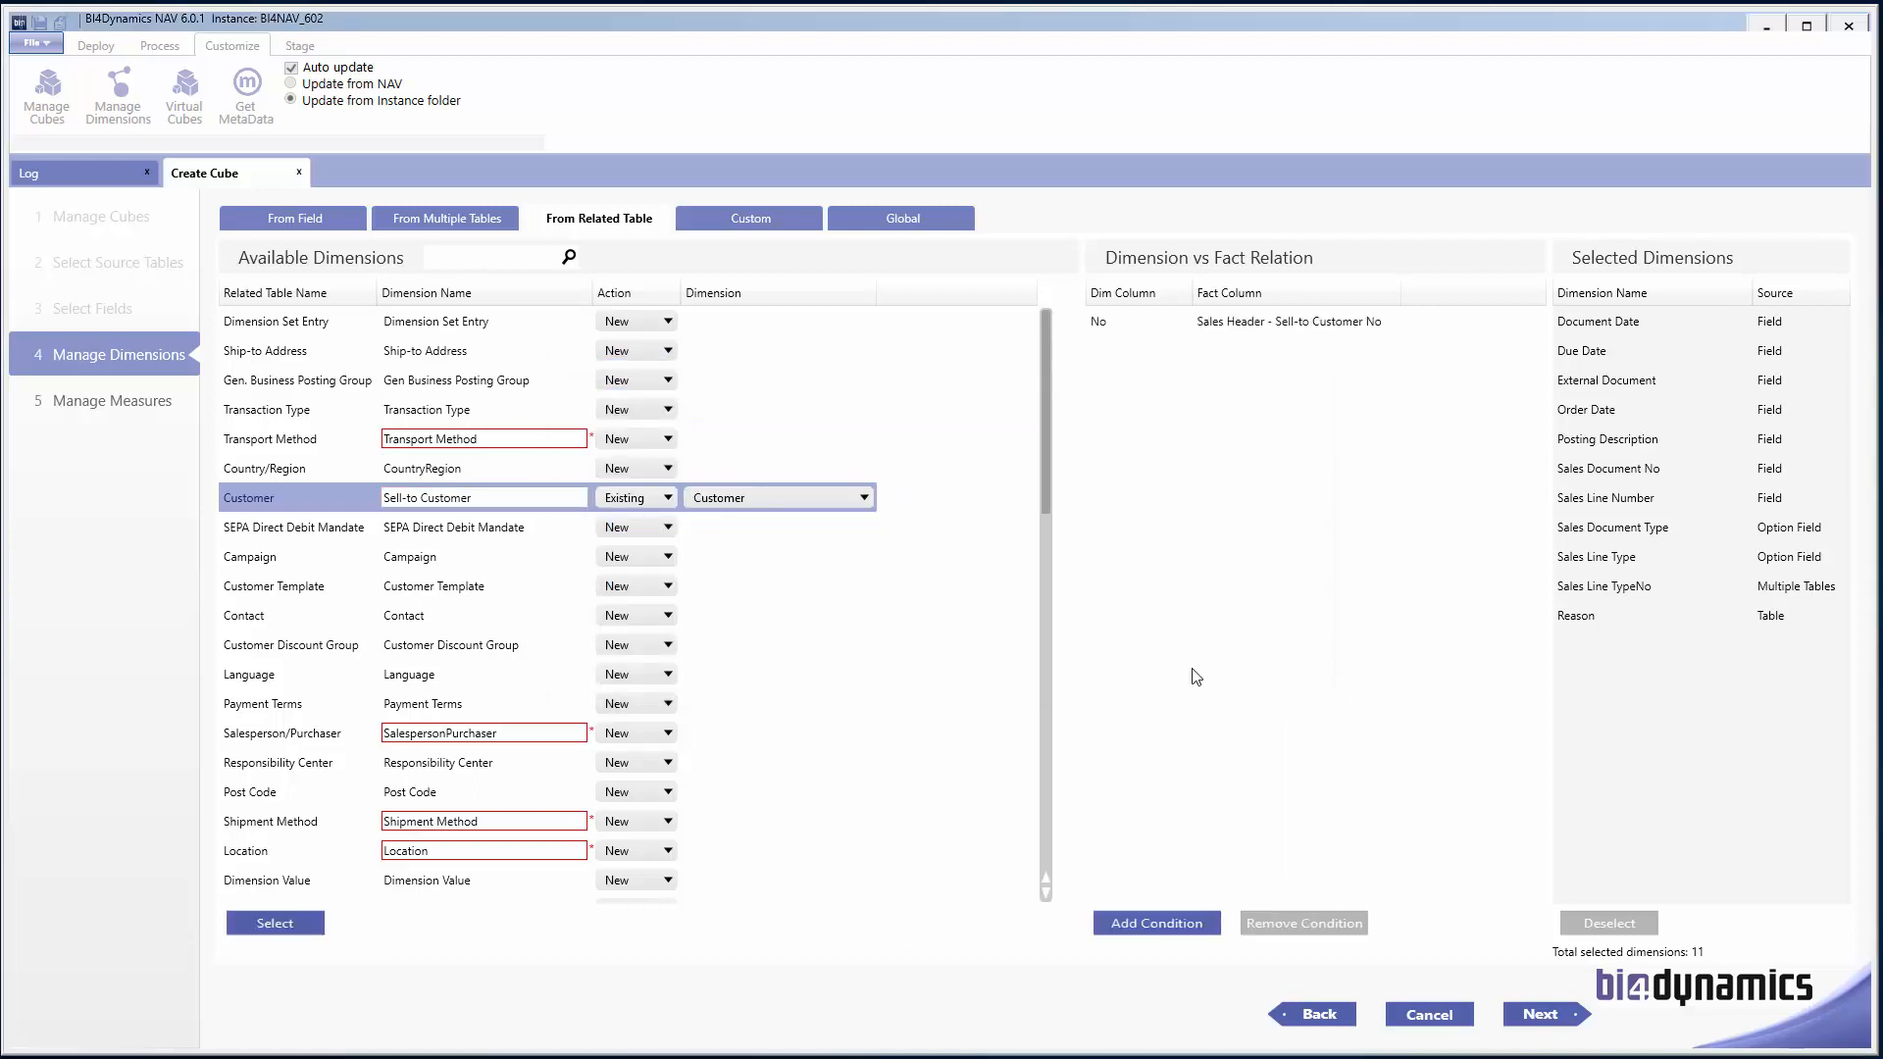
pyautogui.click(311, 926)
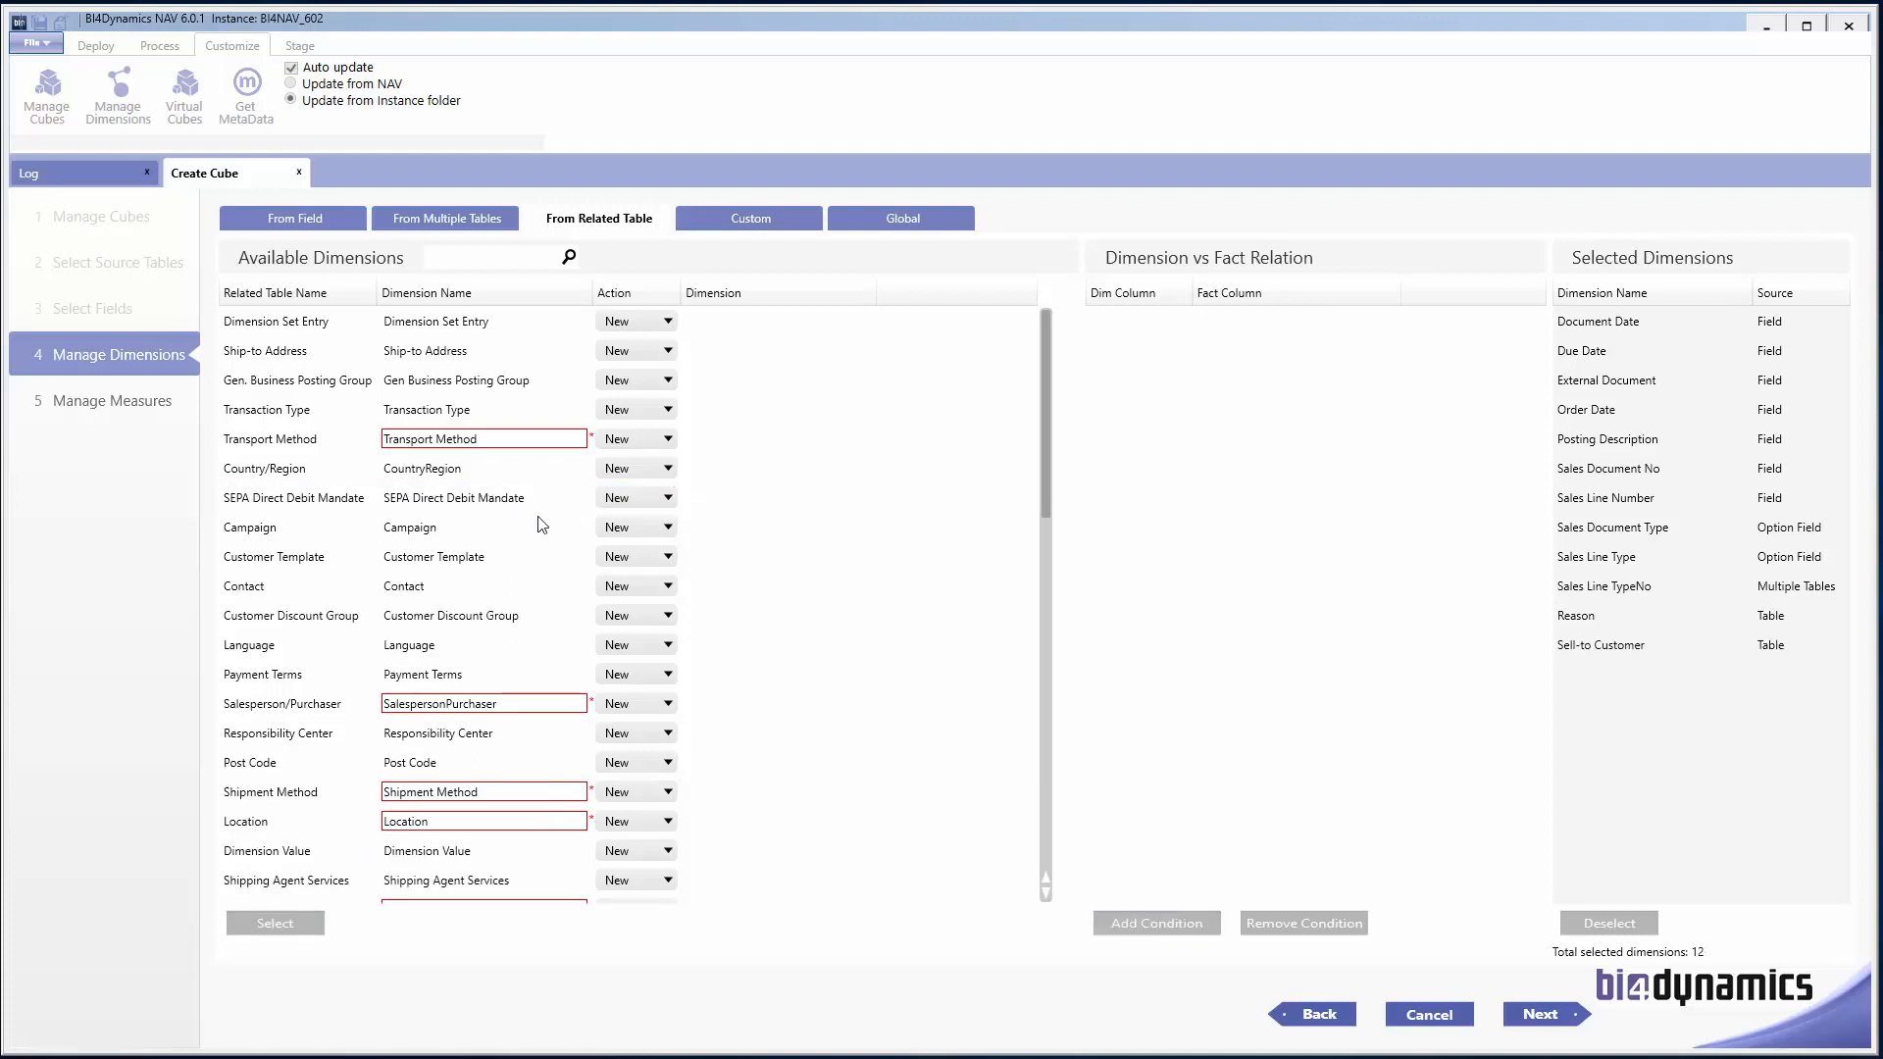
# Step: Search the available related-table dimensions for names containing "cu" and "co", and clear the search
pyautogui.click(469, 255)
pyautogui.write('cu')
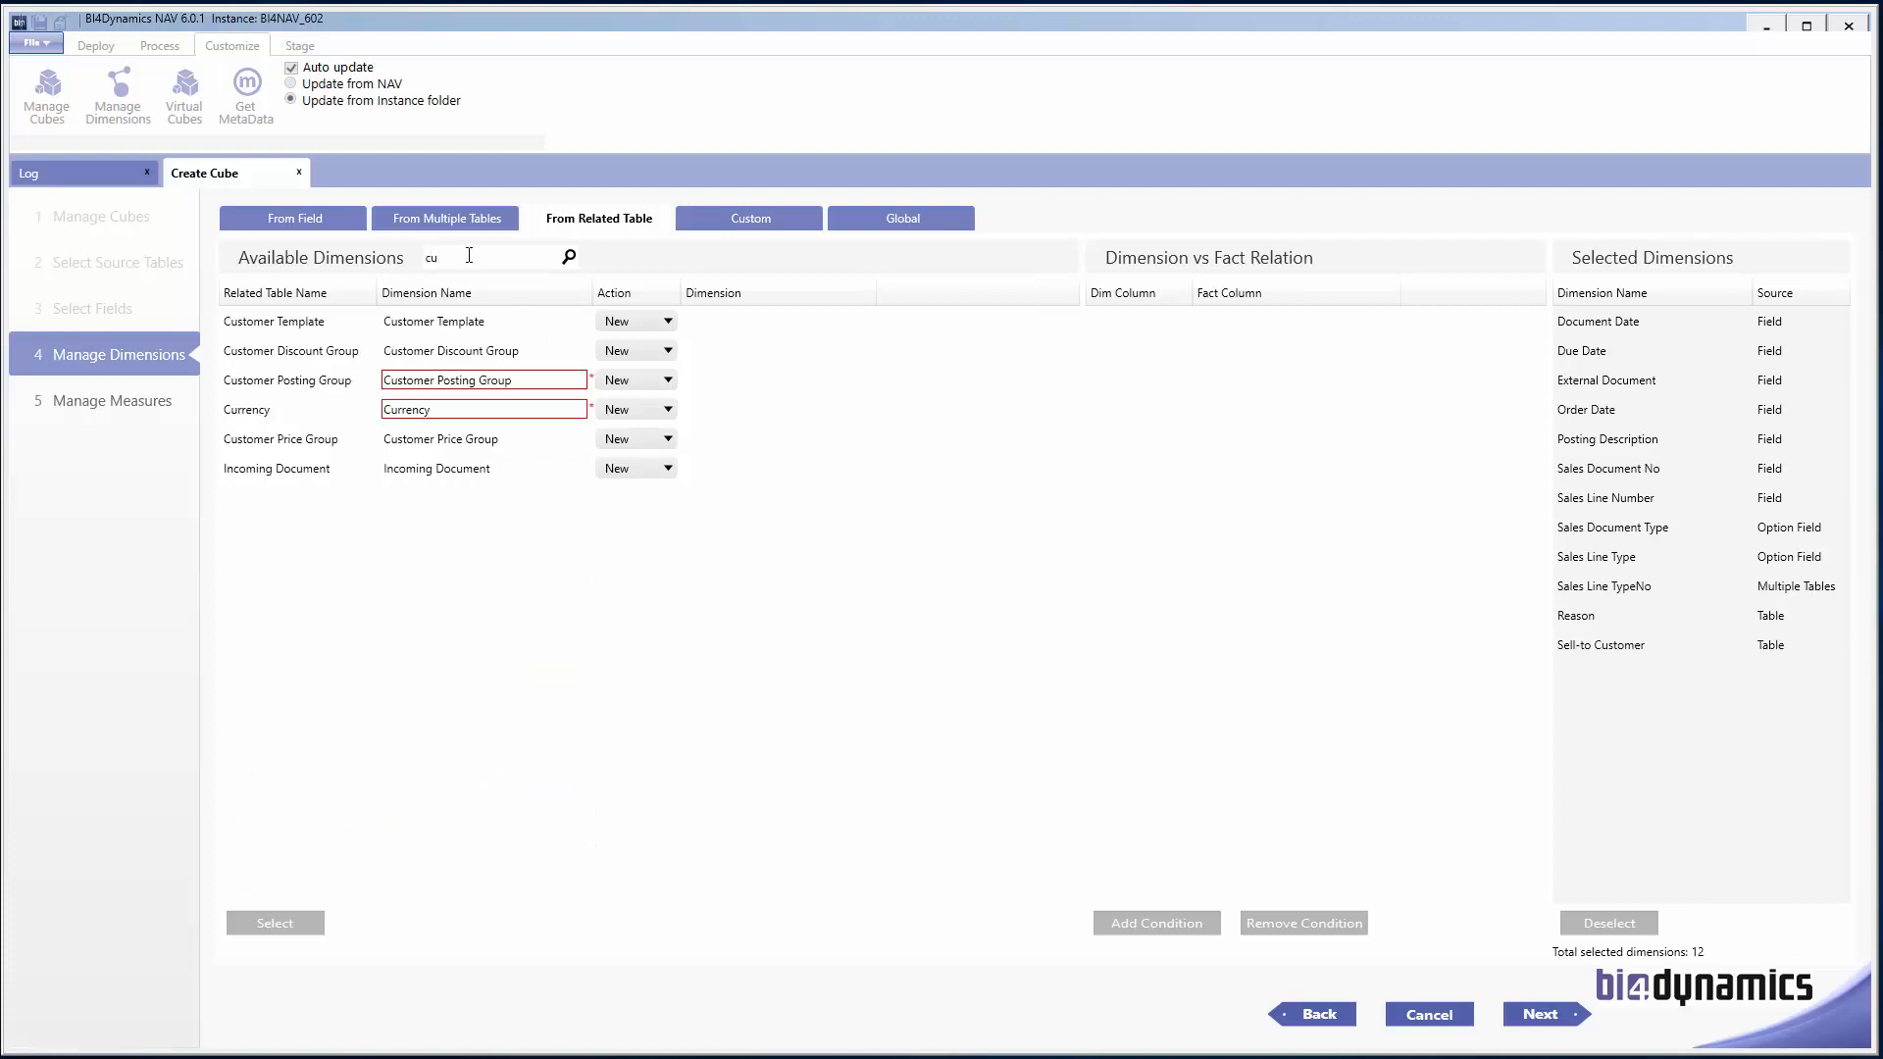
pyautogui.press('BackSpace')
pyautogui.write('o')
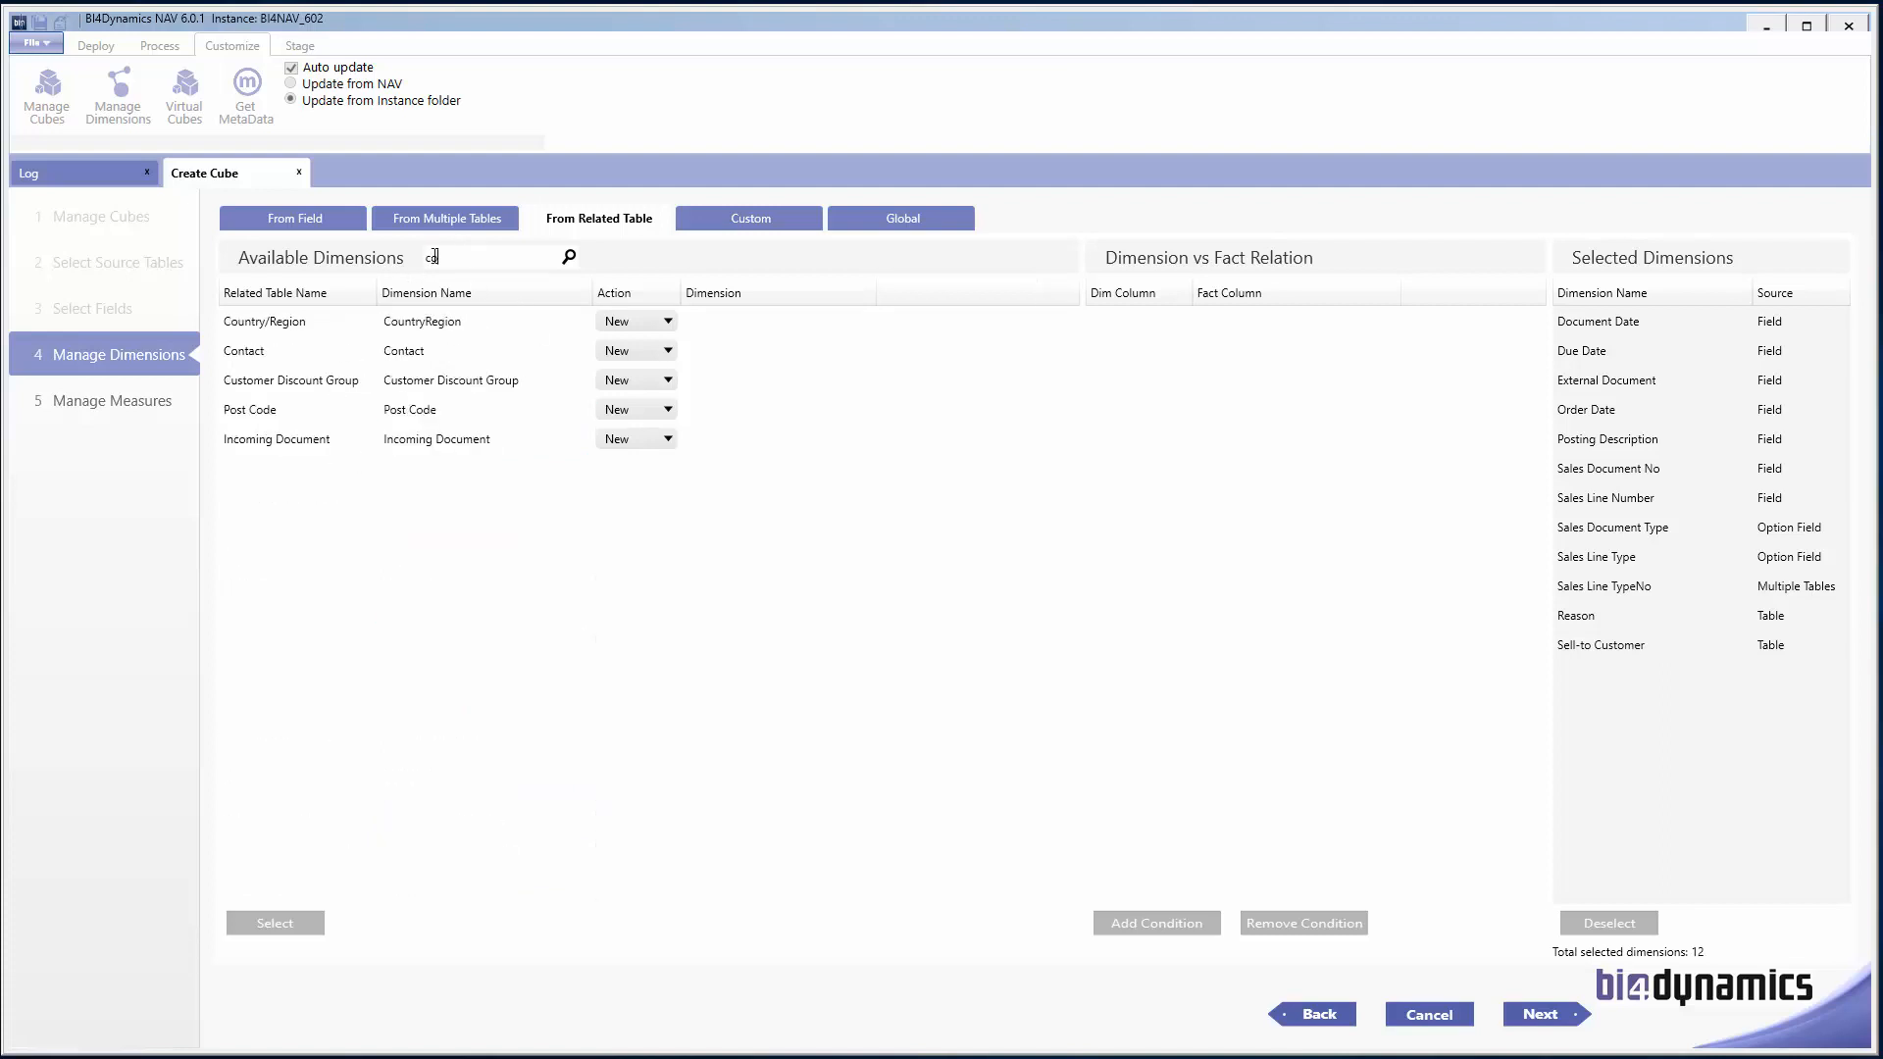
pyautogui.moveTo(454, 261); pyautogui.dragTo(426, 263)
pyautogui.press('BackSpace')
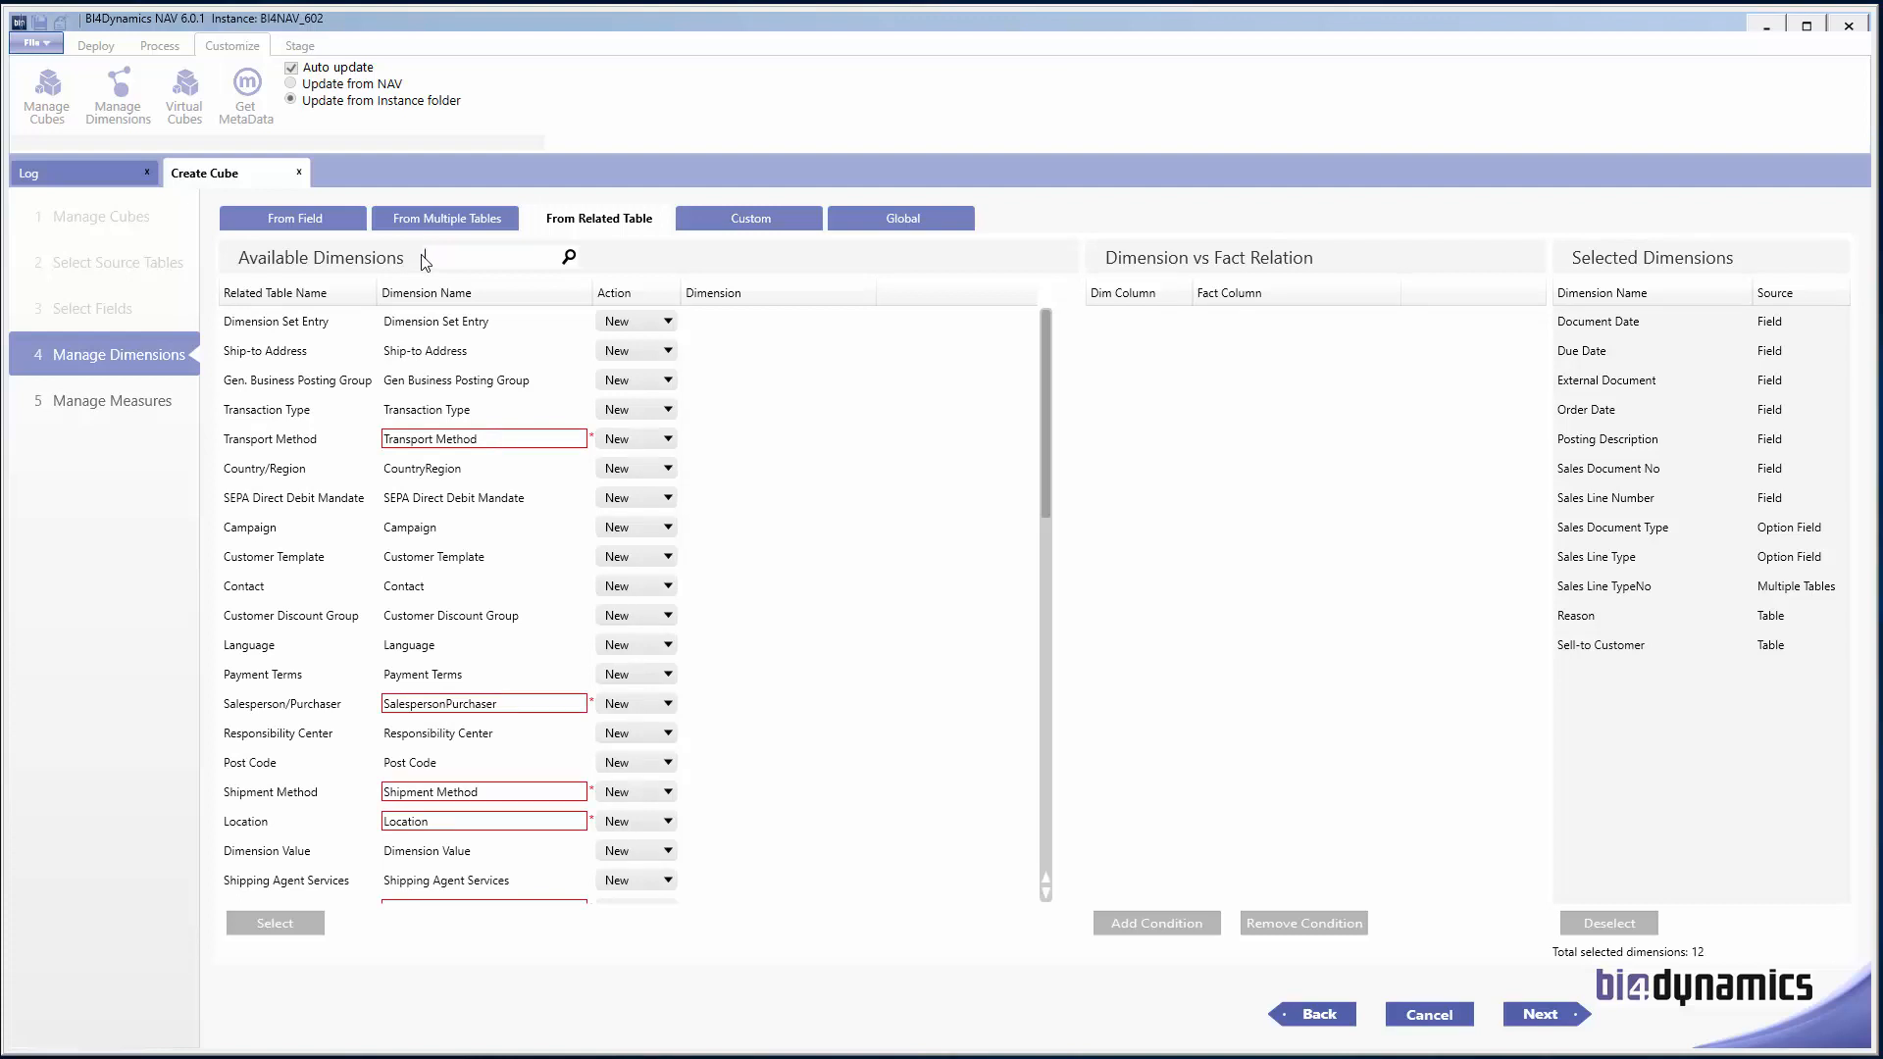
# Step: Go back to the field selection, include SalesHeader's Bill-to Customer No field, and select it among the dimensions available from fields
pyautogui.click(737, 220)
pyautogui.click(618, 212)
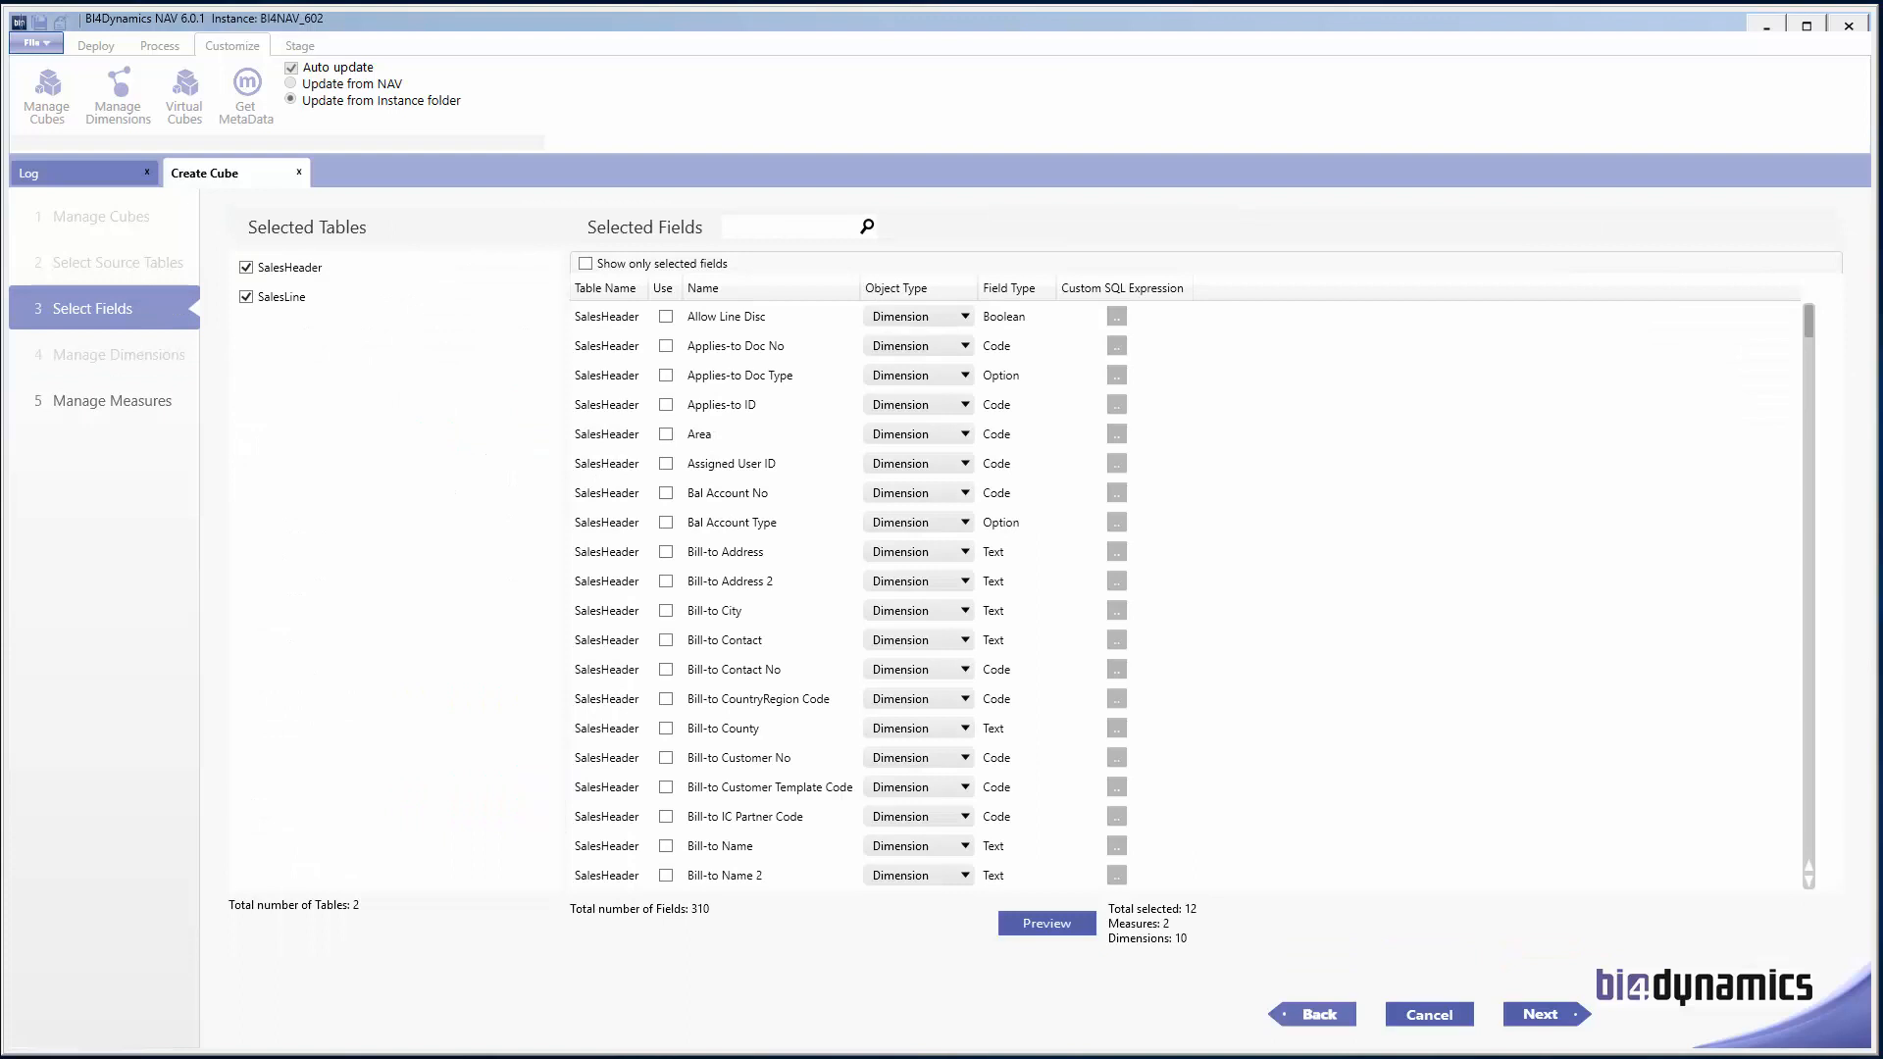
pyautogui.click(789, 229)
pyautogui.write('bill')
pyautogui.press('Return')
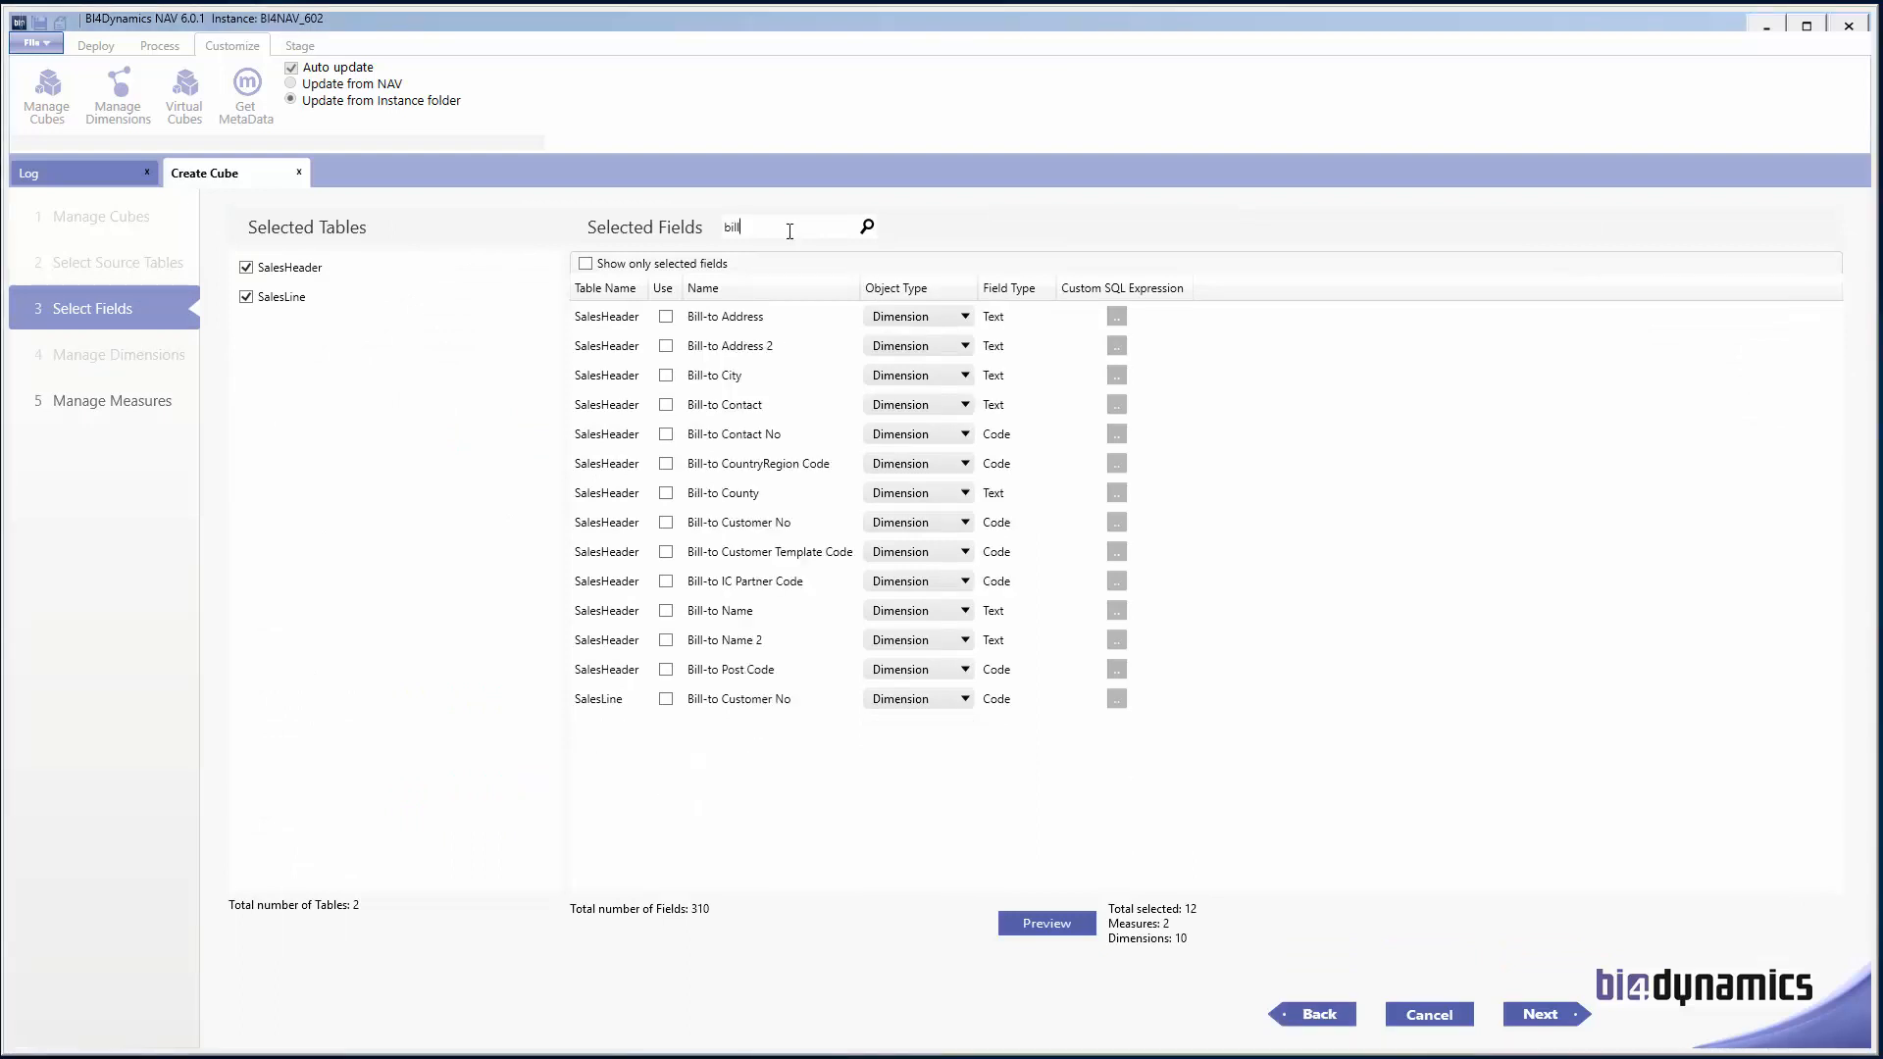
pyautogui.click(668, 522)
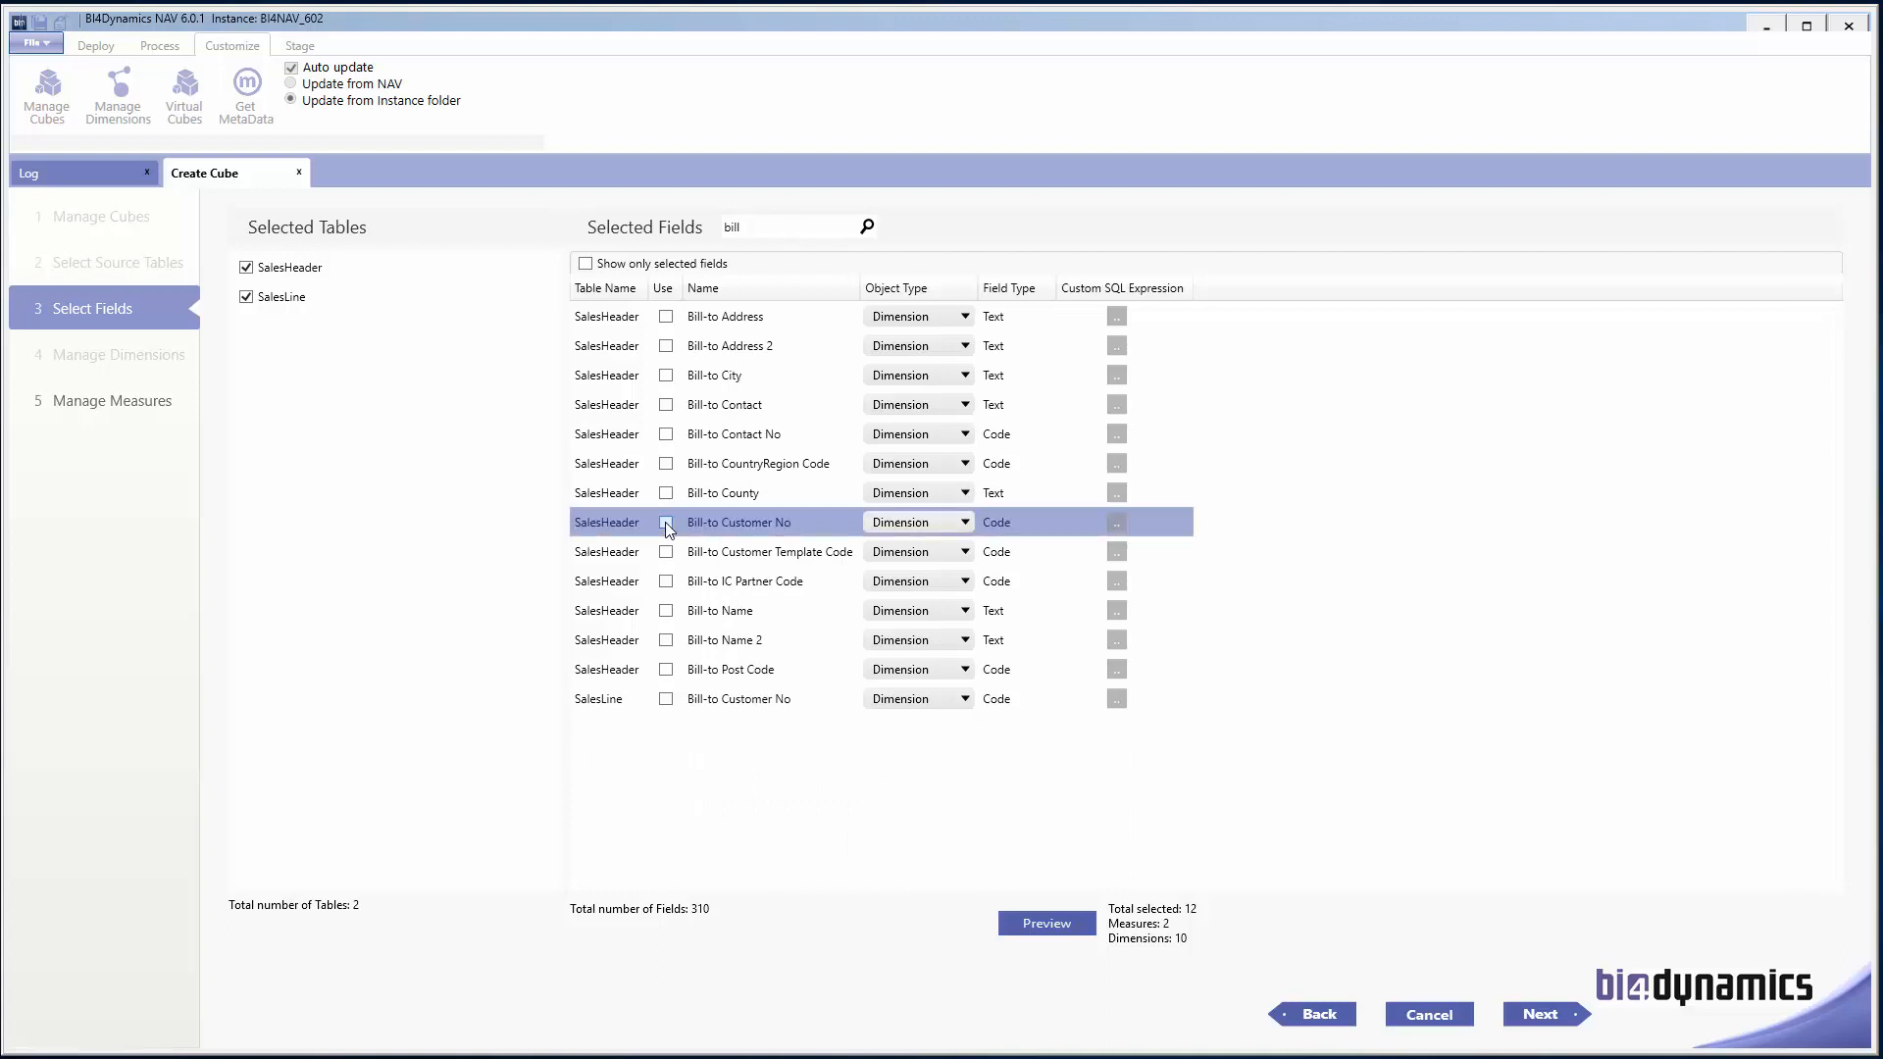
pyautogui.click(1545, 1014)
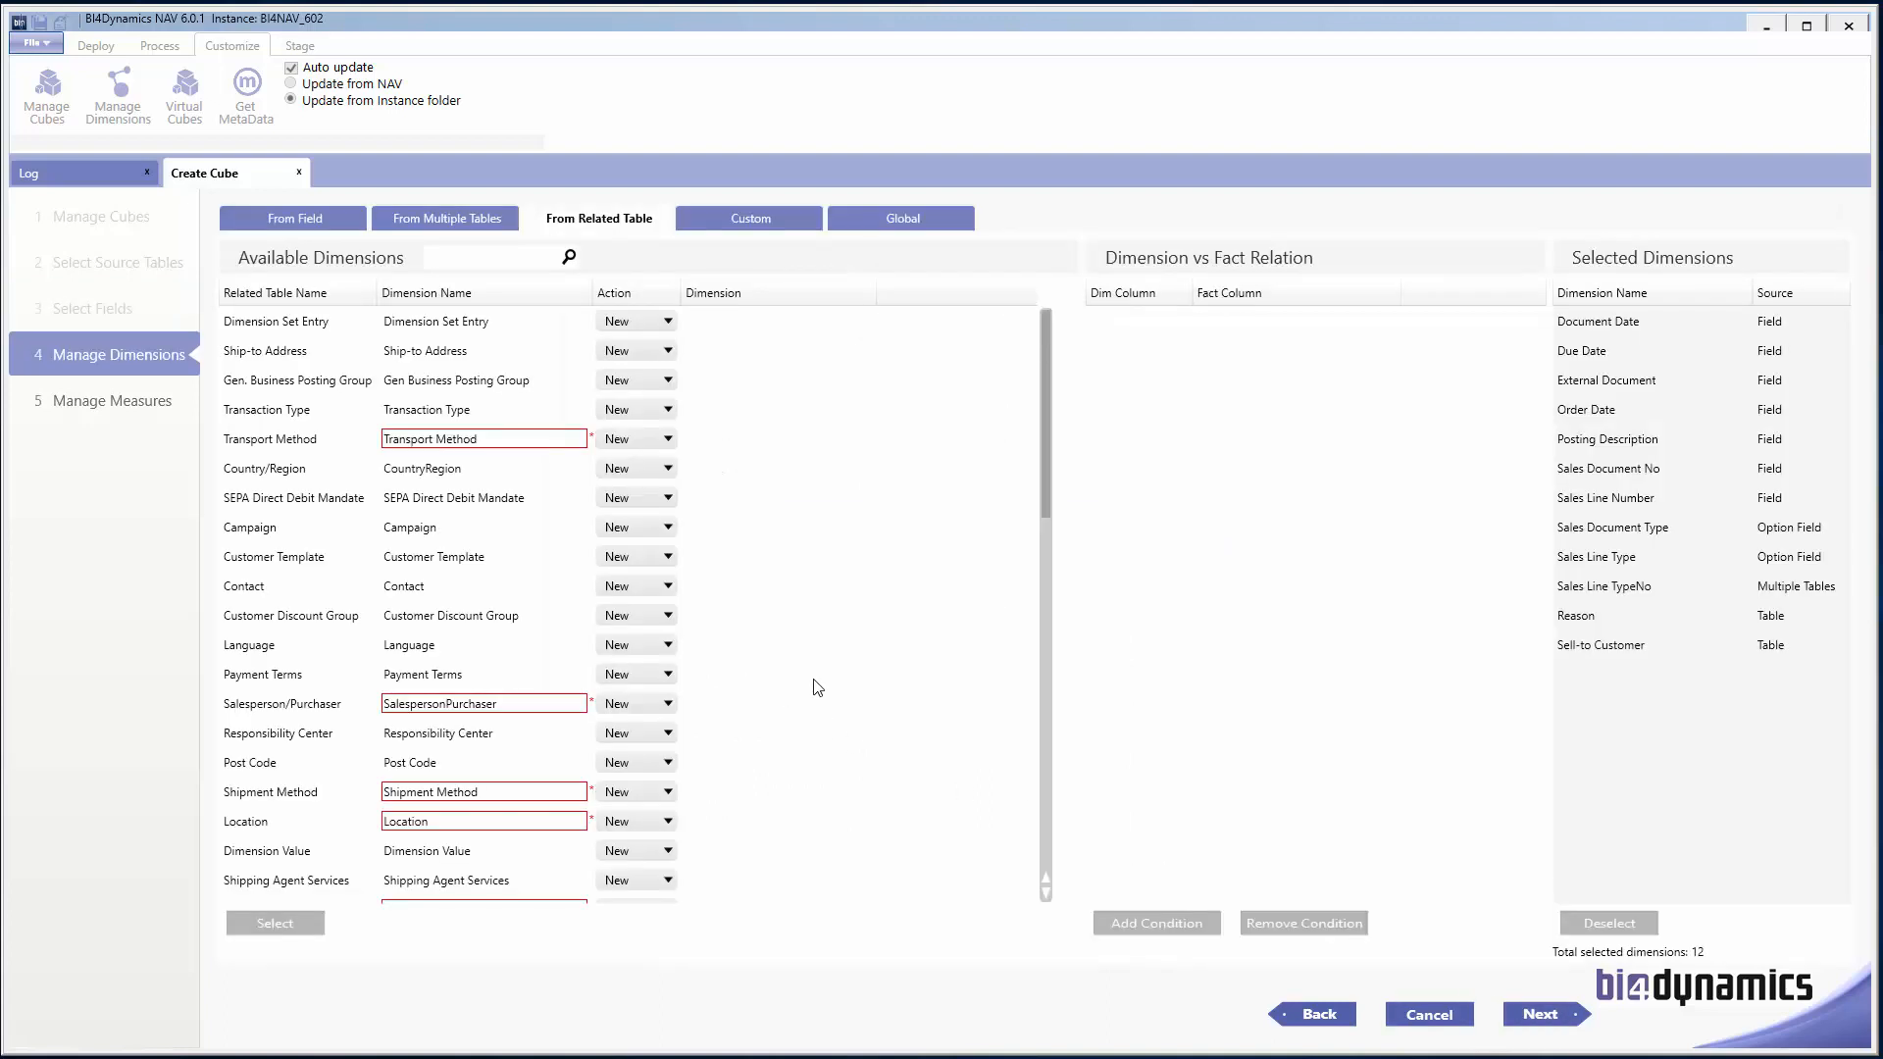
pyautogui.click(307, 221)
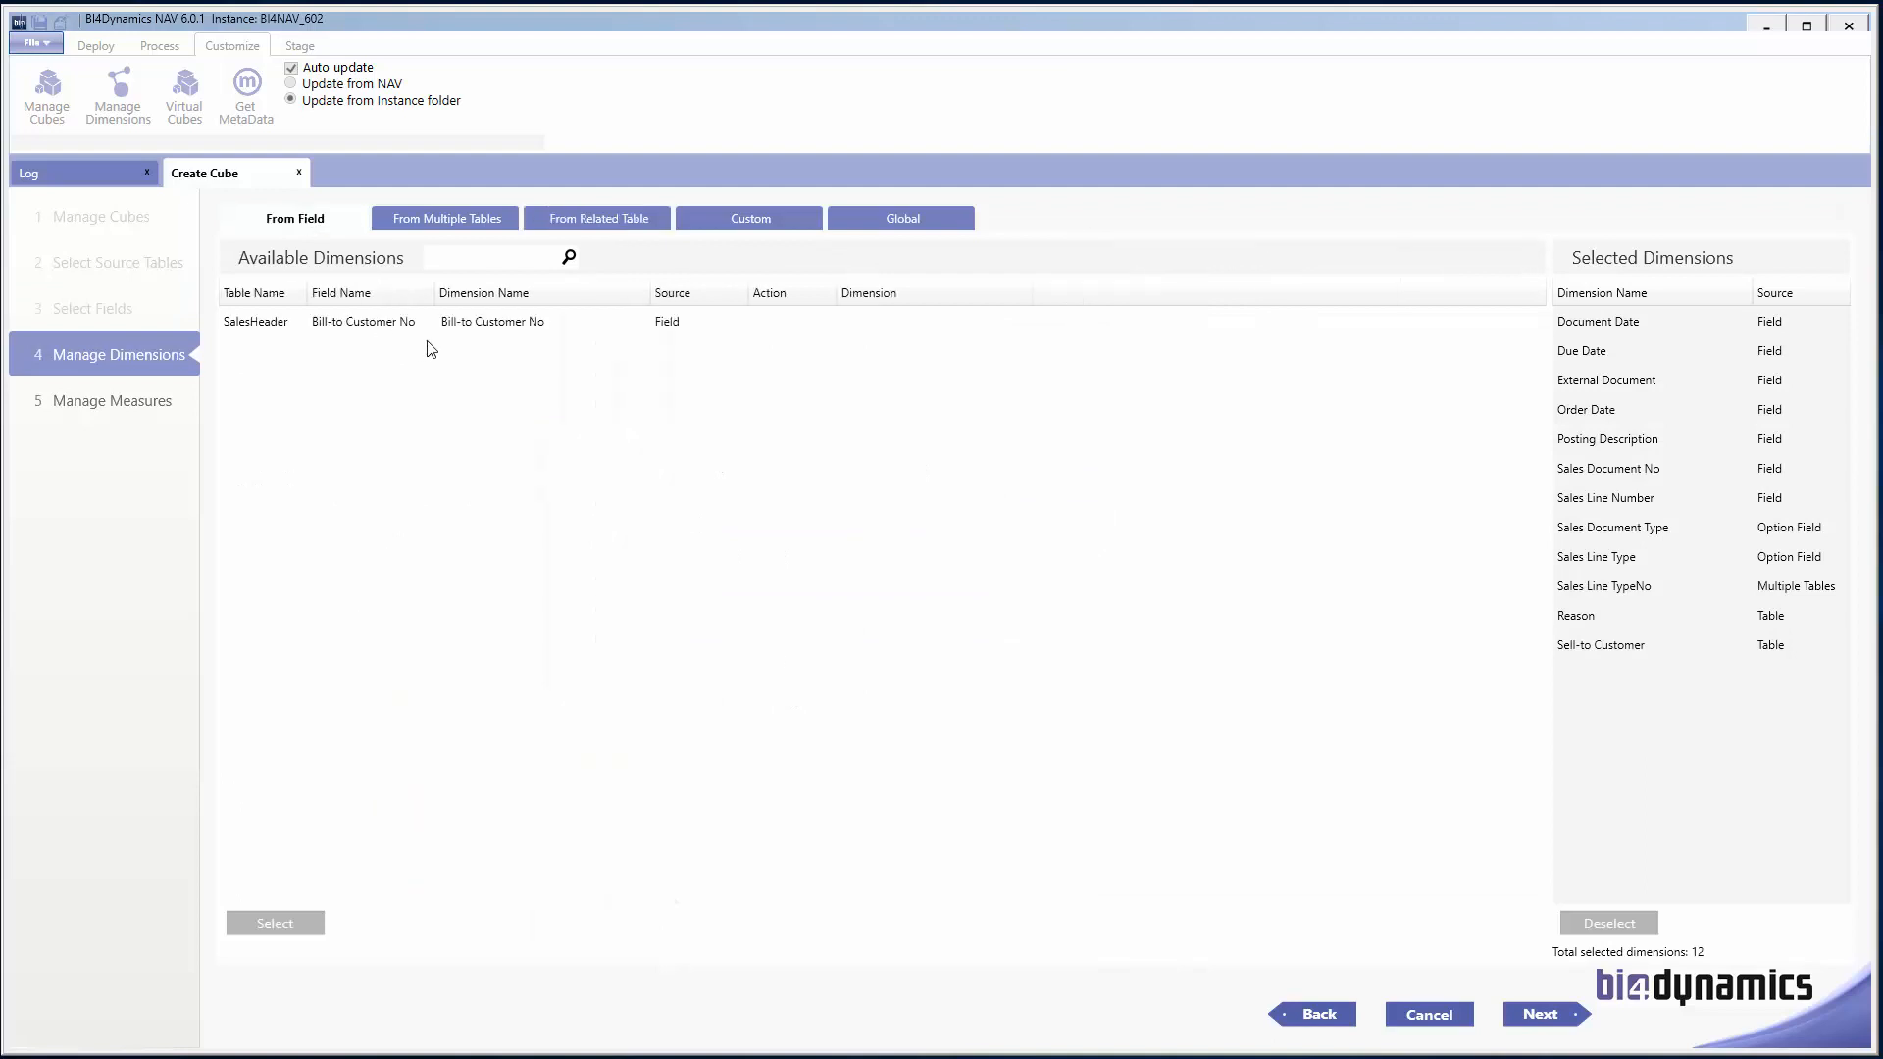
pyautogui.click(495, 324)
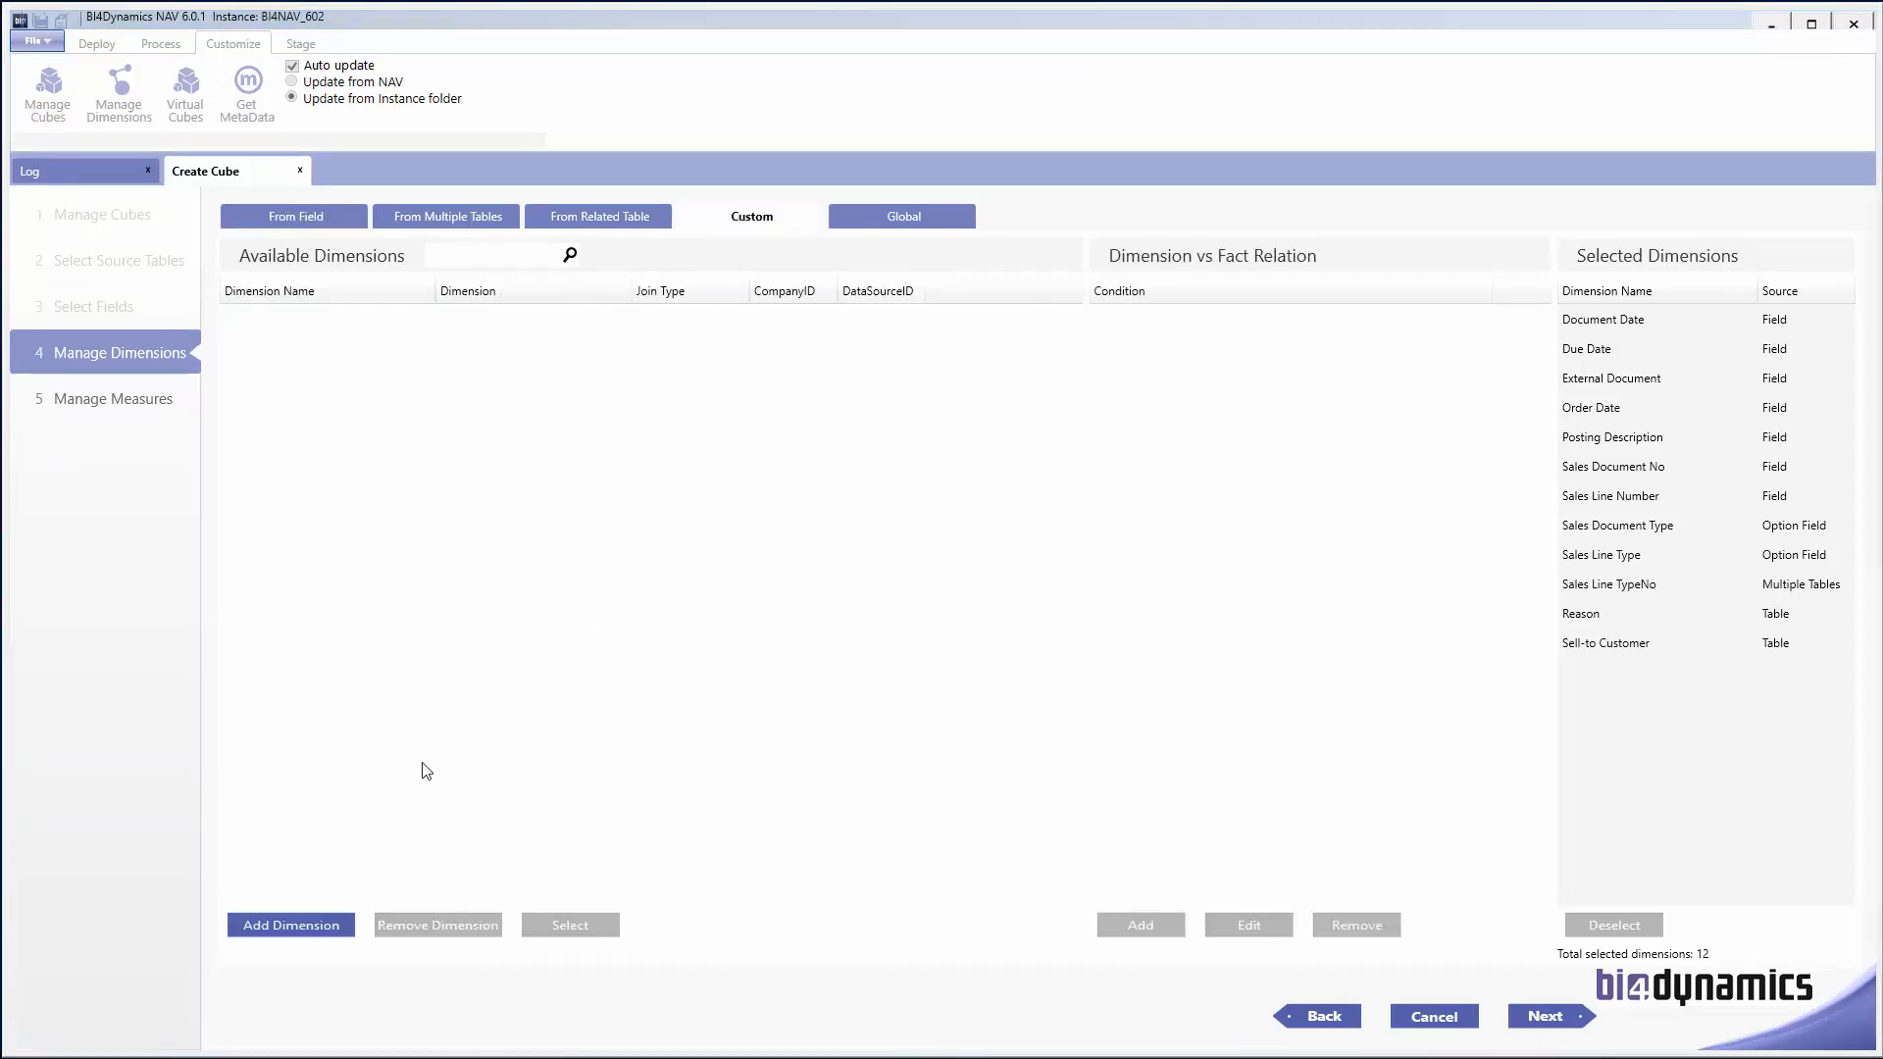
# Step: Add a custom dimension based on the Customer dimension and name it Bill-to Customer
pyautogui.click(272, 915)
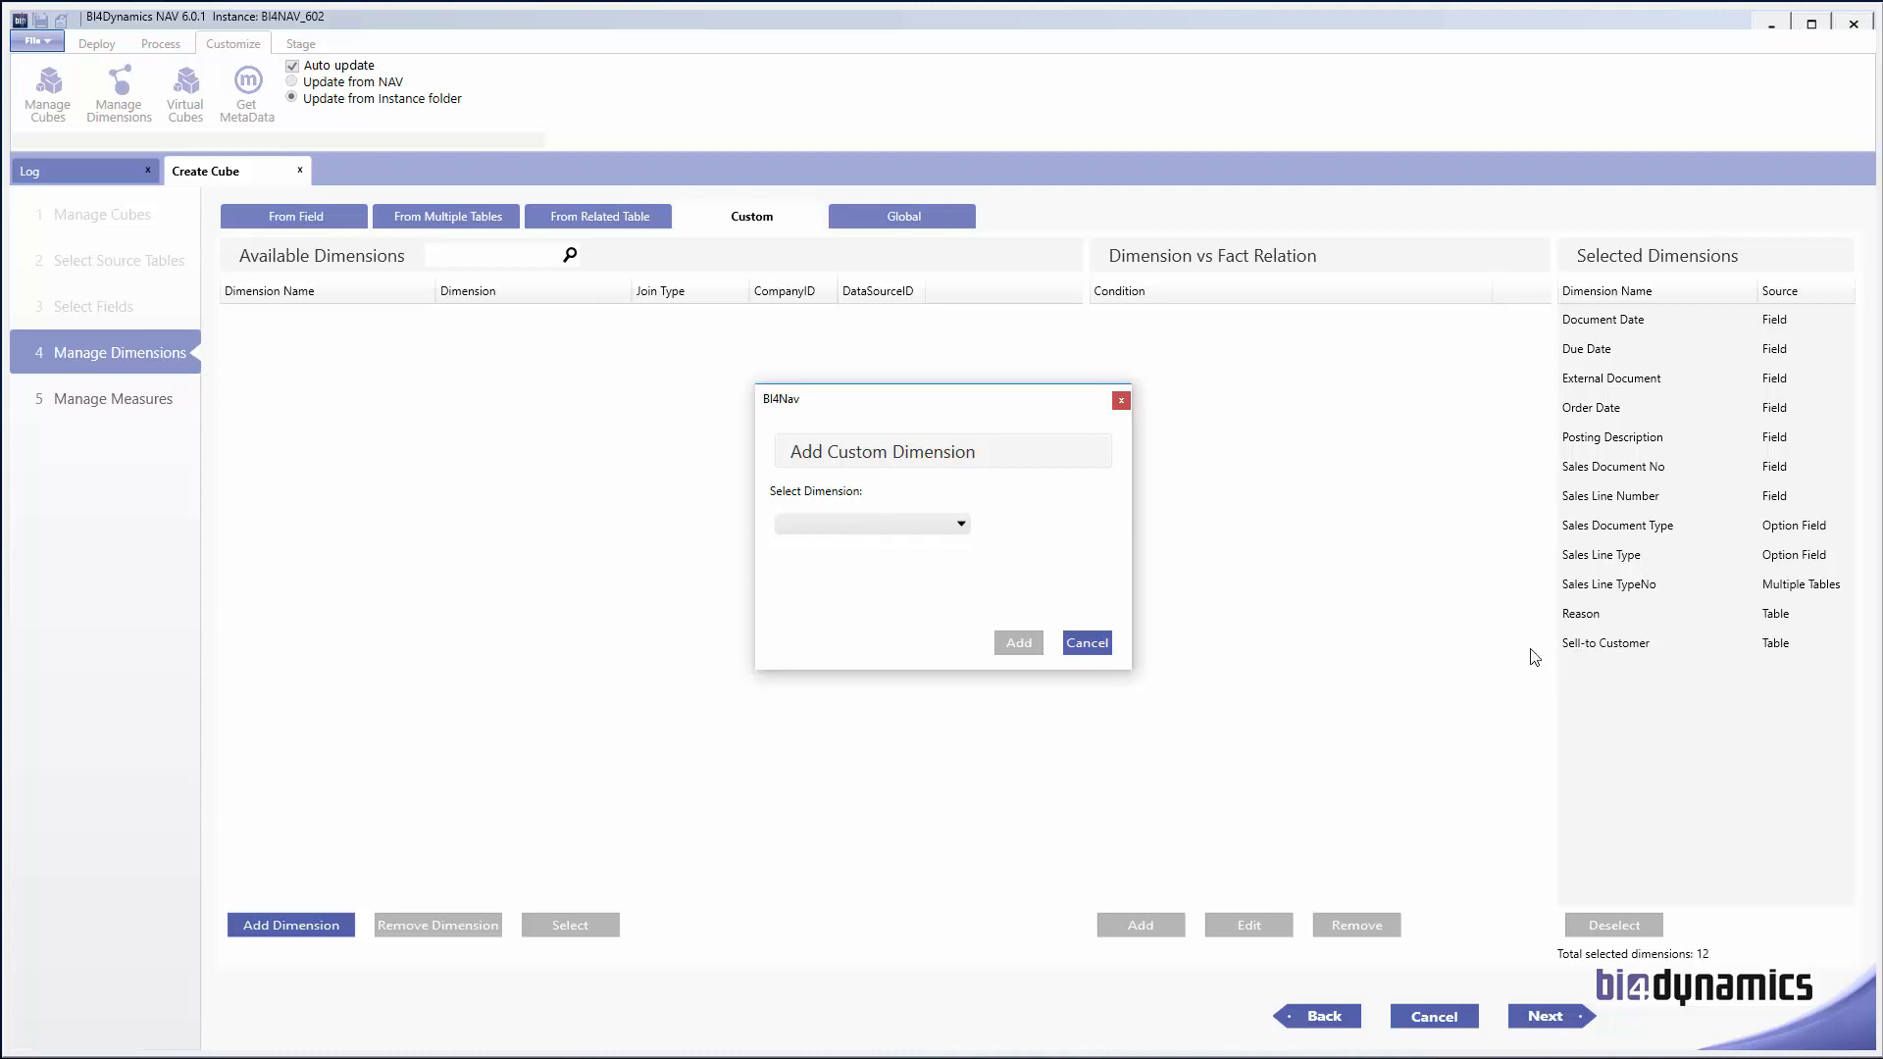
pyautogui.click(921, 527)
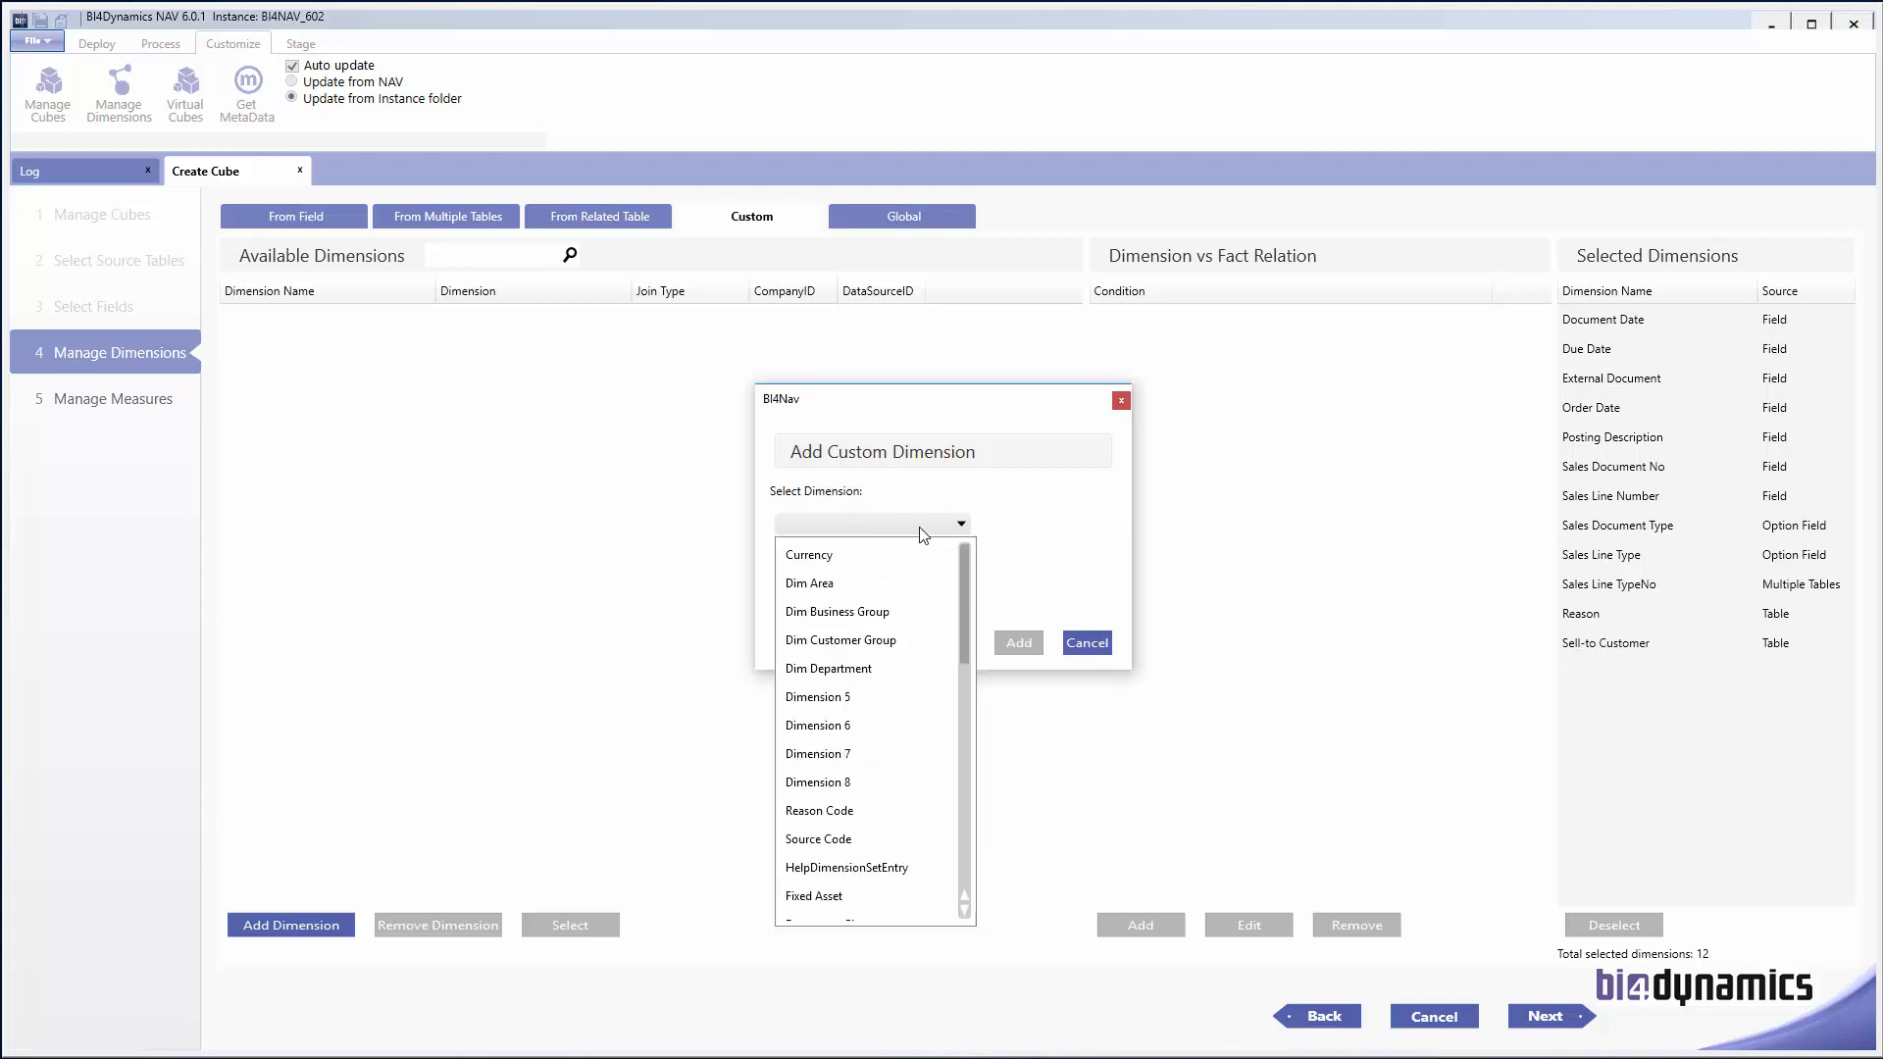
pyautogui.press('c')
pyautogui.press('c')
pyautogui.press('c')
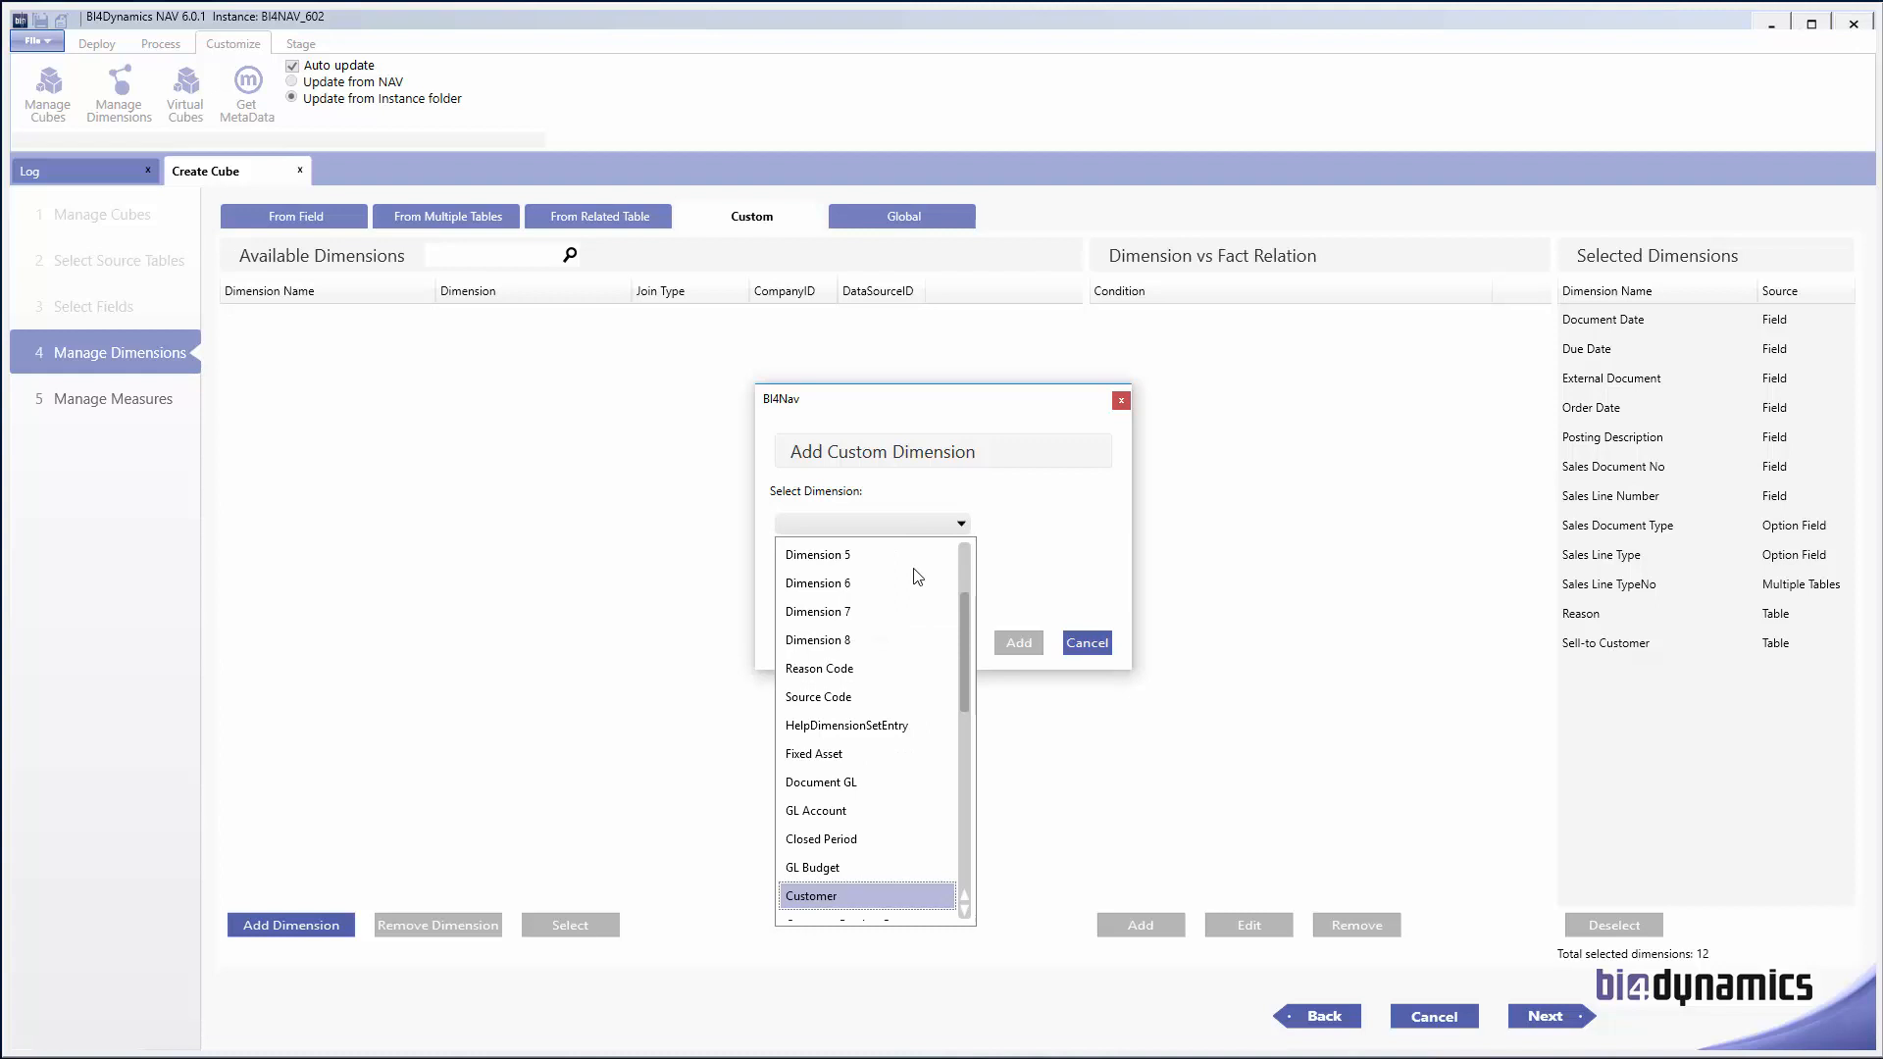
pyautogui.click(822, 895)
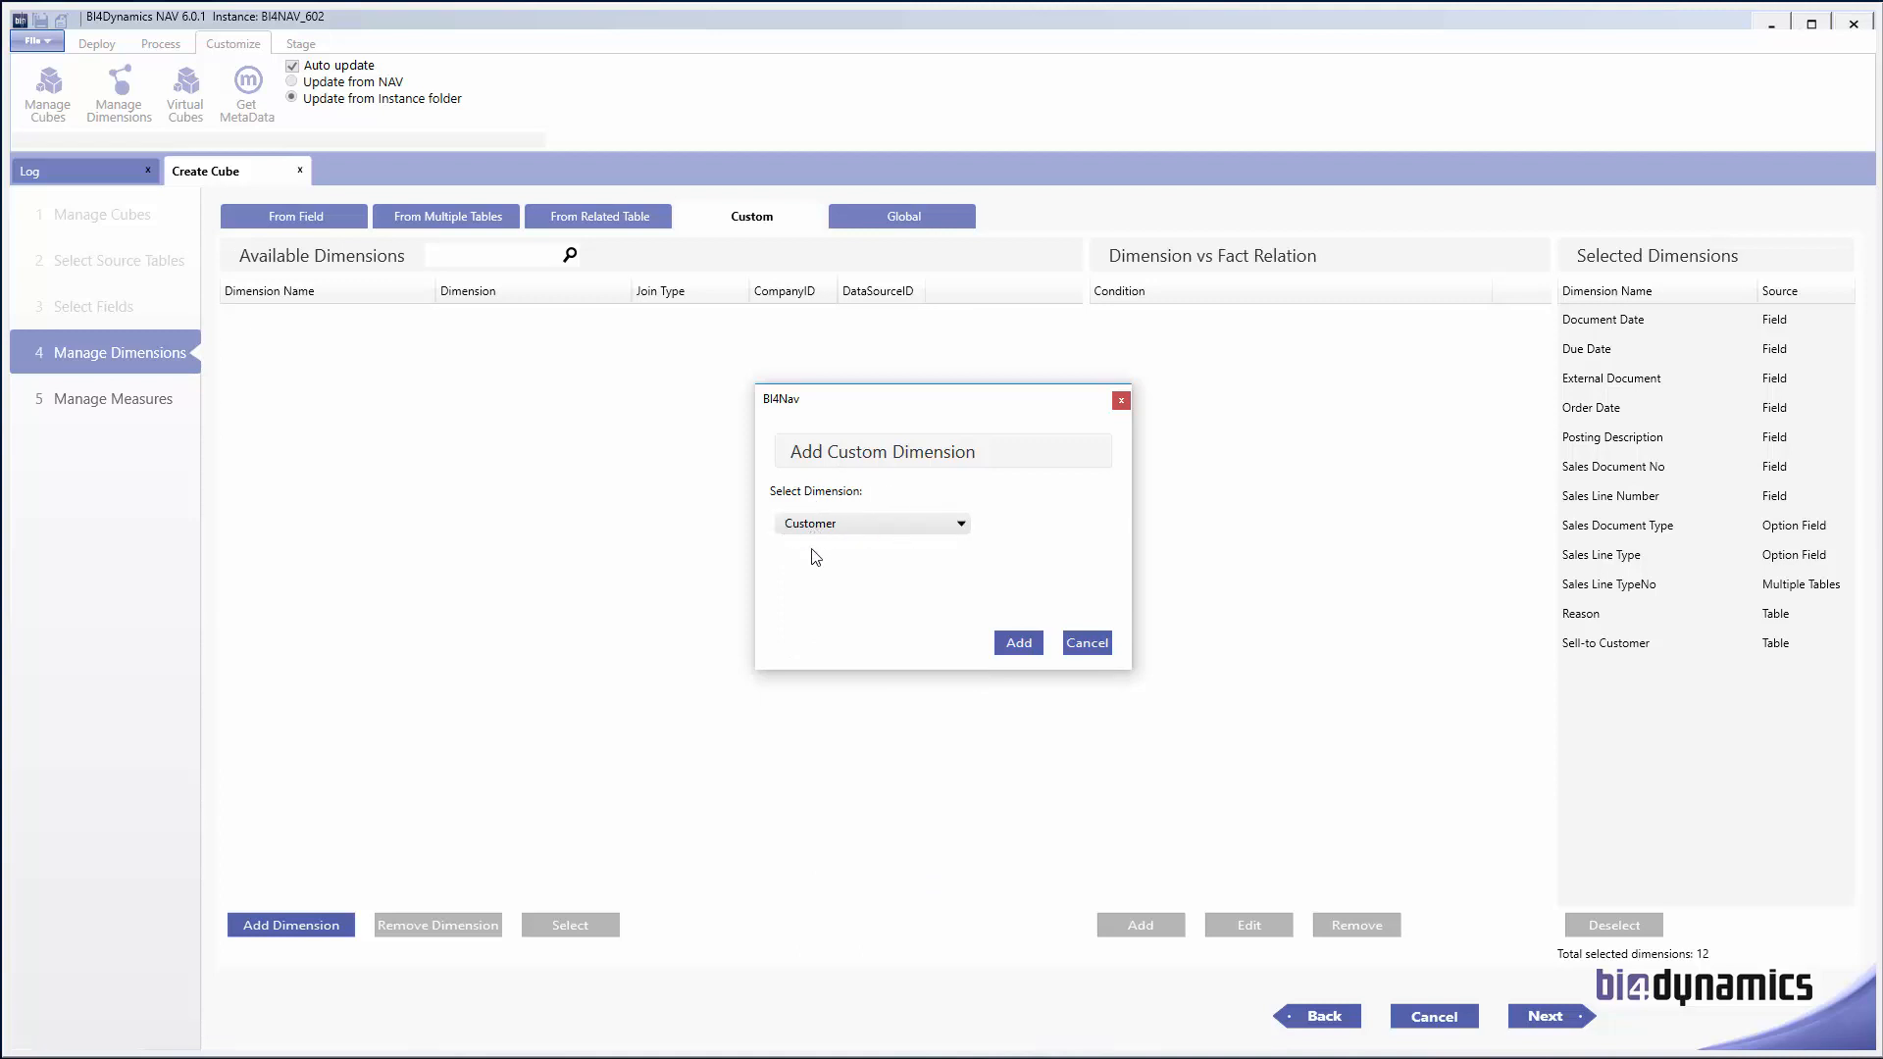
pyautogui.click(1020, 644)
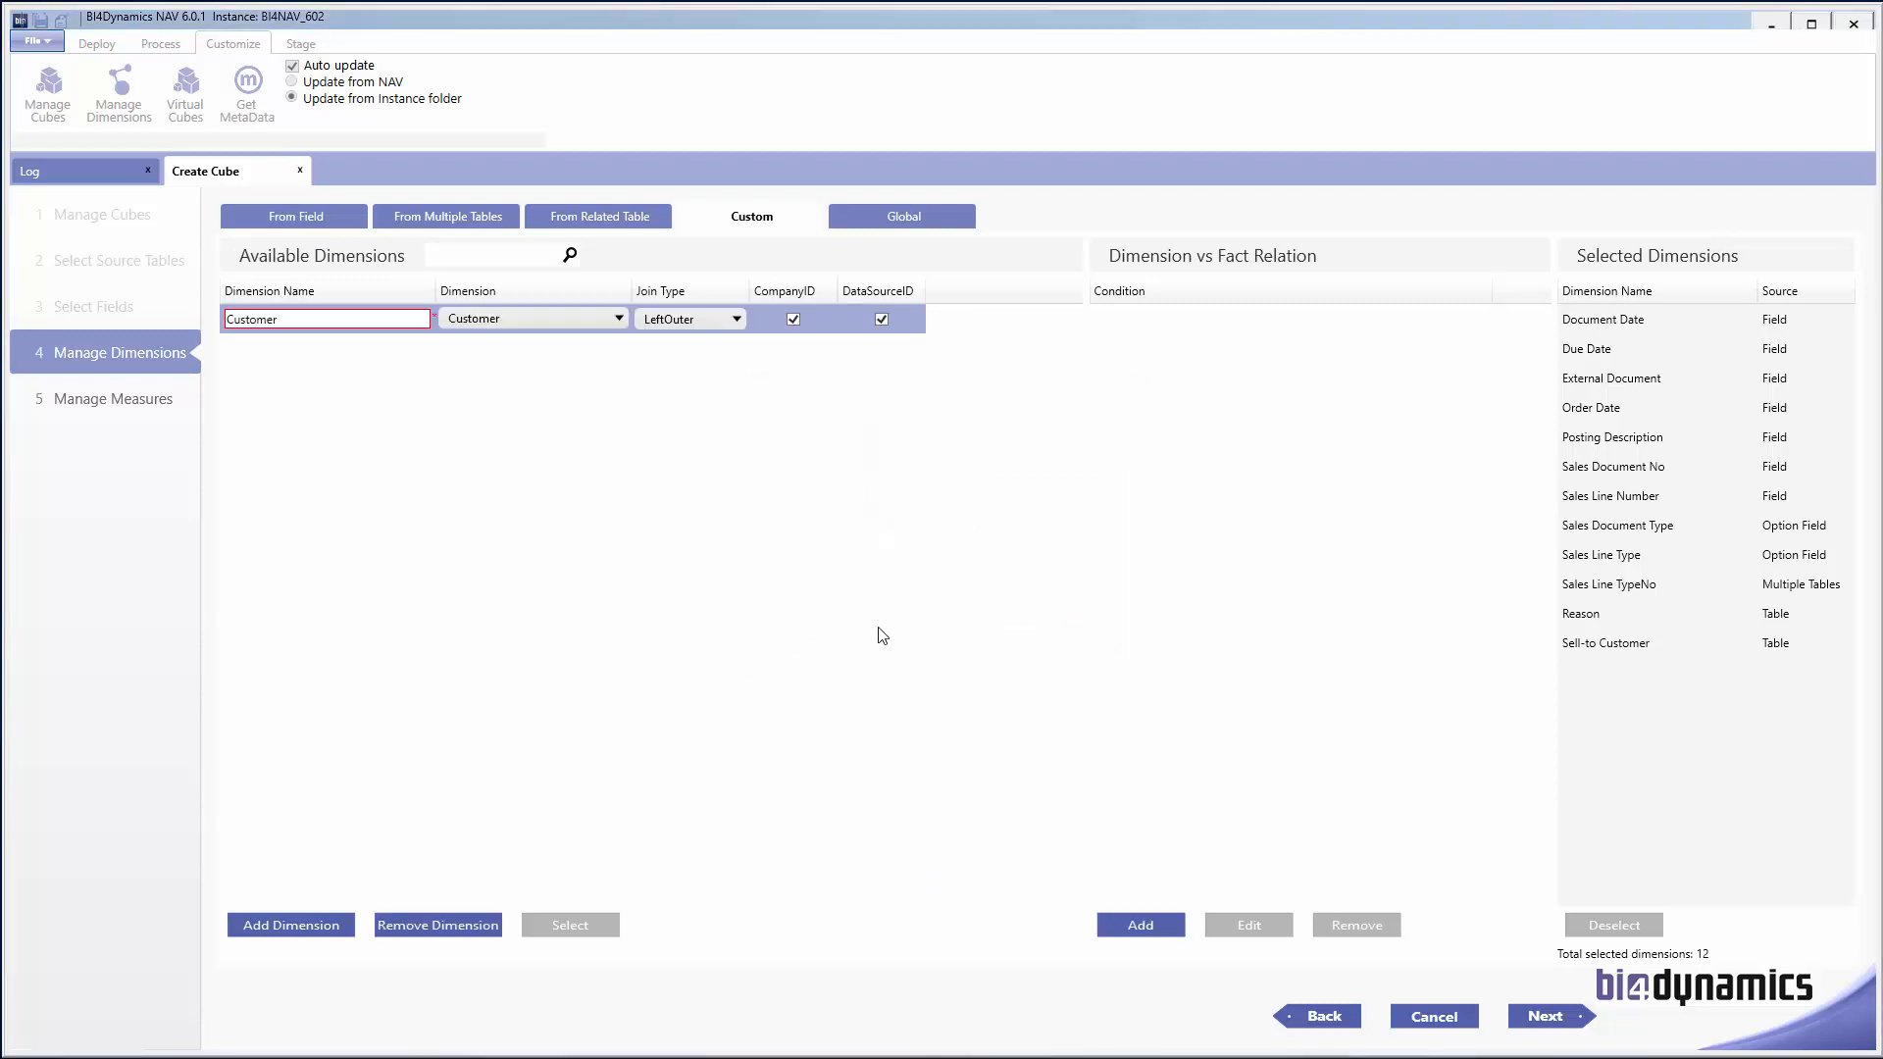
pyautogui.click(296, 324)
pyautogui.press('Home')
pyautogui.write('Bill-to')
# Step: Build a condition expression for Bill-to Customer that equates its No column with the fact column Sales Header - Bill-to Customer No
pyautogui.click(1140, 927)
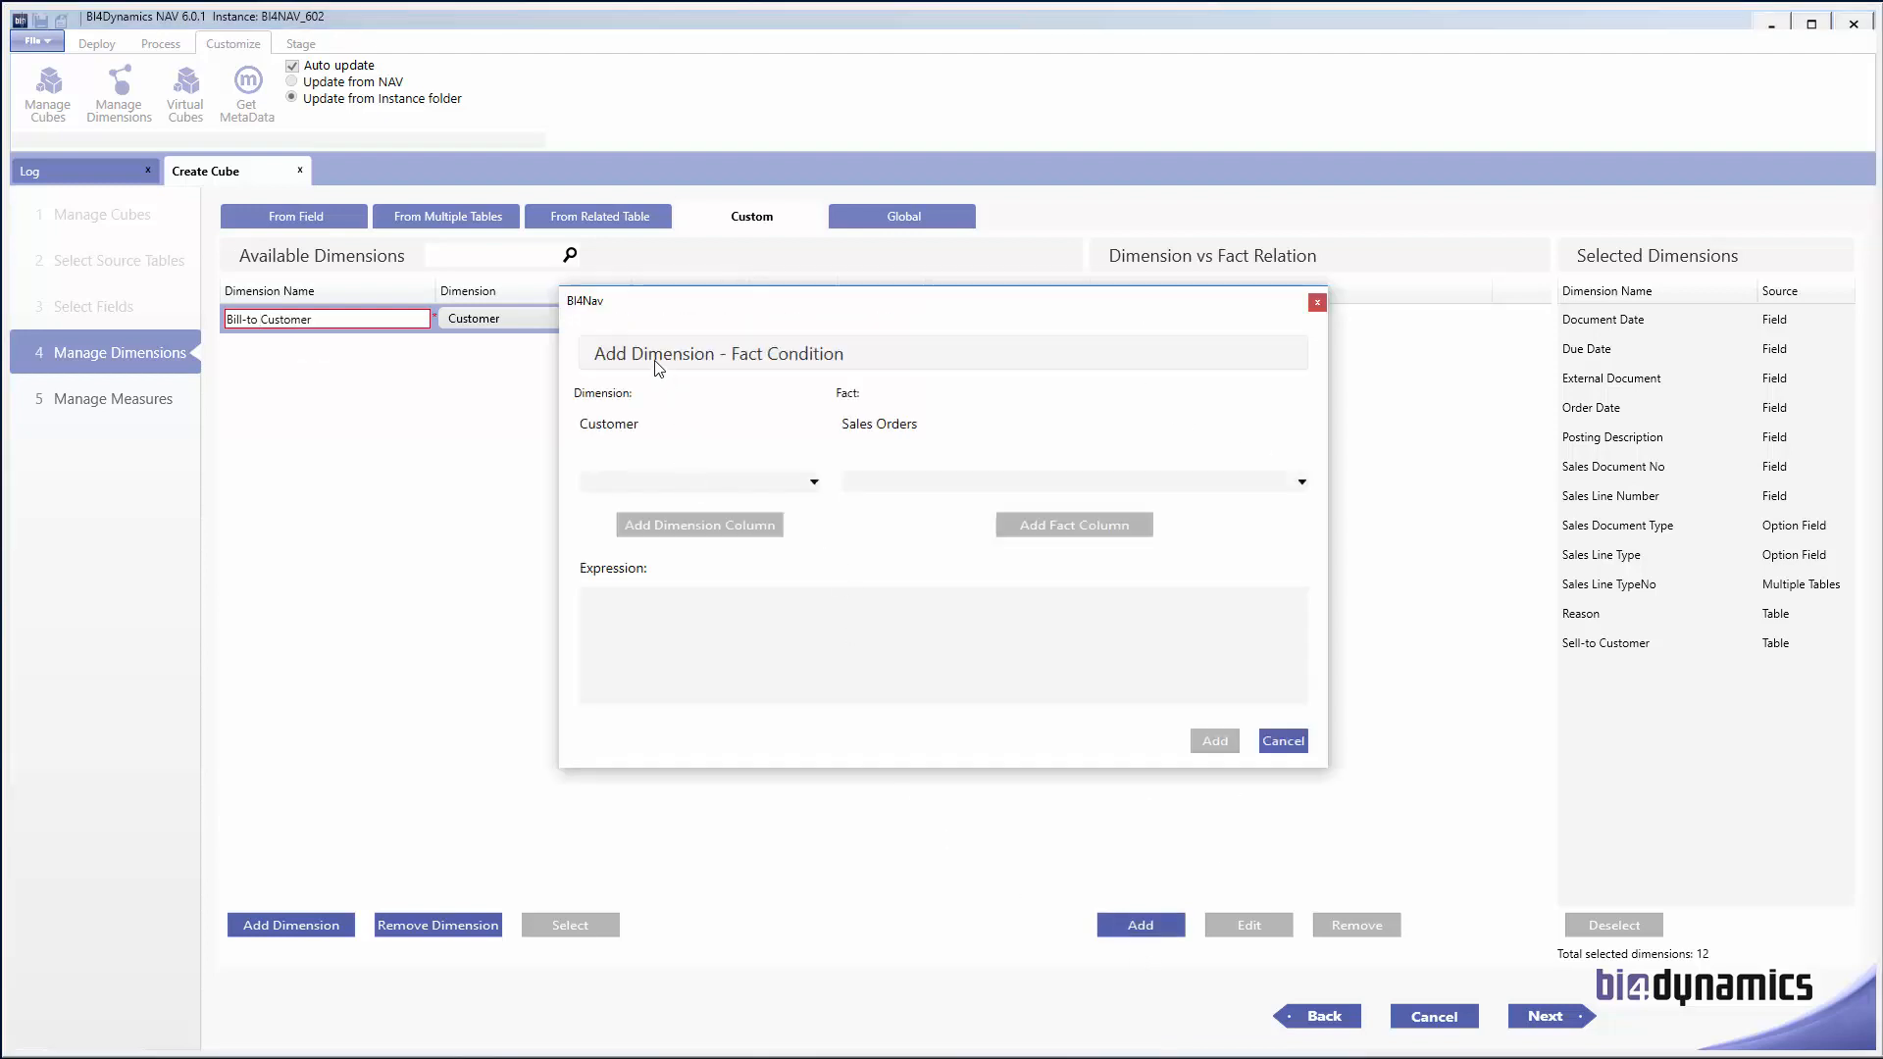
pyautogui.click(813, 482)
pyautogui.click(771, 507)
pyautogui.click(698, 526)
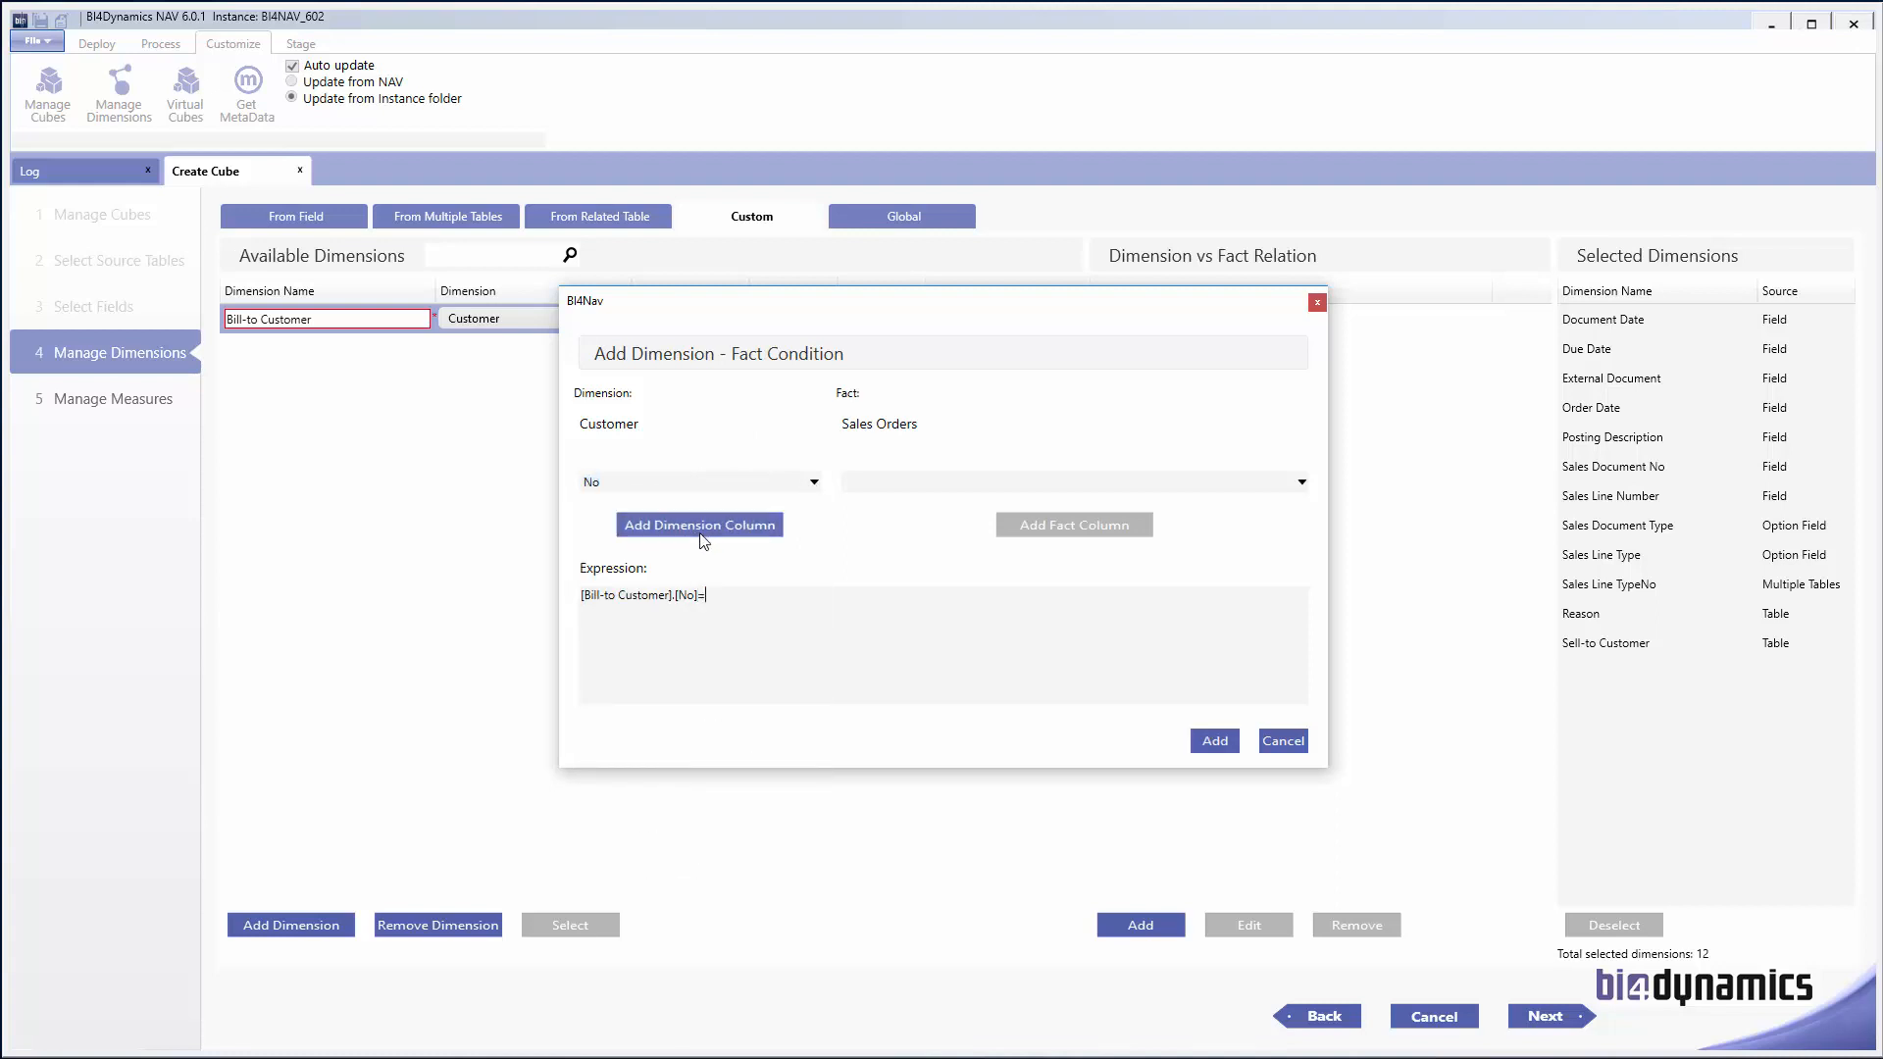
pyautogui.click(866, 485)
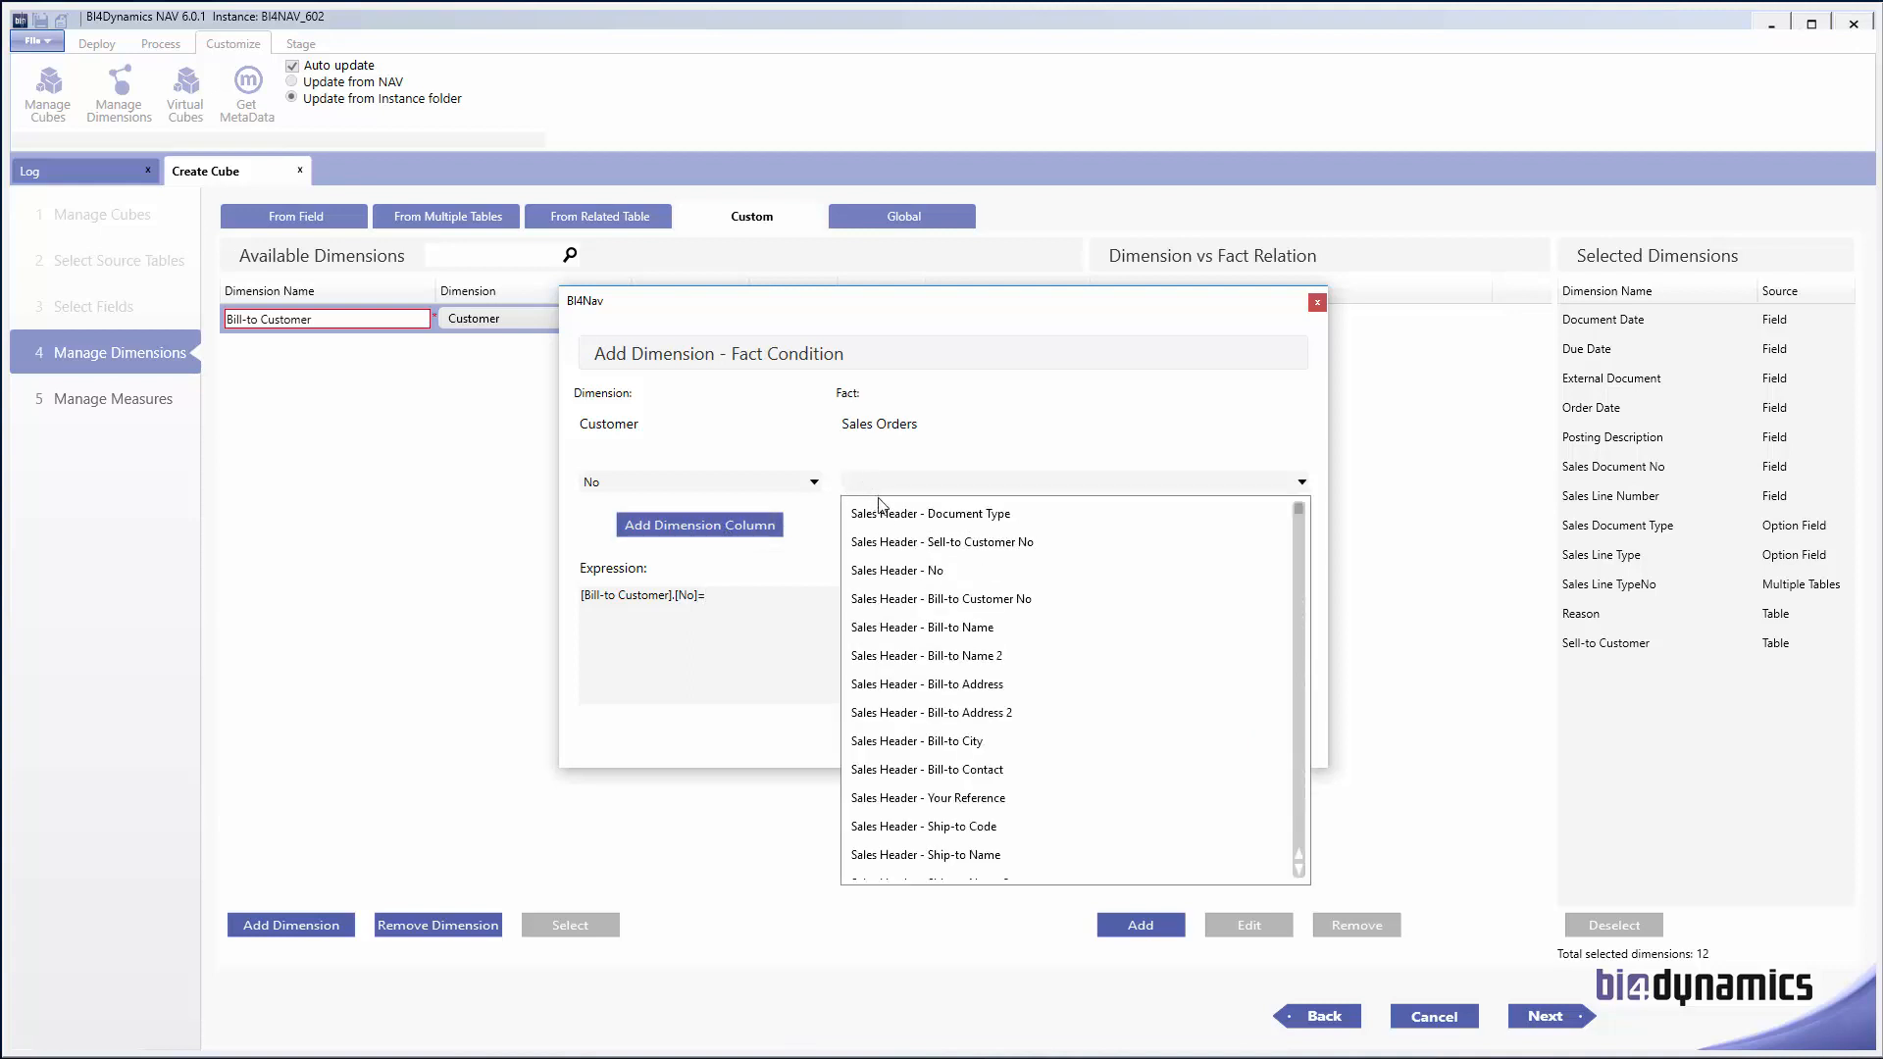
pyautogui.click(963, 602)
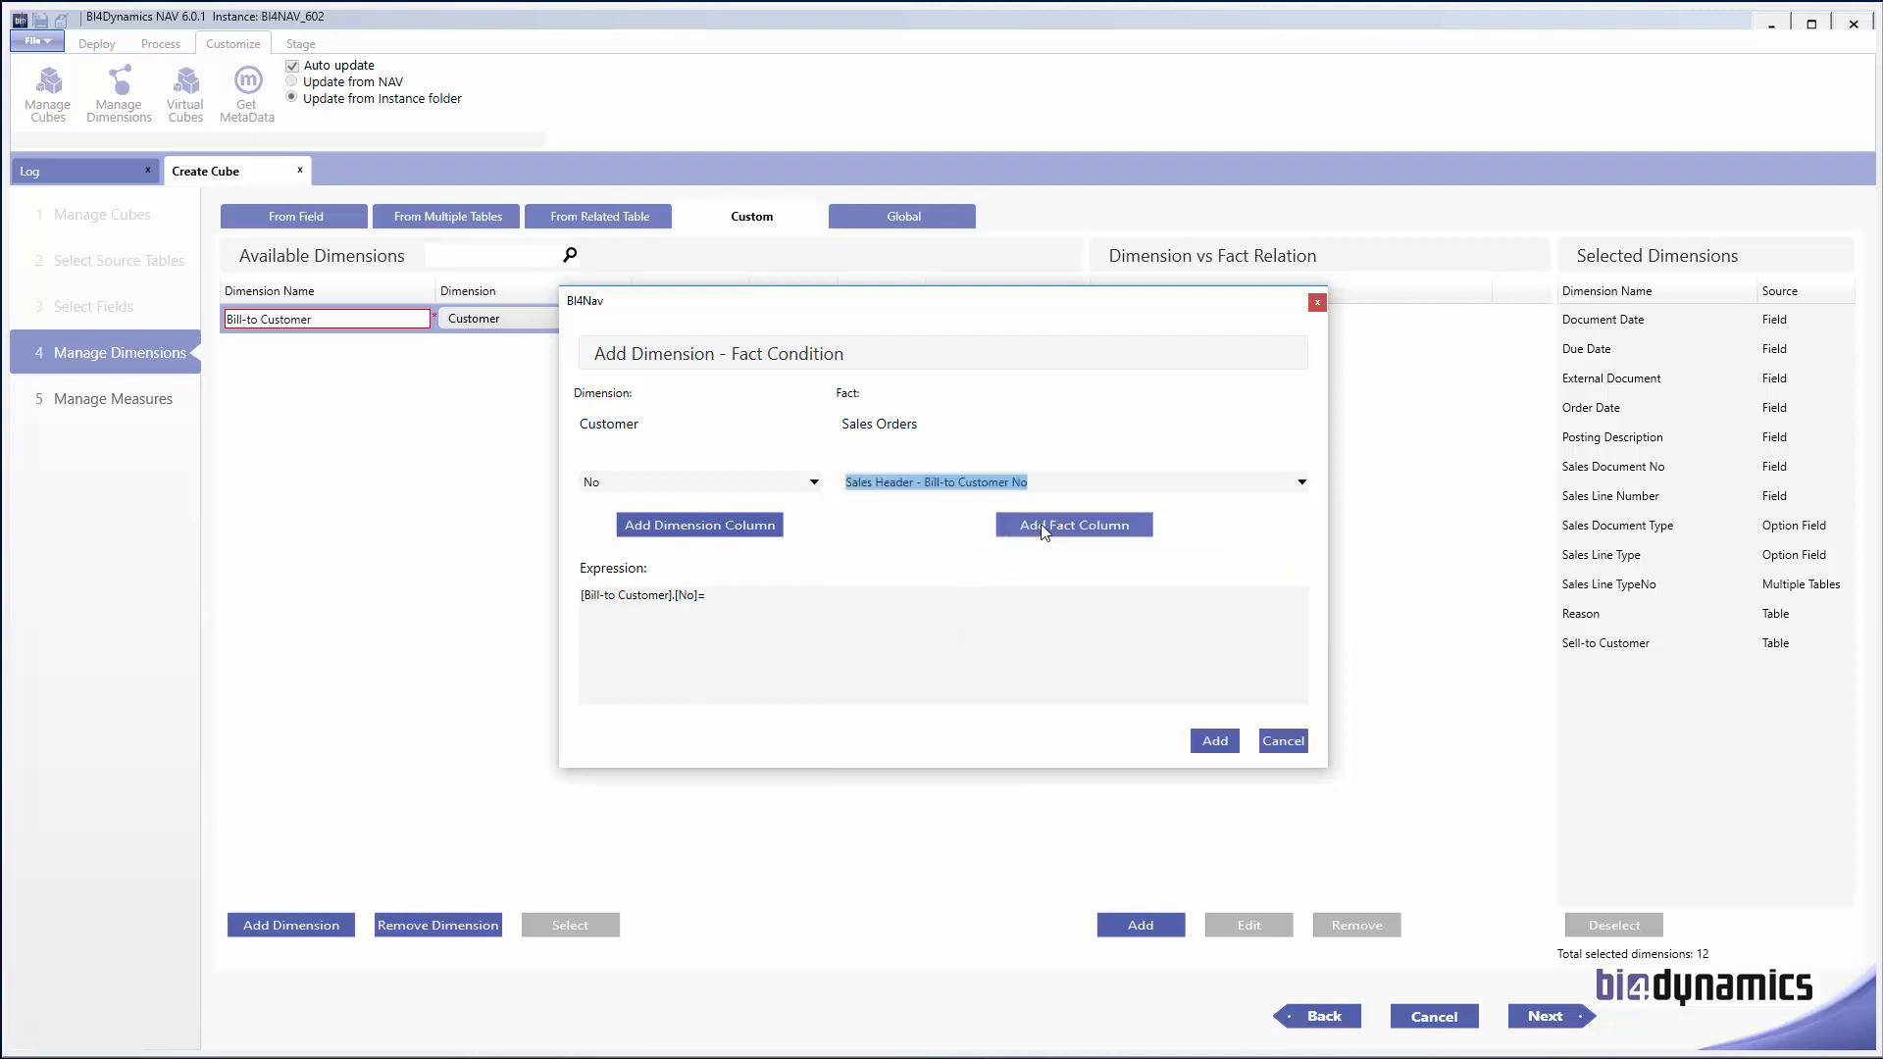
pyautogui.click(1038, 532)
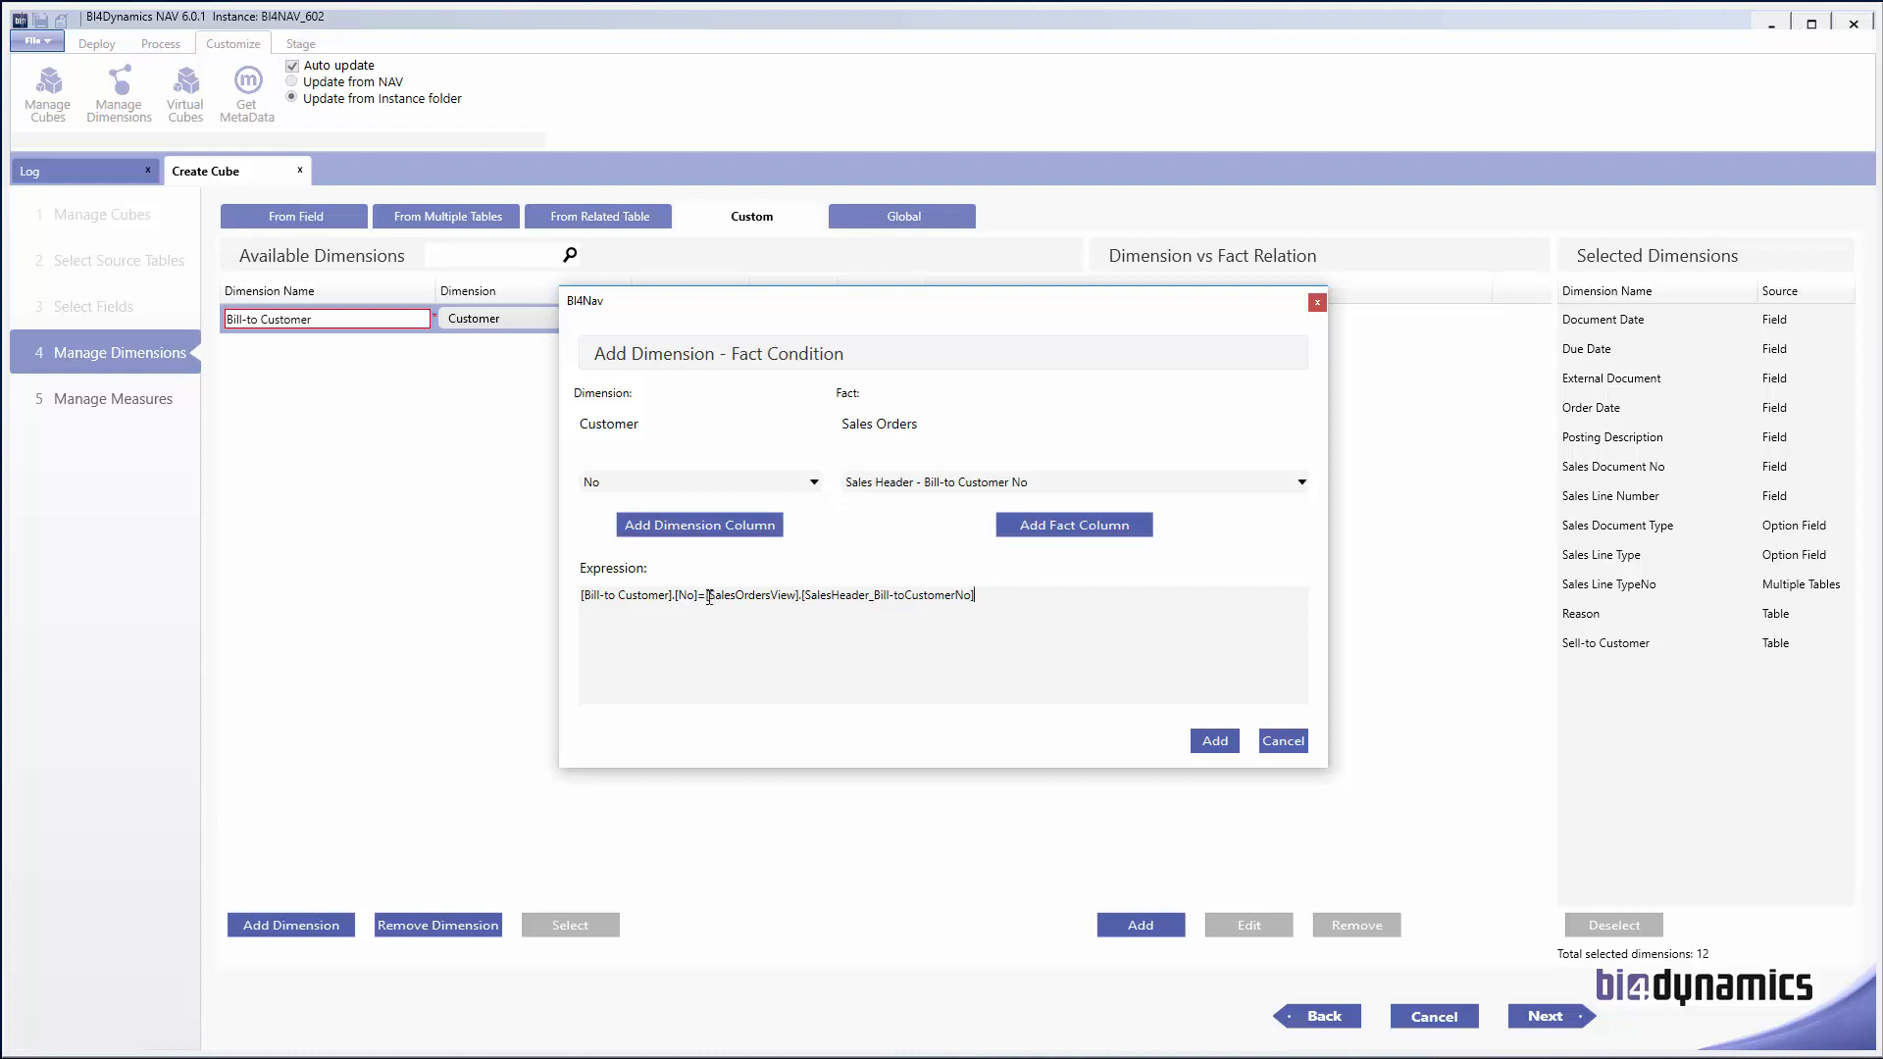
# Step: Switch to SQL Server Management Studio and examine the fact.[LoadSalesOrders] script, from the SalesOrdersView selection through the fact insert to the dimension joins
pyautogui.moveTo(707, 596); pyautogui.dragTo(796, 596)
pyautogui.moveTo(0, 608); pyautogui.dragTo(1125, 119)
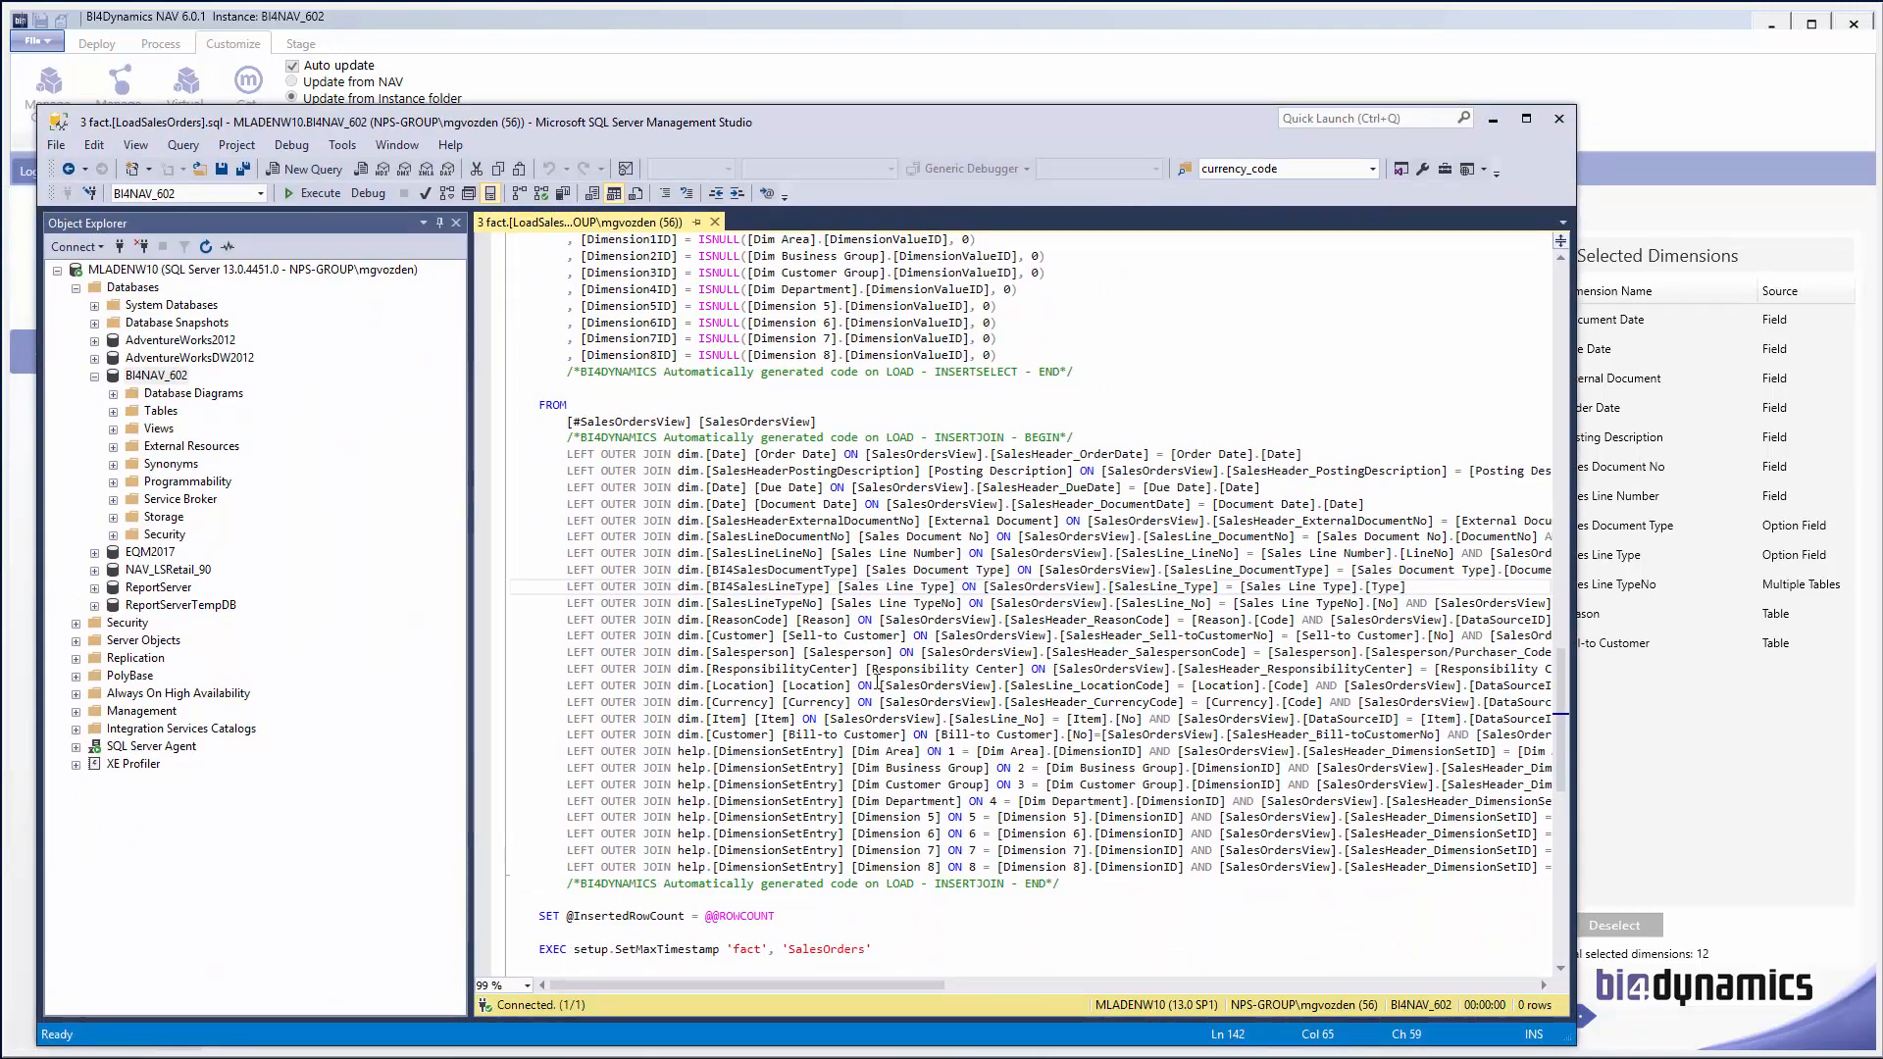
pyautogui.scroll(13, 920, 523)
pyautogui.scroll(20, 919, 522)
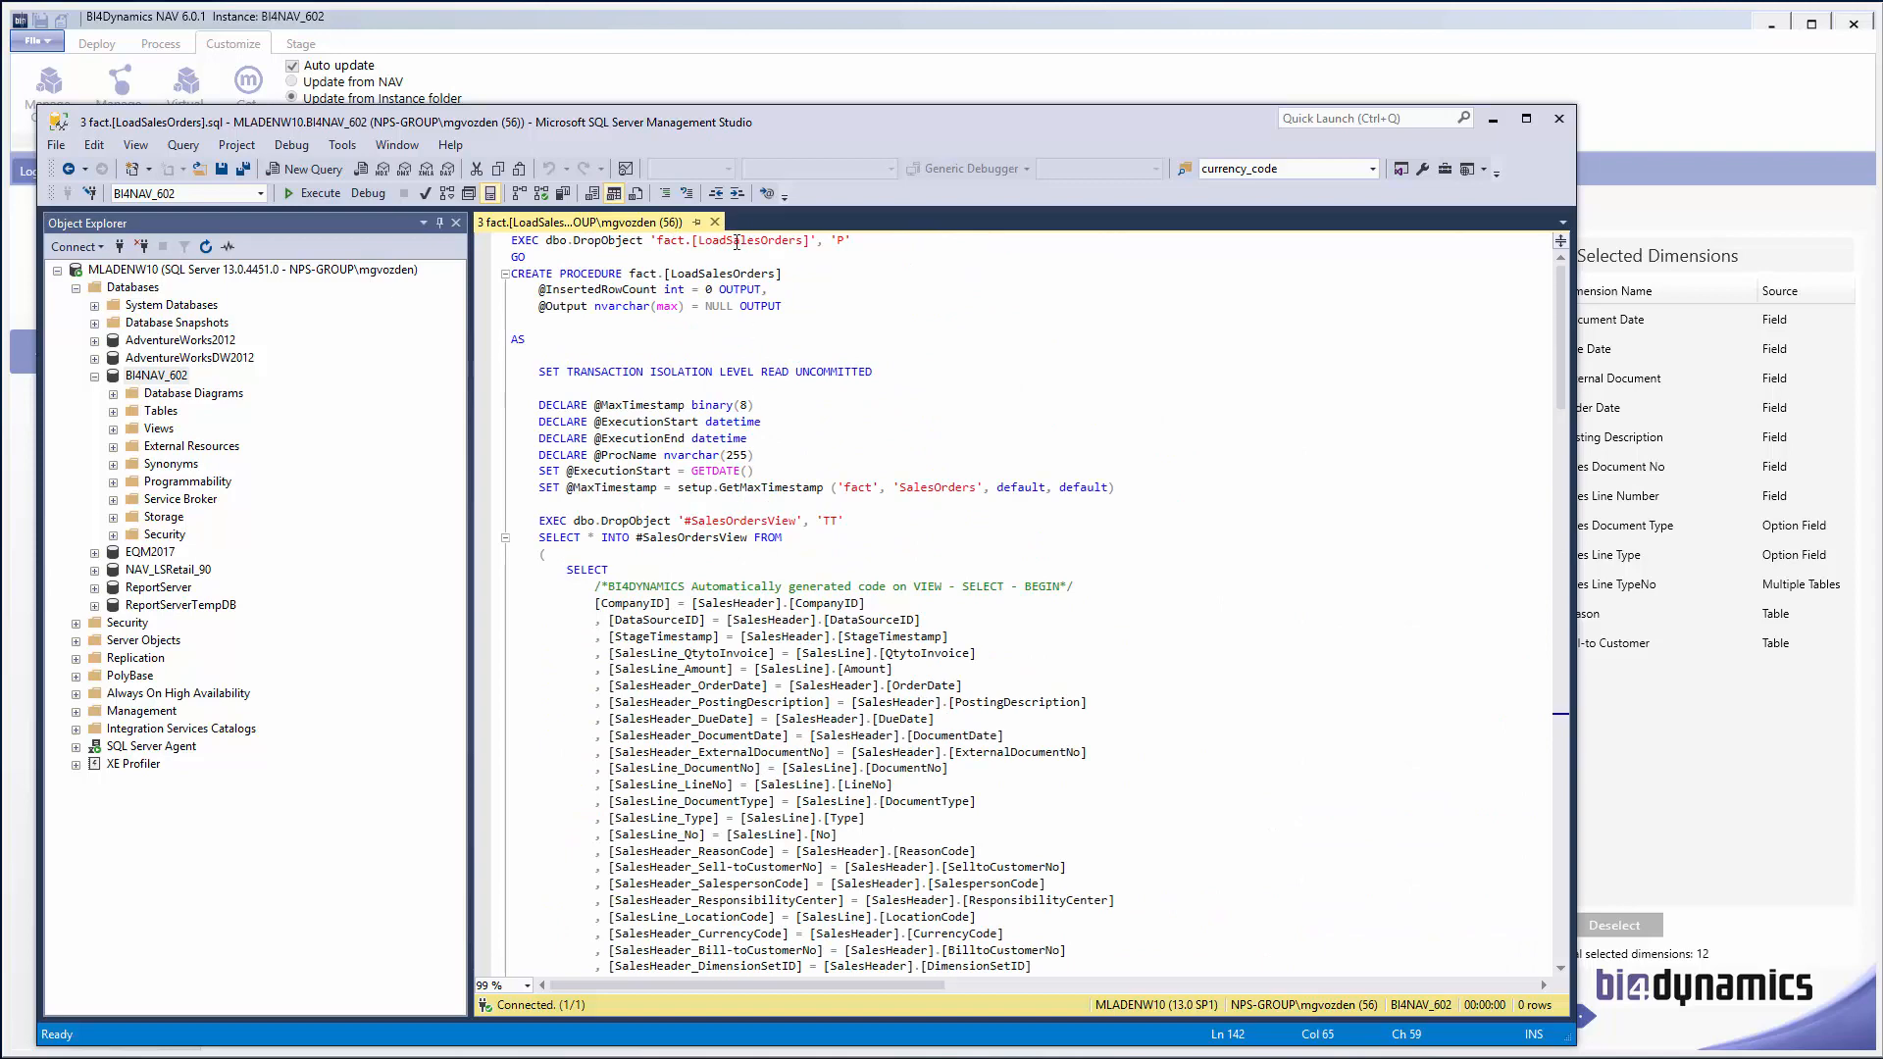
pyautogui.scroll(-3, 698, 549)
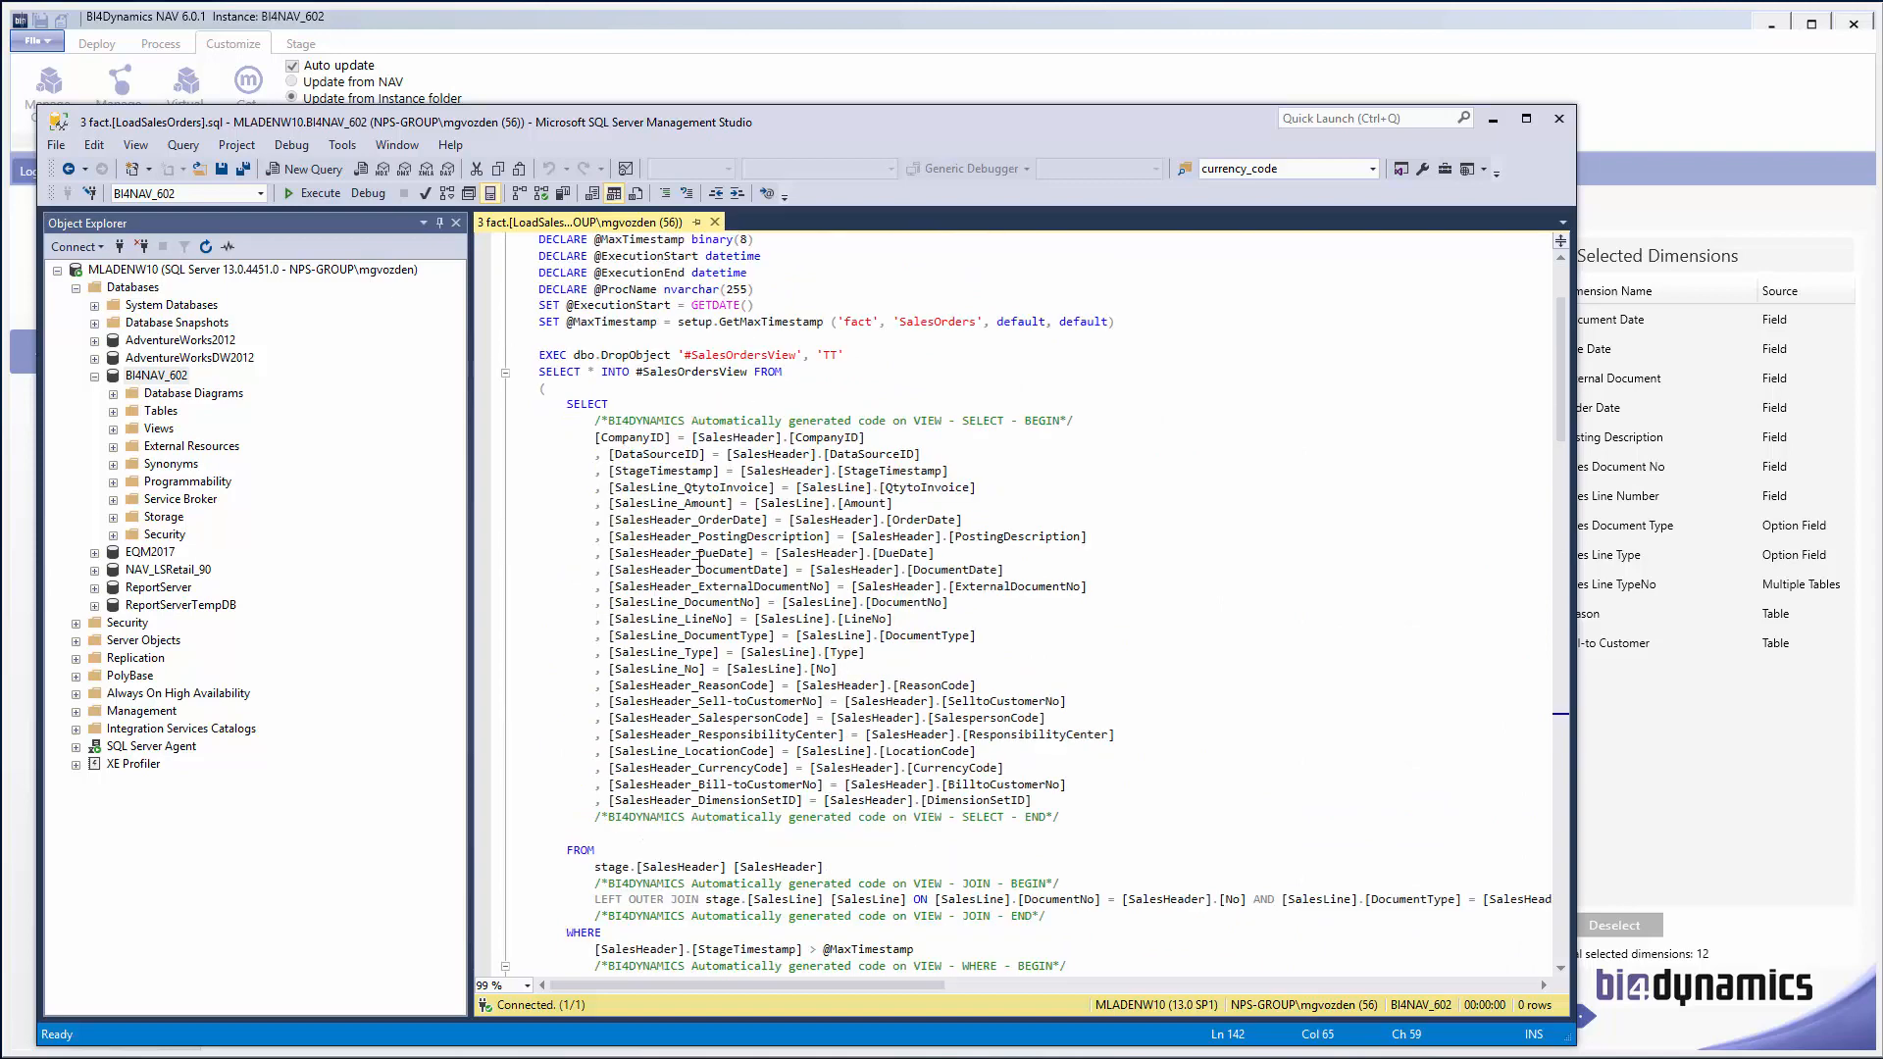
pyautogui.scroll(3, 700, 557)
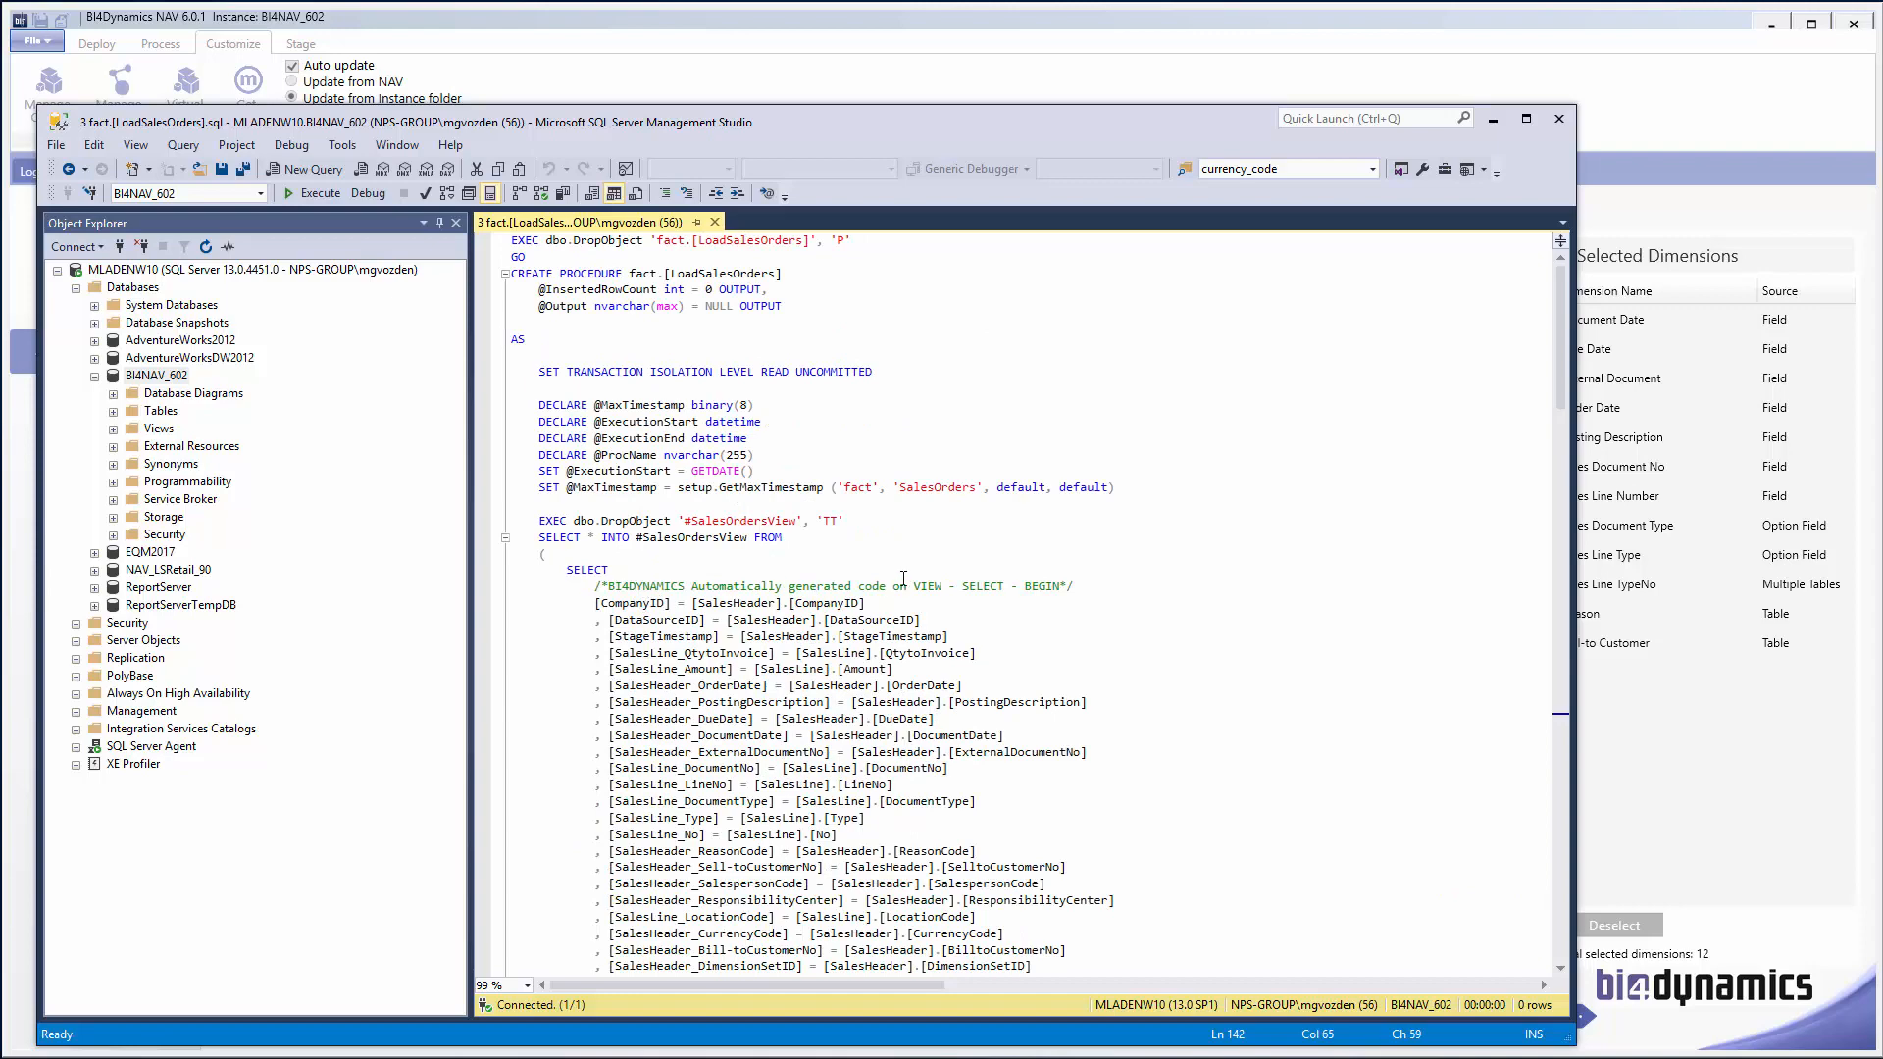
pyautogui.scroll(-3, 903, 578)
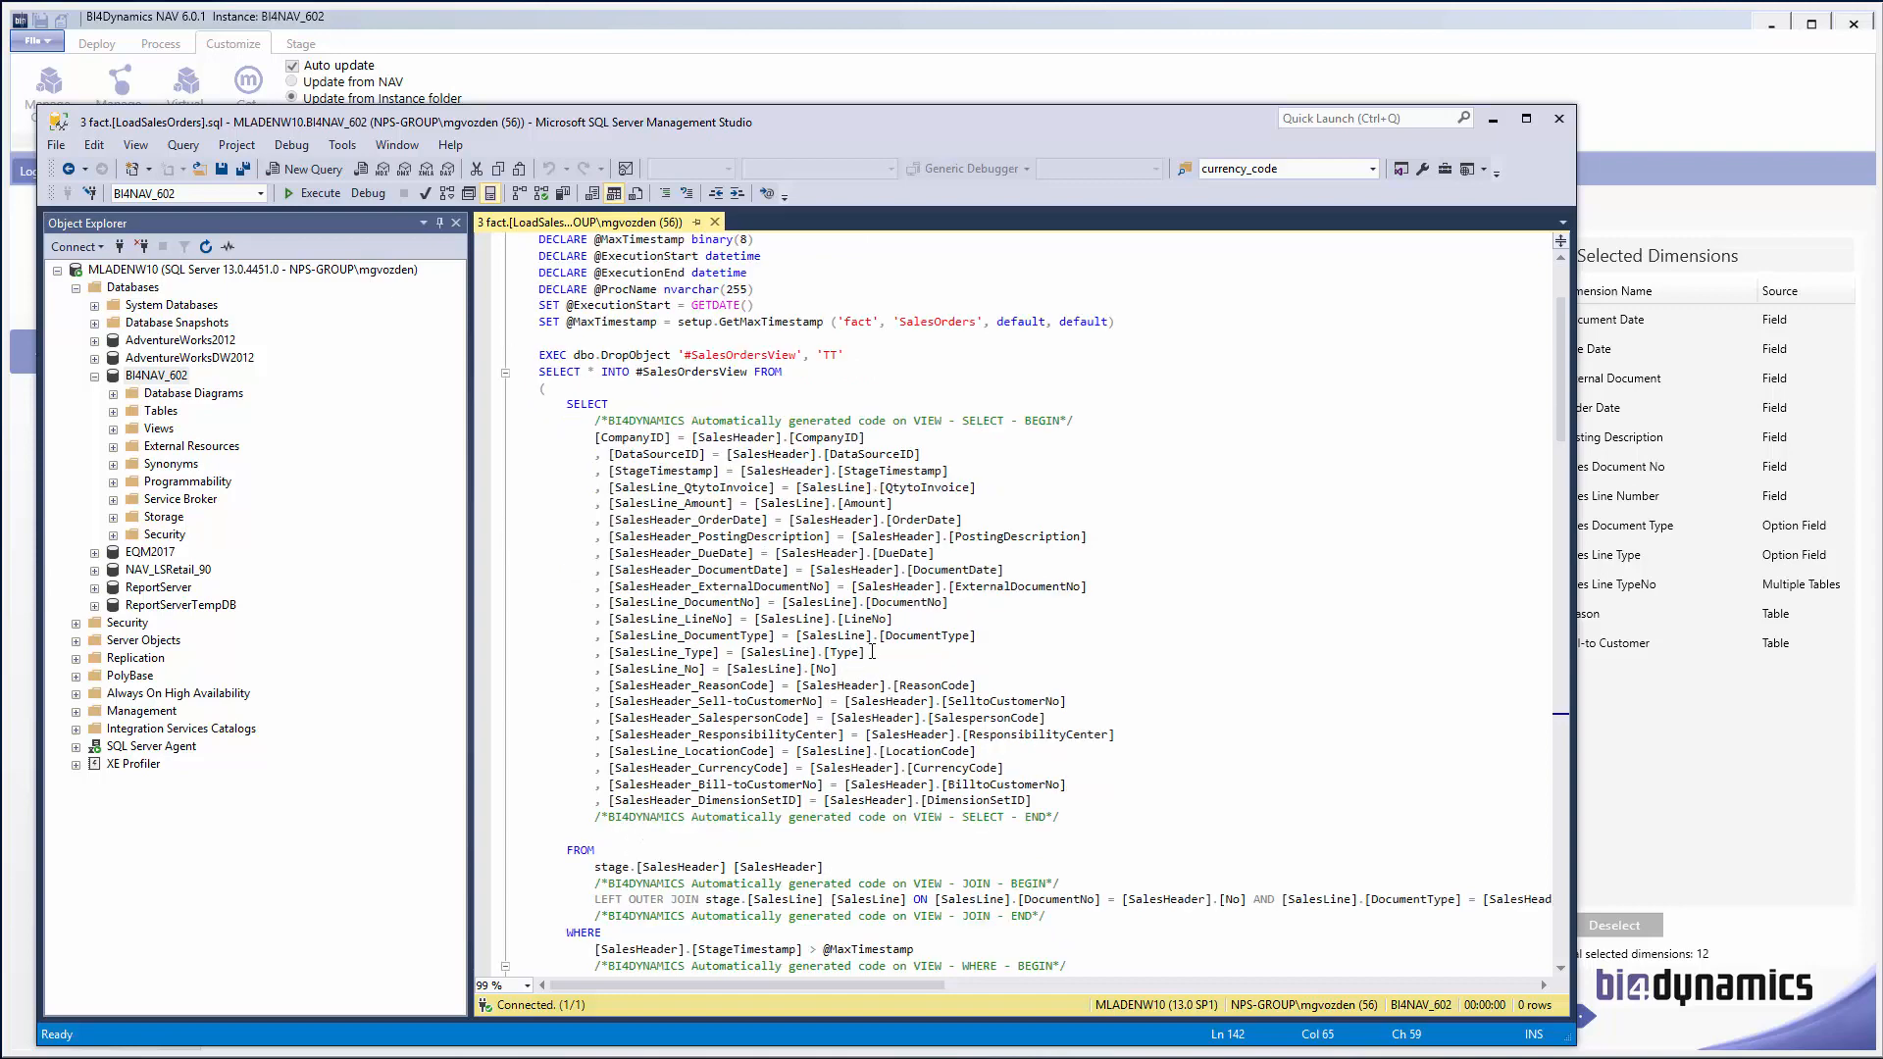
pyautogui.scroll(-10, 658, 598)
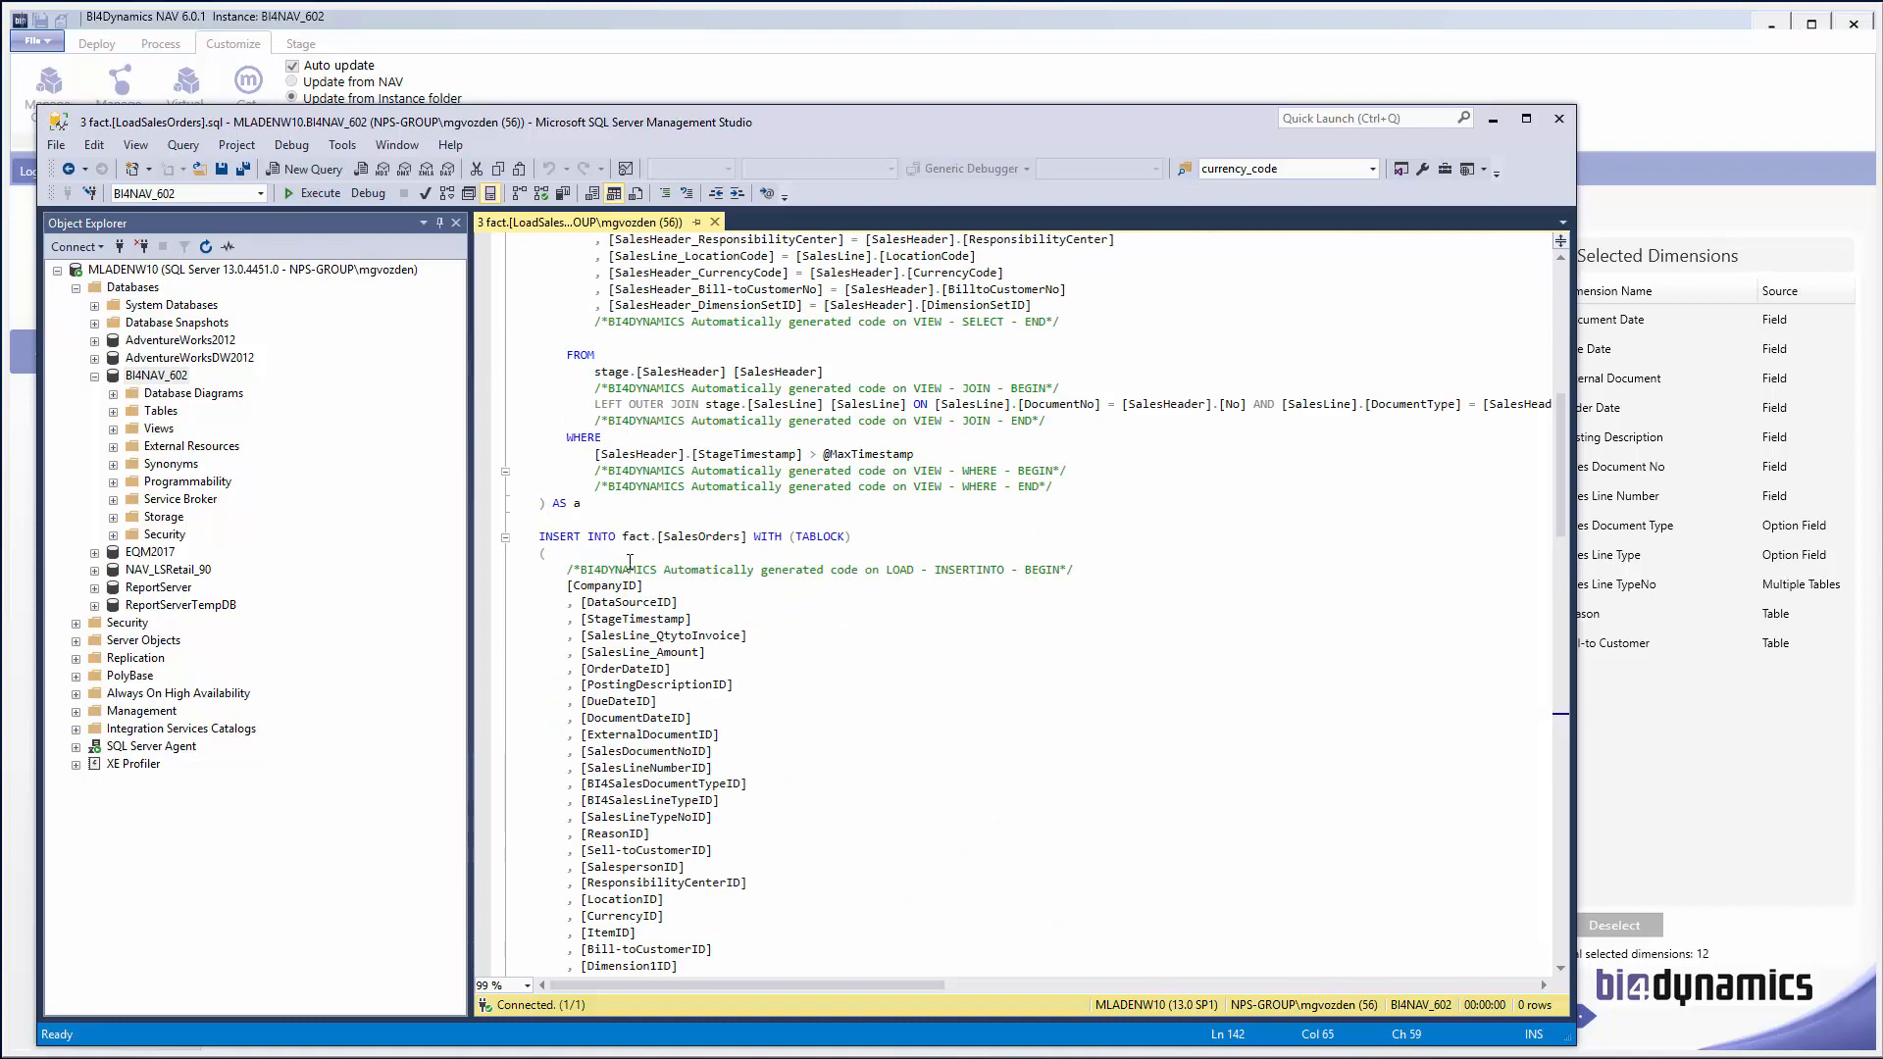
pyautogui.scroll(-13, 771, 569)
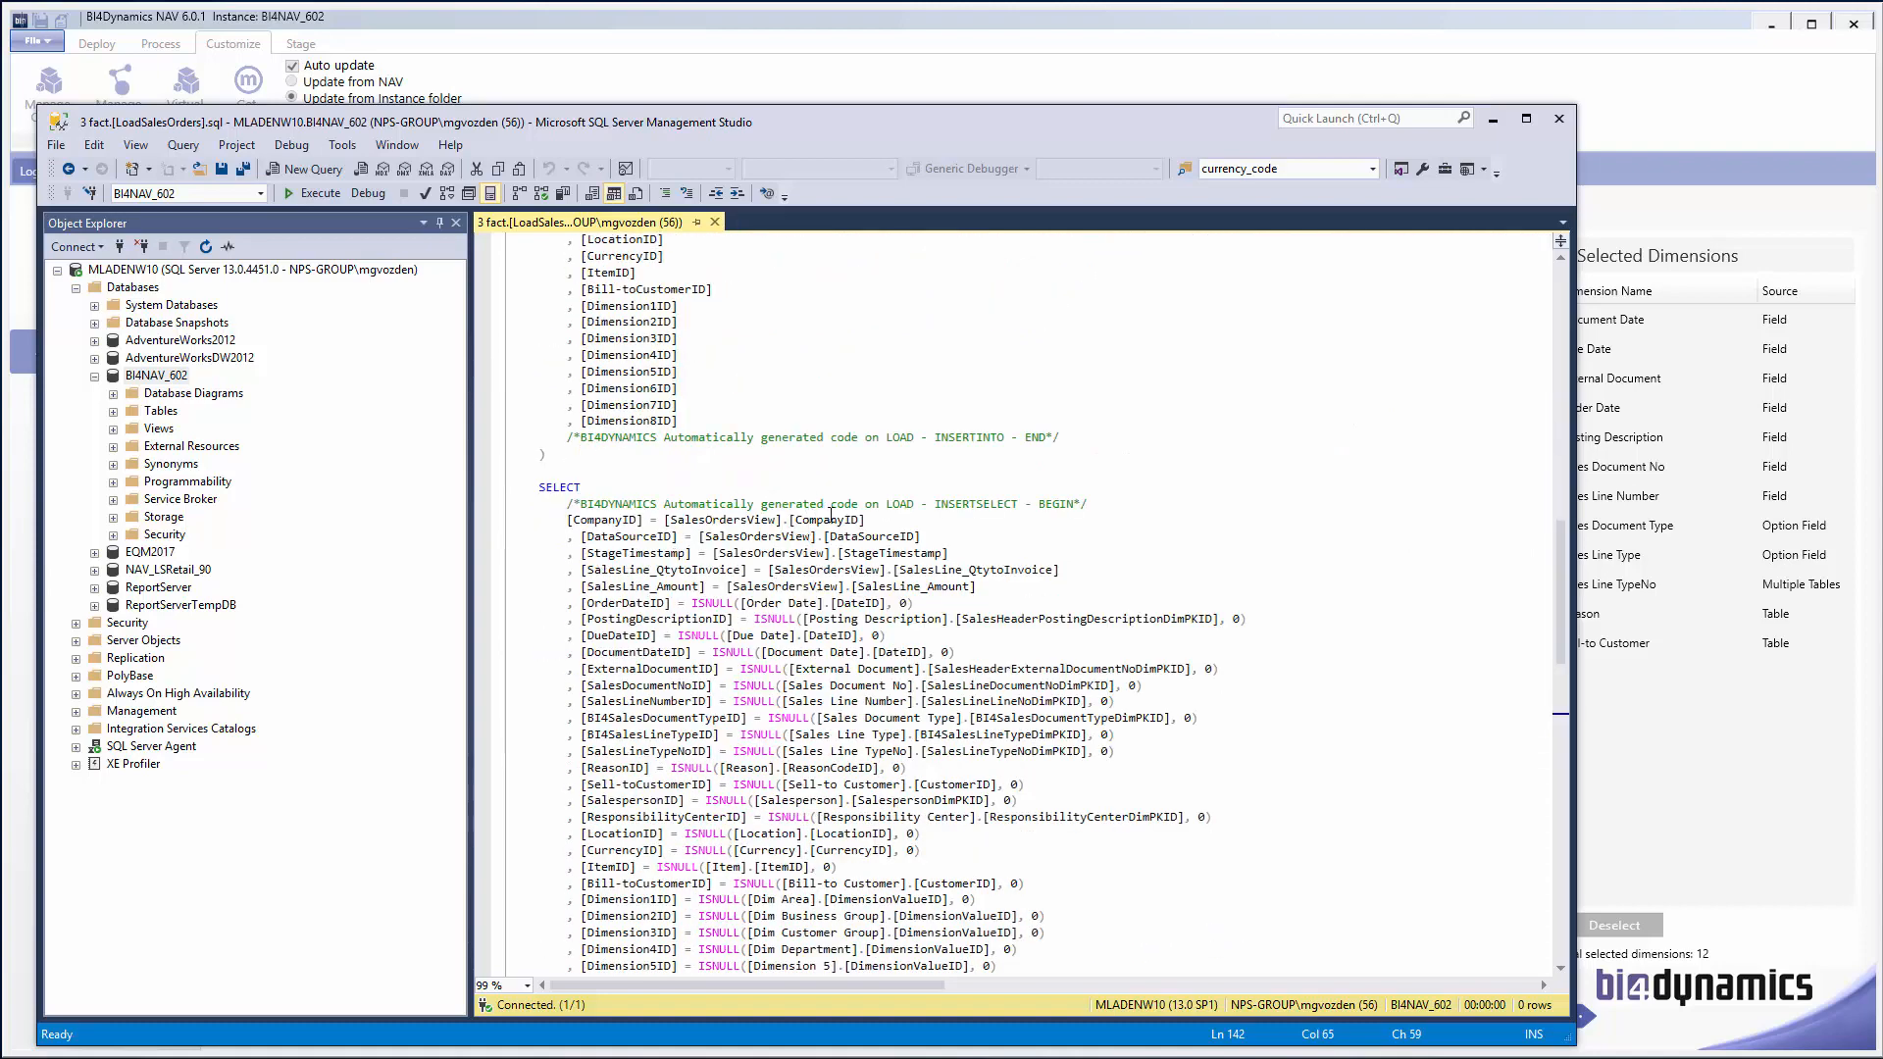
pyautogui.scroll(-10, 894, 615)
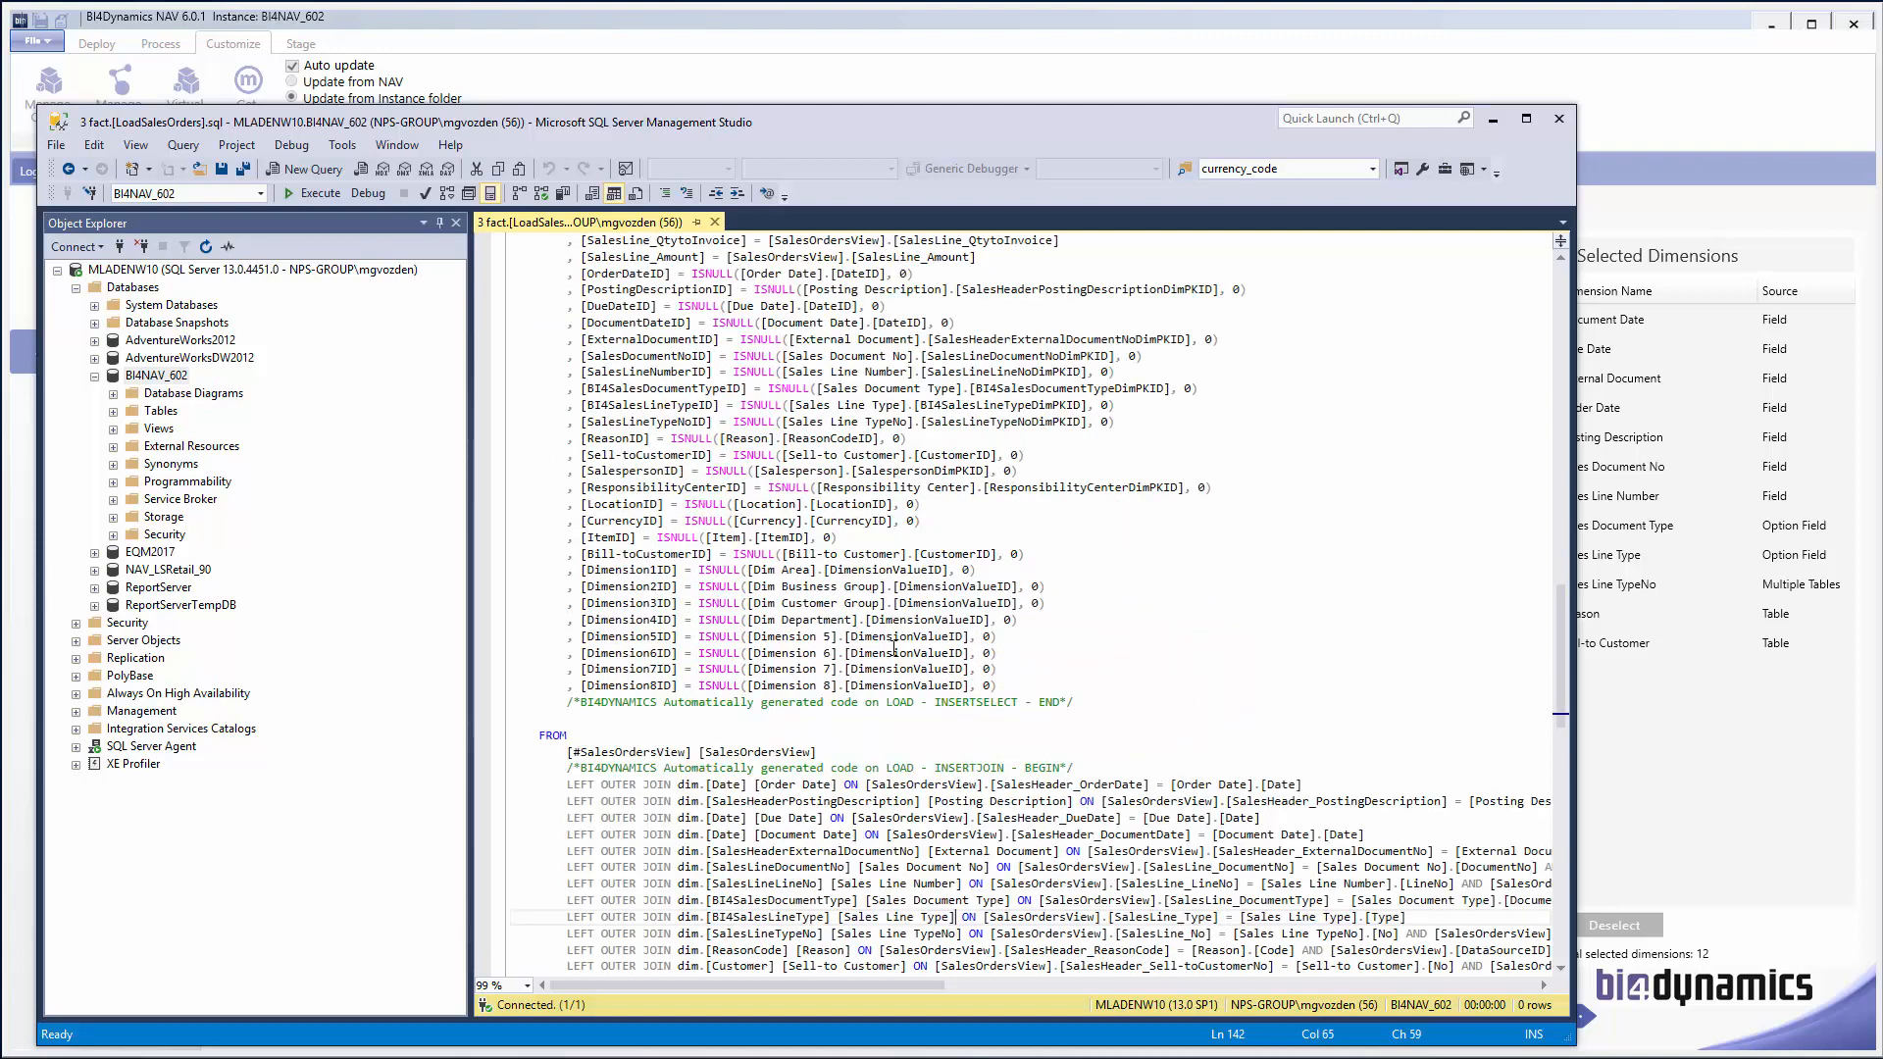
pyautogui.scroll(-3, 969, 627)
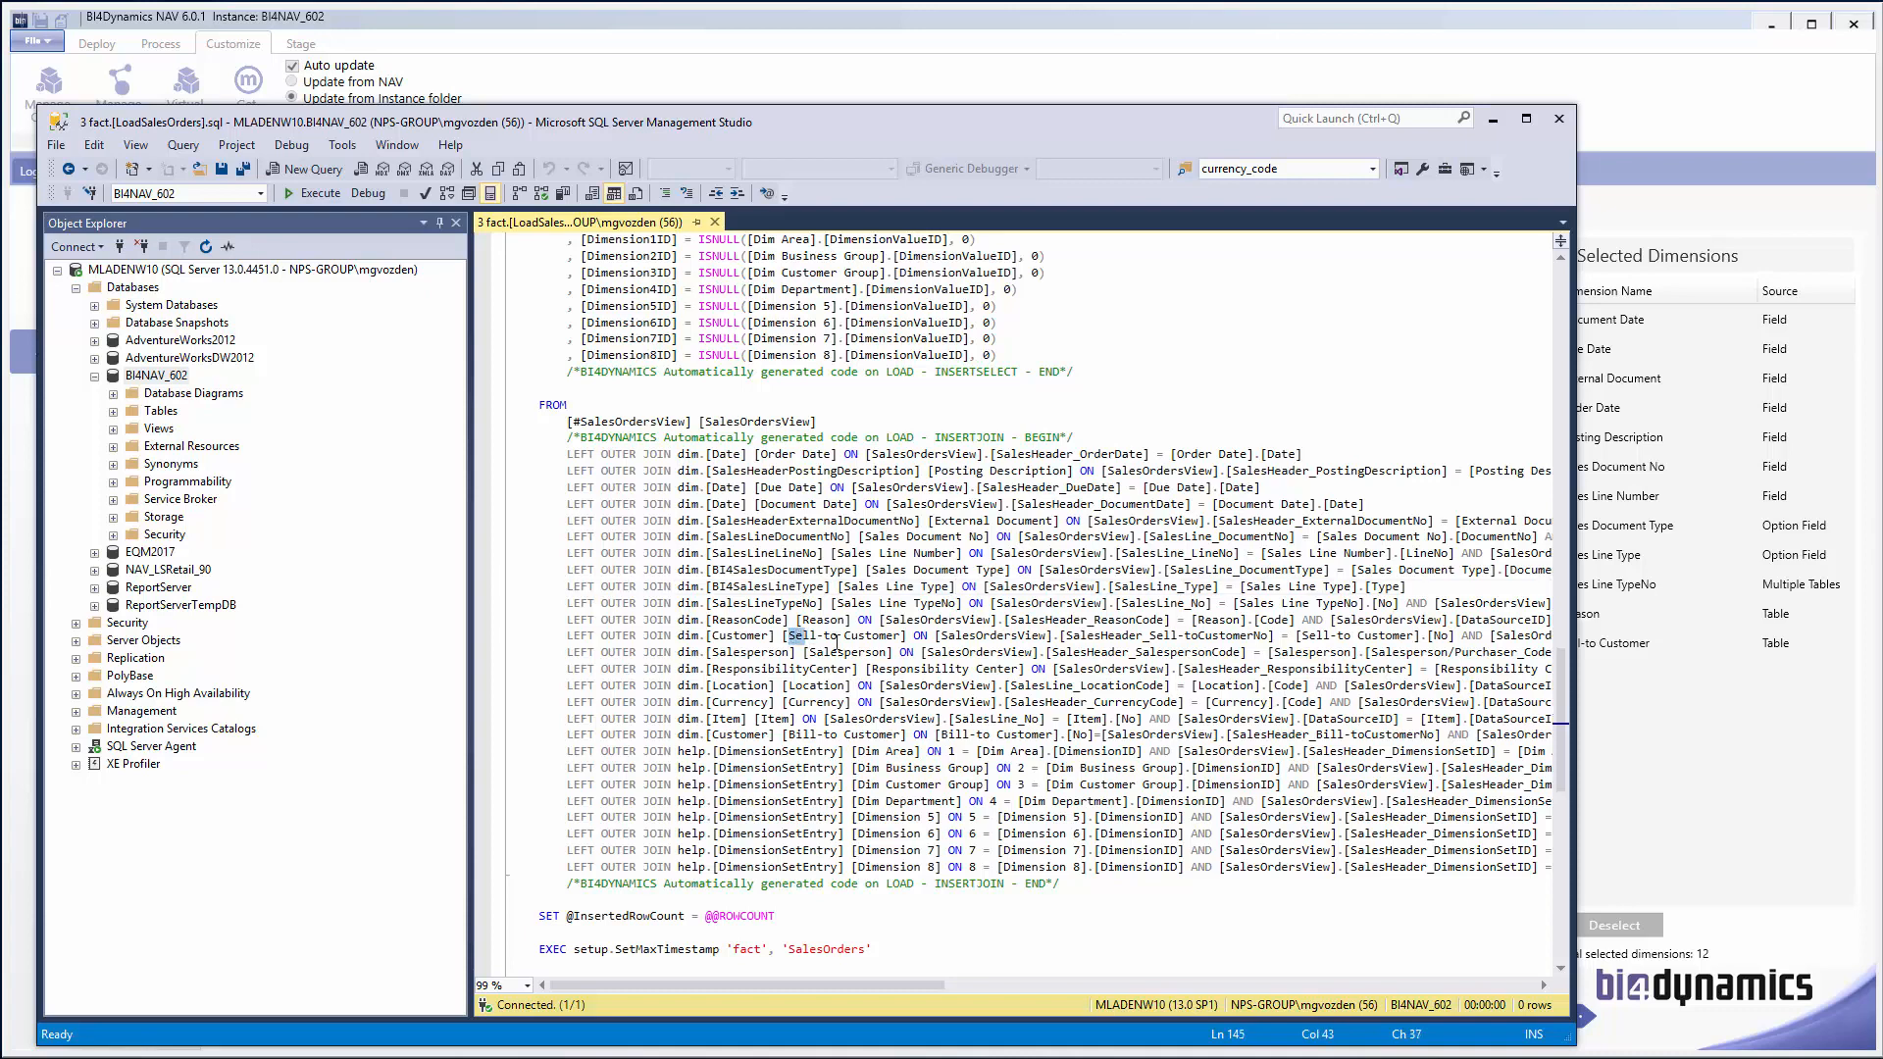
# Step: Compare the Sell-to Customer and Bill-to Customer aliases in the script's joins, and examine the SalesOrdersView, DataSourceID and CompanyID conditions
pyautogui.moveTo(790, 637); pyautogui.dragTo(894, 637)
pyautogui.moveTo(783, 735); pyautogui.dragTo(900, 735)
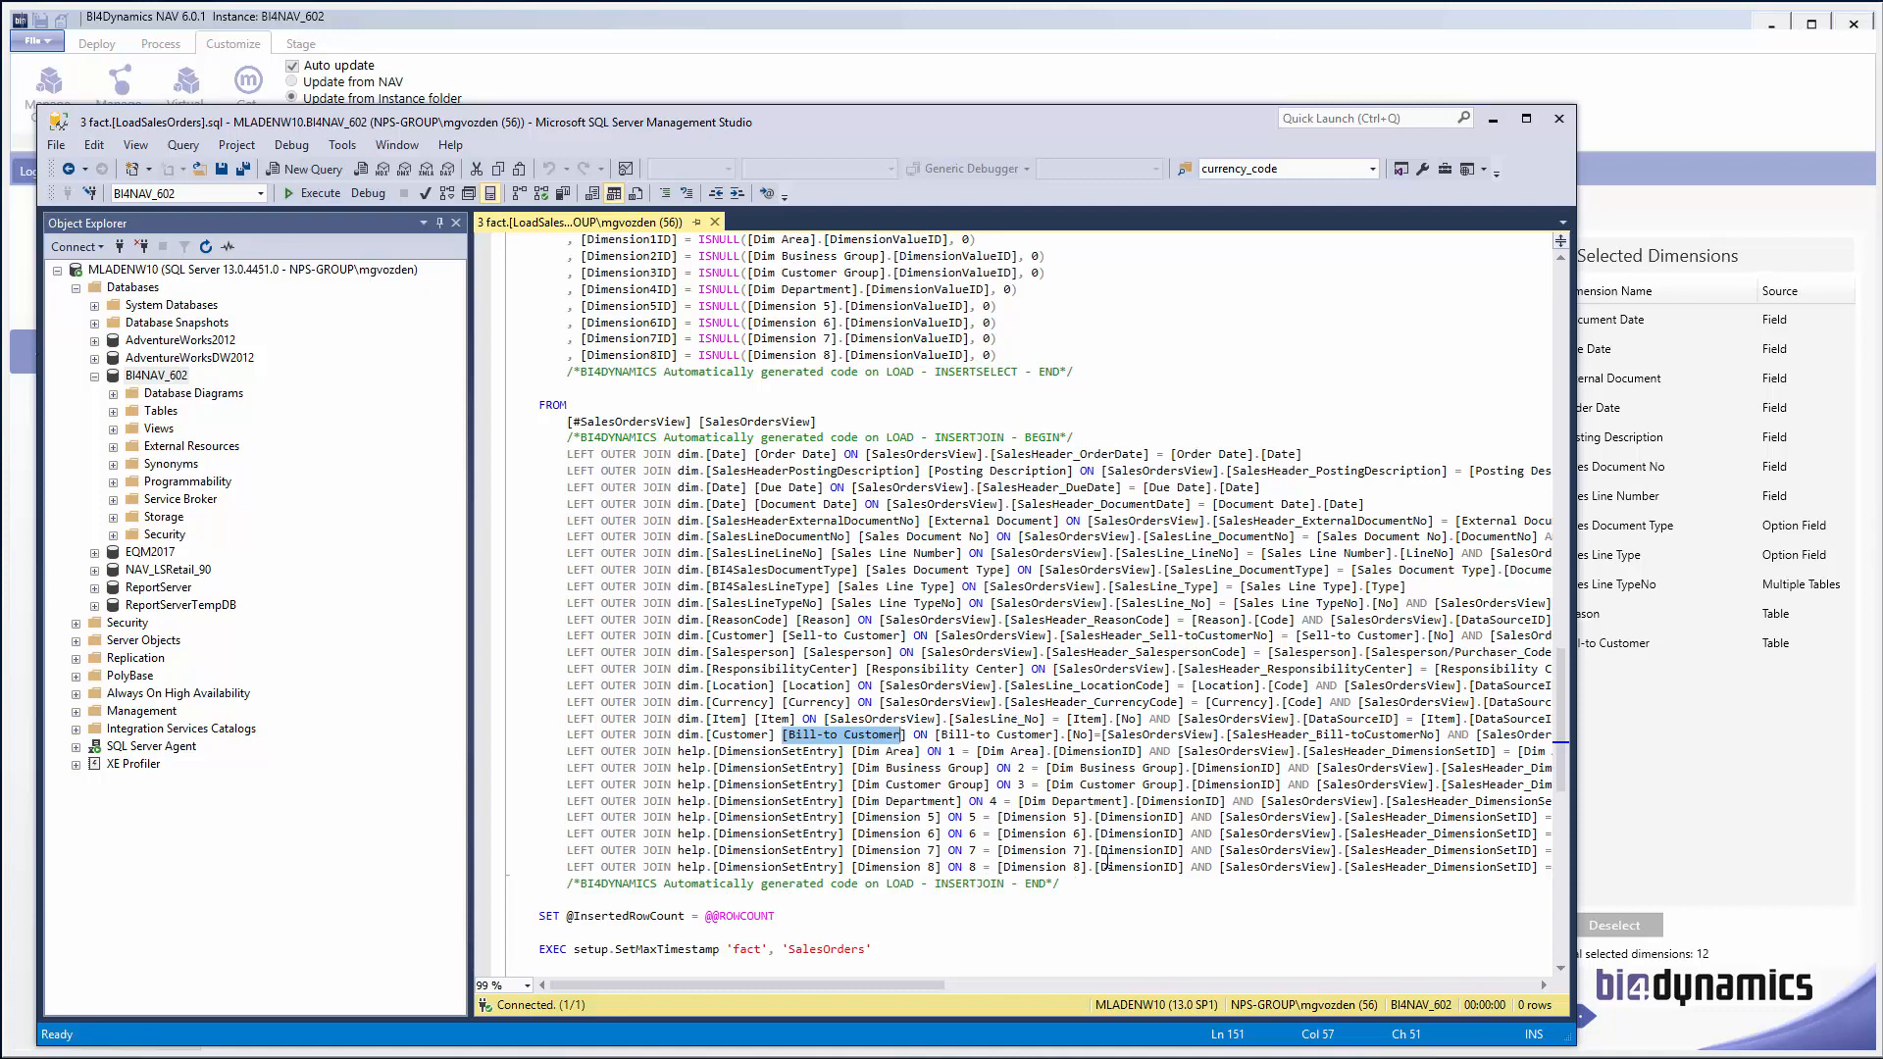
pyautogui.doubleClick(1226, 749)
pyautogui.doubleClick(1165, 735)
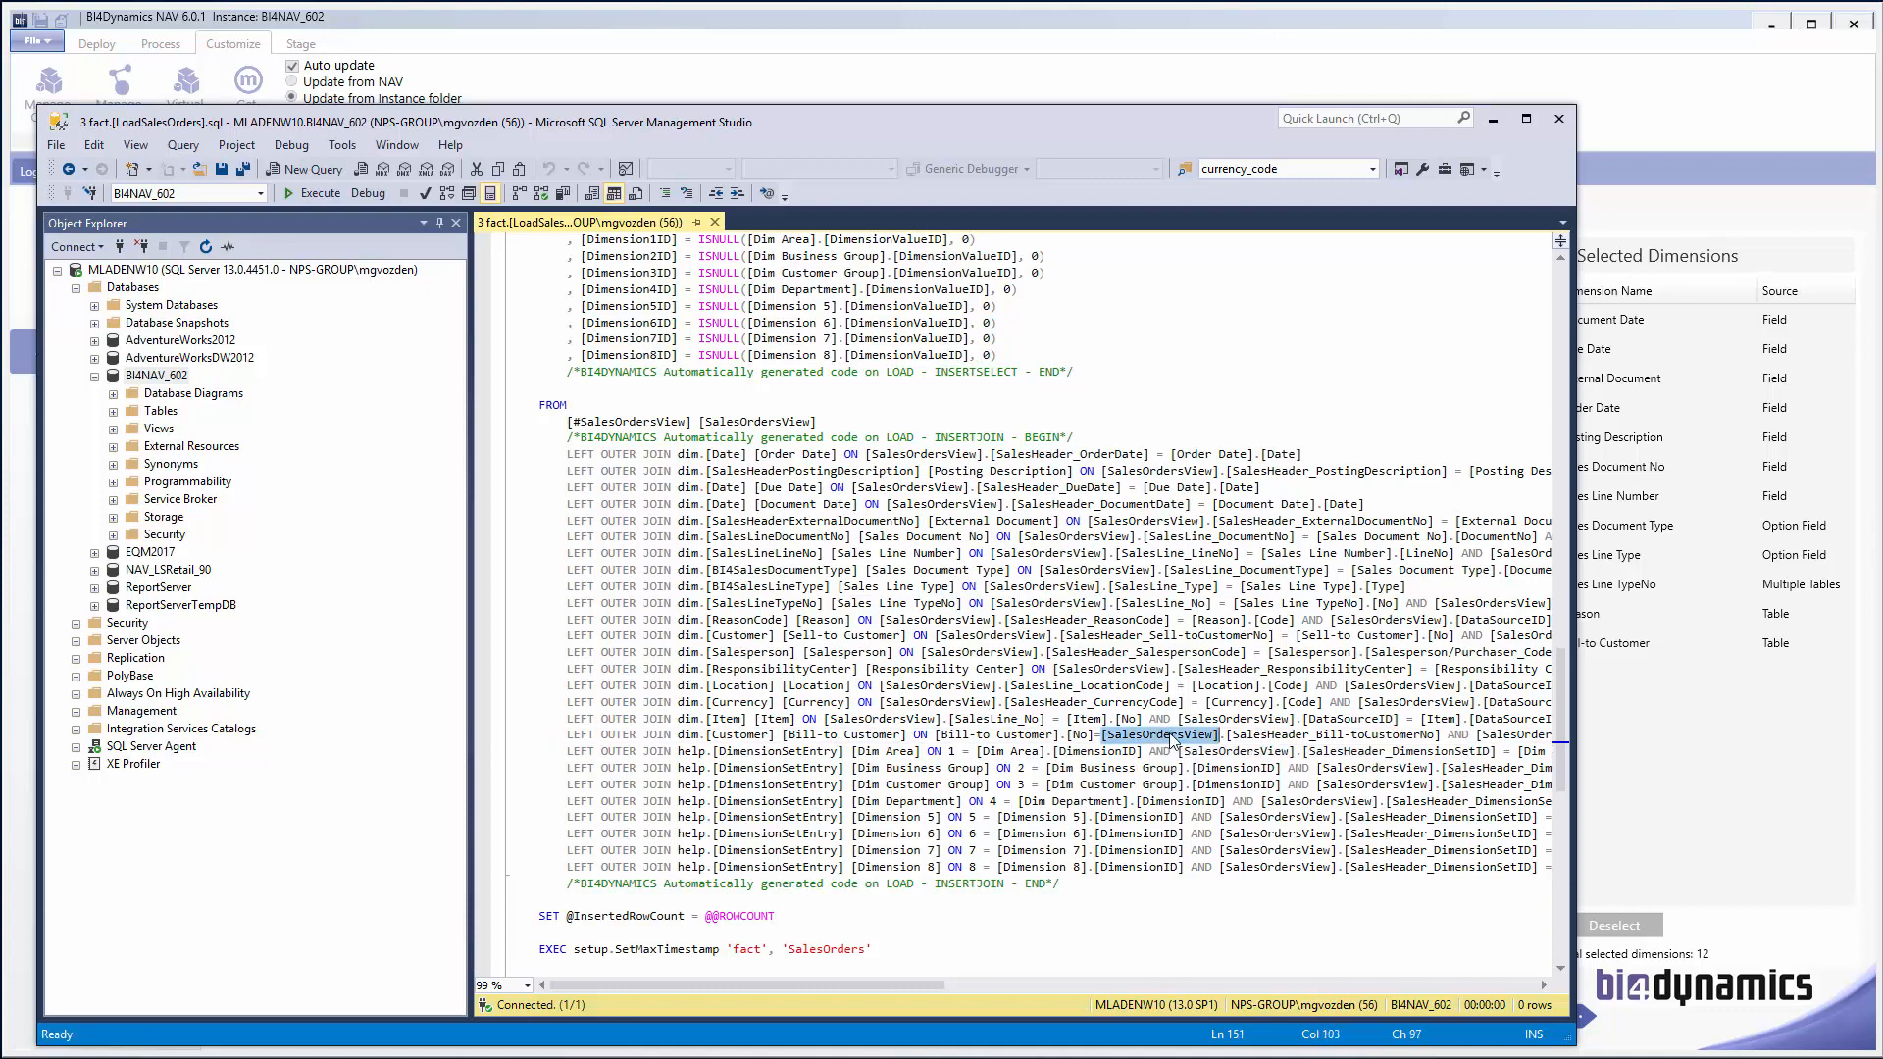
pyautogui.doubleClick(1219, 724)
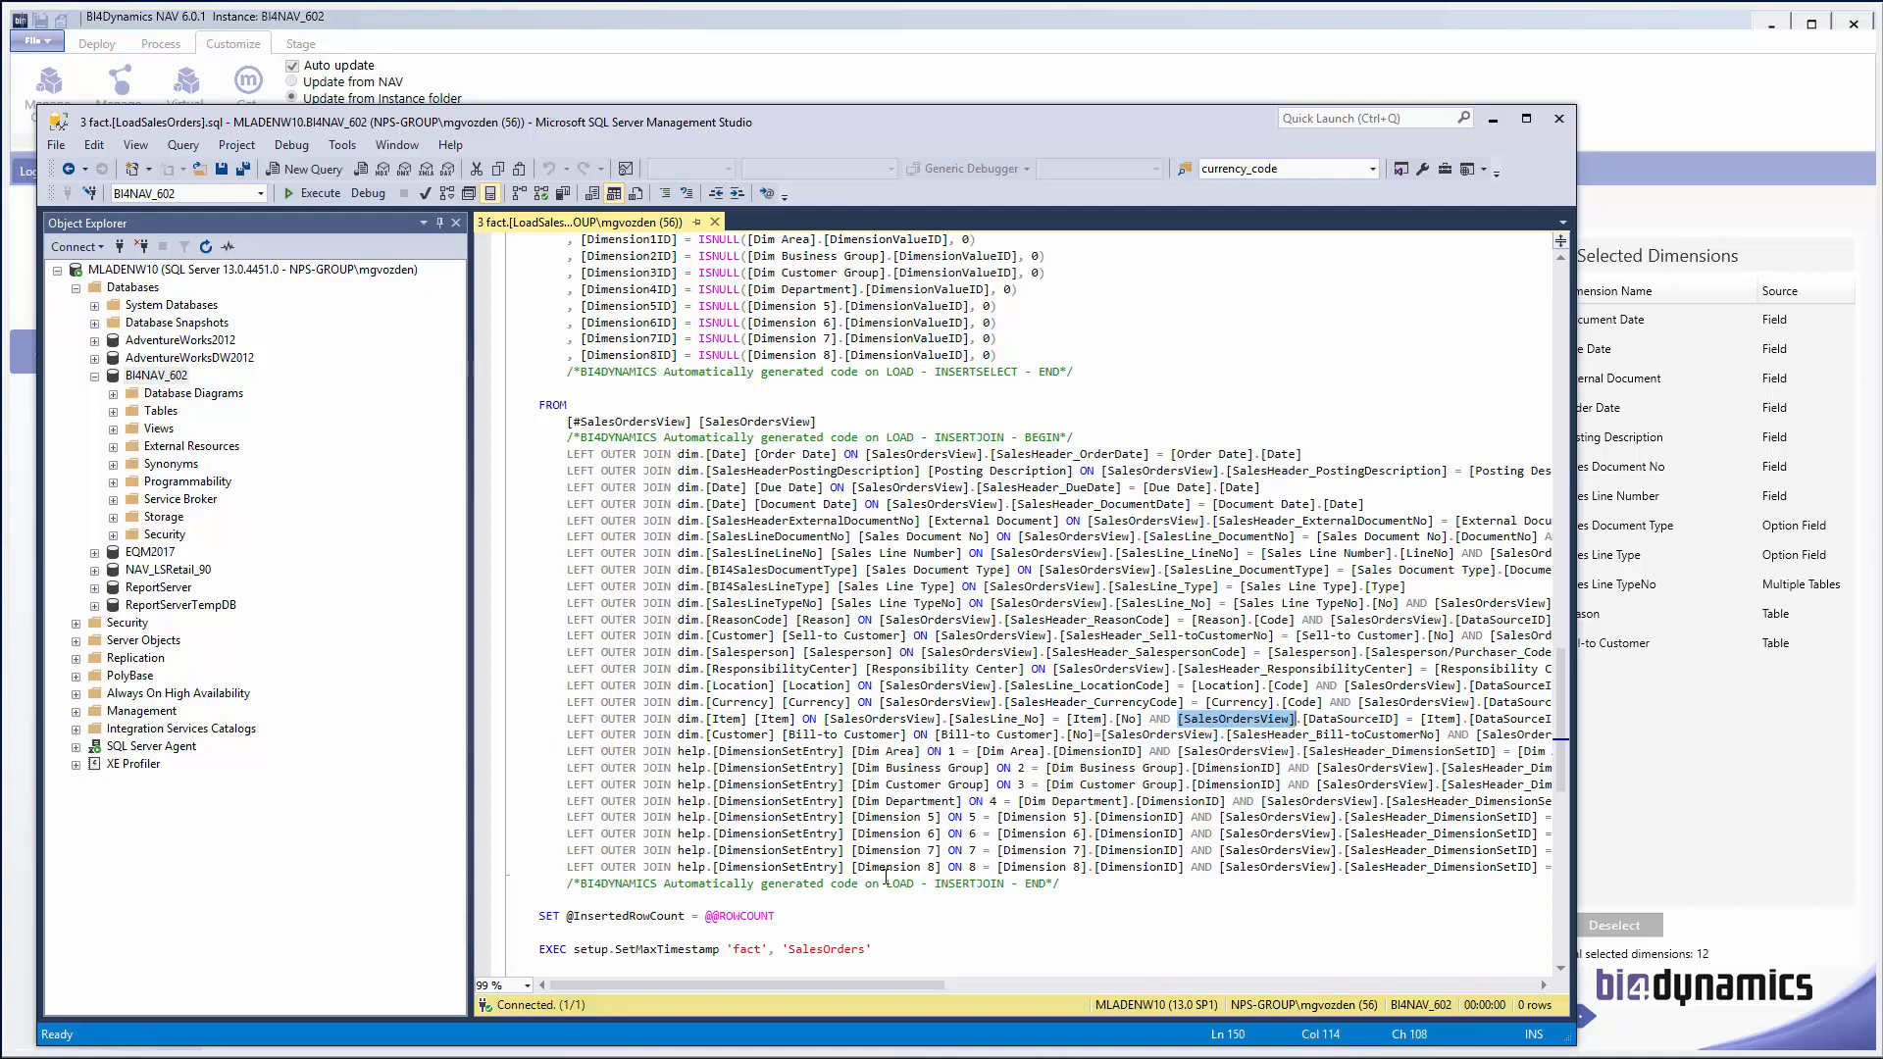
pyautogui.moveTo(825, 983); pyautogui.dragTo(986, 981)
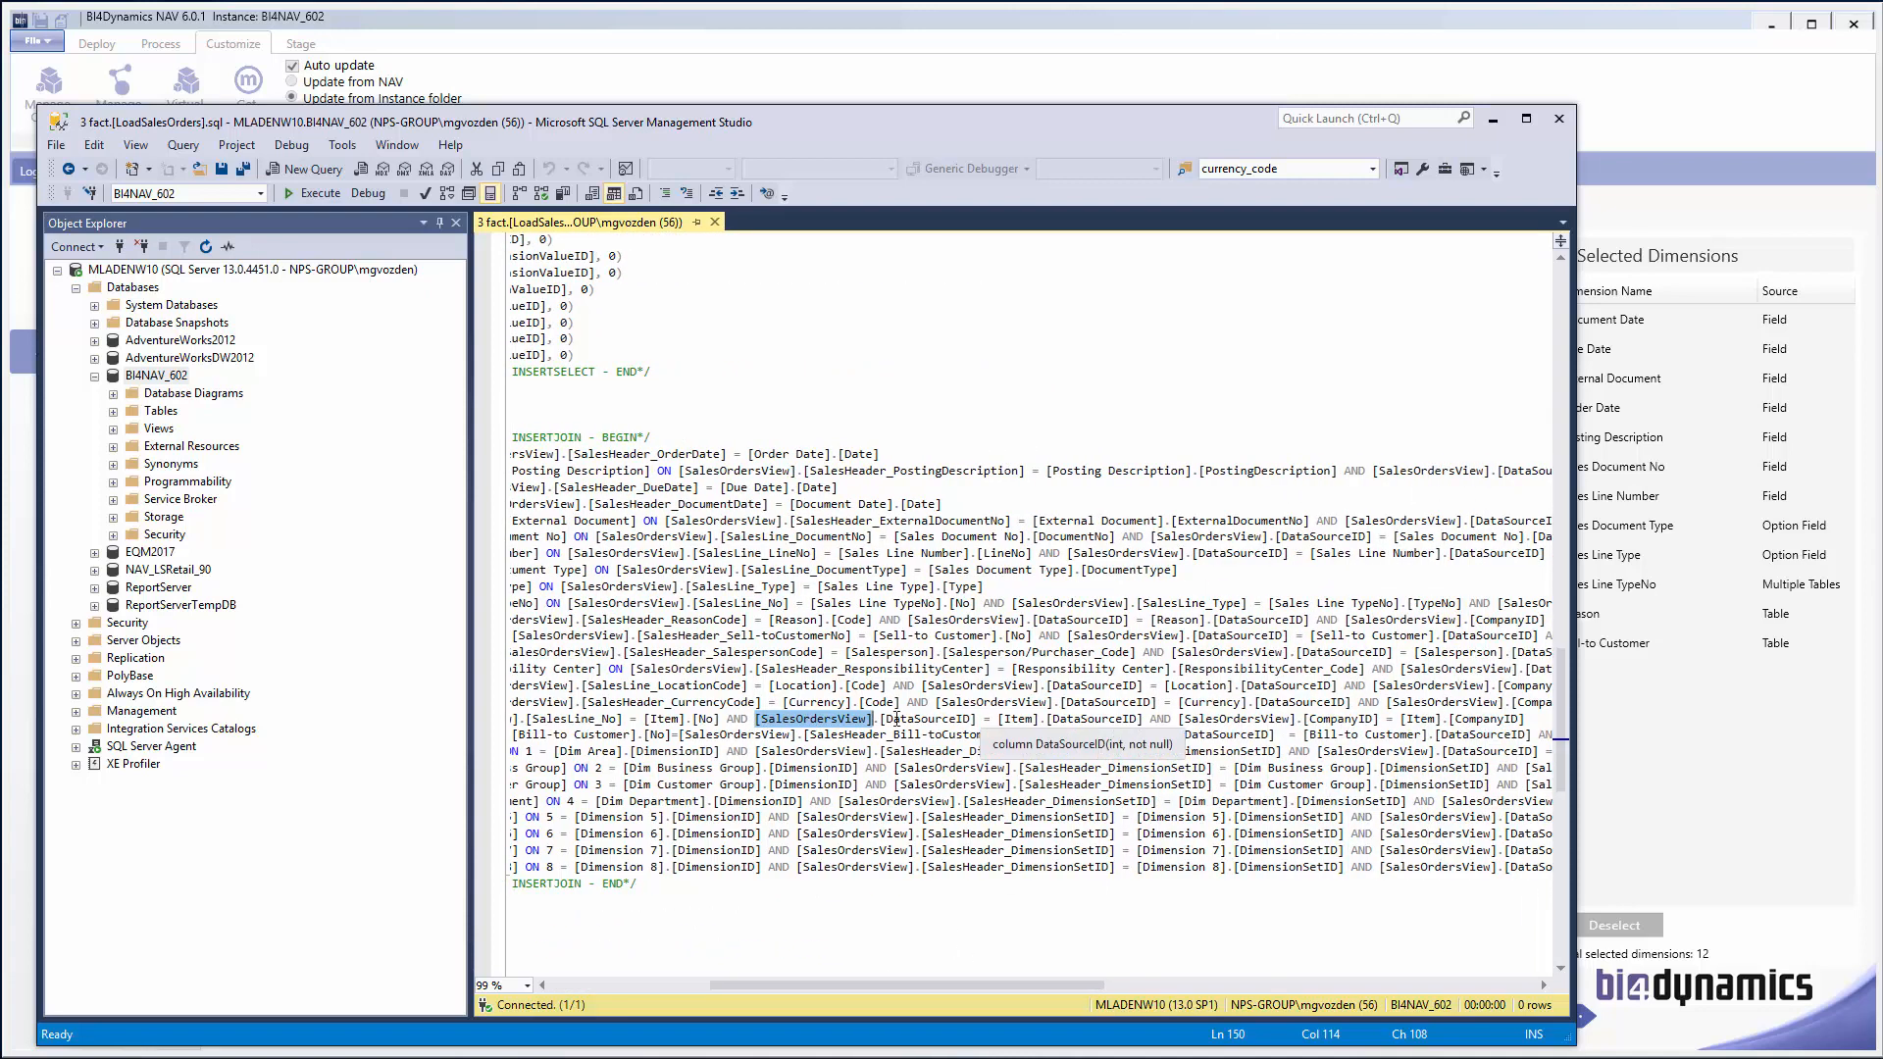
pyautogui.moveTo(1382, 730)
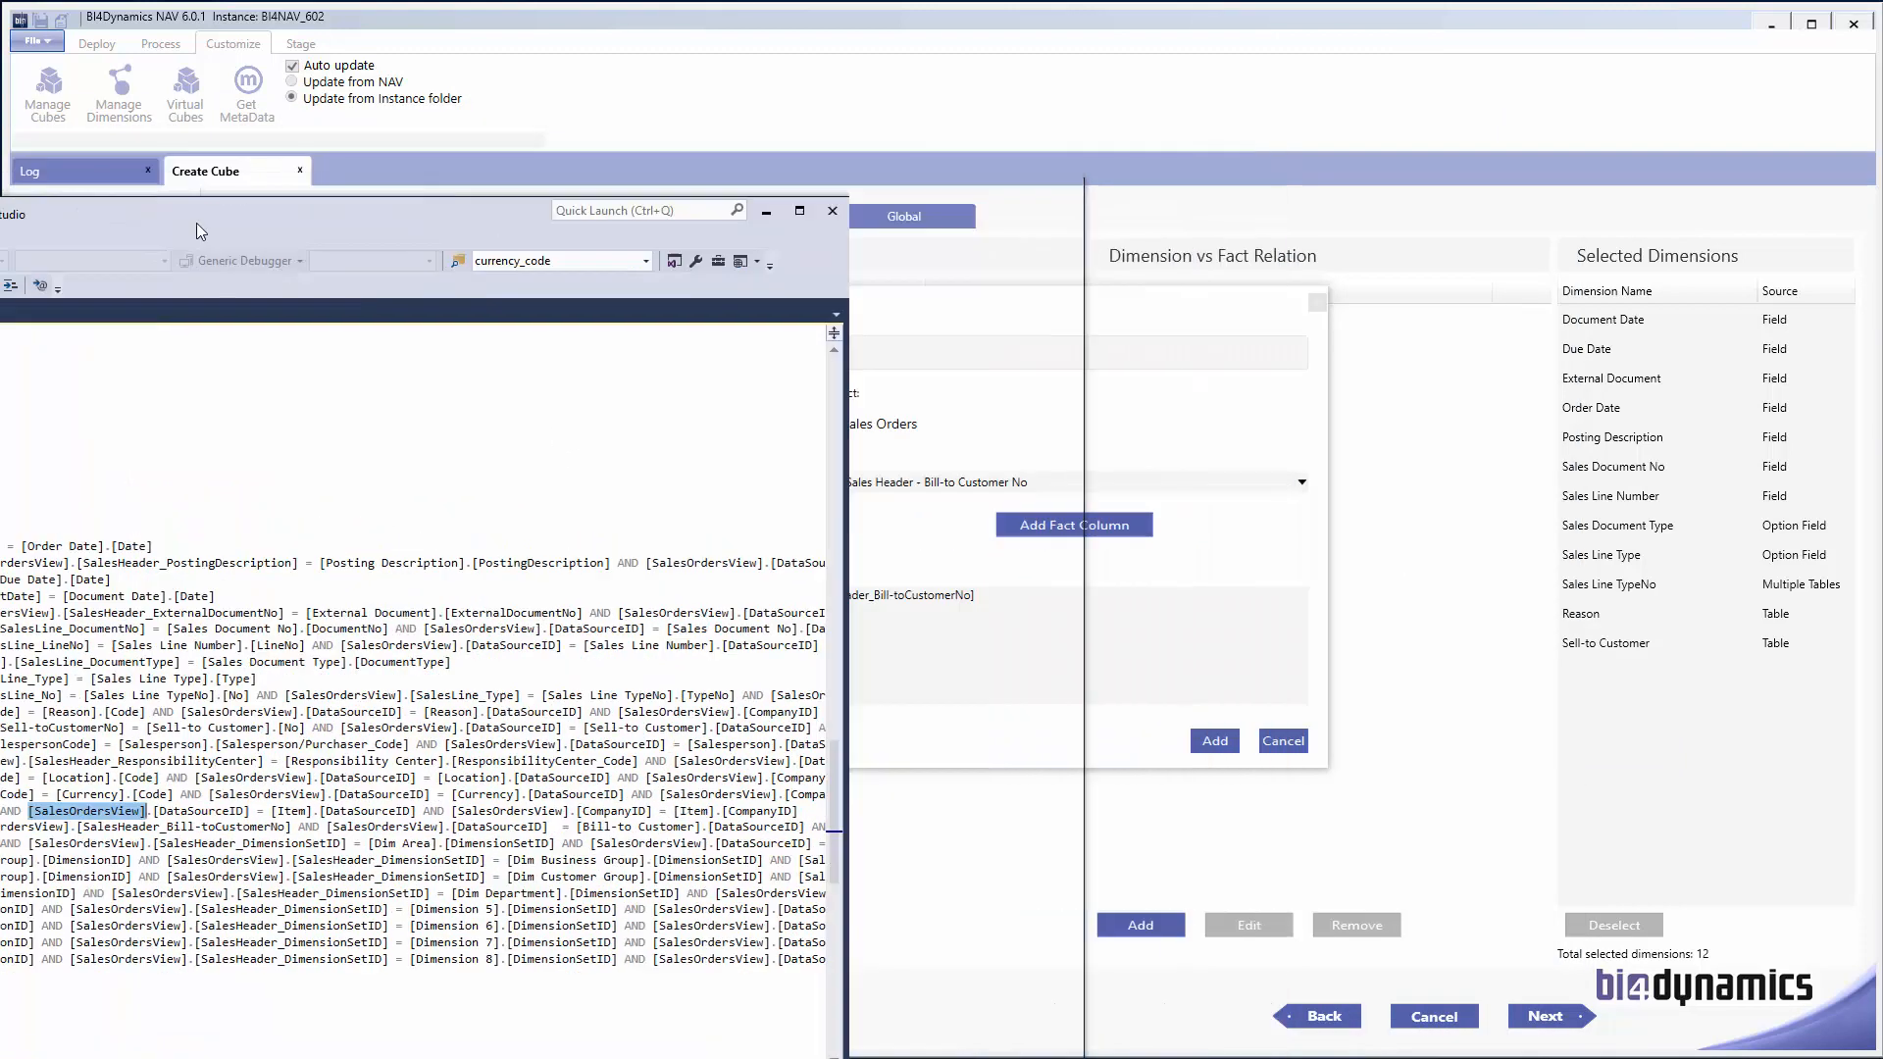
# Step: Return to BI4Dynamics NAV, add the prepared condition to Bill-to Customer, and select that dimension for the cube
pyautogui.click(1215, 742)
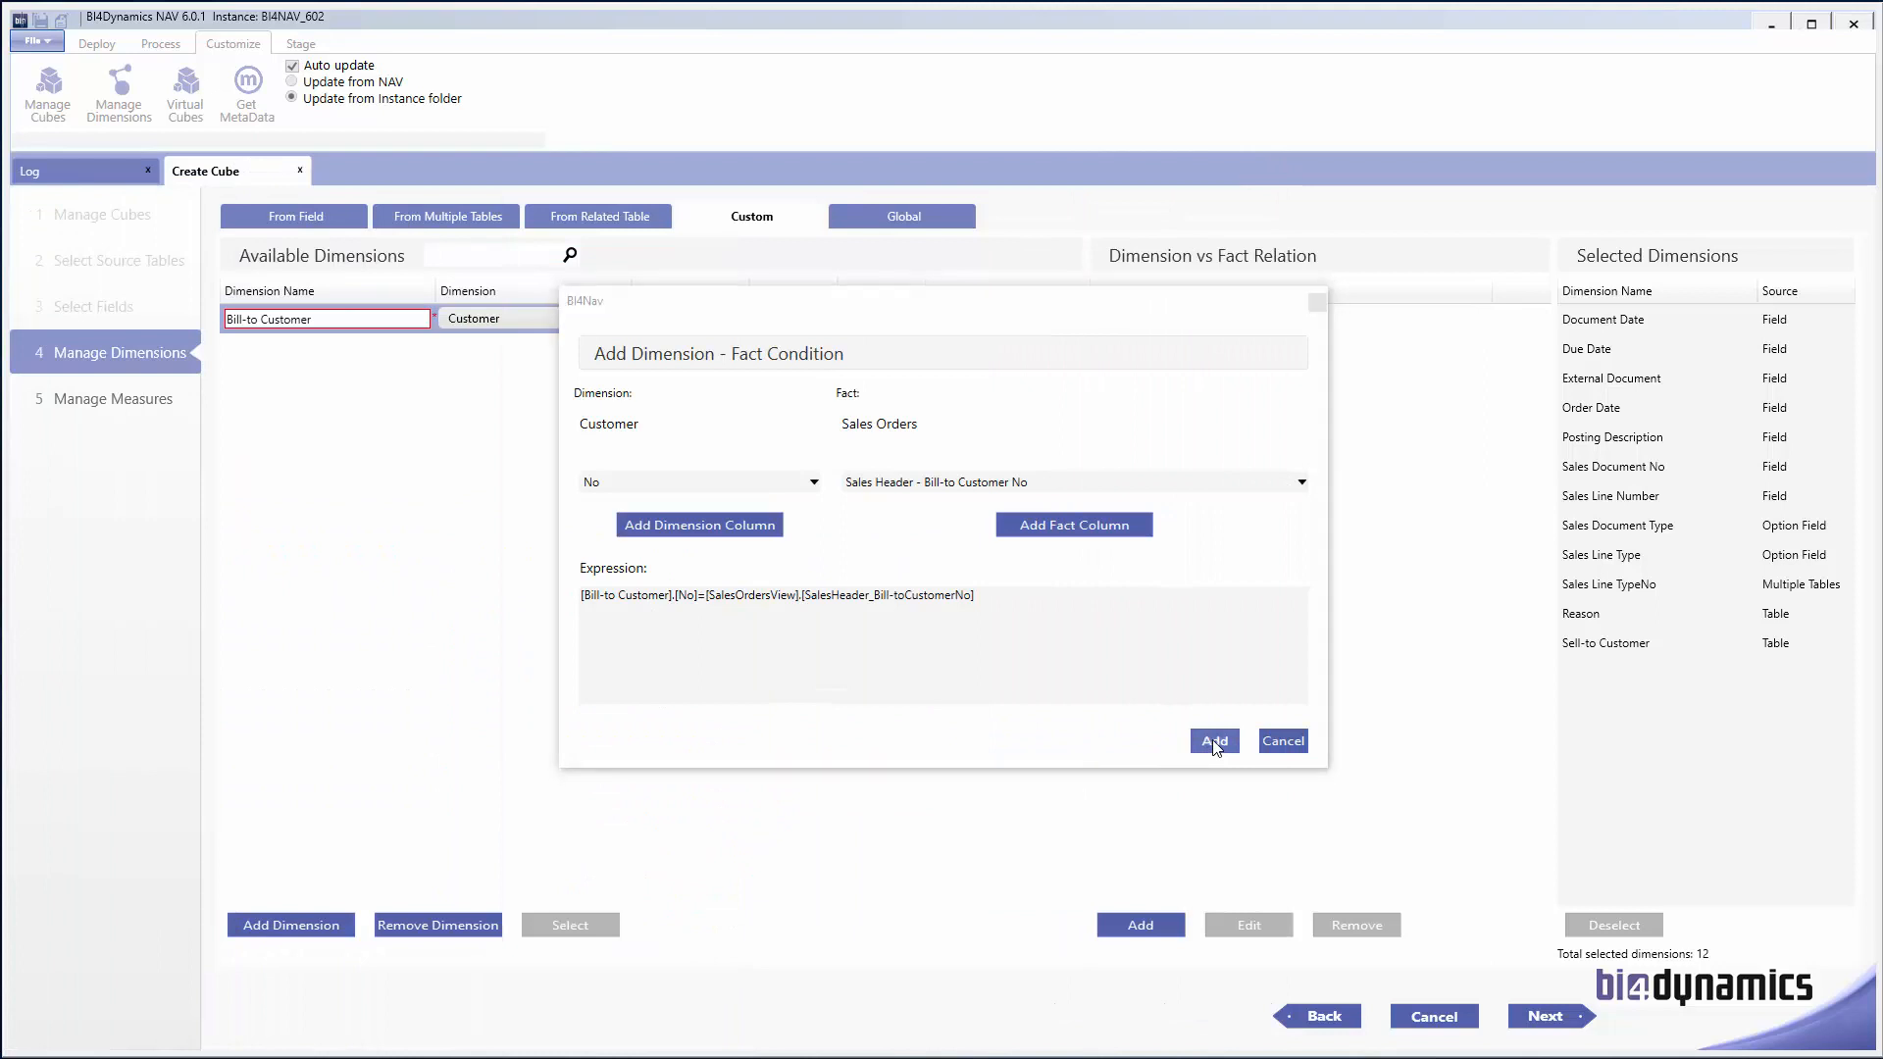
pyautogui.click(584, 931)
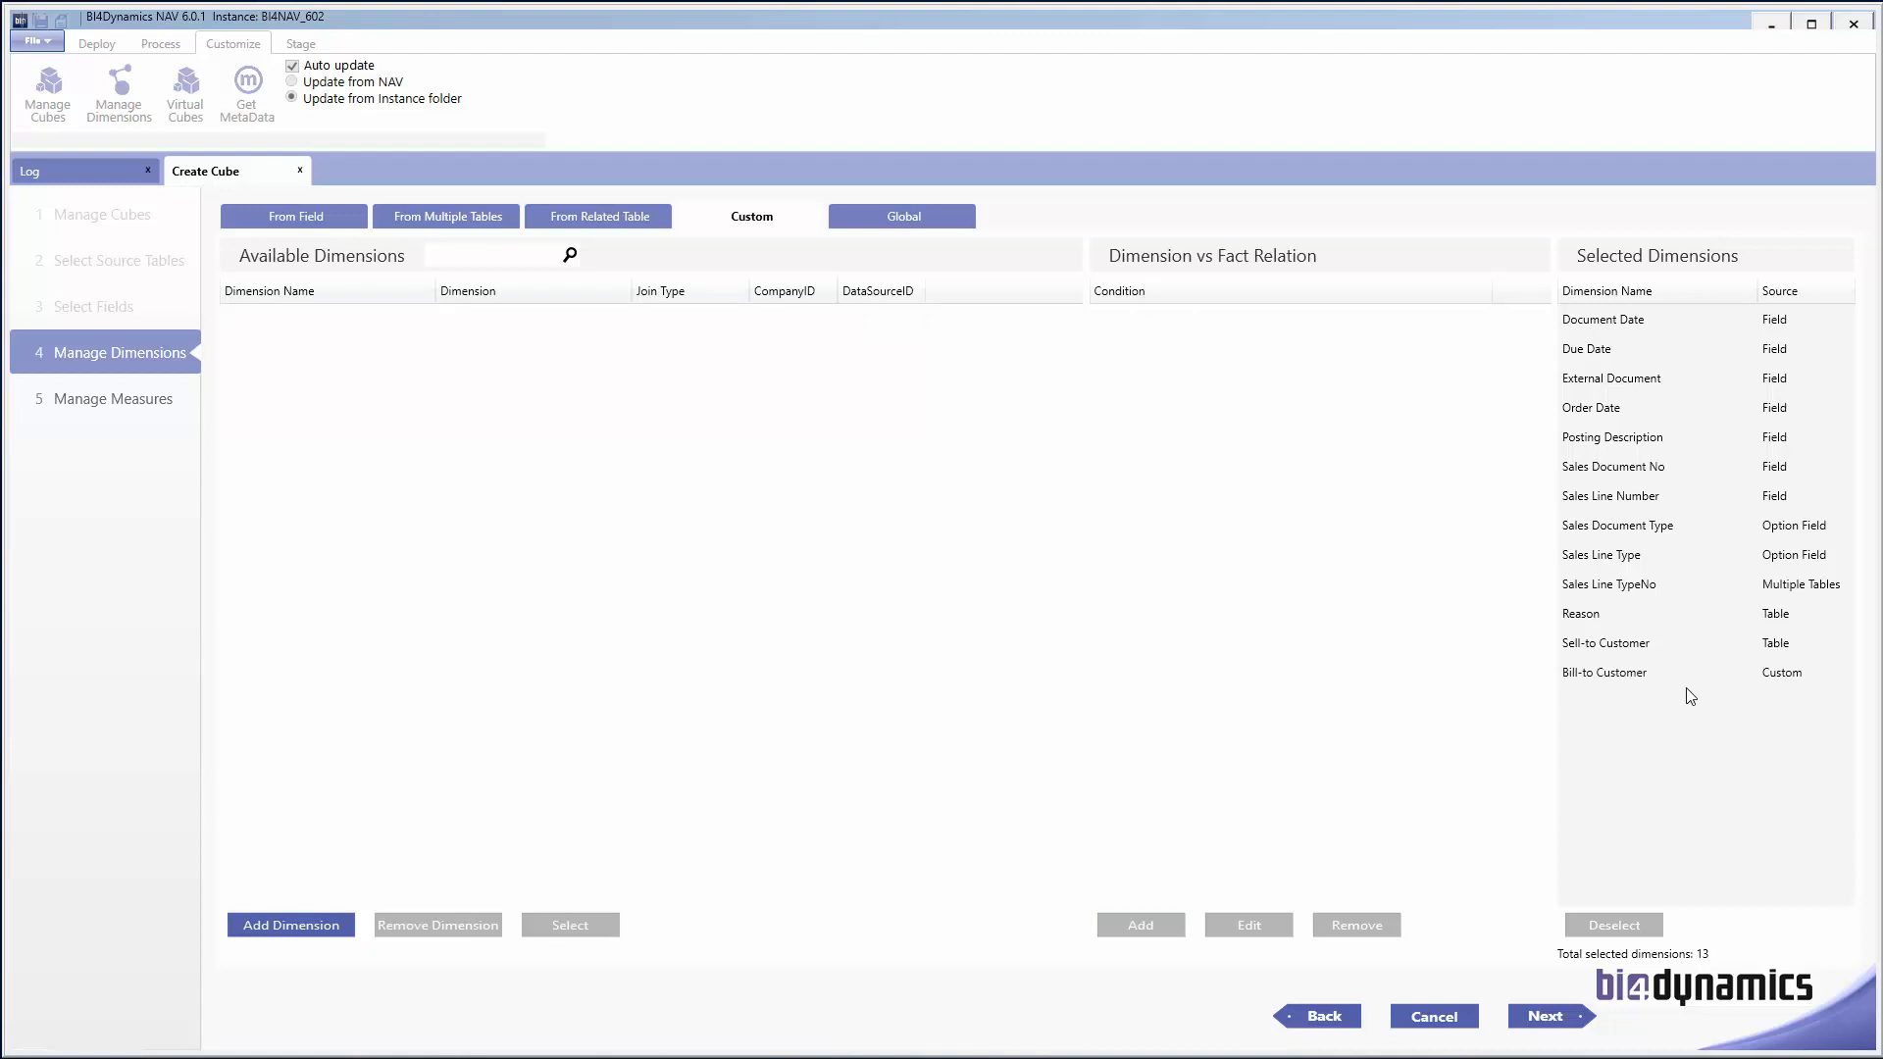
# Step: Deselect the Bill-to Customer dimension and rename it Customer among the available custom dimensions
pyautogui.click(1628, 674)
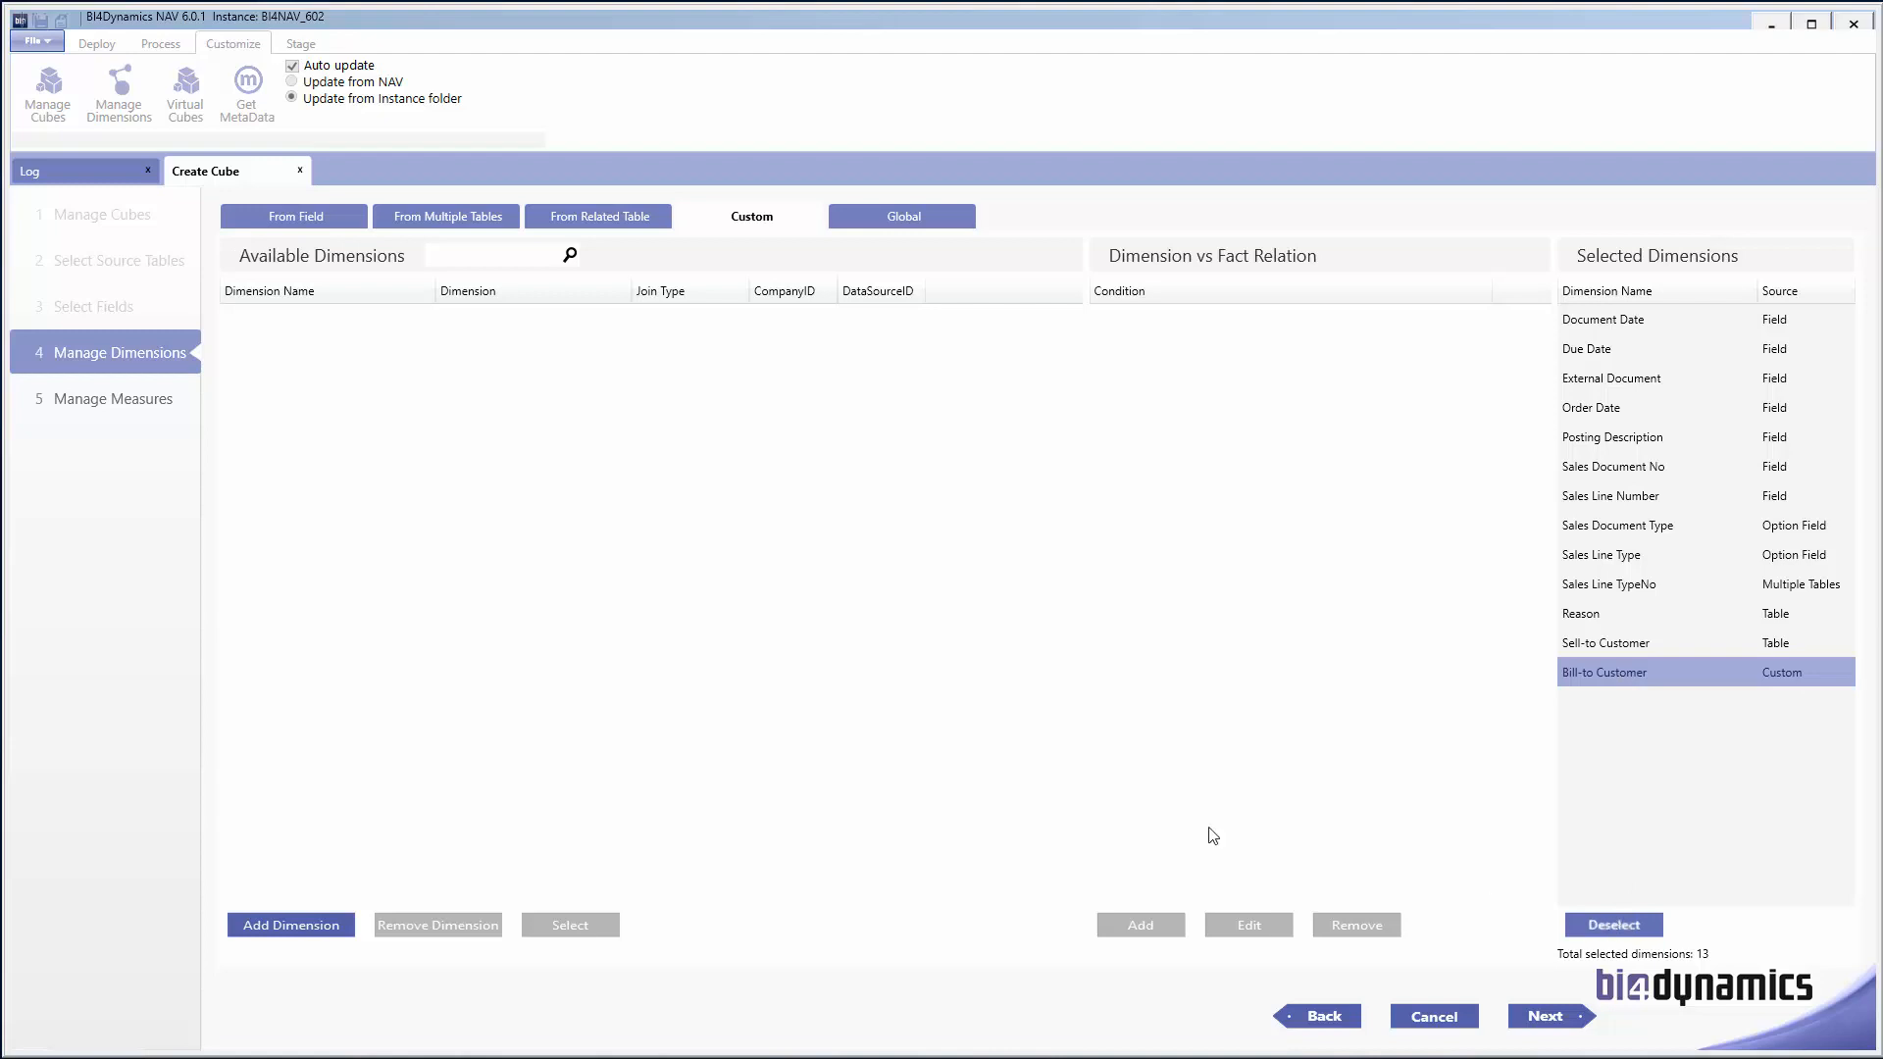
pyautogui.click(1620, 923)
pyautogui.click(270, 320)
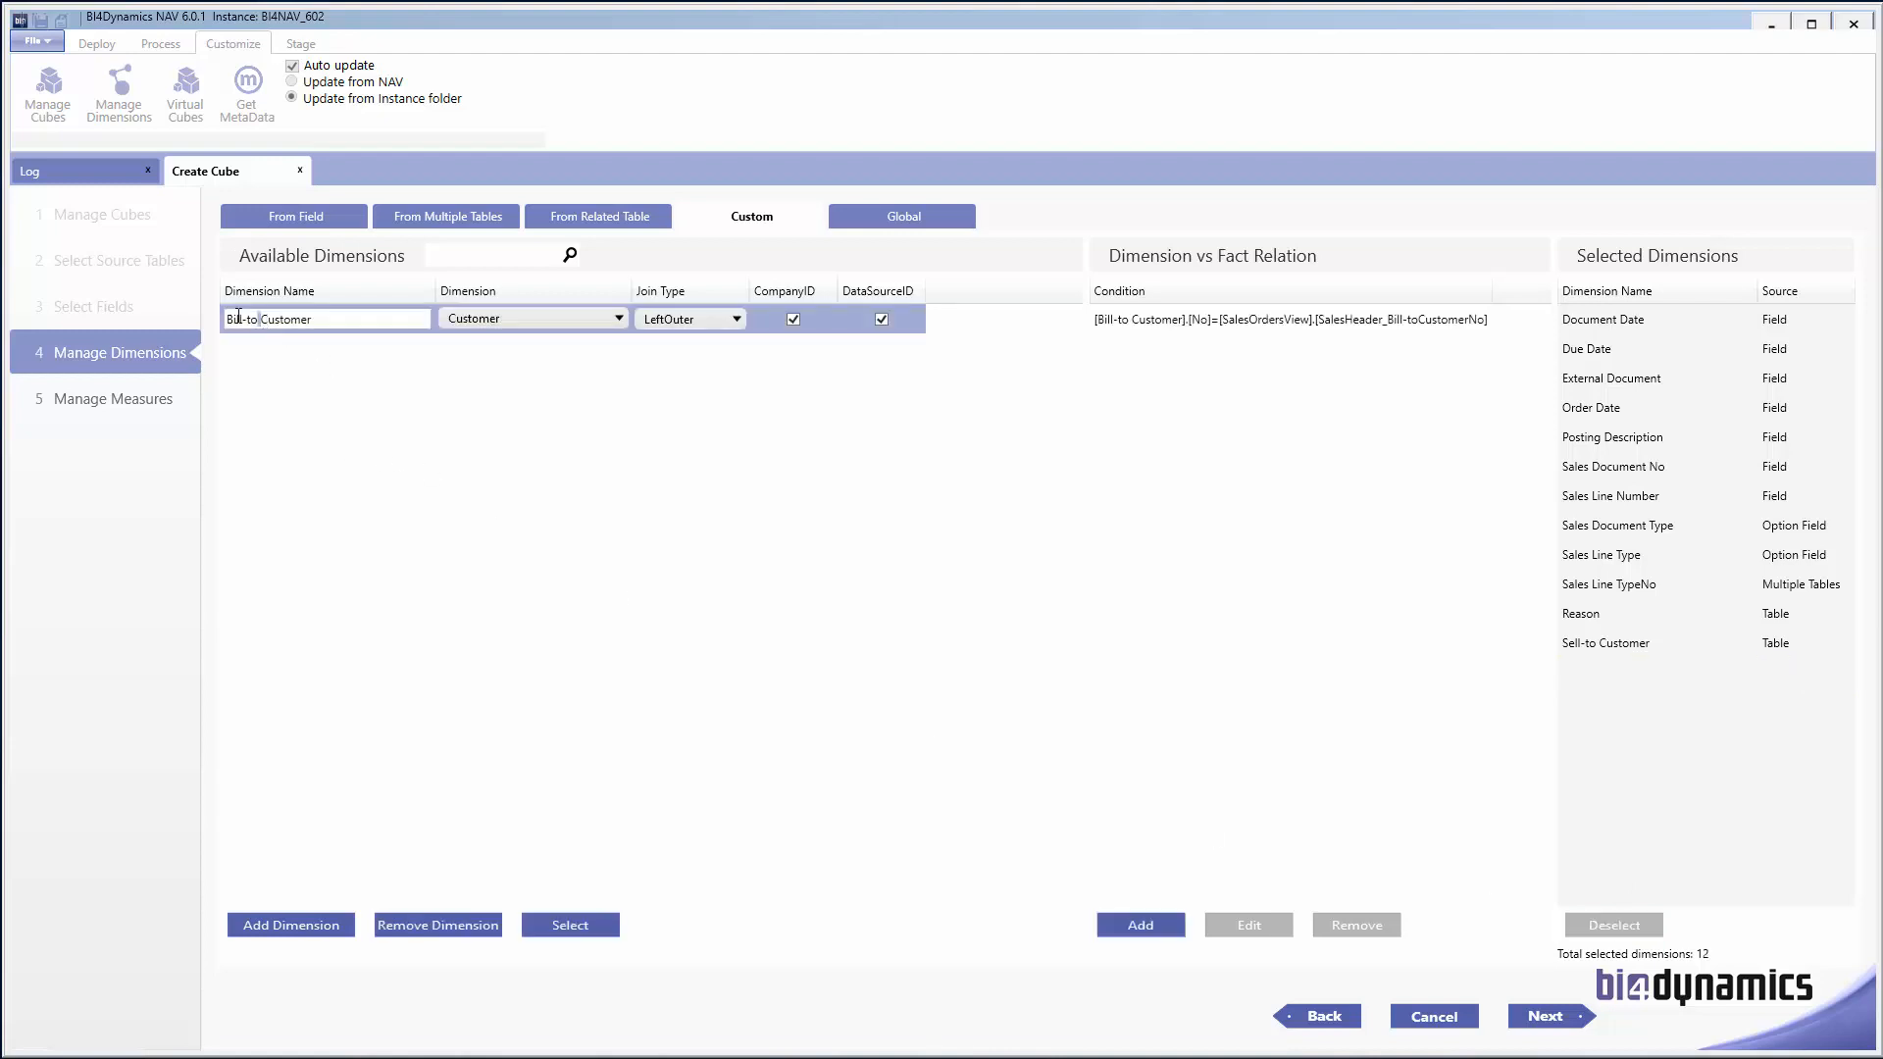
pyautogui.moveTo(261, 320); pyautogui.dragTo(206, 323)
pyautogui.press('BackSpace')
# Step: Replace the Customer dimension's condition with one equating its No column with the fact column Sales Header - Bill-to Customer No
pyautogui.click(1162, 320)
pyautogui.click(1341, 922)
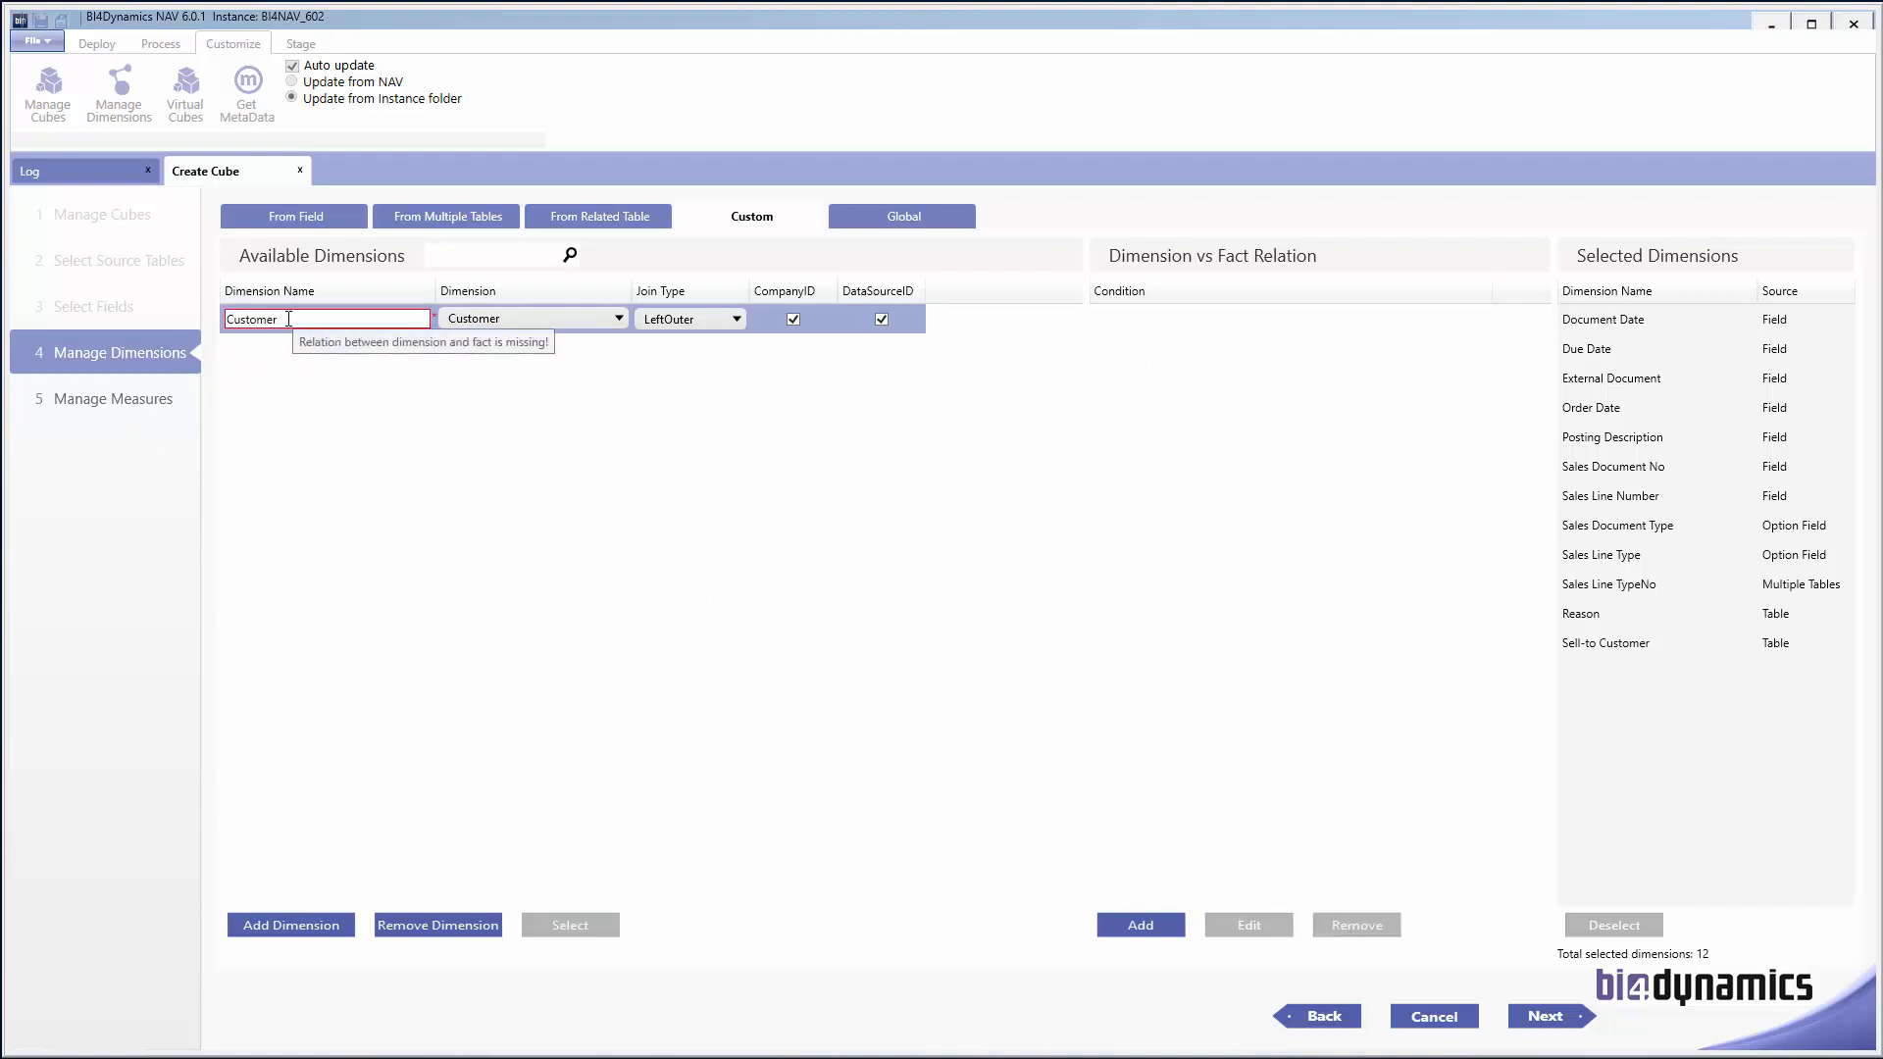
pyautogui.click(1135, 927)
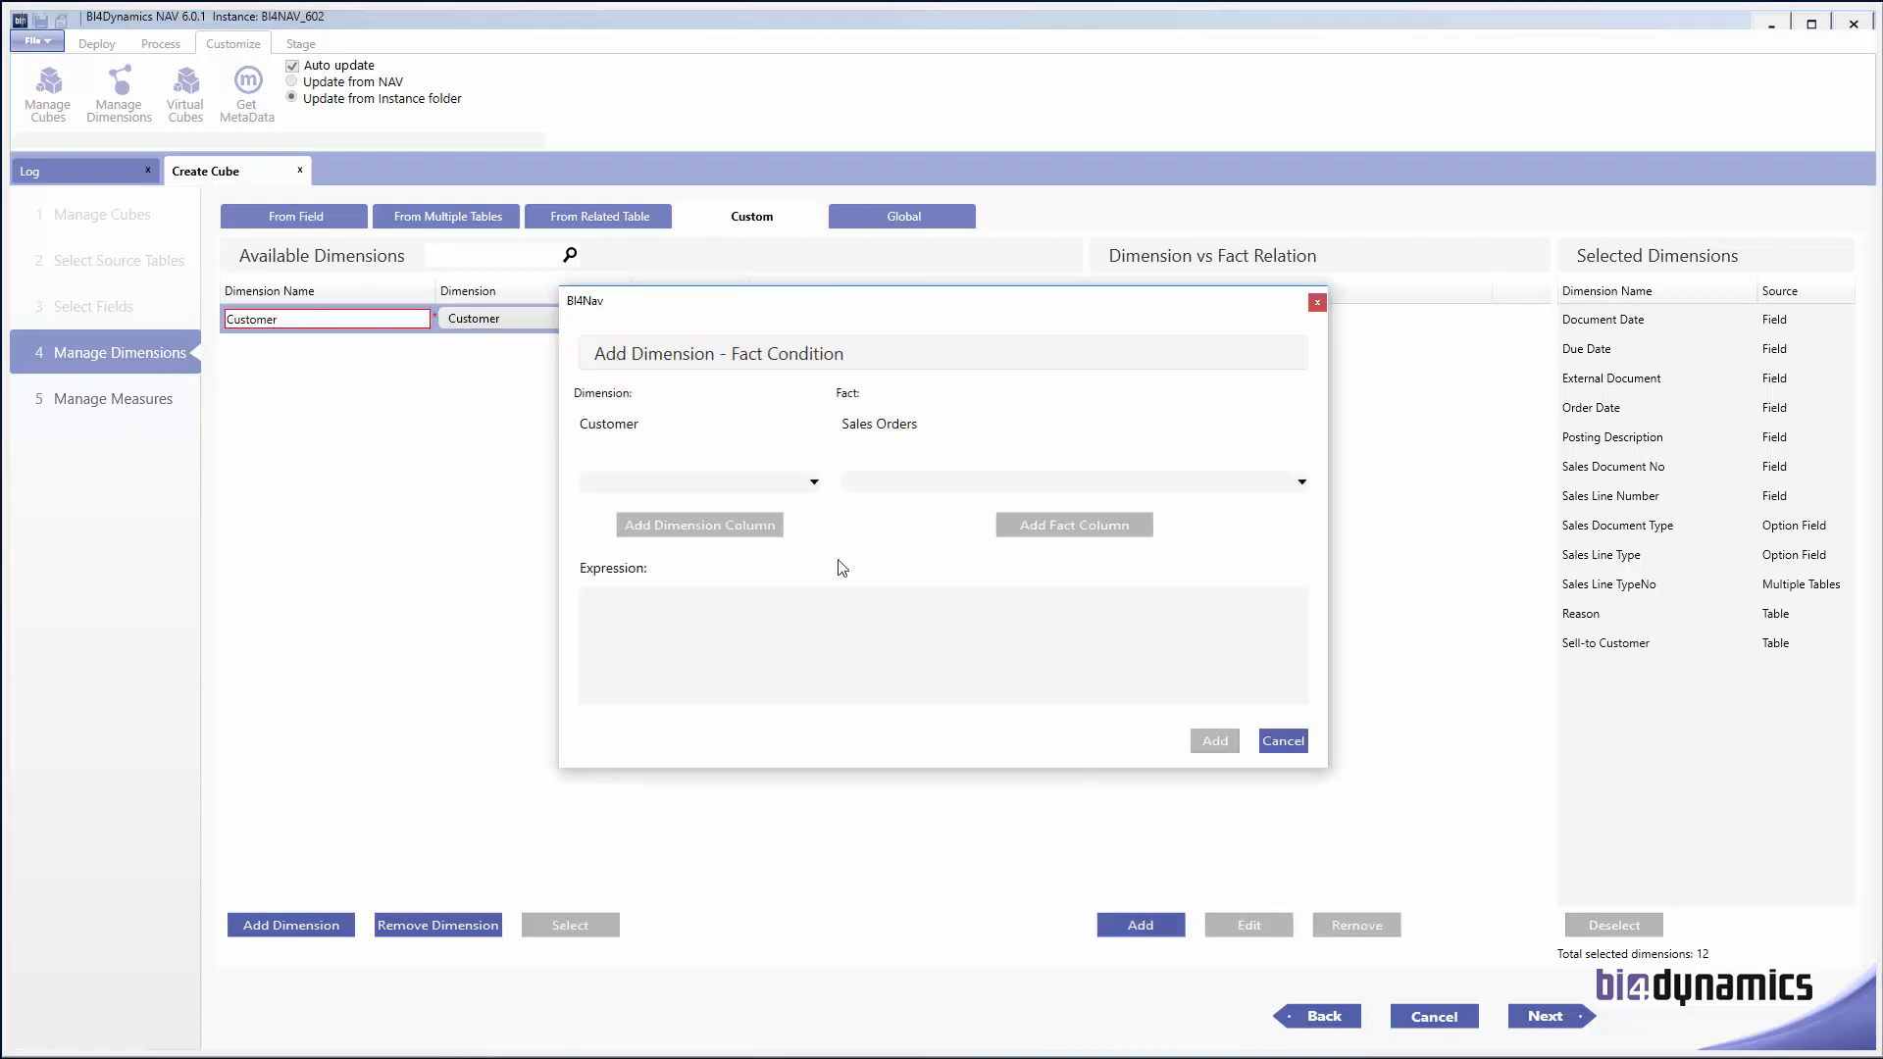
pyautogui.click(810, 482)
pyautogui.click(771, 504)
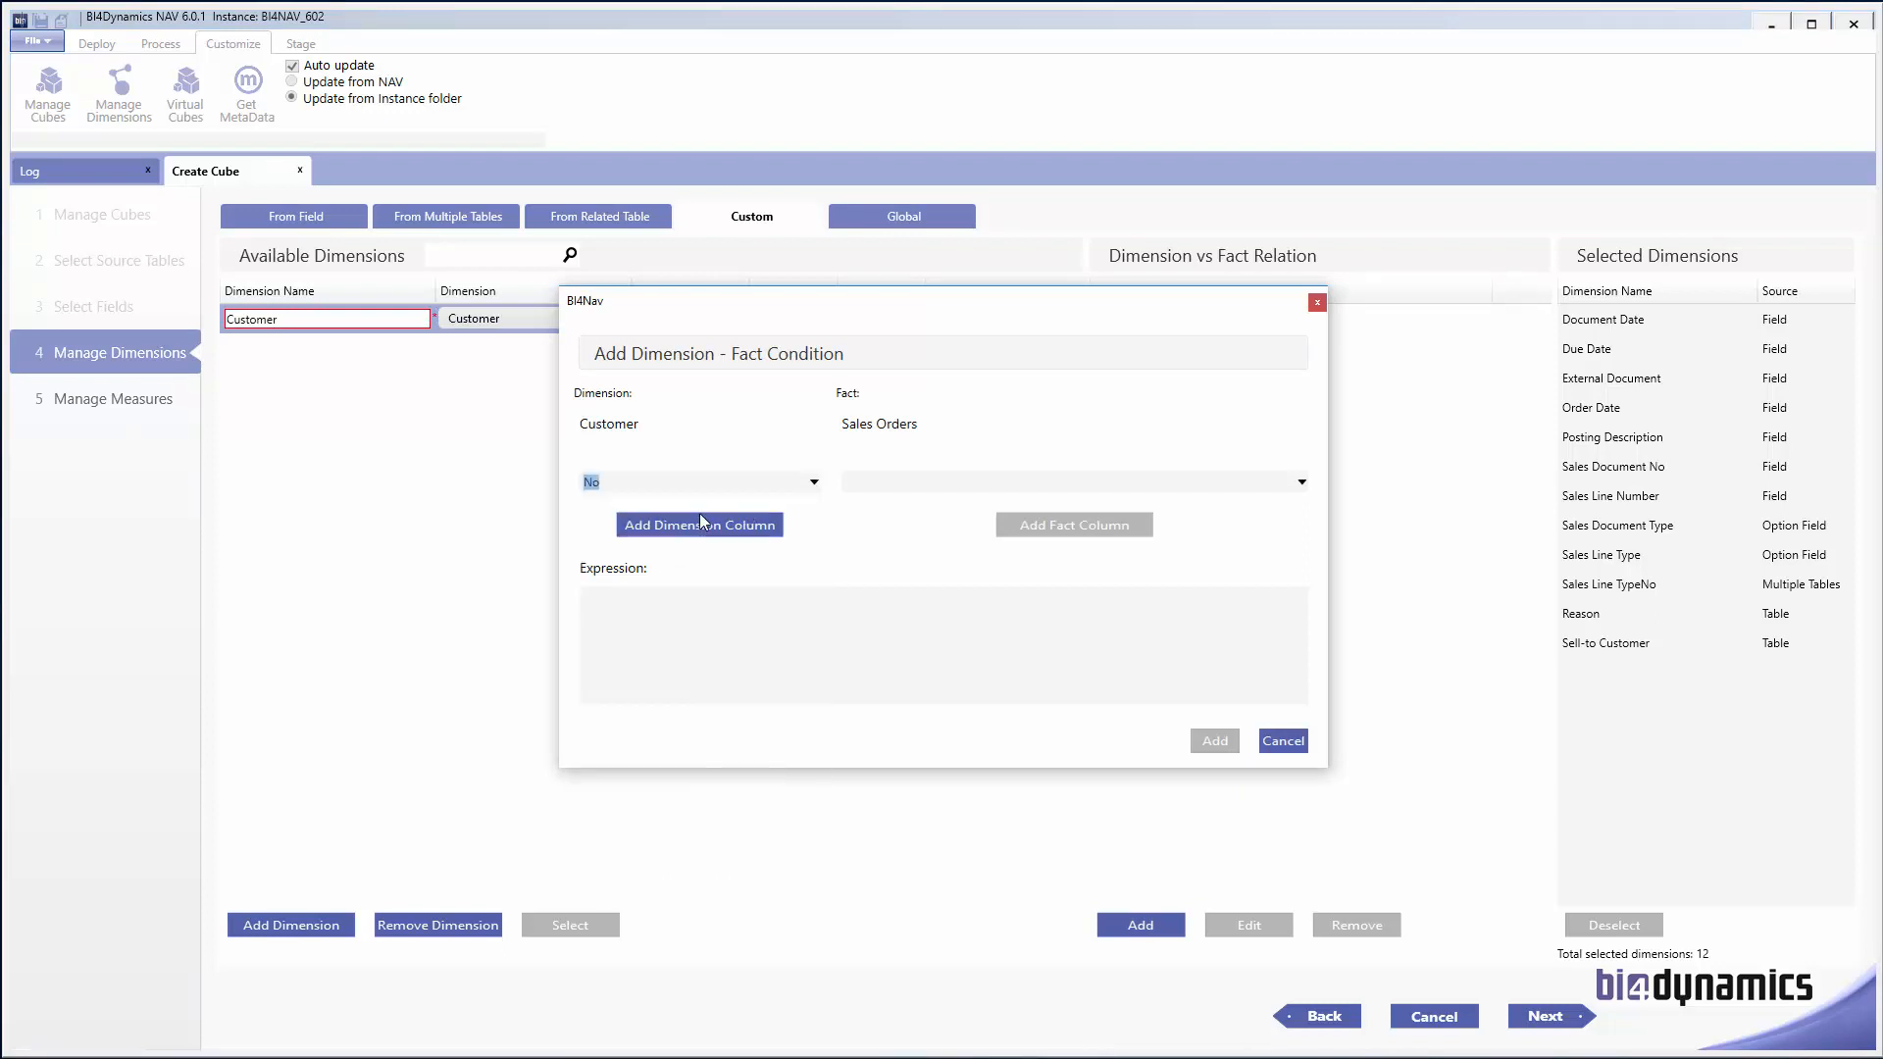
pyautogui.click(701, 523)
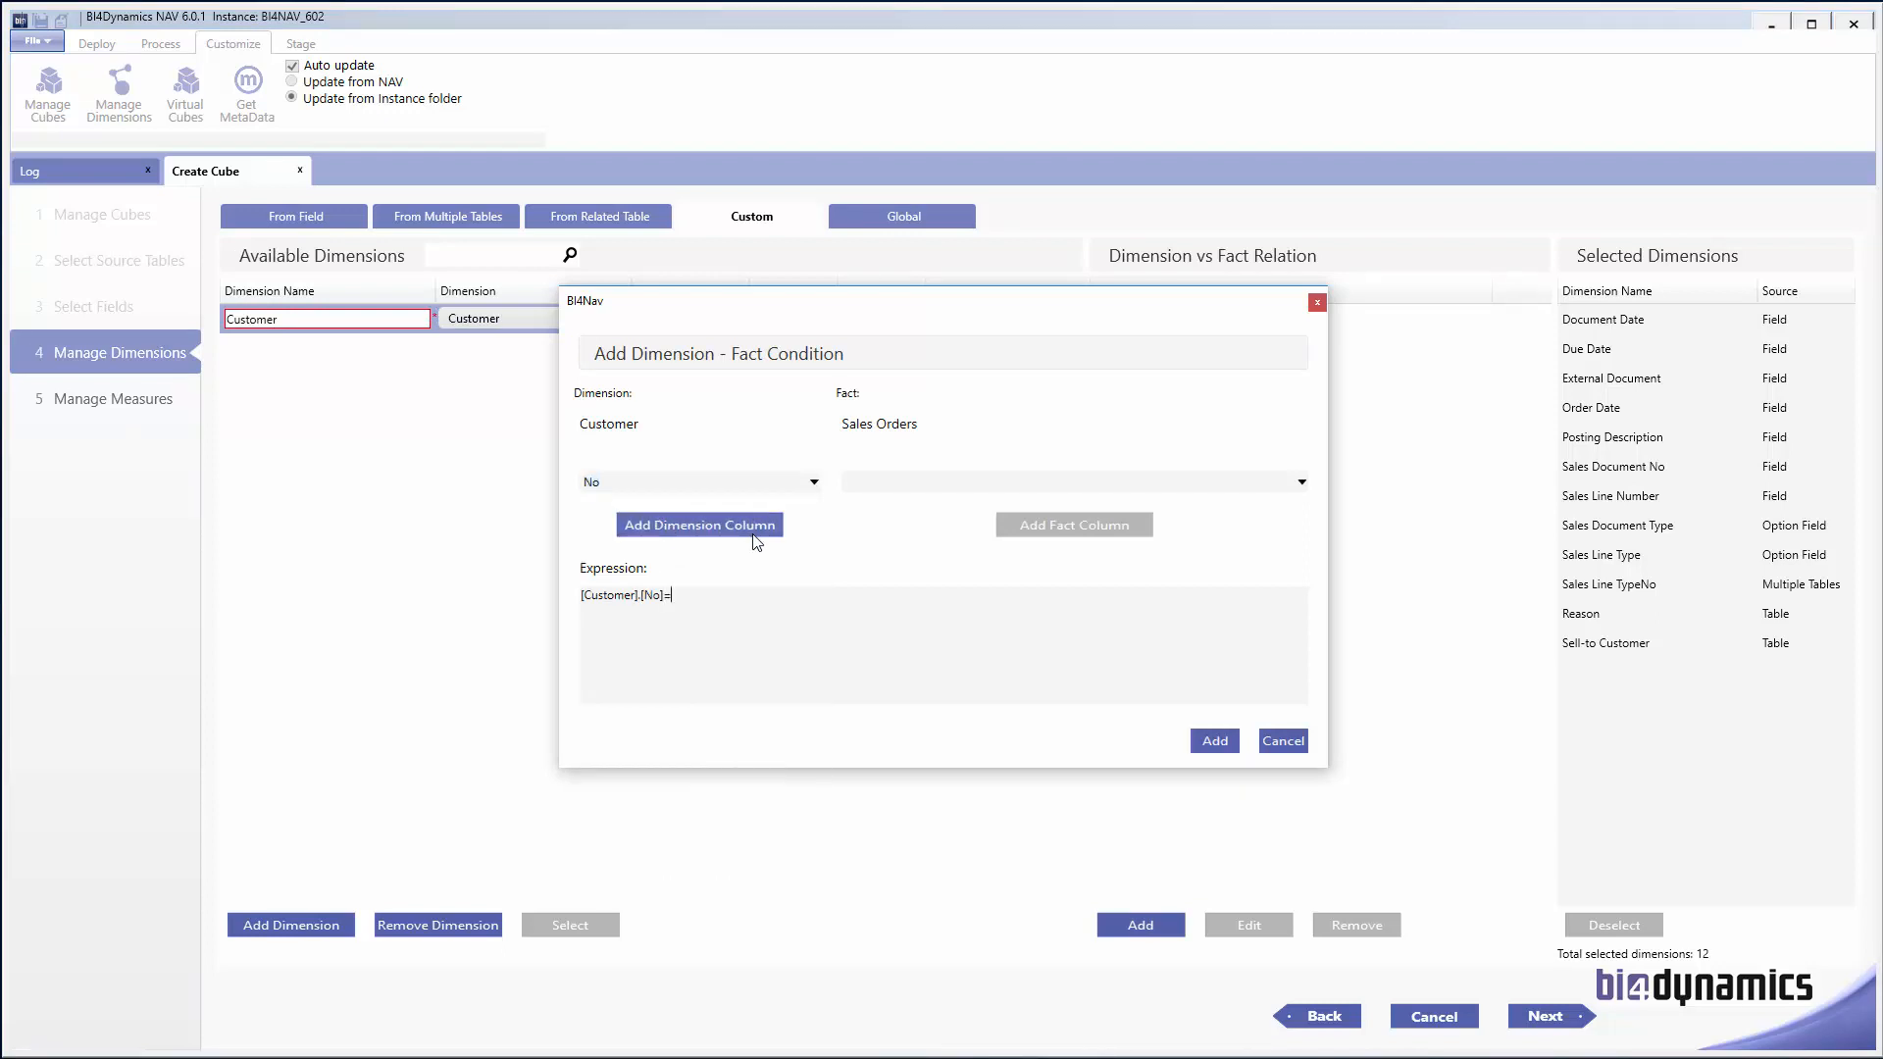
pyautogui.click(872, 481)
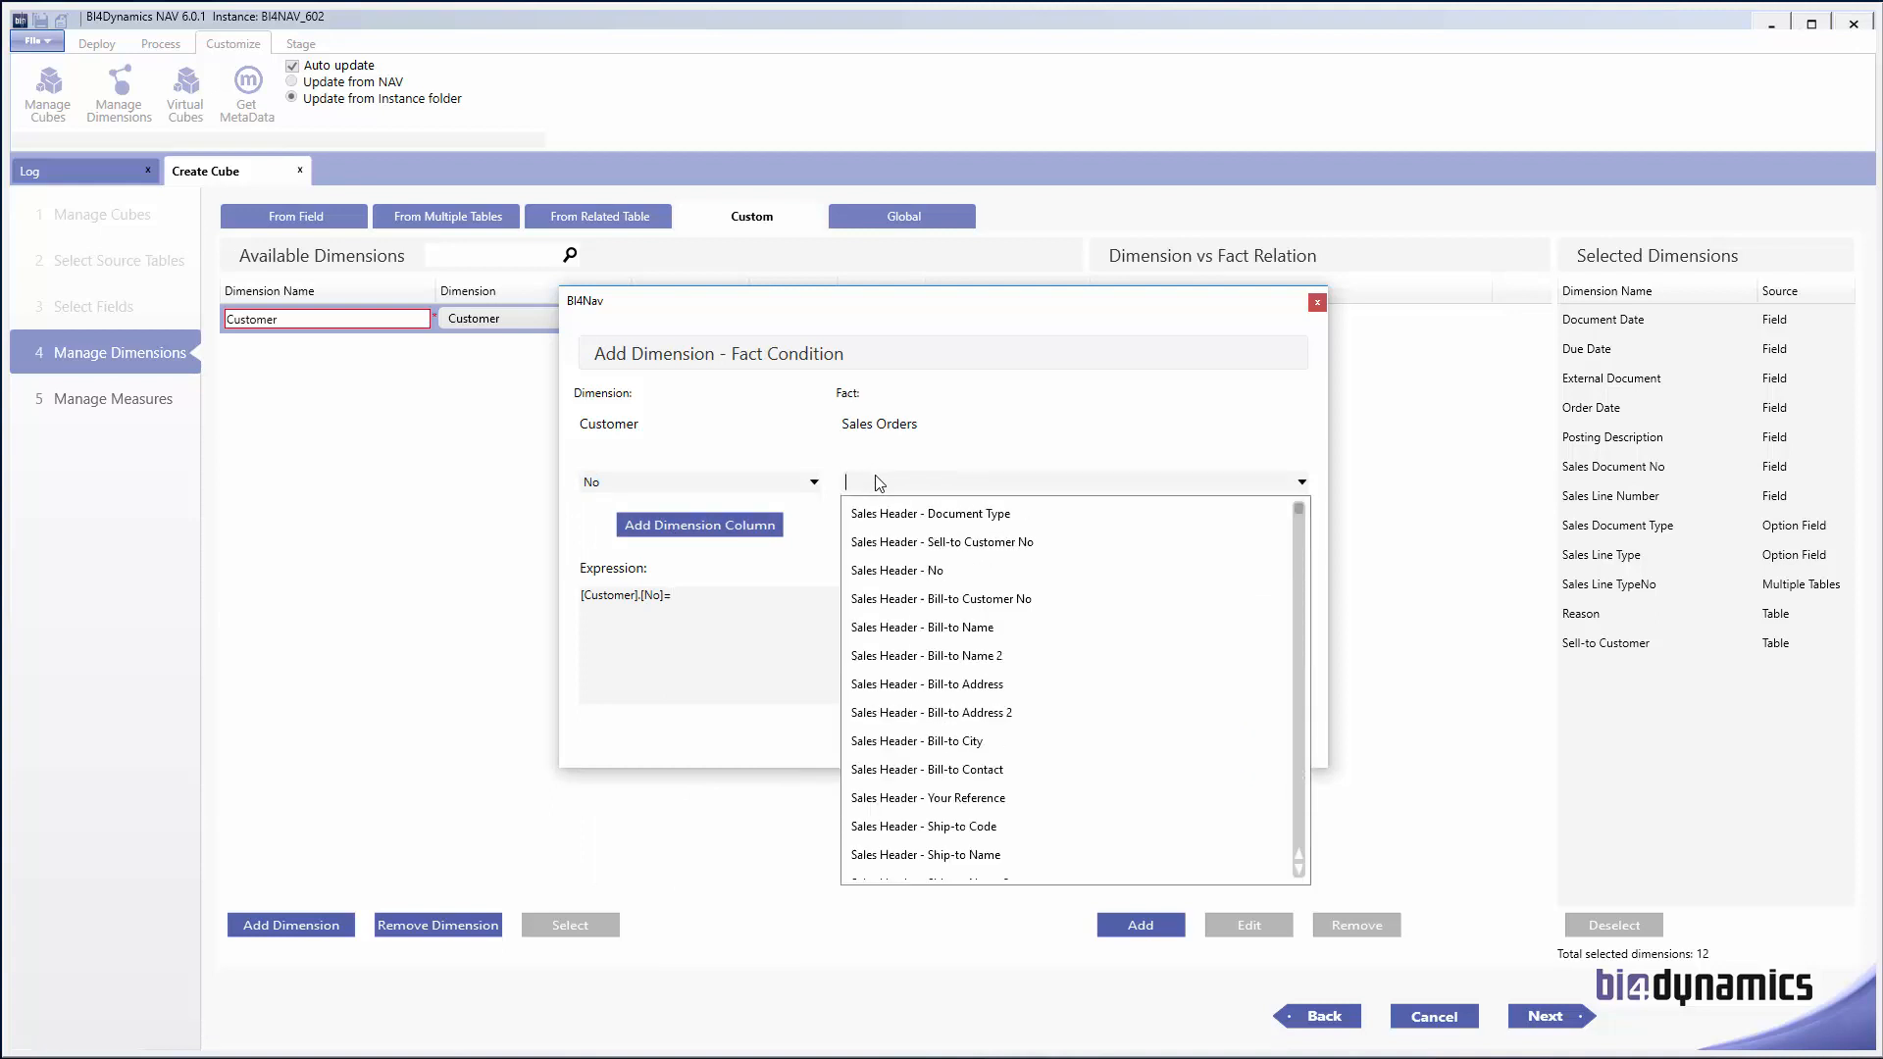
pyautogui.click(907, 598)
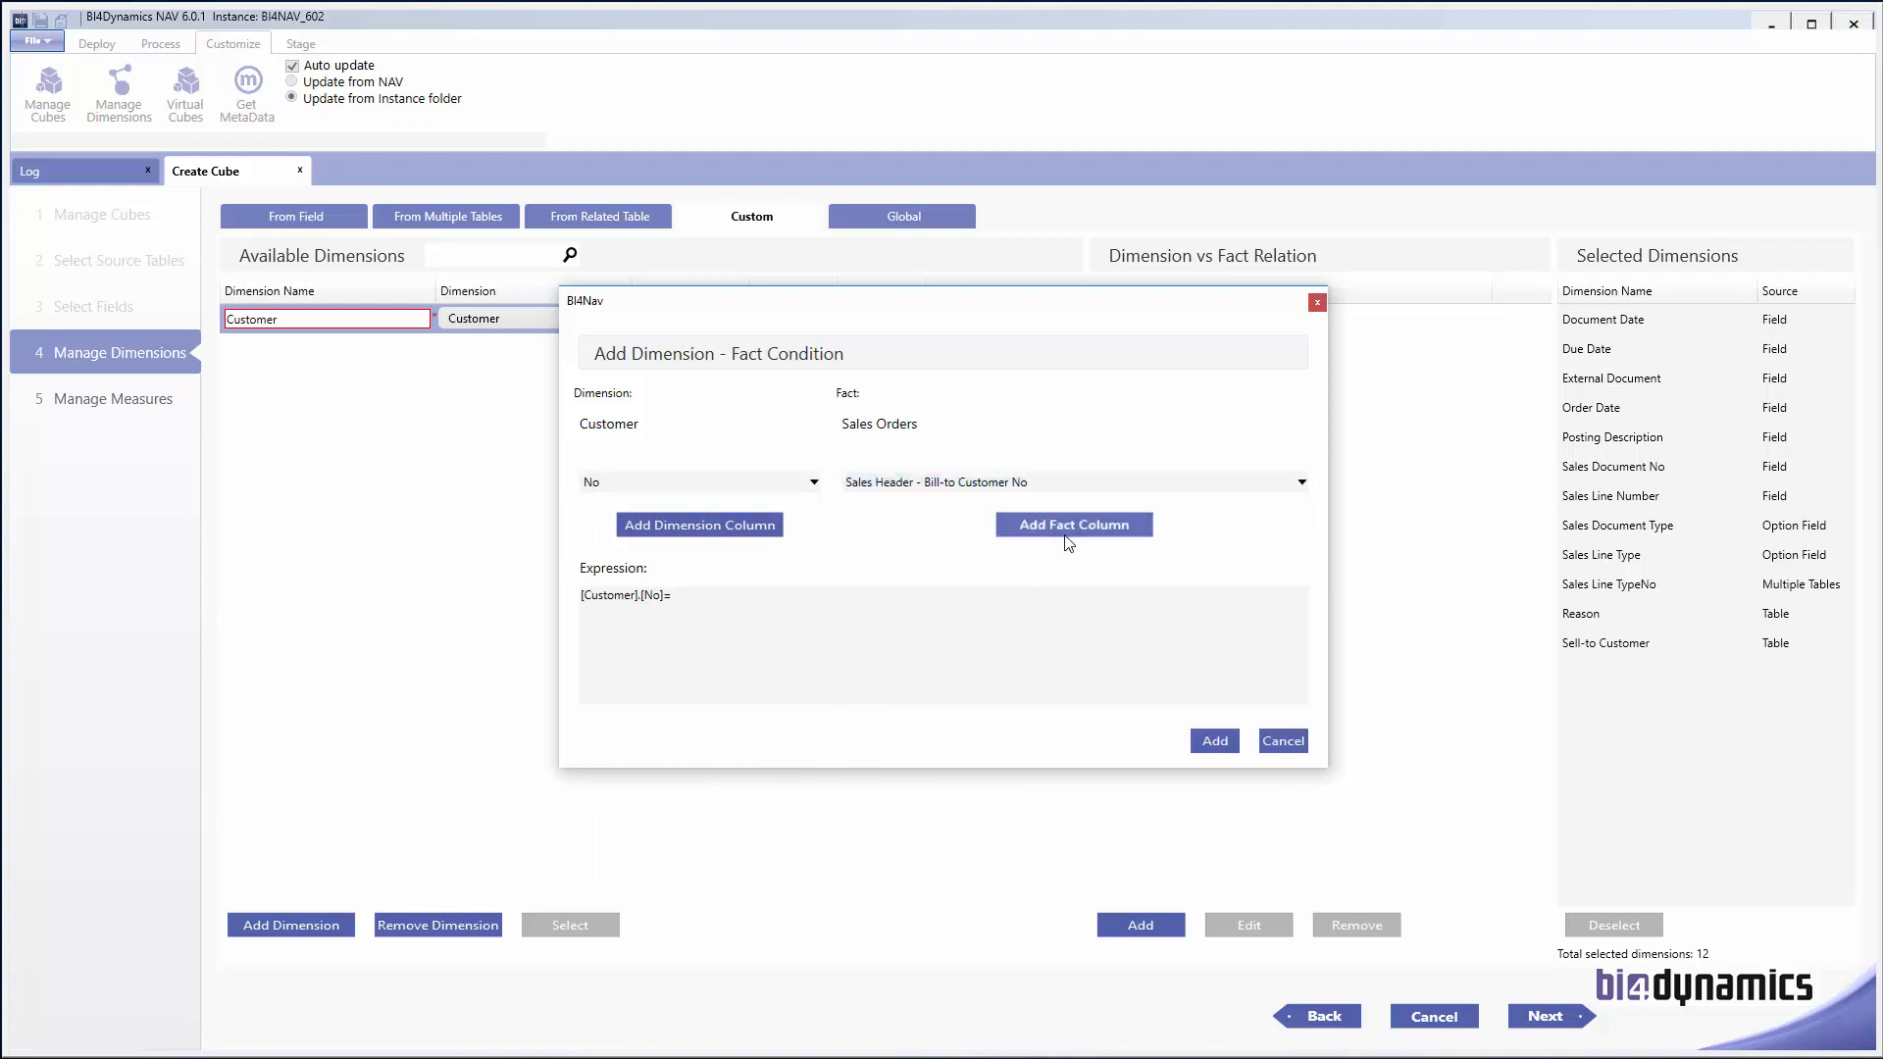
pyautogui.click(1073, 527)
pyautogui.moveTo(803, 316); pyautogui.dragTo(951, 279)
pyautogui.click(1362, 704)
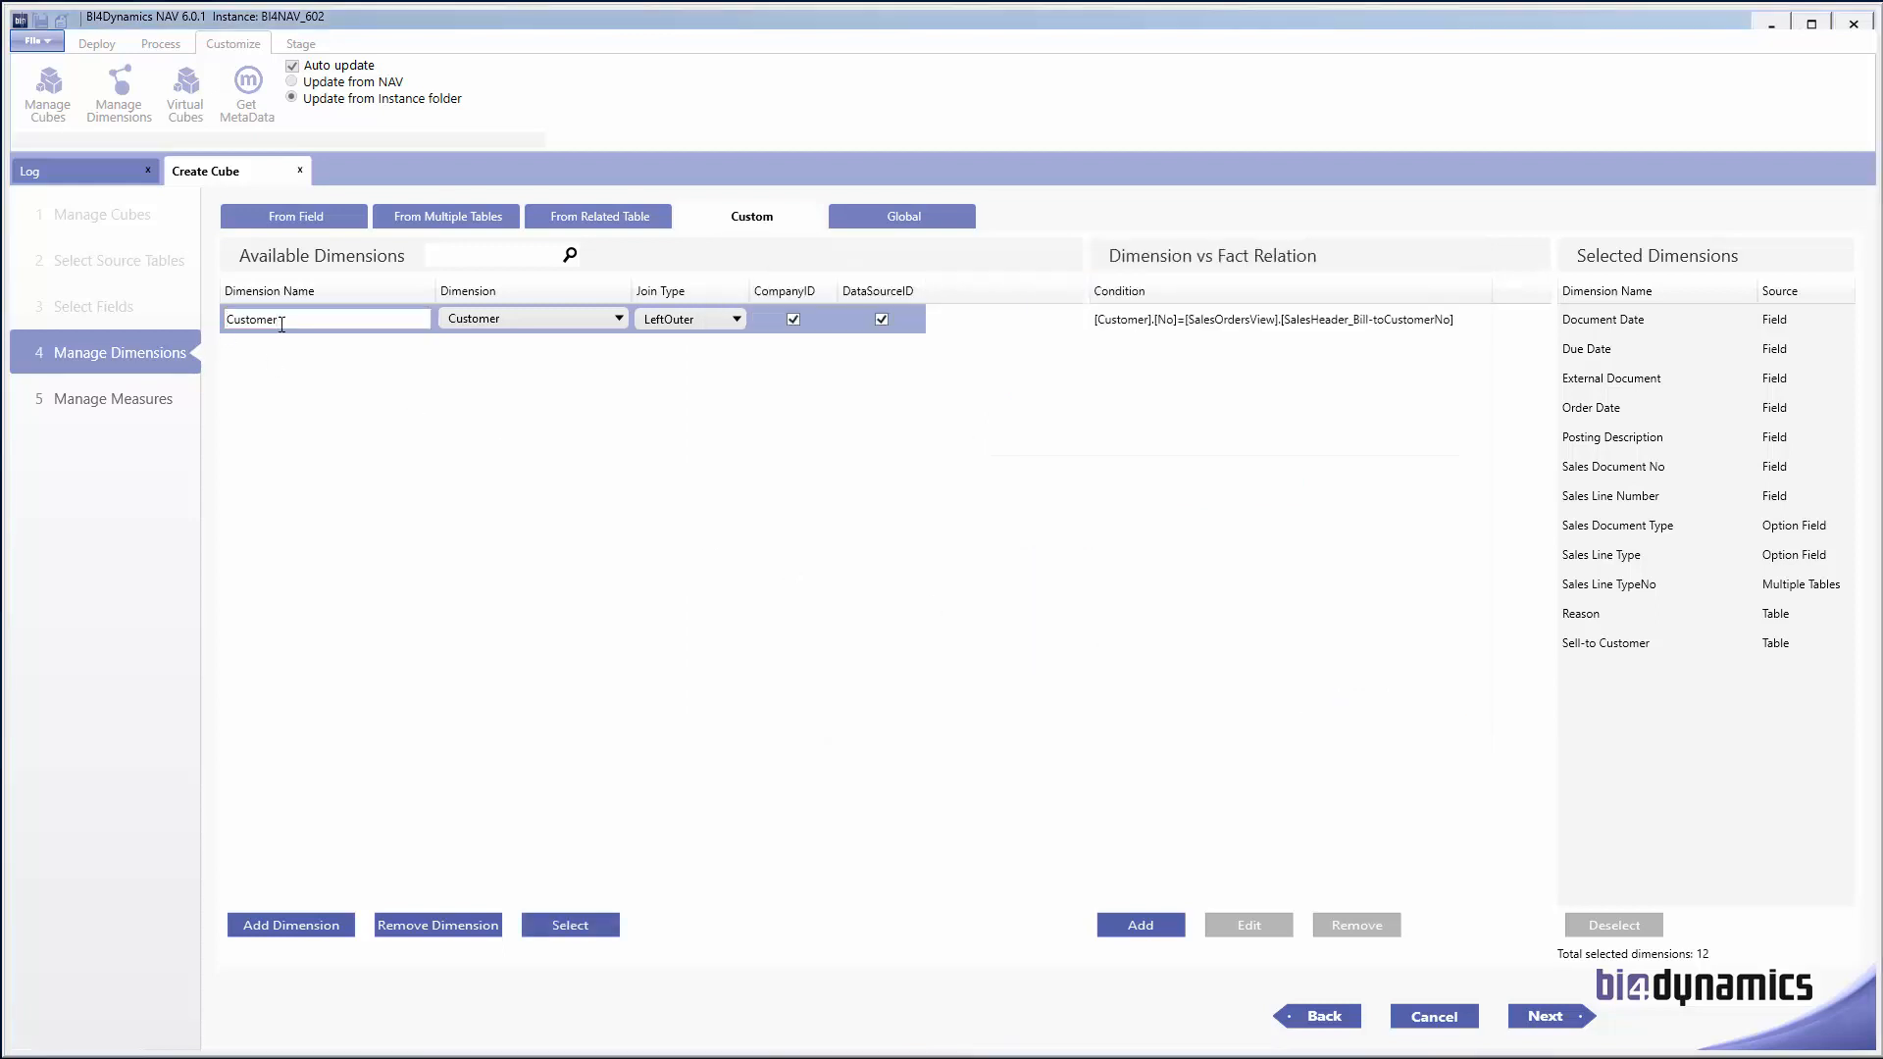
# Step: Rename the custom Customer dimension as Bill-to Customer and remove its condition that references the old name
pyautogui.write('Bill-to')
pyautogui.click(1147, 326)
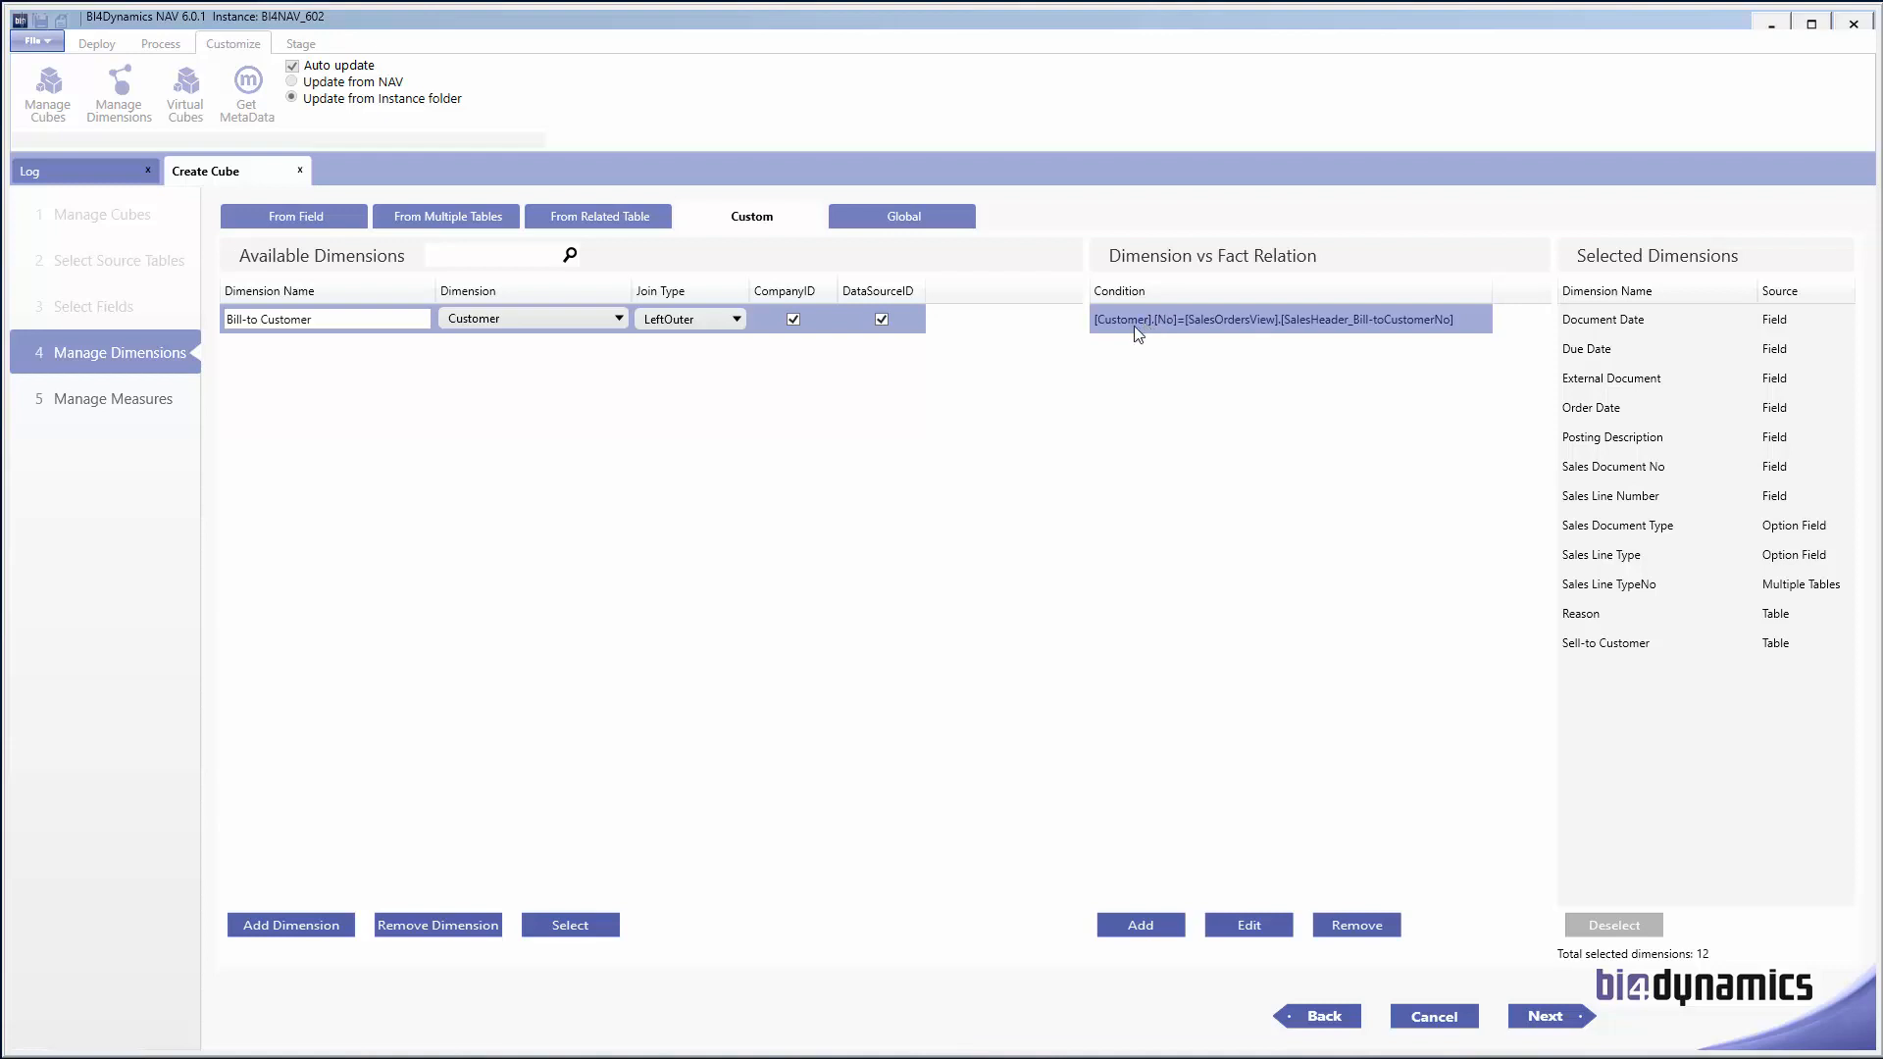
pyautogui.click(1357, 922)
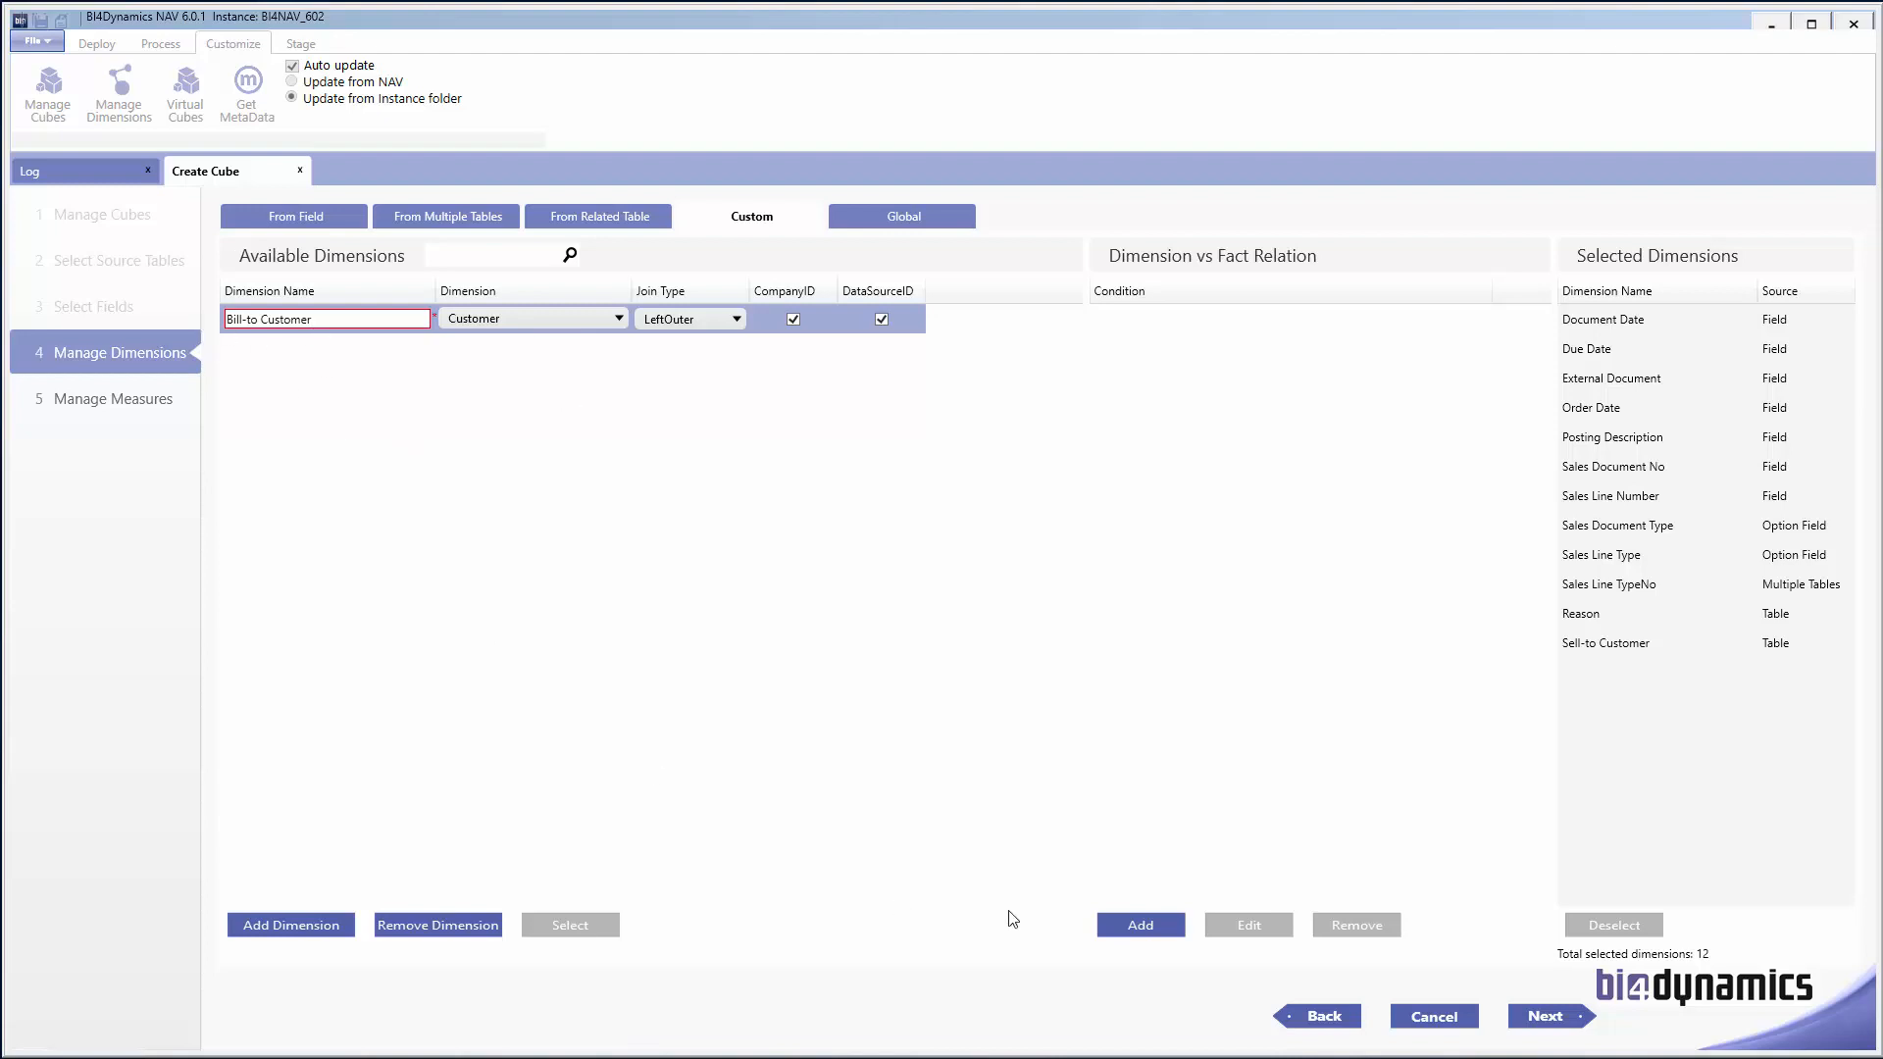
# Step: Add a condition equating Bill-to Customer's No column with Sales Header - Bill-to Customer No, and select the dimension for the cube
pyautogui.click(1137, 925)
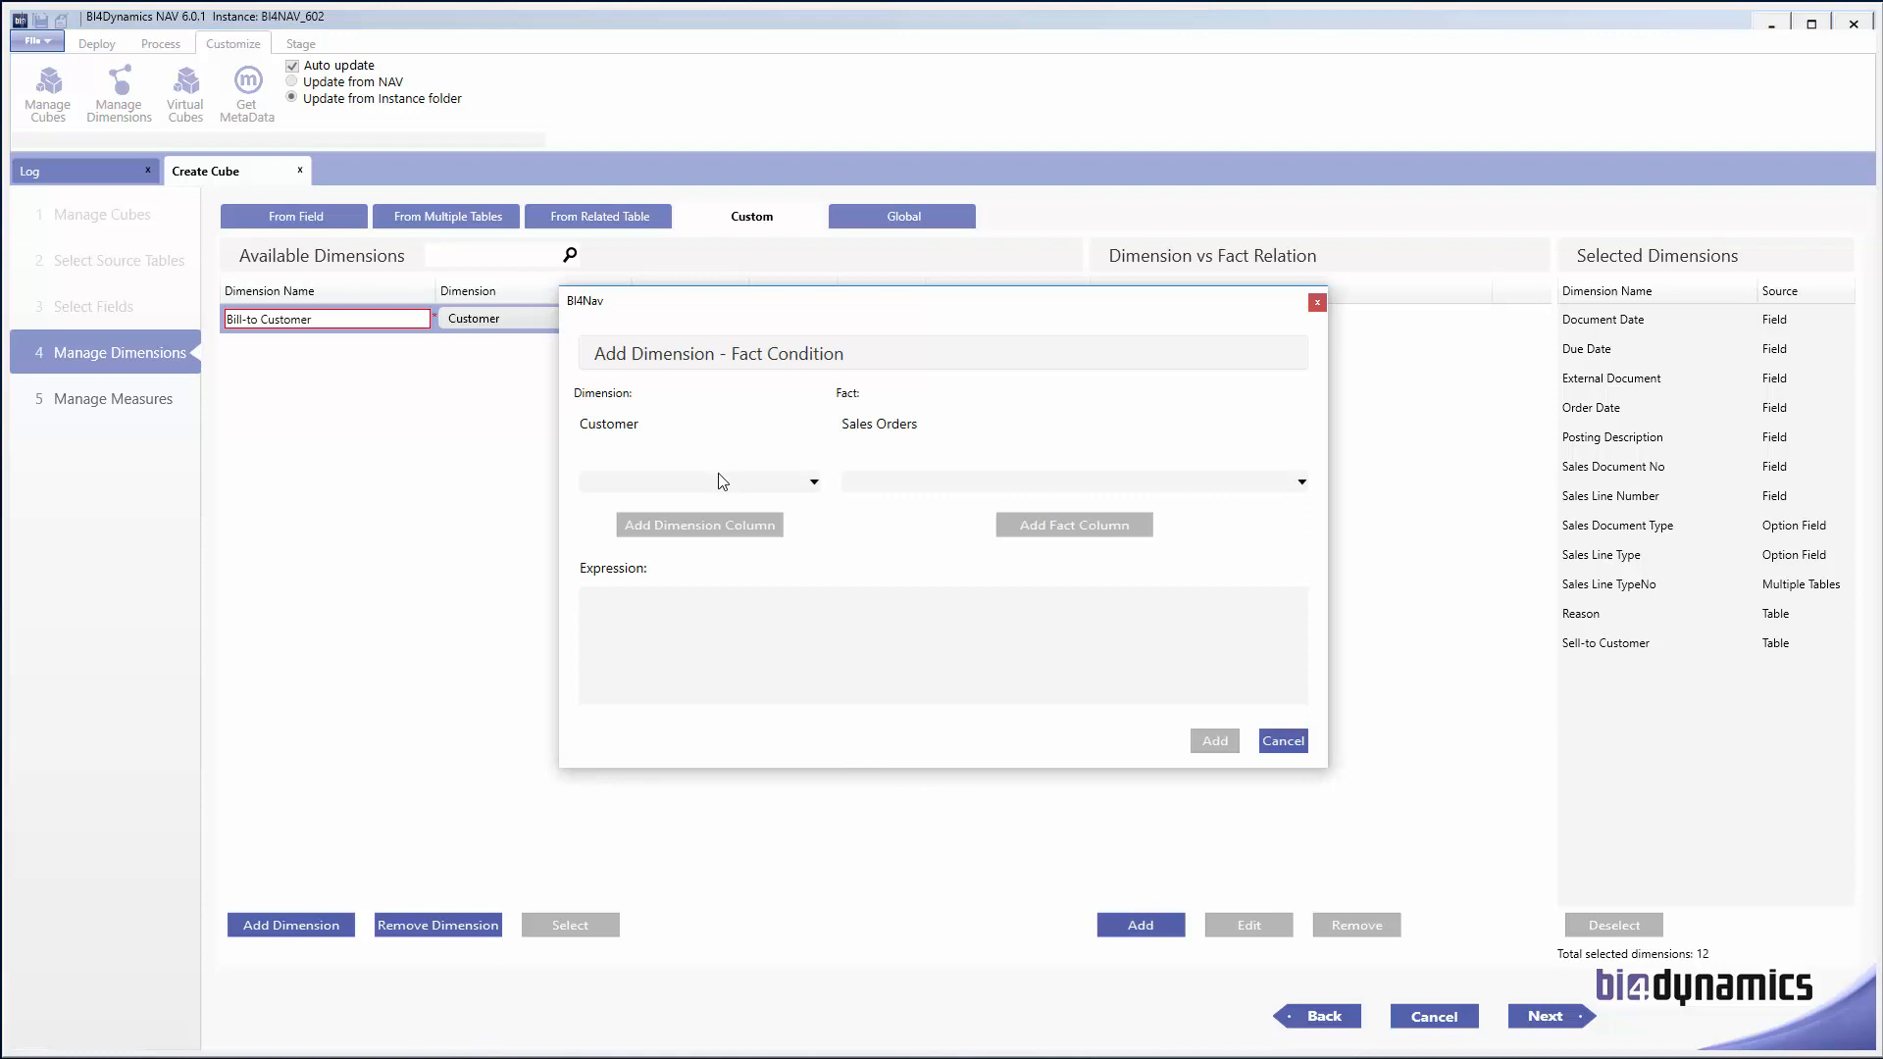
pyautogui.click(722, 481)
pyautogui.click(695, 513)
pyautogui.click(694, 528)
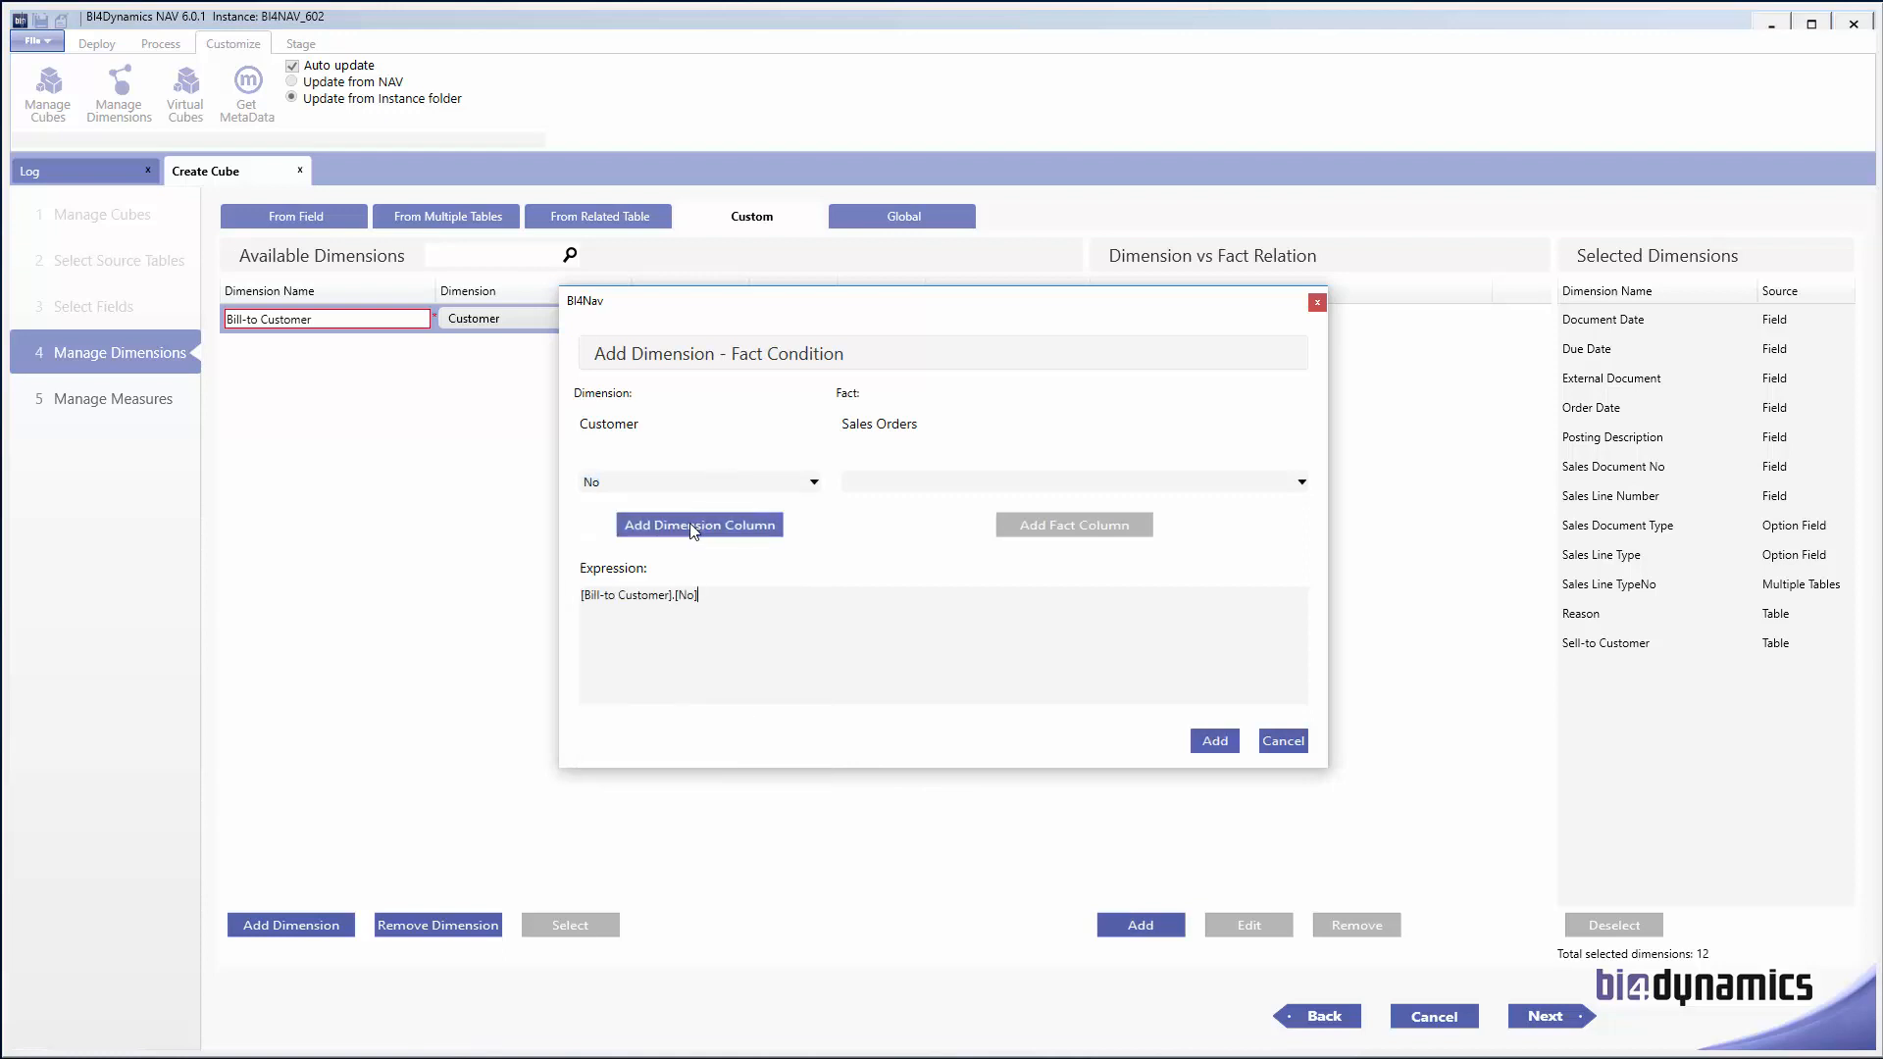
pyautogui.click(892, 483)
pyautogui.click(912, 598)
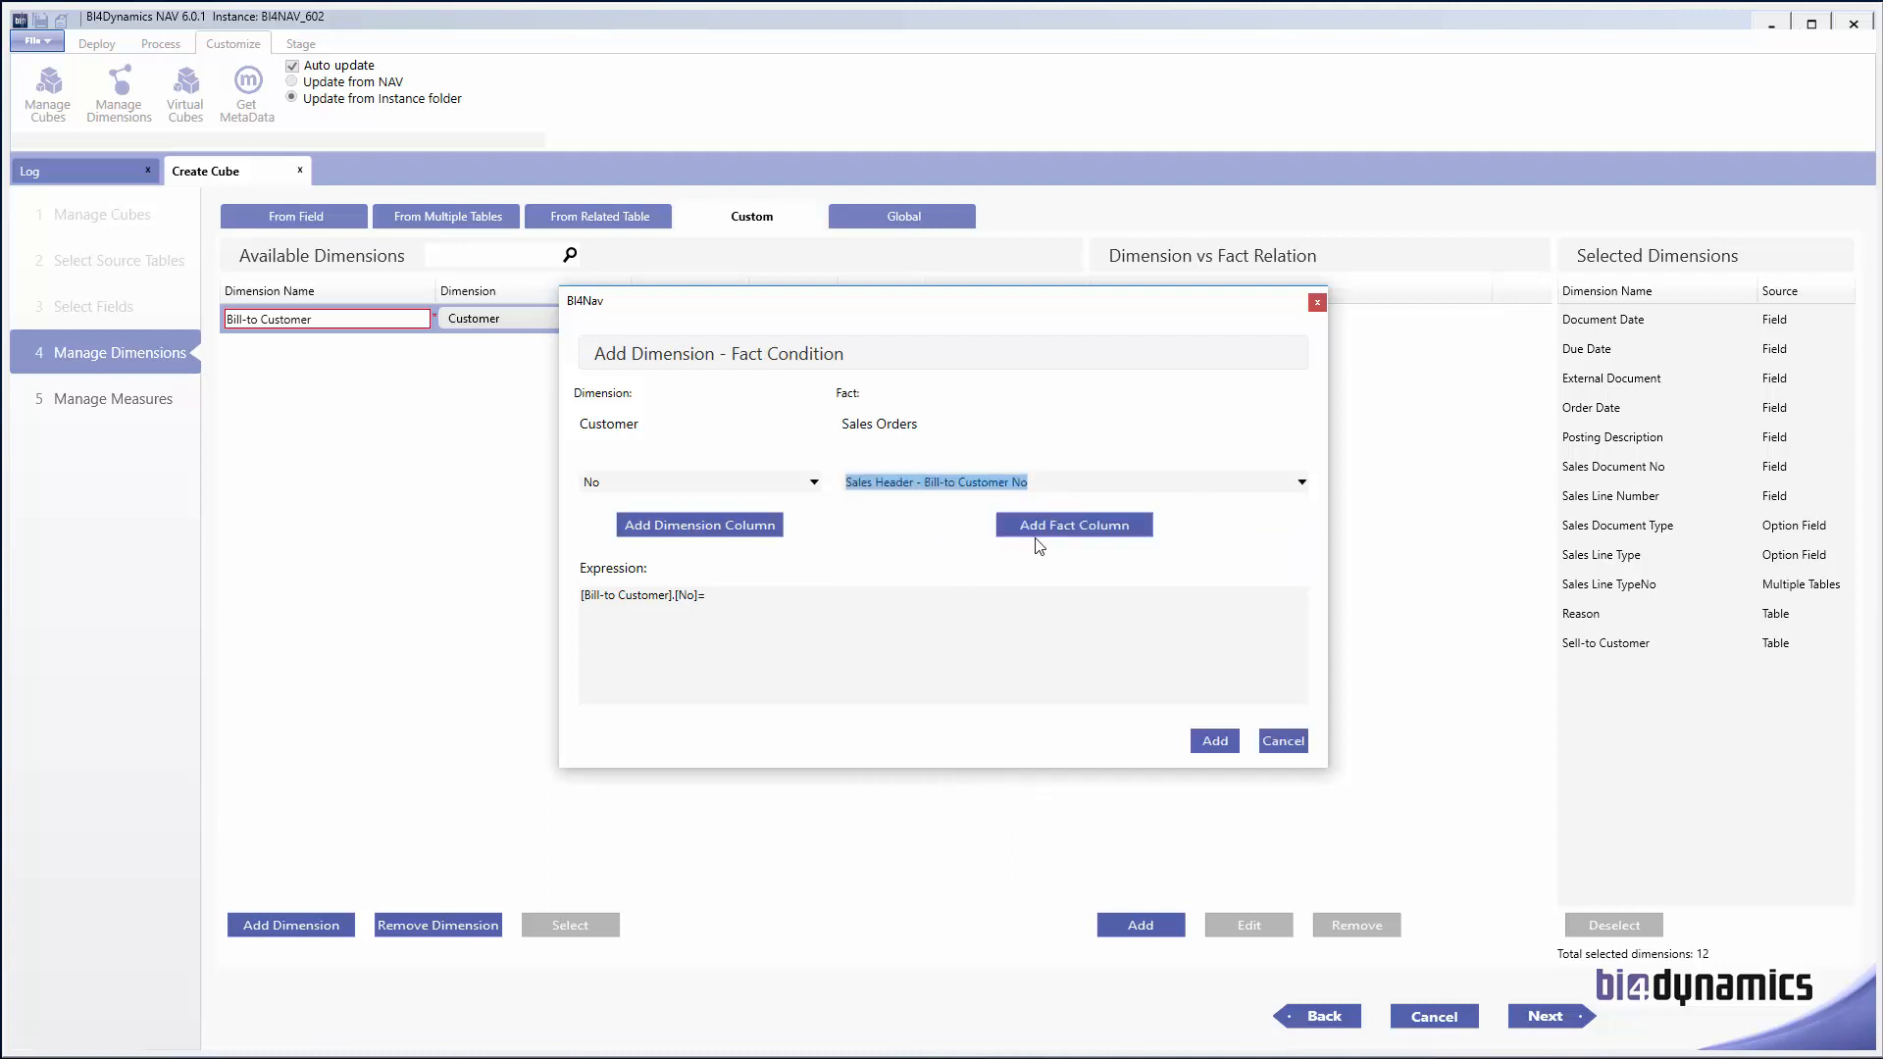
pyautogui.click(1020, 528)
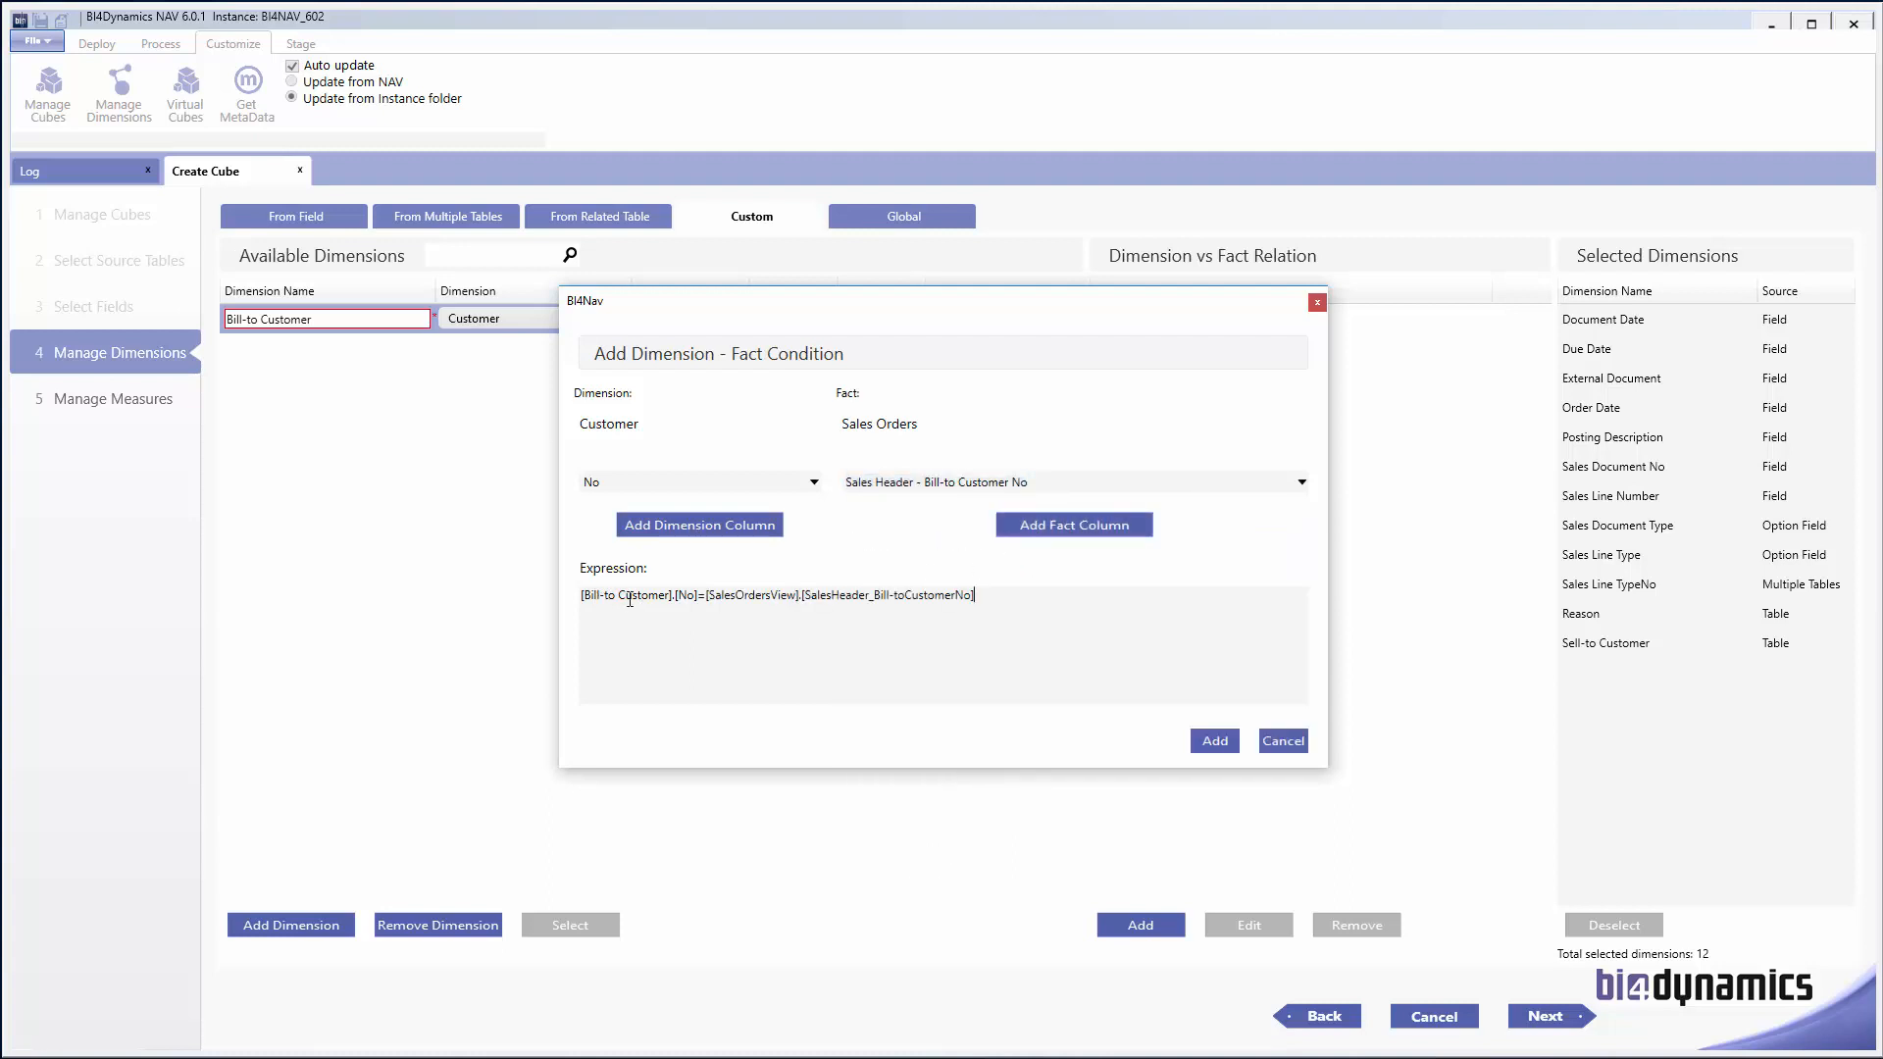
pyautogui.moveTo(673, 594); pyautogui.dragTo(576, 602)
pyautogui.click(1216, 741)
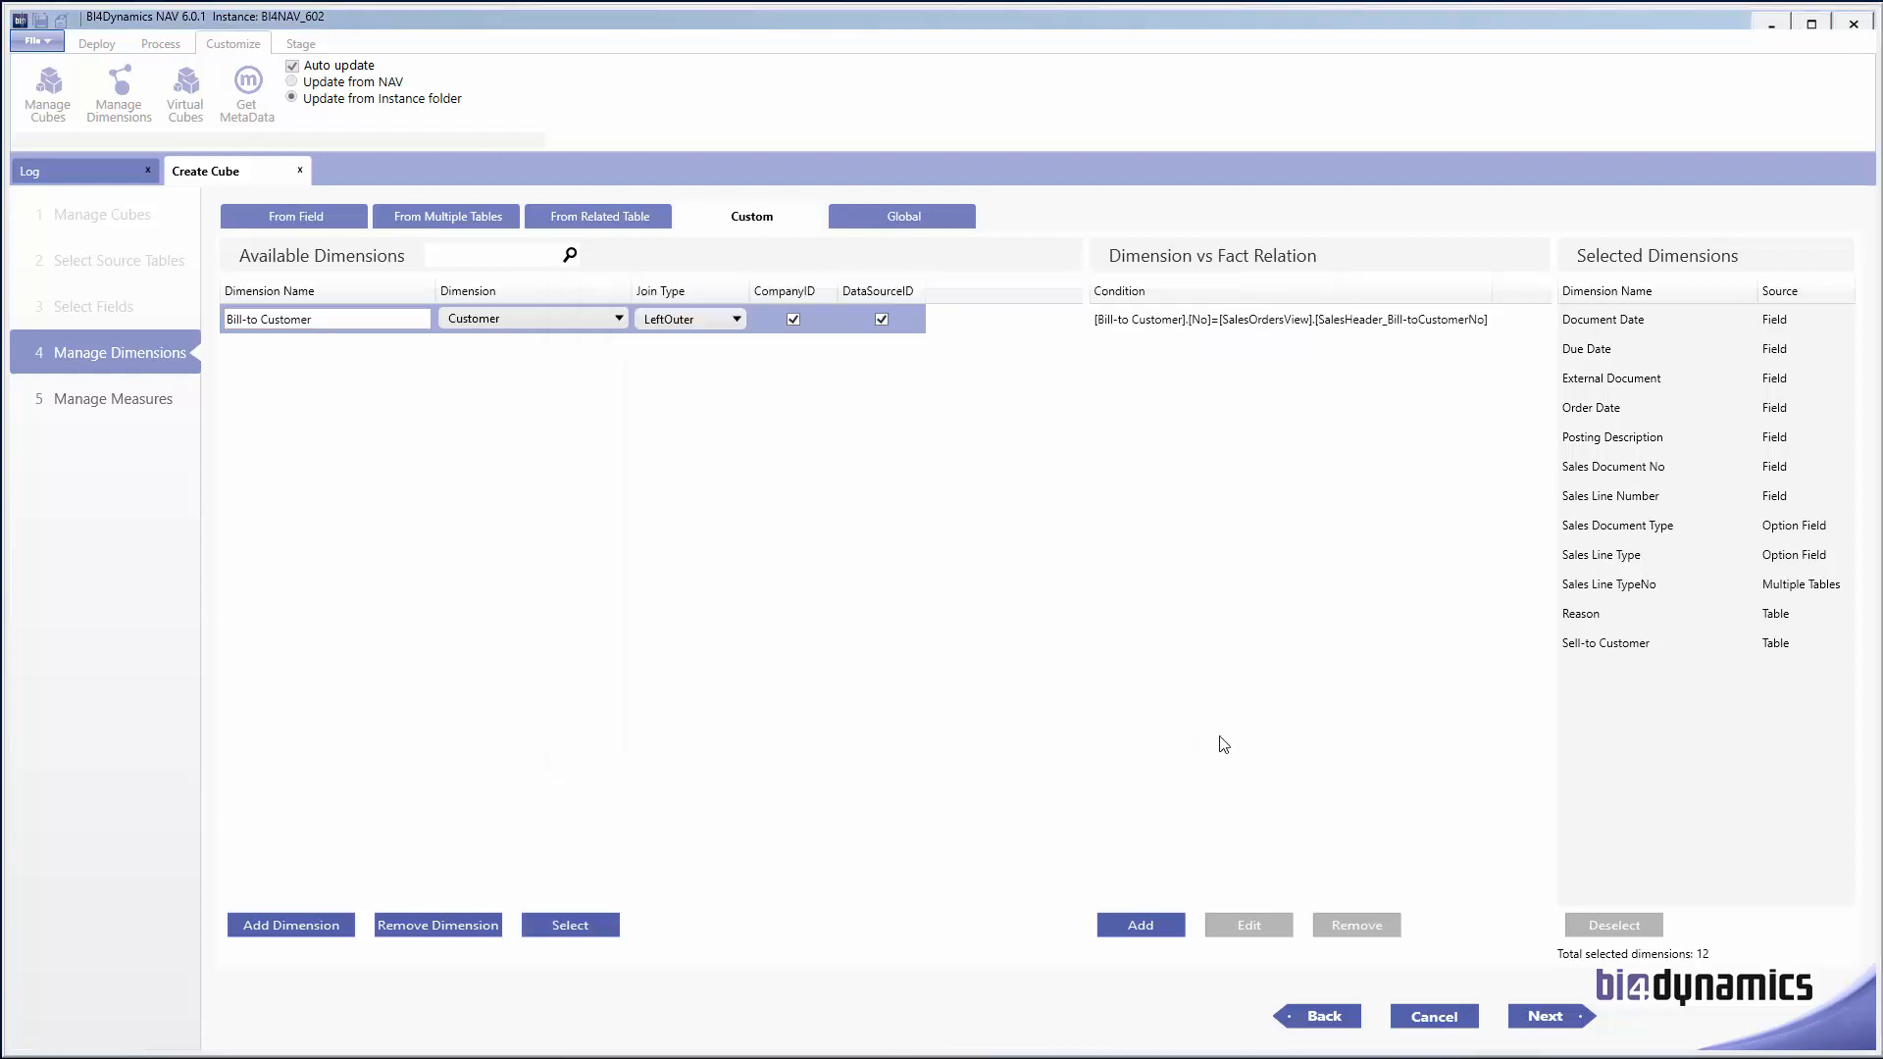
pyautogui.click(1165, 329)
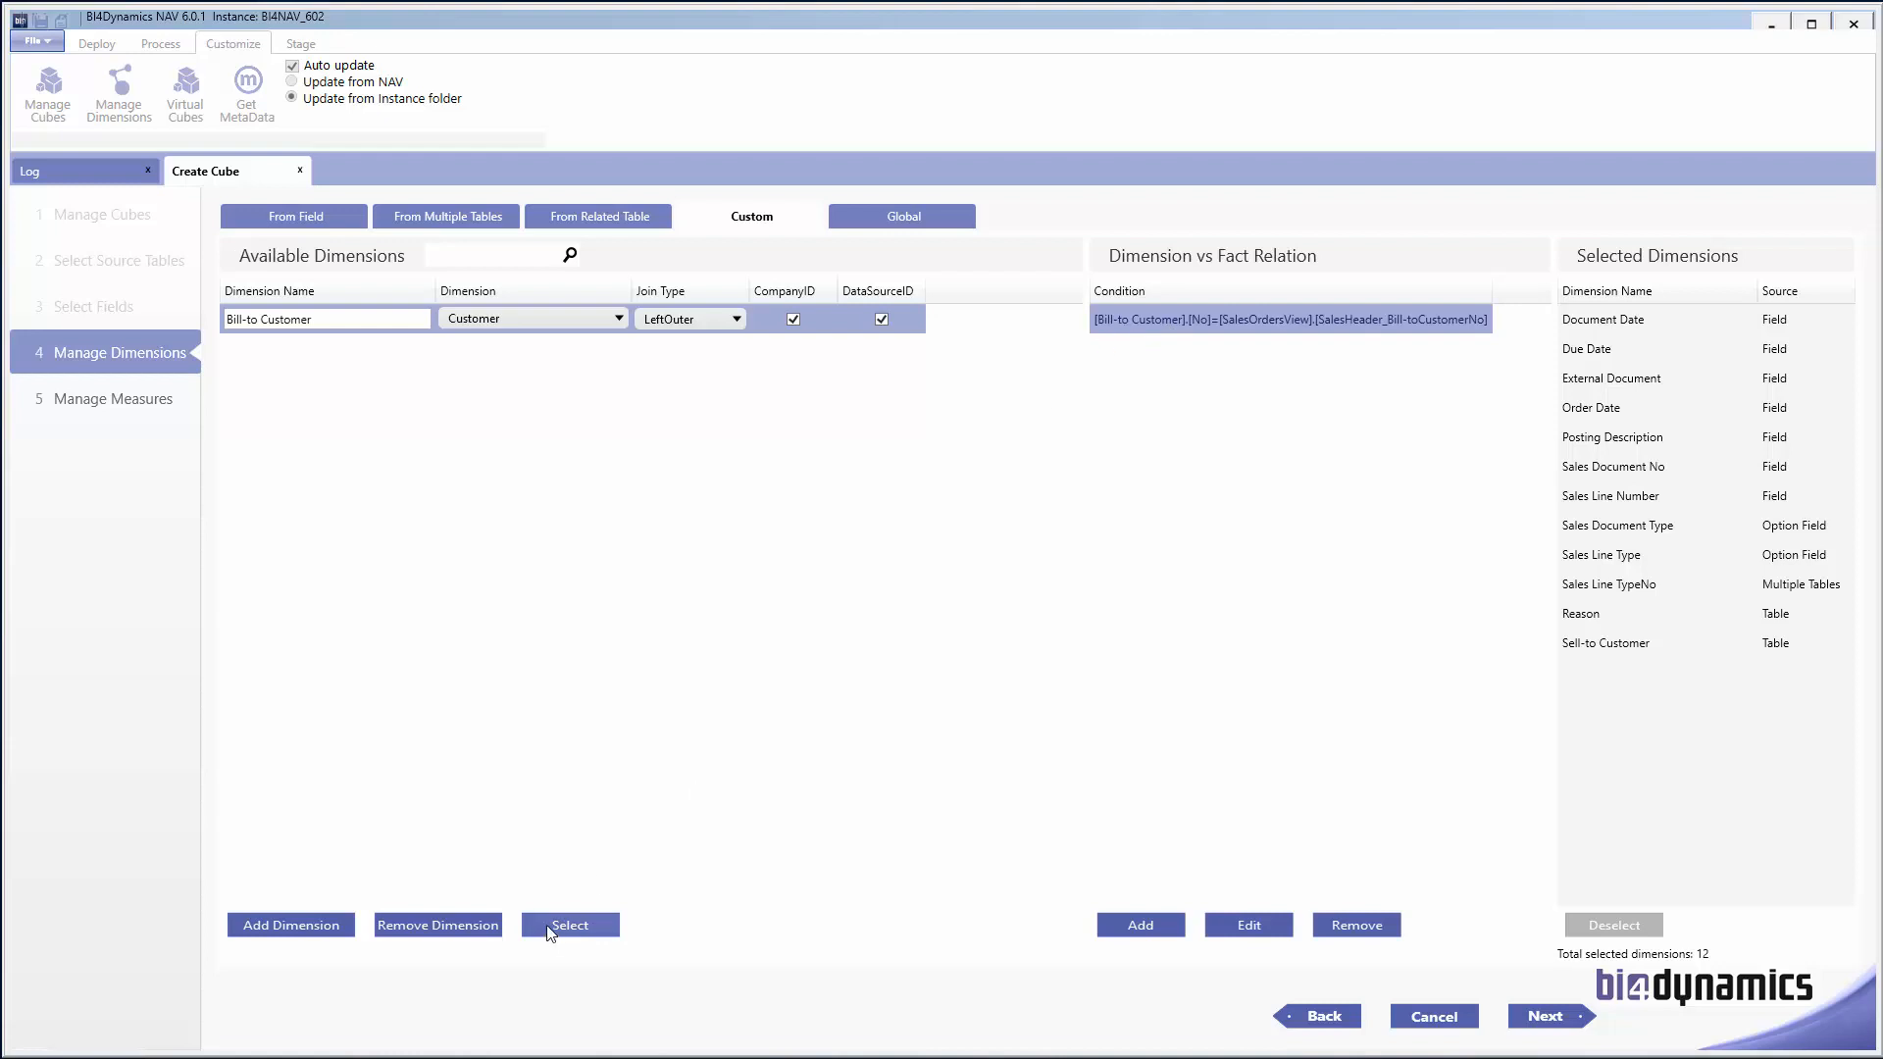
pyautogui.click(570, 926)
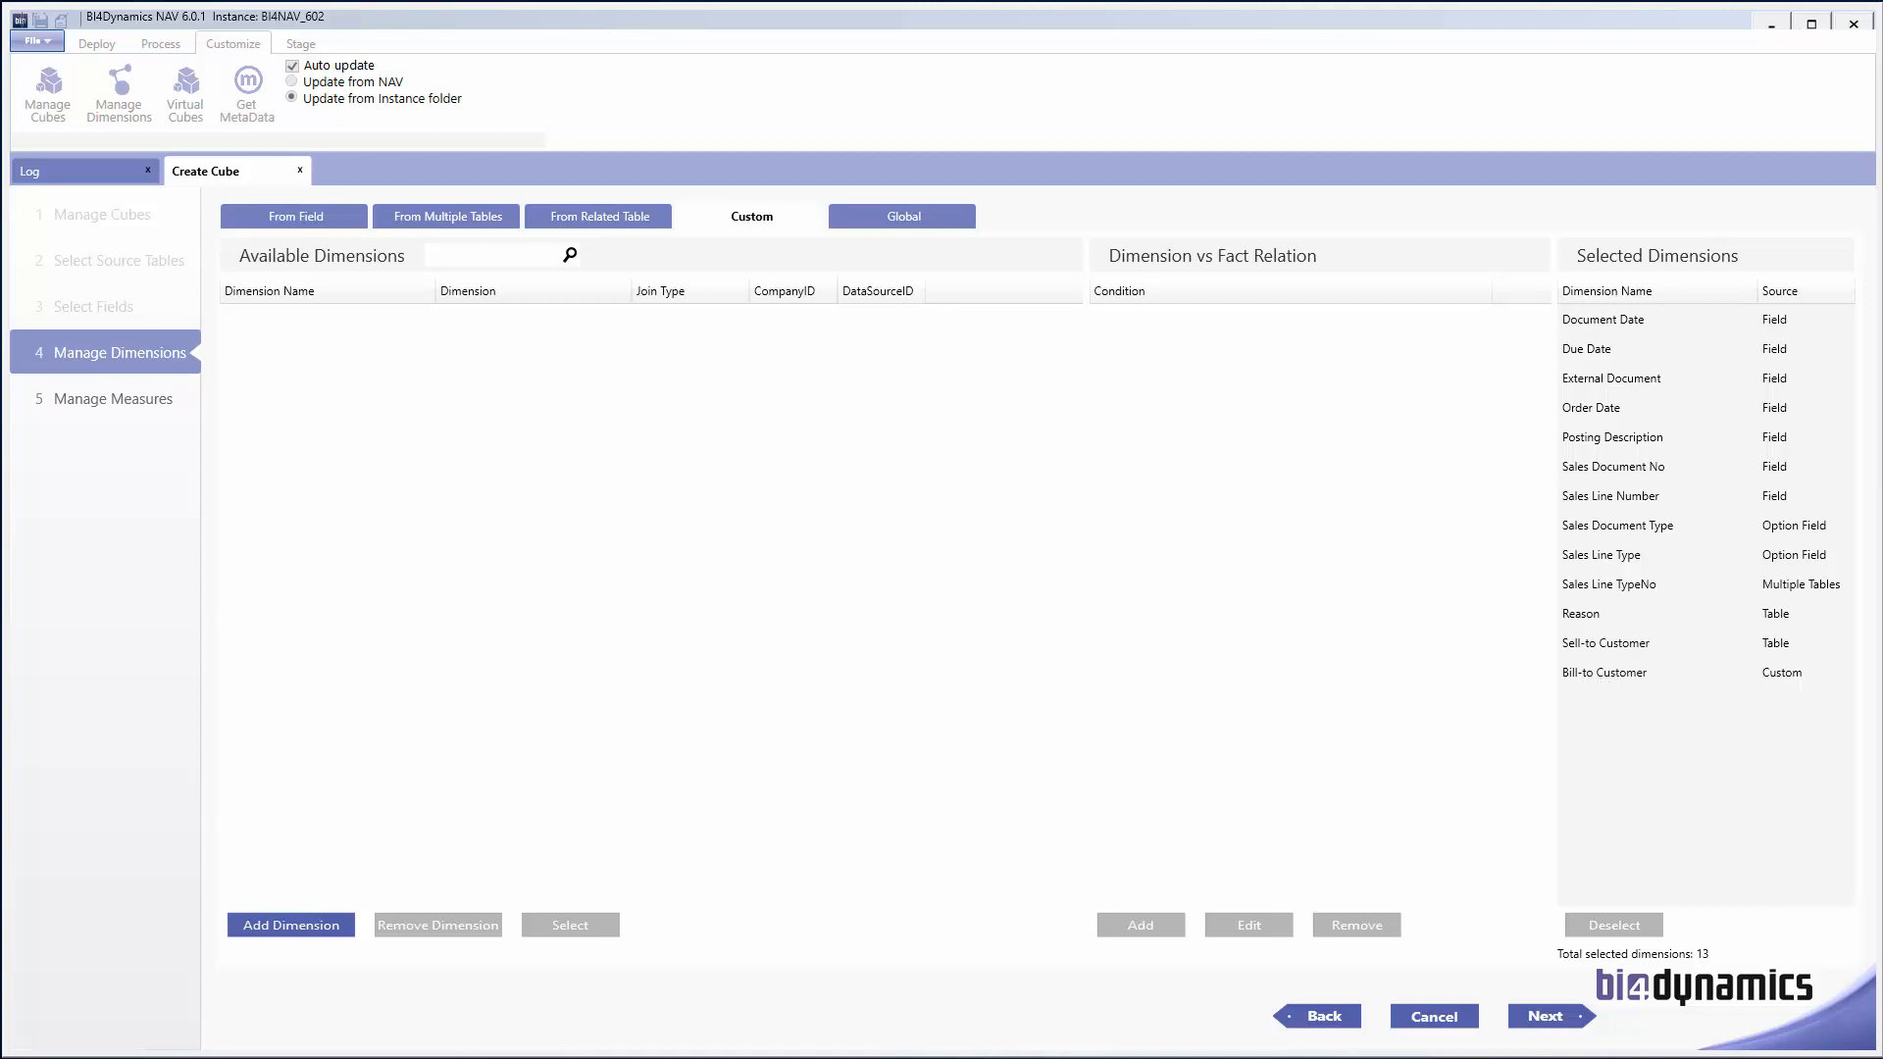
# Step: Rename the Salesperson/Purchaser related-table dimension as Salesperson and select it for the cube along with Responsibility Center
pyautogui.click(582, 220)
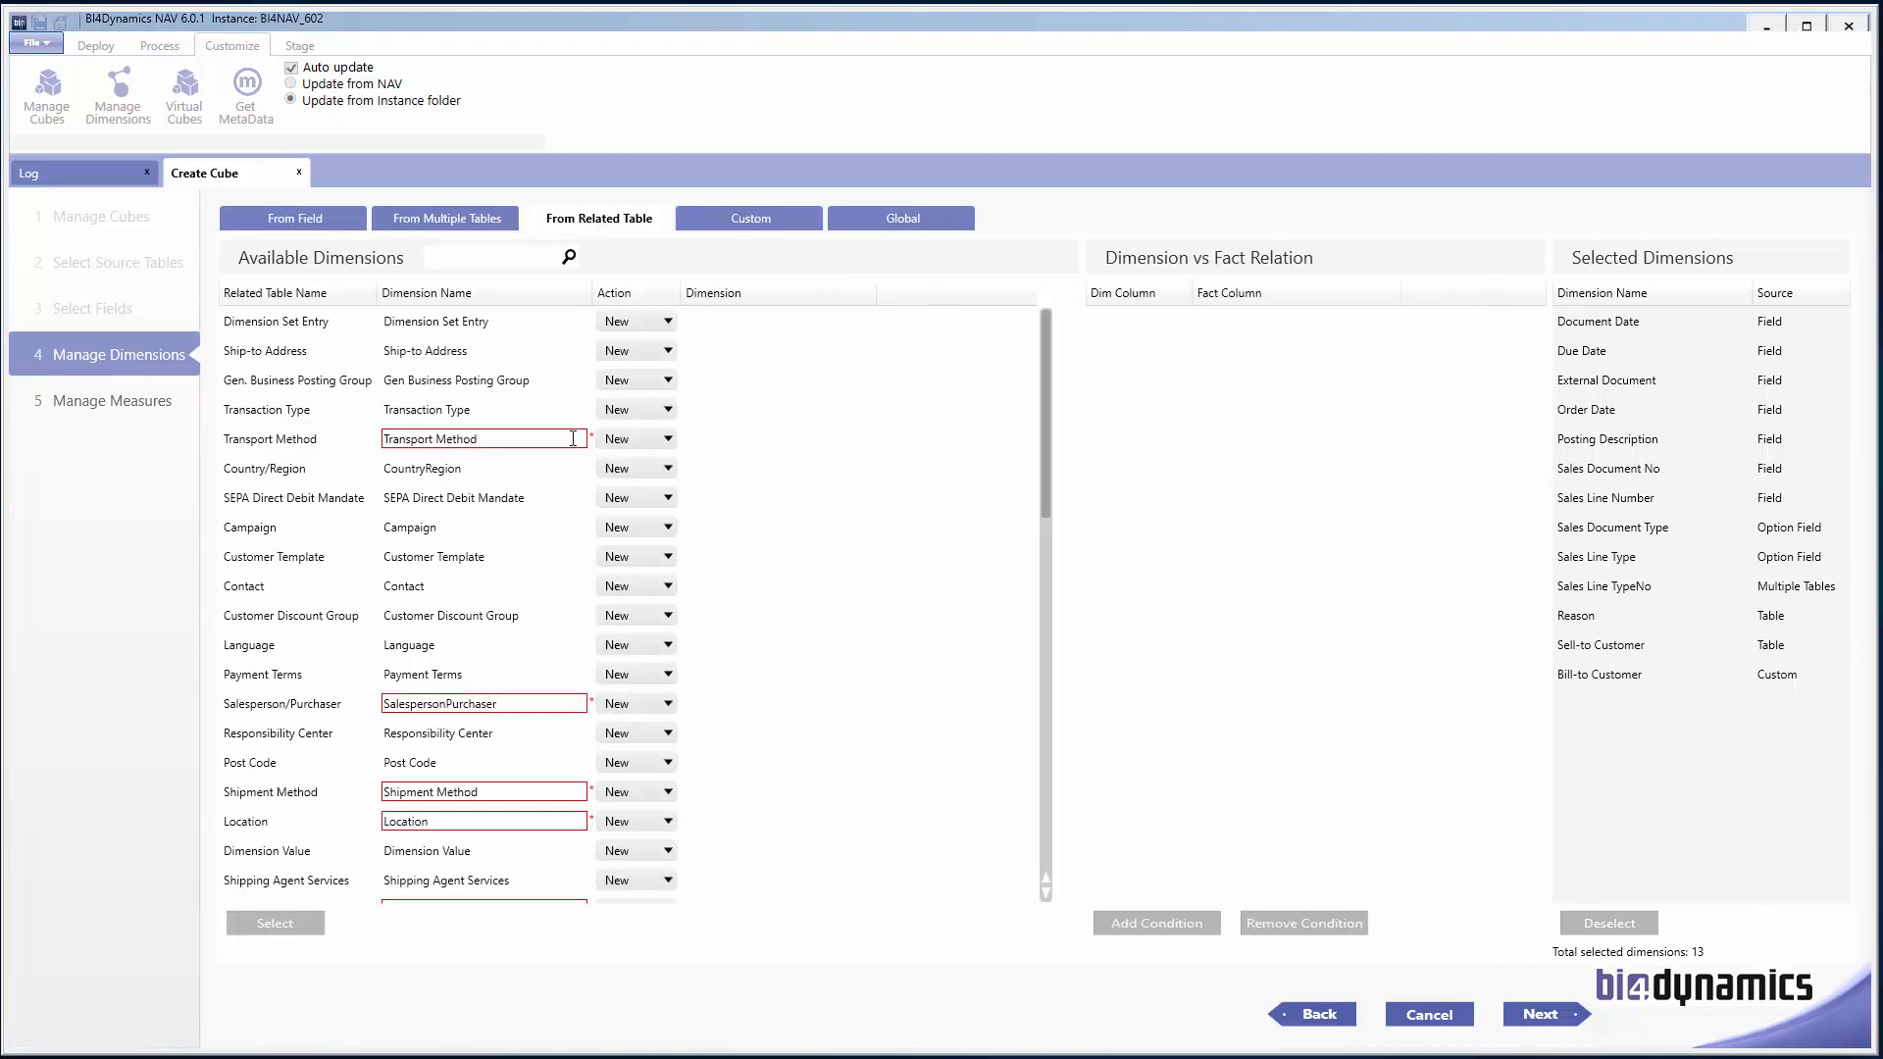
pyautogui.click(520, 703)
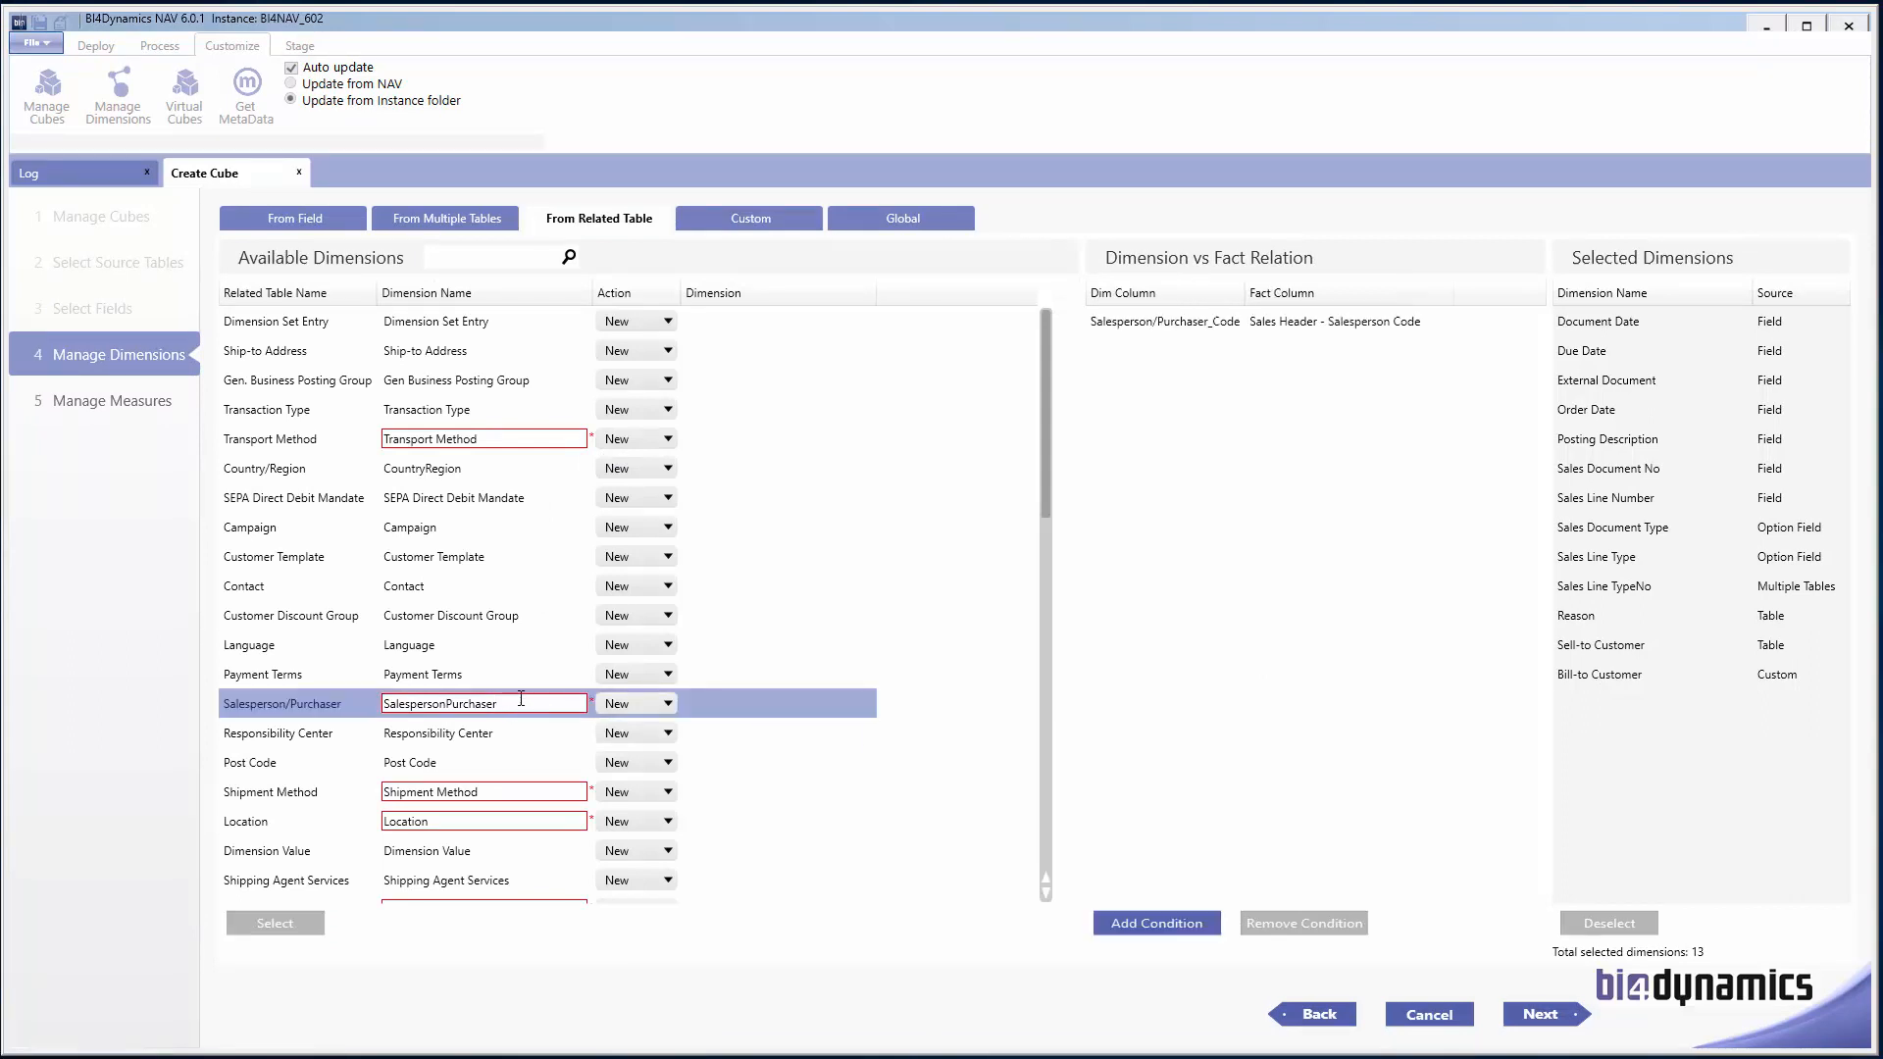
pyautogui.press('BackSpace')
pyautogui.press('BackSpace')
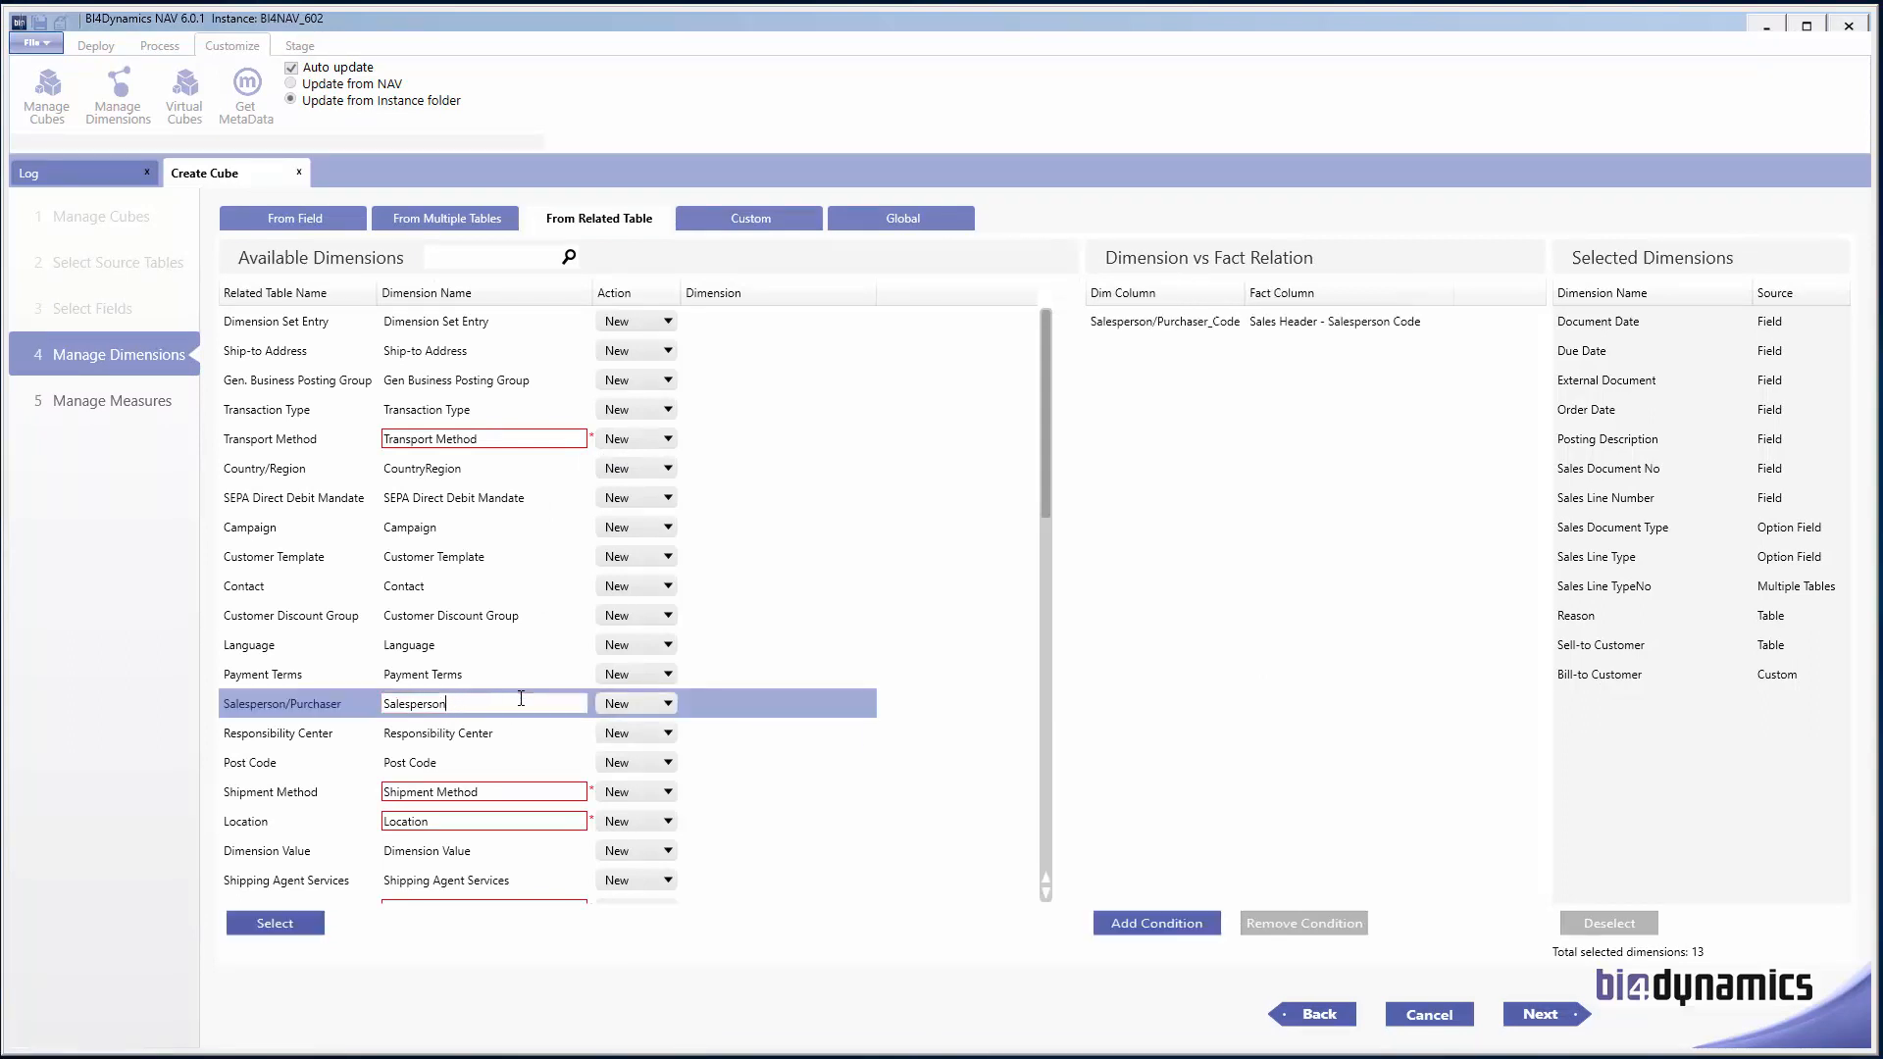
pyautogui.click(298, 923)
pyautogui.click(458, 703)
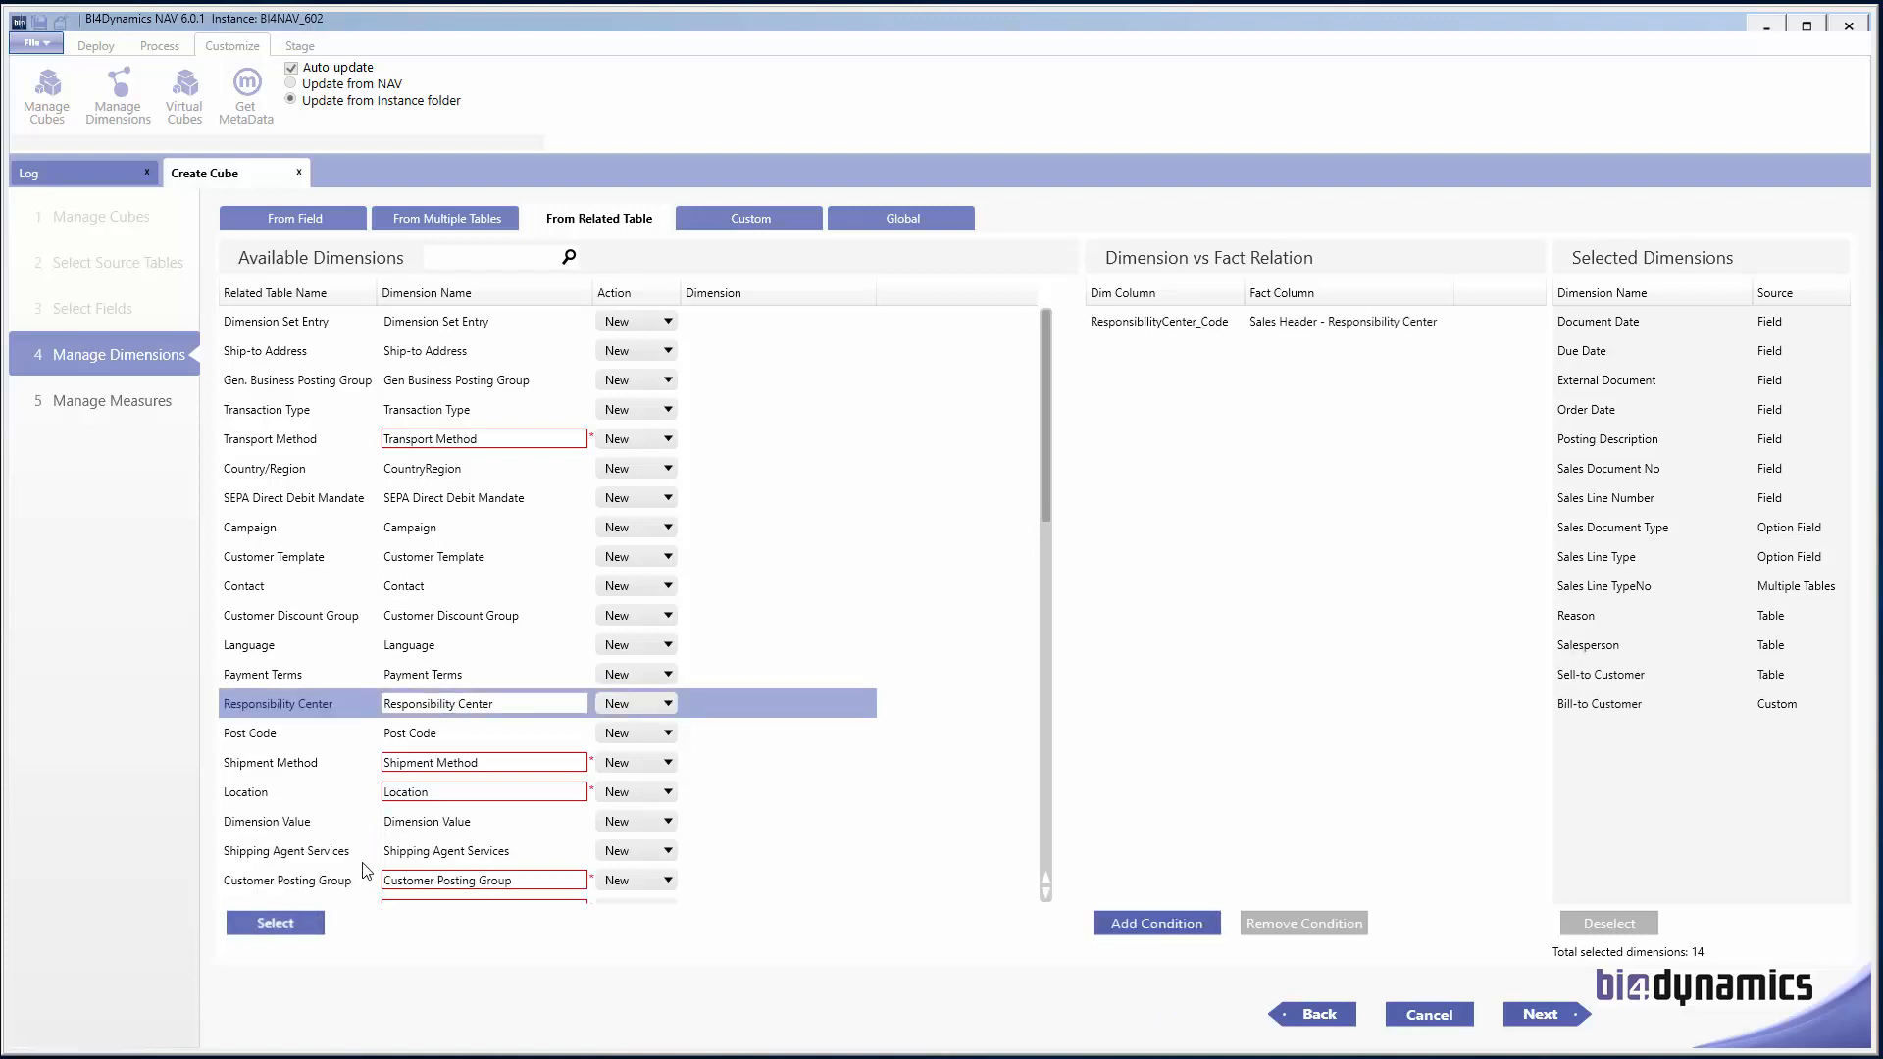
# Step: Remove the new Location dimension's condition on the fact column Sales Header - Location Code
pyautogui.click(430, 765)
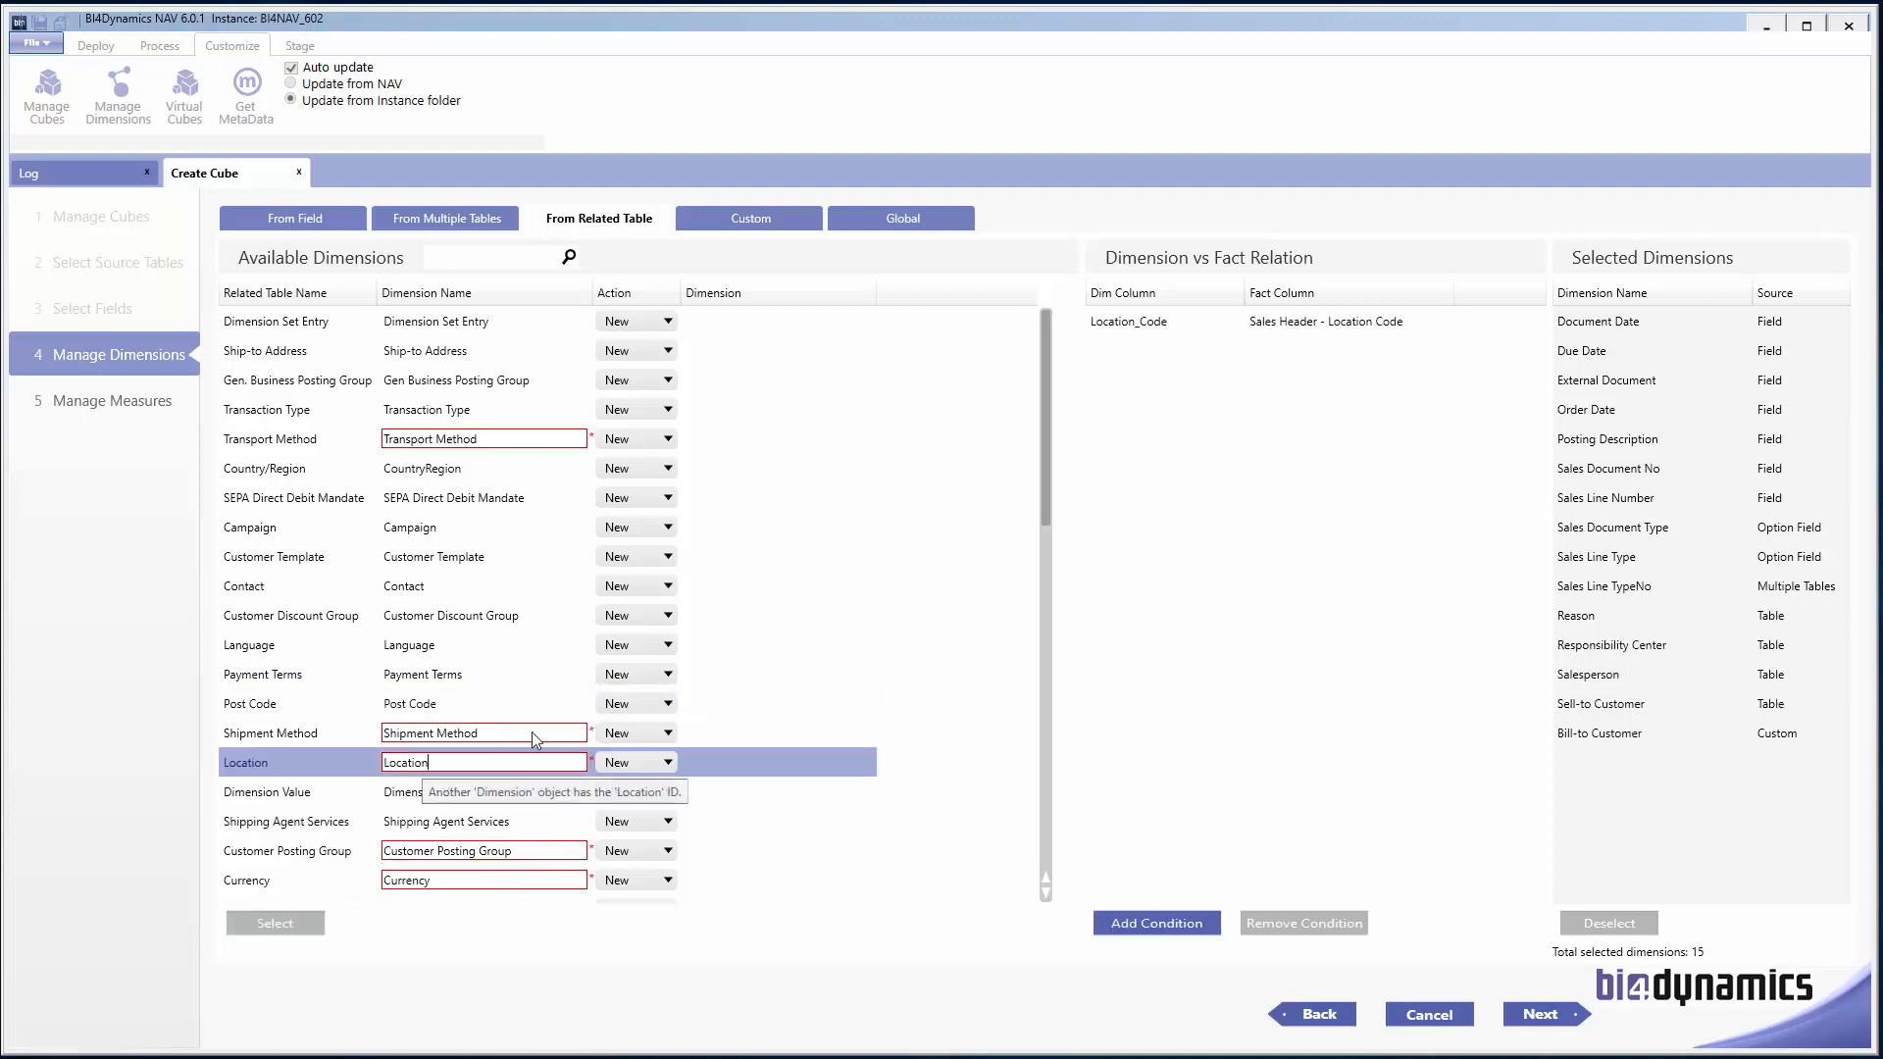
pyautogui.click(1358, 325)
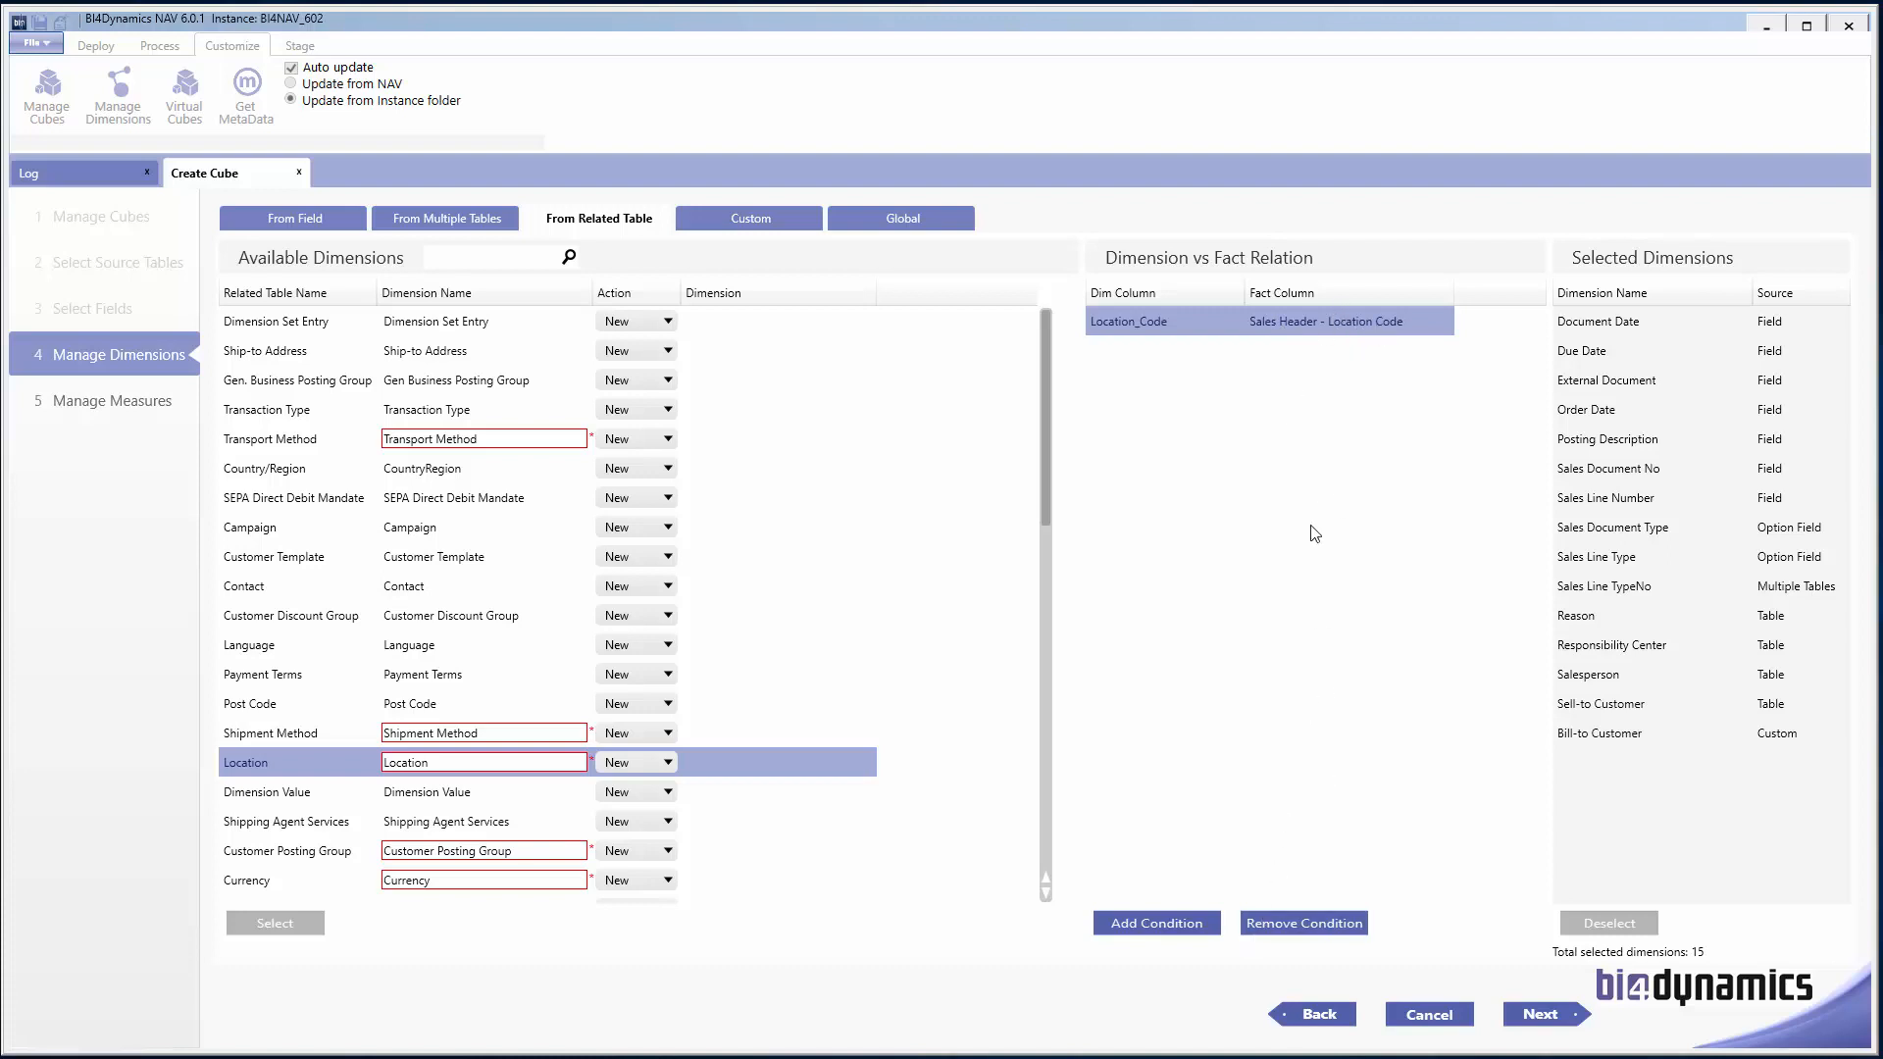
pyautogui.click(1306, 922)
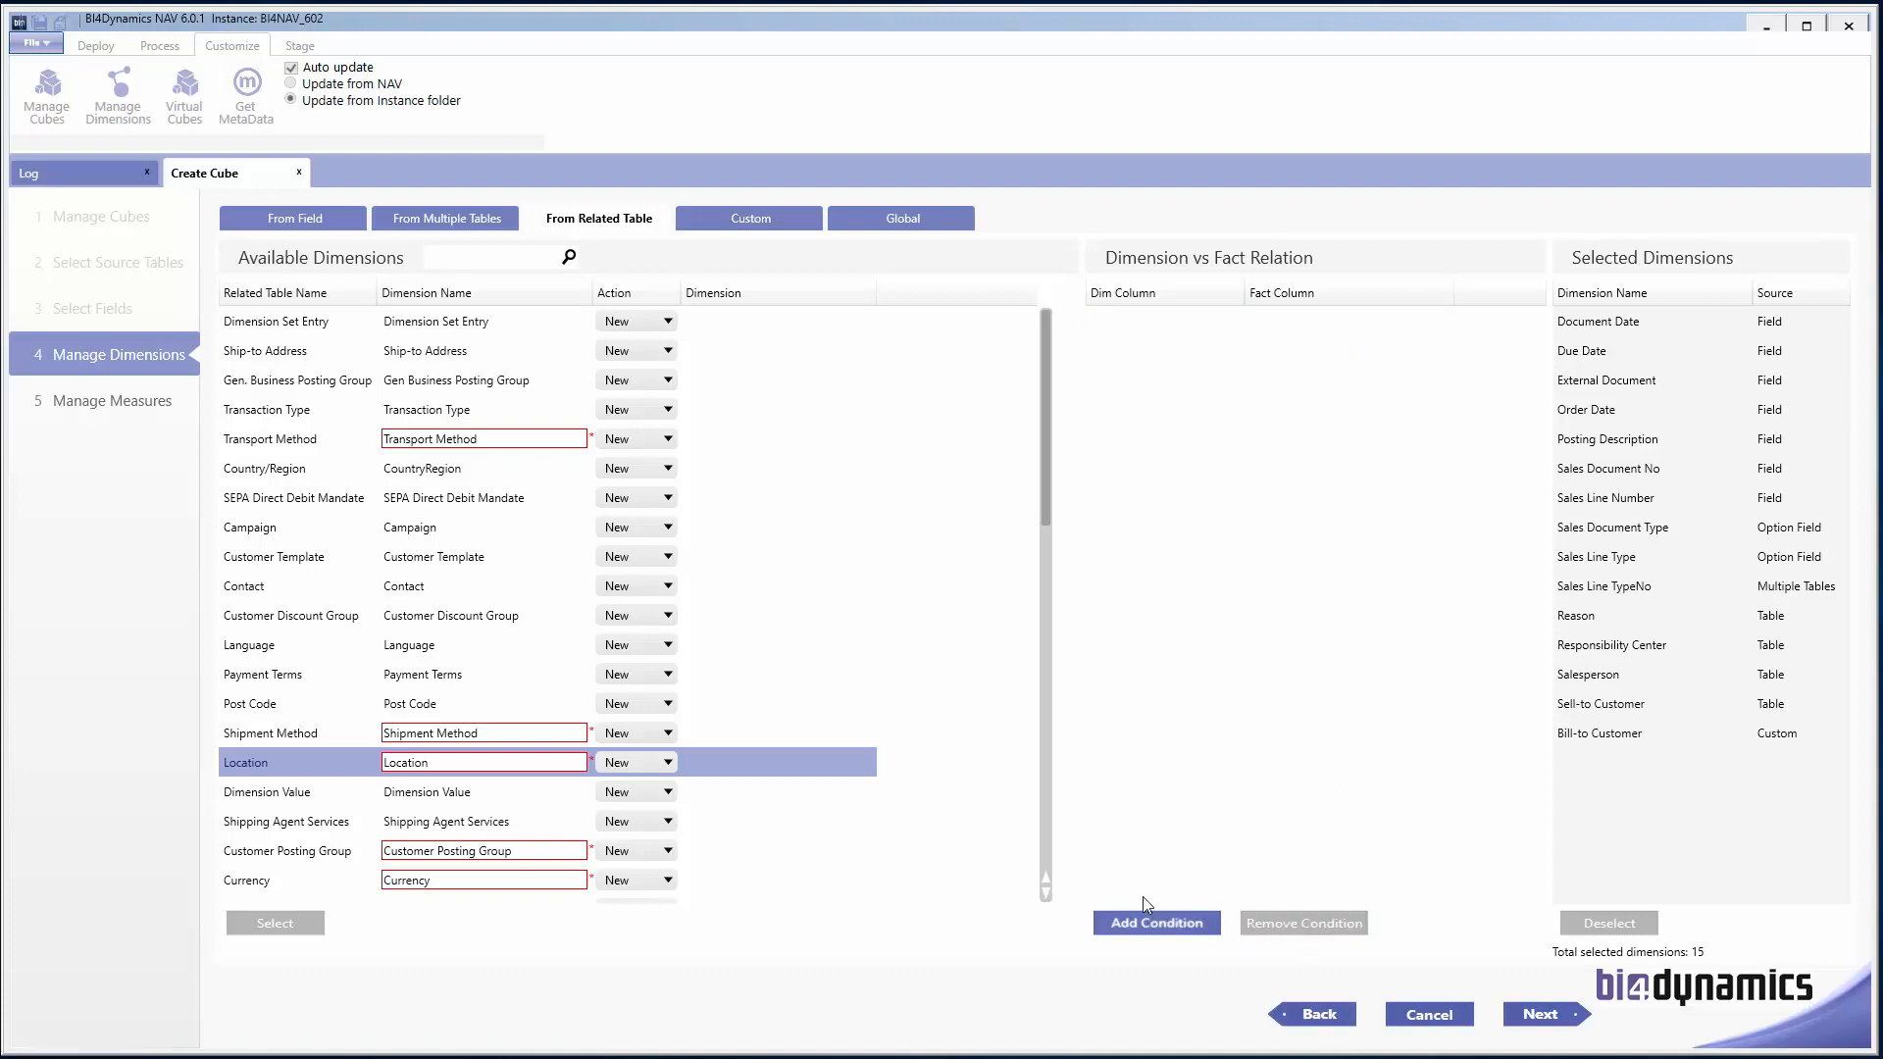
# Step: Add a condition to the new Location dimension equating Location_Code with Sales Line - Location Code
pyautogui.click(1152, 923)
pyautogui.click(767, 537)
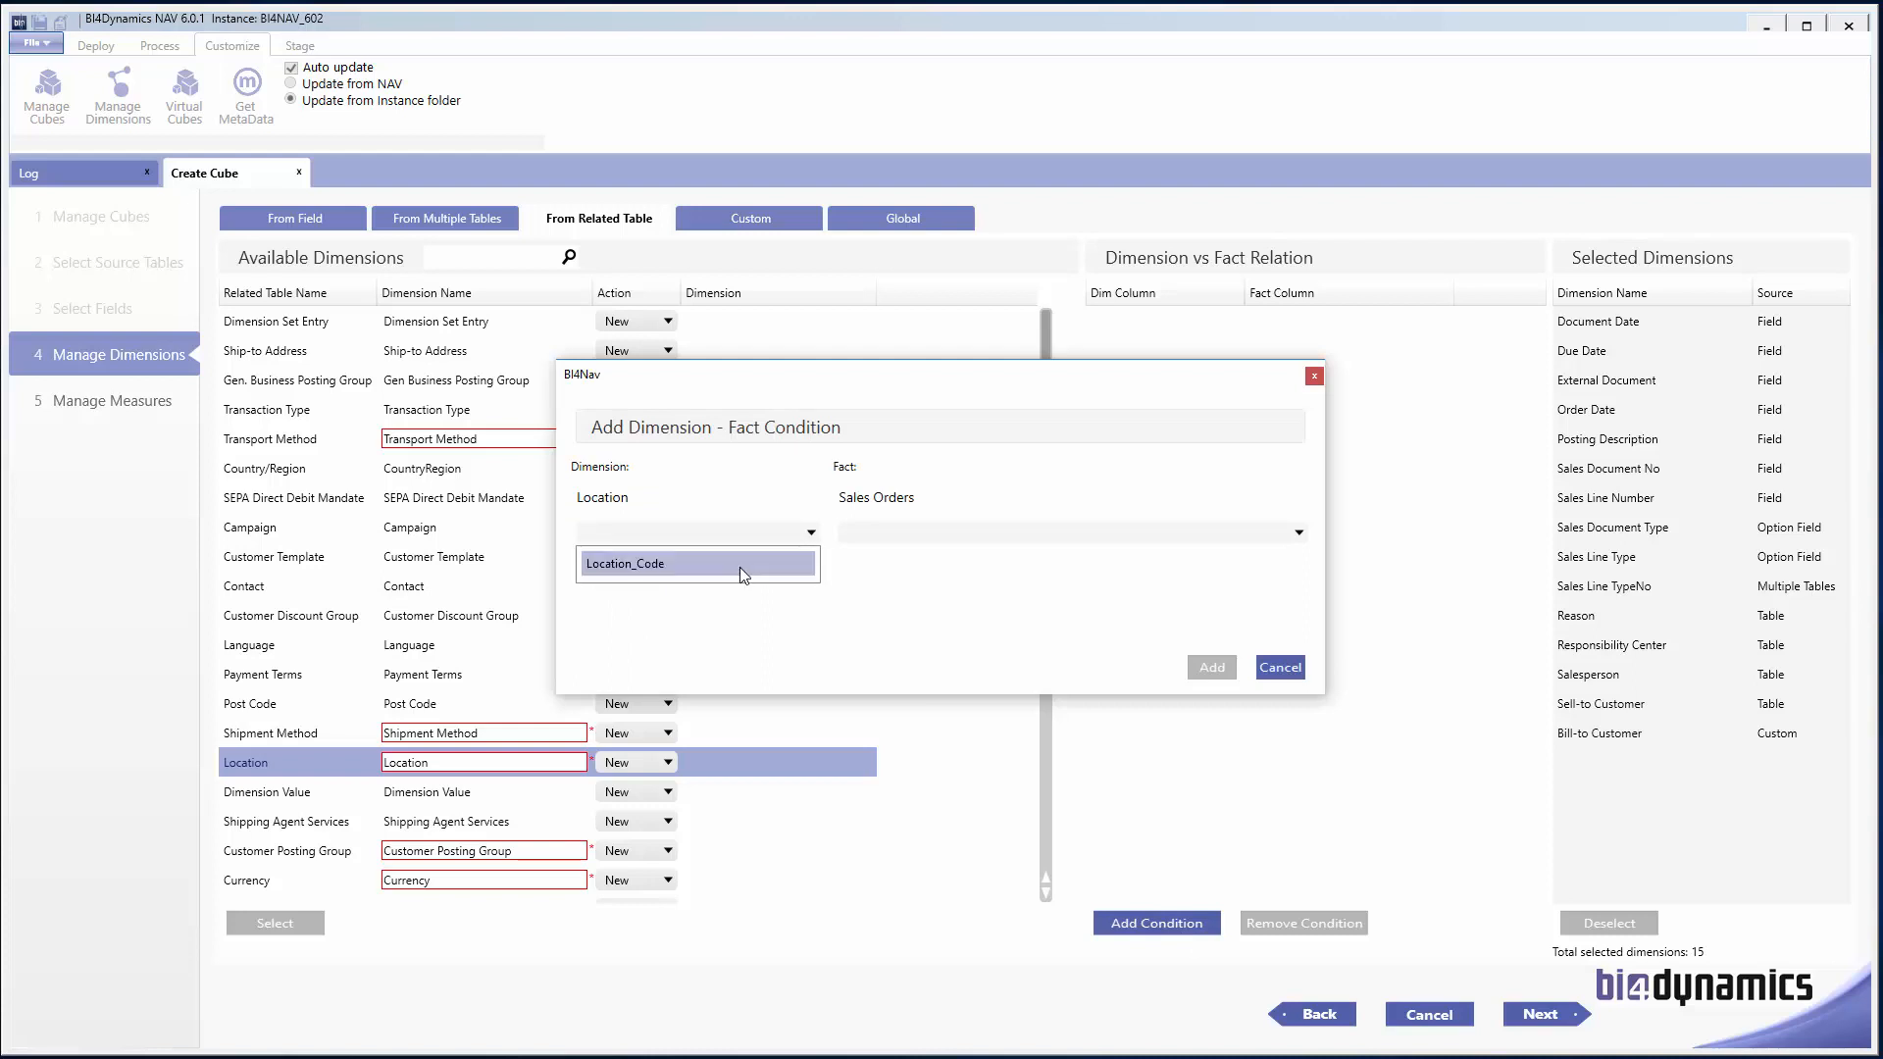
pyautogui.click(741, 568)
pyautogui.click(880, 536)
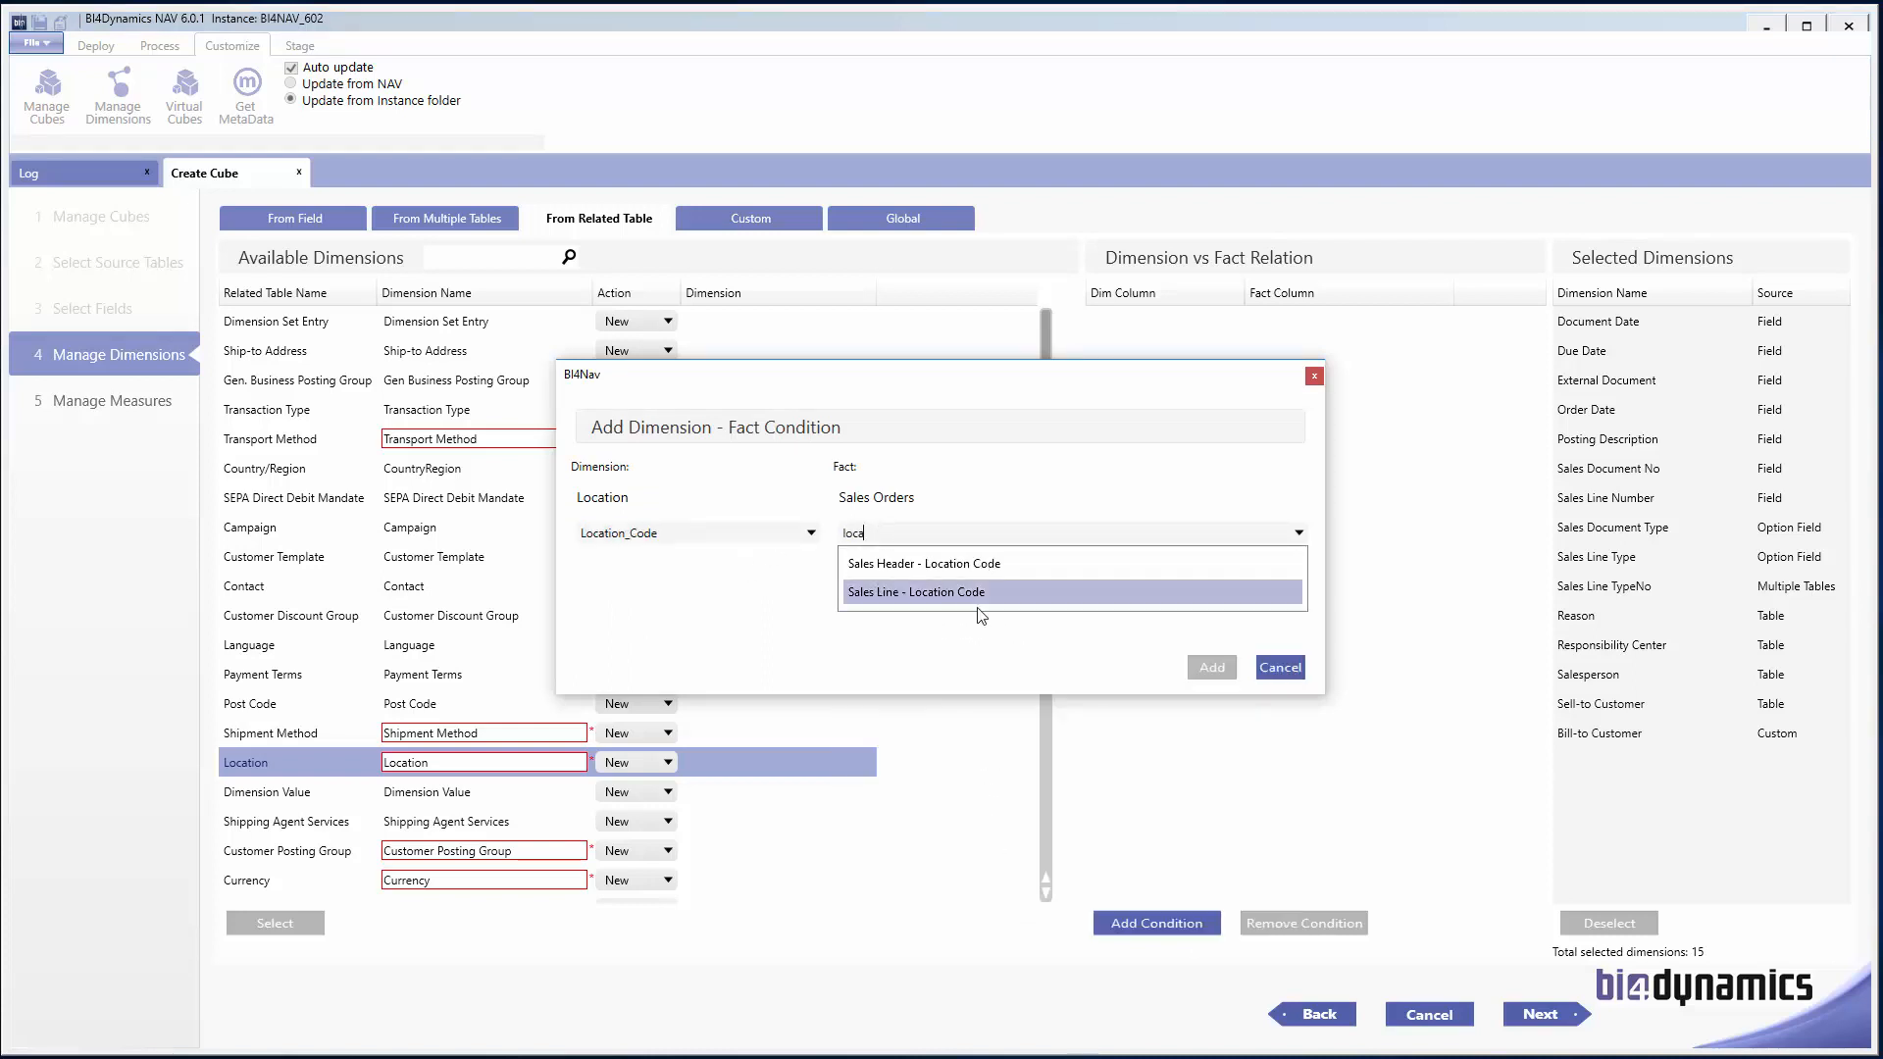
pyautogui.click(977, 607)
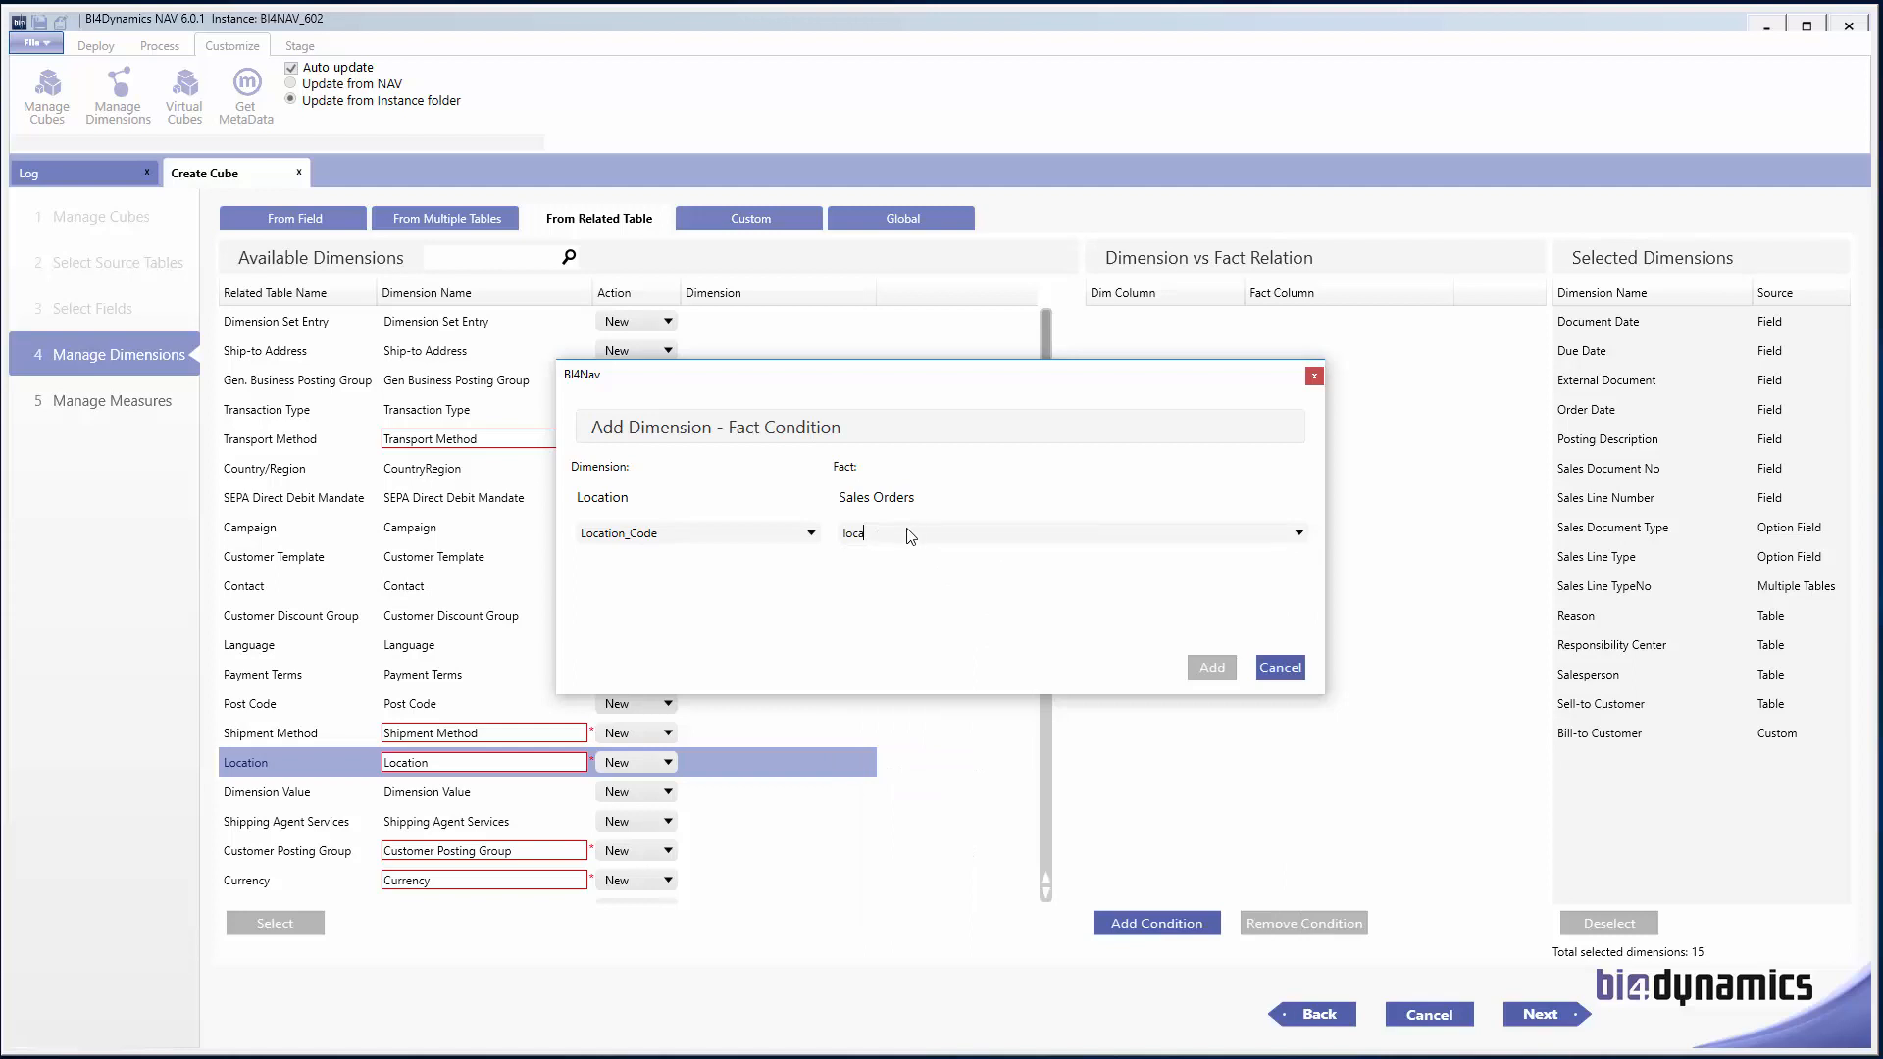
pyautogui.hotkey('ctrl', 'a')
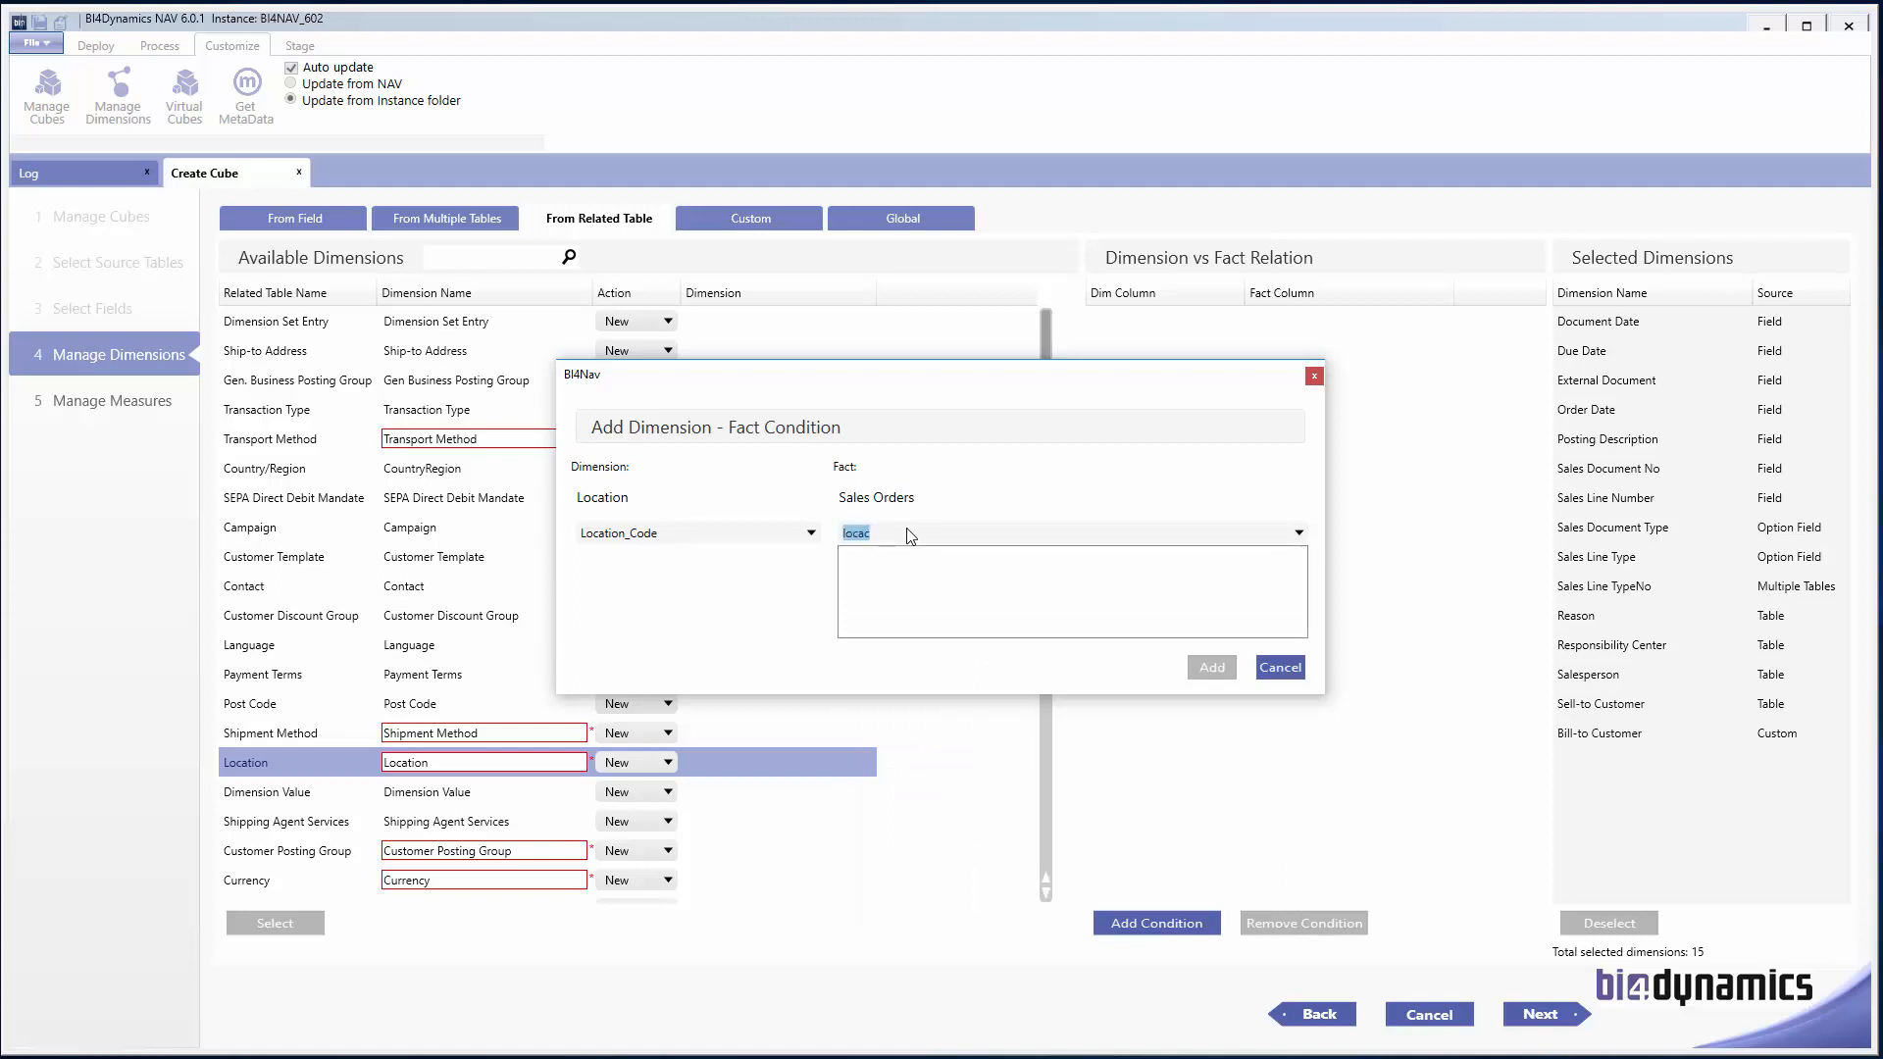
pyautogui.press('BackSpace')
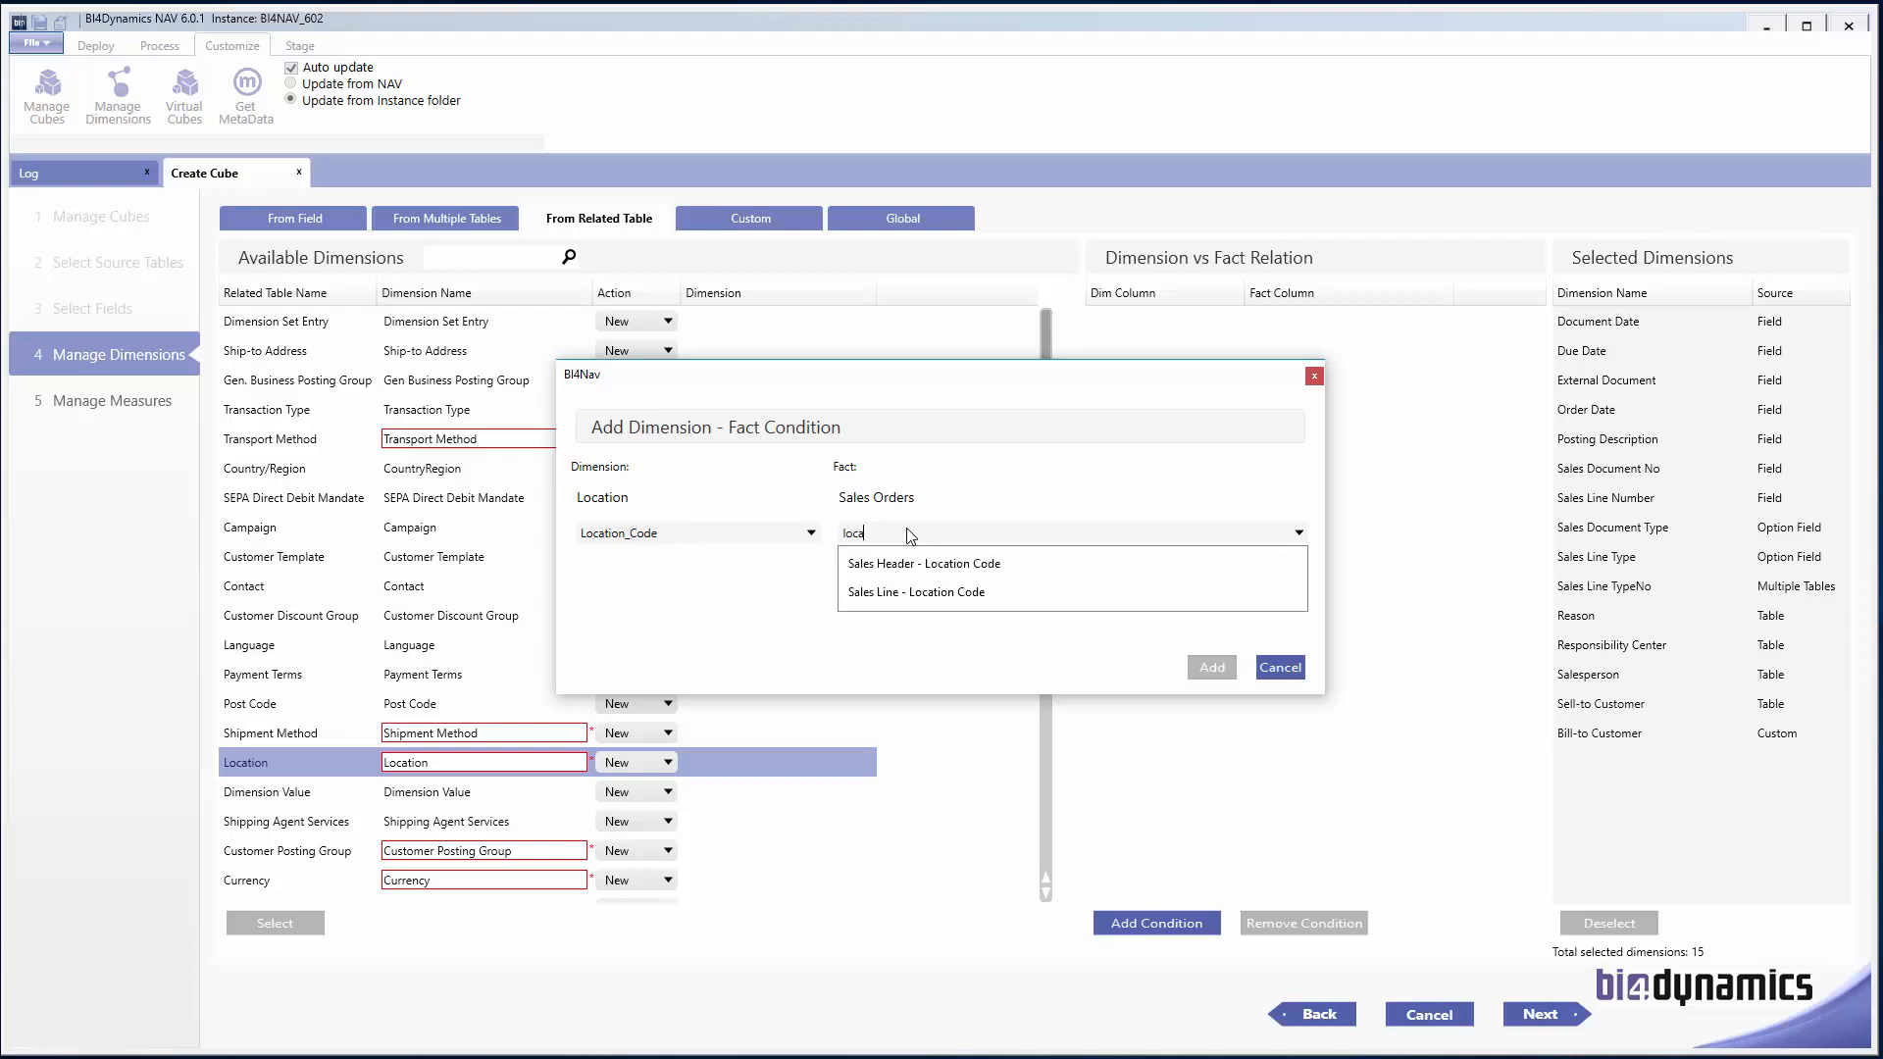
pyautogui.click(885, 592)
pyautogui.click(1212, 667)
pyautogui.click(1145, 326)
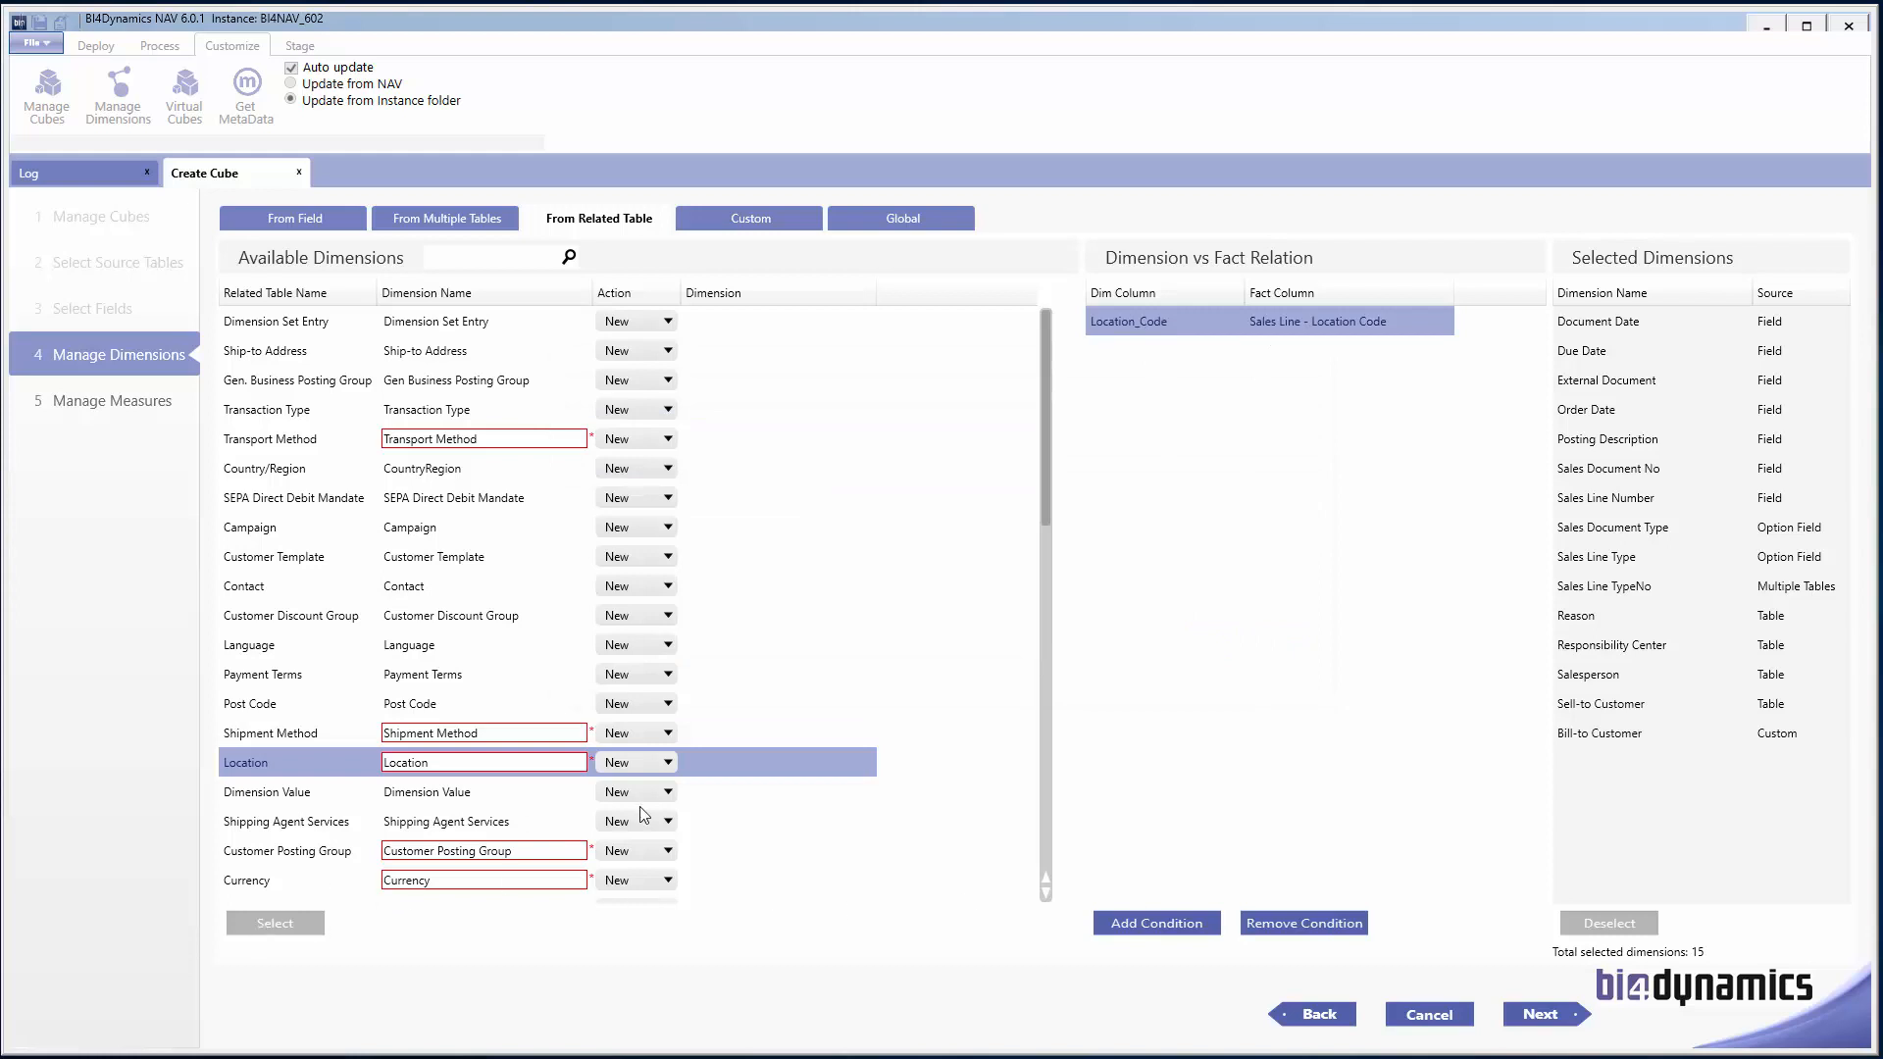
# Step: Set the Location related table to use the existing Location dimension and remove its condition on Sales Header - Location Code
pyautogui.click(631, 765)
pyautogui.click(636, 822)
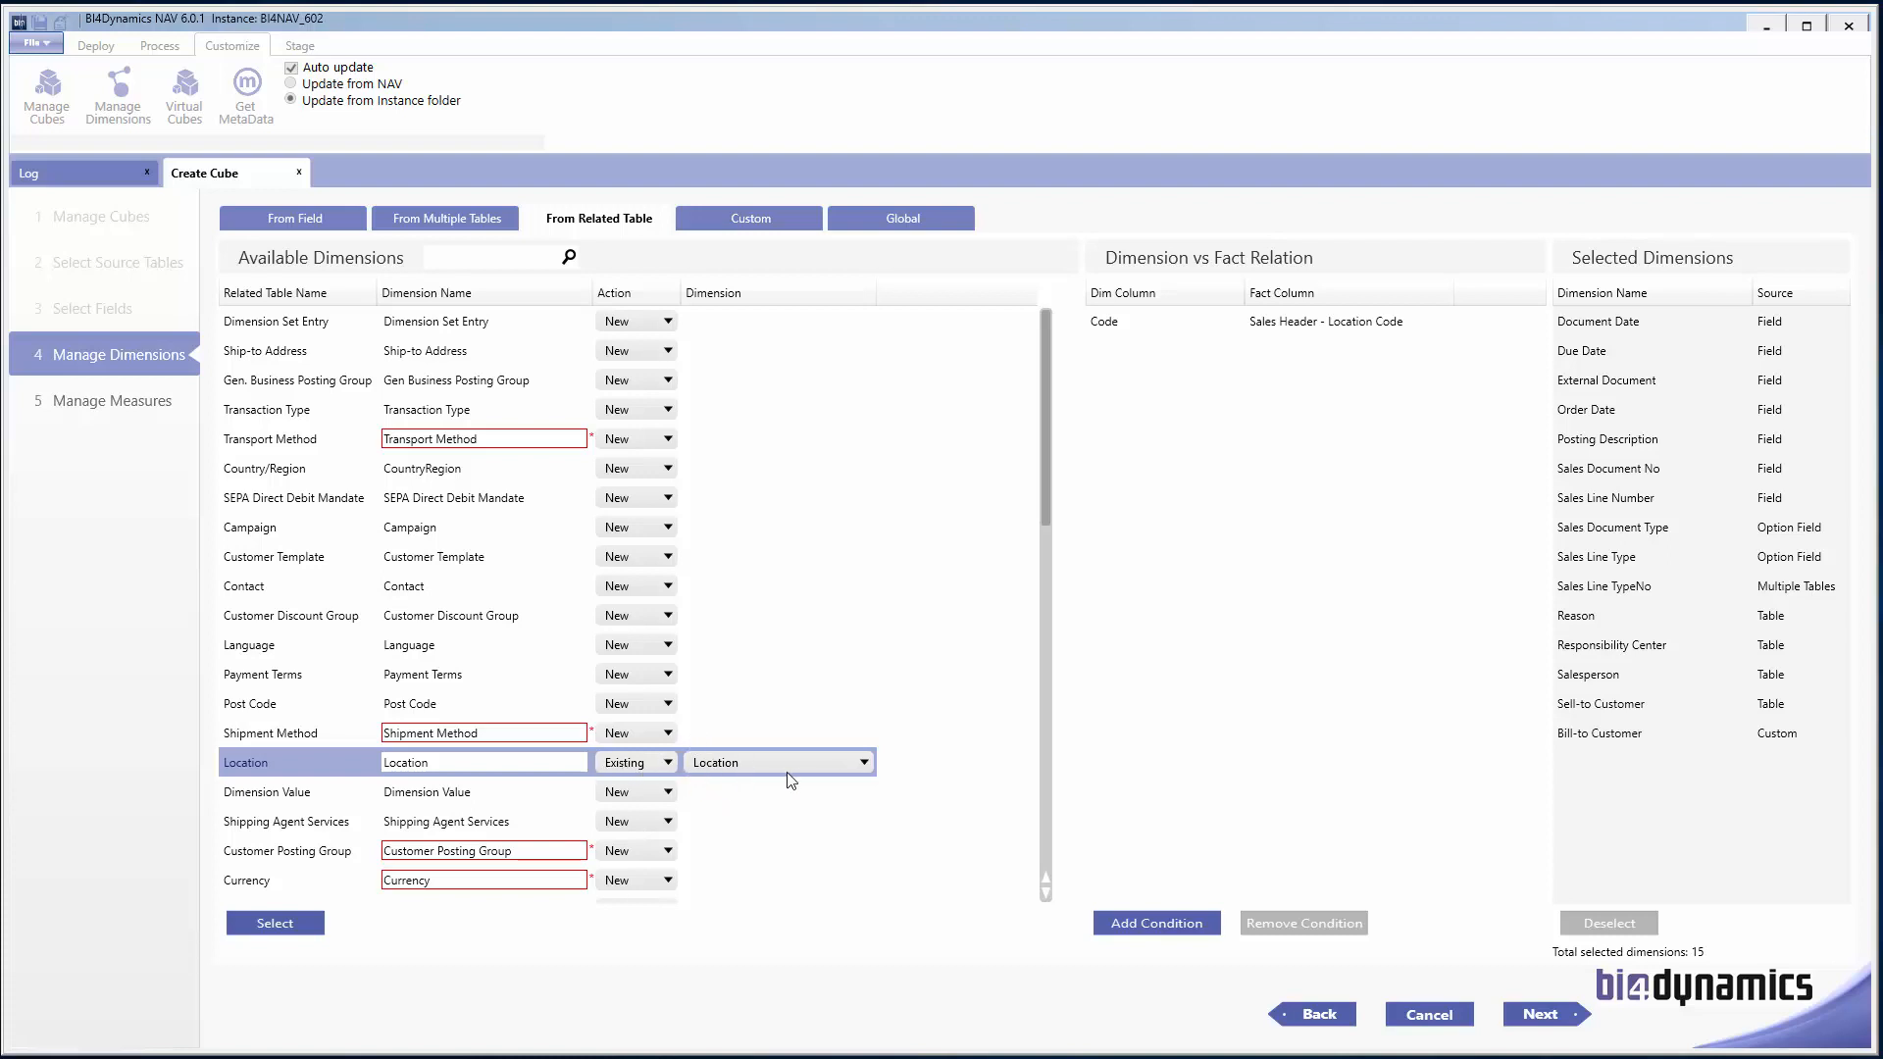
pyautogui.click(1254, 322)
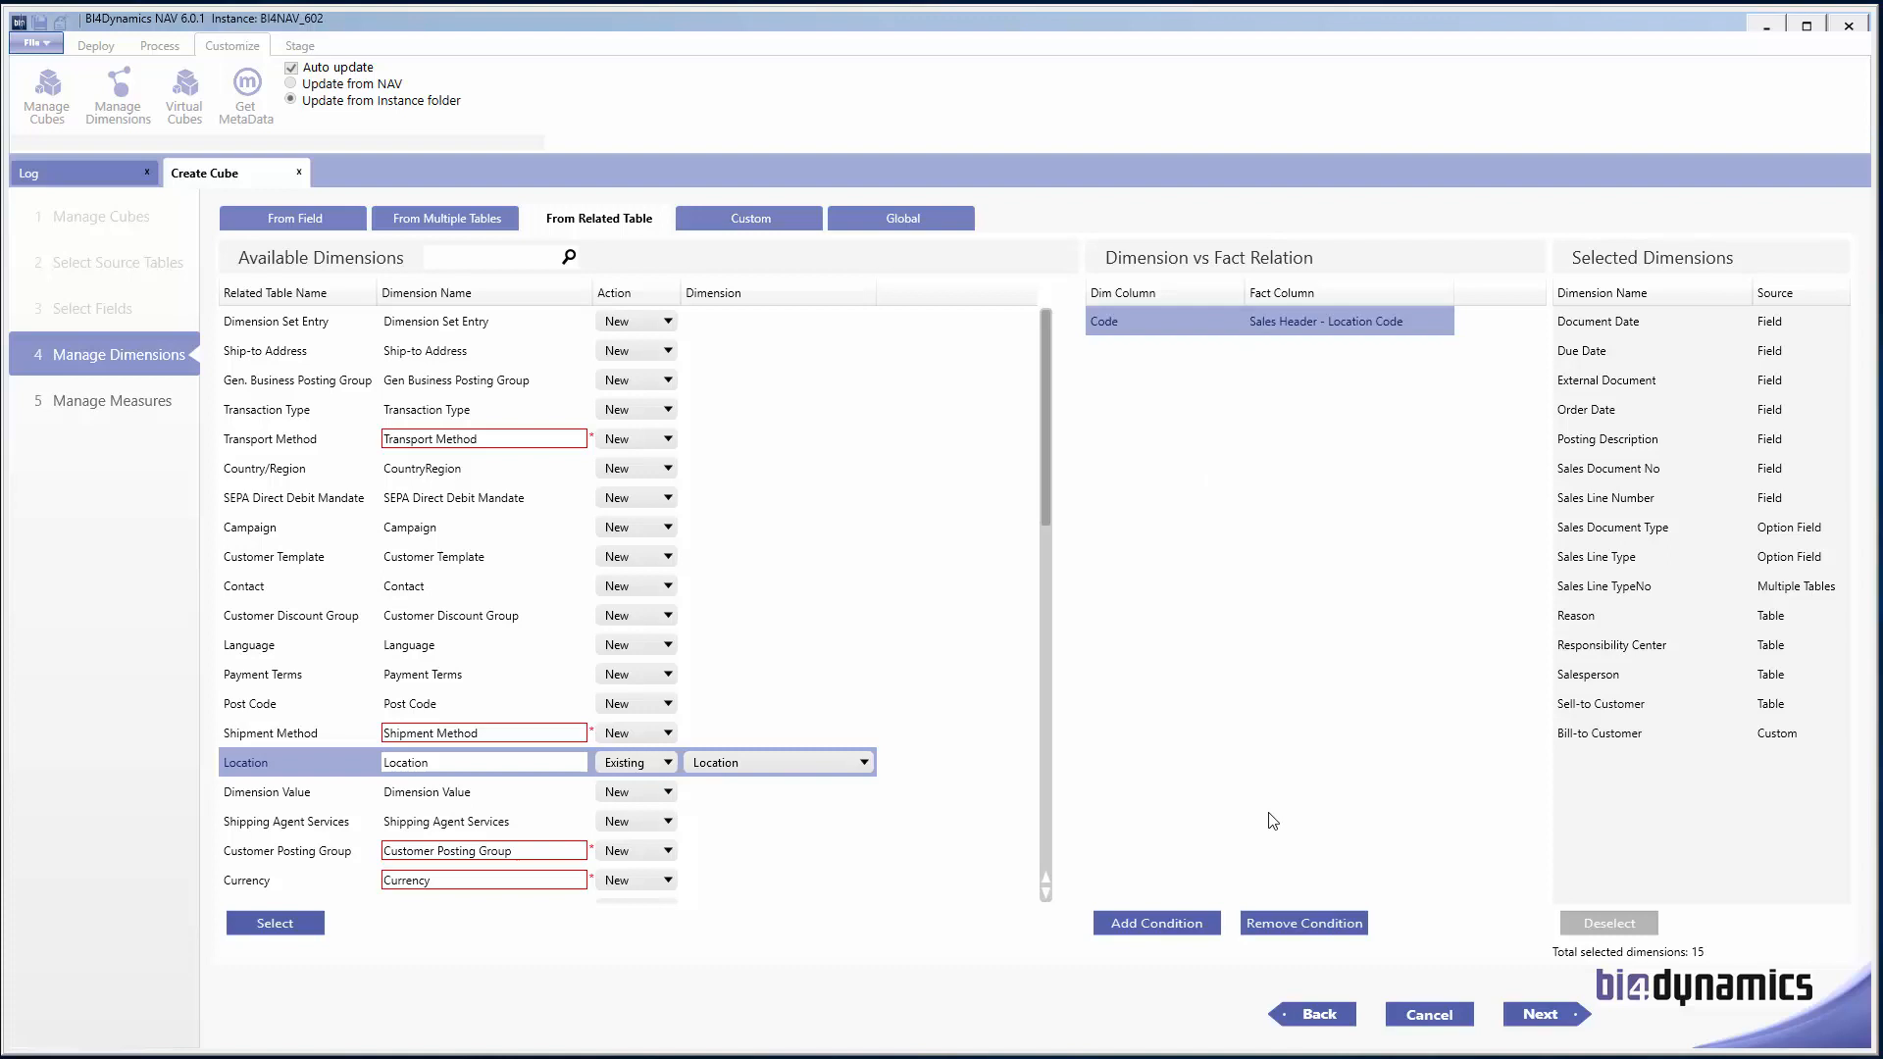
pyautogui.click(1276, 923)
# Step: Add a condition equating Location's Code column with Sales Line - Location Code, and select the dimension for the cube
pyautogui.click(1201, 924)
pyautogui.click(810, 532)
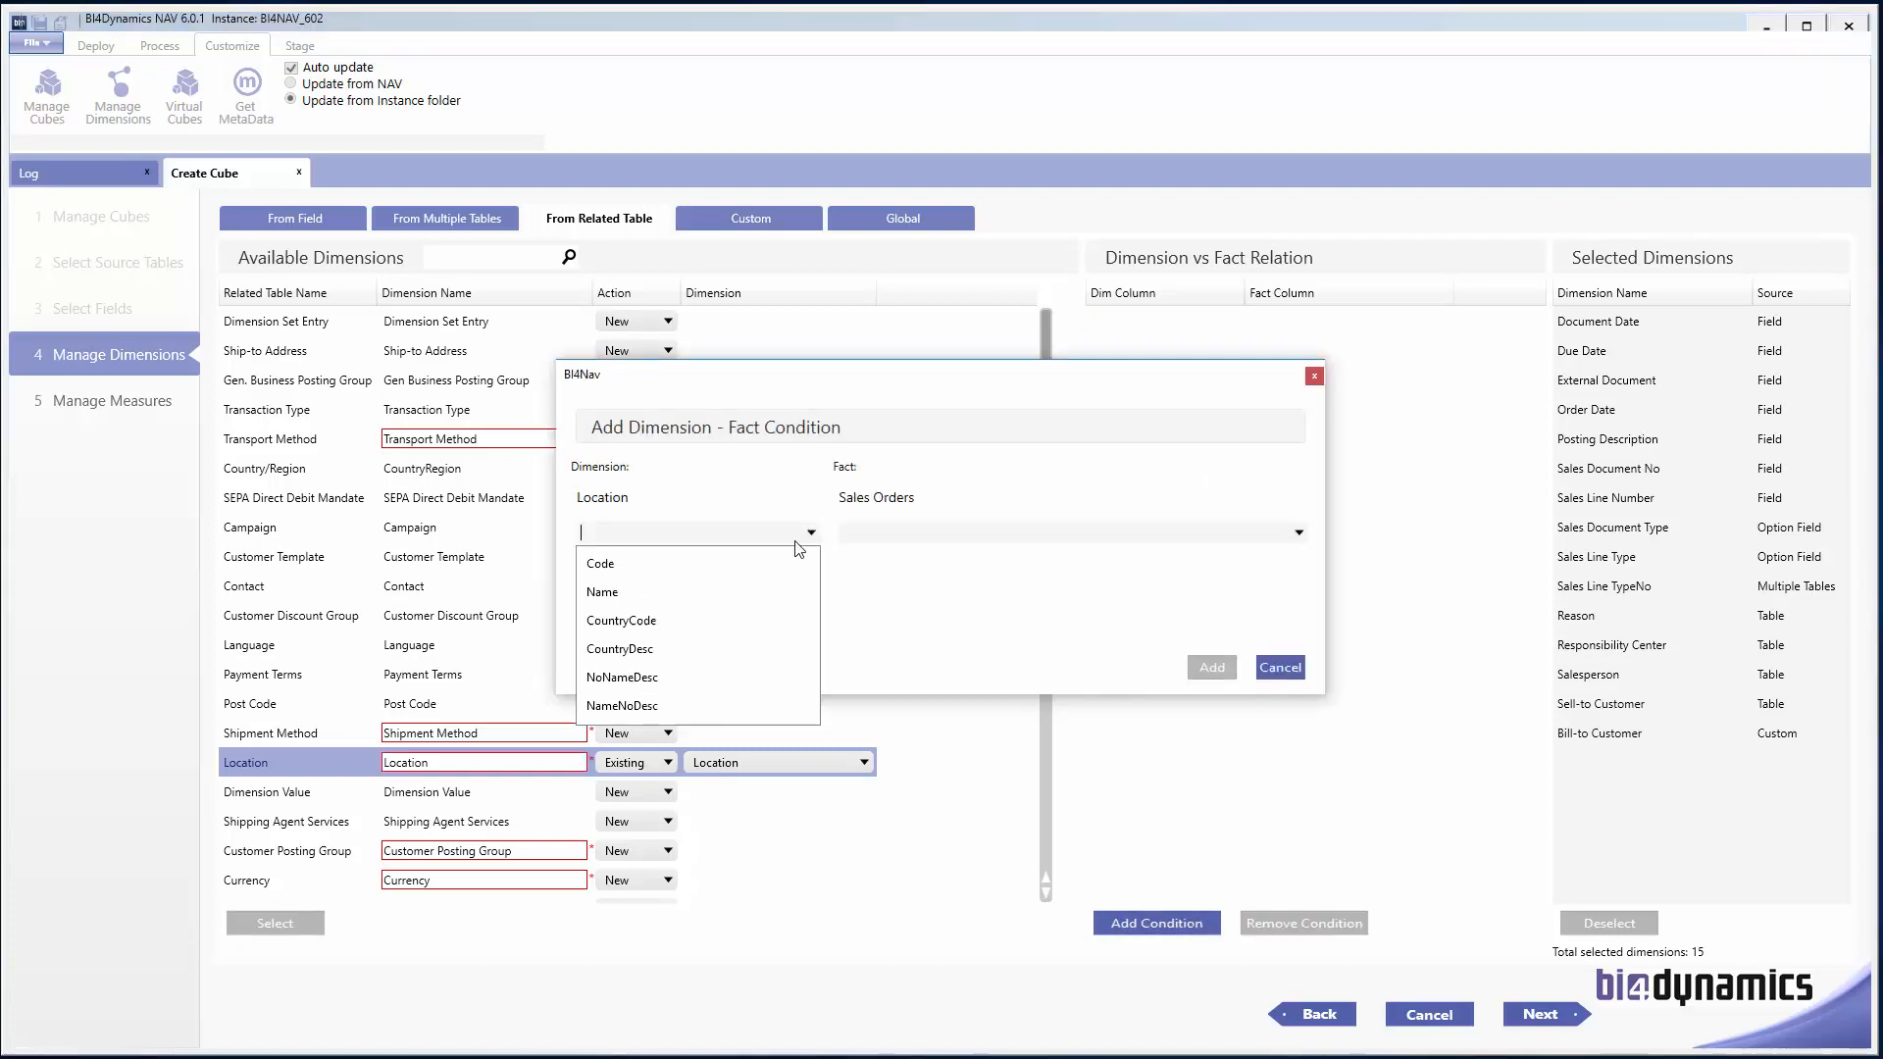
pyautogui.click(780, 559)
pyautogui.click(882, 531)
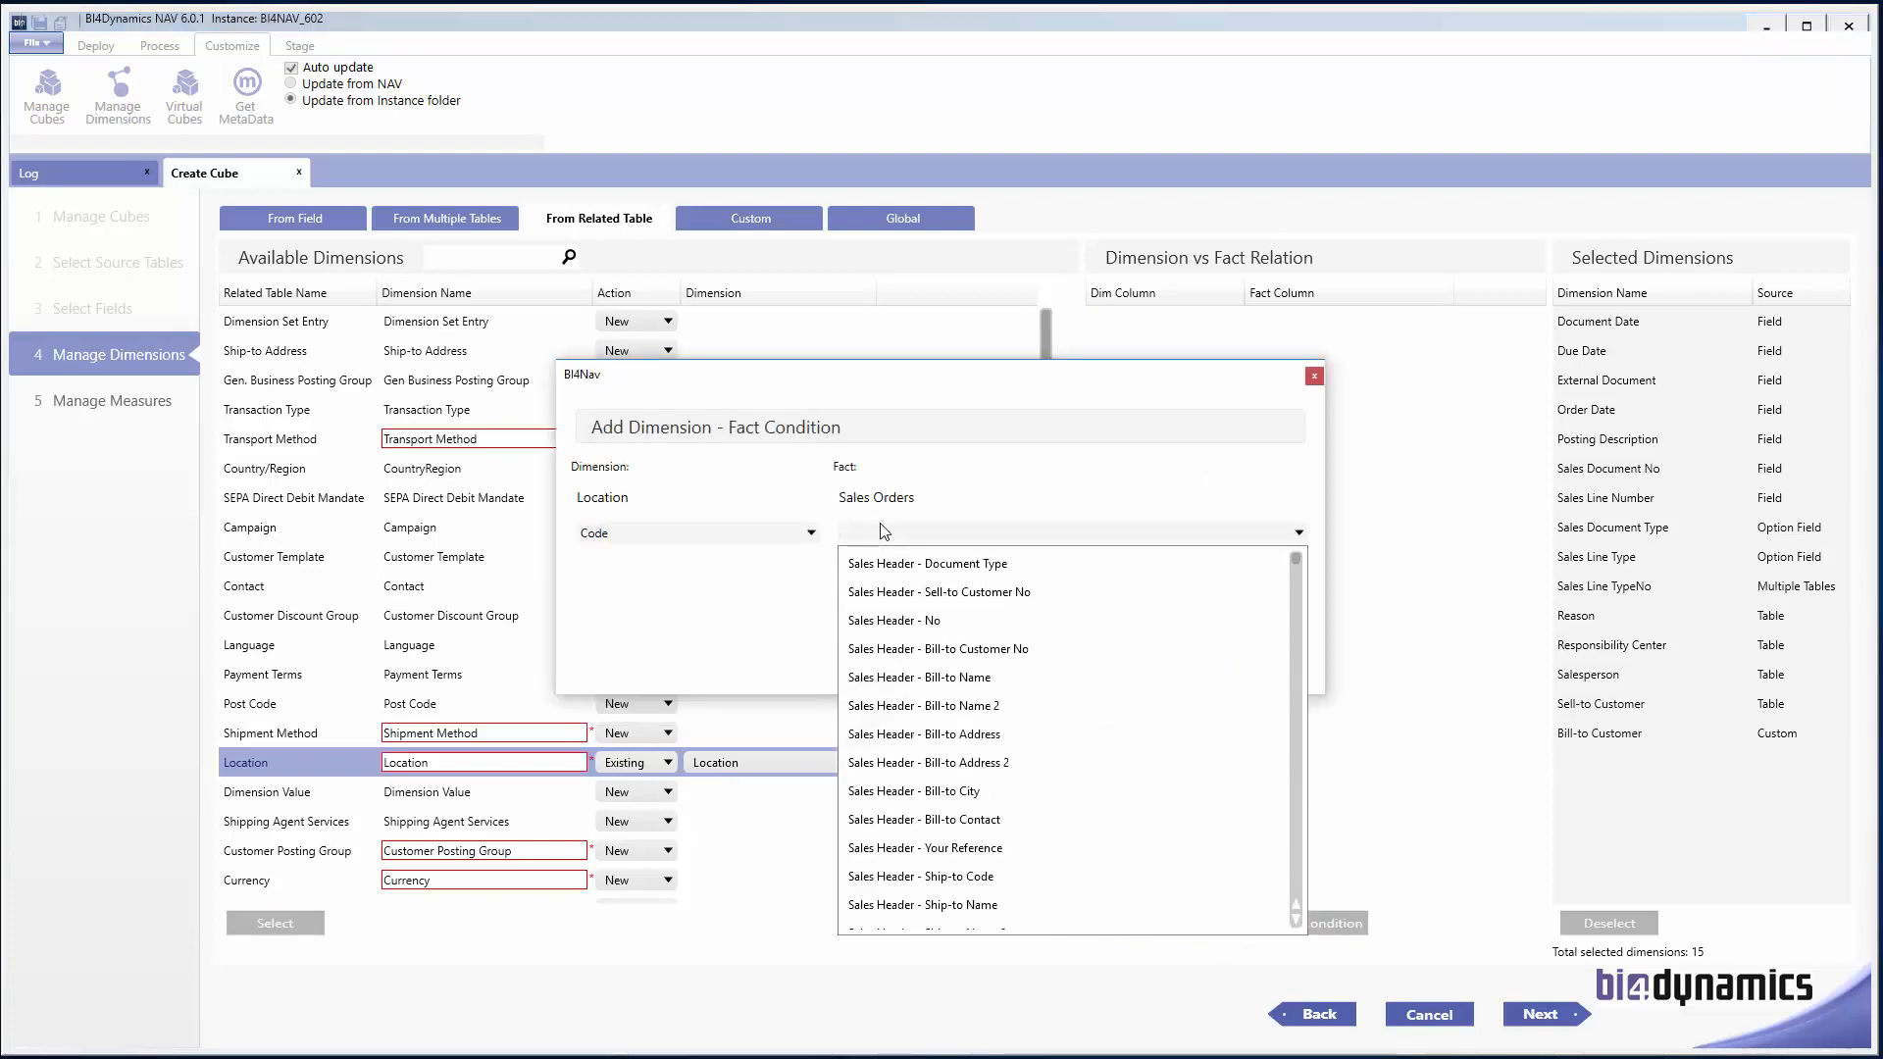
pyautogui.write('loca')
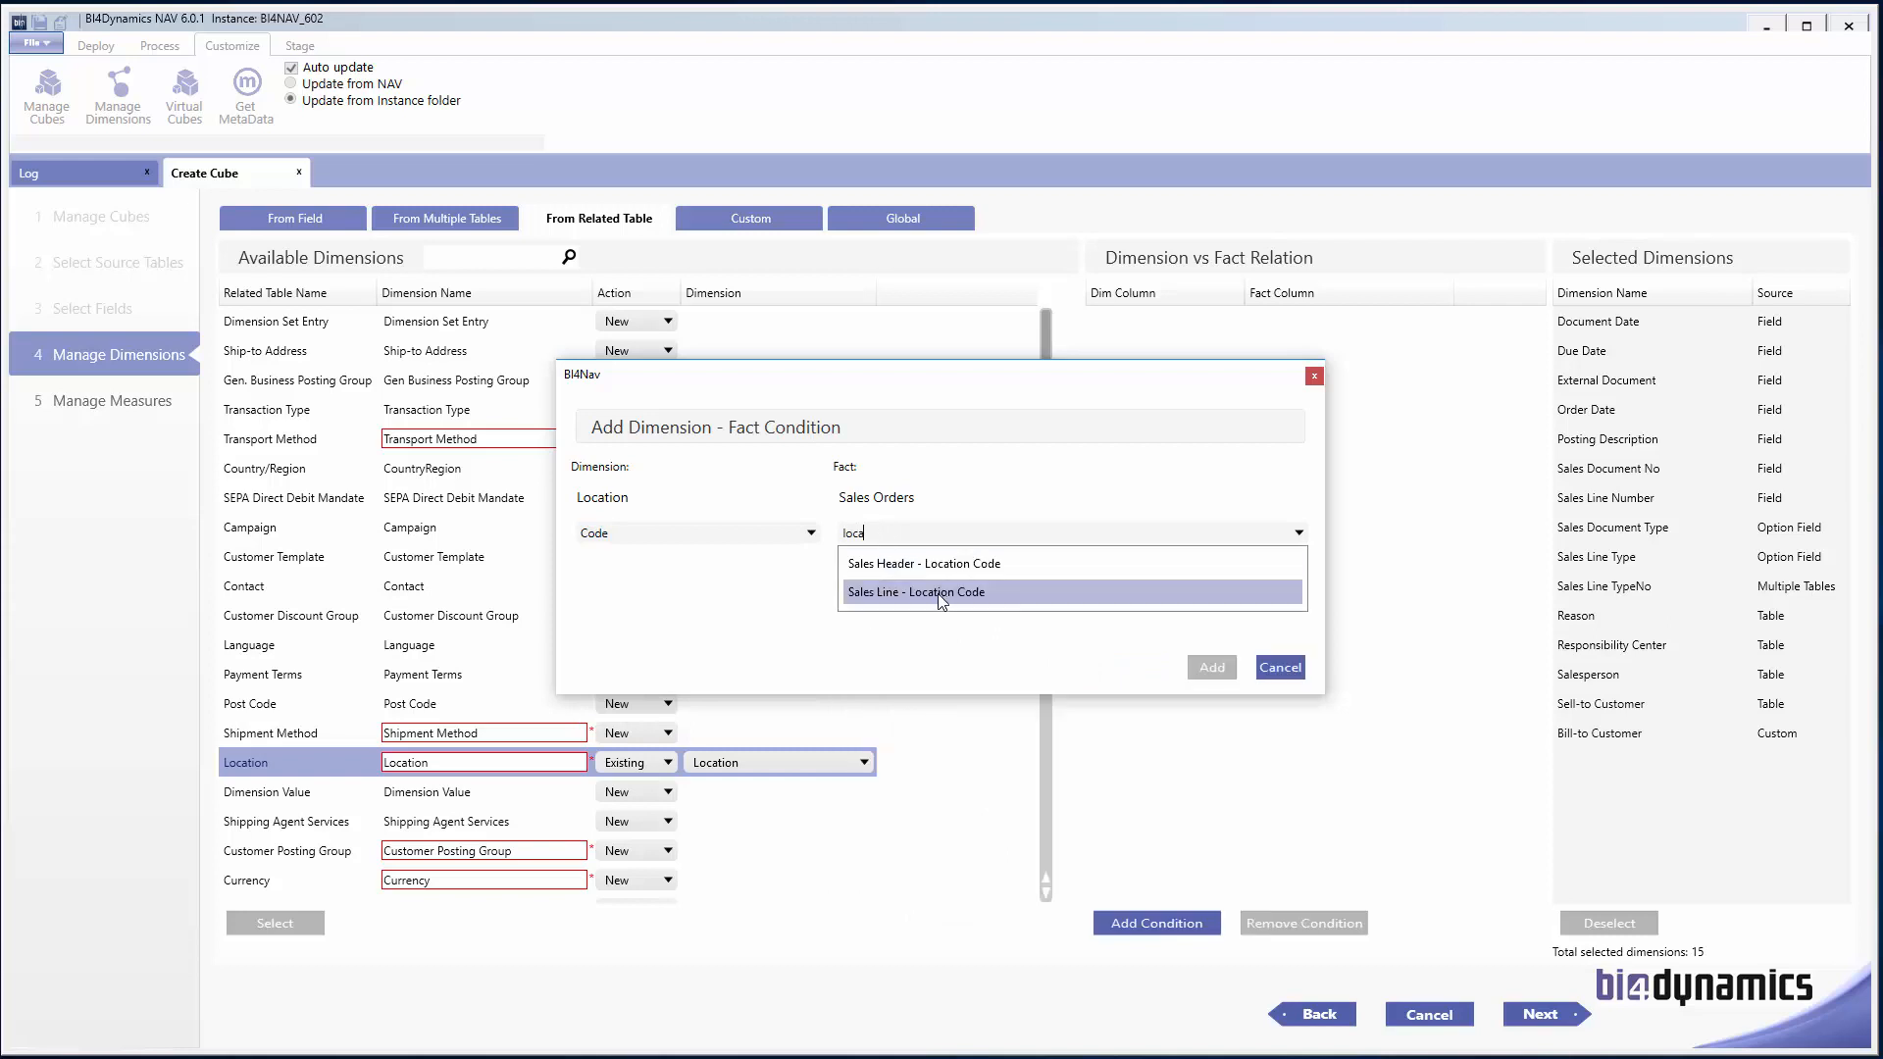
pyautogui.click(956, 585)
pyautogui.click(1206, 664)
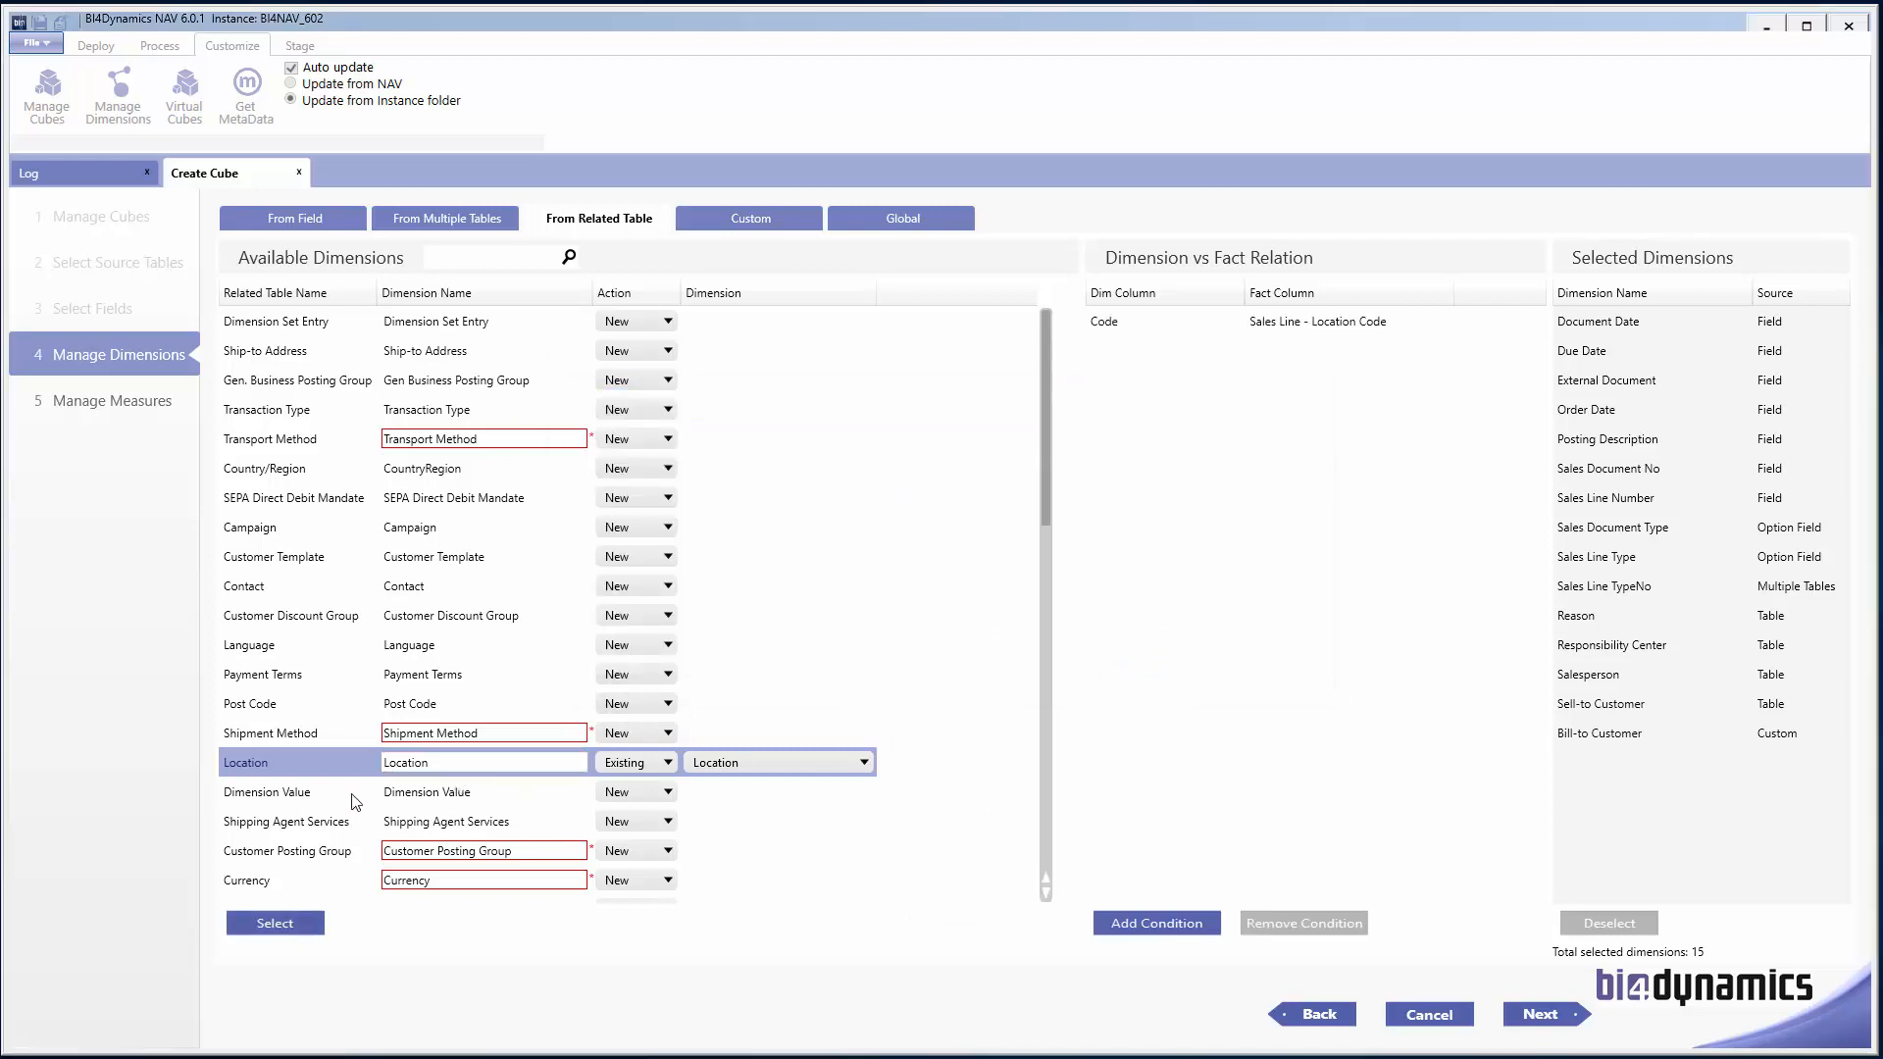
pyautogui.click(274, 921)
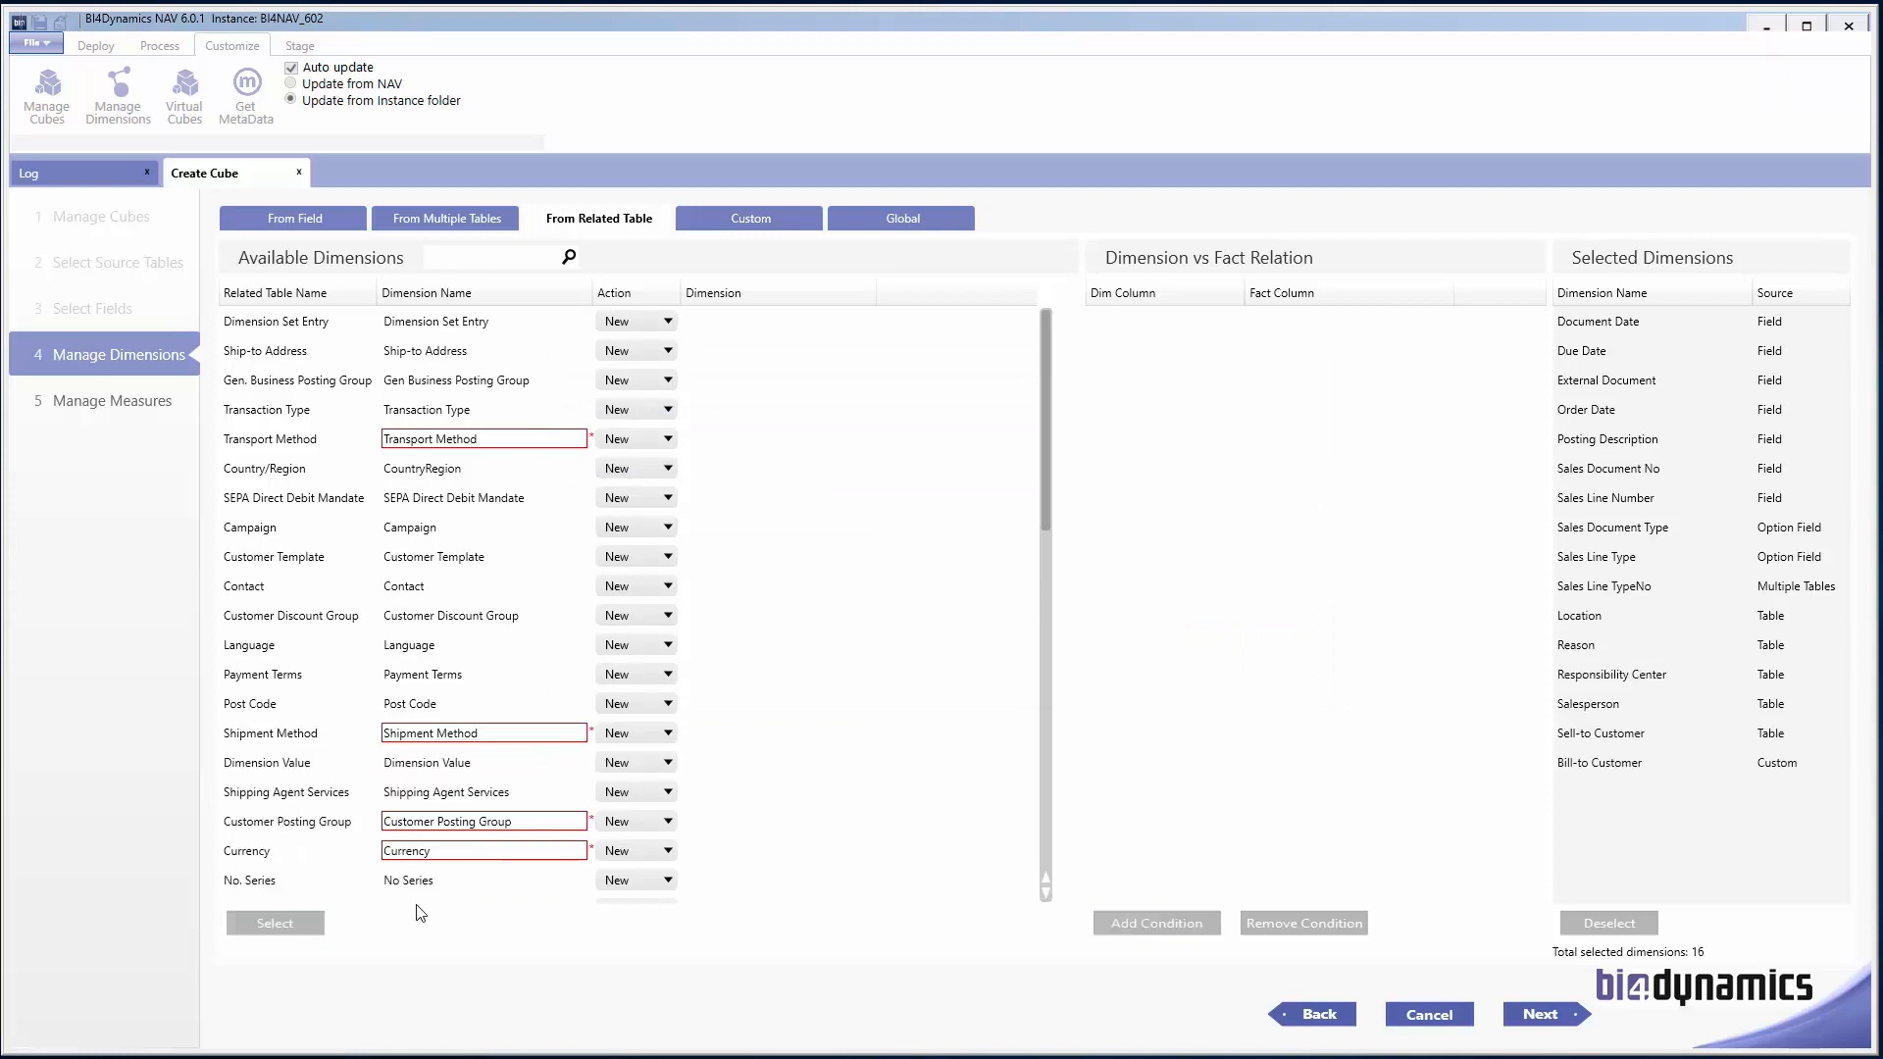
# Step: Set the Currency related table to use the existing Currency dimension and select it for the cube
pyautogui.click(557, 853)
pyautogui.click(610, 856)
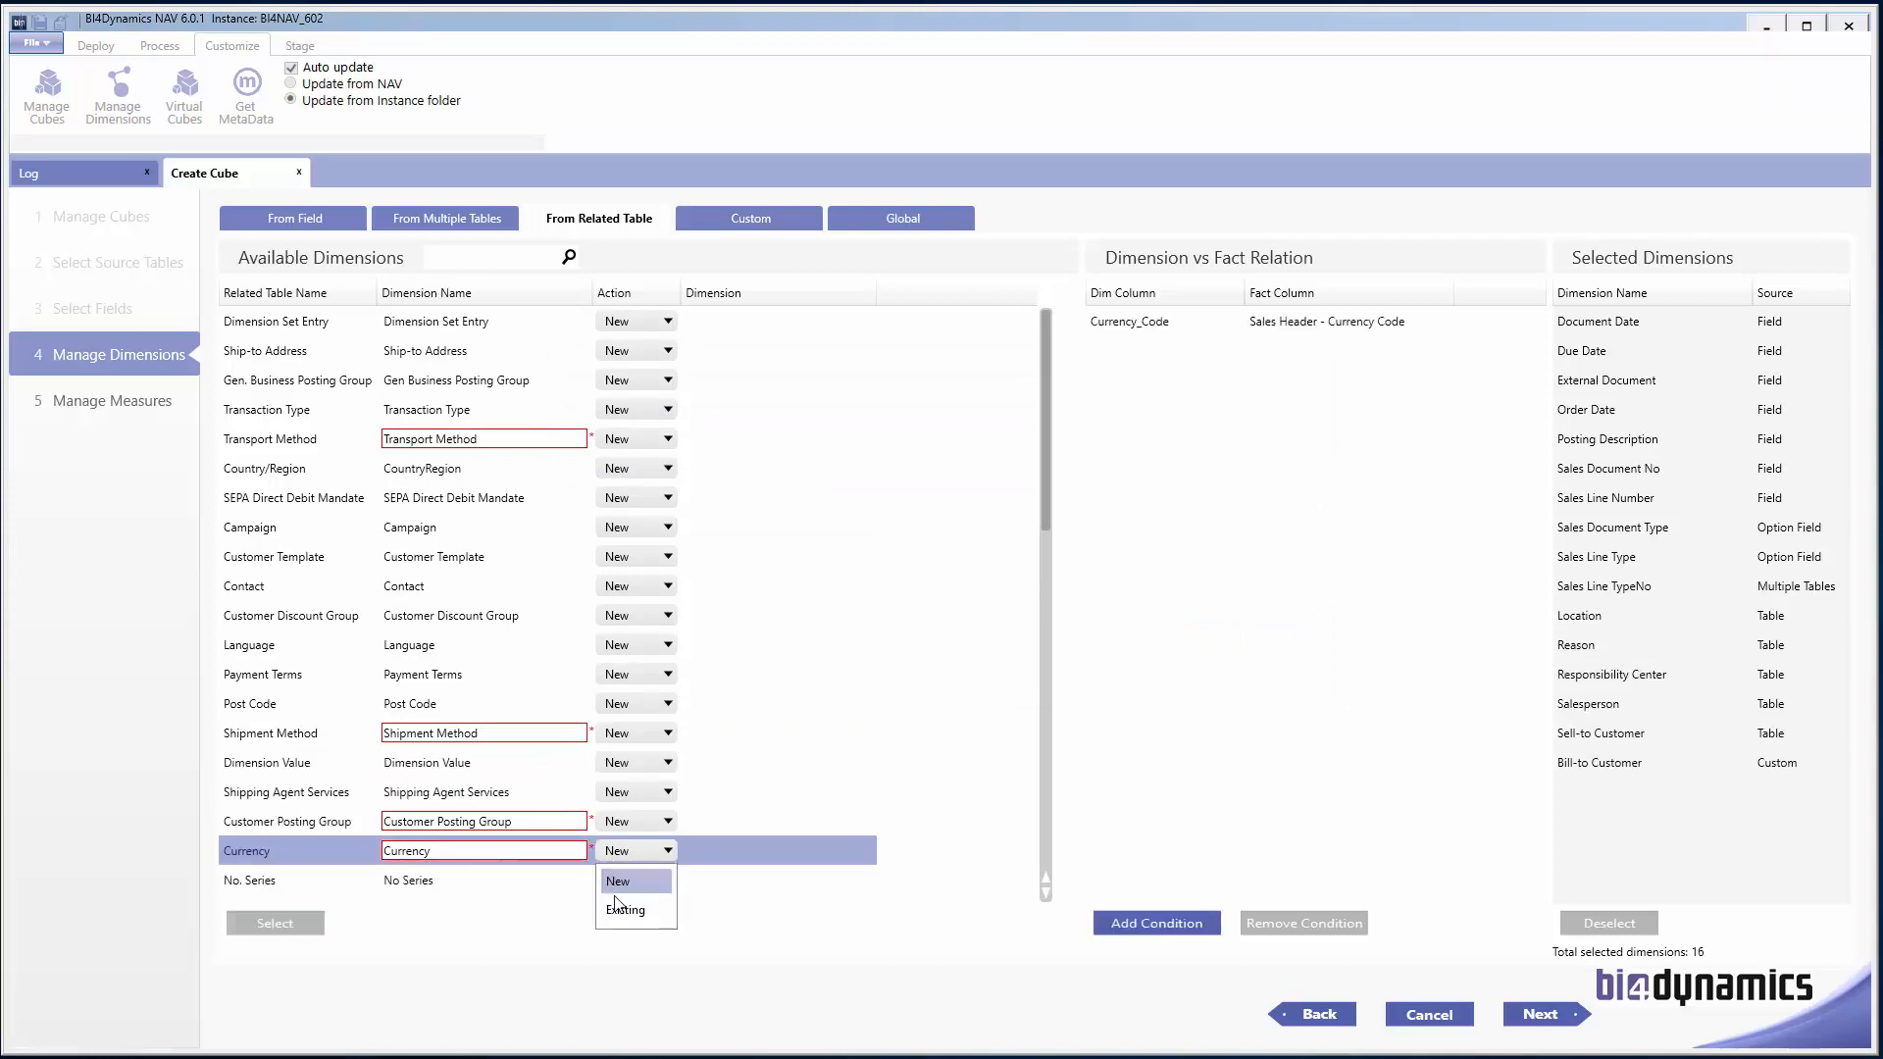
pyautogui.click(623, 907)
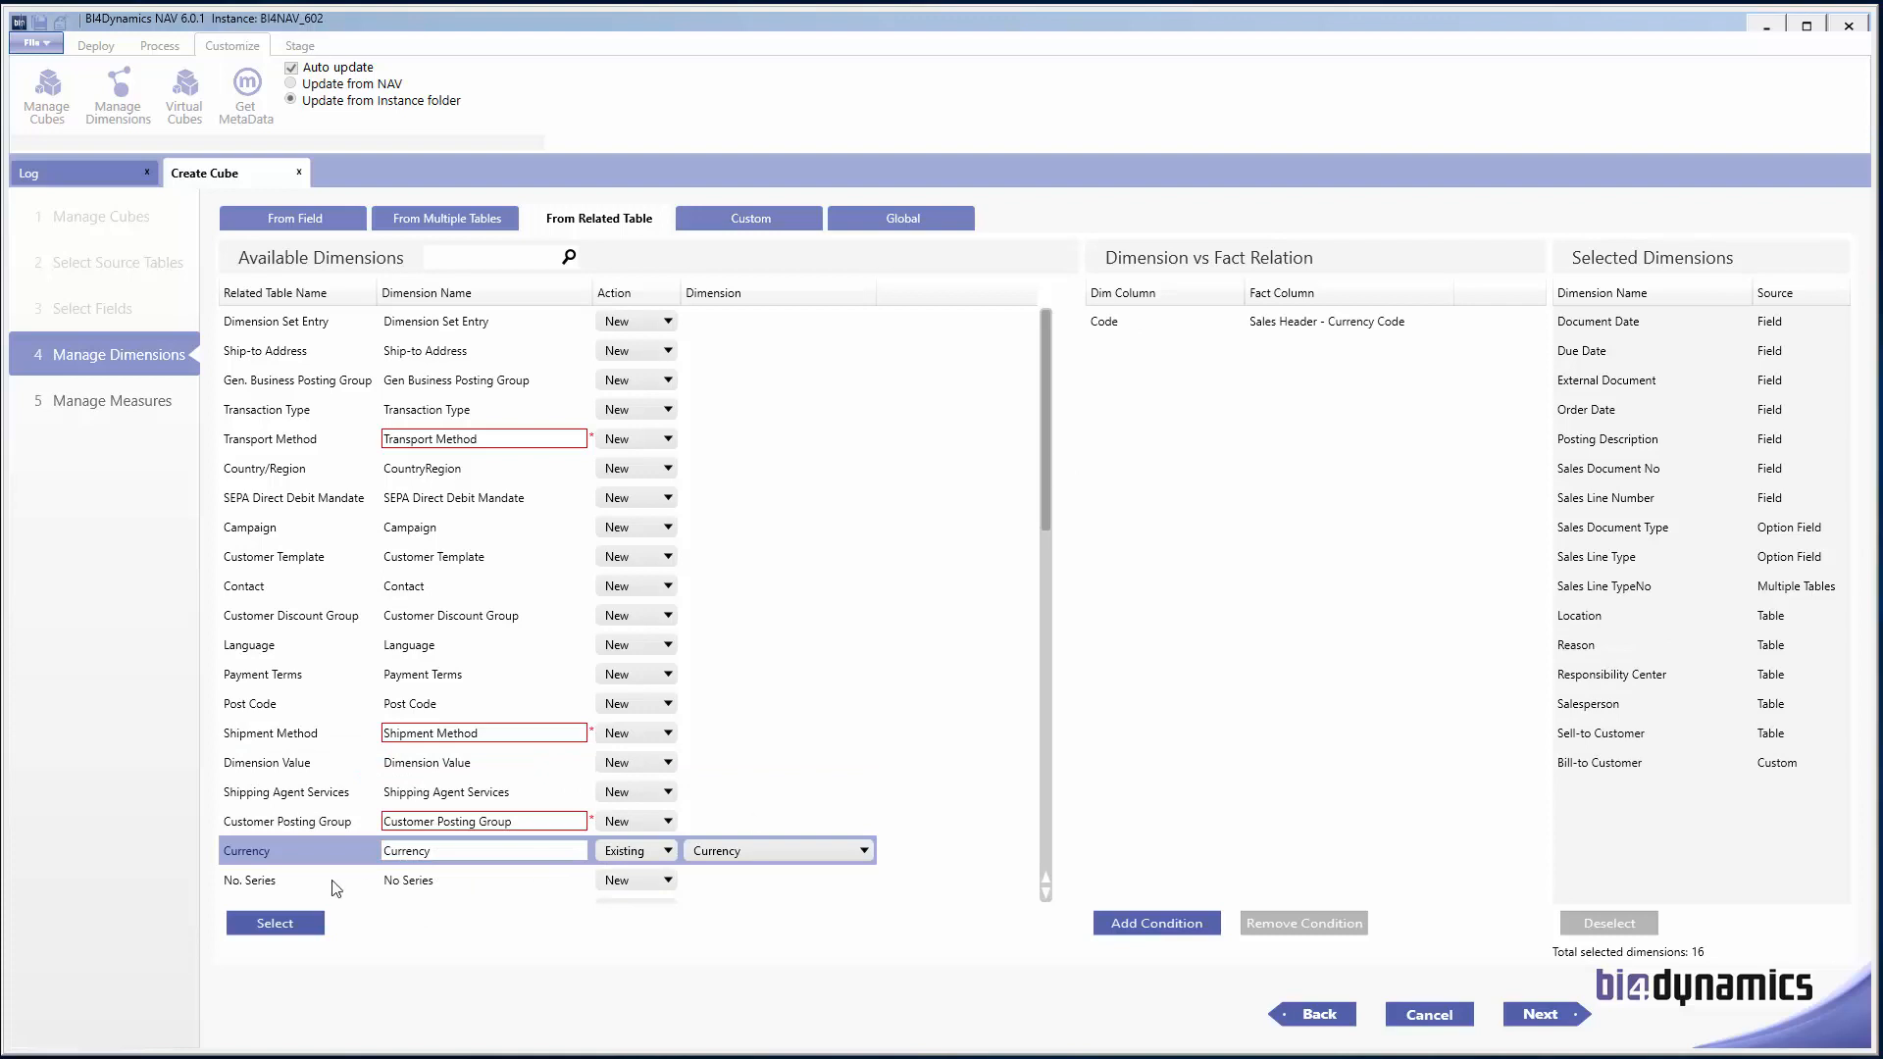
pyautogui.click(283, 926)
# Step: Set the Item related table to use the existing Item dimension and remove its condition on Sales Line - BOM Item No
pyautogui.moveTo(1049, 455); pyautogui.dragTo(1034, 808)
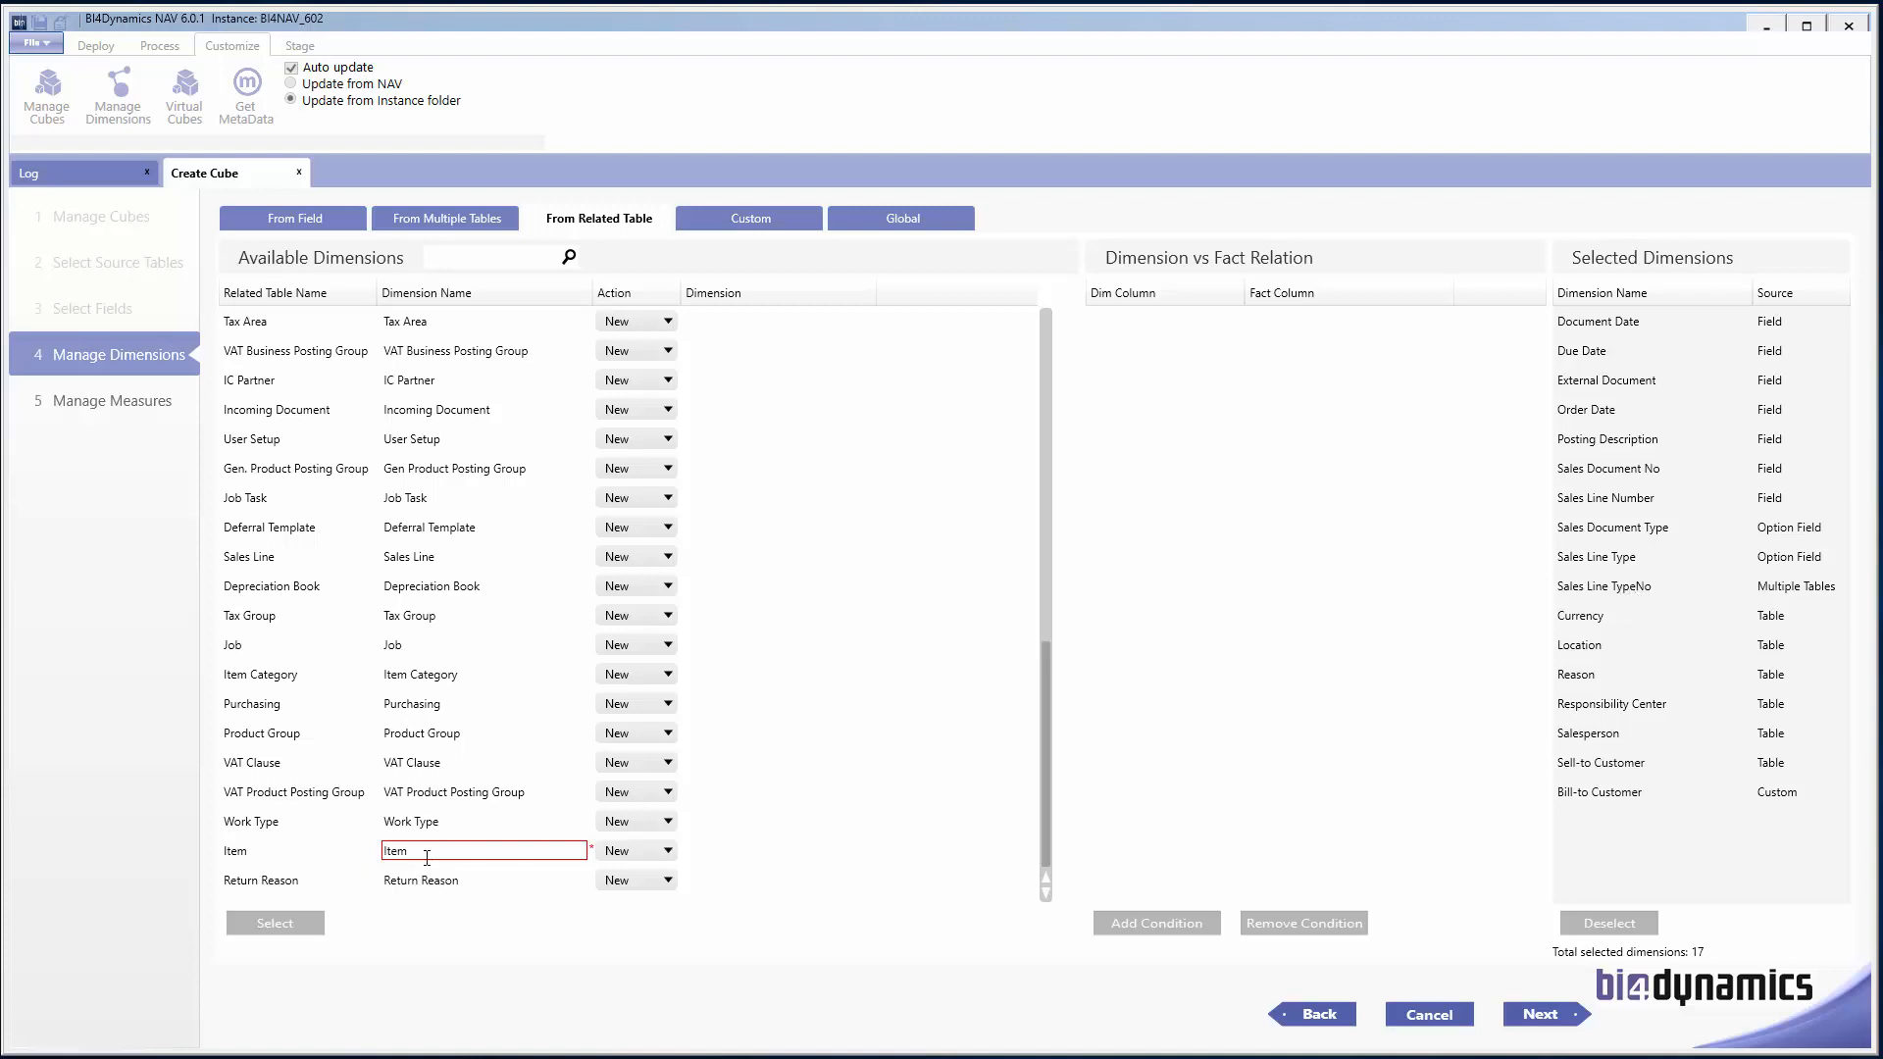
pyautogui.moveTo(426, 858)
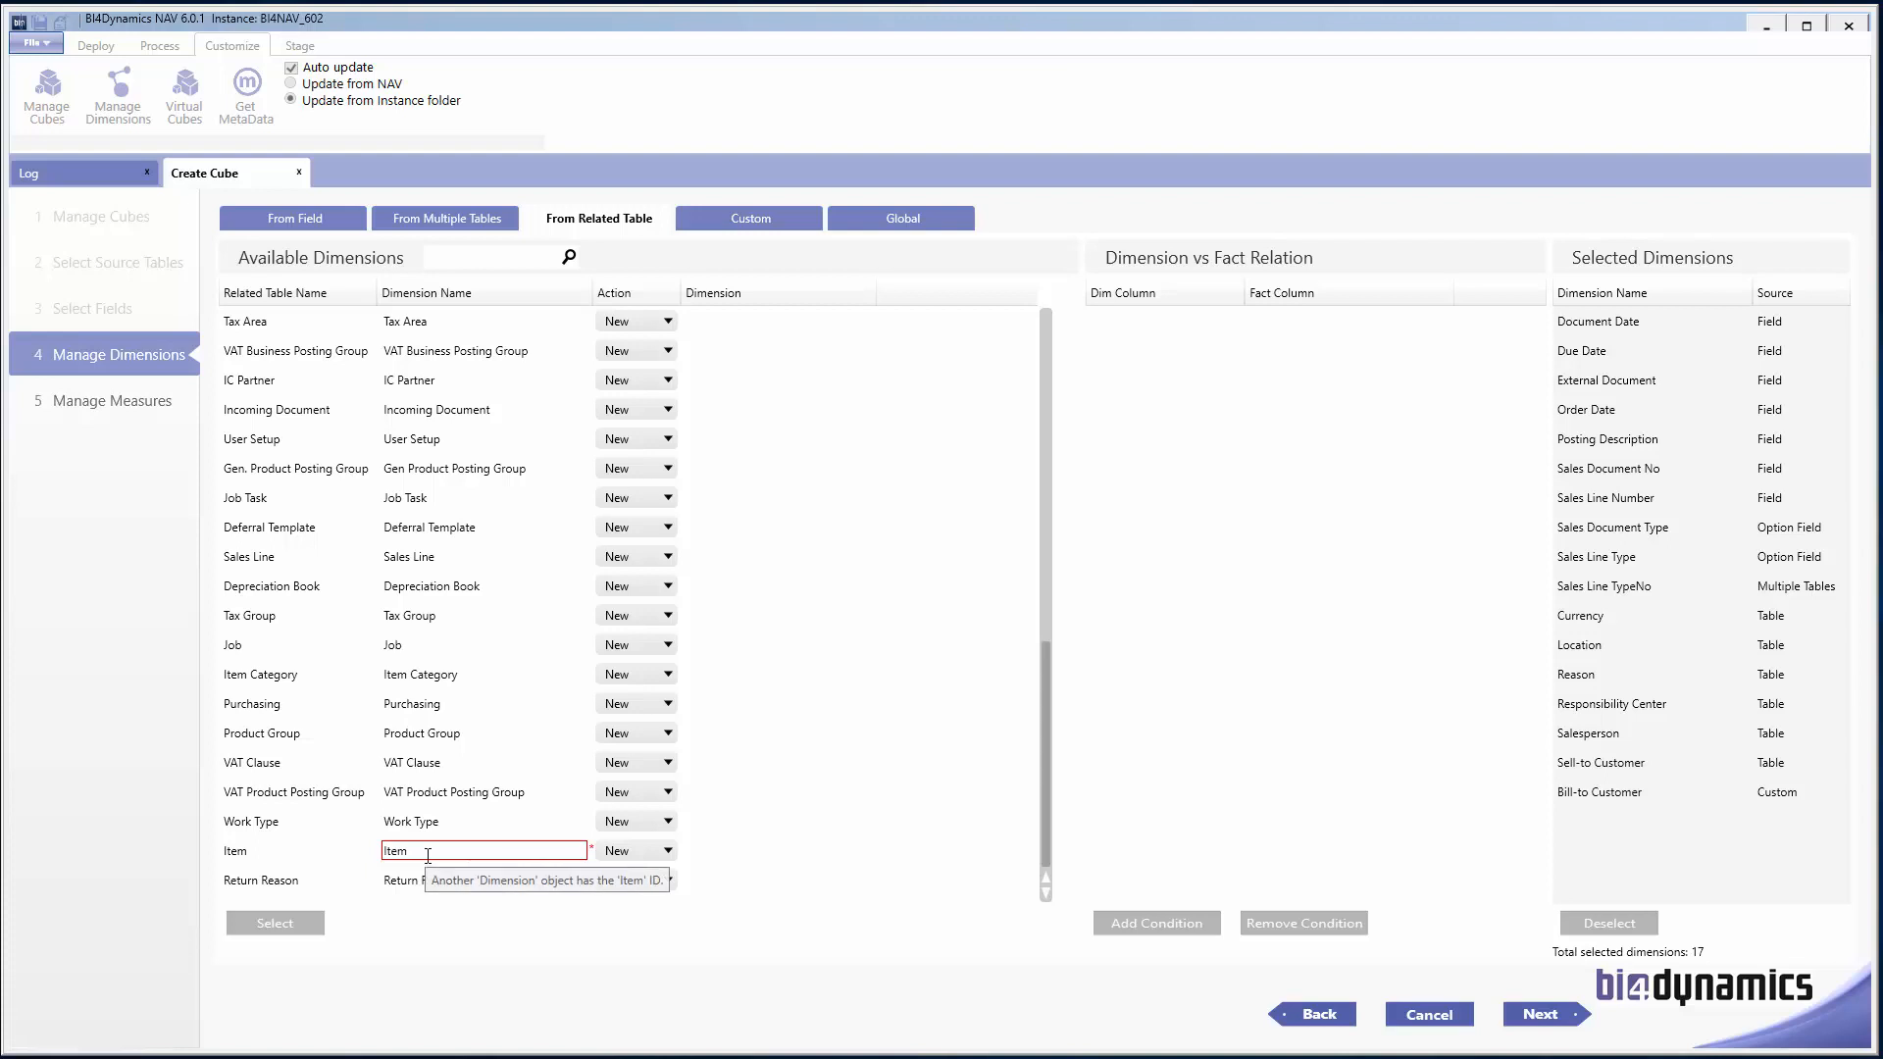
pyautogui.click(627, 850)
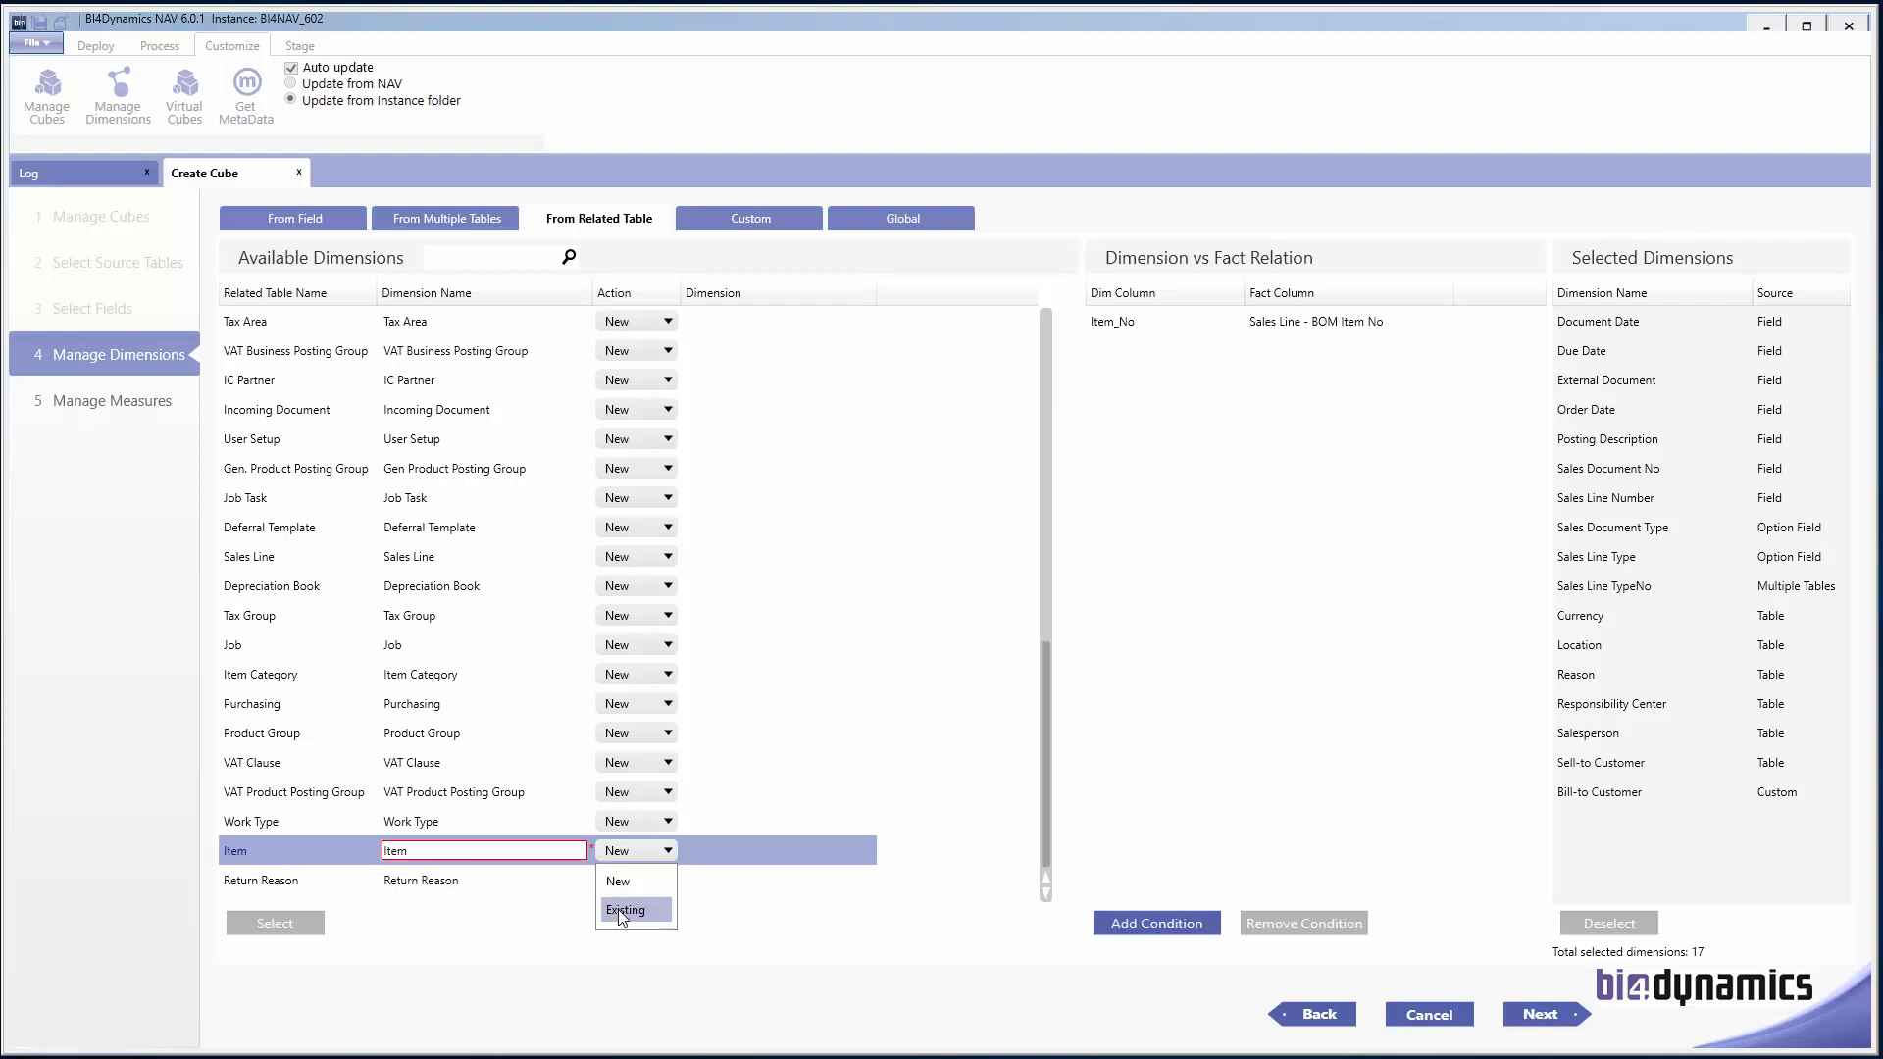
pyautogui.click(618, 913)
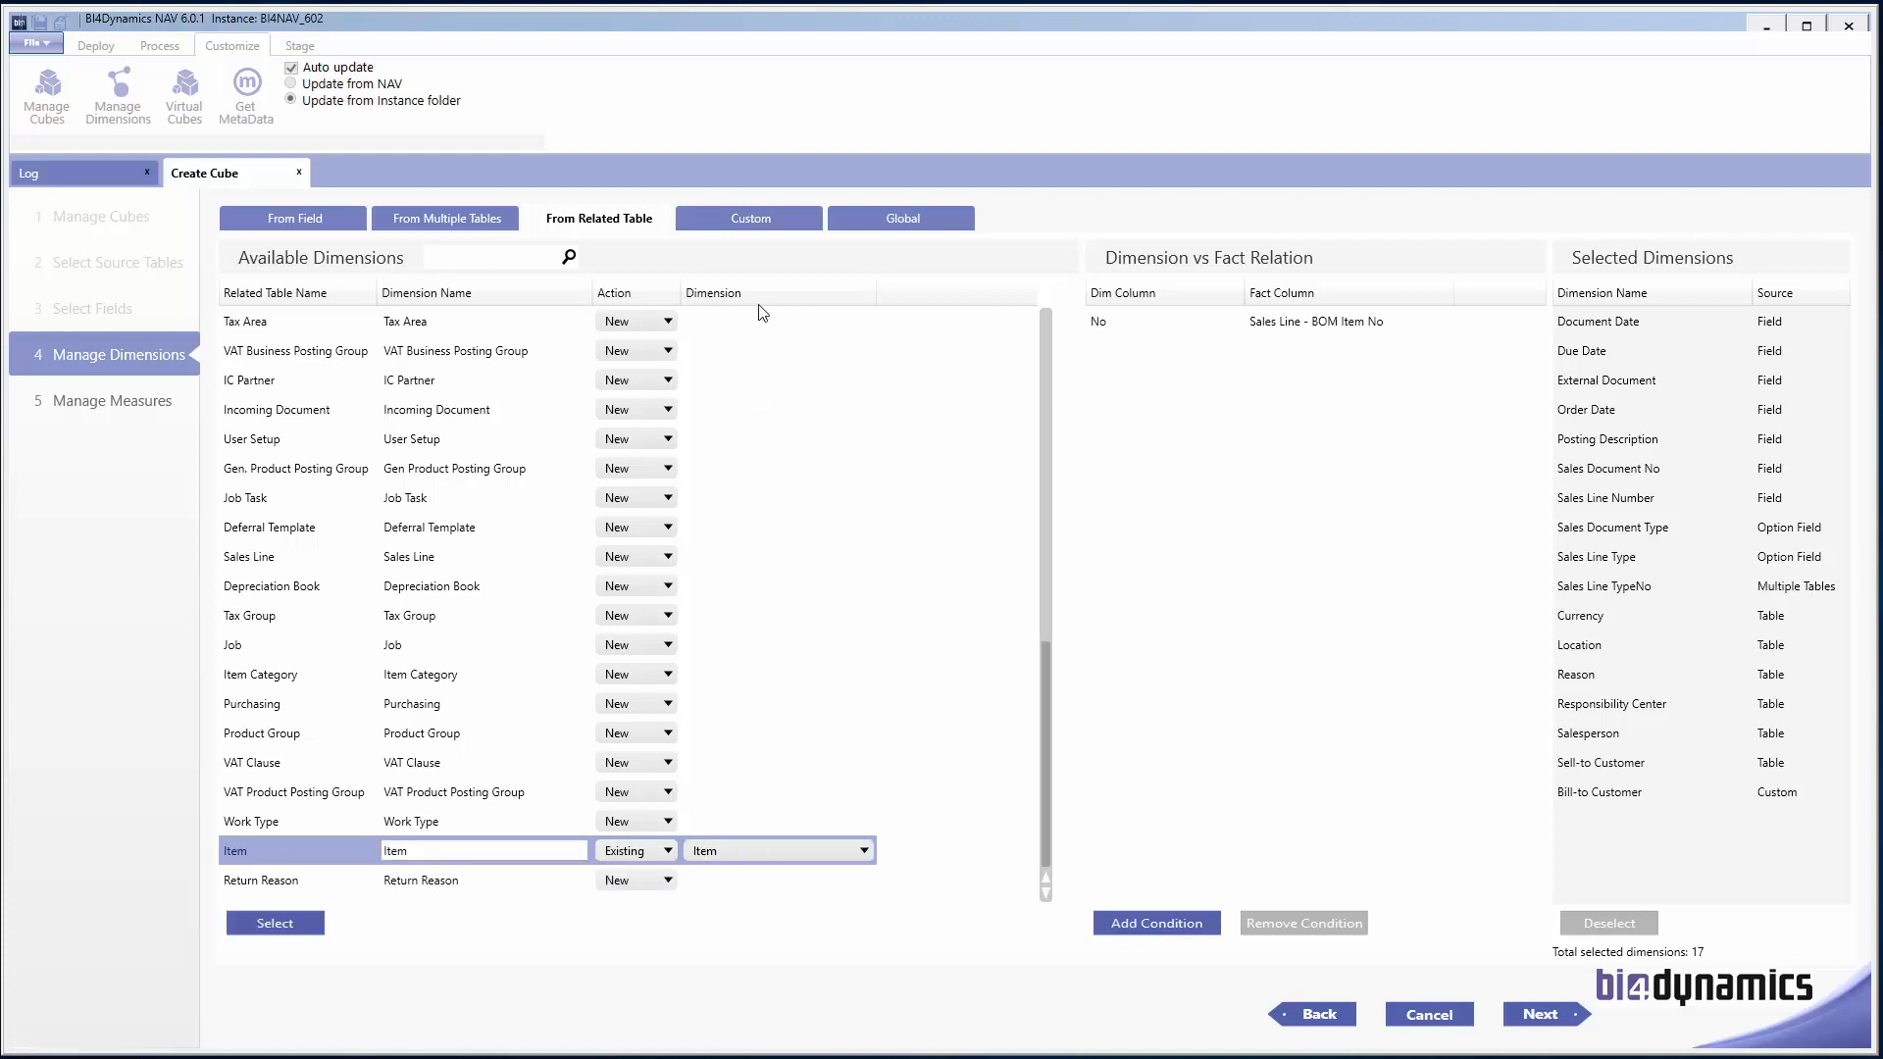
pyautogui.click(1125, 321)
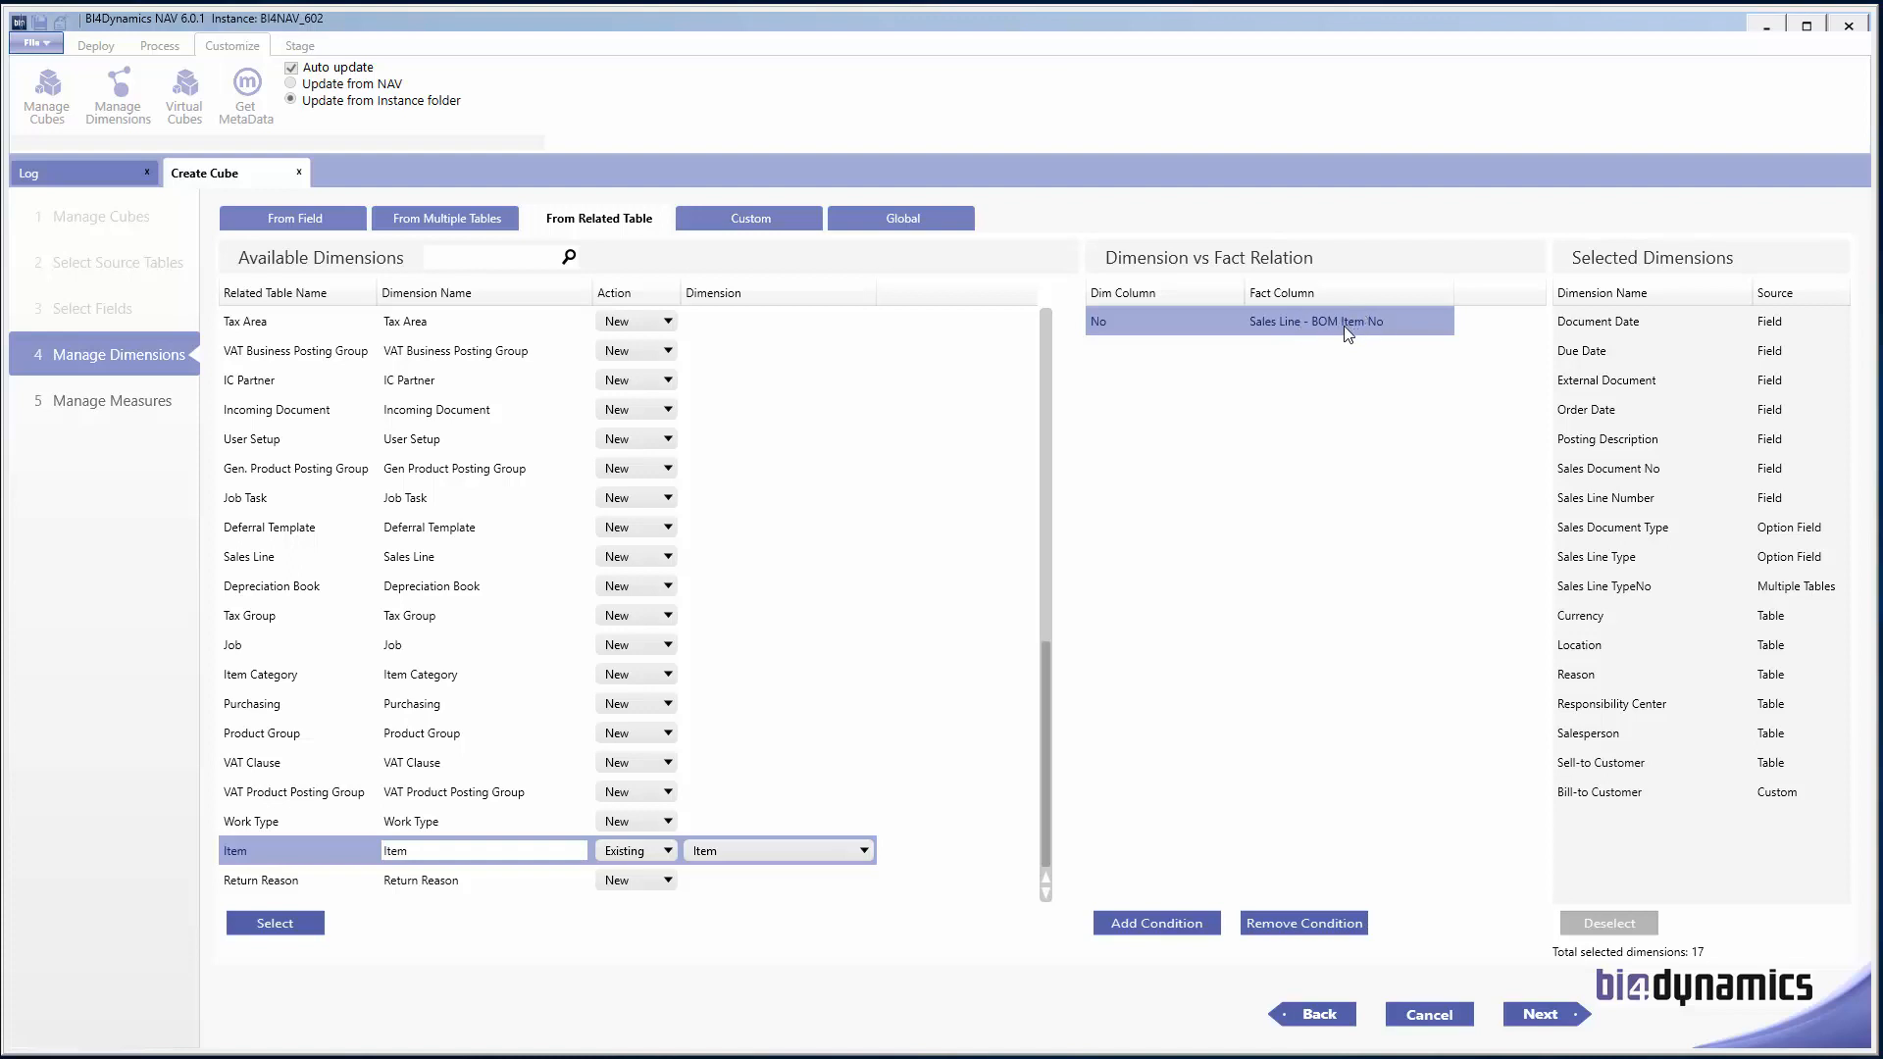
pyautogui.click(1304, 923)
# Step: Add a condition equating the Item dimension's No column with the fact column Sales Line - No
pyautogui.click(1157, 923)
pyautogui.click(798, 540)
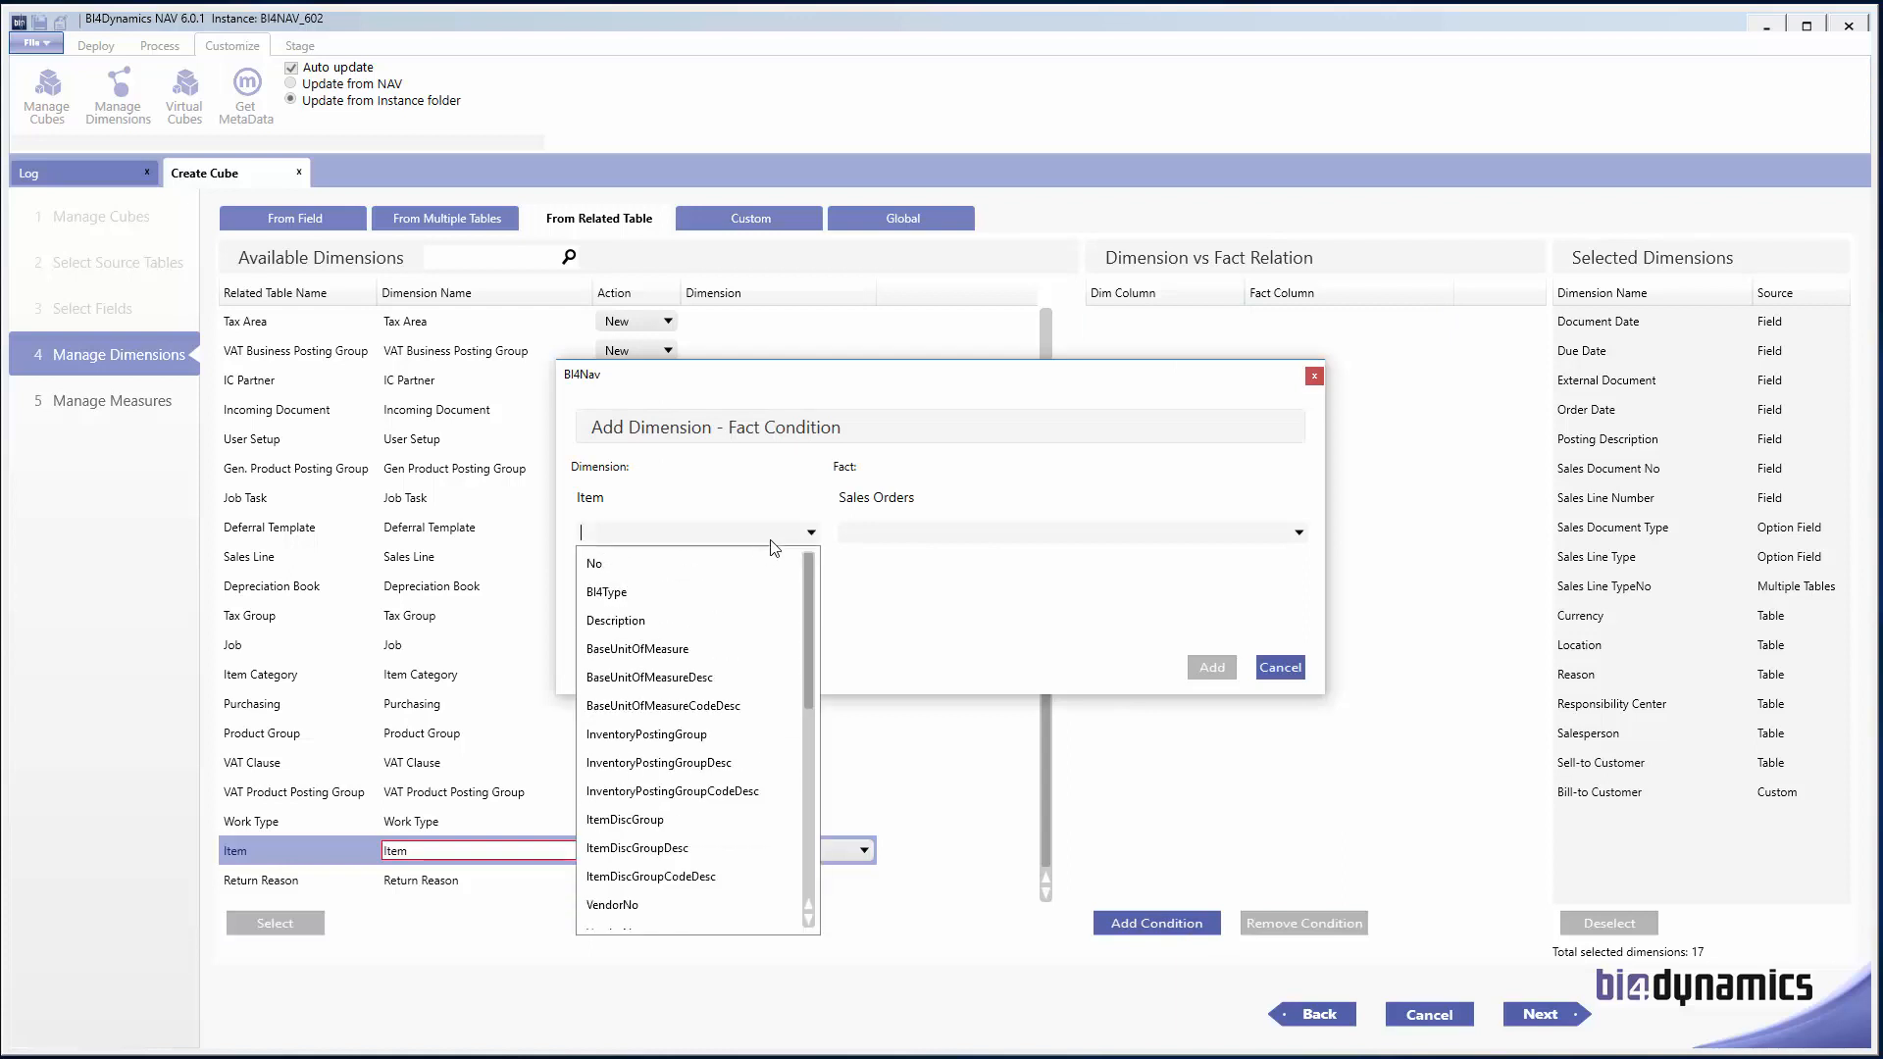
pyautogui.click(728, 562)
pyautogui.click(880, 537)
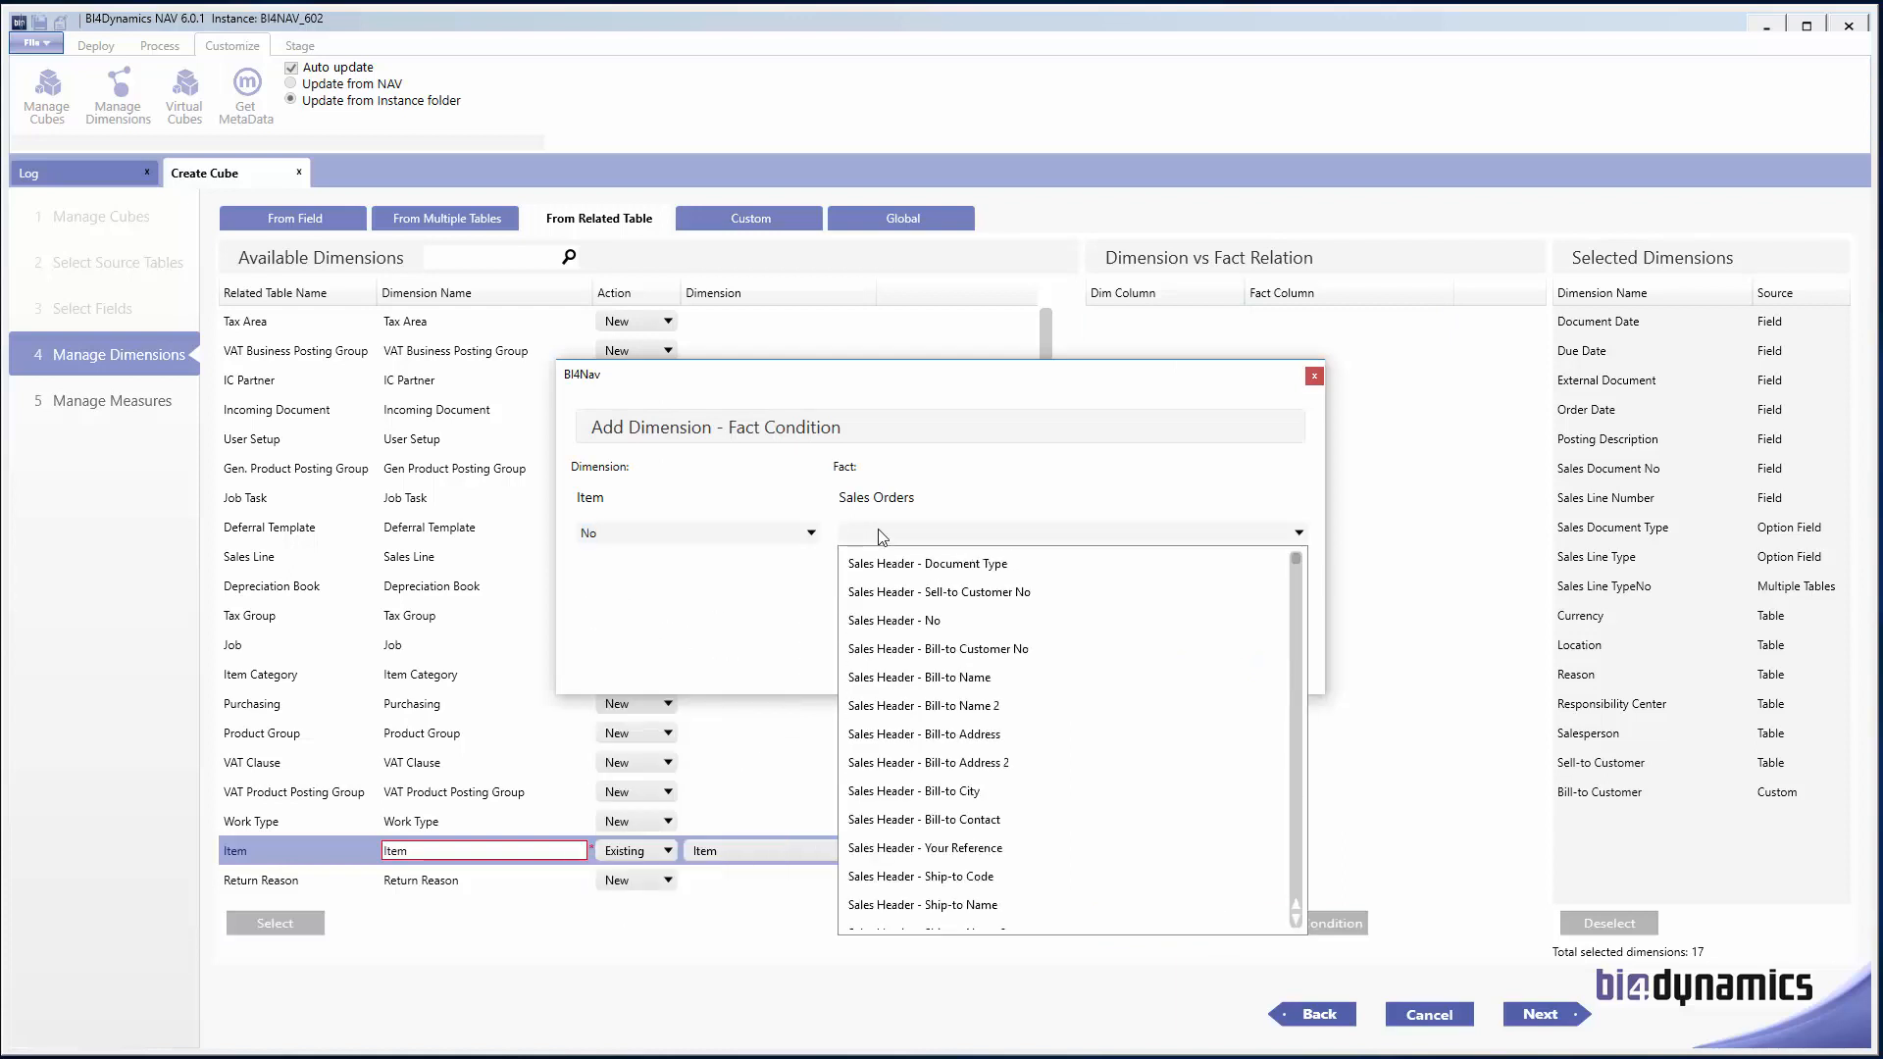
pyautogui.write('no')
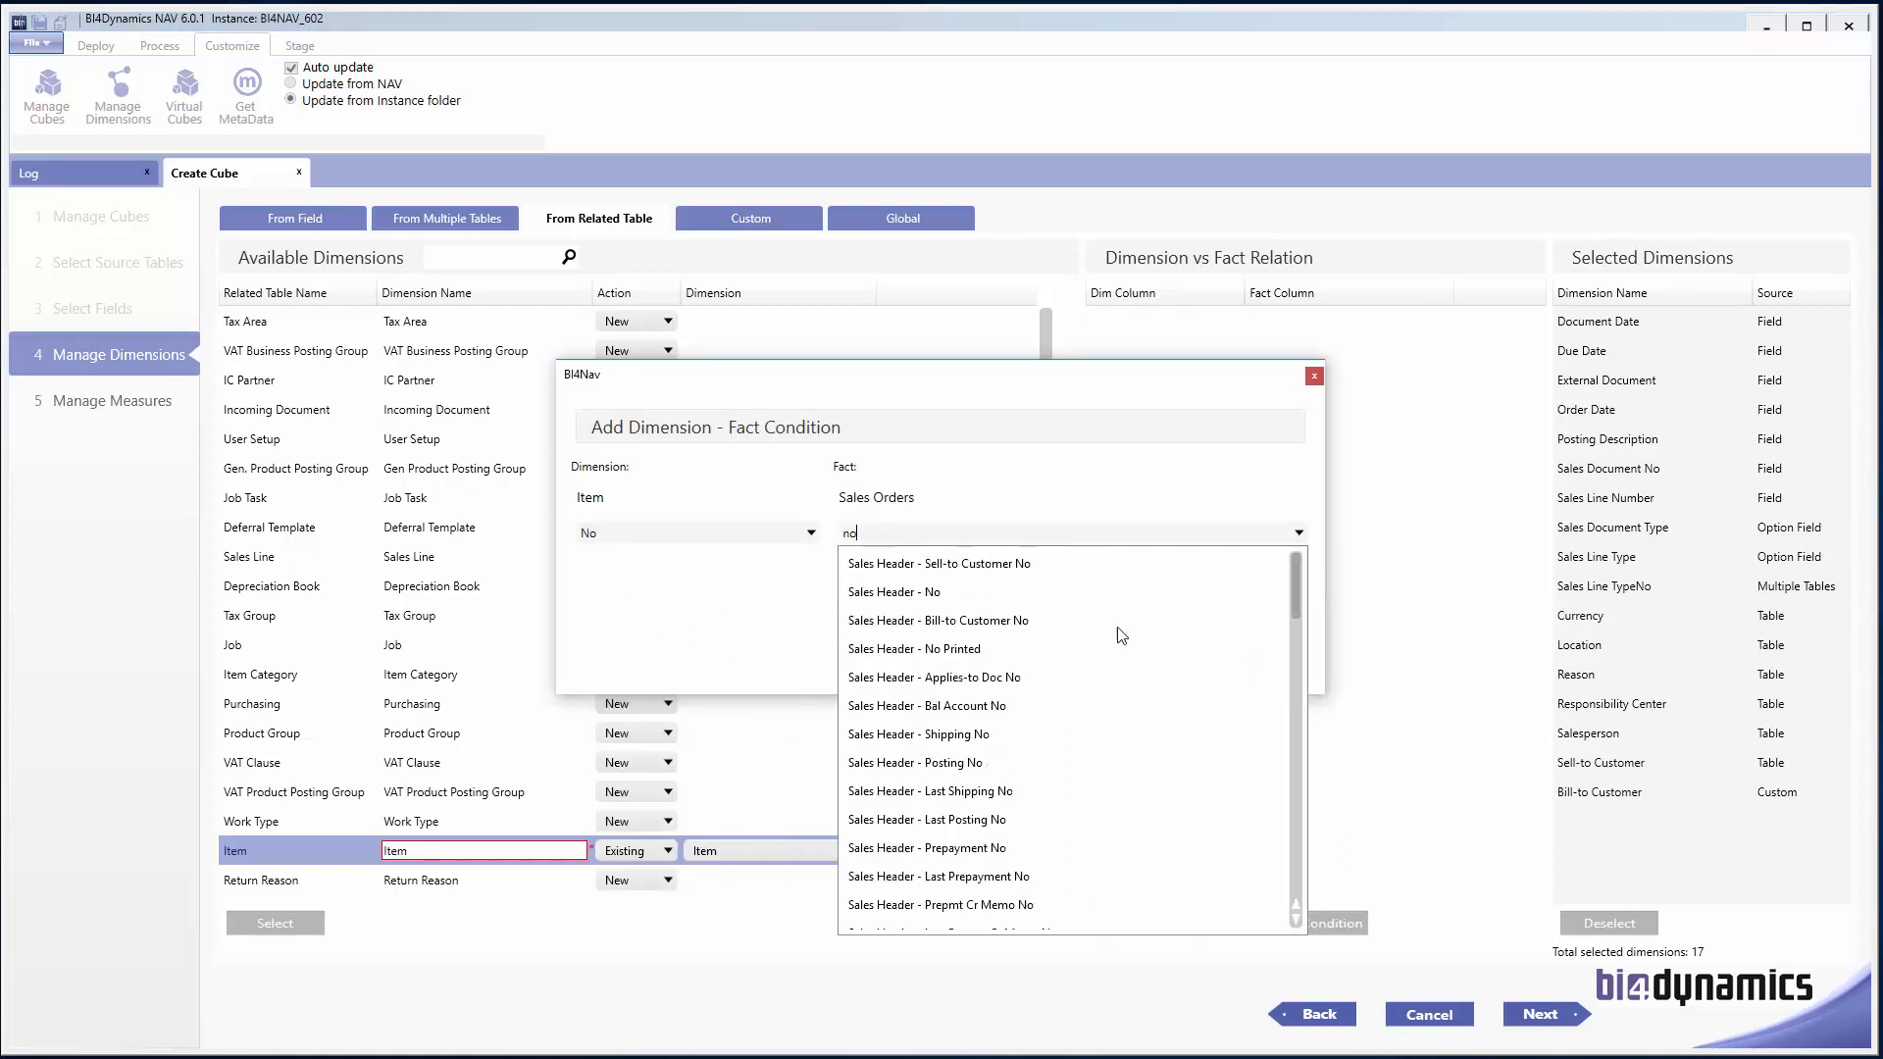
pyautogui.moveTo(1287, 577); pyautogui.dragTo(1289, 717)
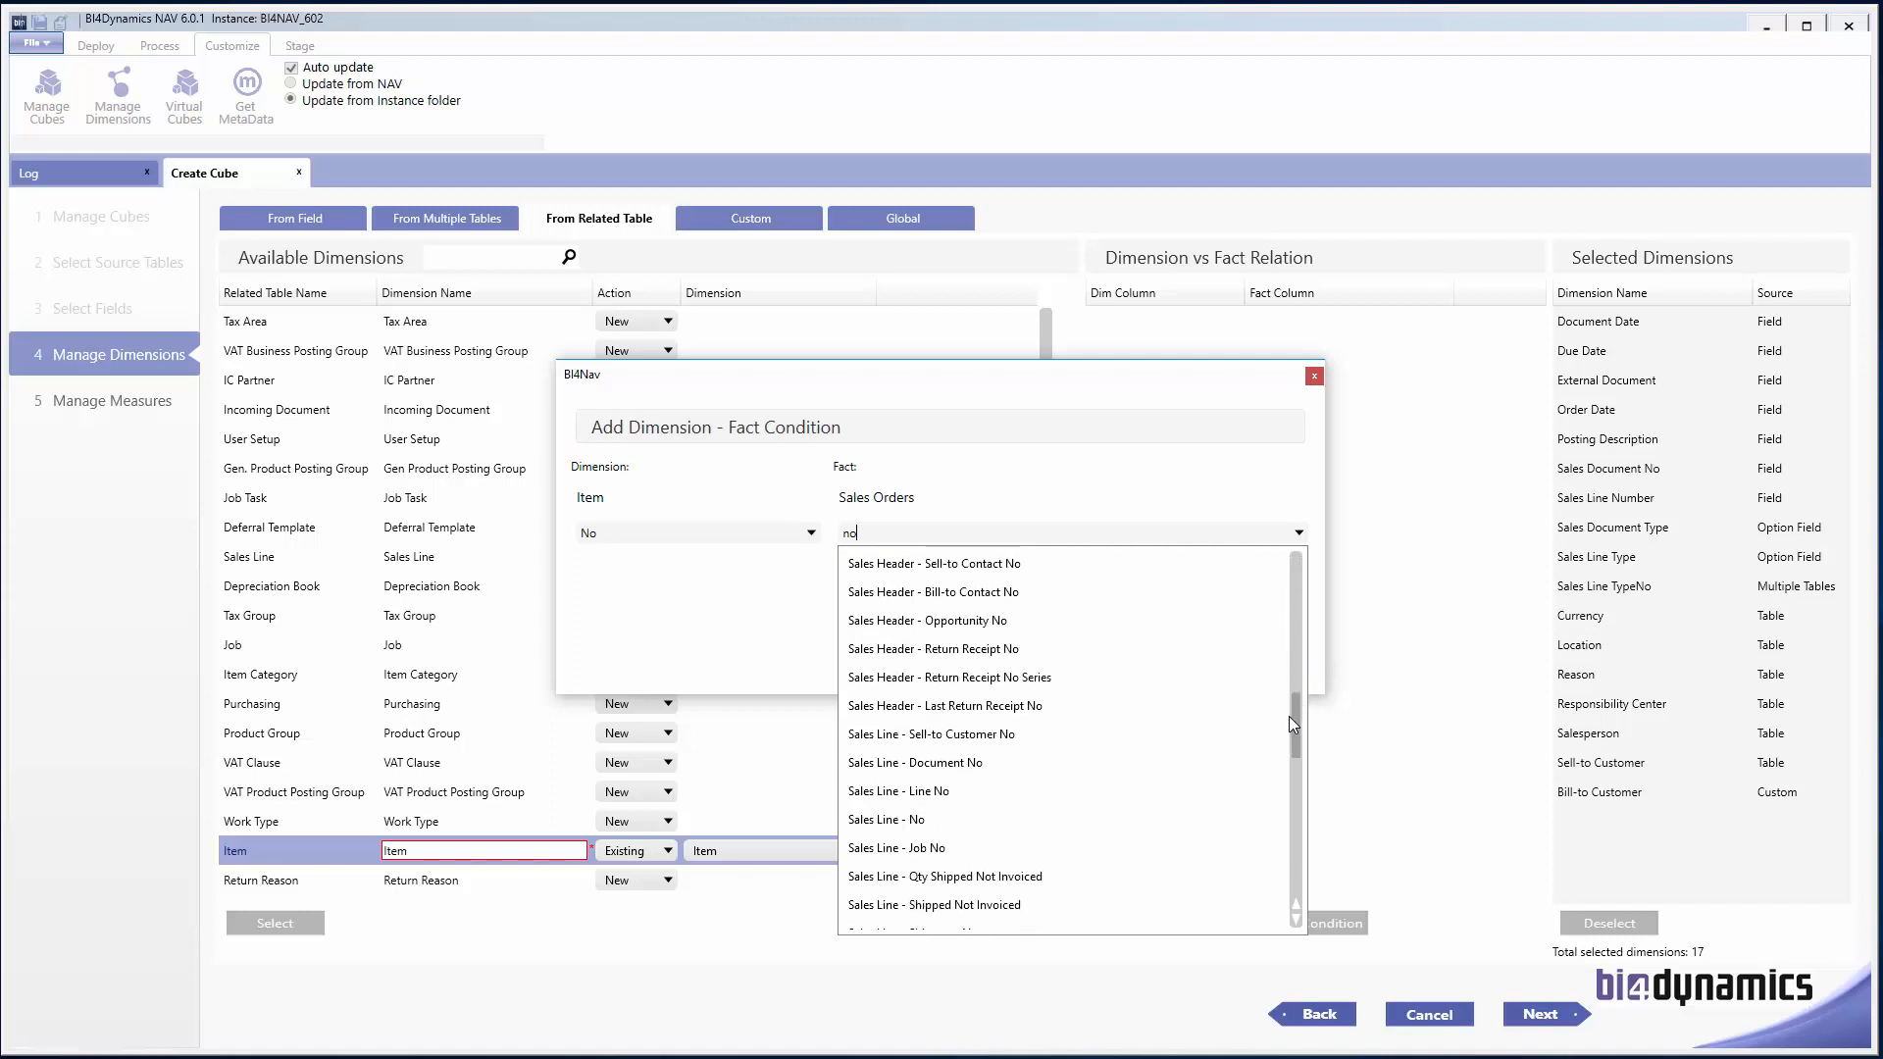
pyautogui.click(920, 822)
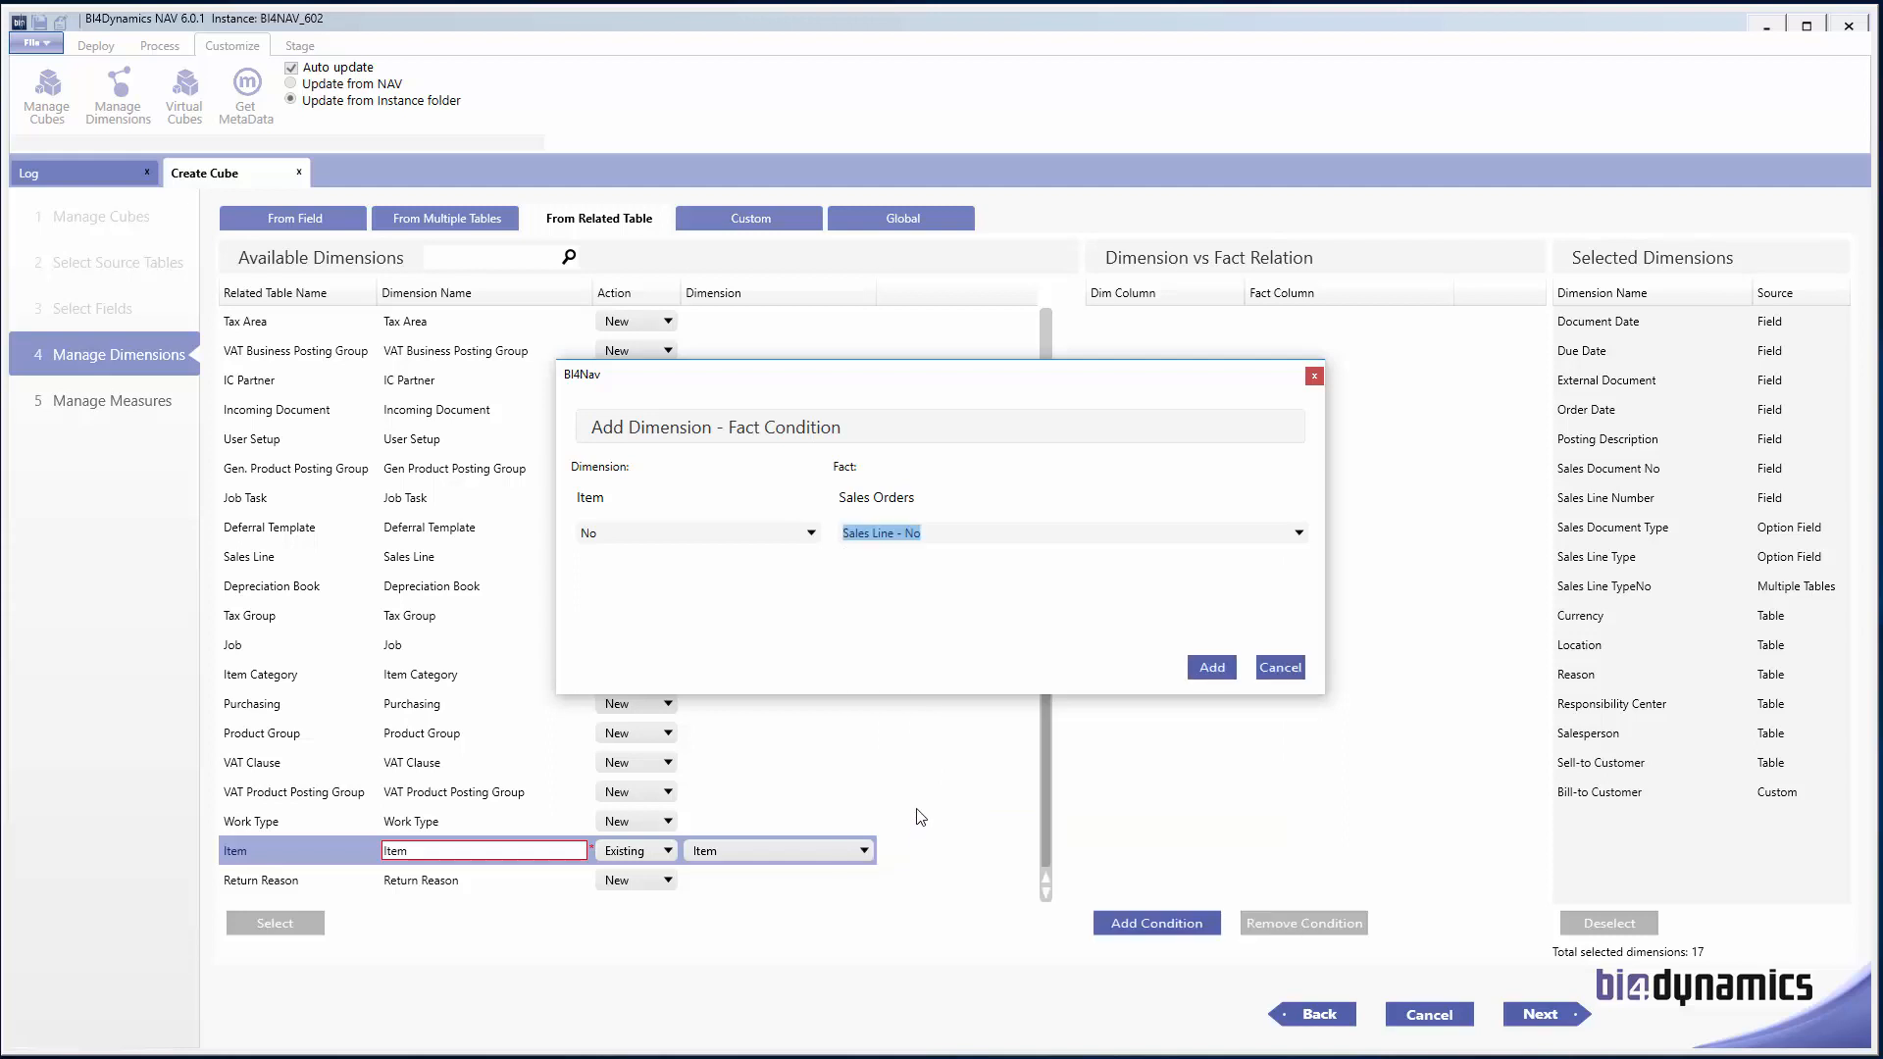
pyautogui.click(1209, 663)
# Step: Select the Item dimension for the cube and proceed to managing the measures
pyautogui.click(1153, 331)
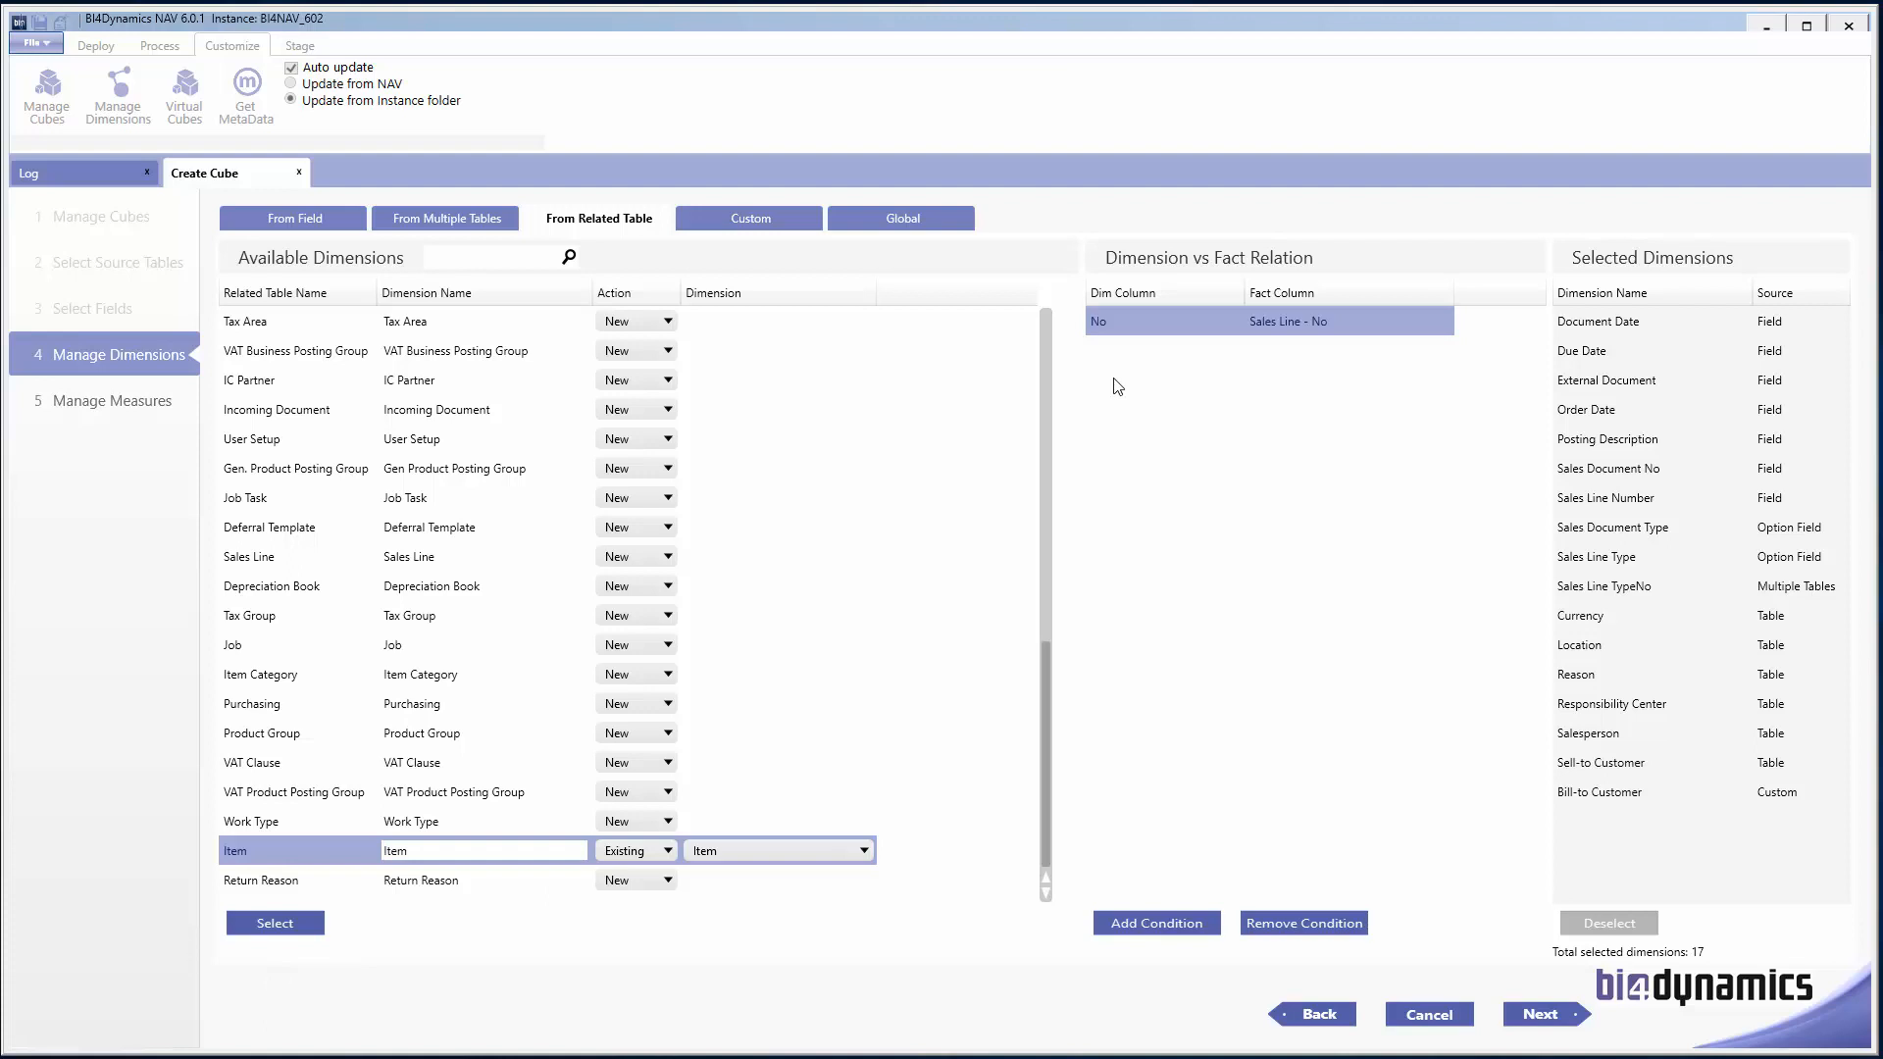
pyautogui.click(275, 924)
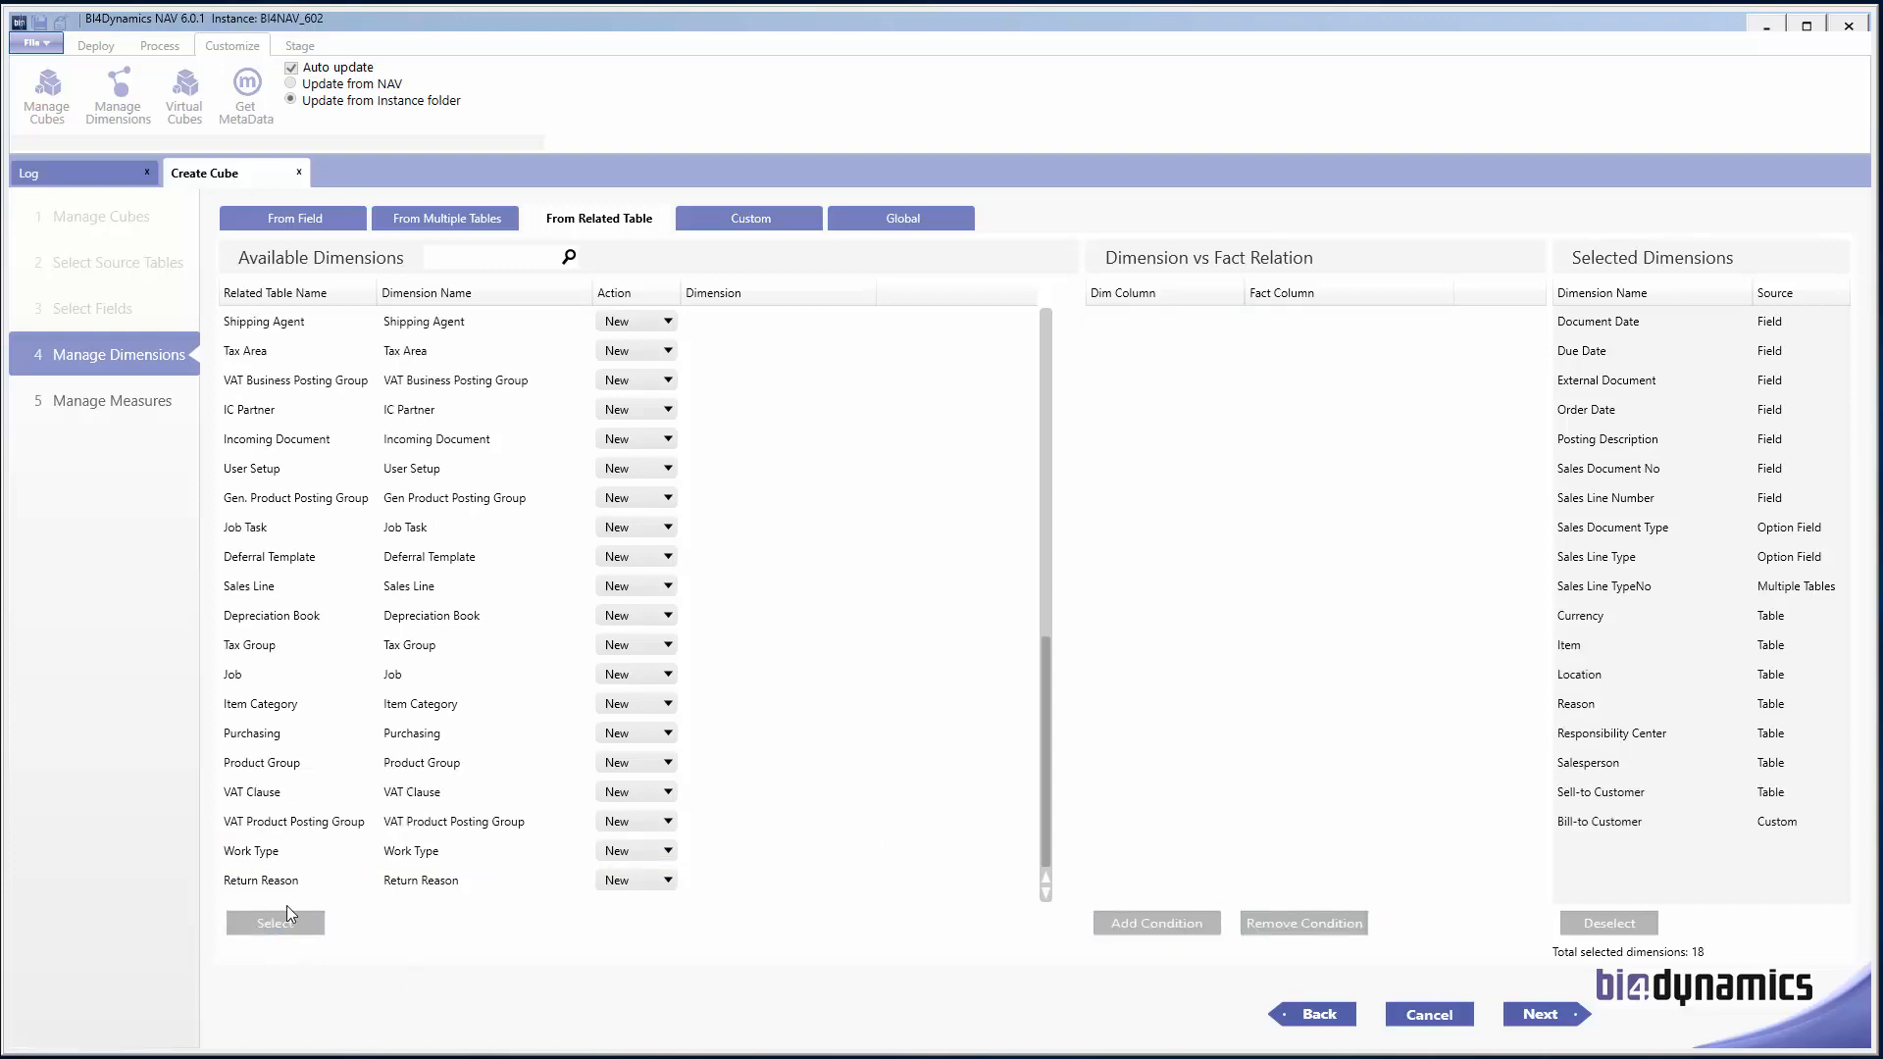
pyautogui.moveTo(1056, 667); pyautogui.dragTo(1018, 714)
pyautogui.click(1568, 1021)
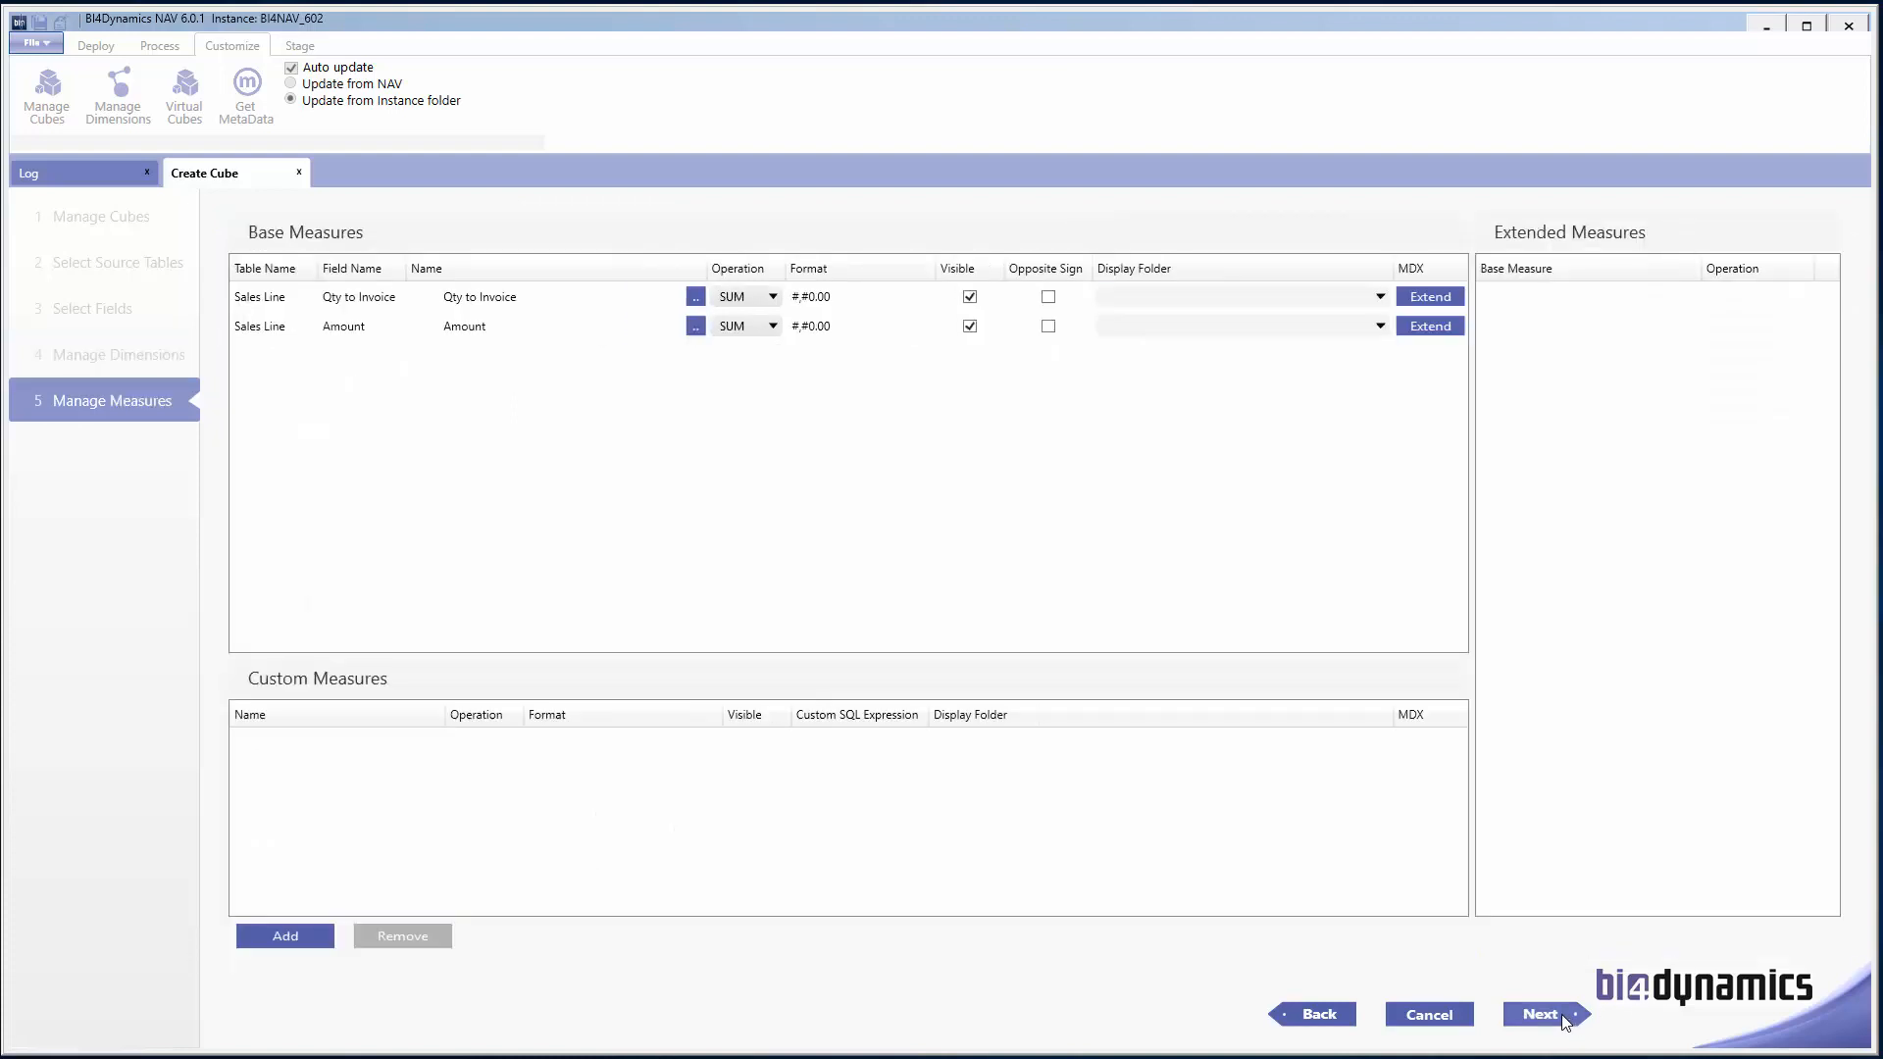
# Step: Finish the measures setup and generate the Sales Order Analysis cube
pyautogui.click(1565, 1019)
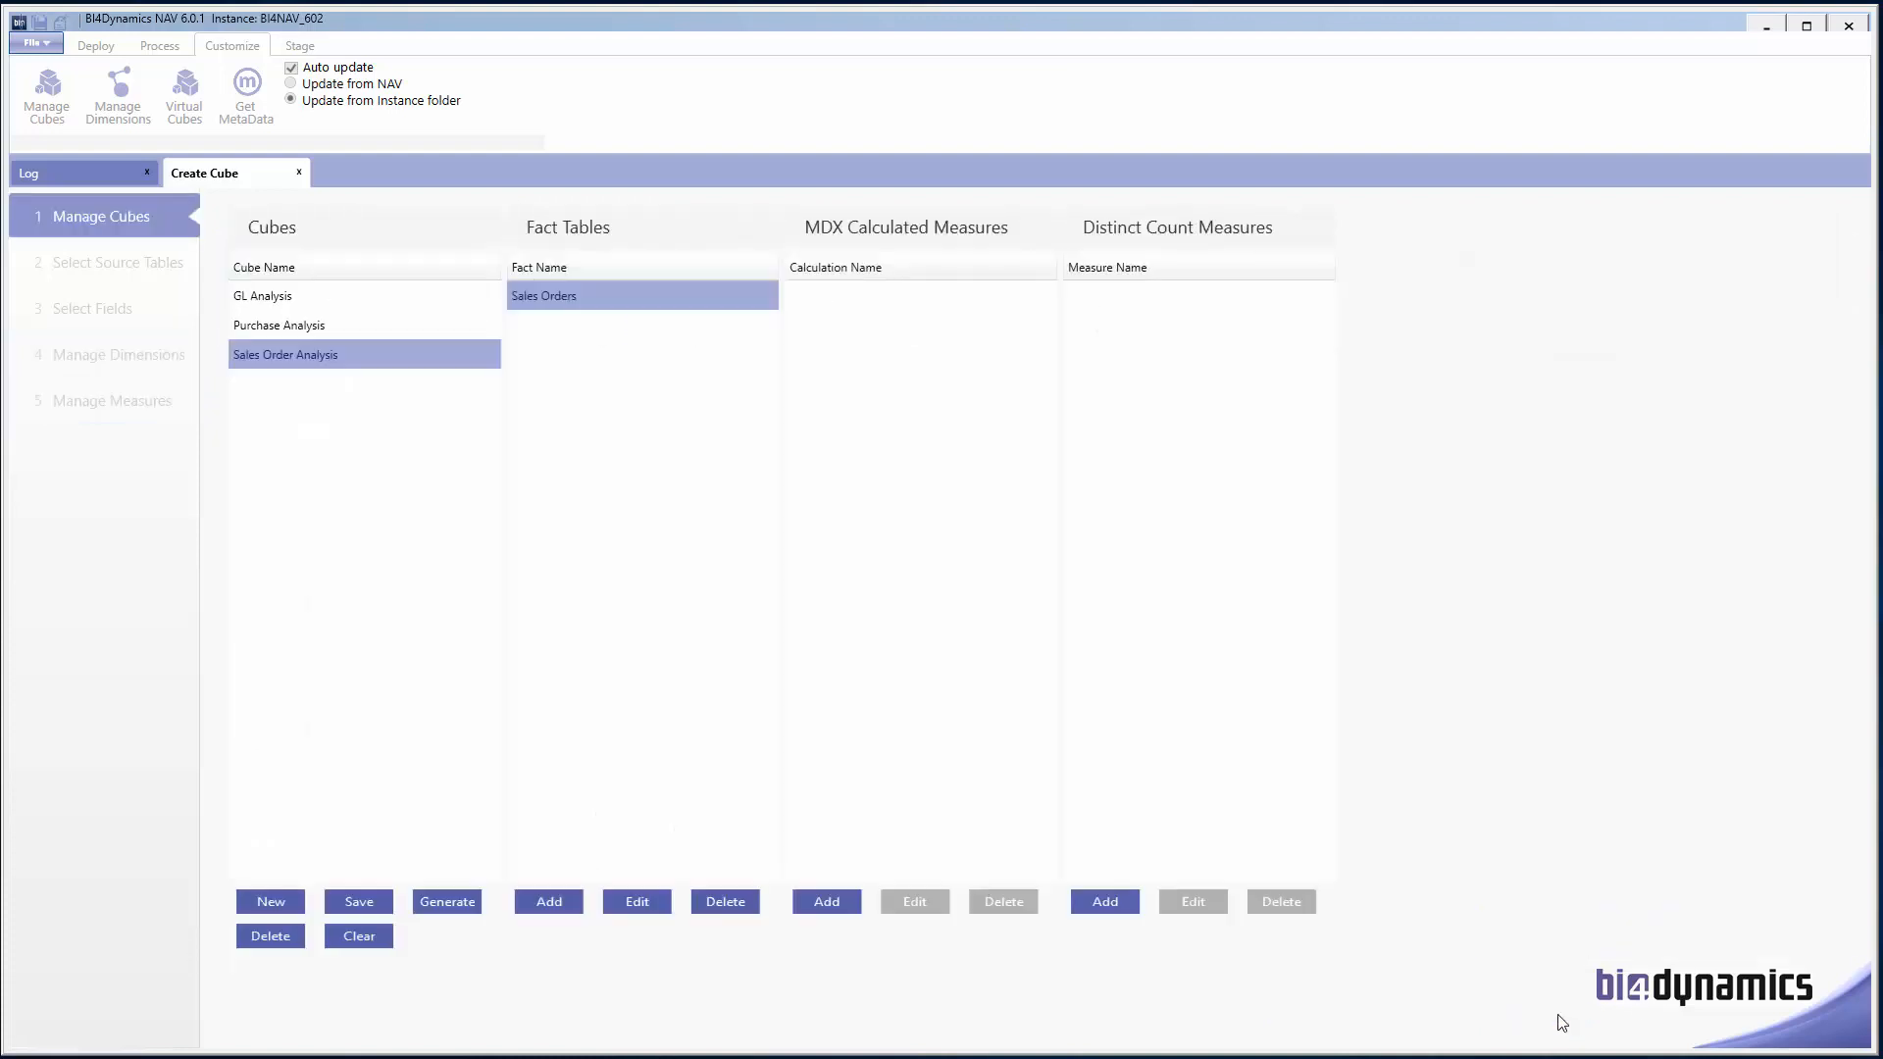
pyautogui.click(449, 904)
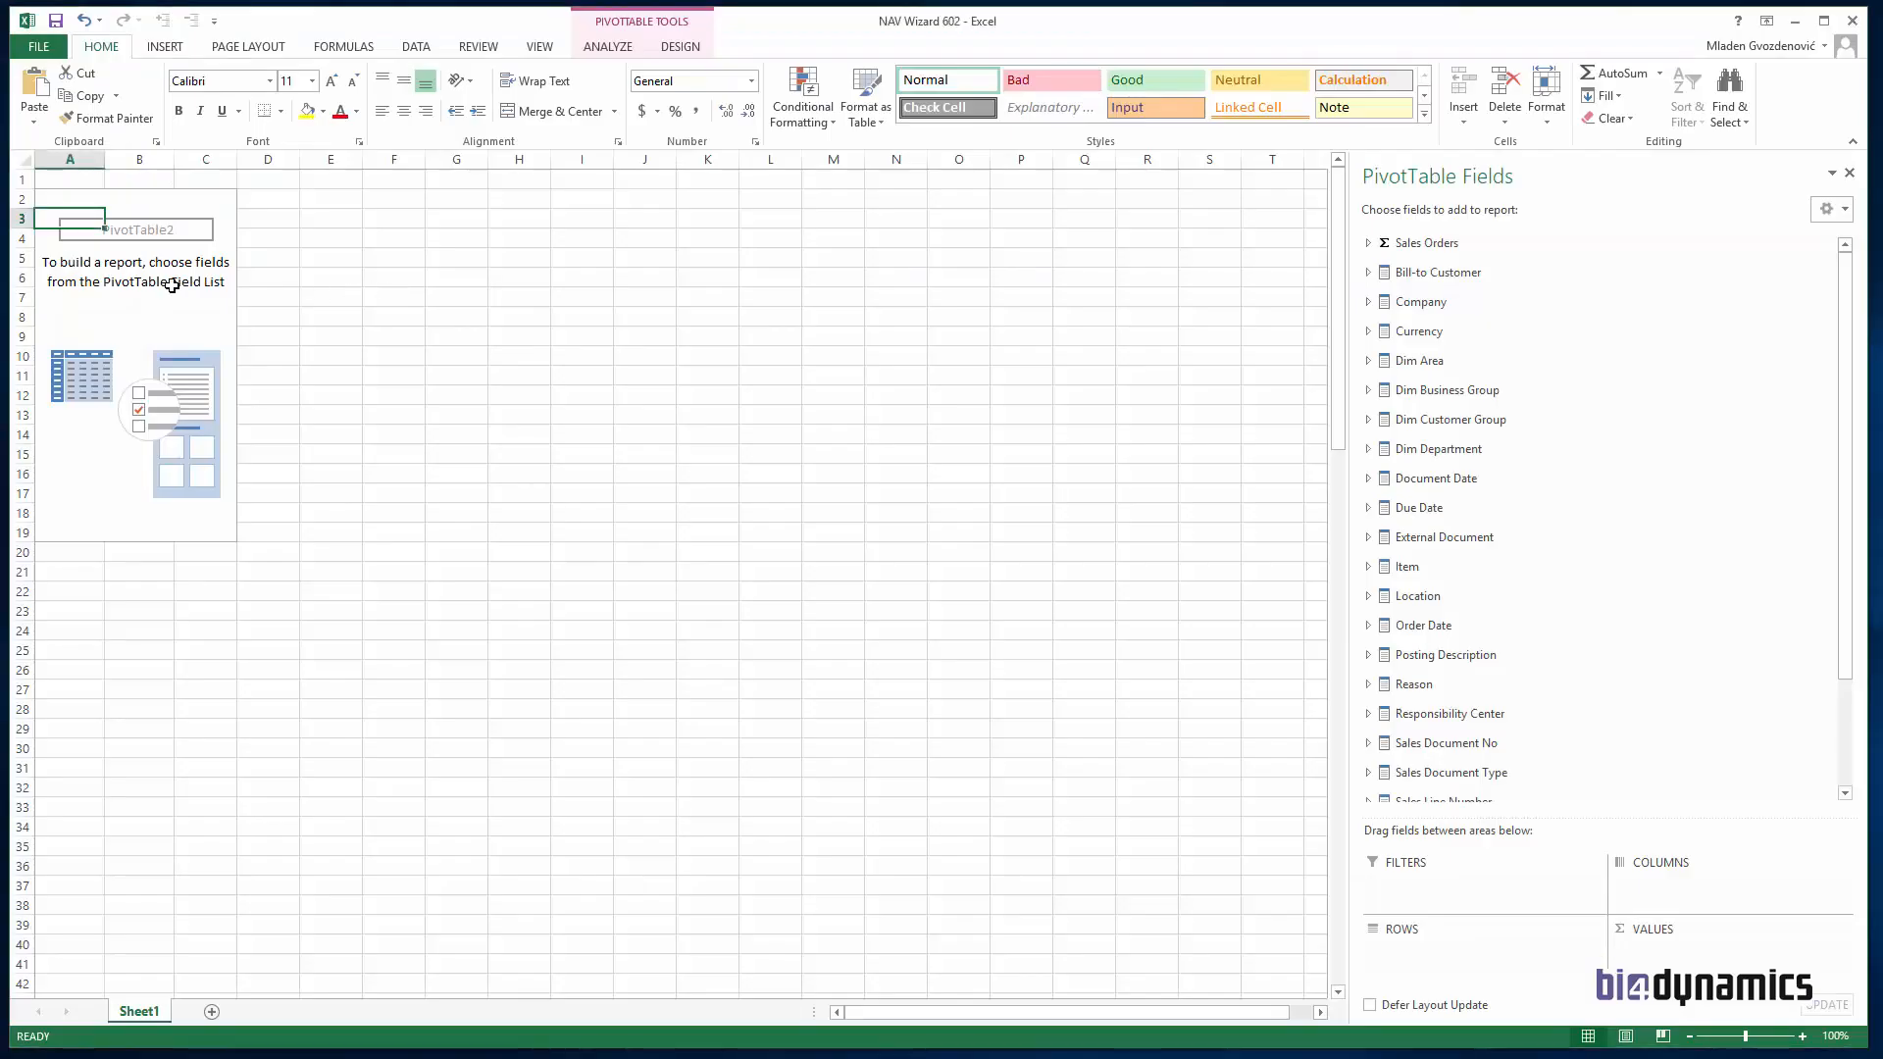
# Step: Switch to the NAV Wizard 602 workbook in Excel and add only the Sales Orders Amount measure to the pivot table
pyautogui.click(137, 280)
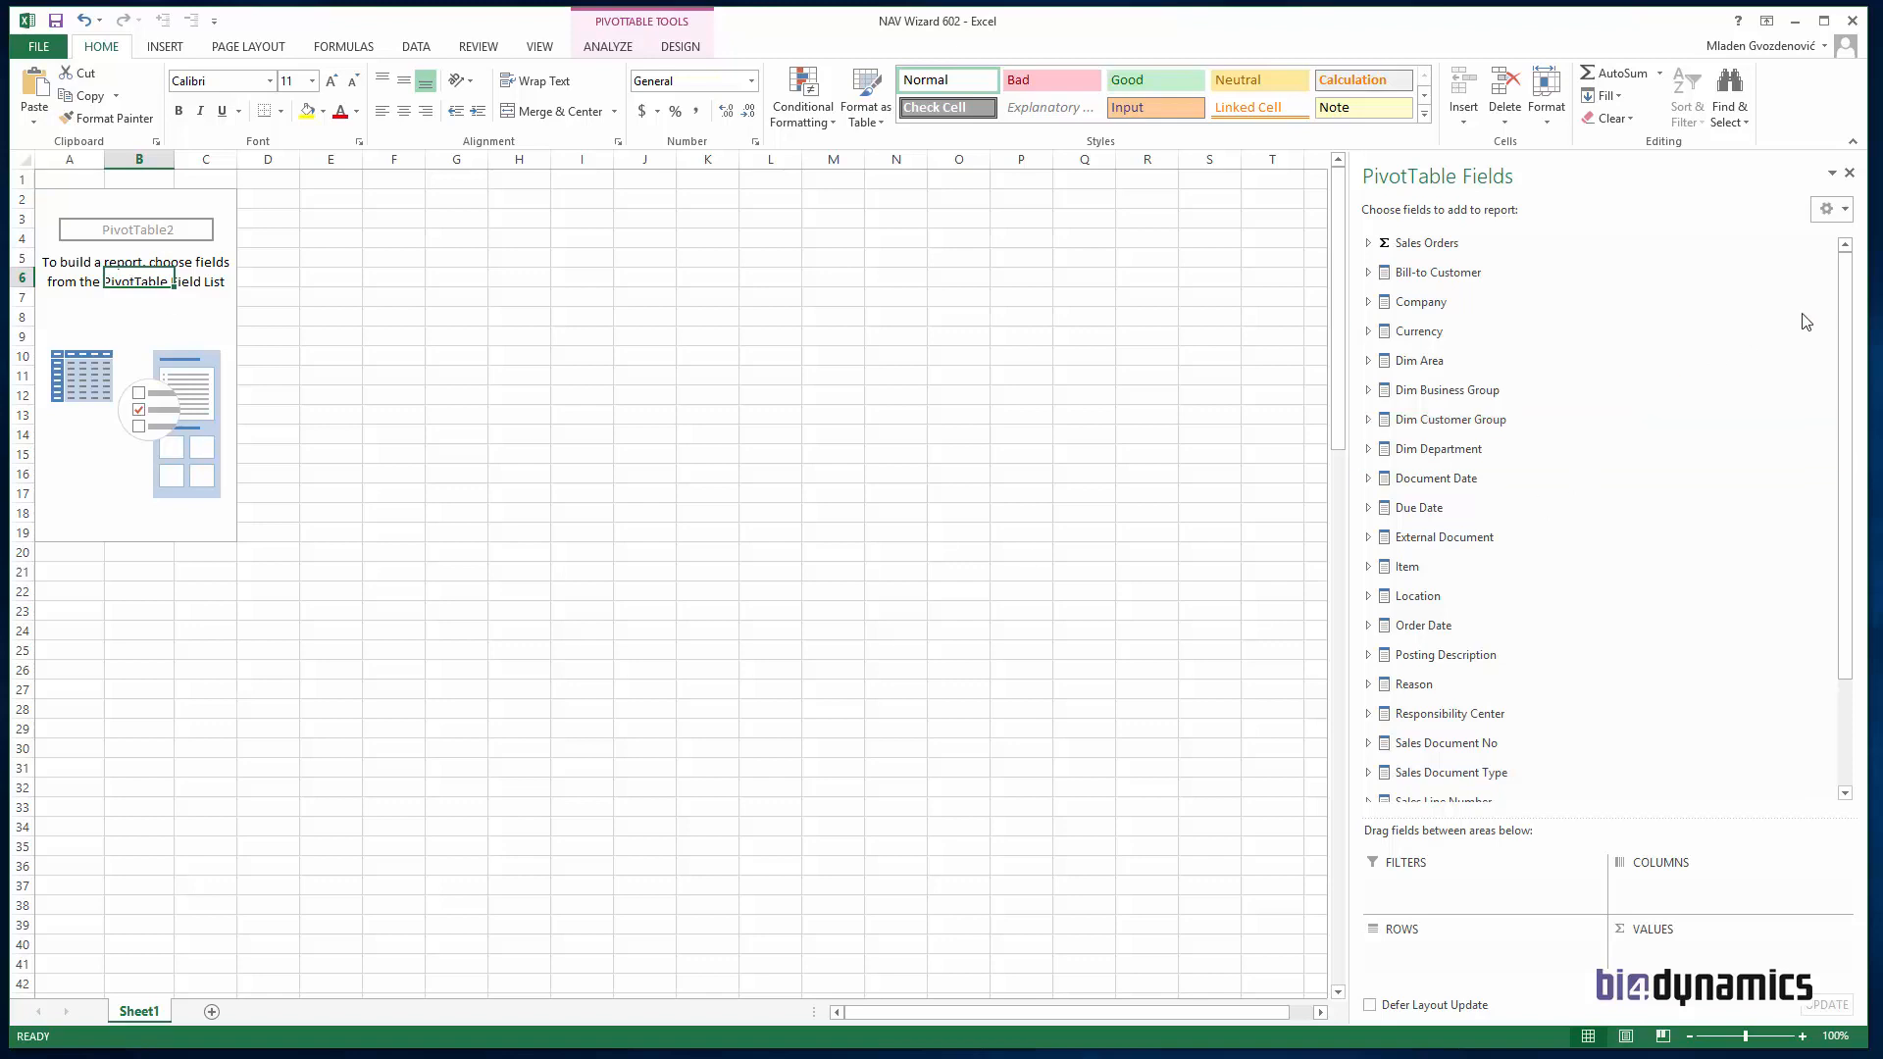
pyautogui.moveTo(1847, 294)
pyautogui.mouseDown()
pyautogui.moveTo(1868, 441)
pyautogui.moveTo(1851, 279)
pyautogui.mouseUp()
pyautogui.click(1368, 242)
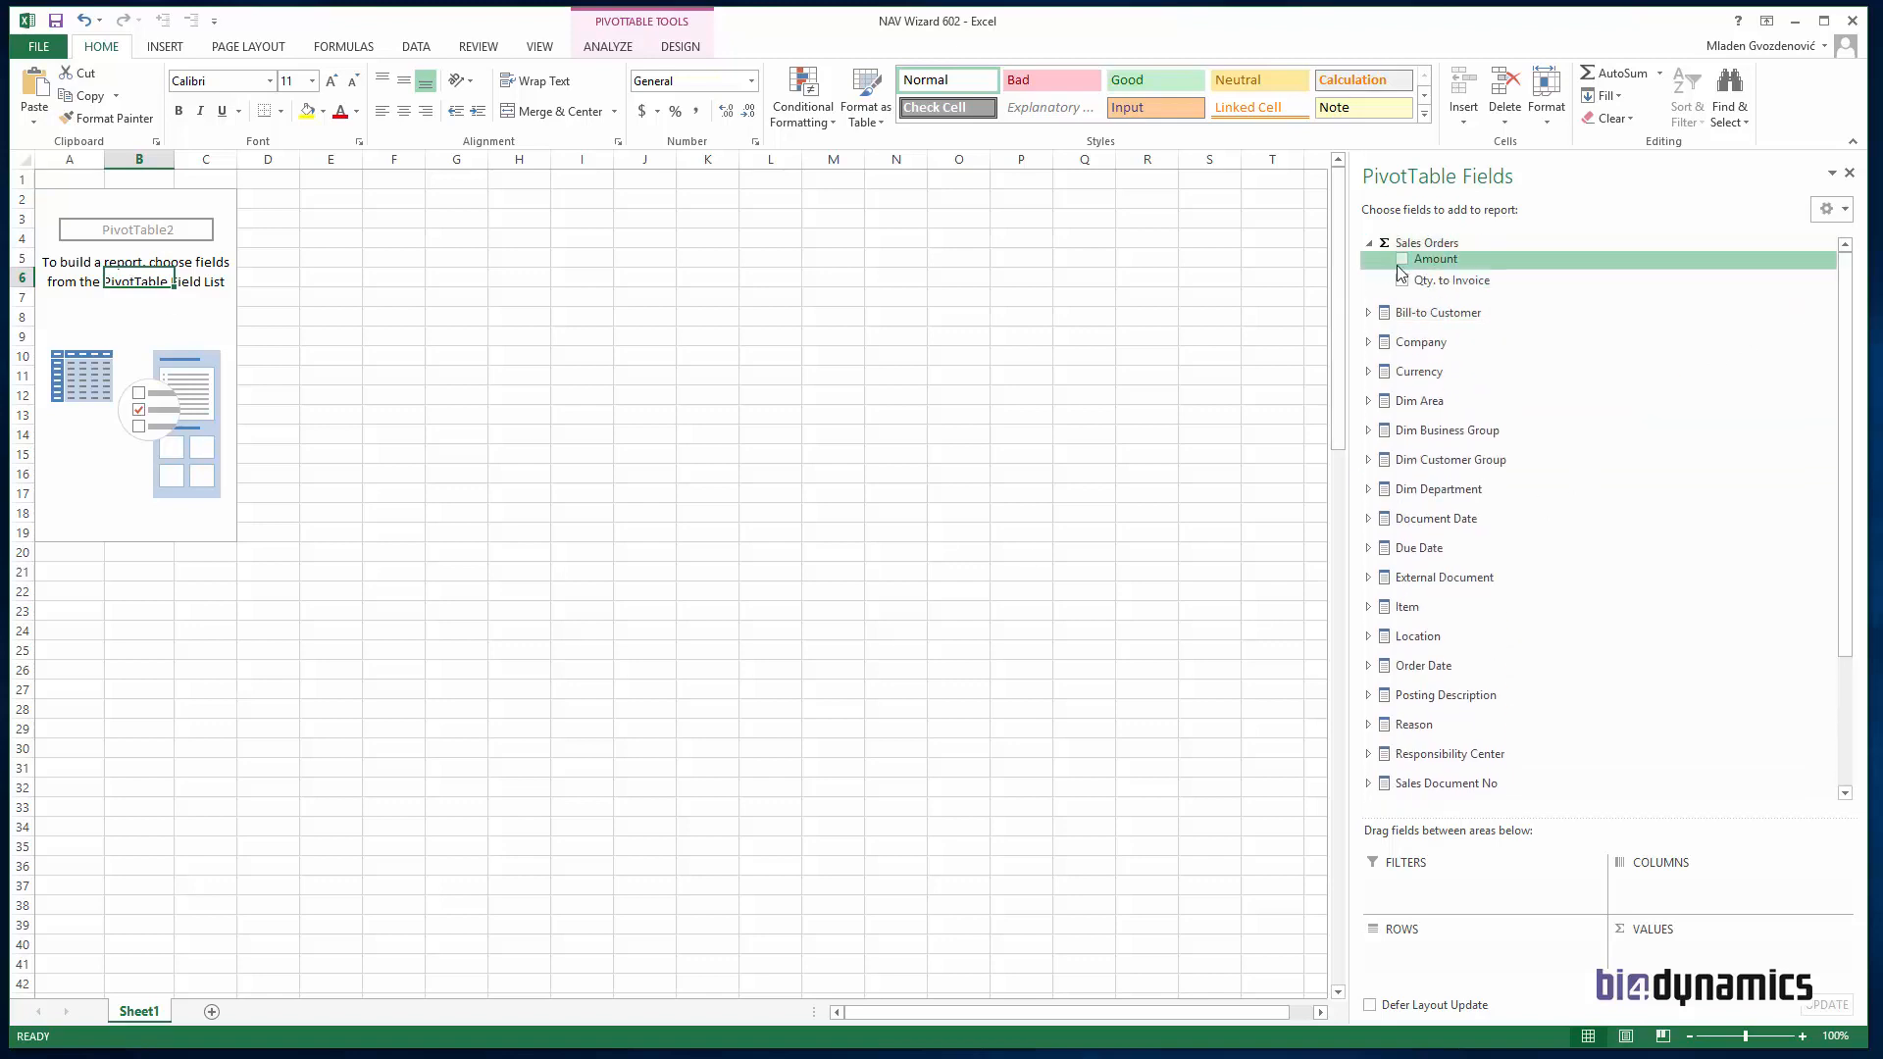
pyautogui.click(1402, 259)
pyautogui.click(1402, 280)
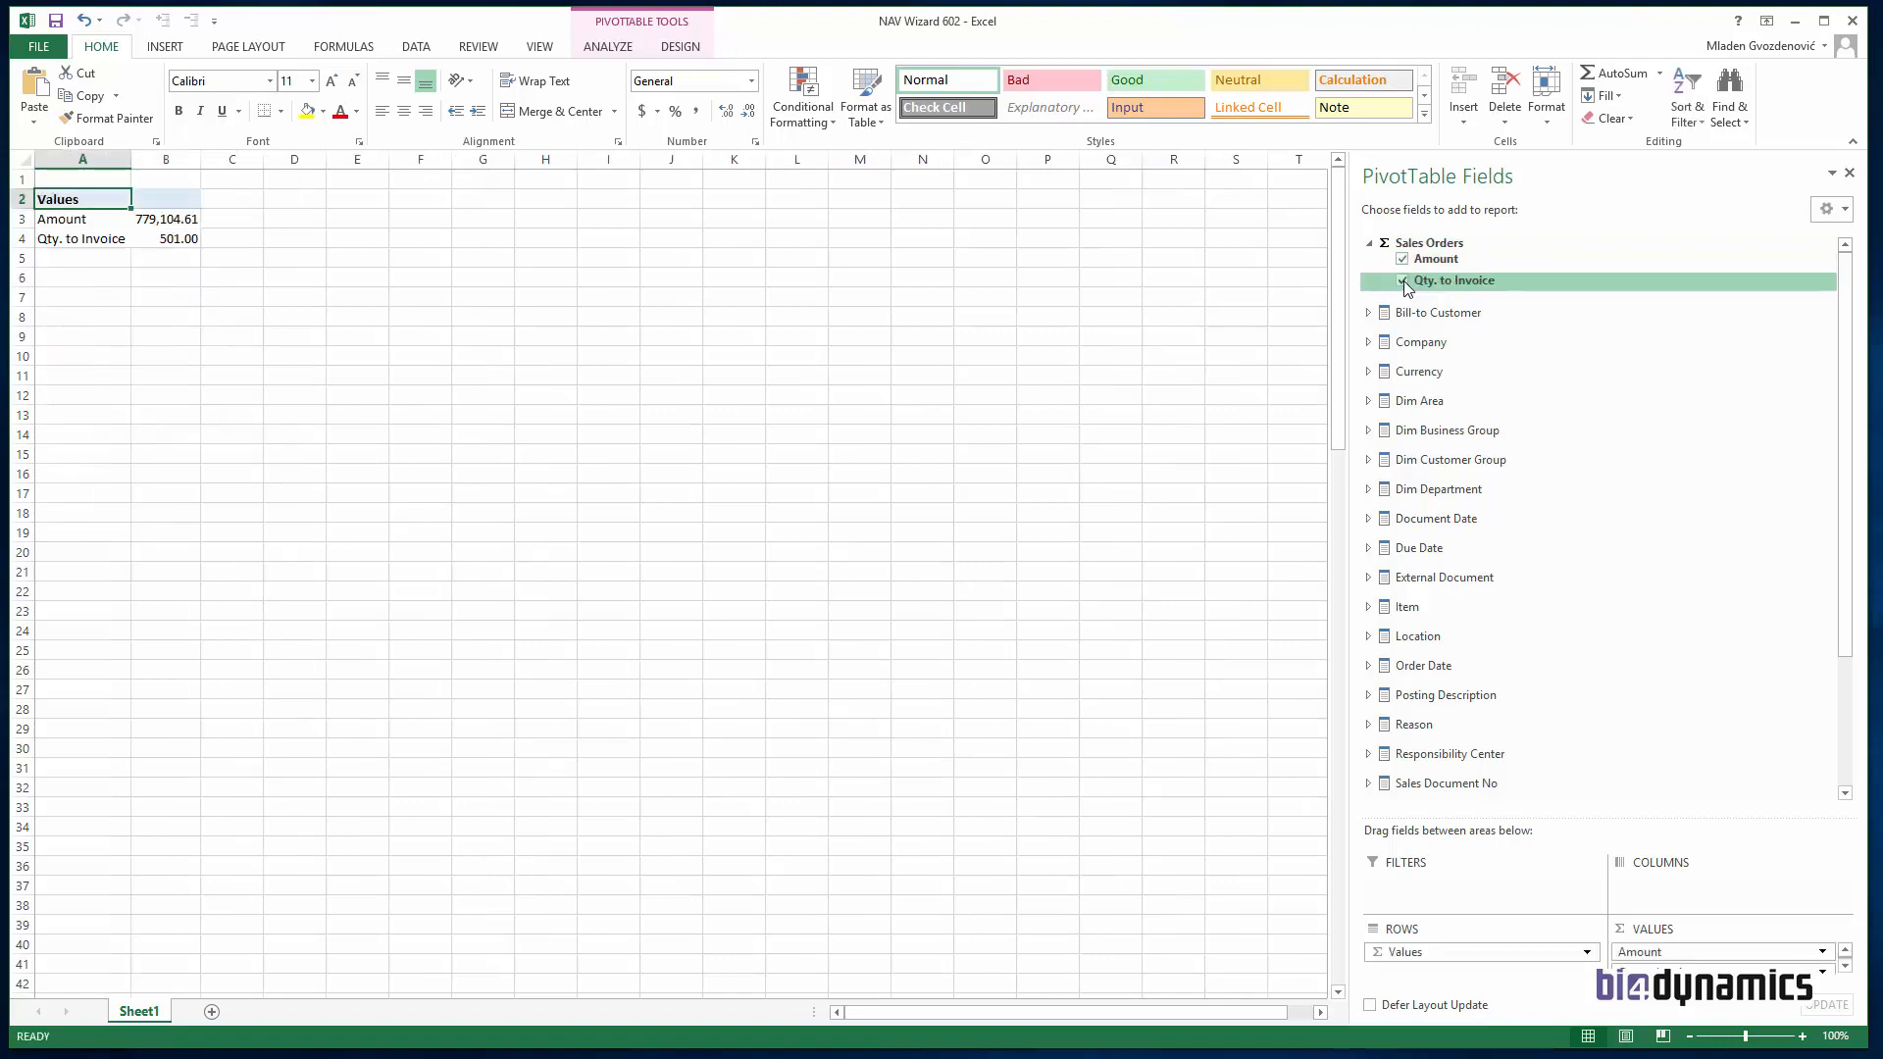
pyautogui.click(1402, 281)
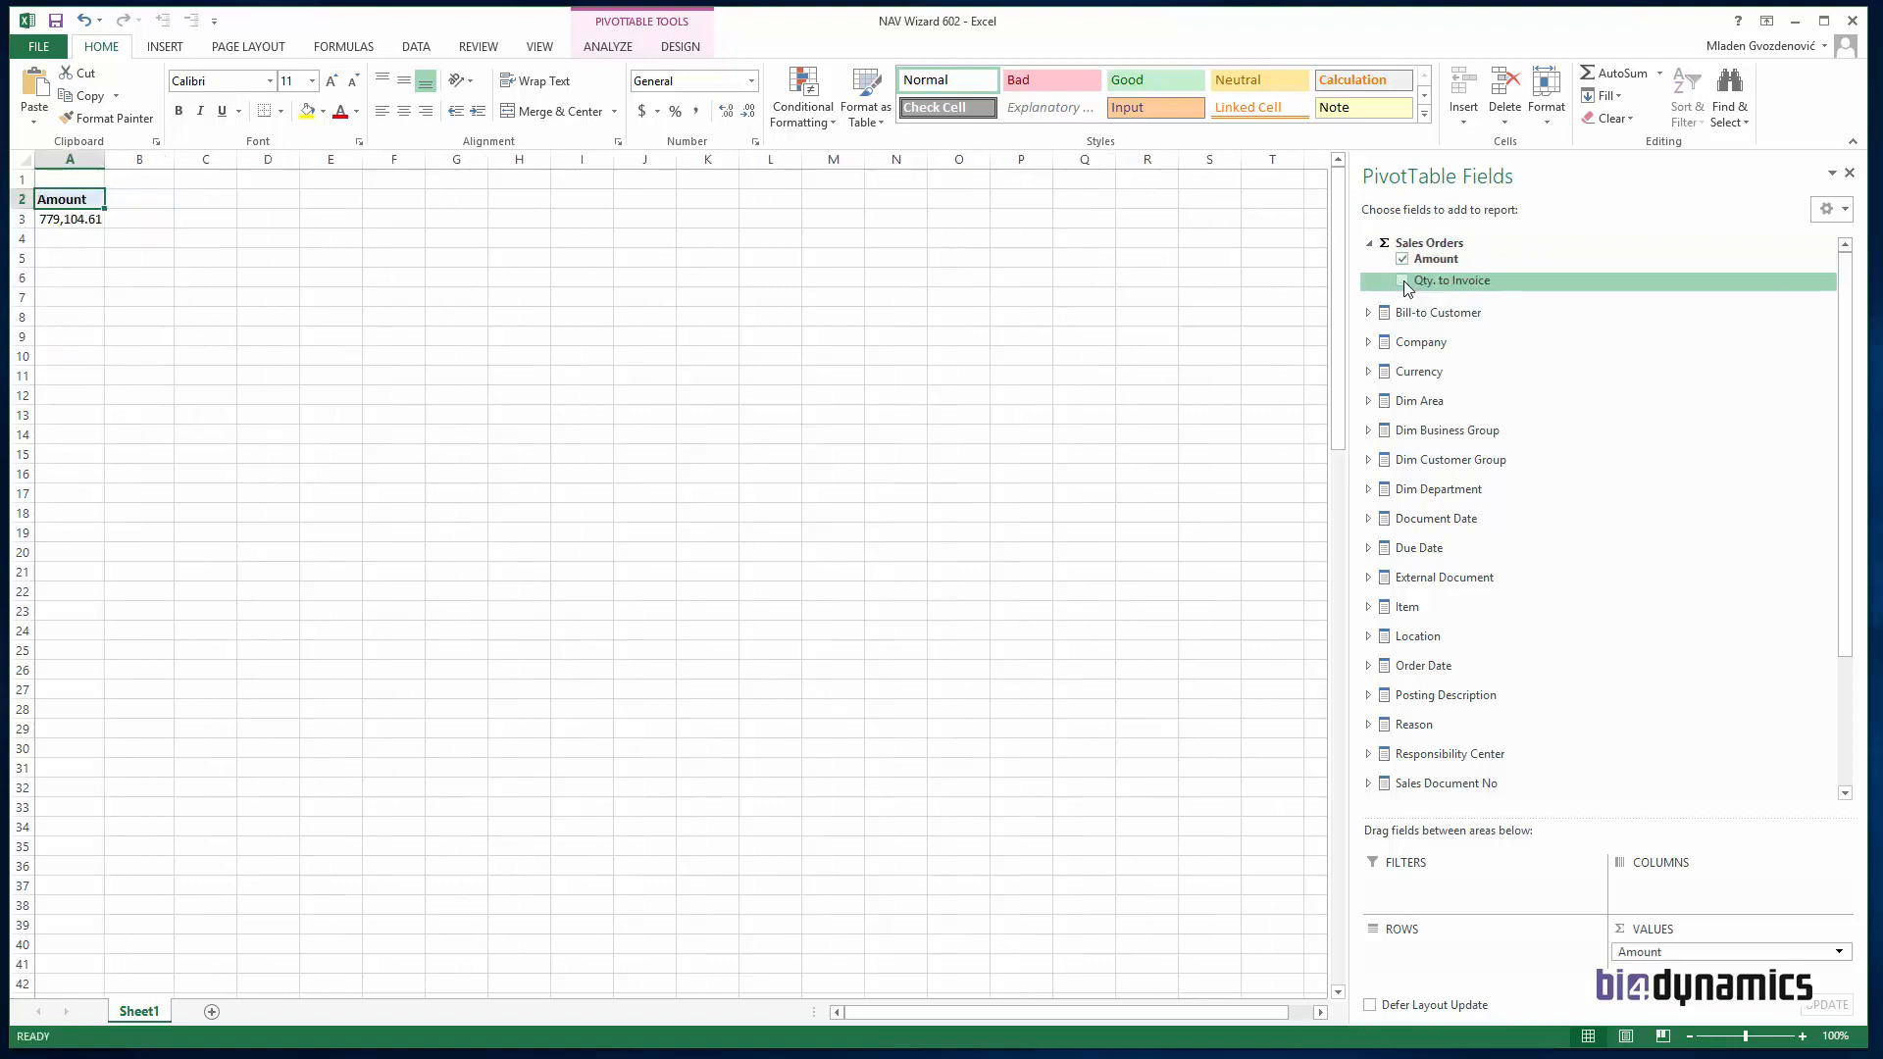
# Step: Examine the fields available under the Company, Currency, Document Date and Due Date dimensions of the pivot table
pyautogui.click(1367, 341)
pyautogui.click(1368, 342)
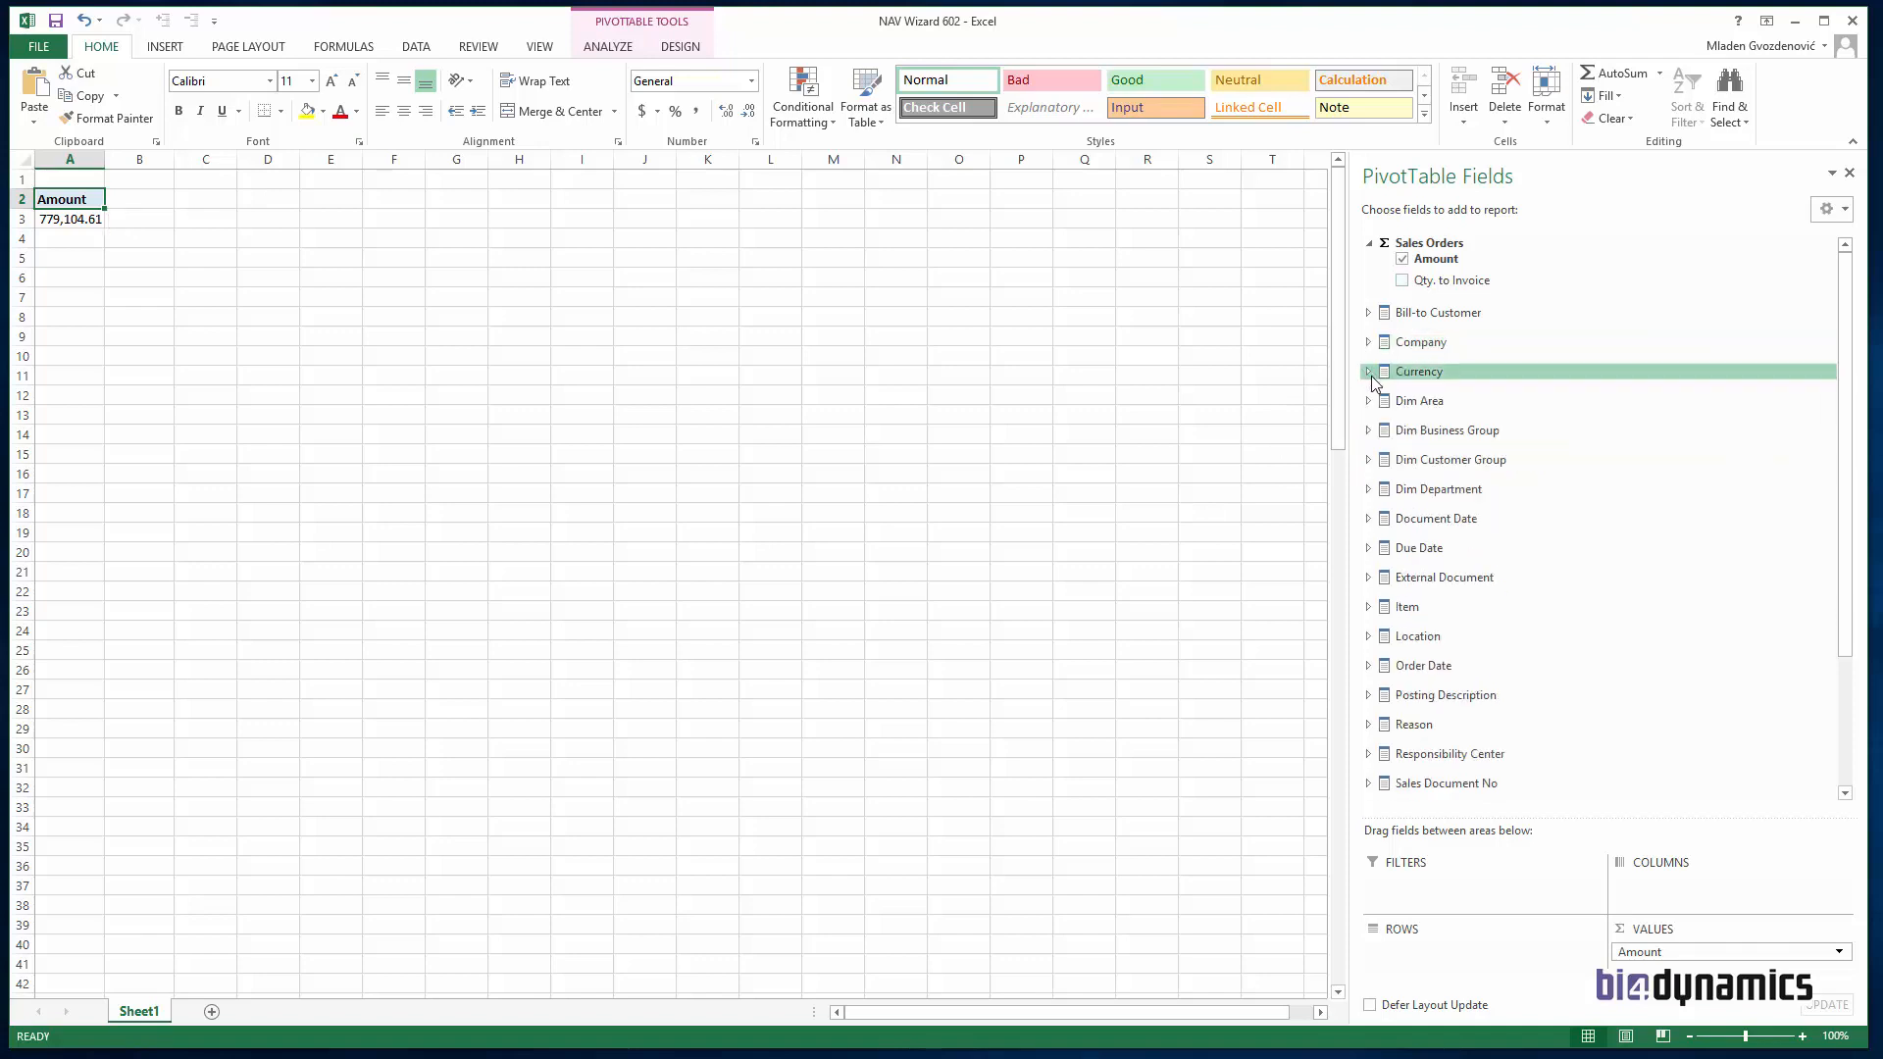
pyautogui.click(1373, 373)
pyautogui.click(1373, 374)
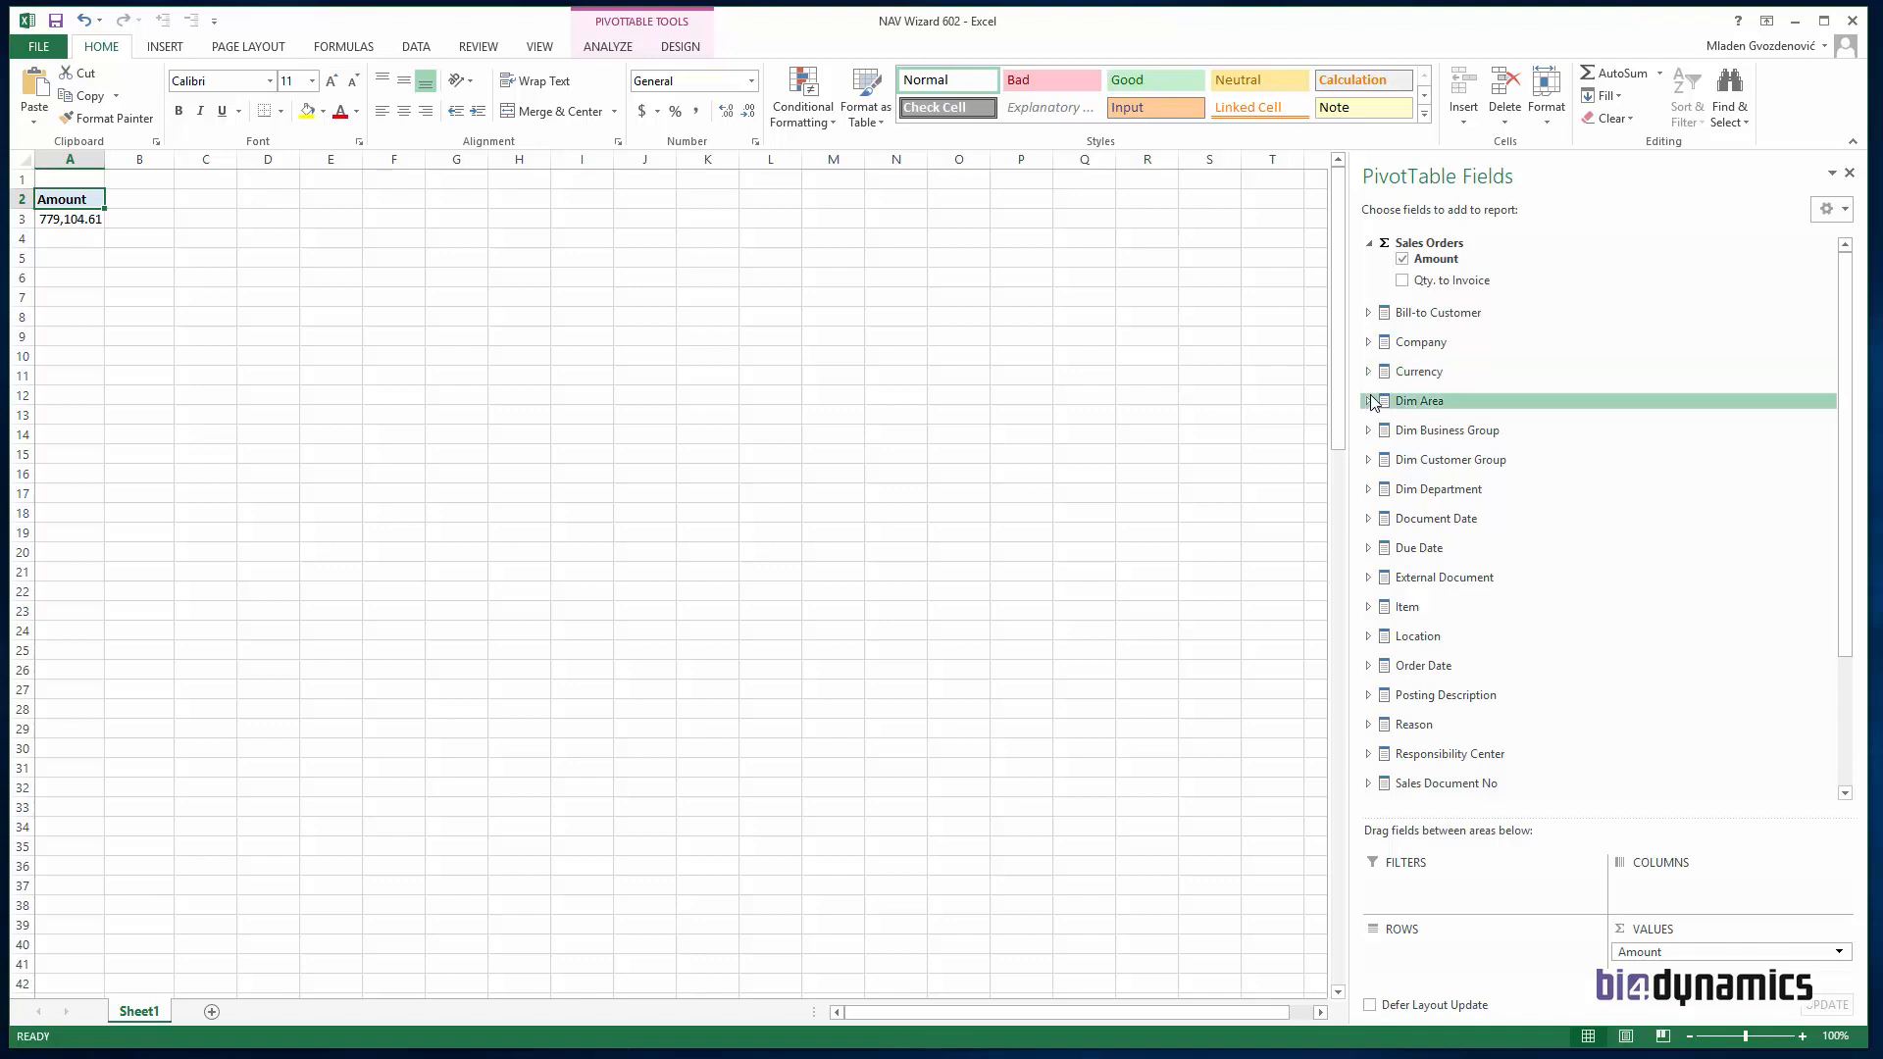
pyautogui.click(1369, 526)
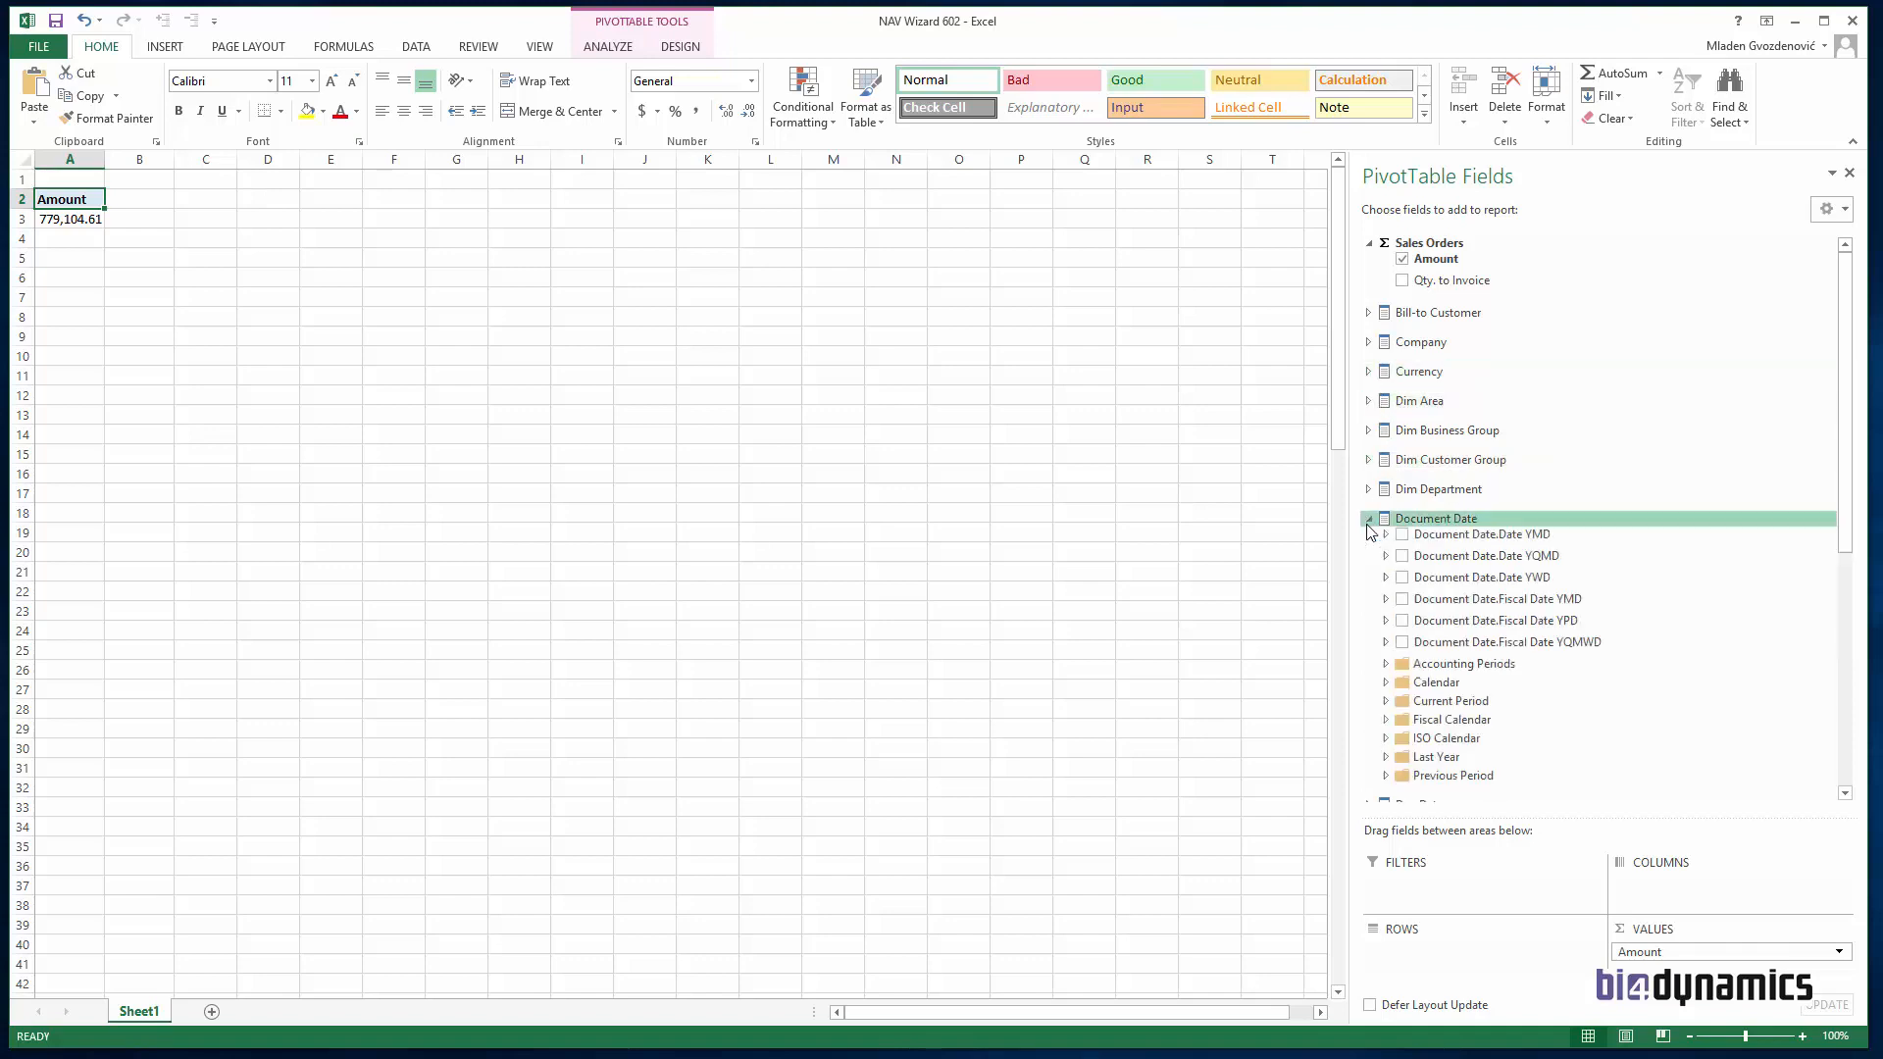
pyautogui.click(1370, 519)
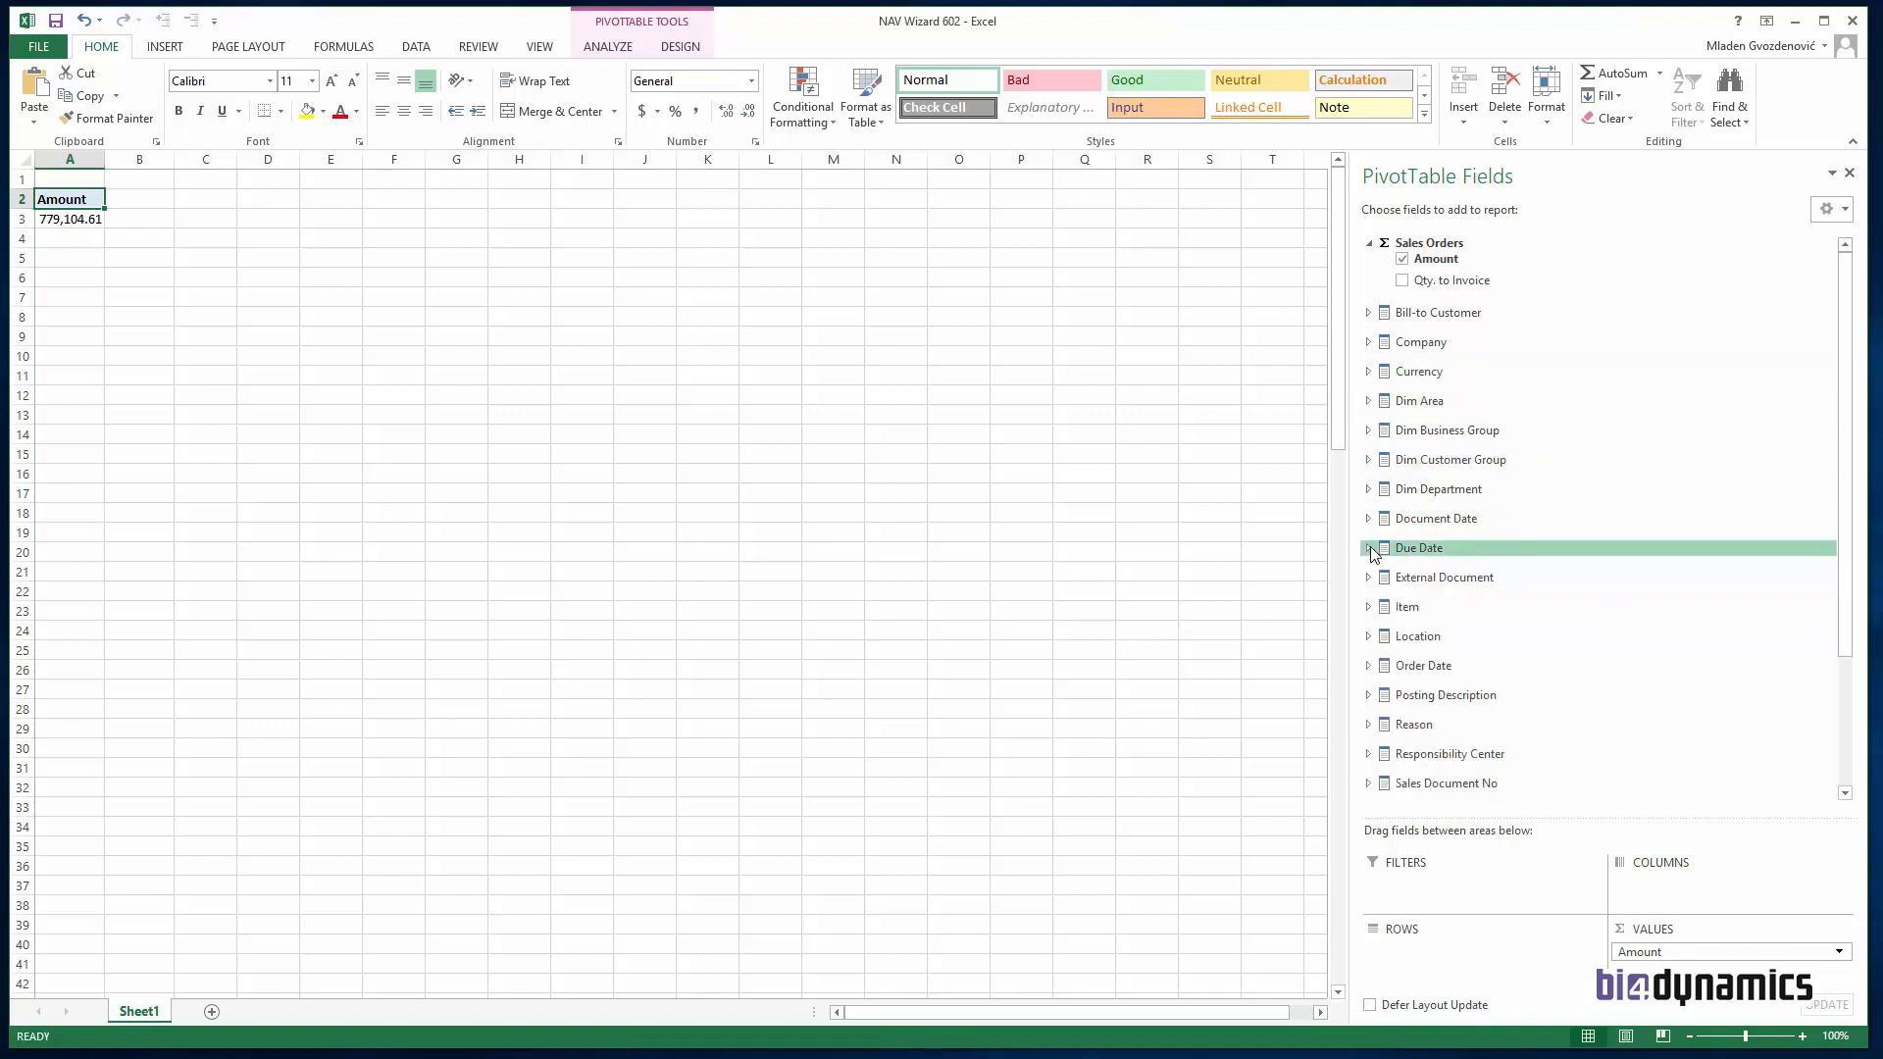
pyautogui.click(1369, 547)
pyautogui.click(1385, 553)
pyautogui.click(1368, 538)
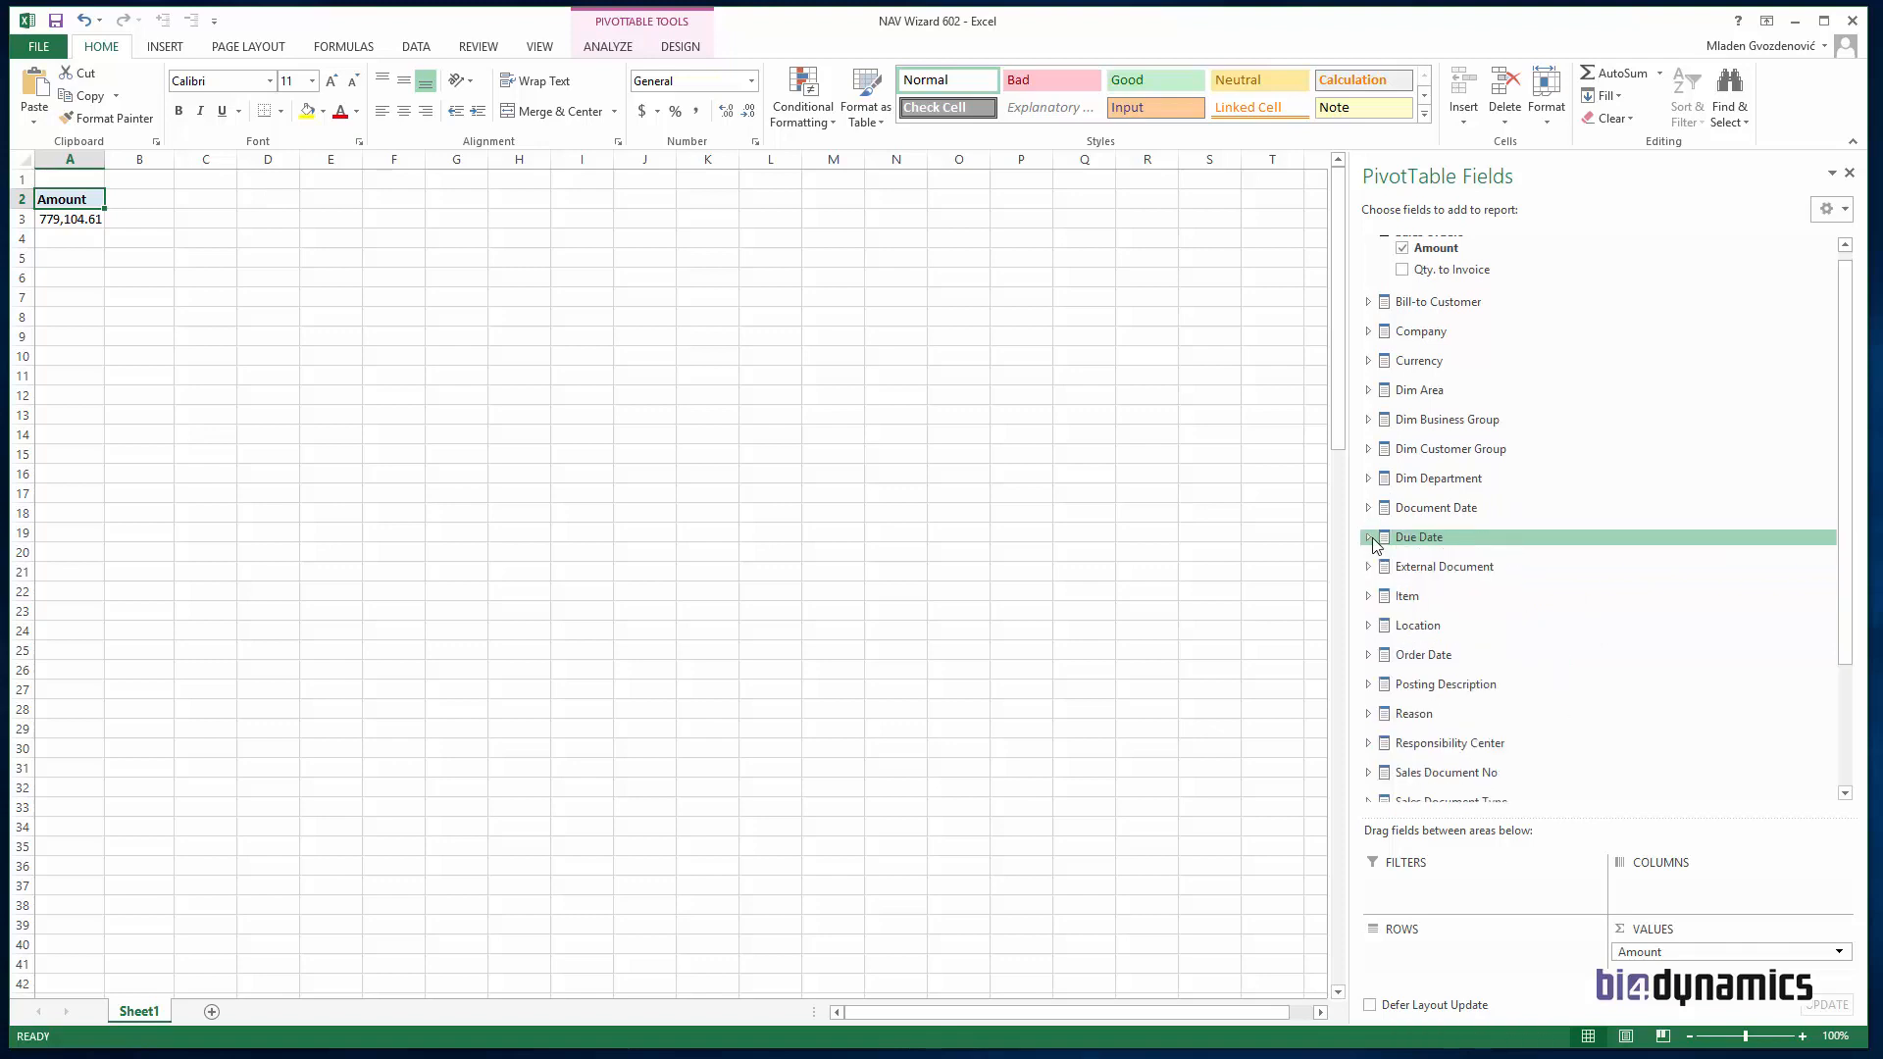
# Step: Try a breakdown of the Amount by External Document and remove that field again
pyautogui.click(1369, 566)
pyautogui.click(1402, 583)
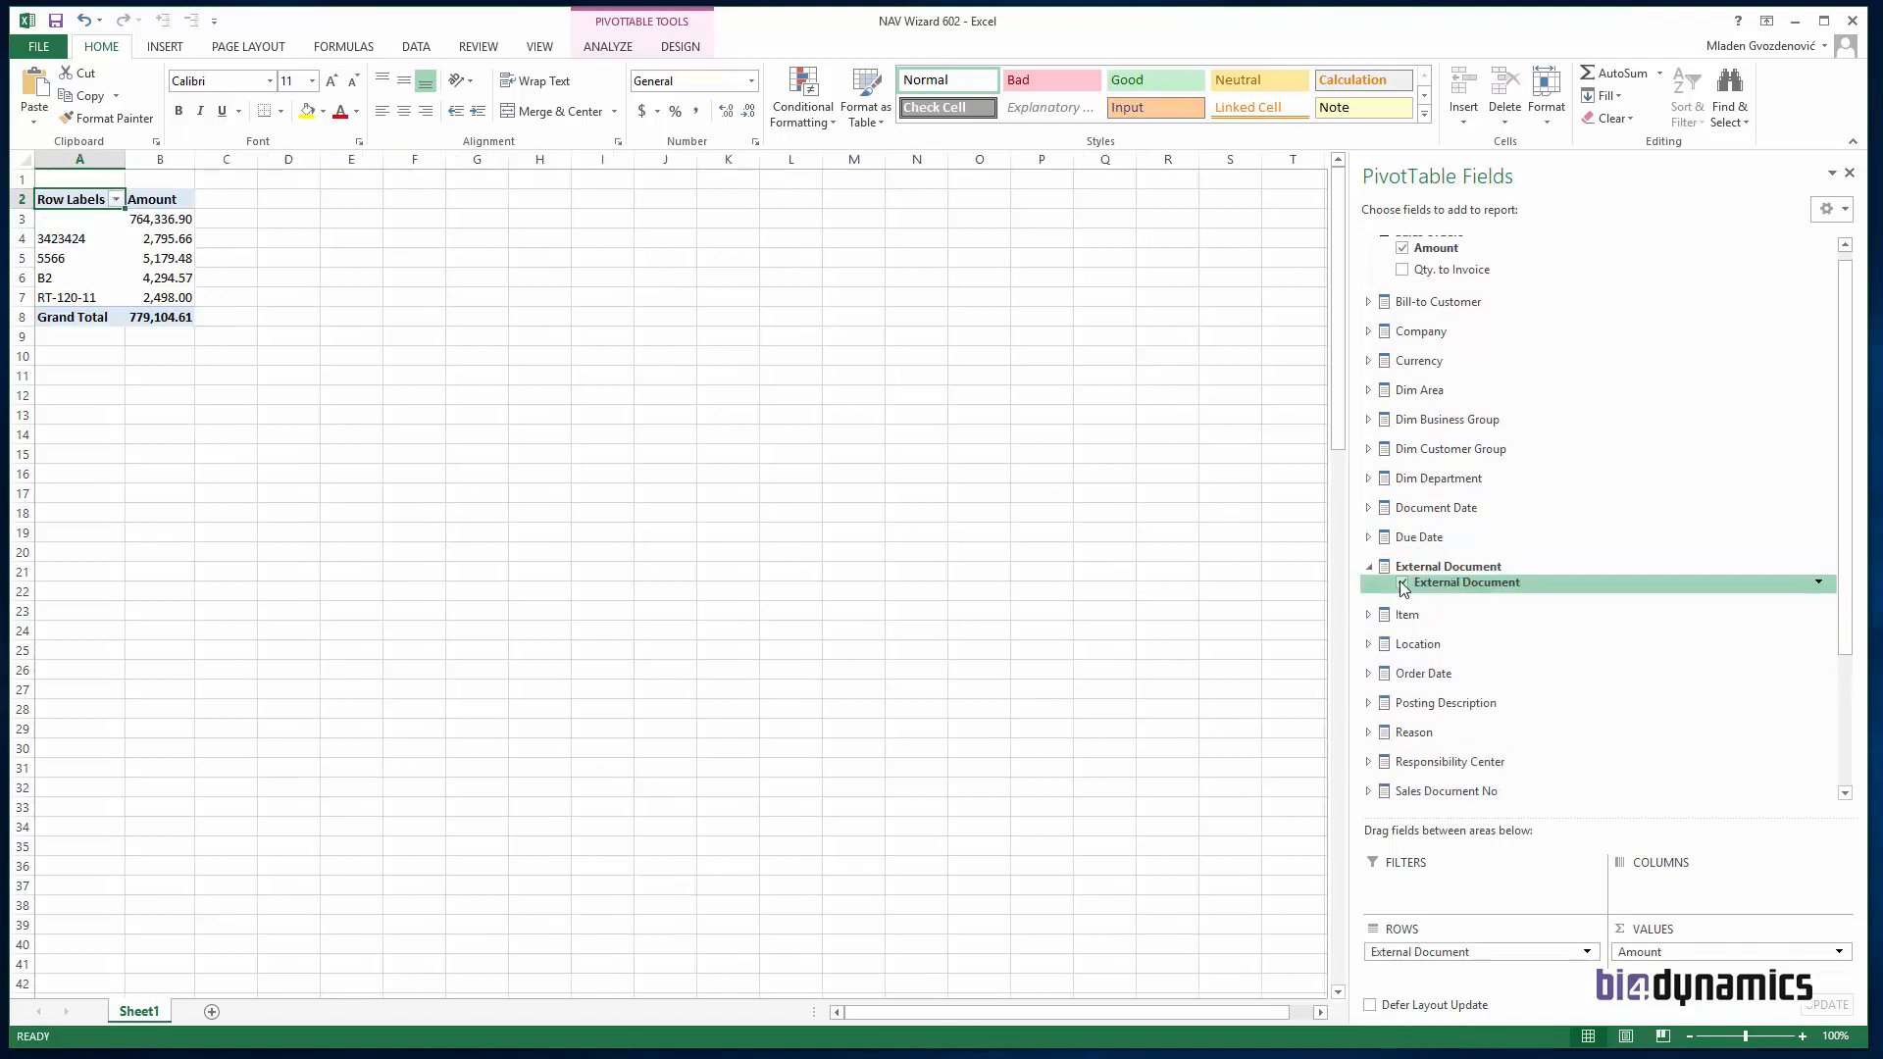
pyautogui.click(1401, 584)
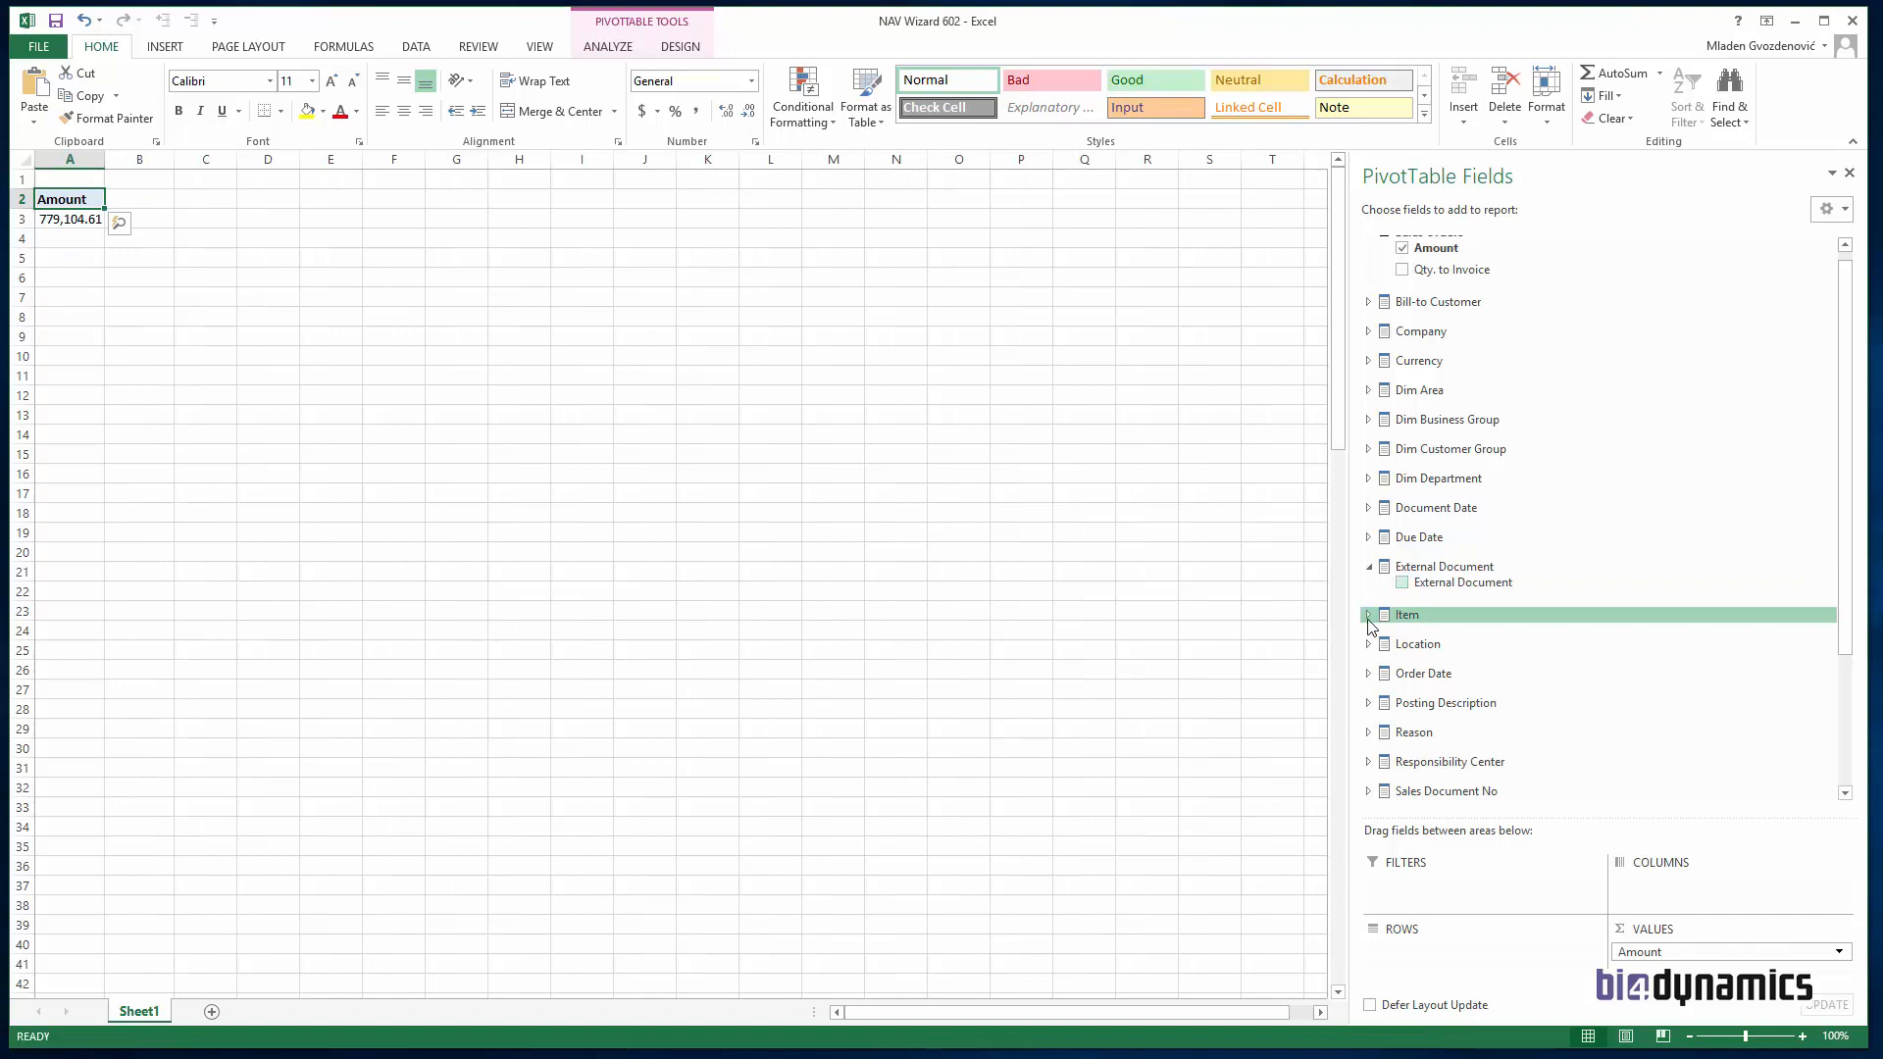
# Step: Break the Amount down by Item by Category by Product Group and select the N/A row with its amount
pyautogui.click(1369, 614)
pyautogui.click(1403, 631)
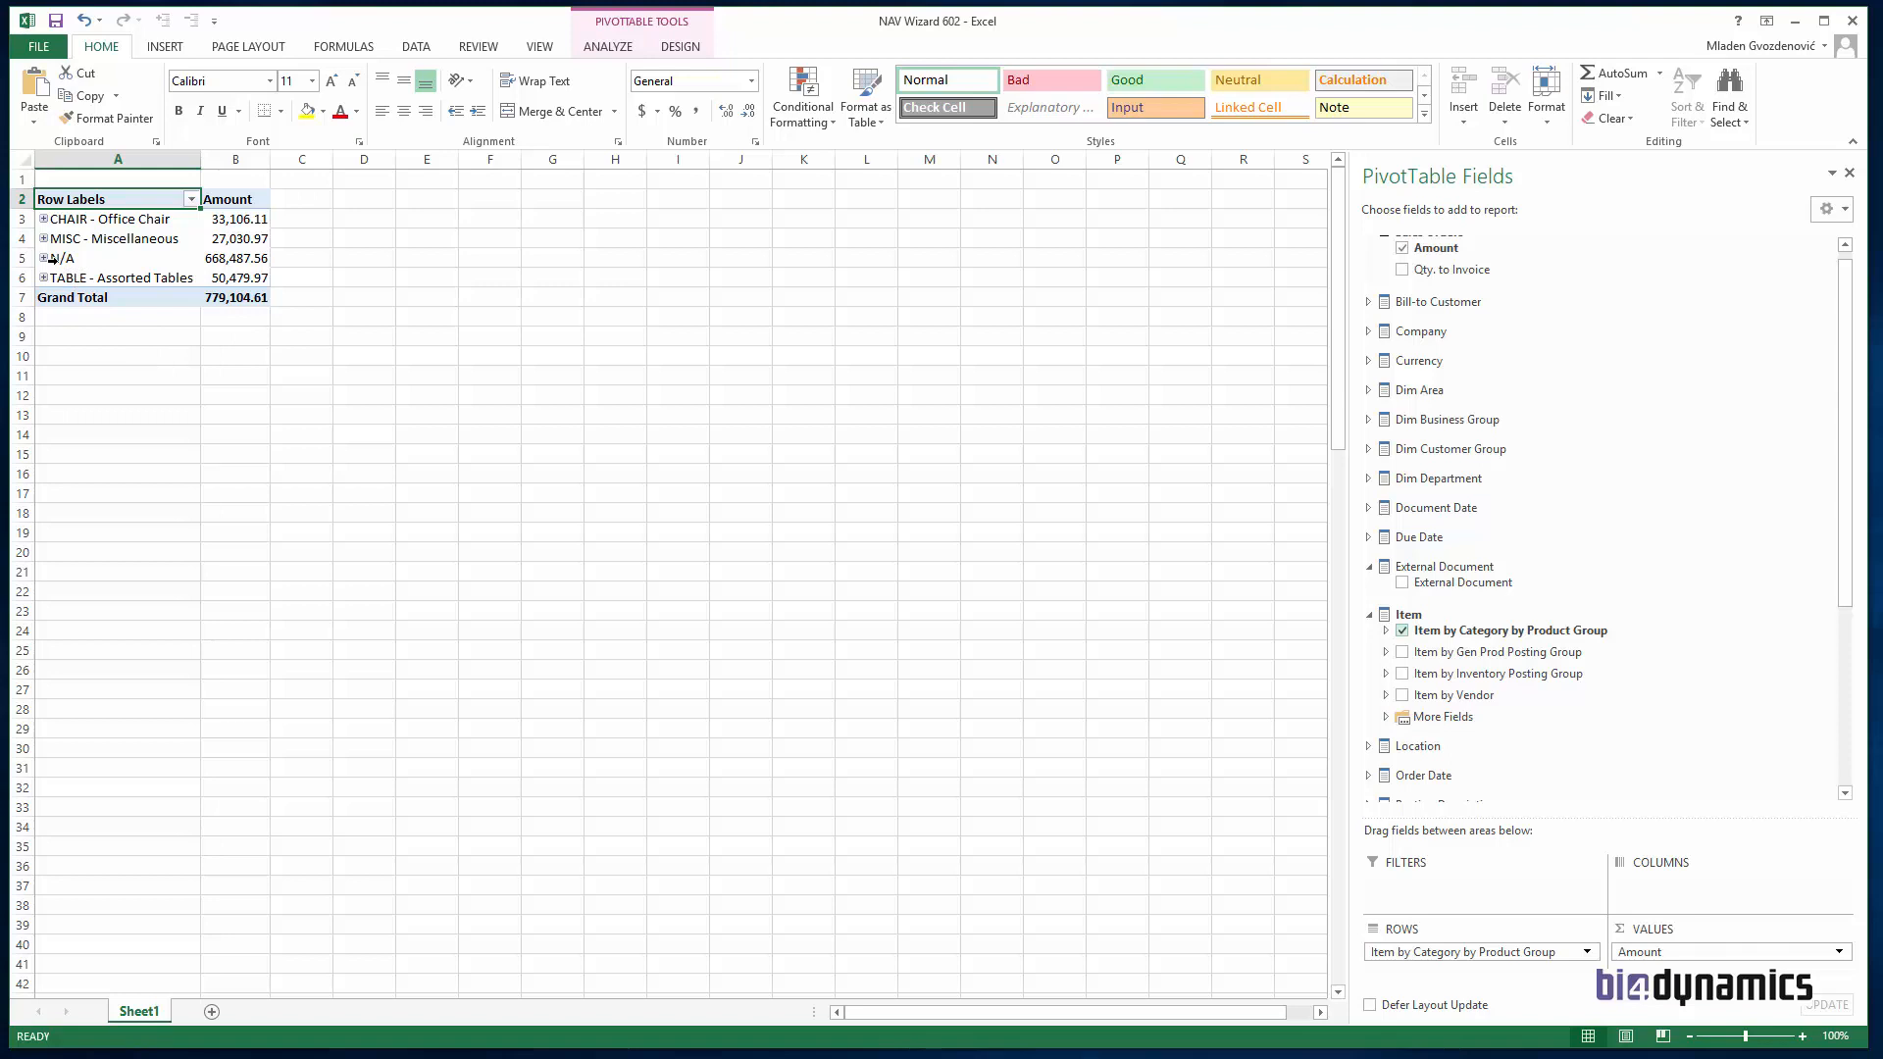
pyautogui.moveTo(224, 258); pyautogui.dragTo(109, 257)
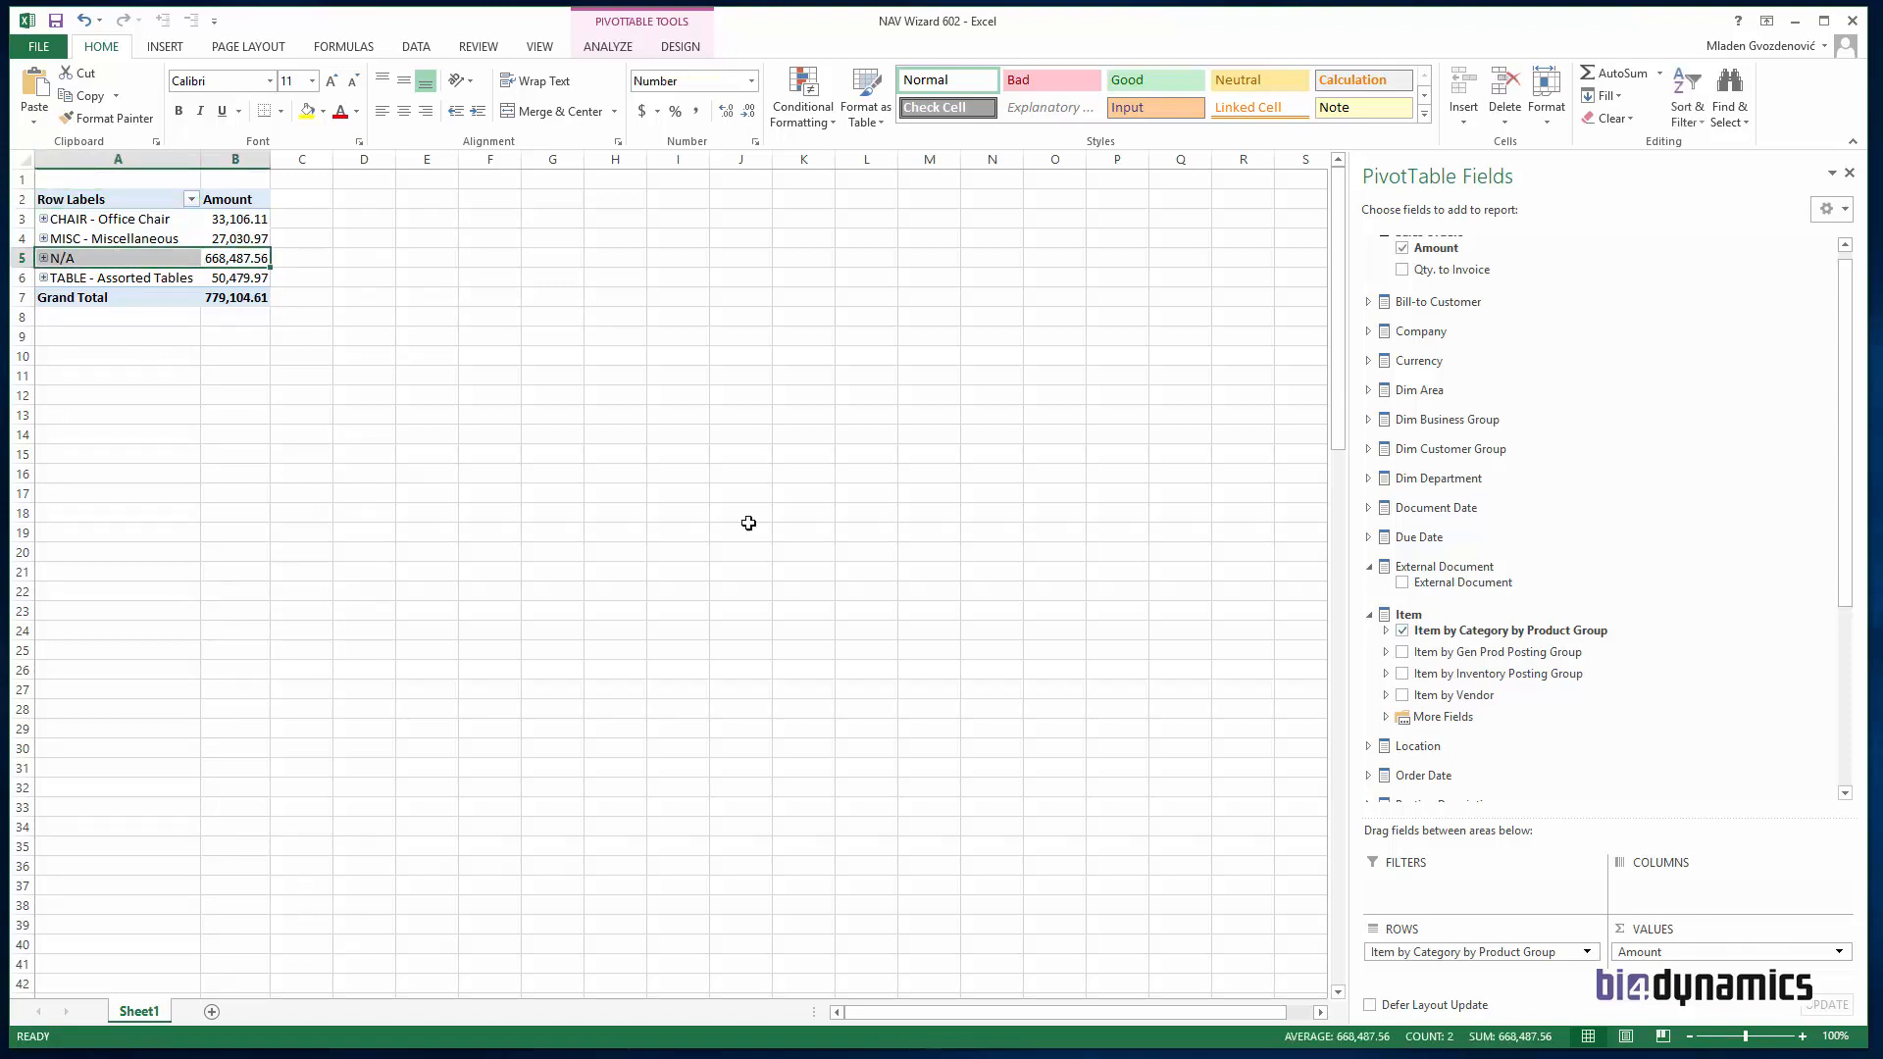
# Step: Duplicate the pivot table starting at cell E1 and remove Item by Category by Product Group from the copy's rows
pyautogui.moveTo(299, 316); pyautogui.dragTo(72, 176)
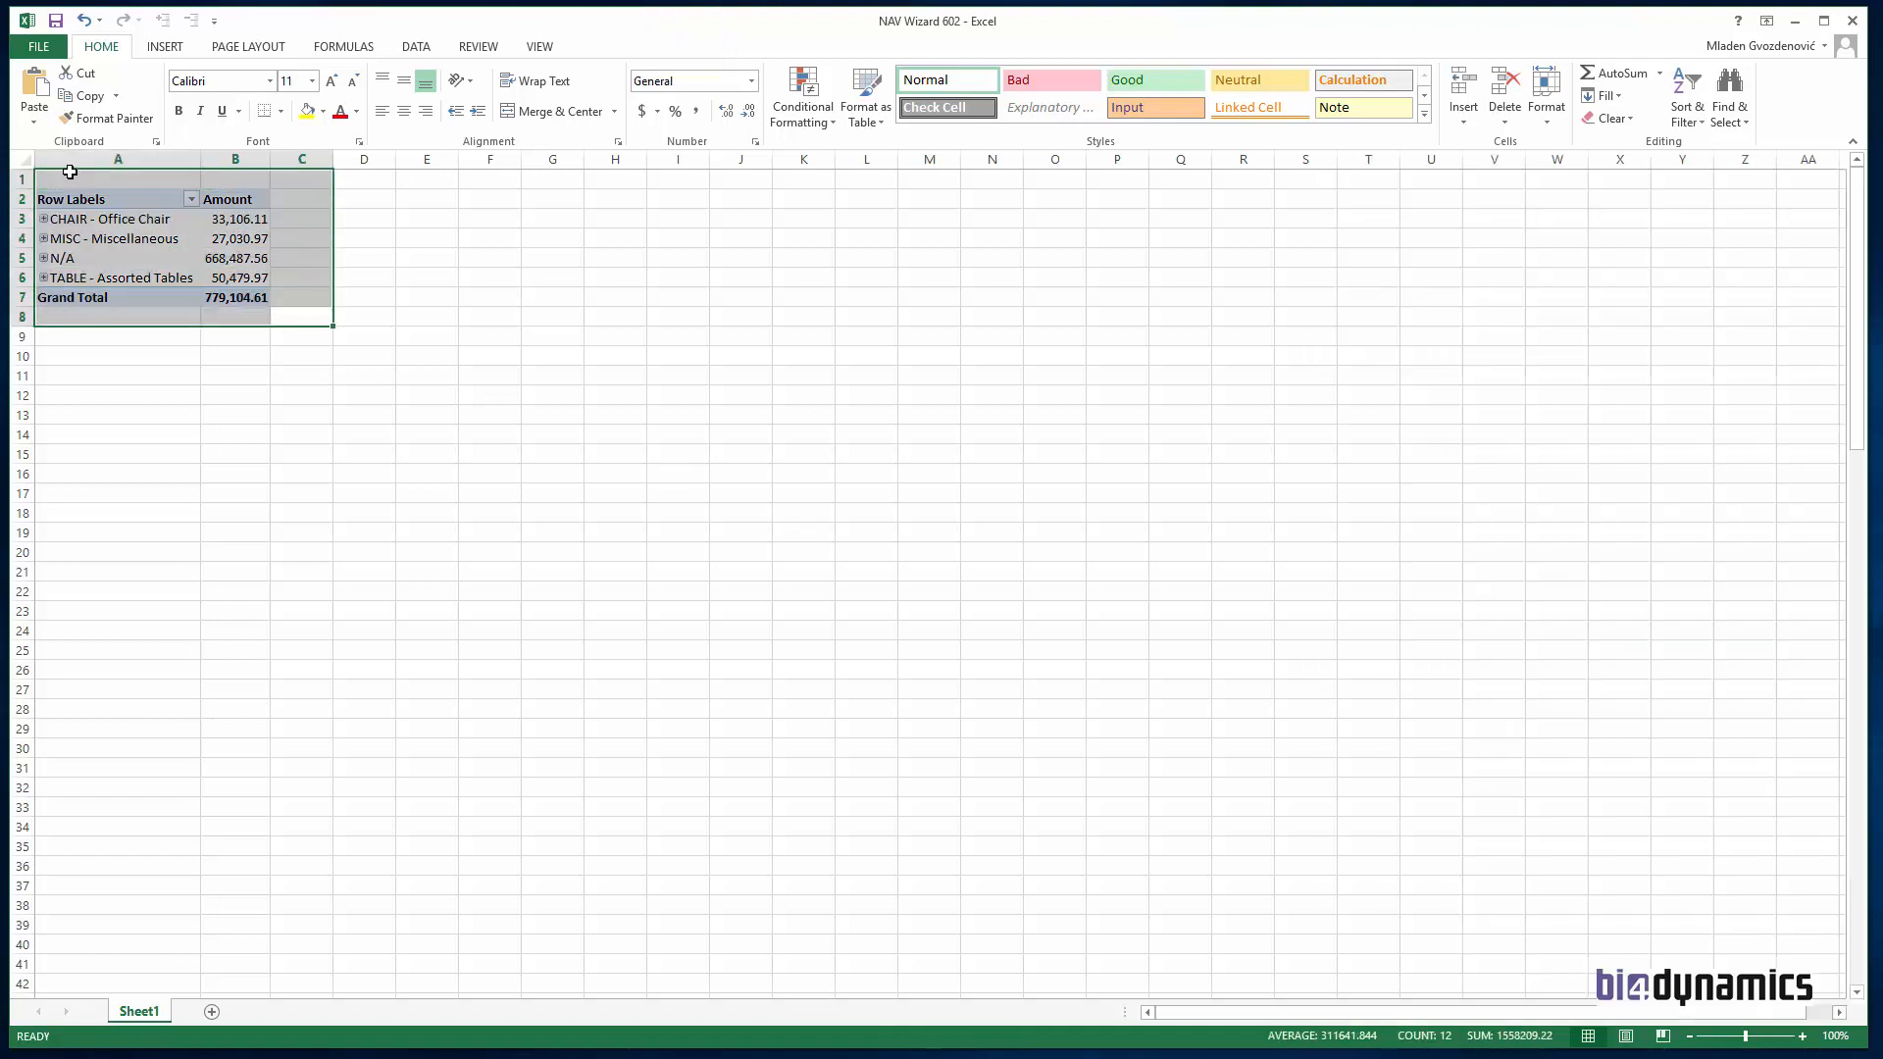
pyautogui.hotkey('ctrl', 'c')
pyautogui.click(431, 179)
pyautogui.hotkey('ctrl', 'v')
pyautogui.click(489, 258)
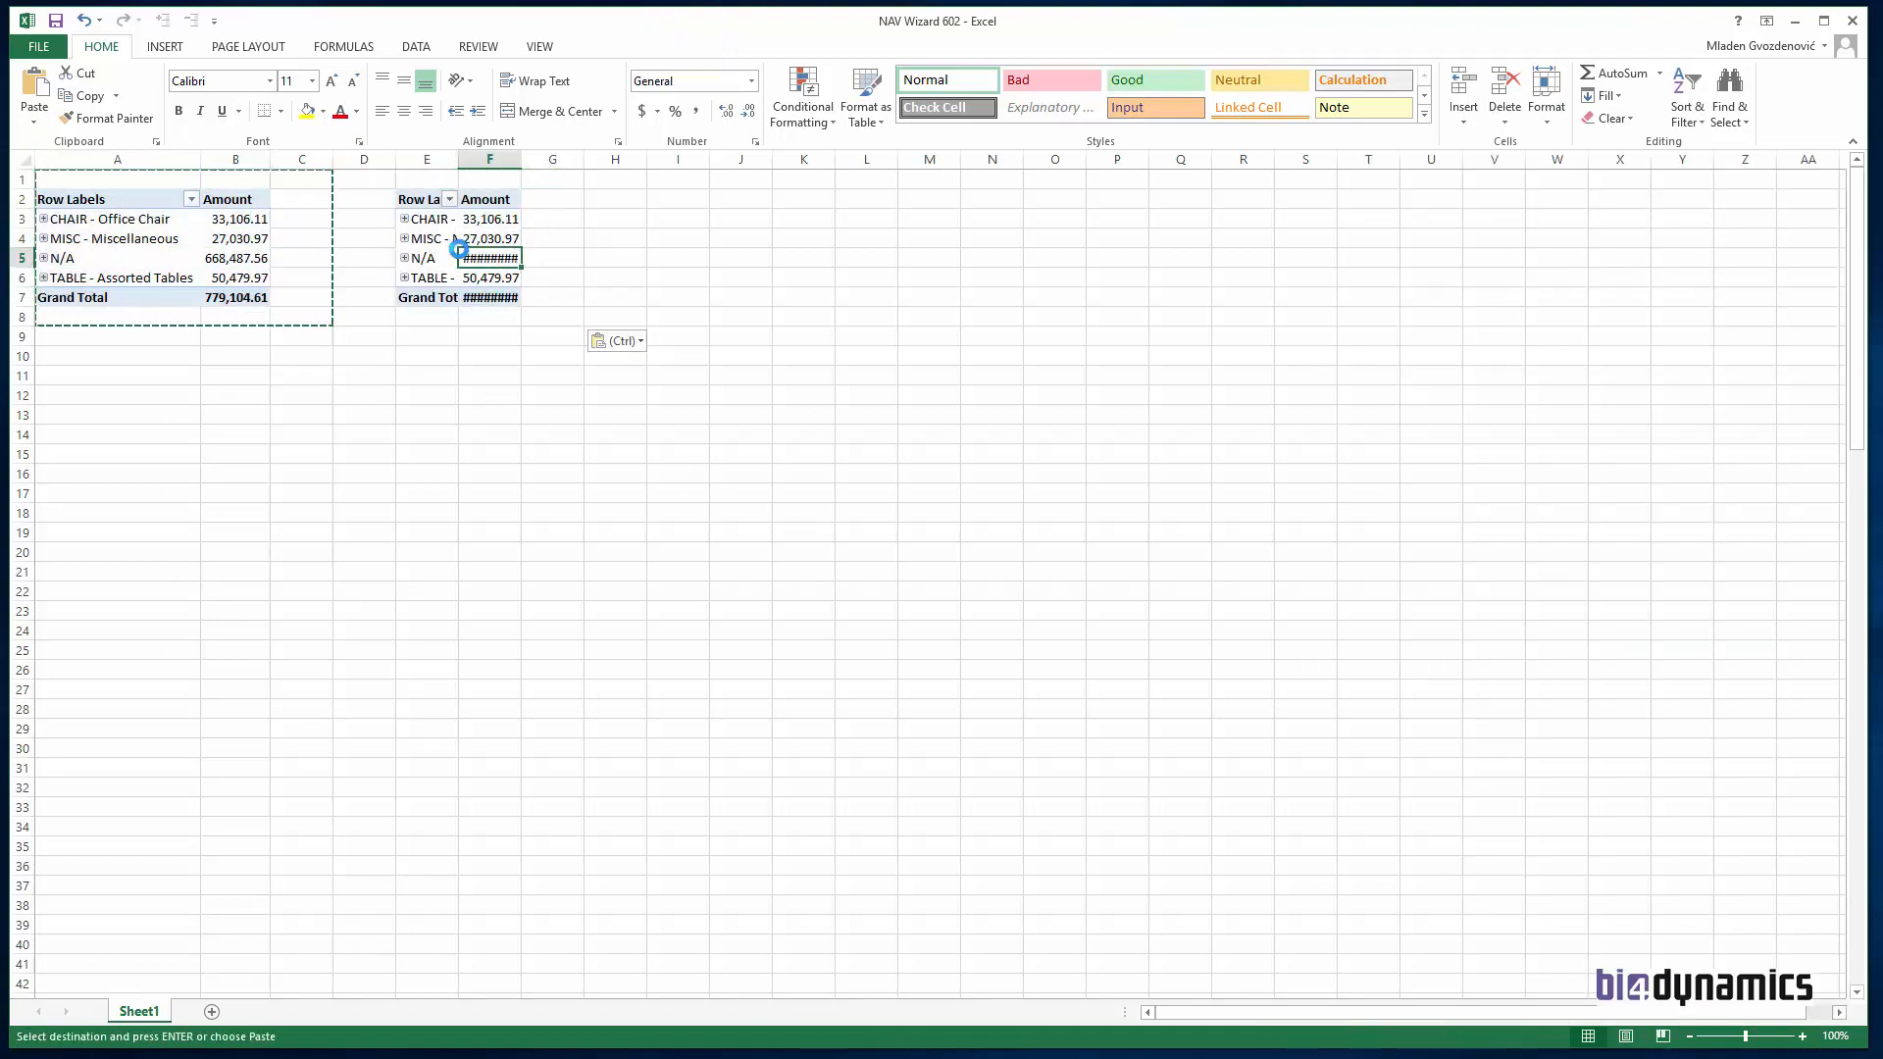
pyautogui.moveTo(1466, 953); pyautogui.dragTo(929, 525)
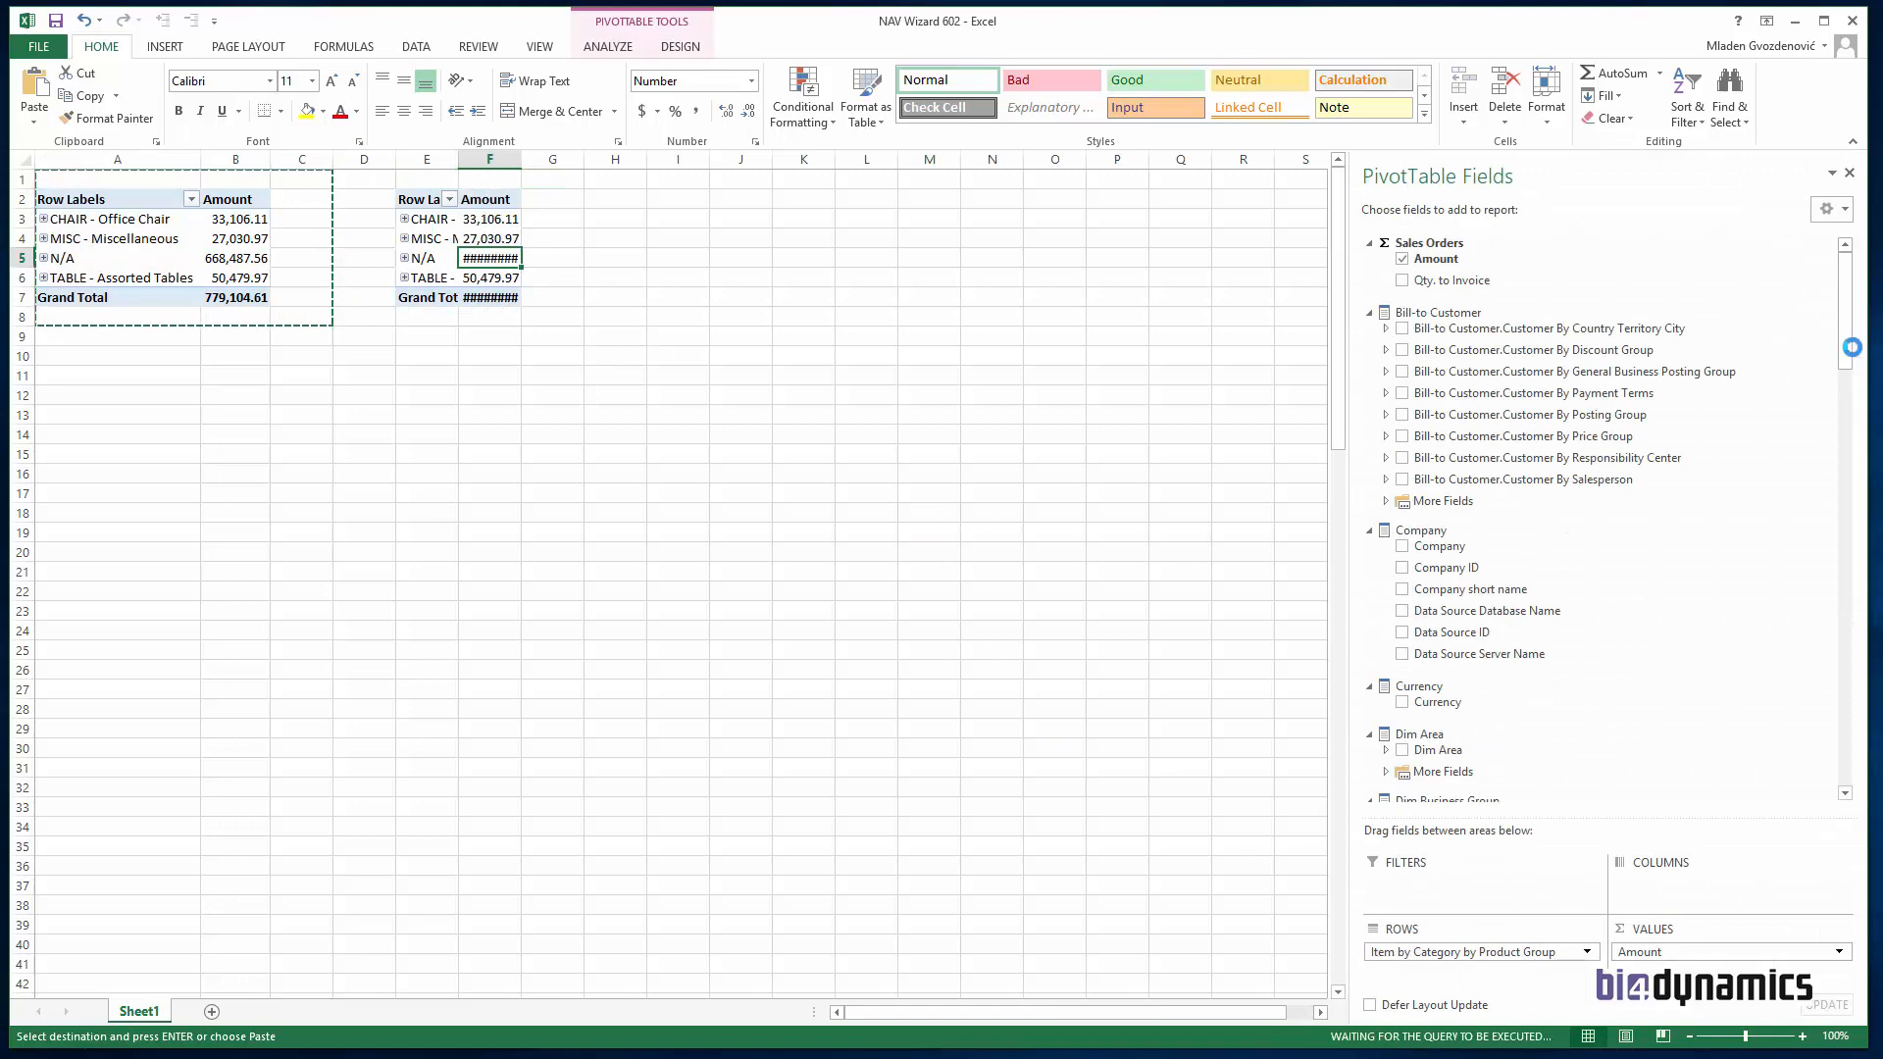
# Step: Add Type and No Desc from Sales Line TypeNo as nested rows in the copied pivot table, ending the copy mode
pyautogui.moveTo(1851, 348); pyautogui.dragTo(1868, 692)
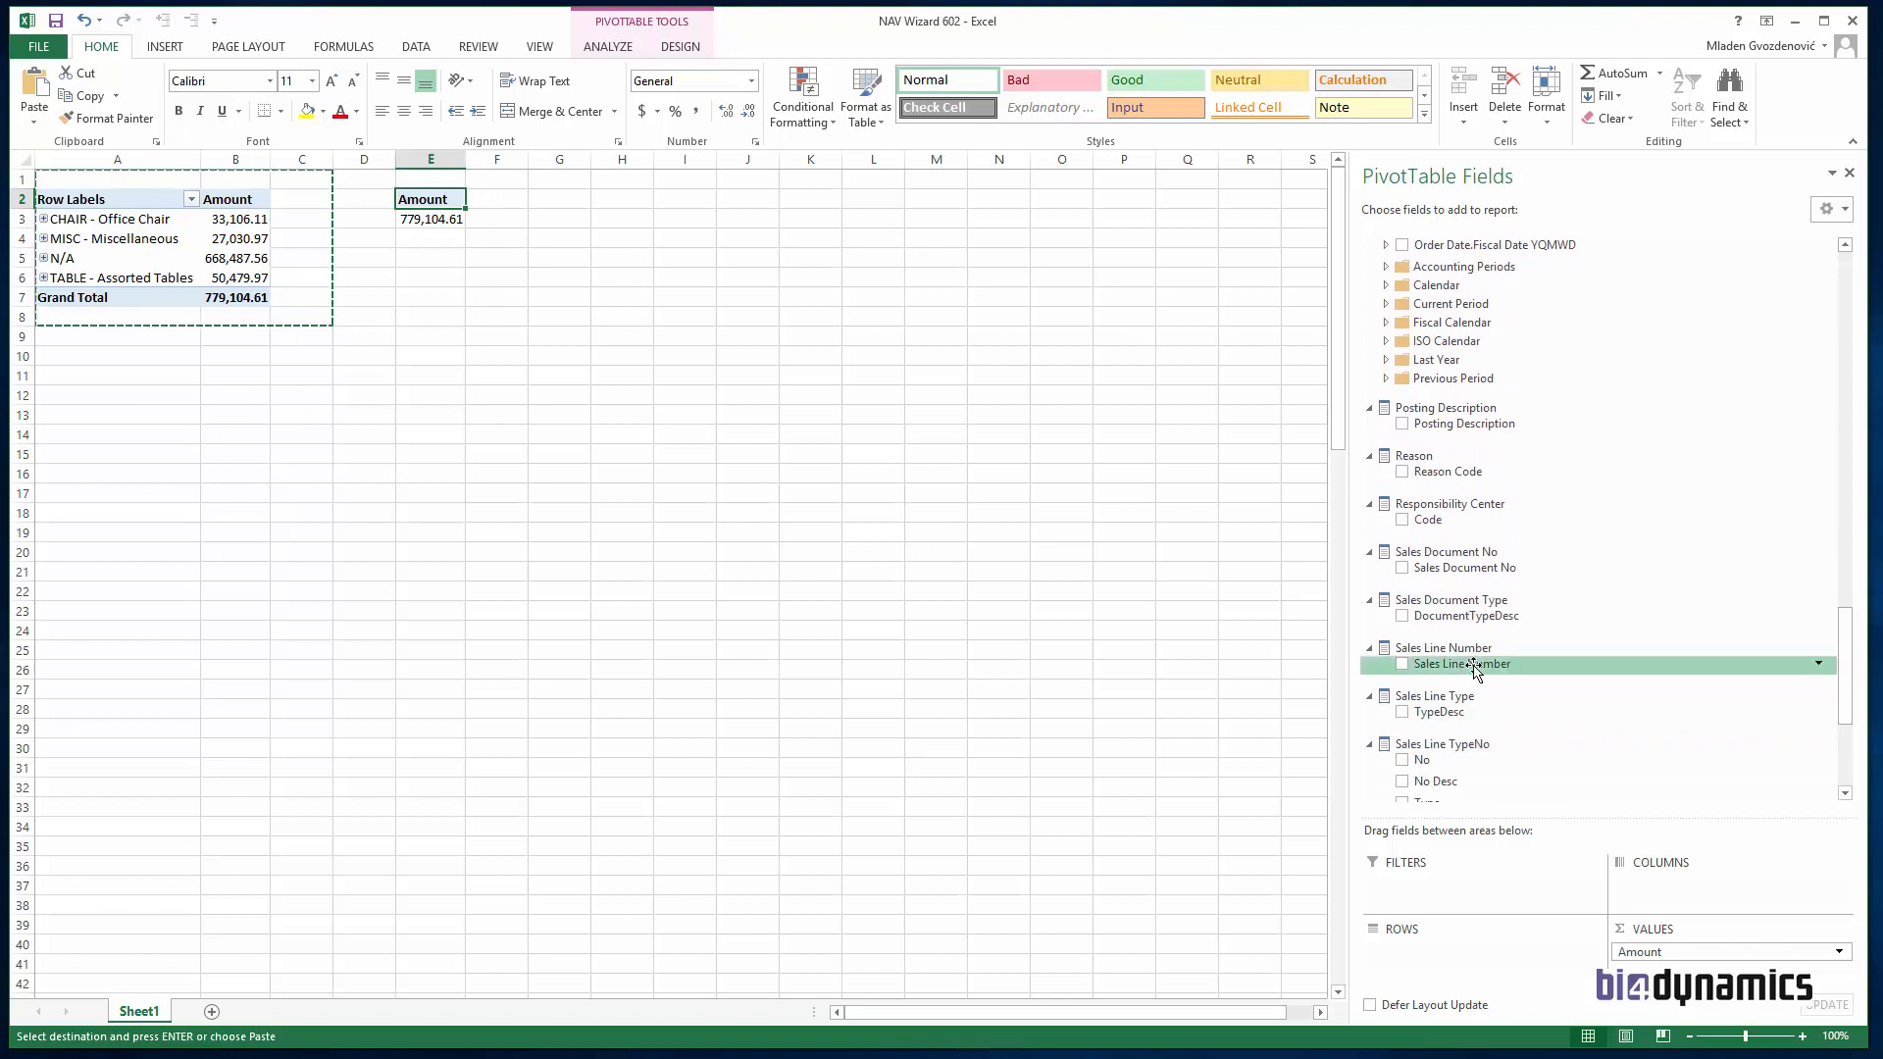
pyautogui.scroll(-5, 1470, 667)
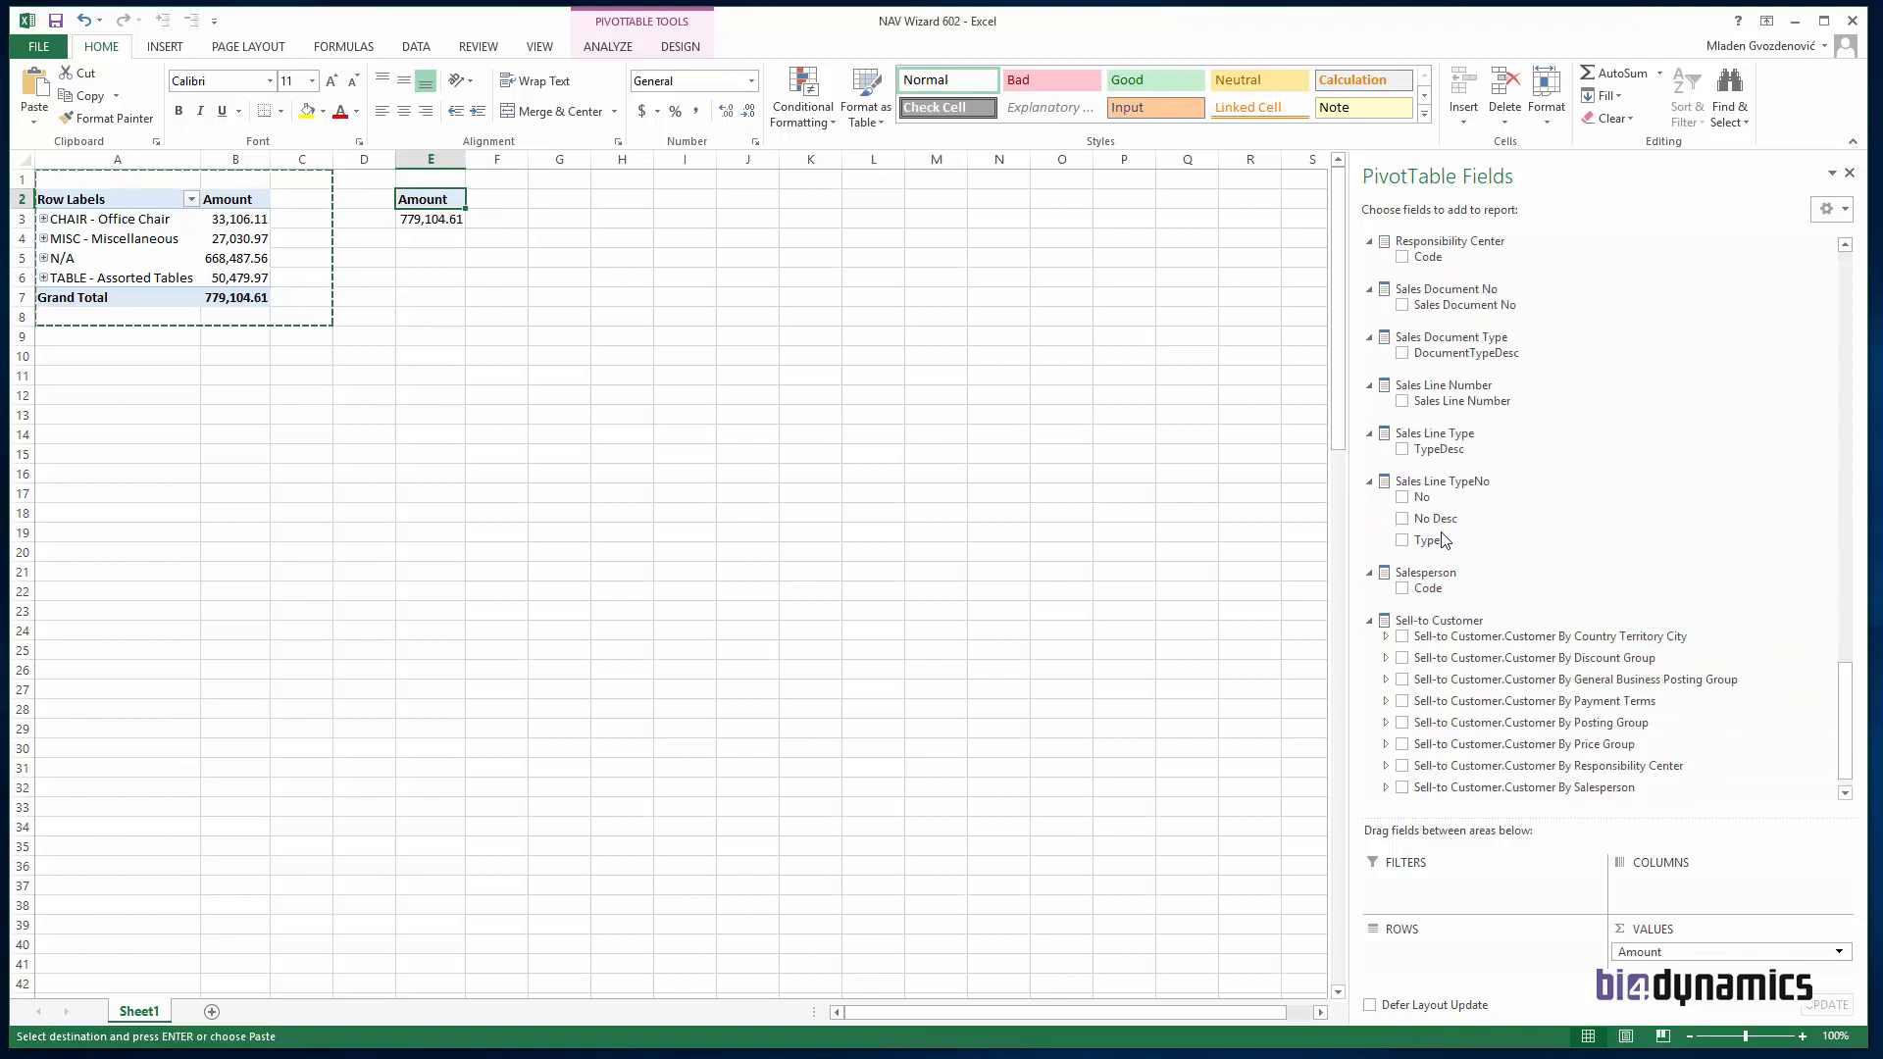
pyautogui.moveTo(1436, 541)
pyautogui.mouseDown()
pyautogui.moveTo(1480, 932)
pyautogui.moveTo(1453, 943)
pyautogui.mouseUp()
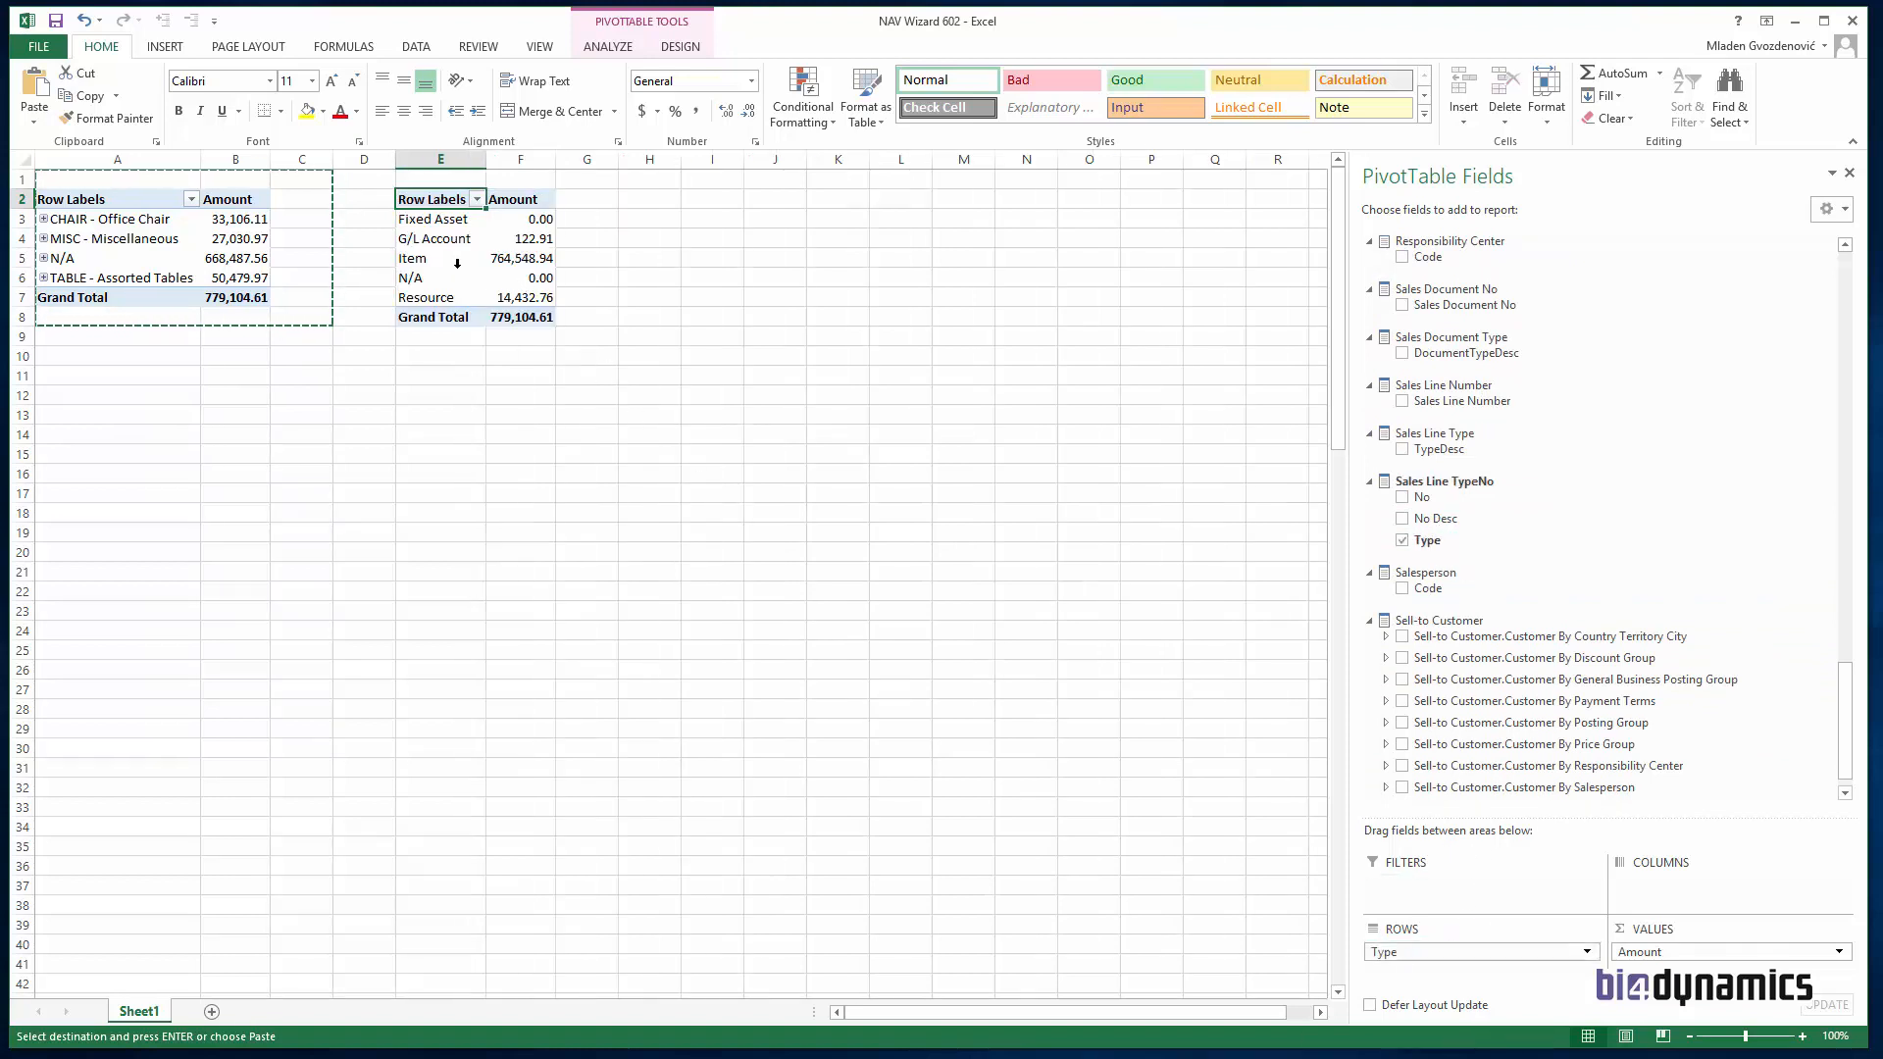
pyautogui.press('Escape')
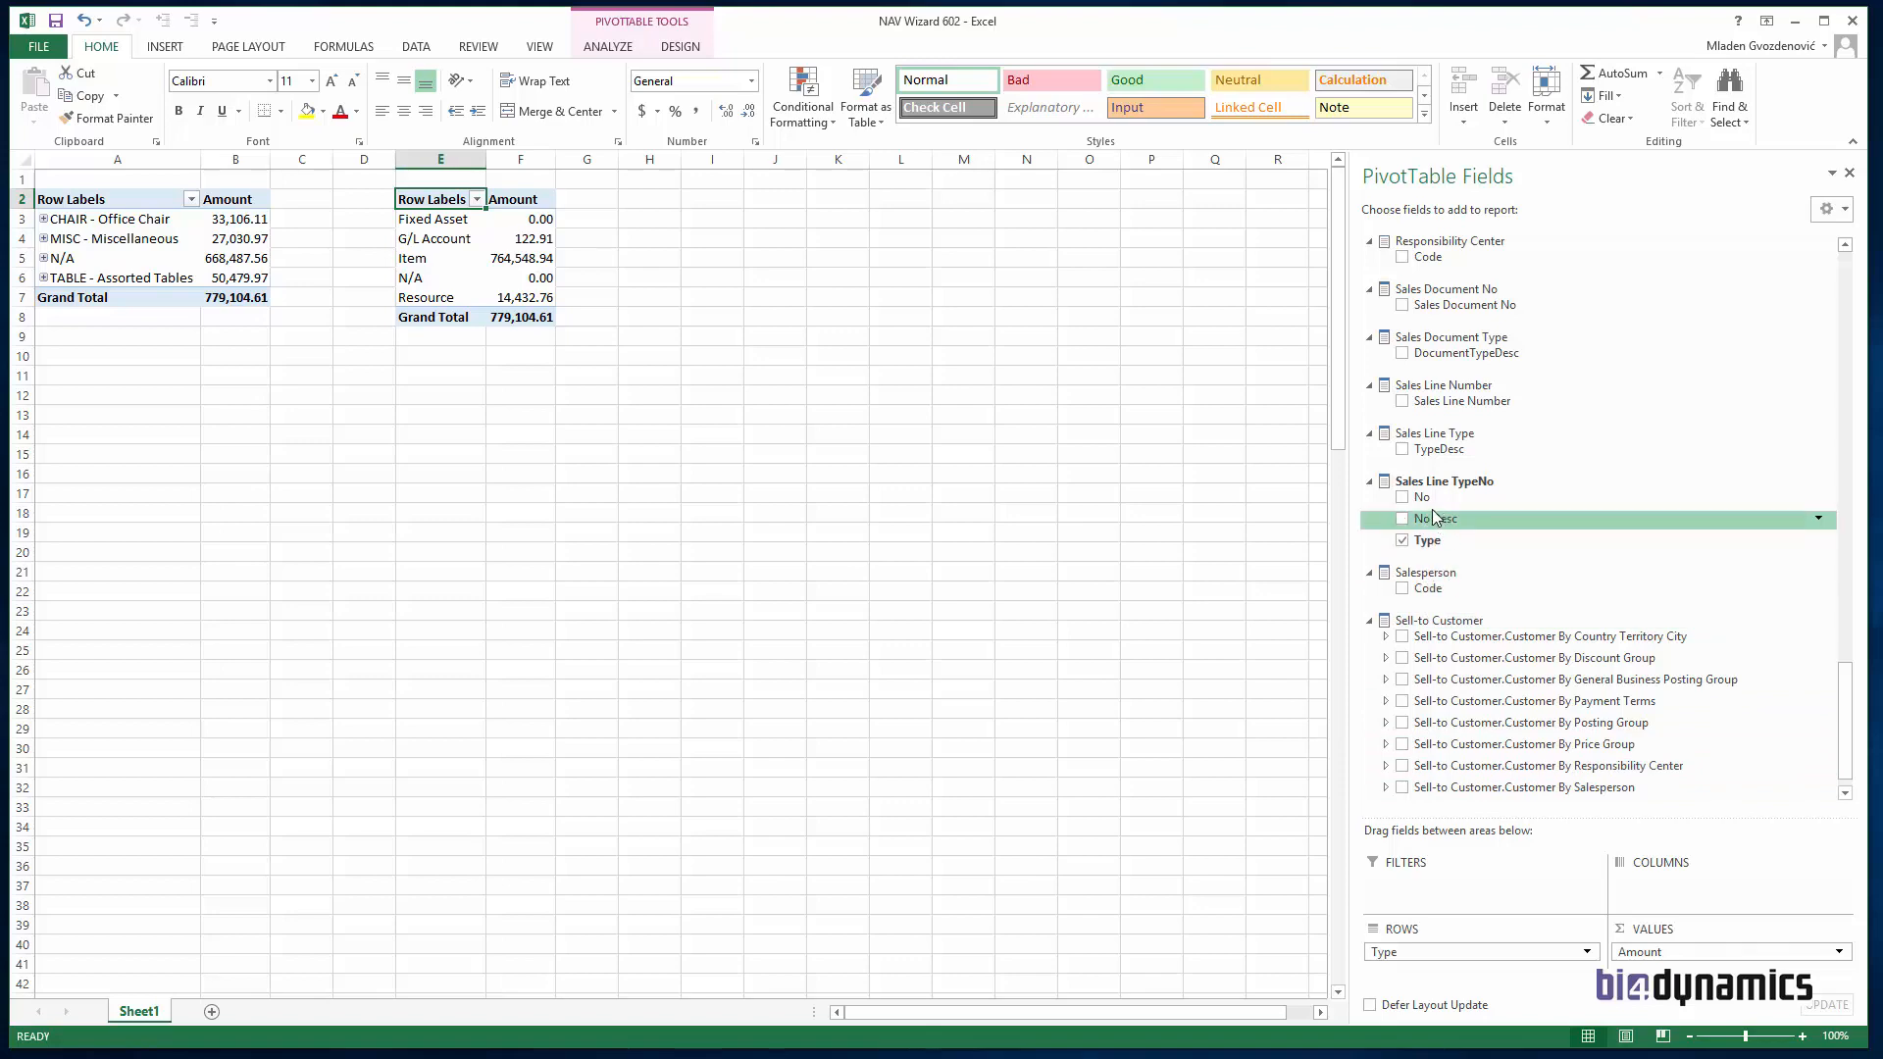
pyautogui.moveTo(1433, 517); pyautogui.dragTo(1470, 971)
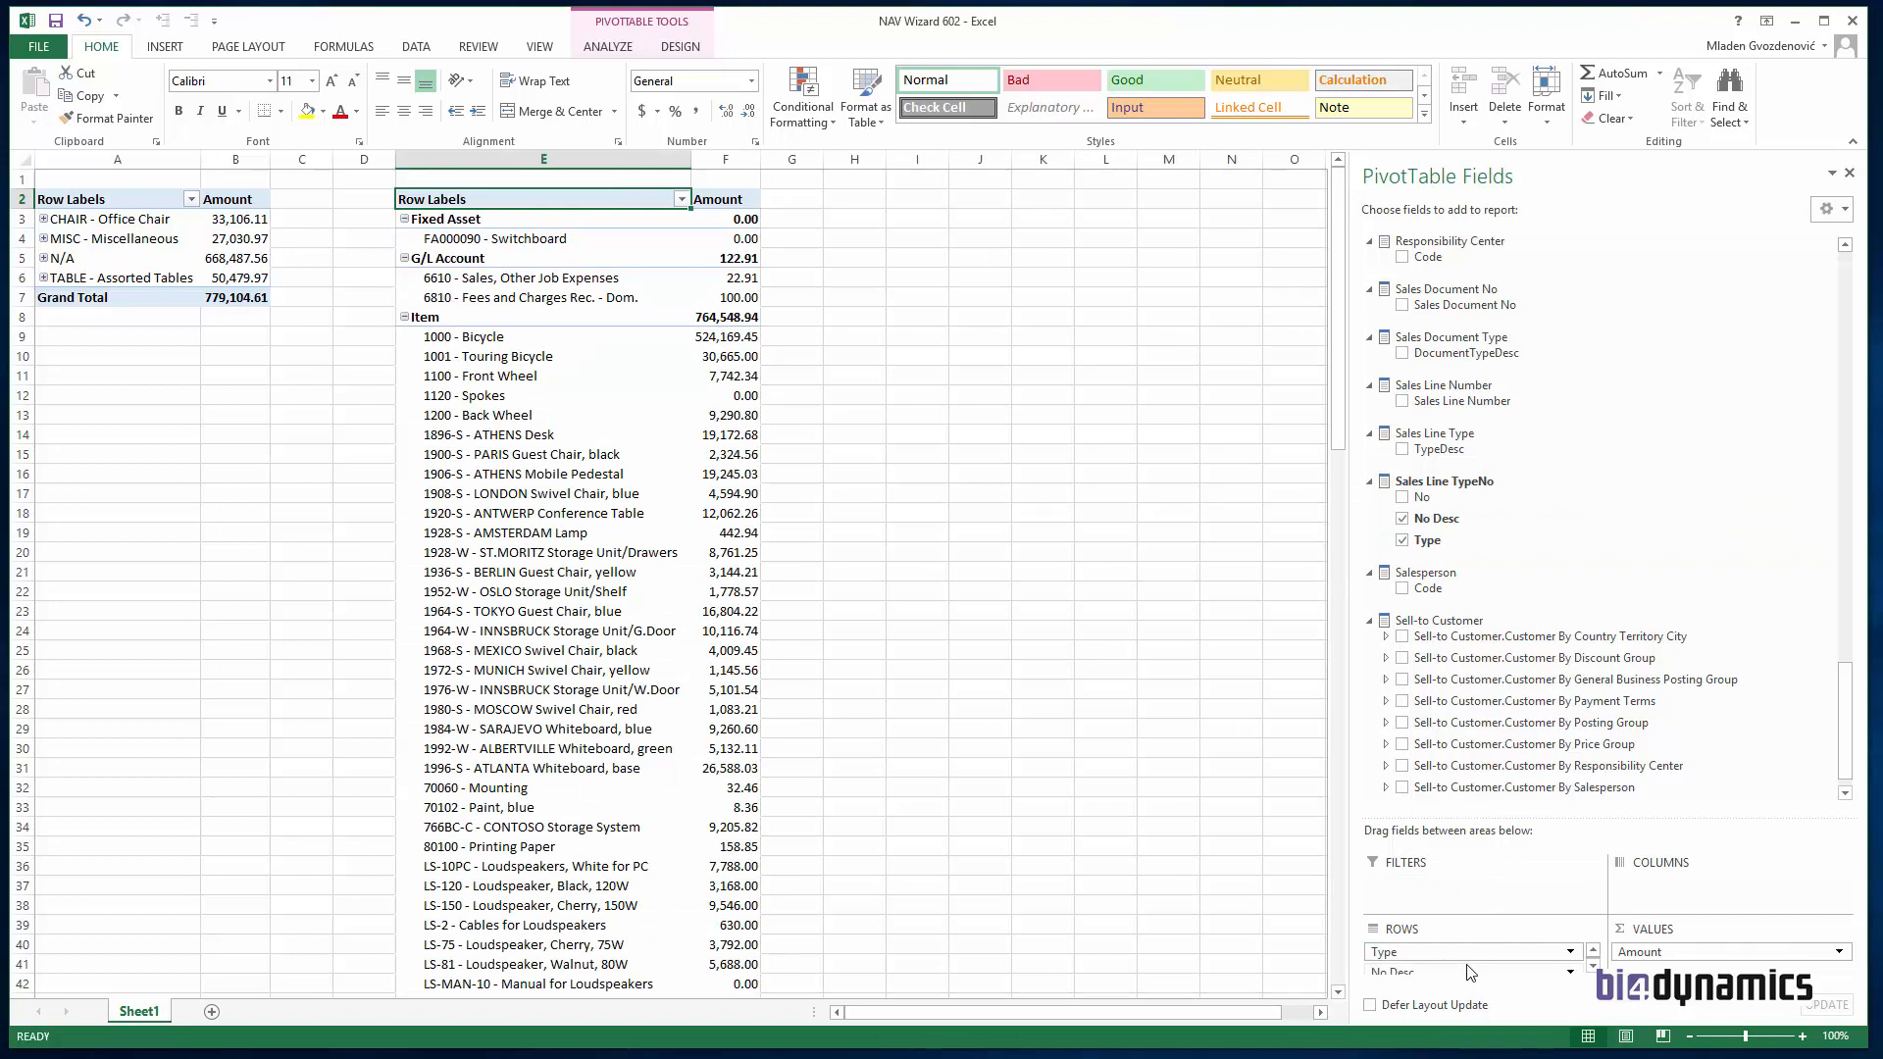
# Step: Clear Type and No Desc from the rows, and try a breakdown by TypeDesc from Sales Line Type instead
pyautogui.moveTo(1449, 951); pyautogui.dragTo(1212, 763)
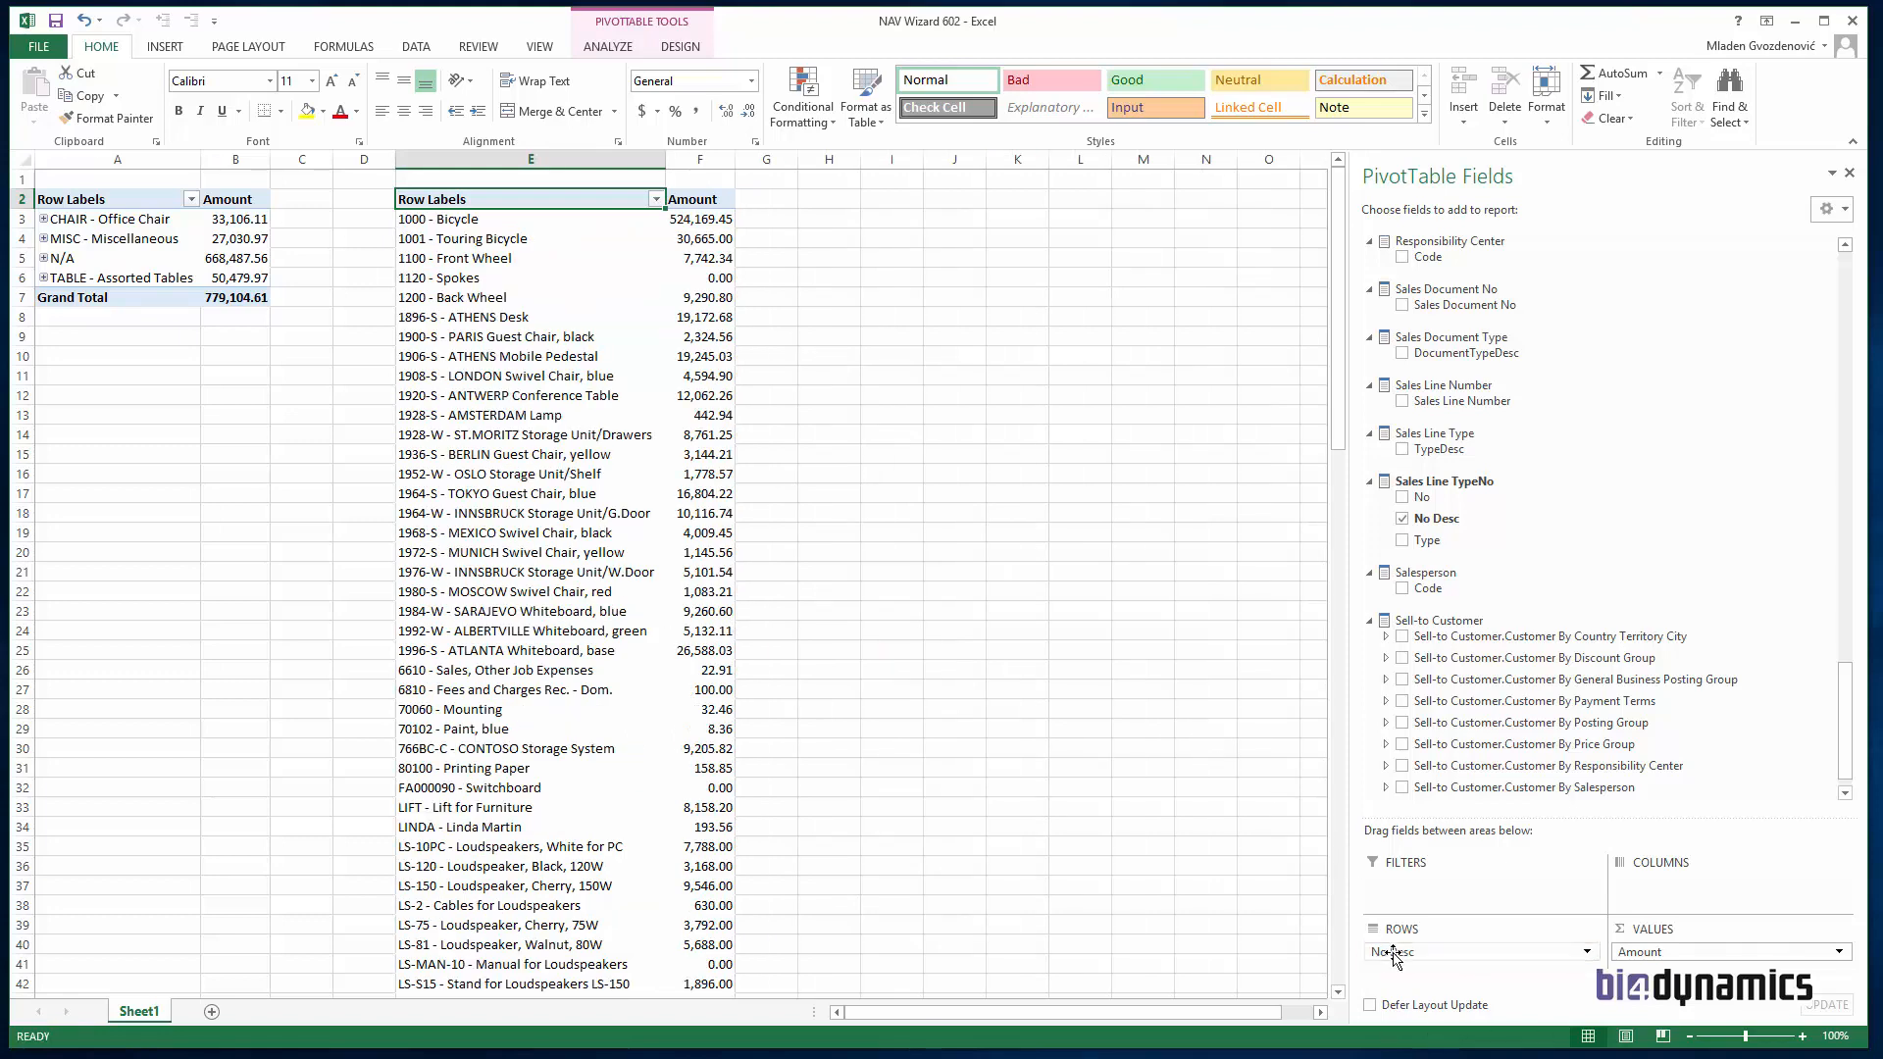
pyautogui.moveTo(1392, 953); pyautogui.dragTo(1227, 658)
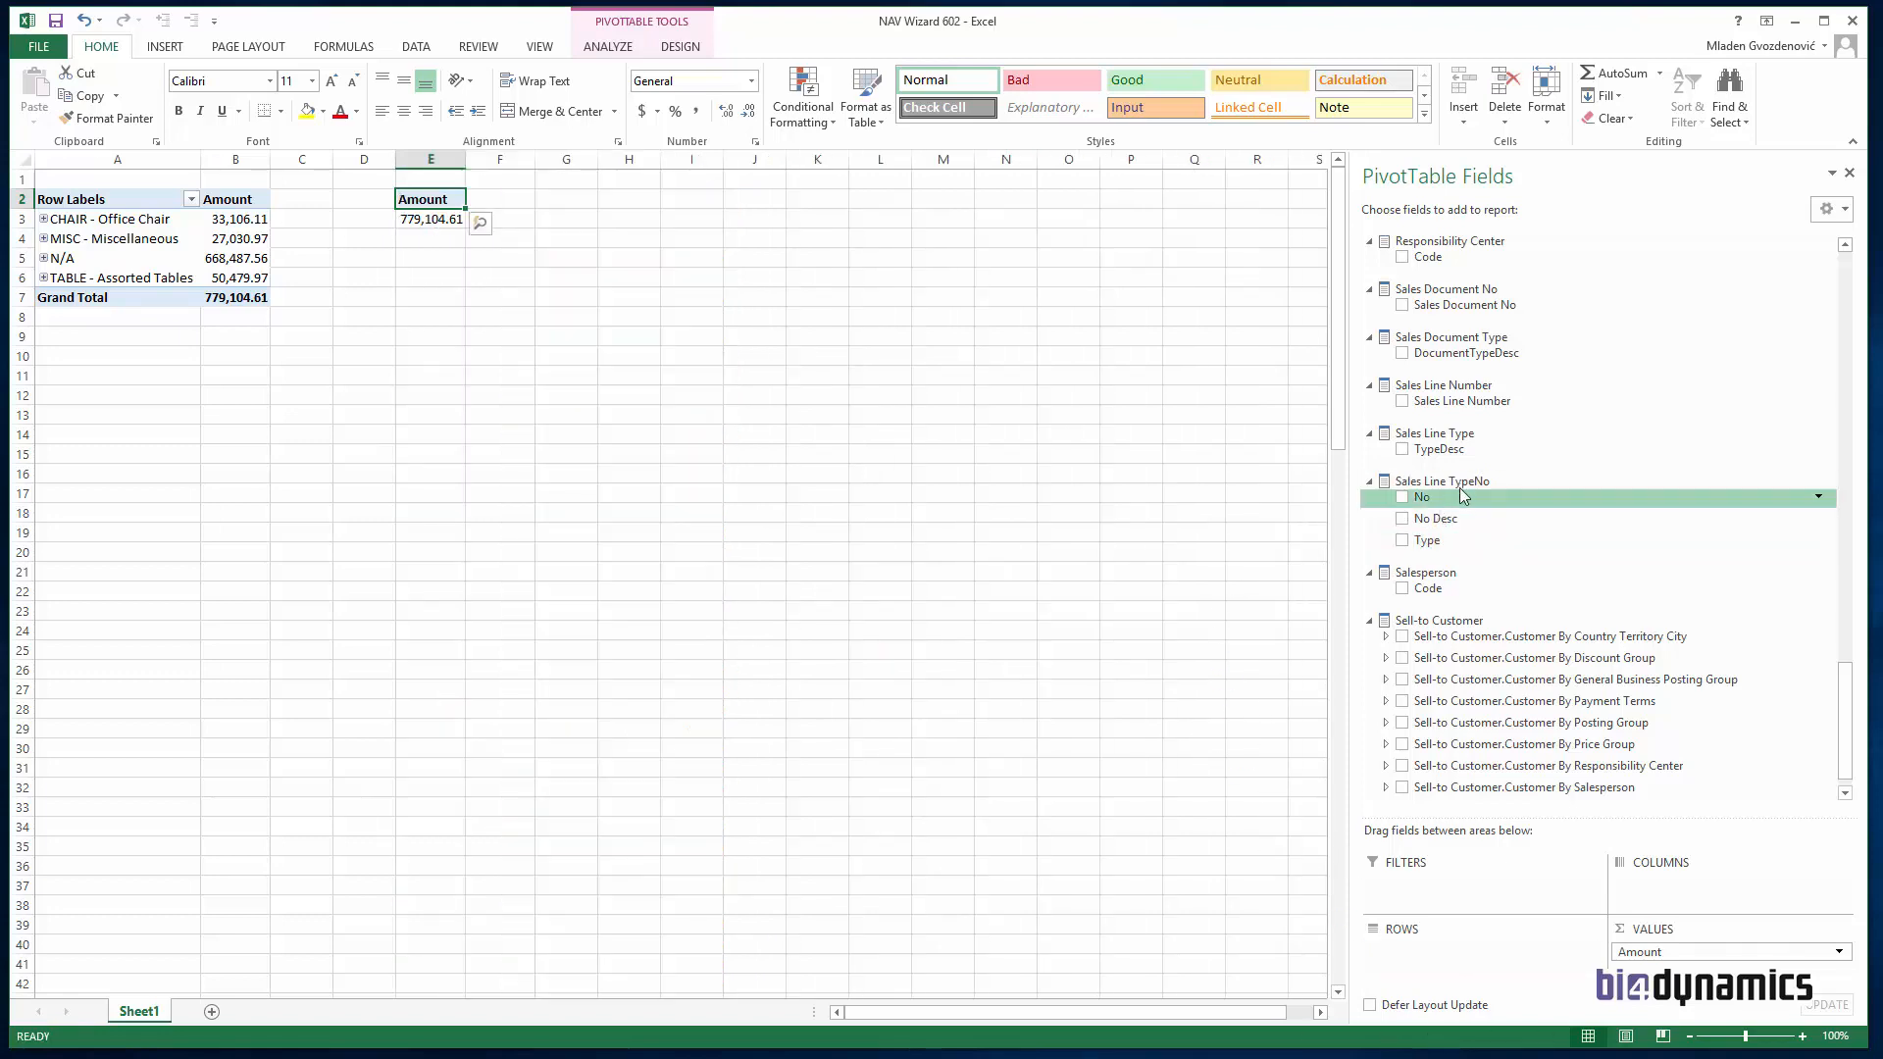
pyautogui.click(1402, 451)
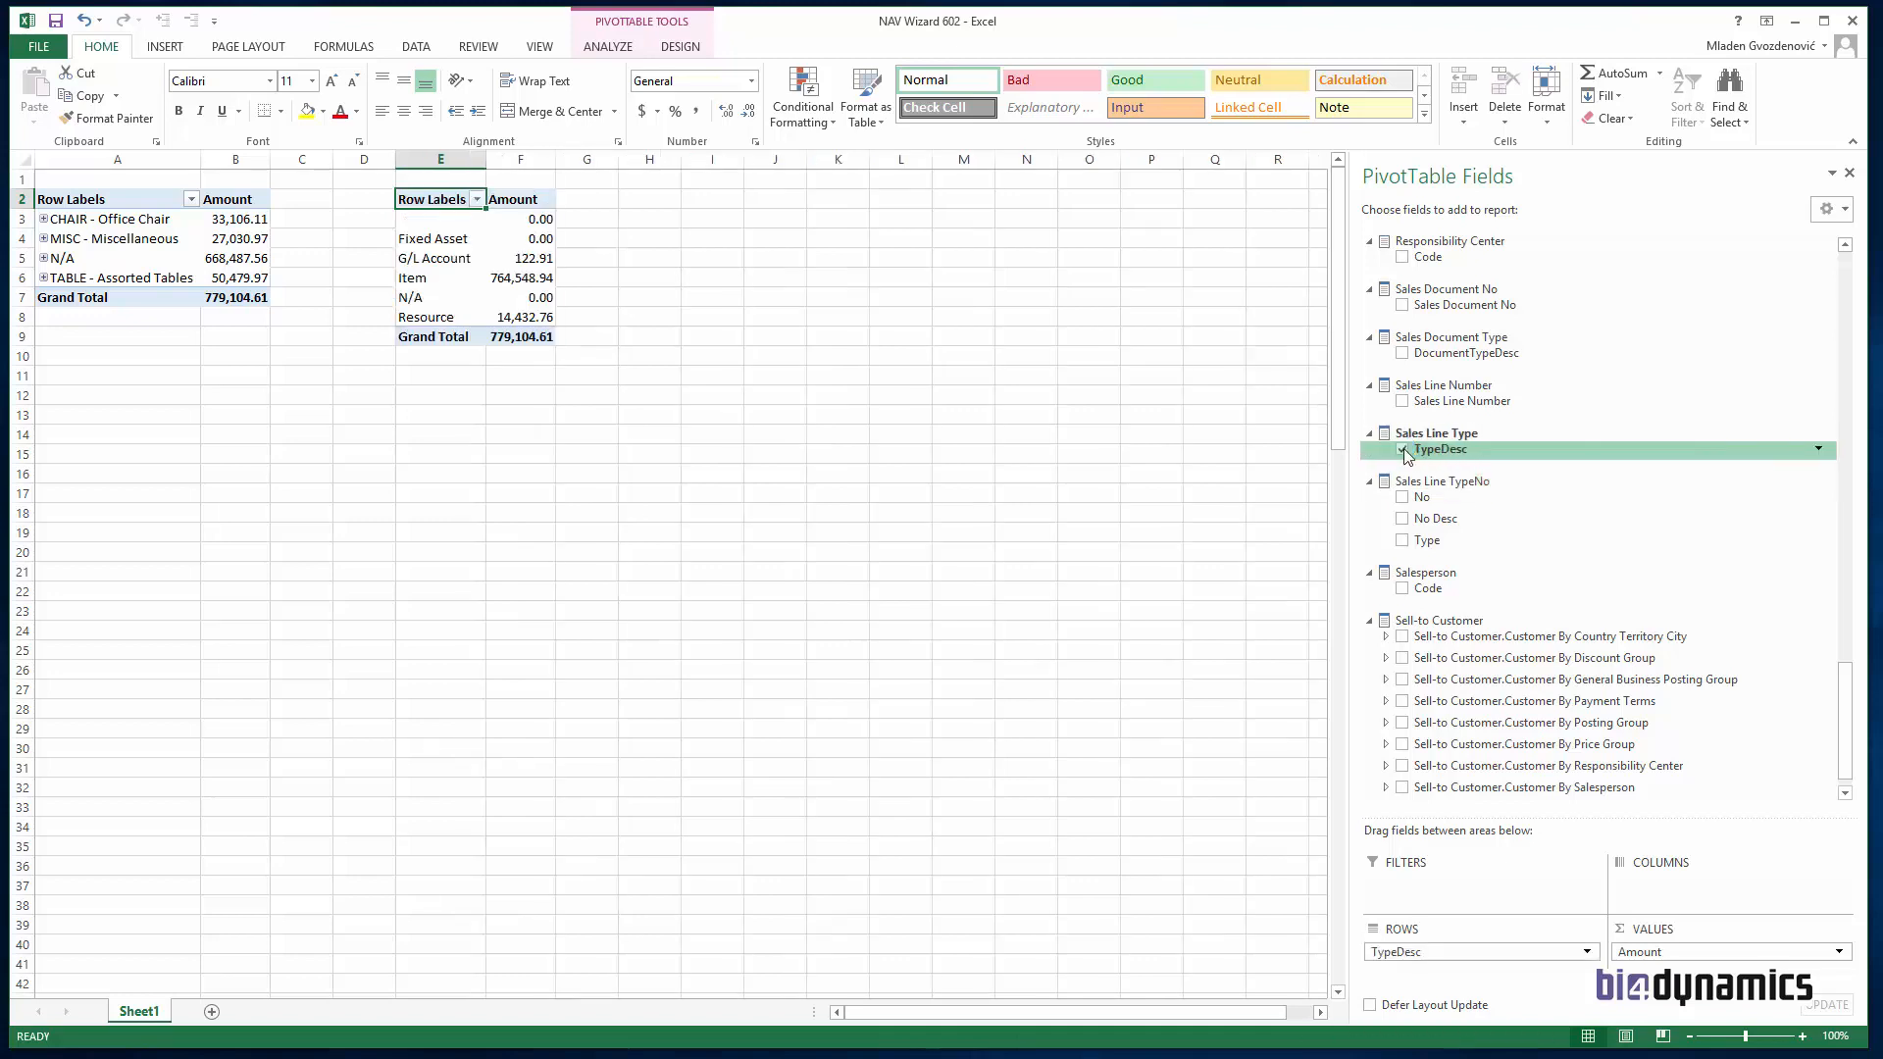
pyautogui.click(1402, 451)
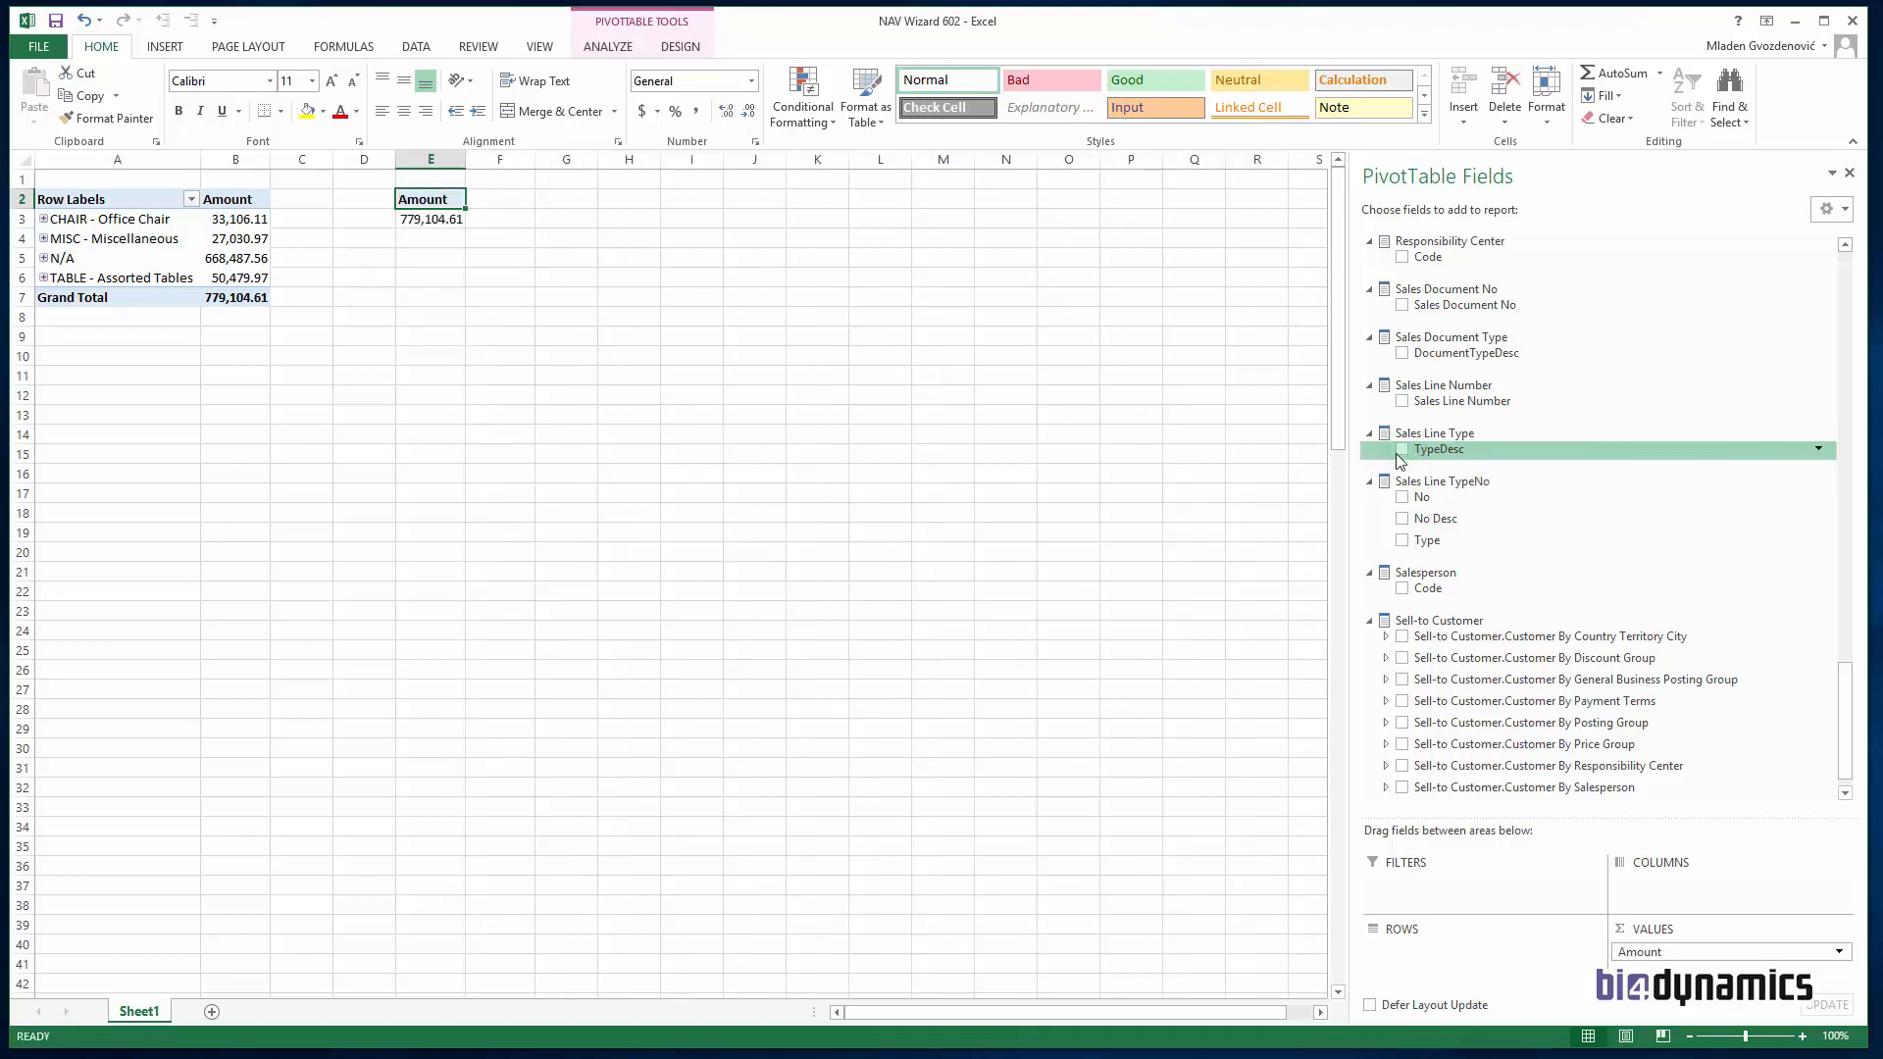
# Step: Arrange the copied pivot table with DocumentTypeDesc as columns and Sales Document No with nested Sales Line Number as rows
pyautogui.click(1402, 353)
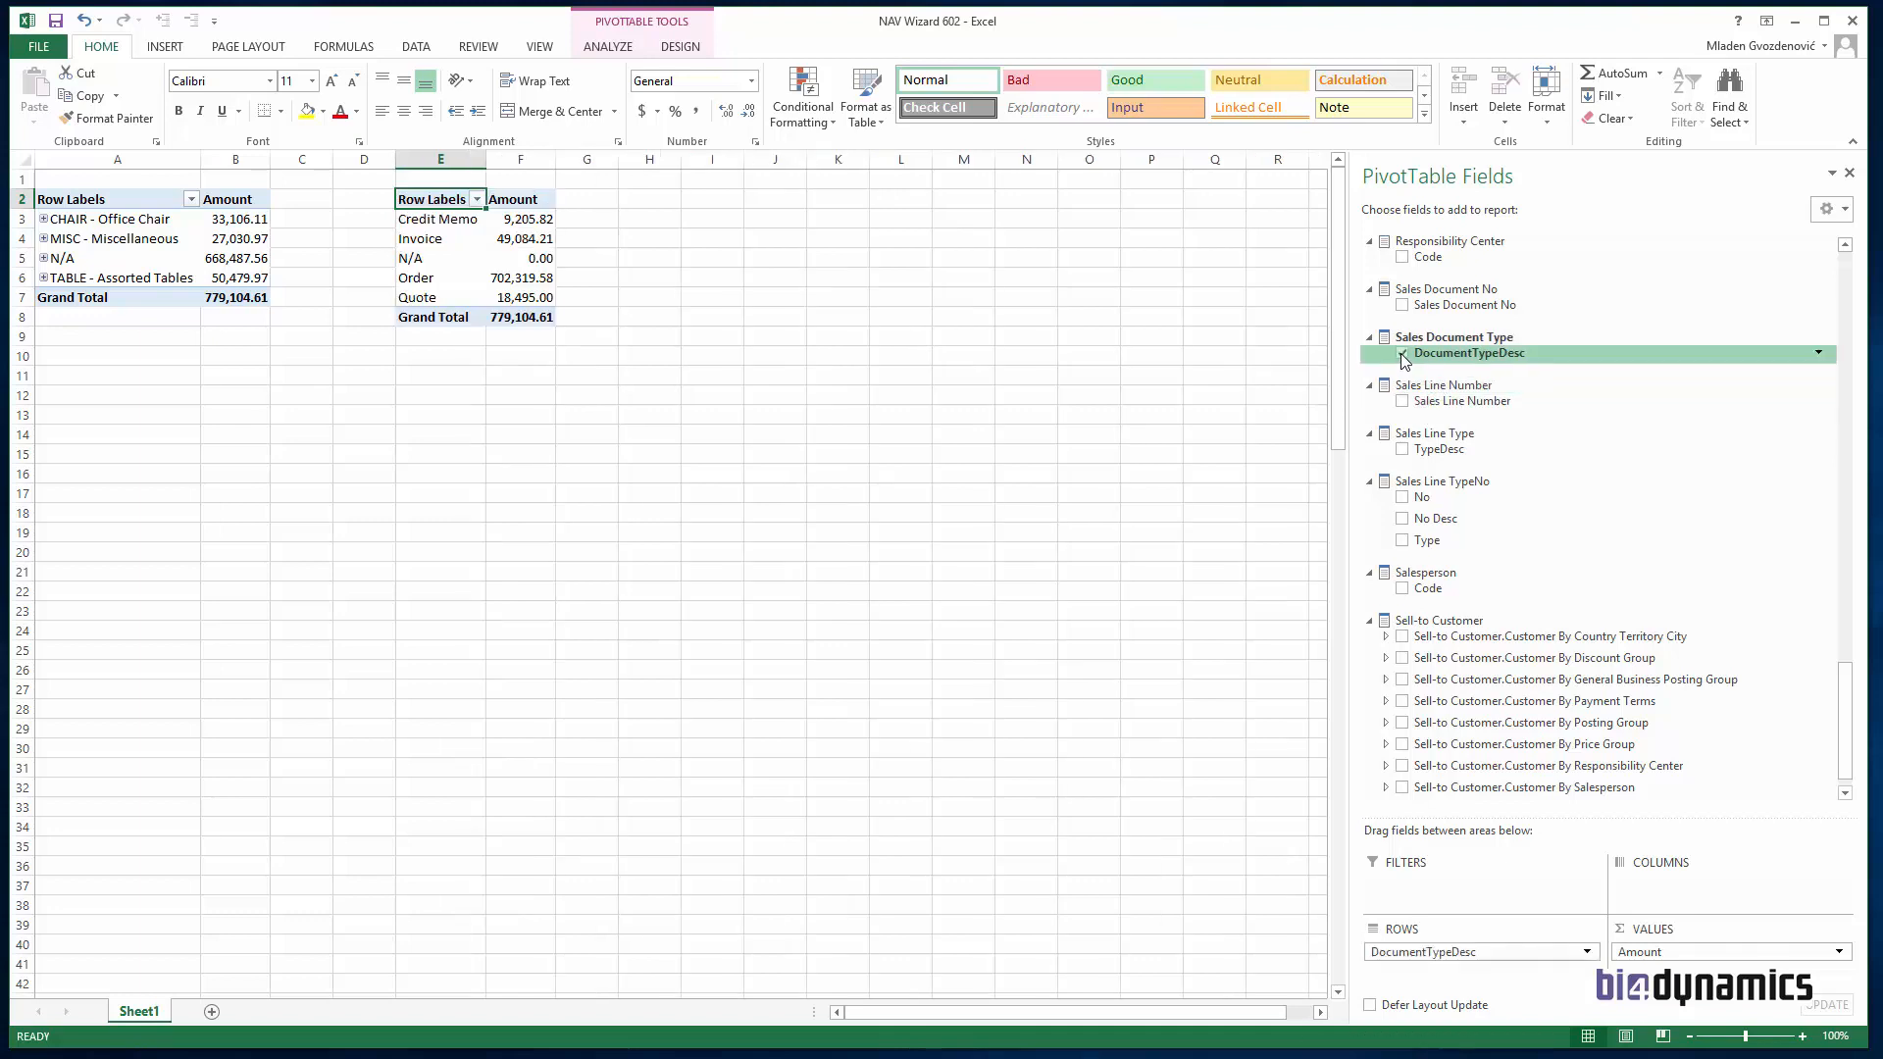
pyautogui.moveTo(1559, 952); pyautogui.dragTo(1667, 893)
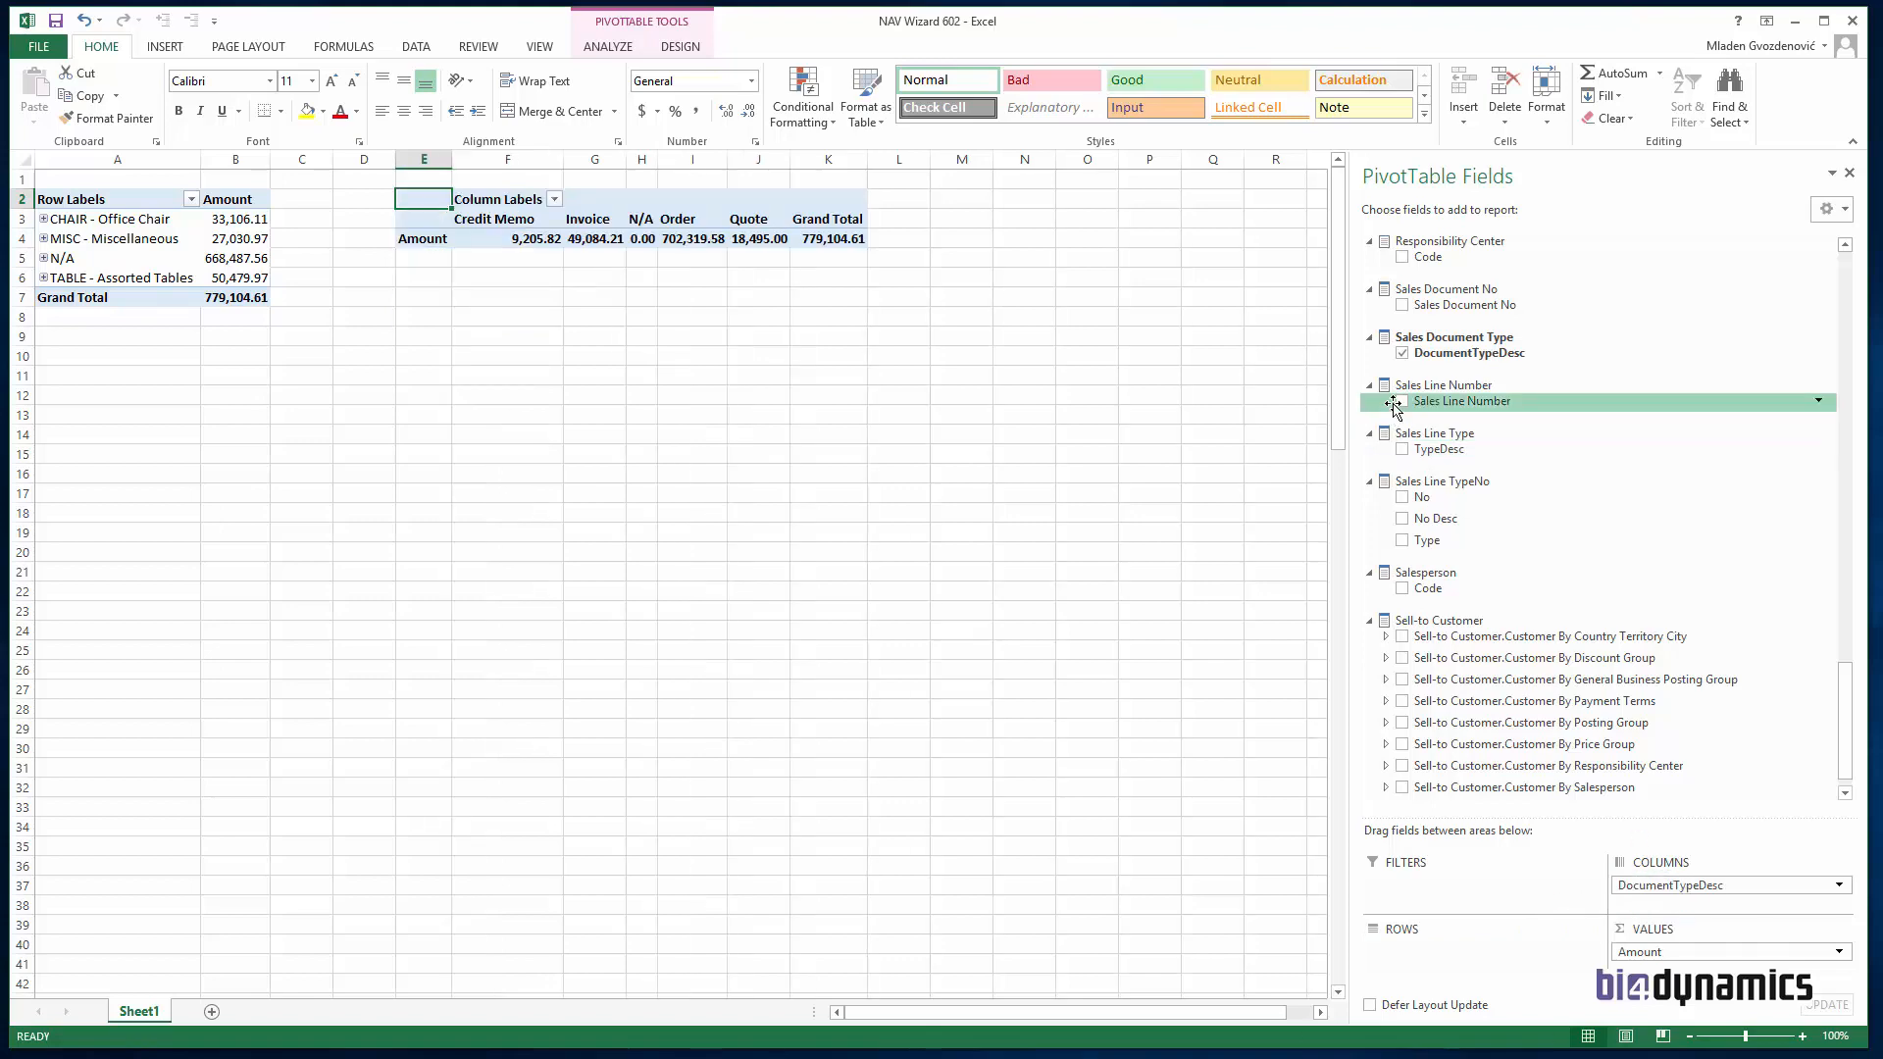
pyautogui.click(1402, 305)
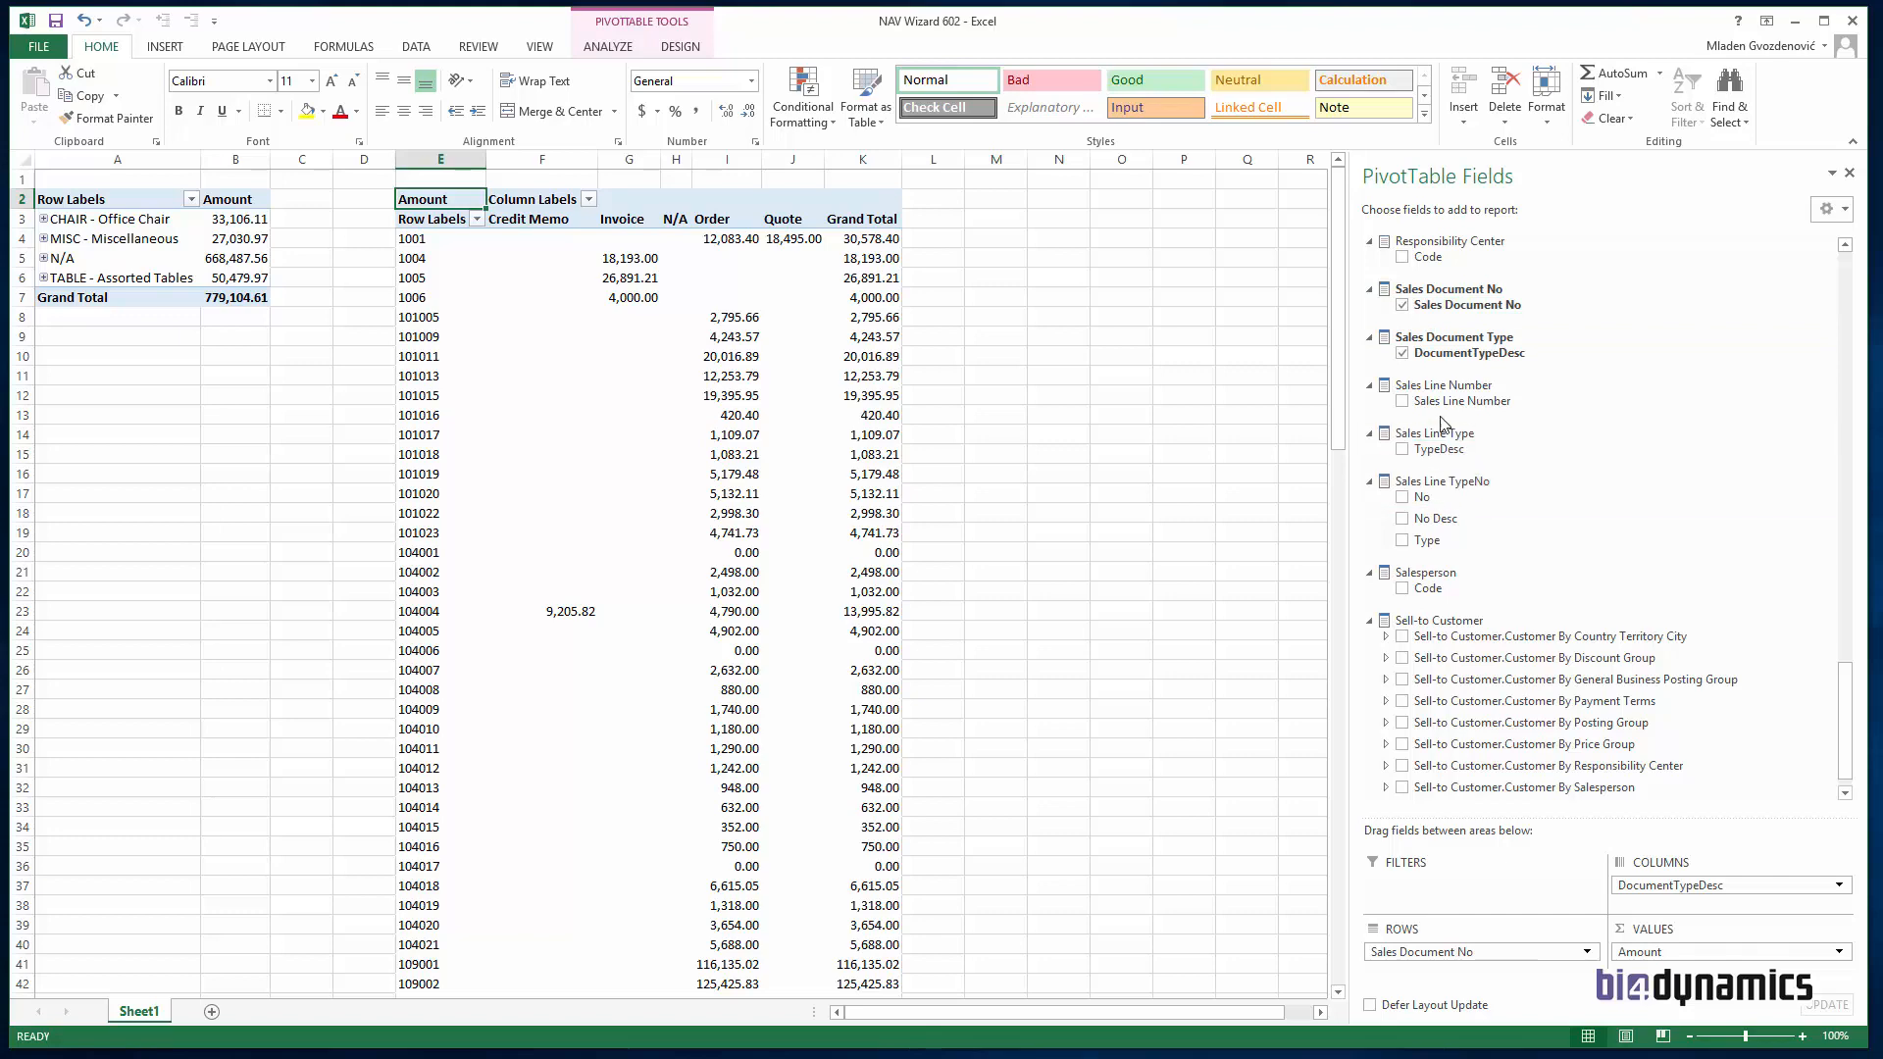
pyautogui.moveTo(1441, 412); pyautogui.dragTo(1408, 949)
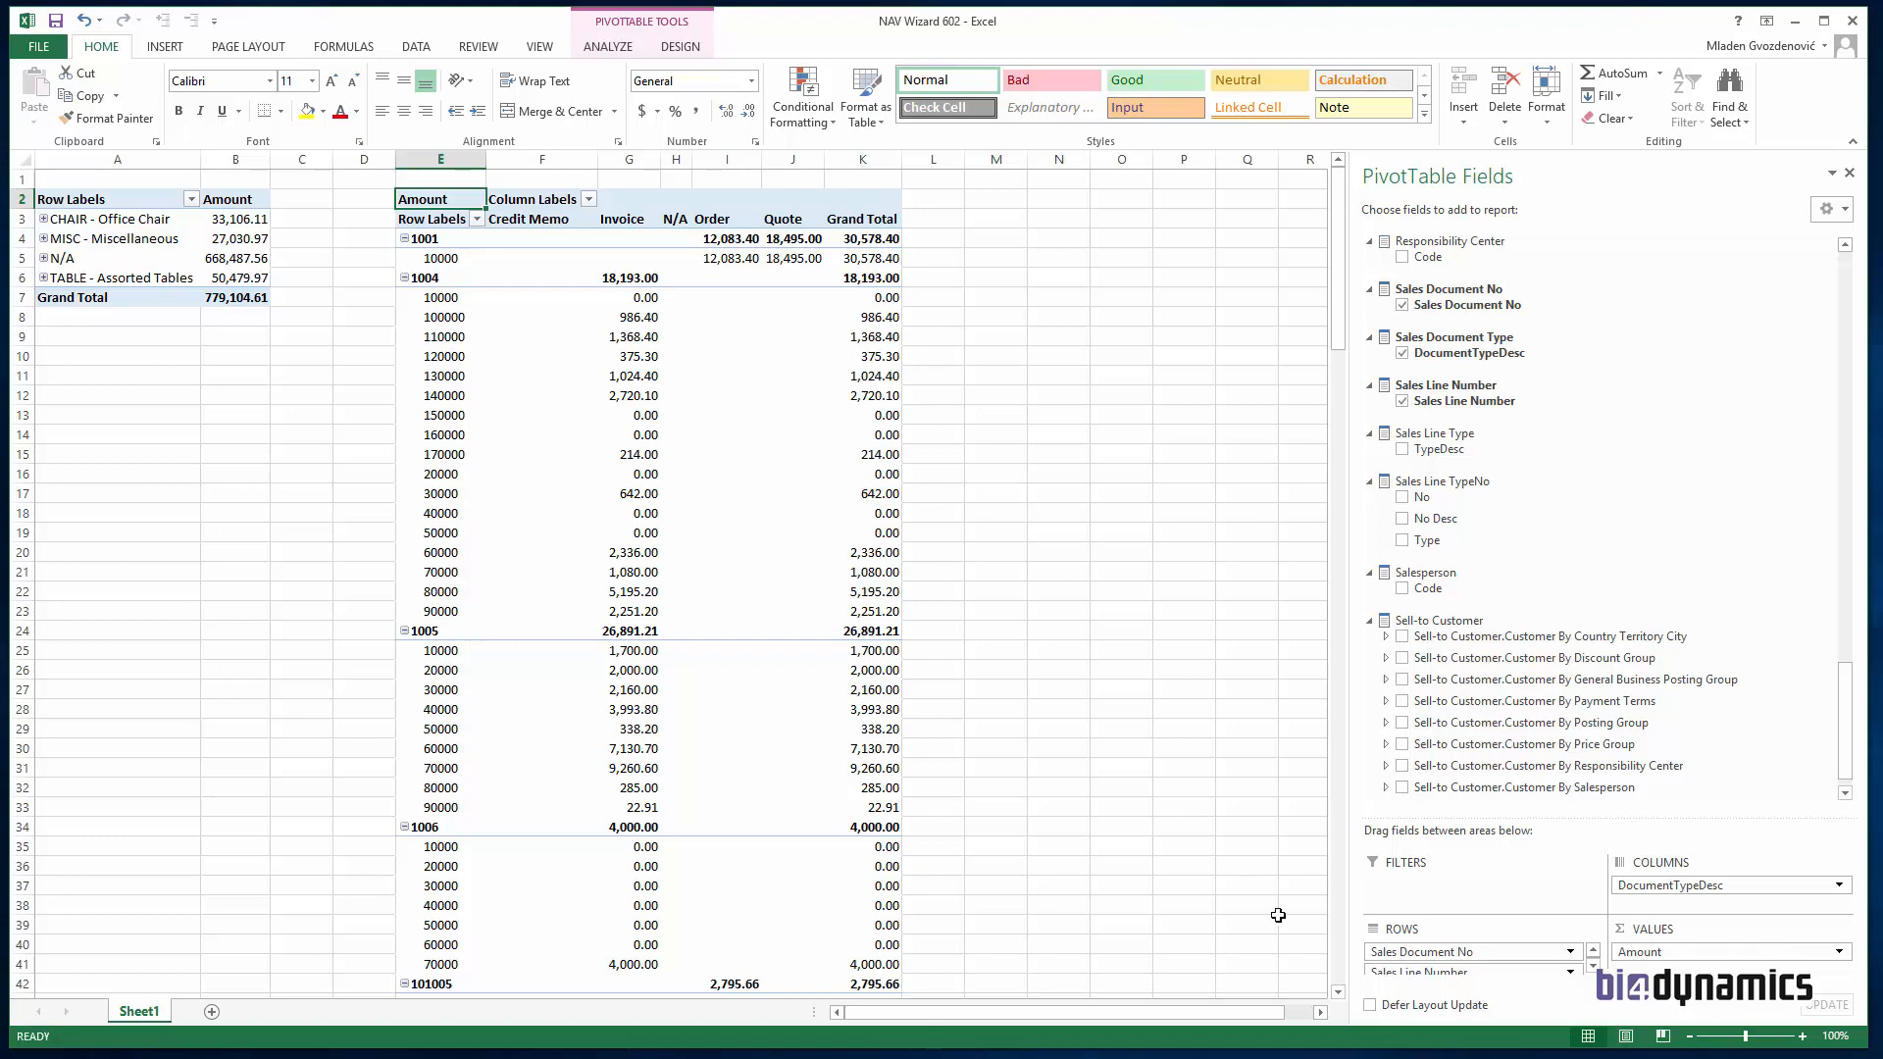
# Step: Clear Sales Line Number, DocumentTypeDesc and Sales Document No from the copied pivot table, leaving only the Amount measure
pyautogui.moveTo(1411, 981); pyautogui.dragTo(1160, 757)
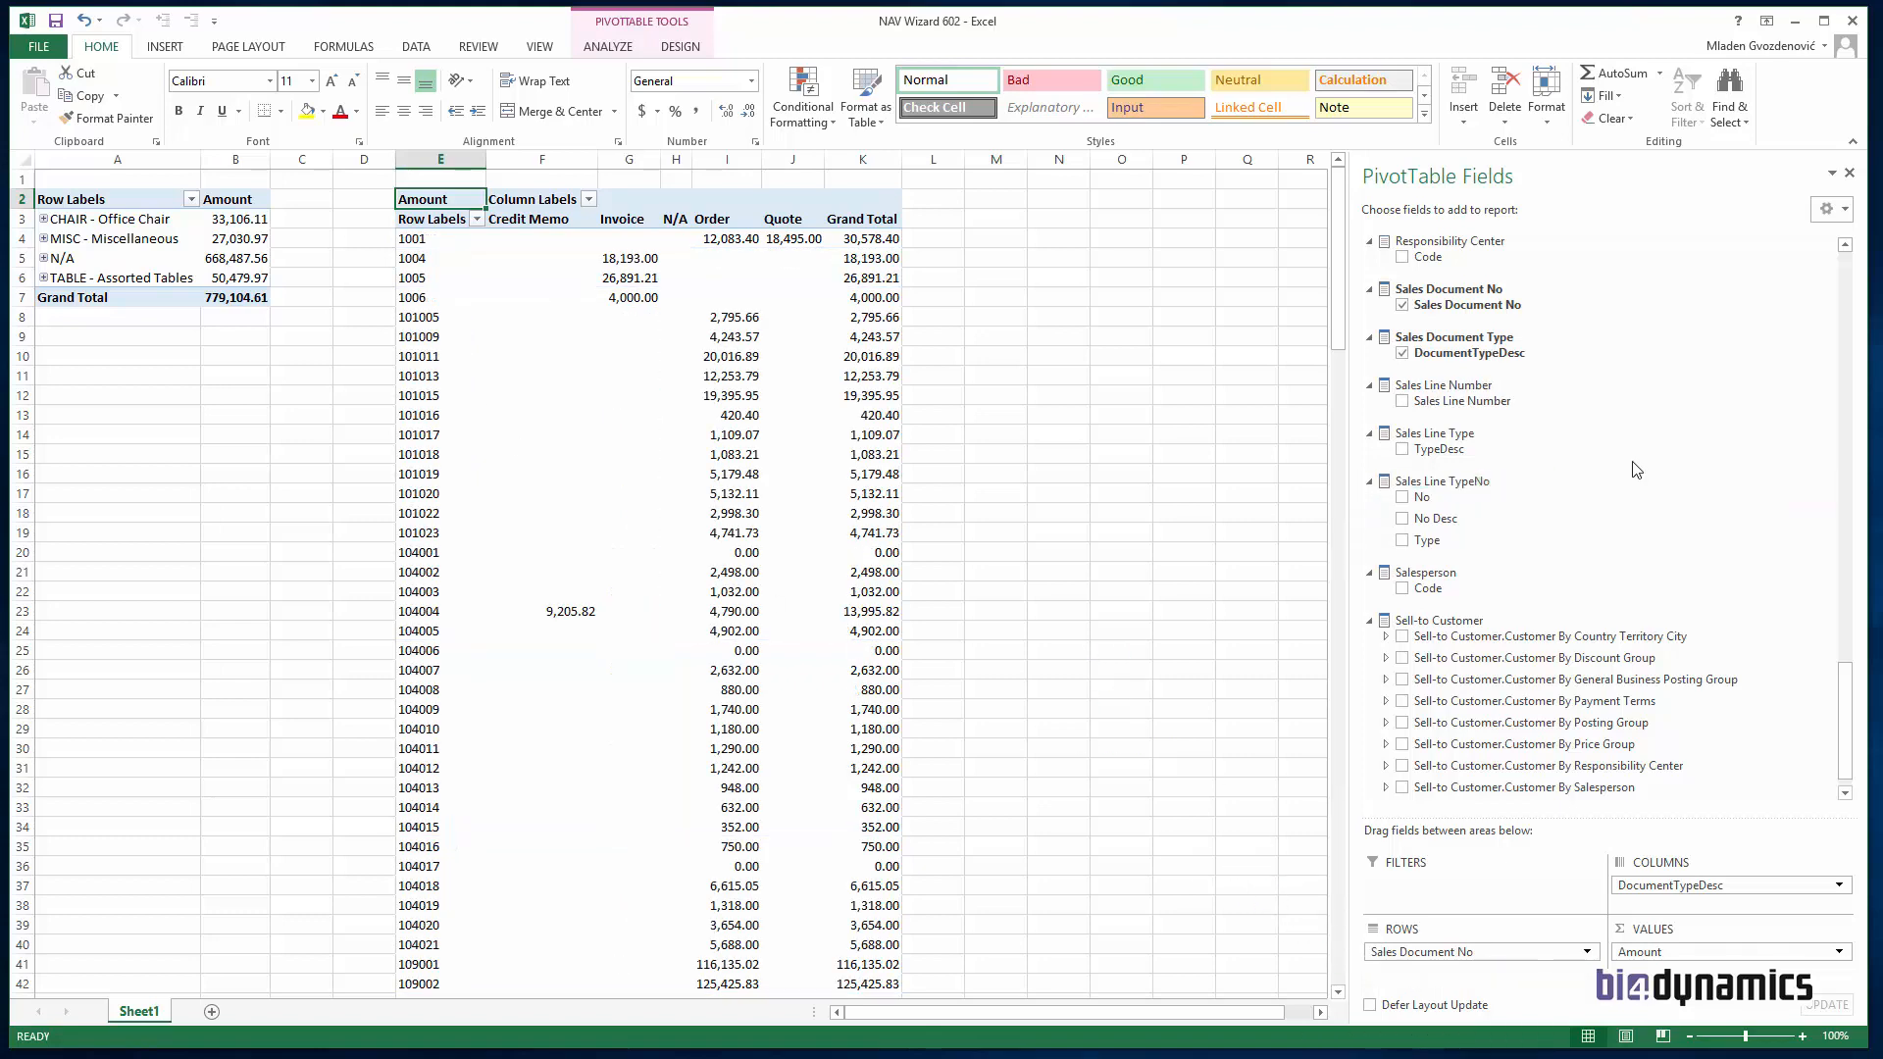
pyautogui.moveTo(1839, 698); pyautogui.dragTo(1853, 408)
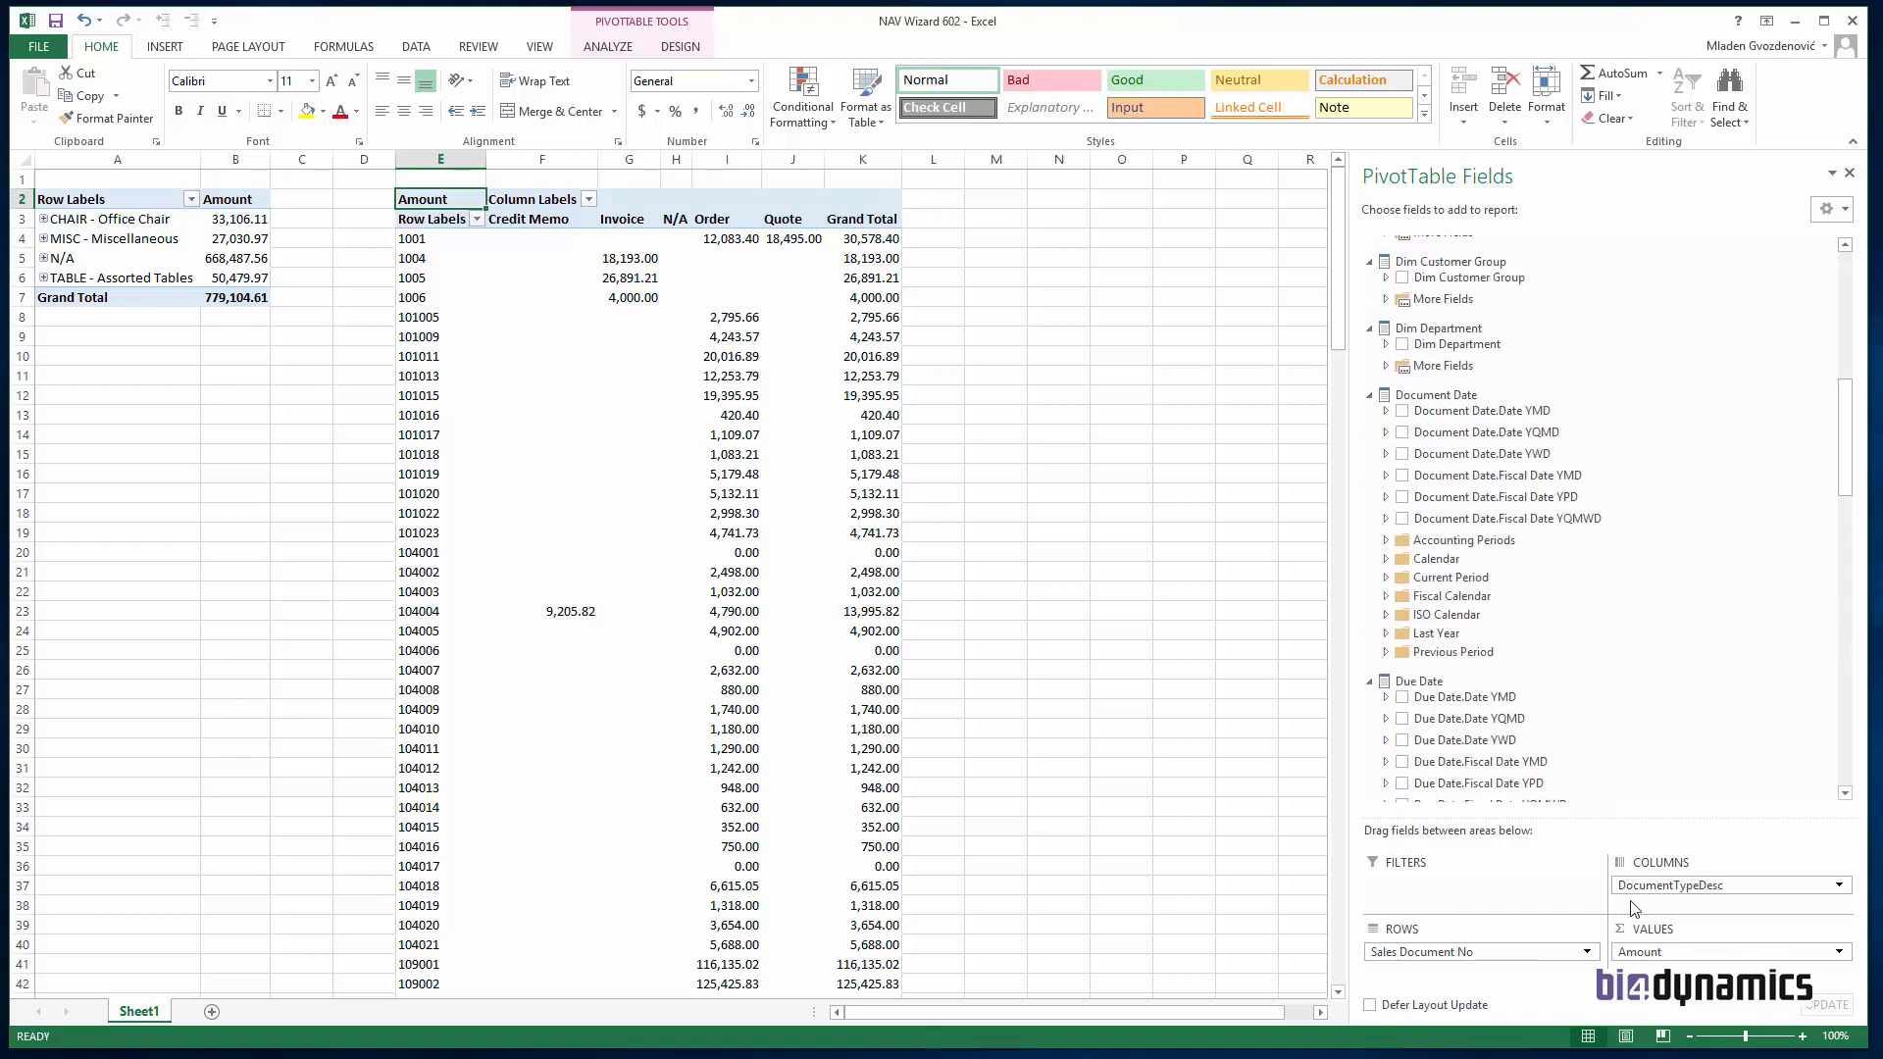
pyautogui.moveTo(1633, 885); pyautogui.dragTo(1086, 880)
pyautogui.moveTo(1481, 952); pyautogui.dragTo(664, 605)
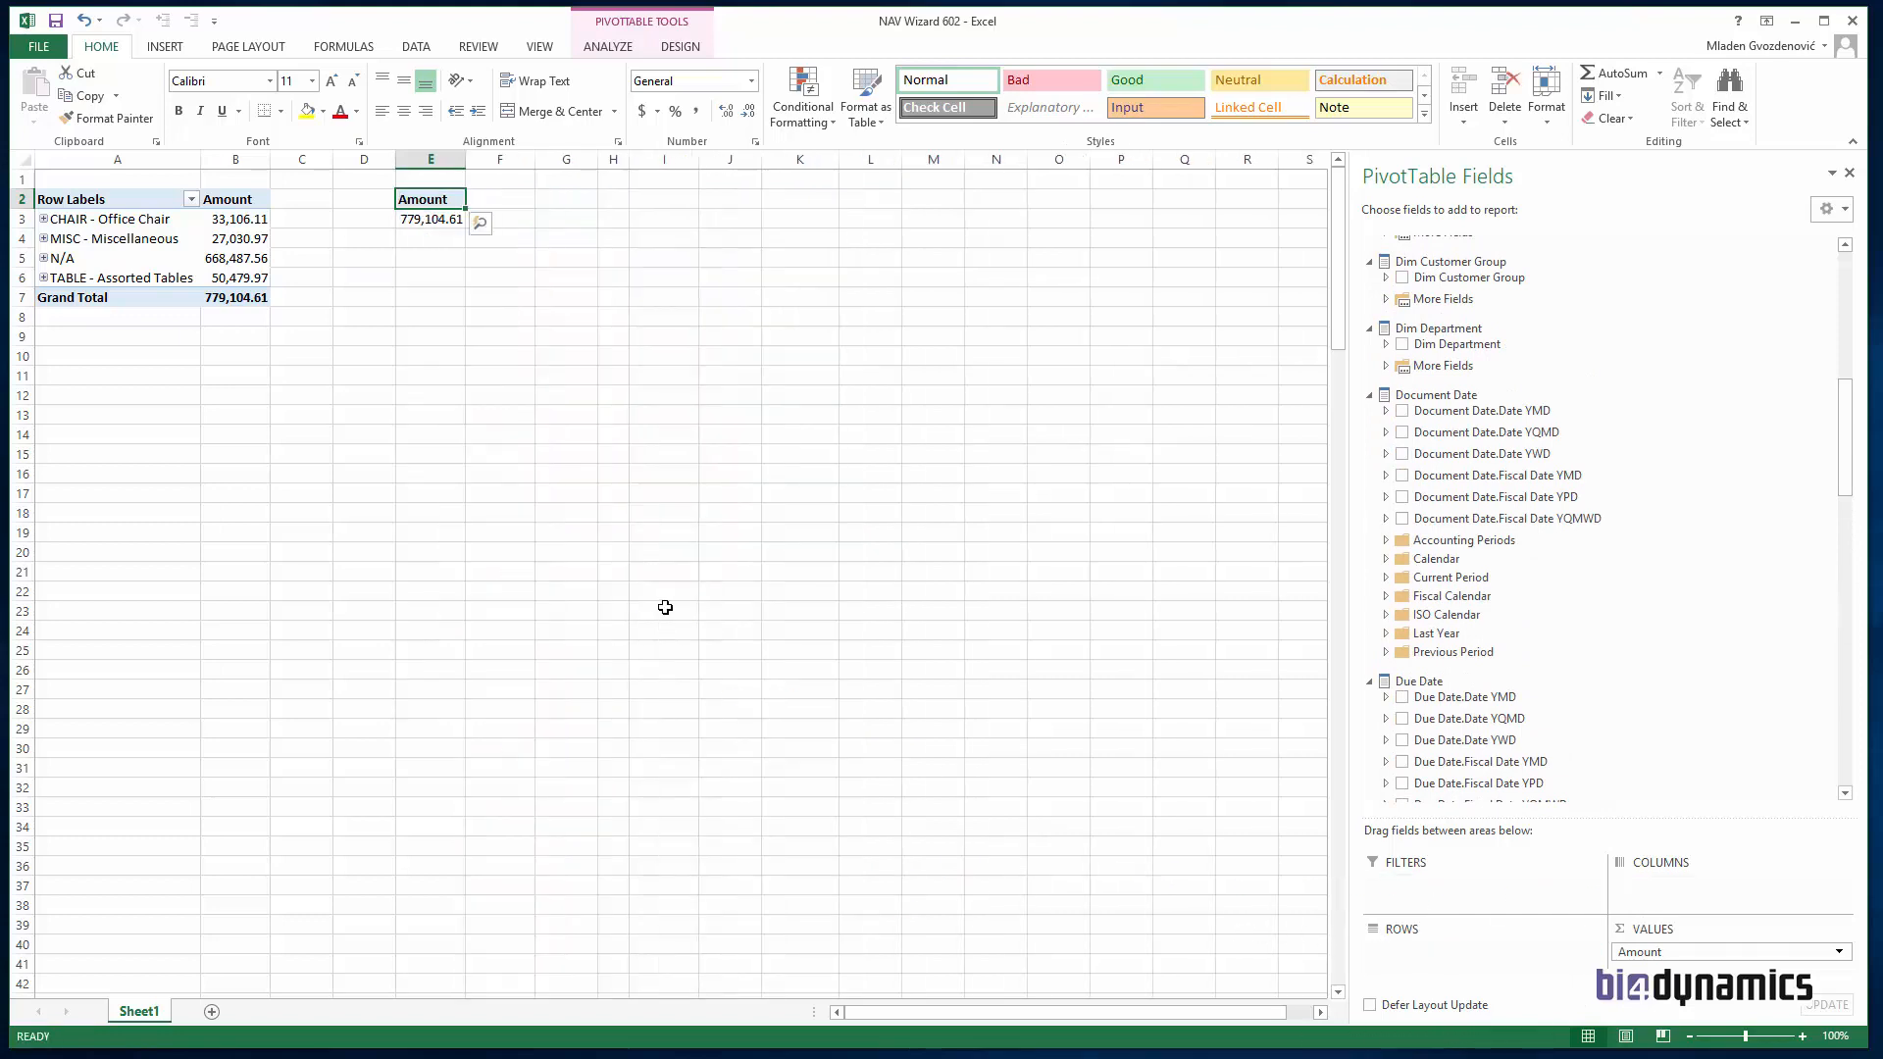
pyautogui.moveTo(1849, 452); pyautogui.dragTo(1858, 323)
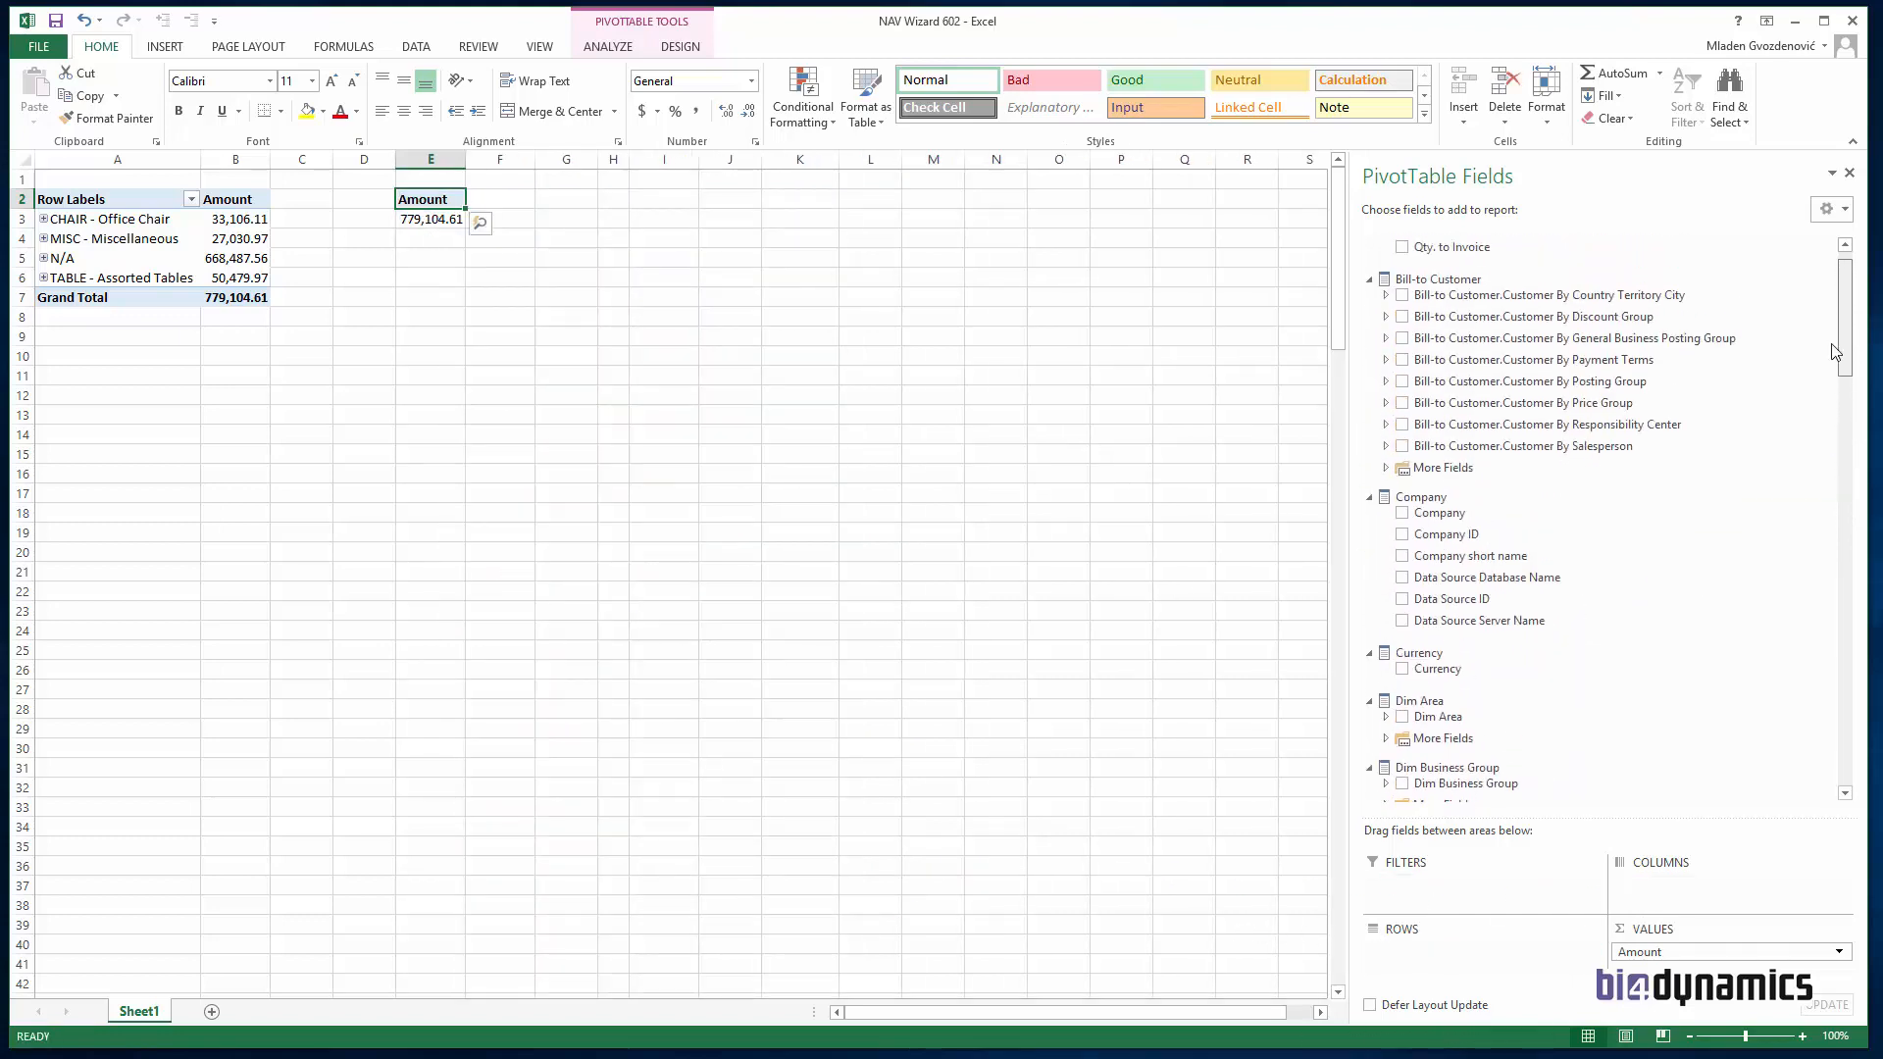
# Step: Add Customer from Bill-to and Sell-to Customer as nested rows in the copied pivot table, and examine the customers under New Concepts Furniture
pyautogui.click(1384, 469)
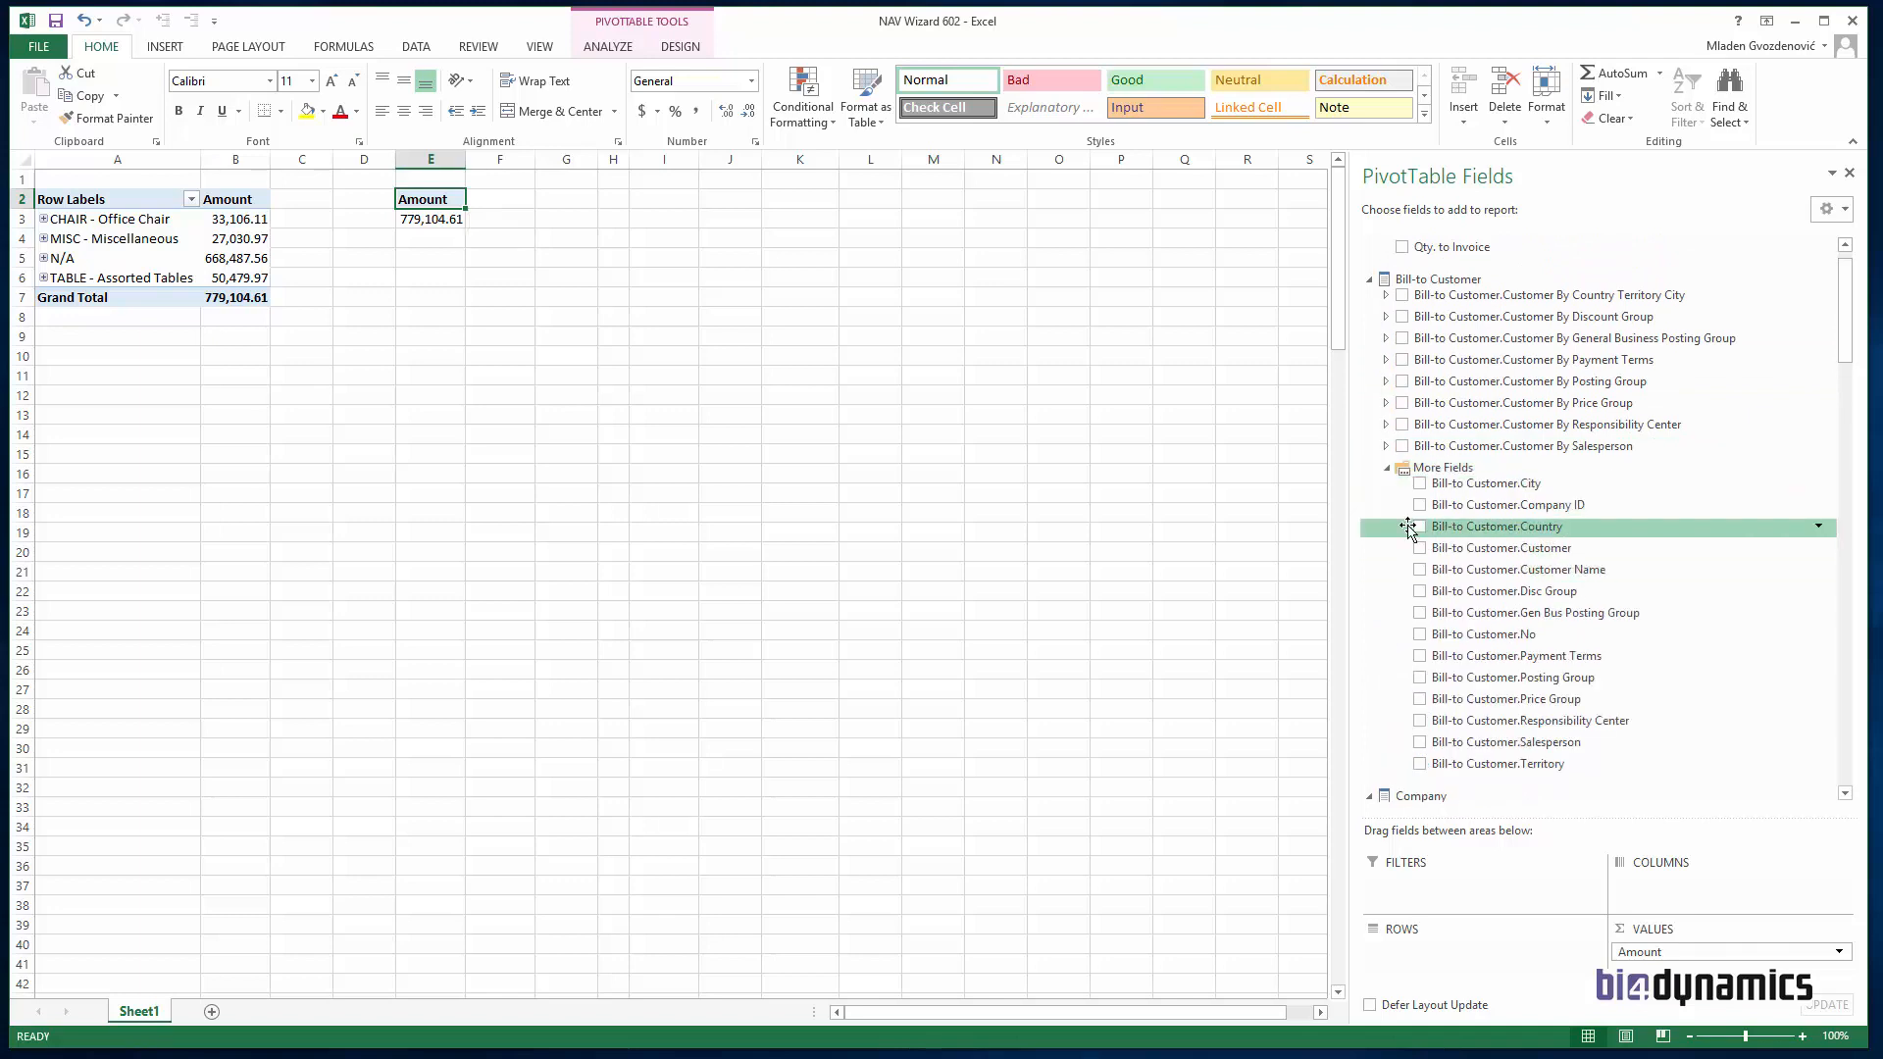
pyautogui.moveTo(1553, 550); pyautogui.dragTo(704, 588)
pyautogui.click(511, 261)
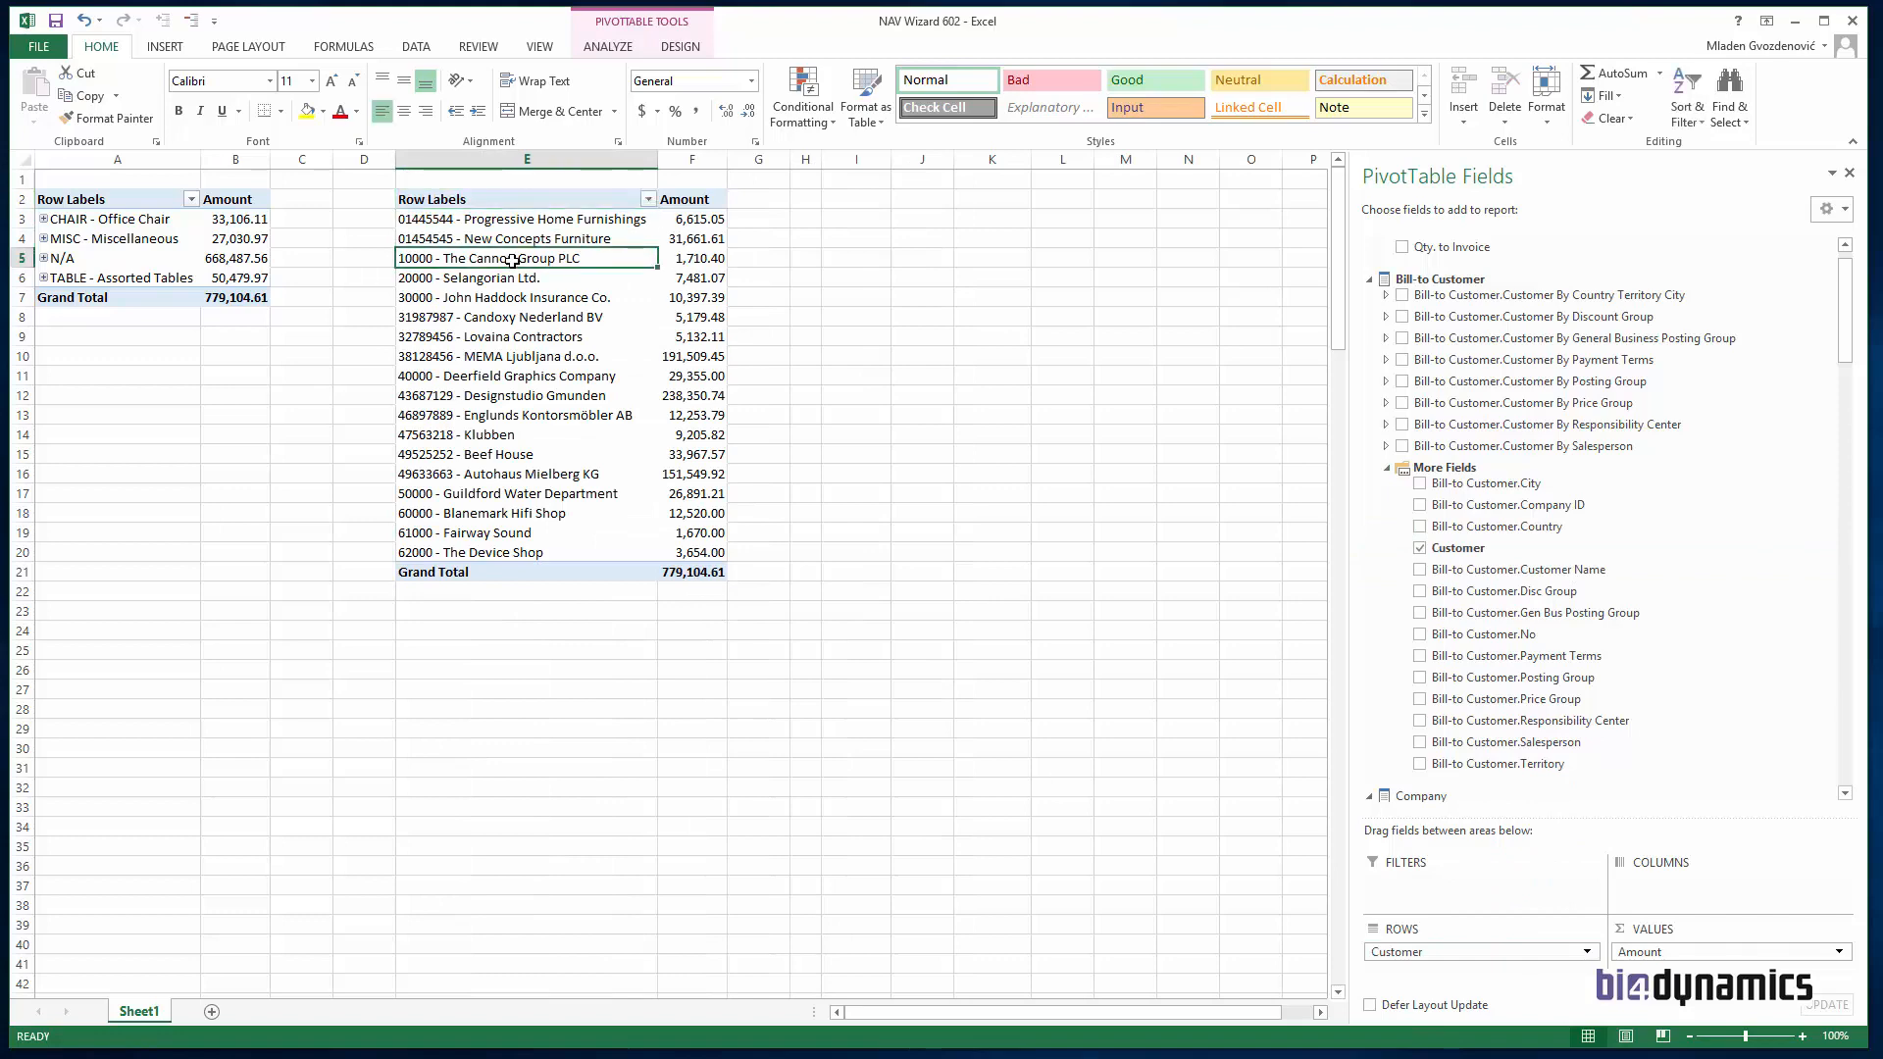
pyautogui.moveTo(1844, 300); pyautogui.dragTo(1852, 761)
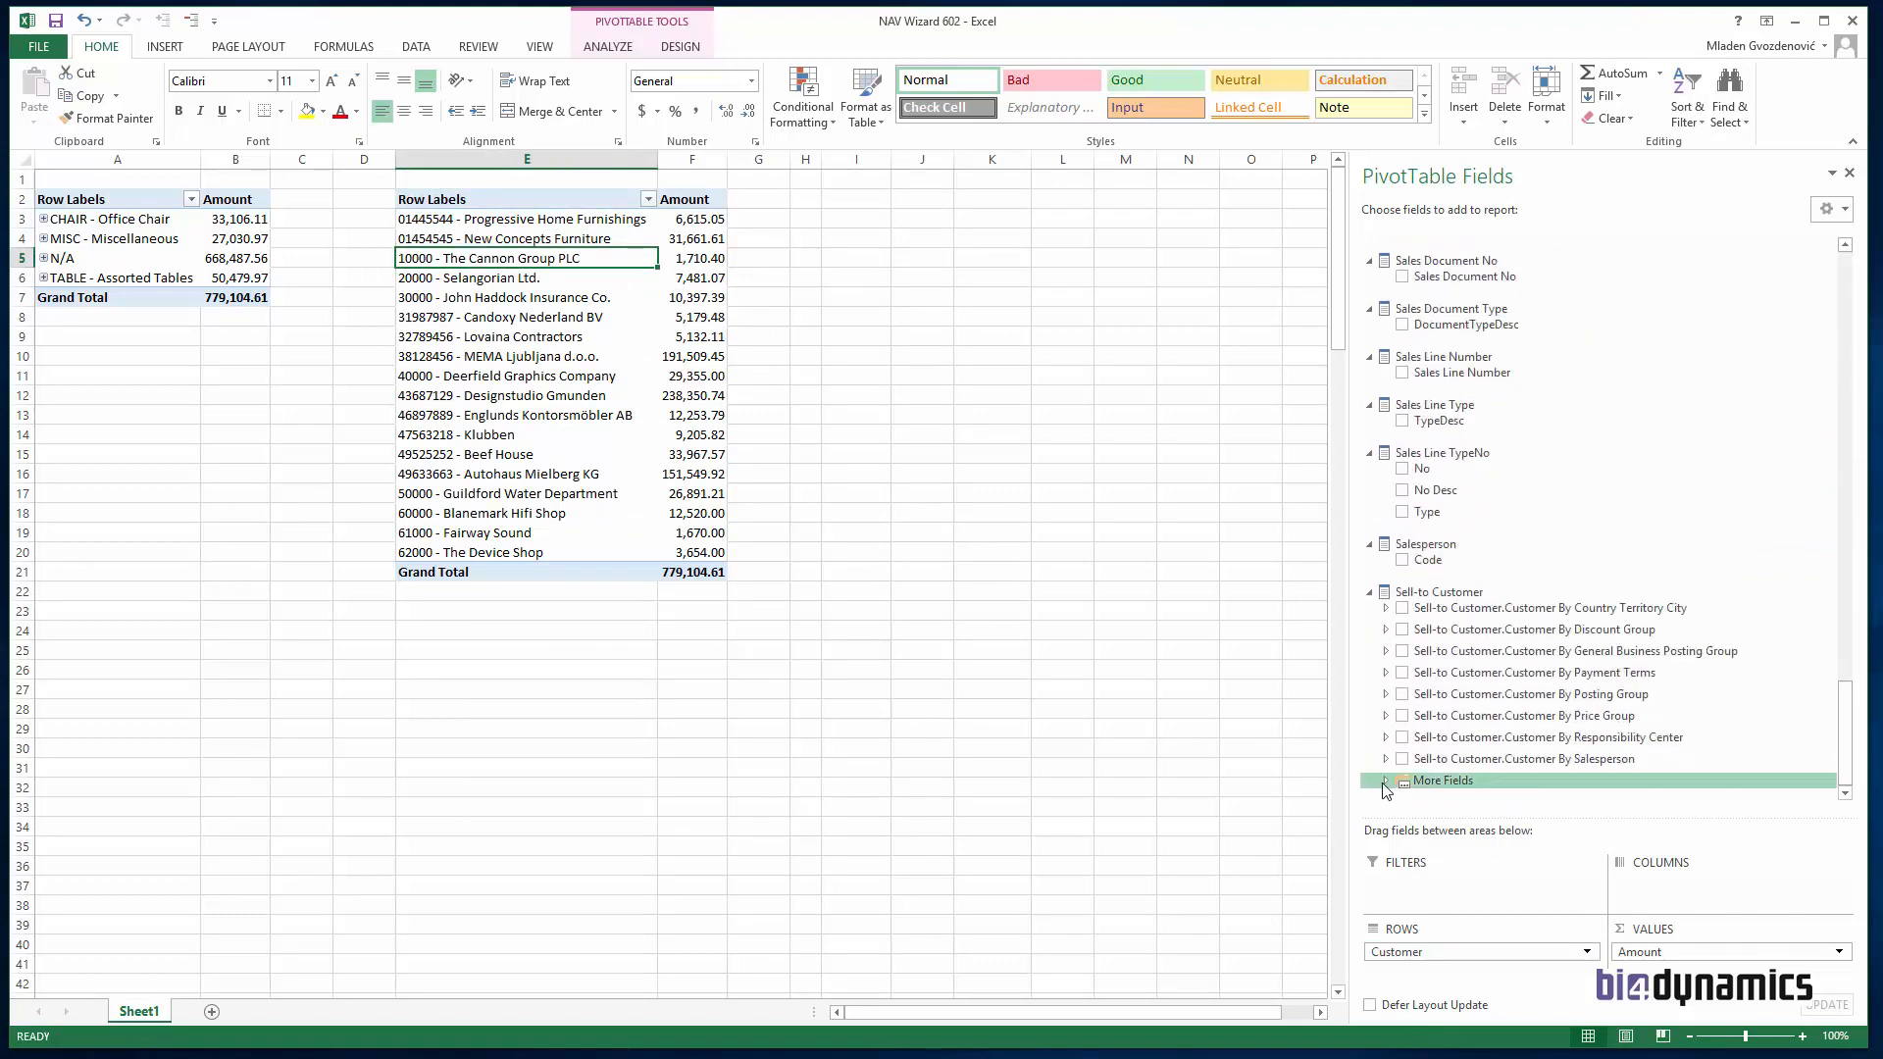
pyautogui.click(1386, 782)
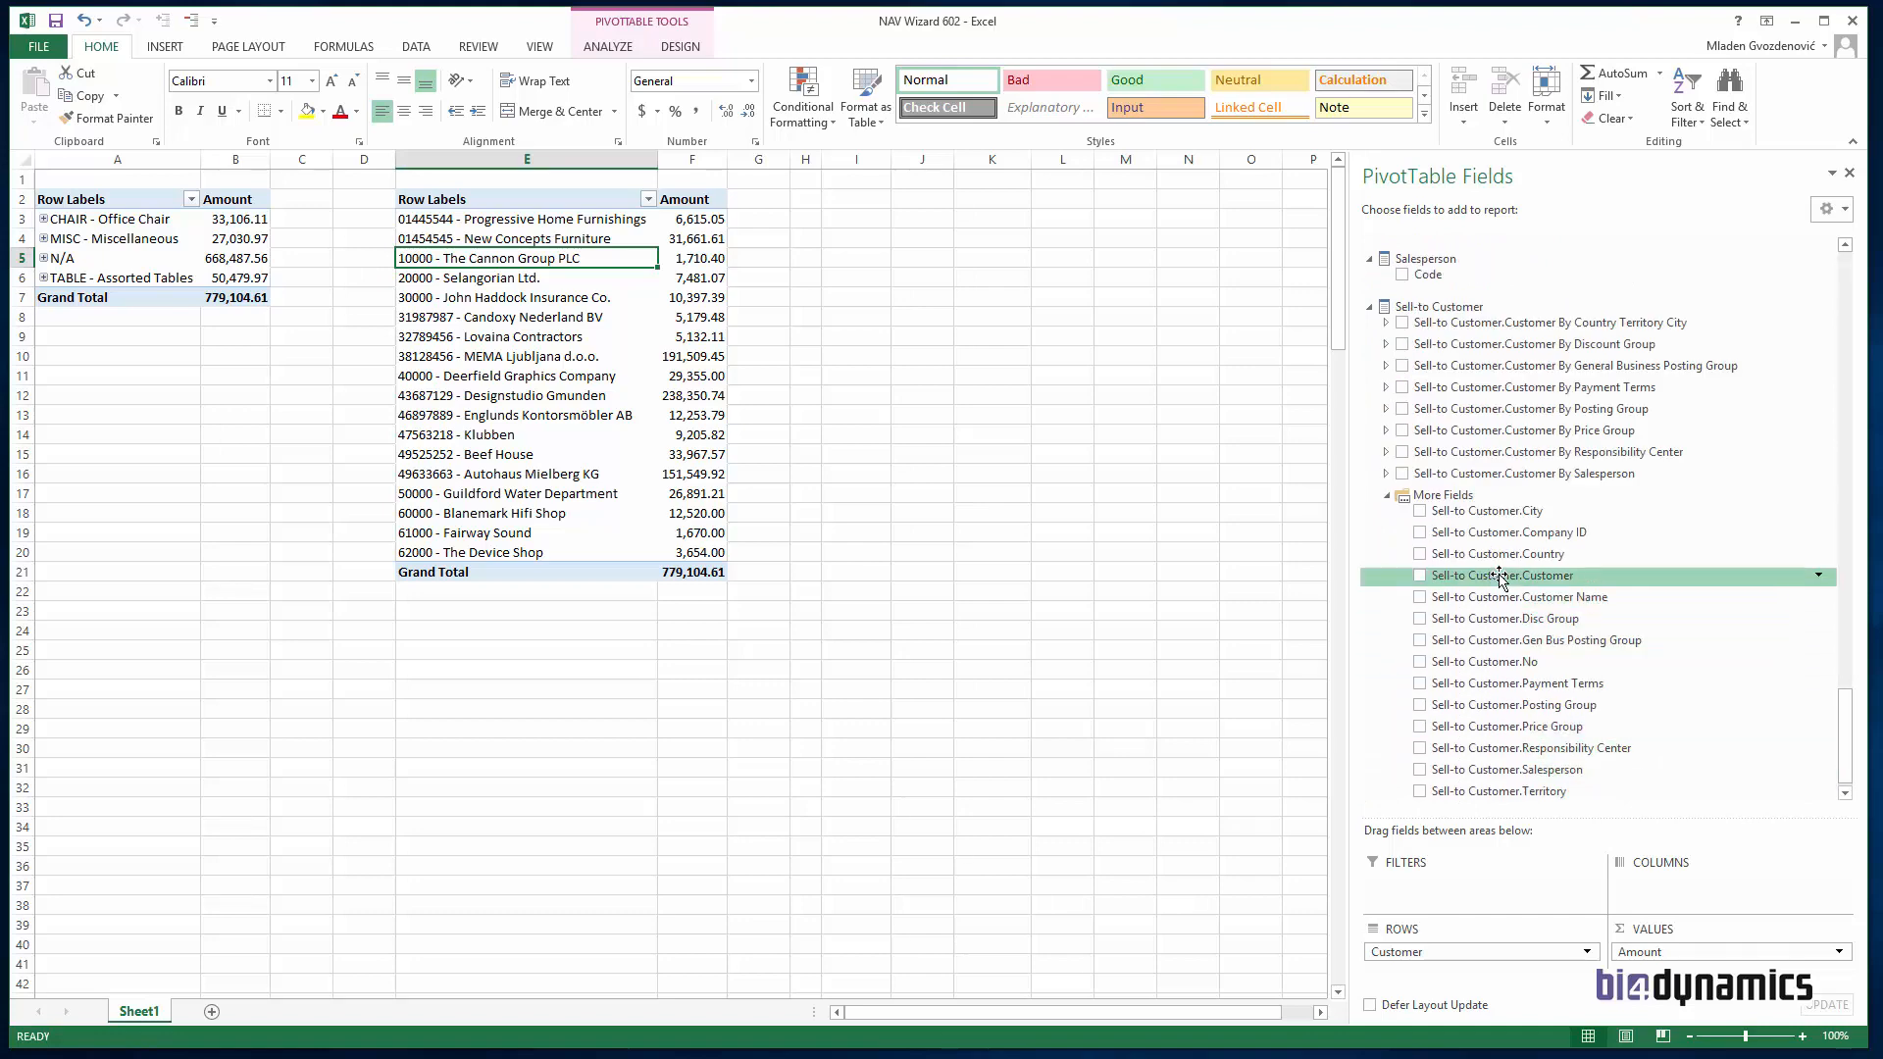
pyautogui.moveTo(1501, 575); pyautogui.dragTo(1554, 978)
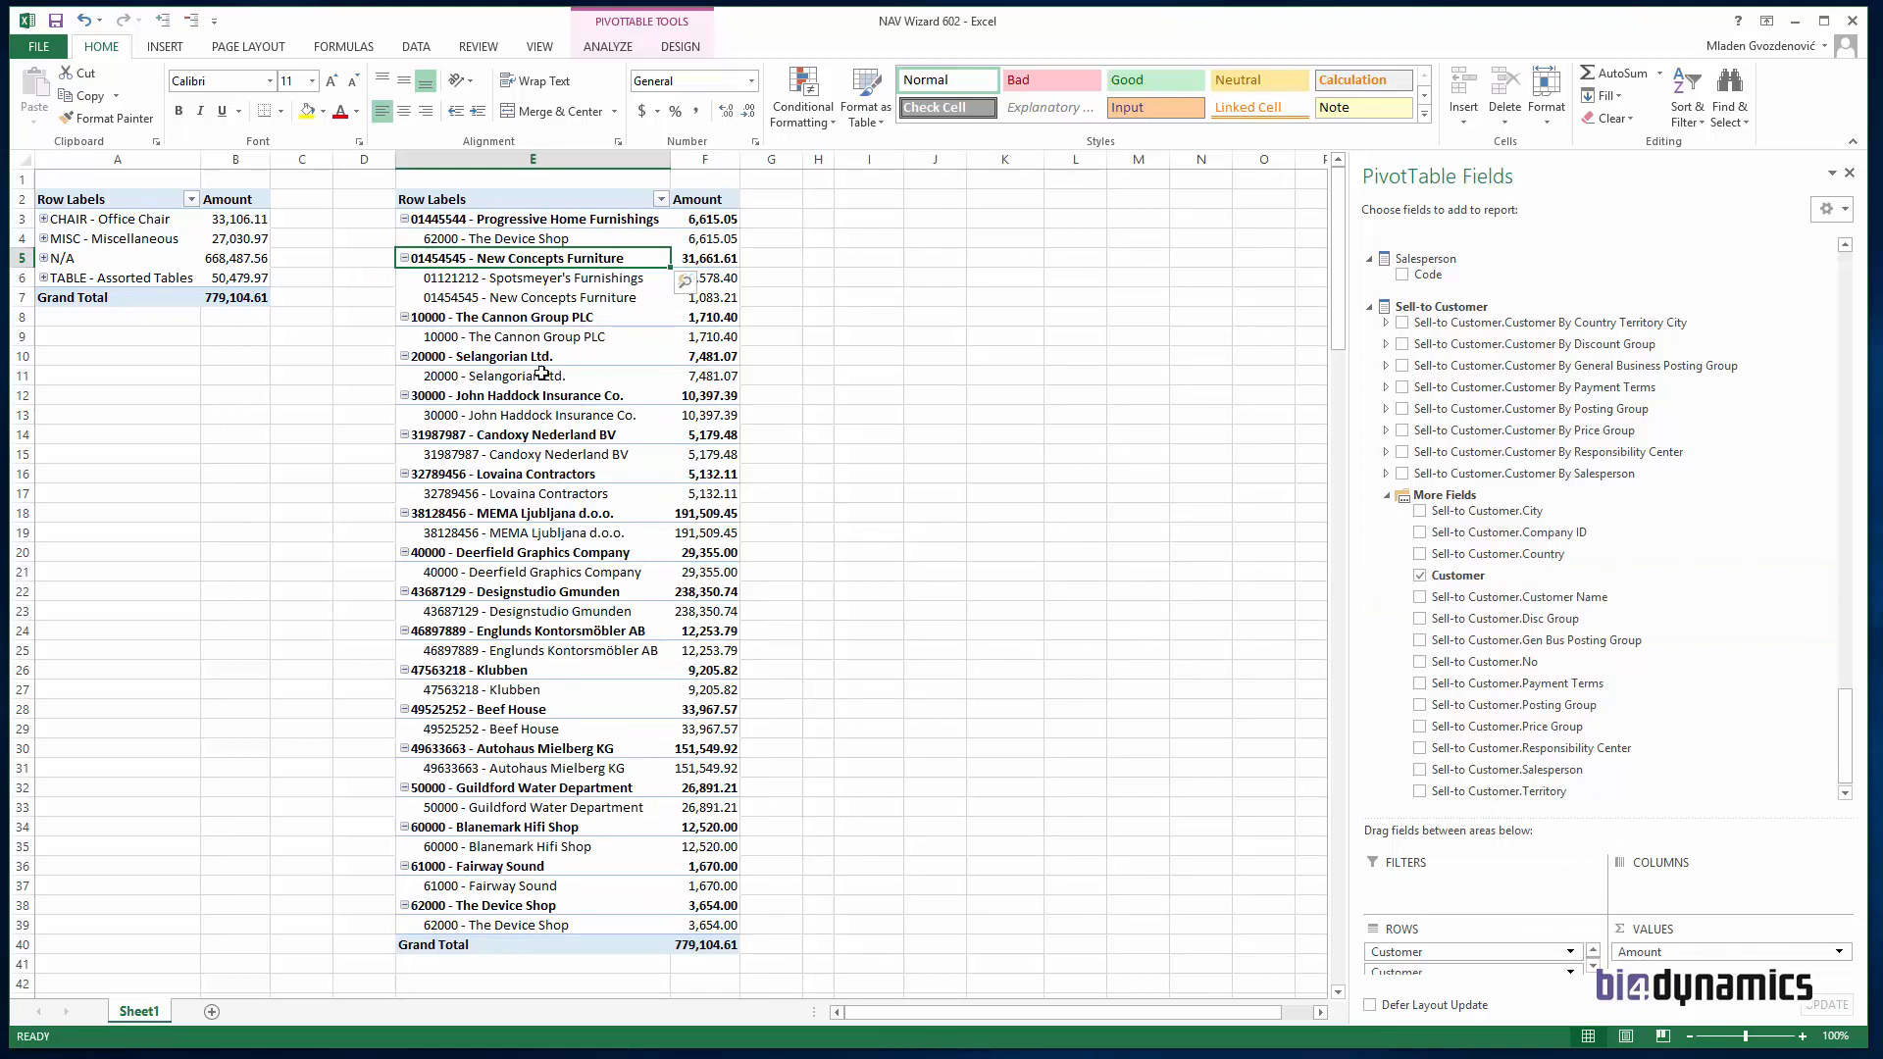
pyautogui.moveTo(550, 279); pyautogui.dragTo(554, 297)
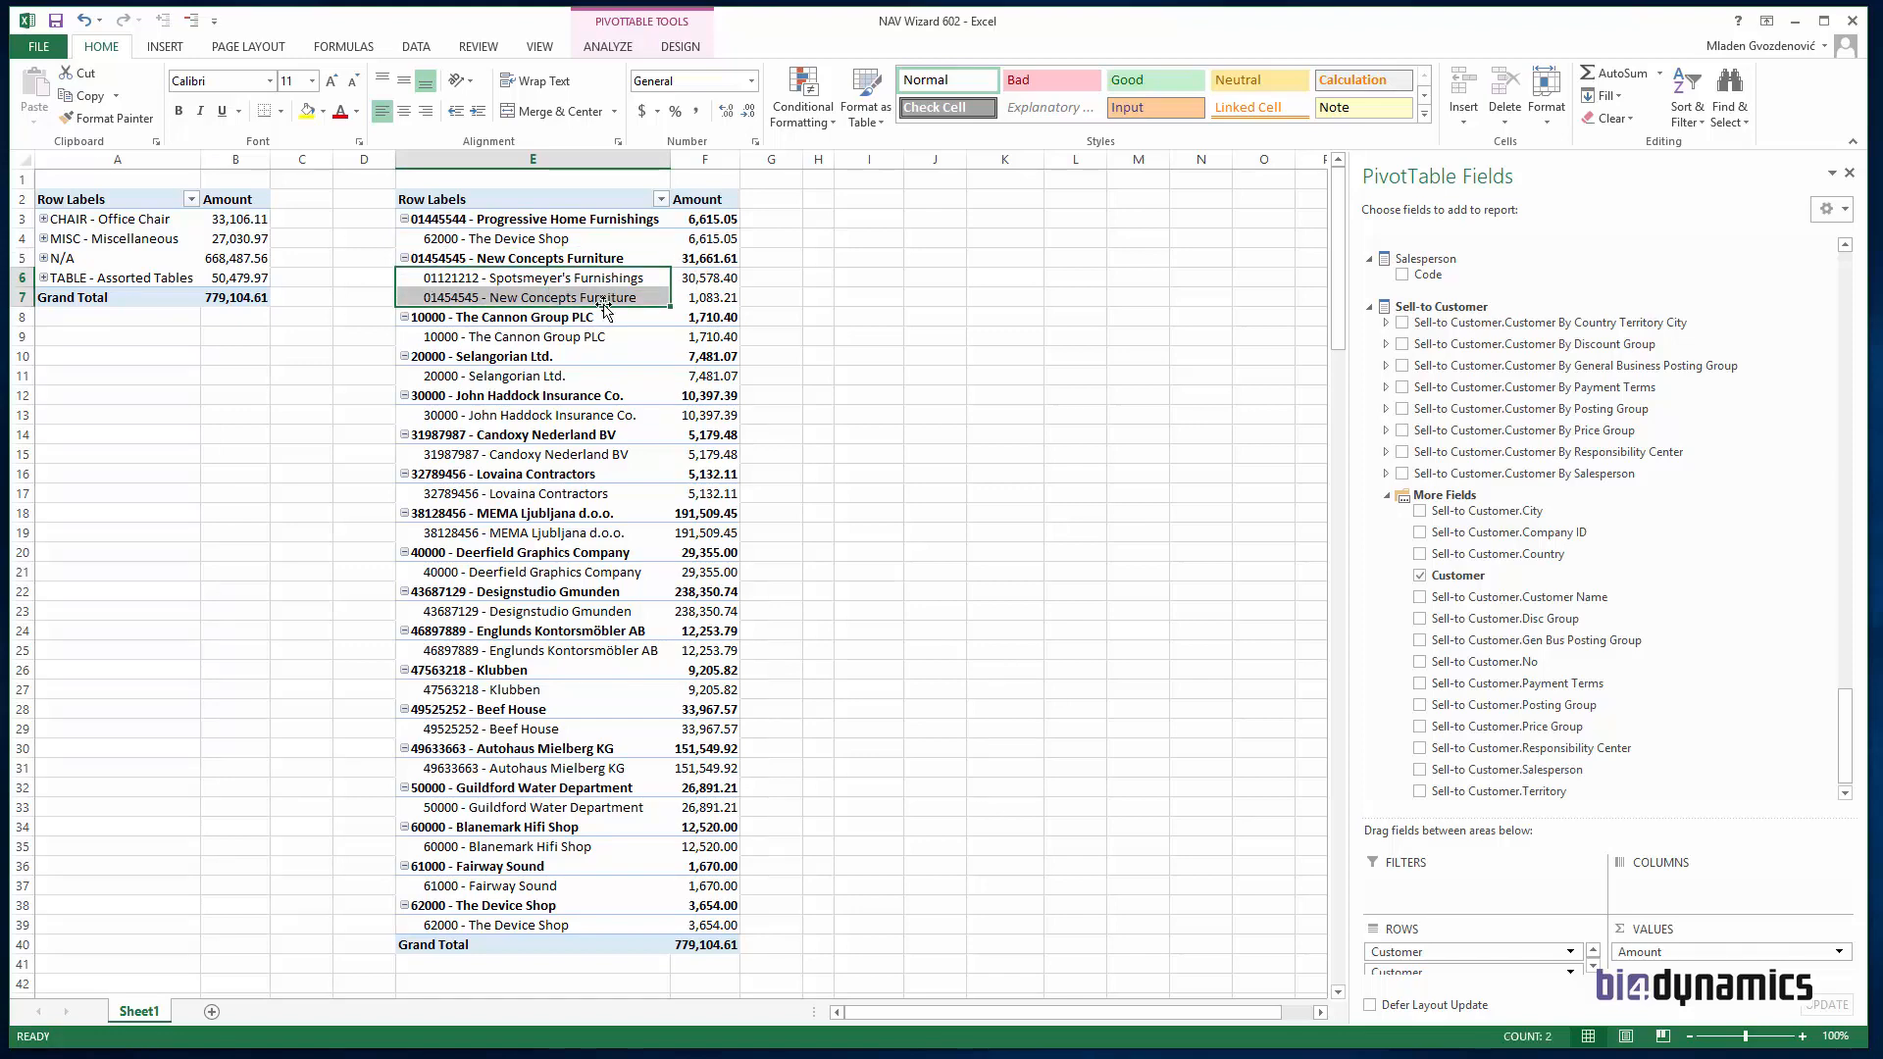
pyautogui.click(509, 275)
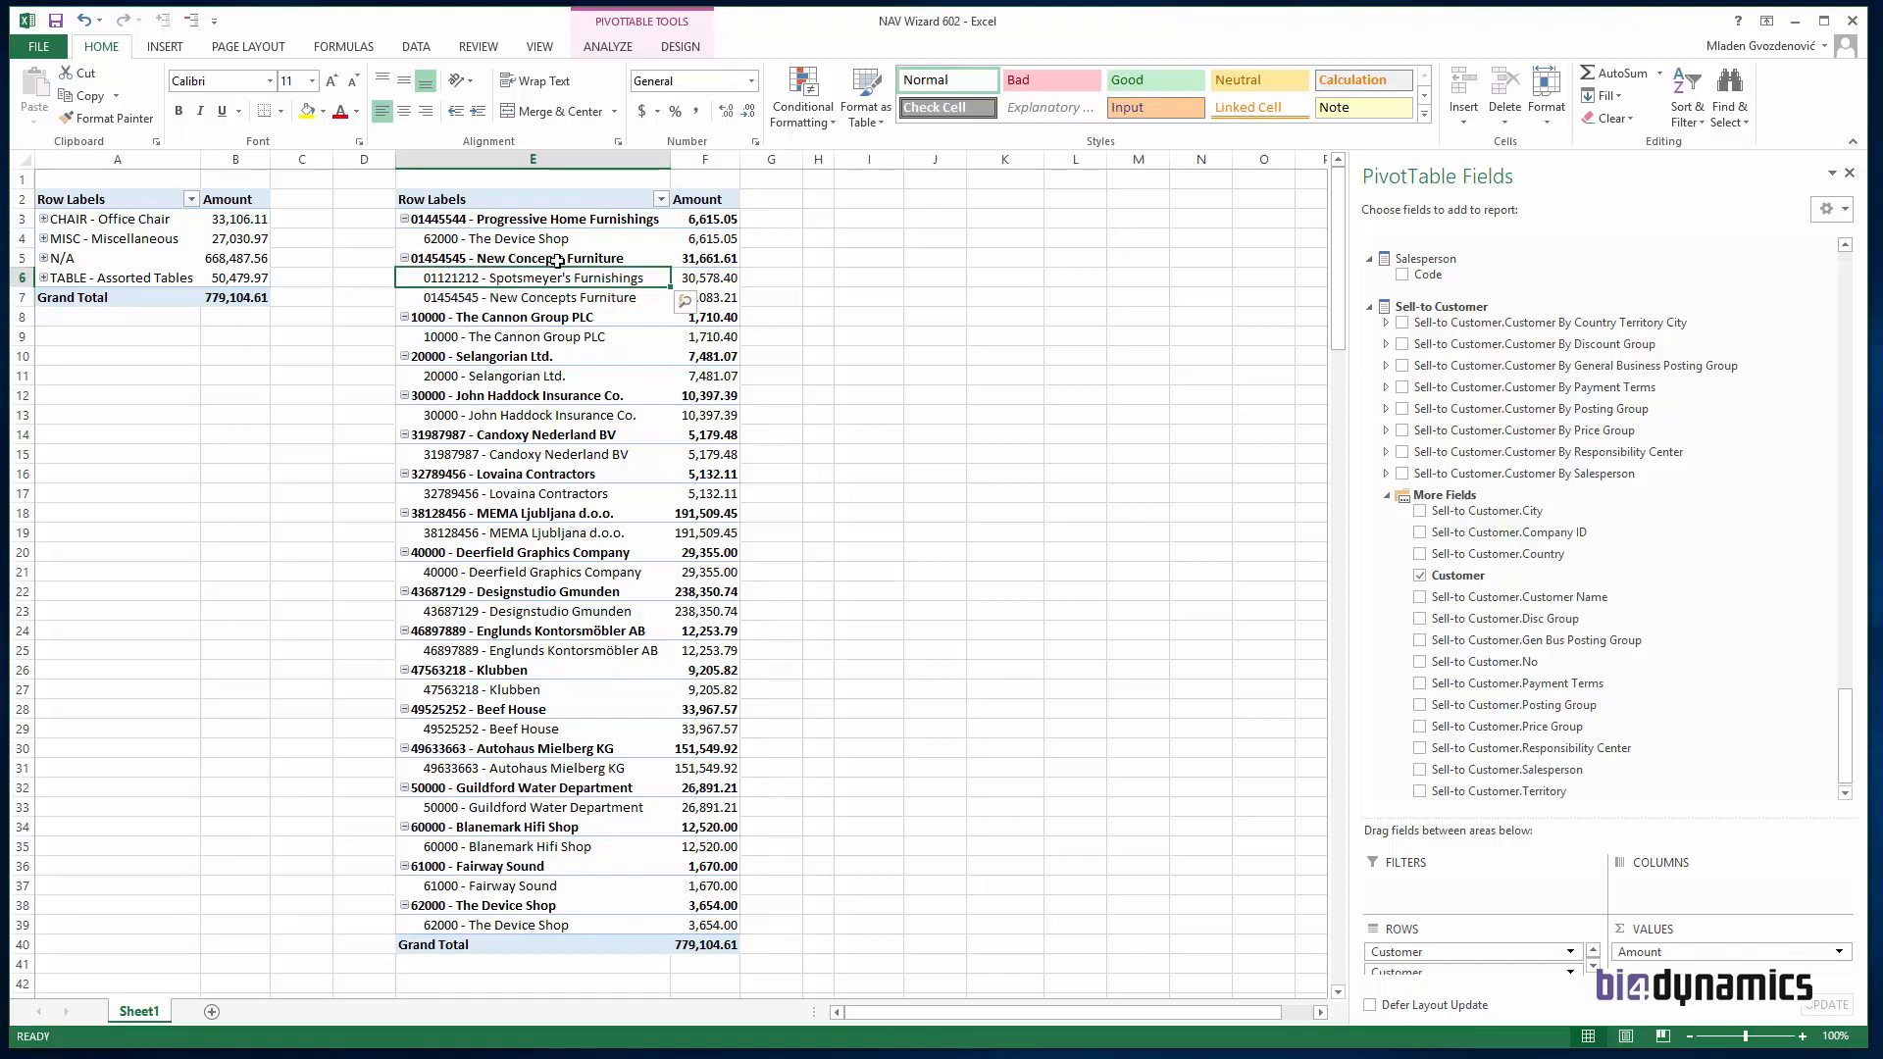
pyautogui.click(524, 296)
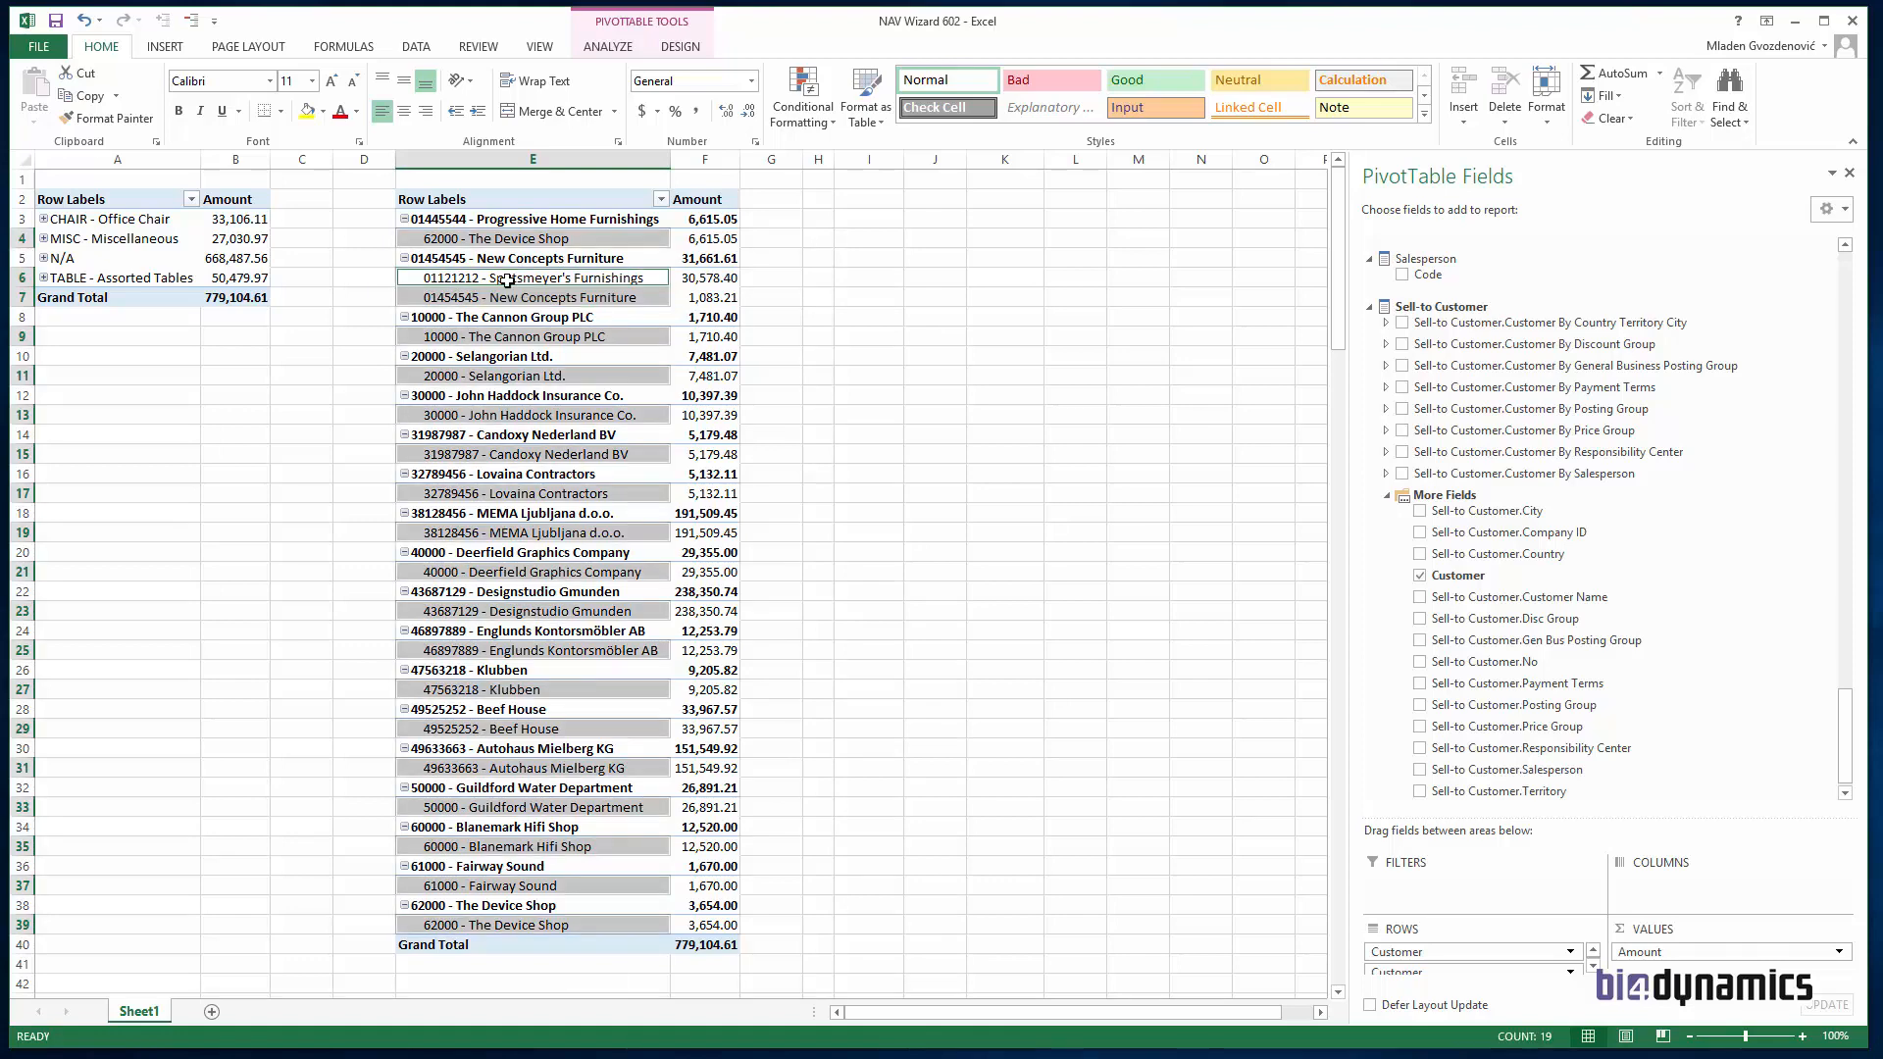
pyautogui.click(530, 274)
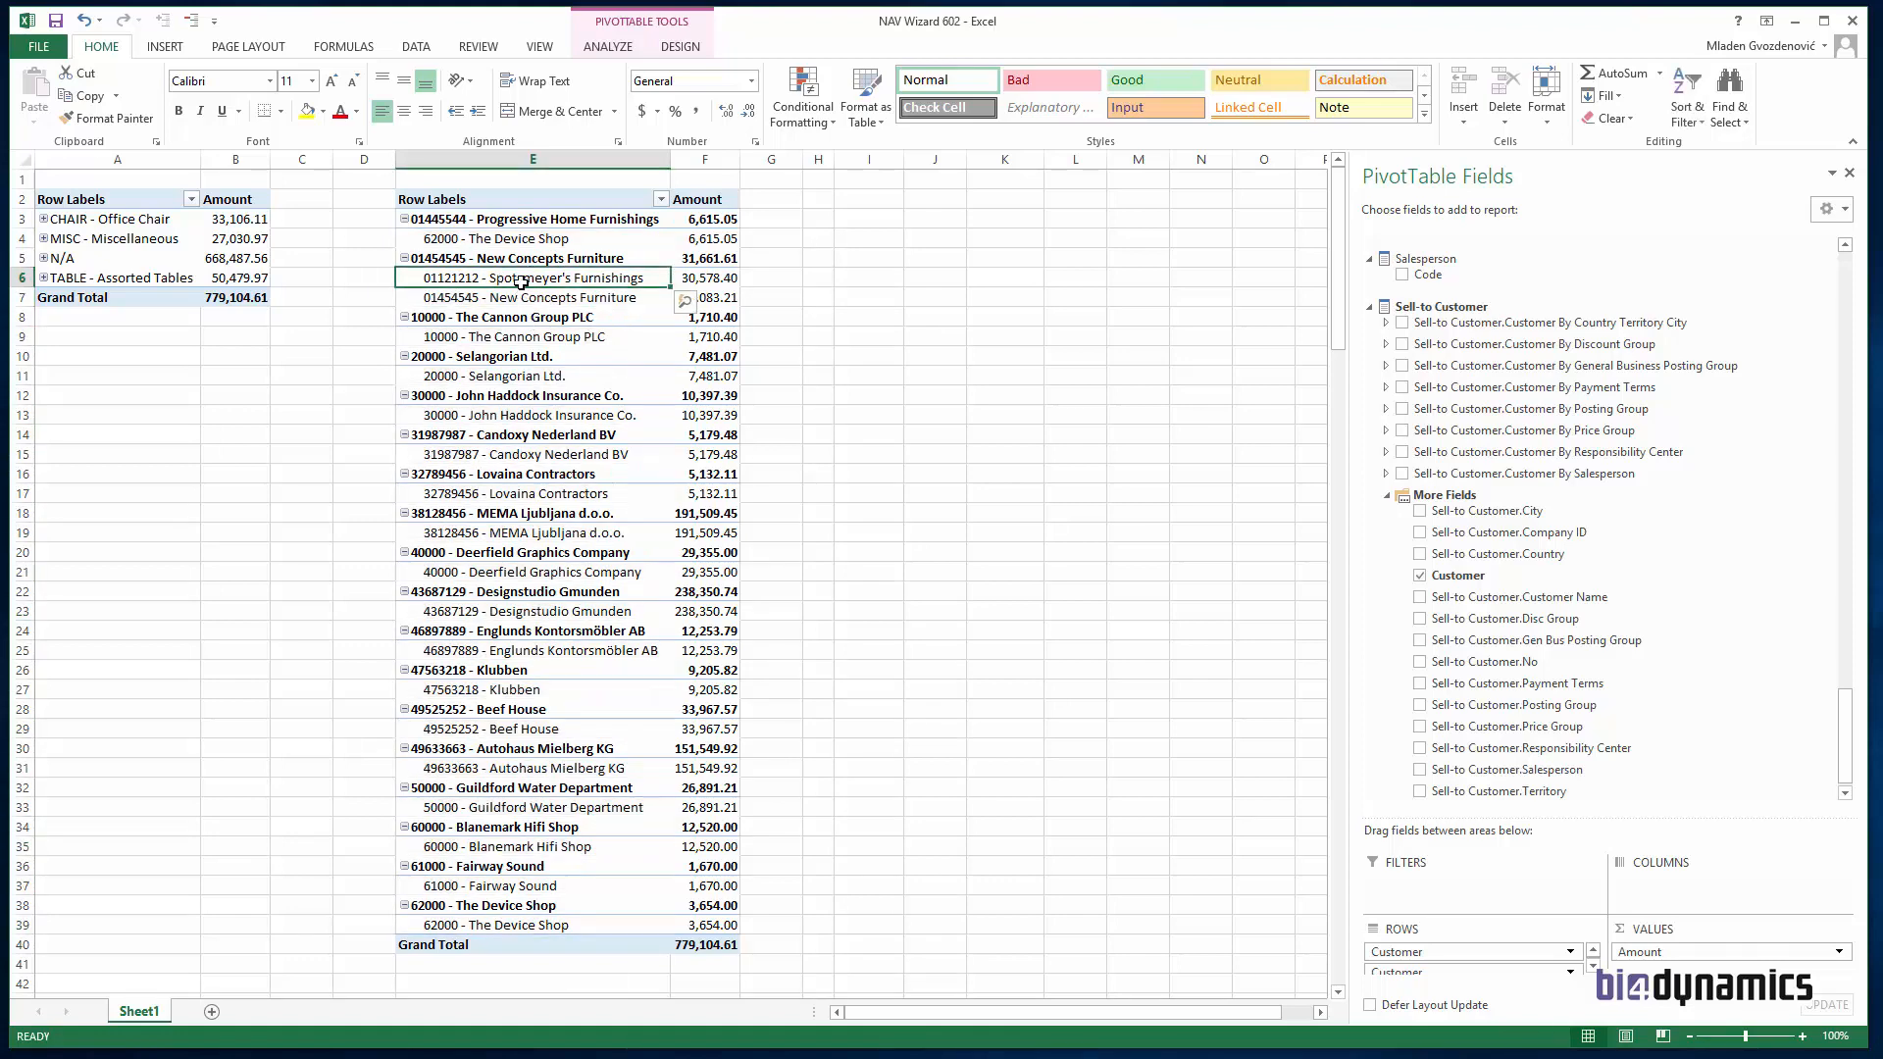
# Step: Clear the customer fields from the copied pivot table, and arrange it with Dim Area as rows and Dim Business Group as columns
pyautogui.click(1370, 307)
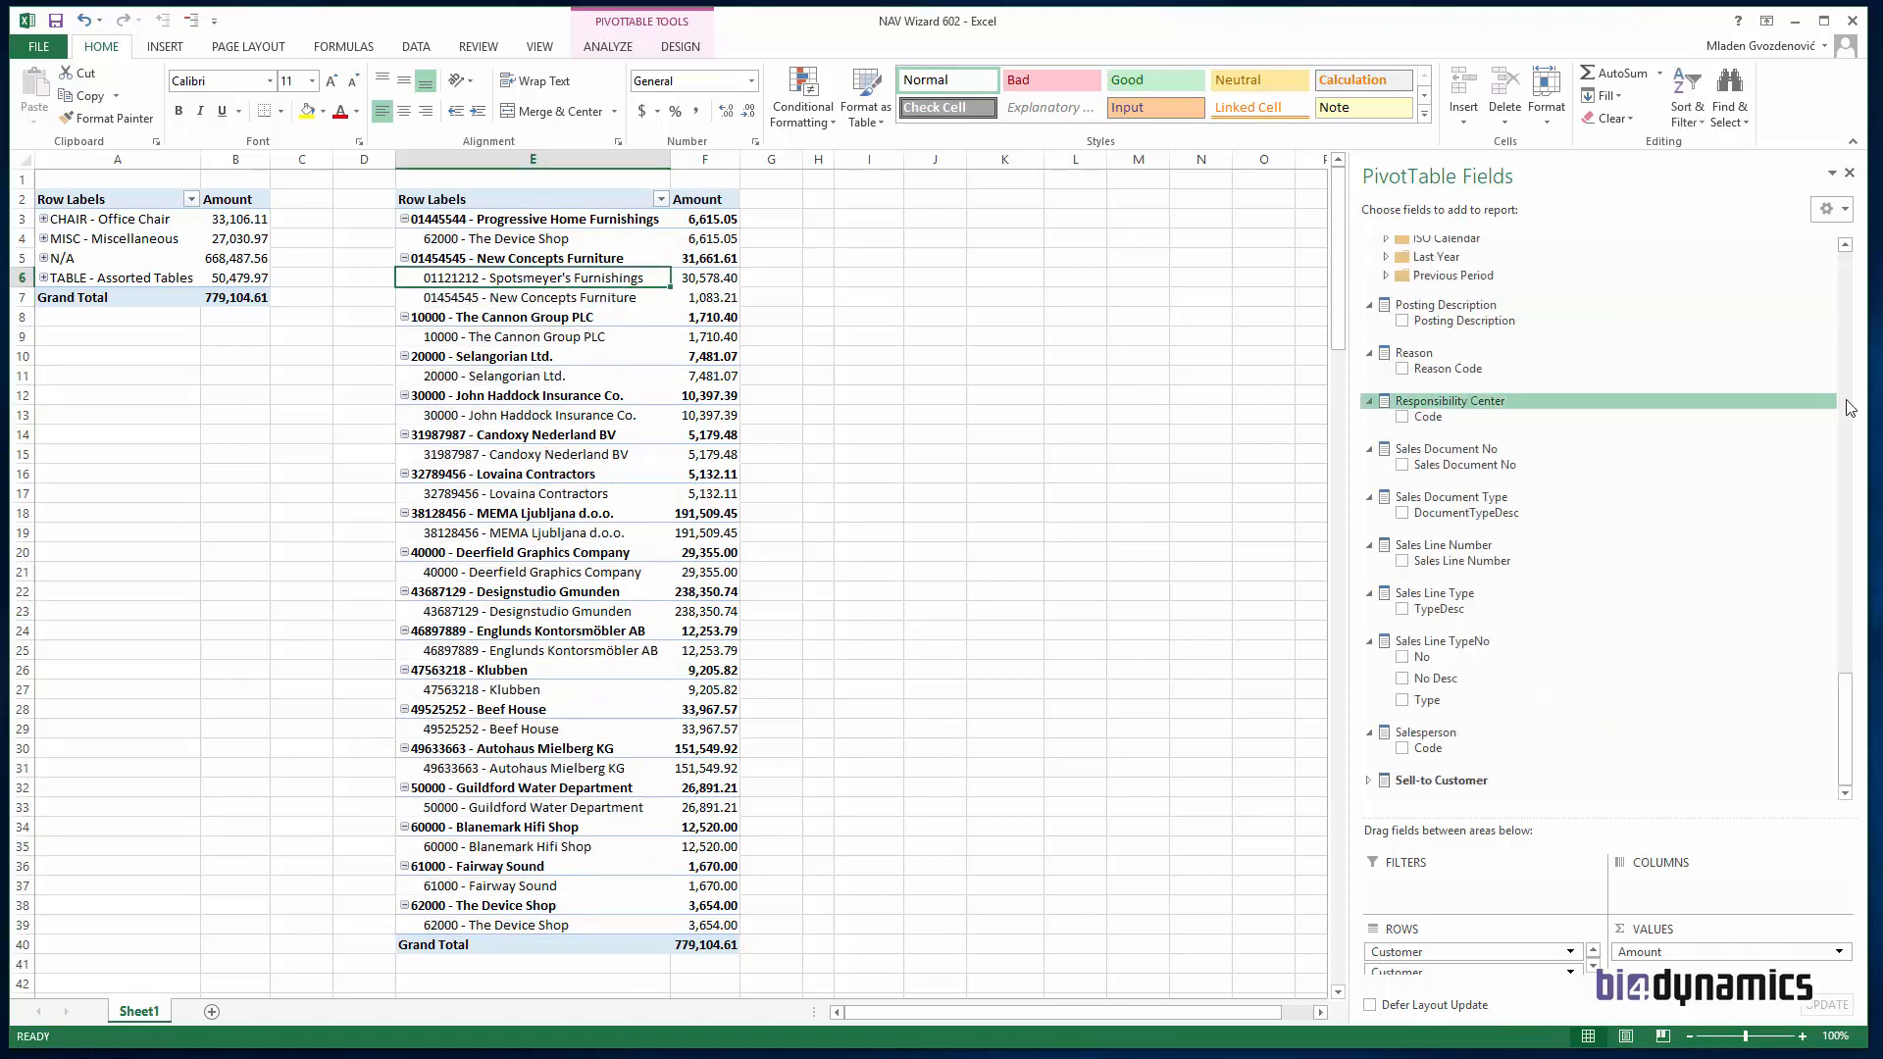
pyautogui.moveTo(1843, 723); pyautogui.dragTo(1868, 446)
pyautogui.moveTo(1456, 953); pyautogui.dragTo(789, 518)
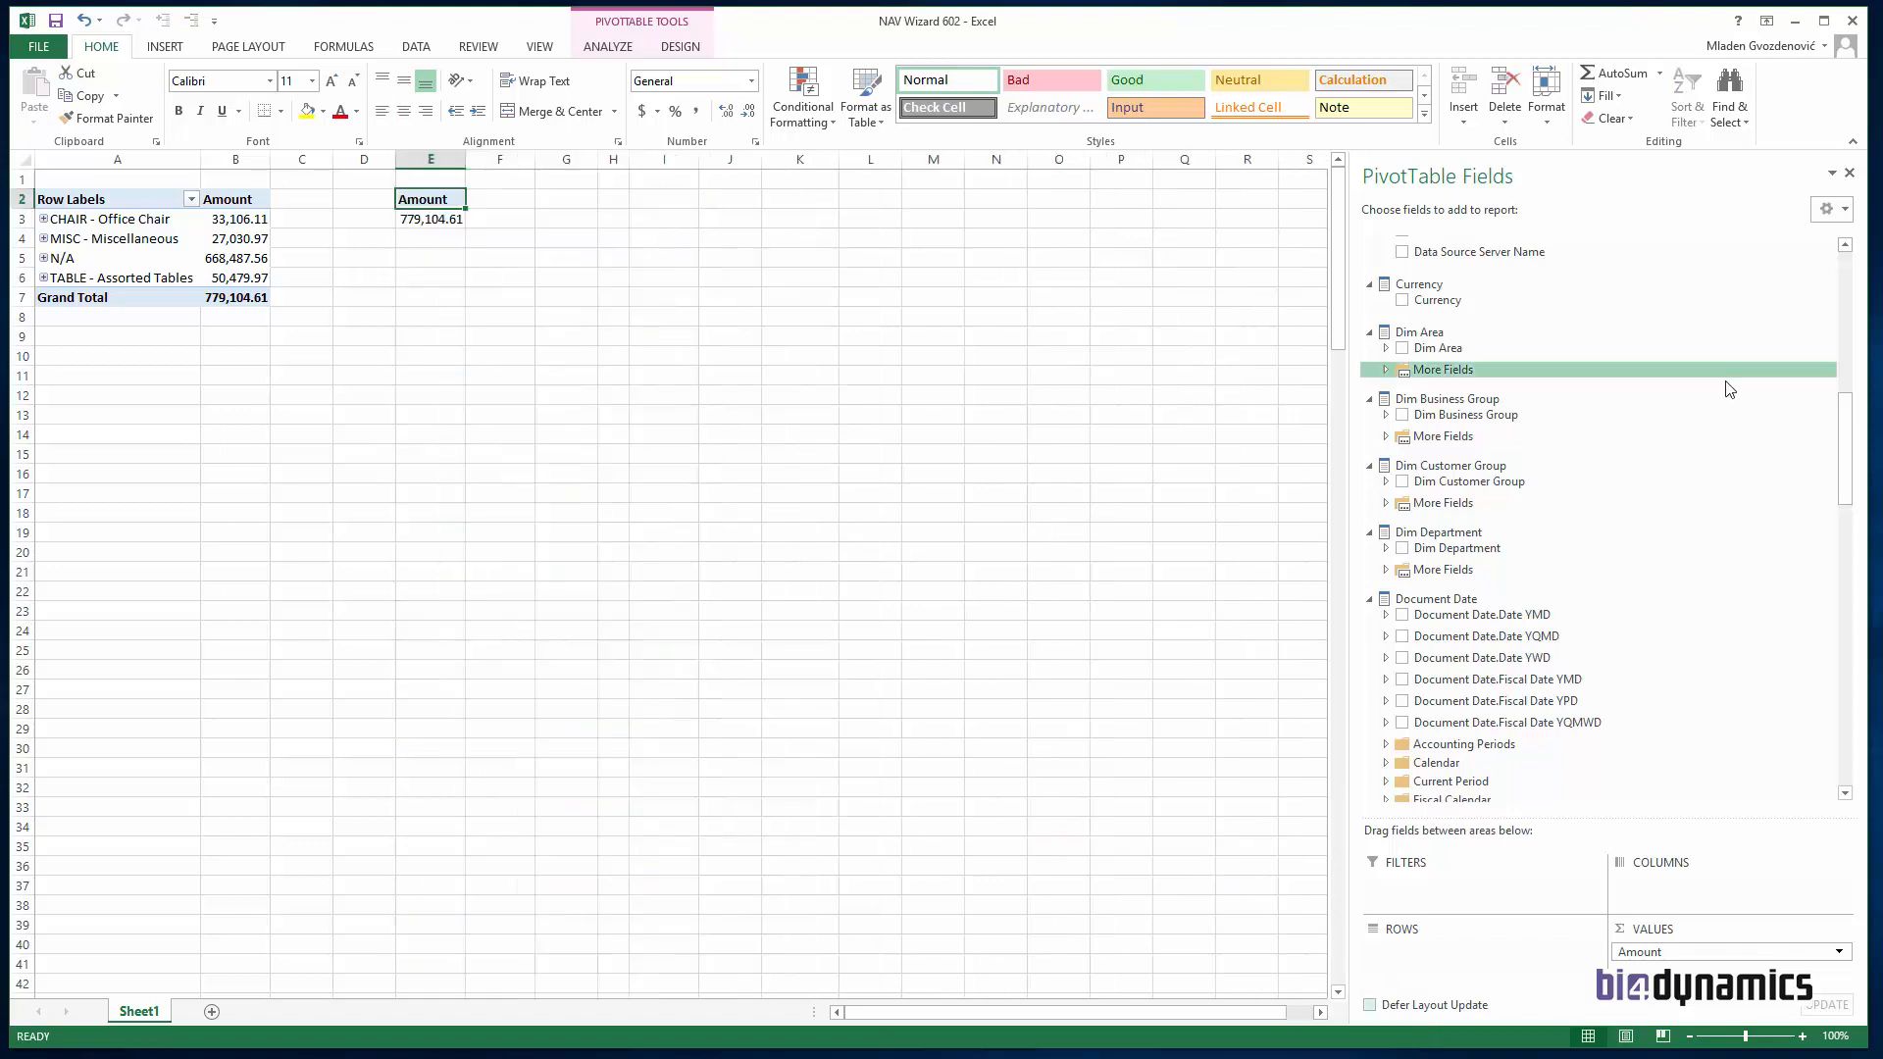
pyautogui.scroll(2, 1849, 433)
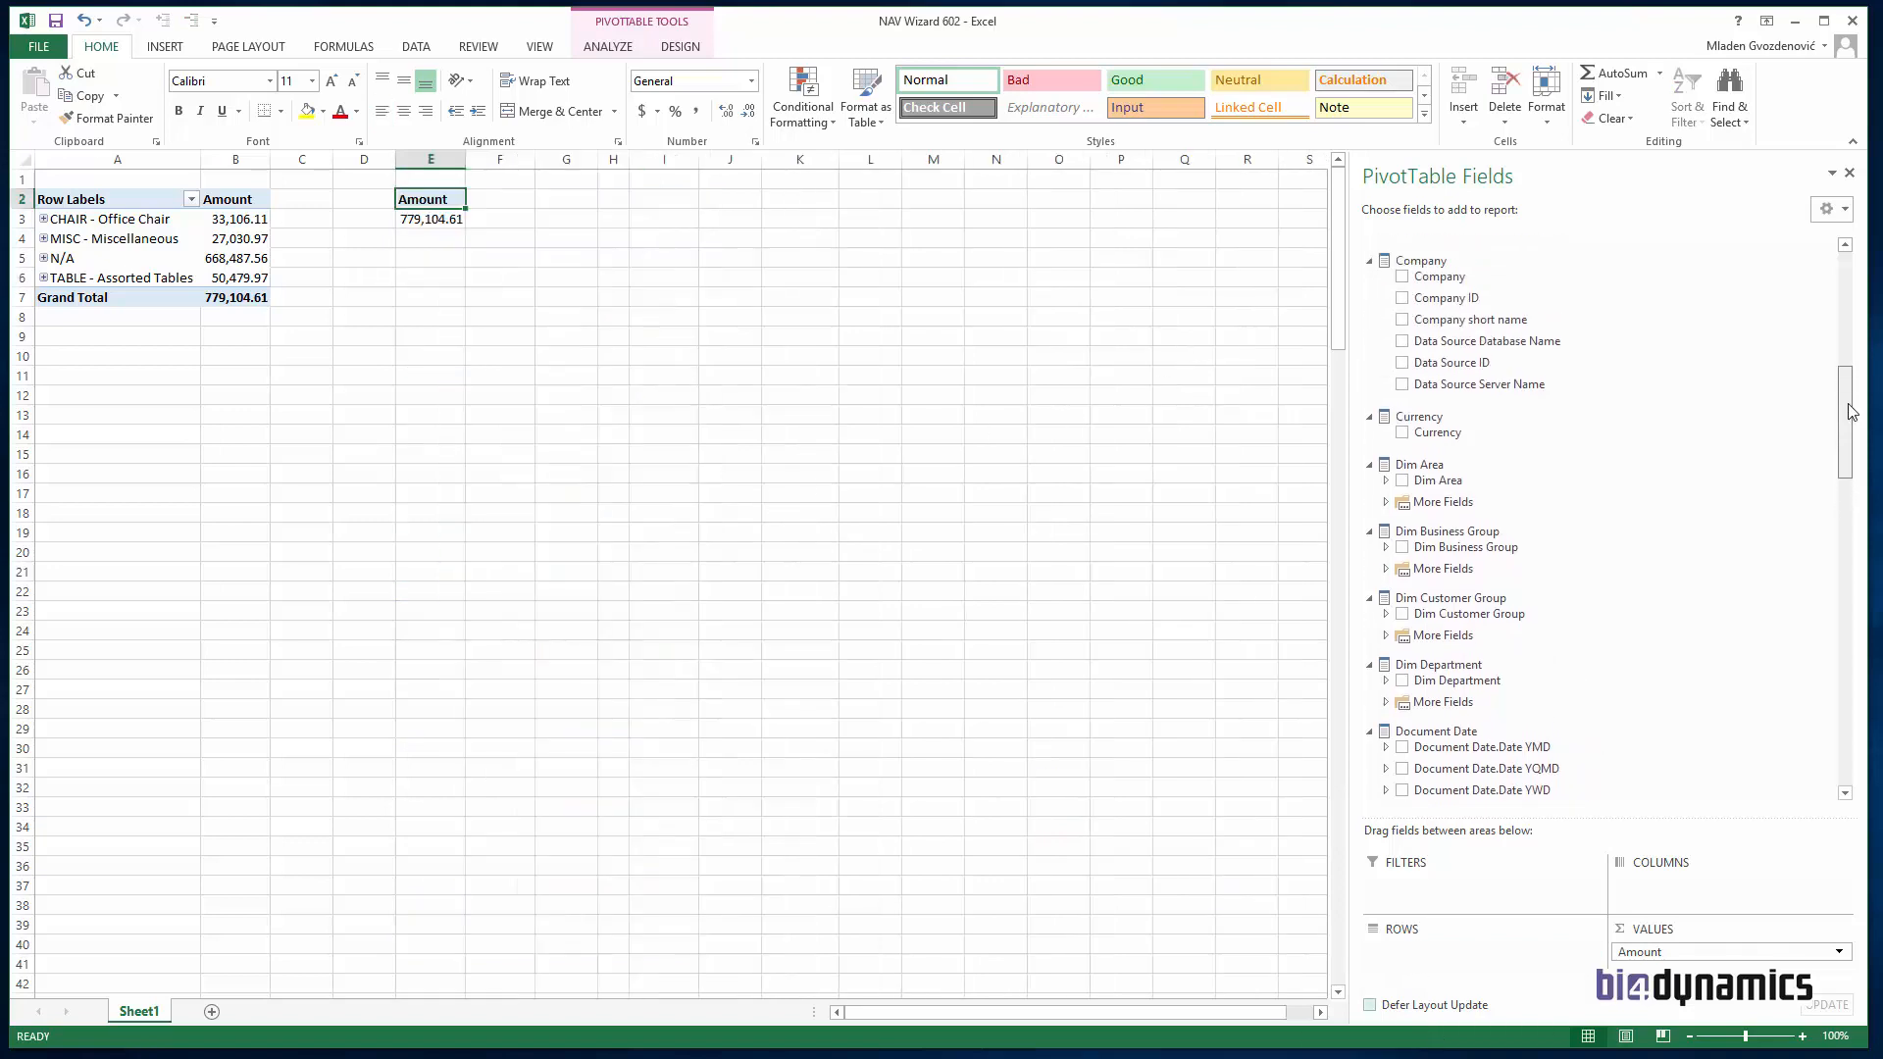
pyautogui.click(1400, 480)
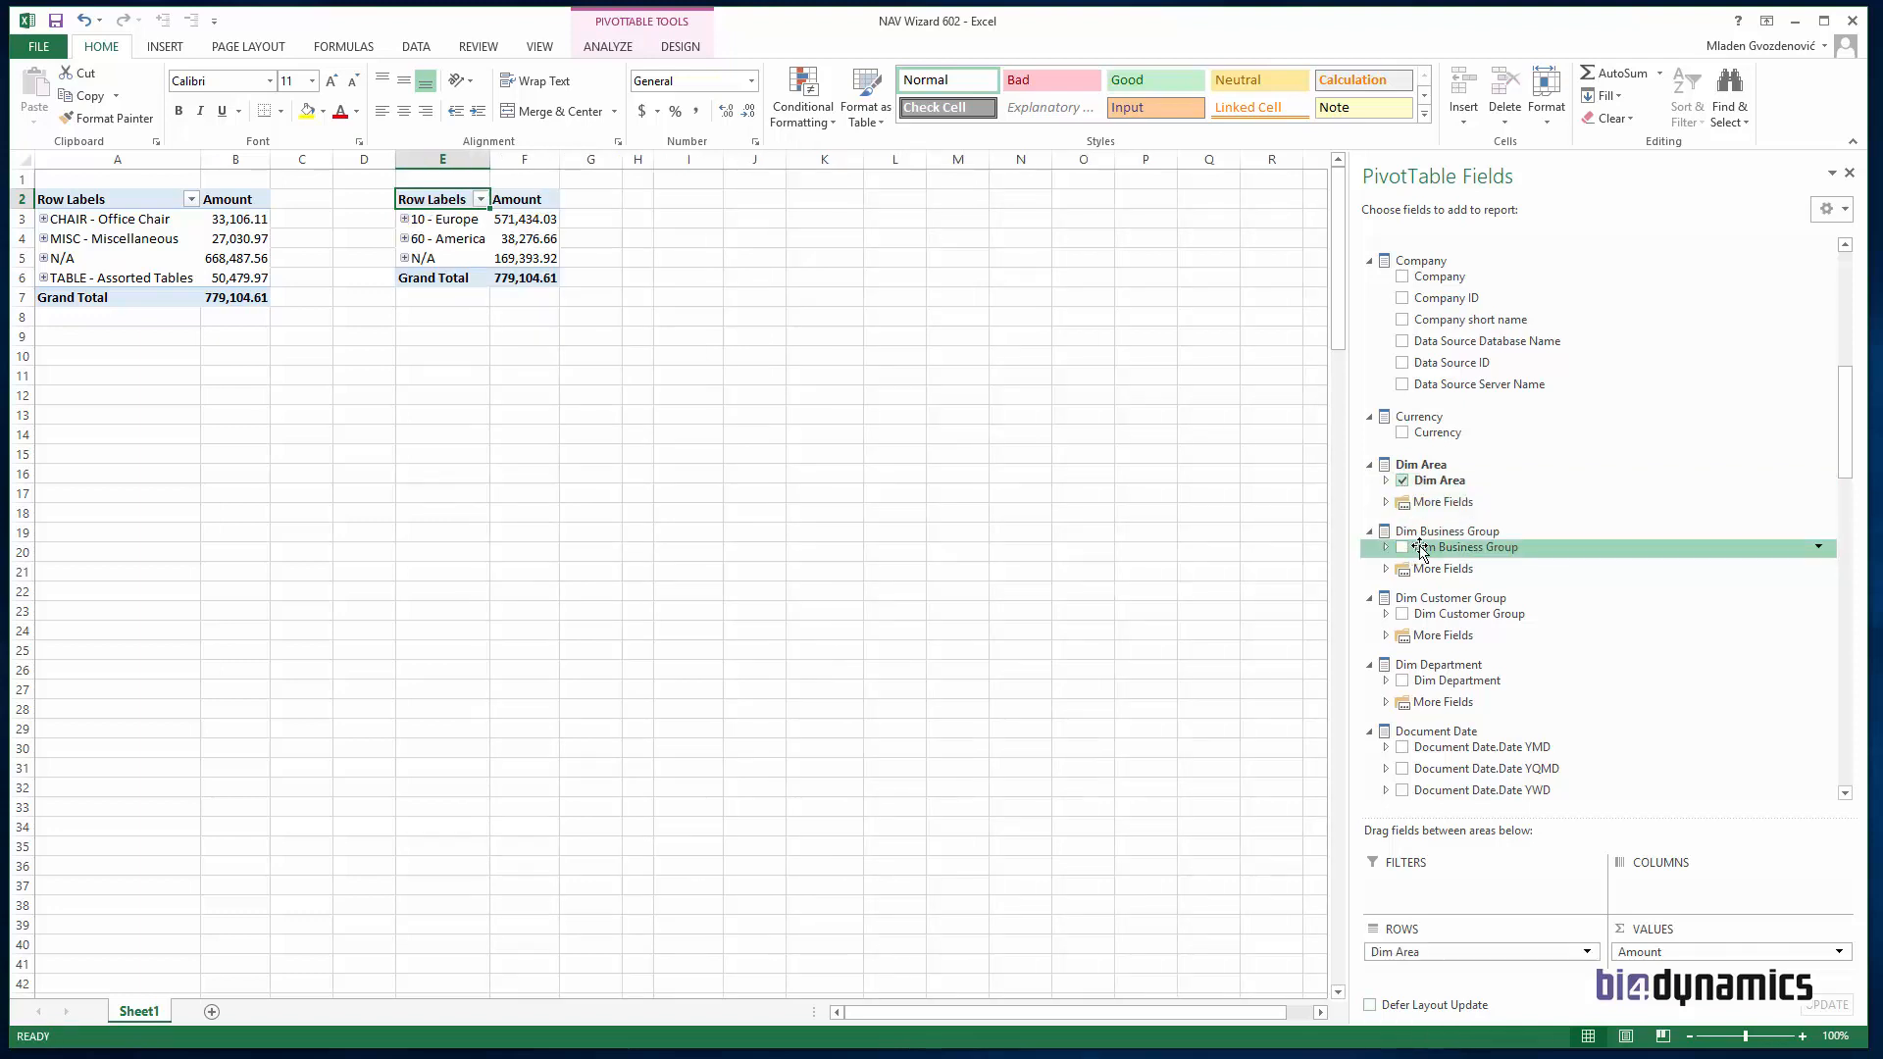
pyautogui.moveTo(1423, 549); pyautogui.dragTo(1704, 890)
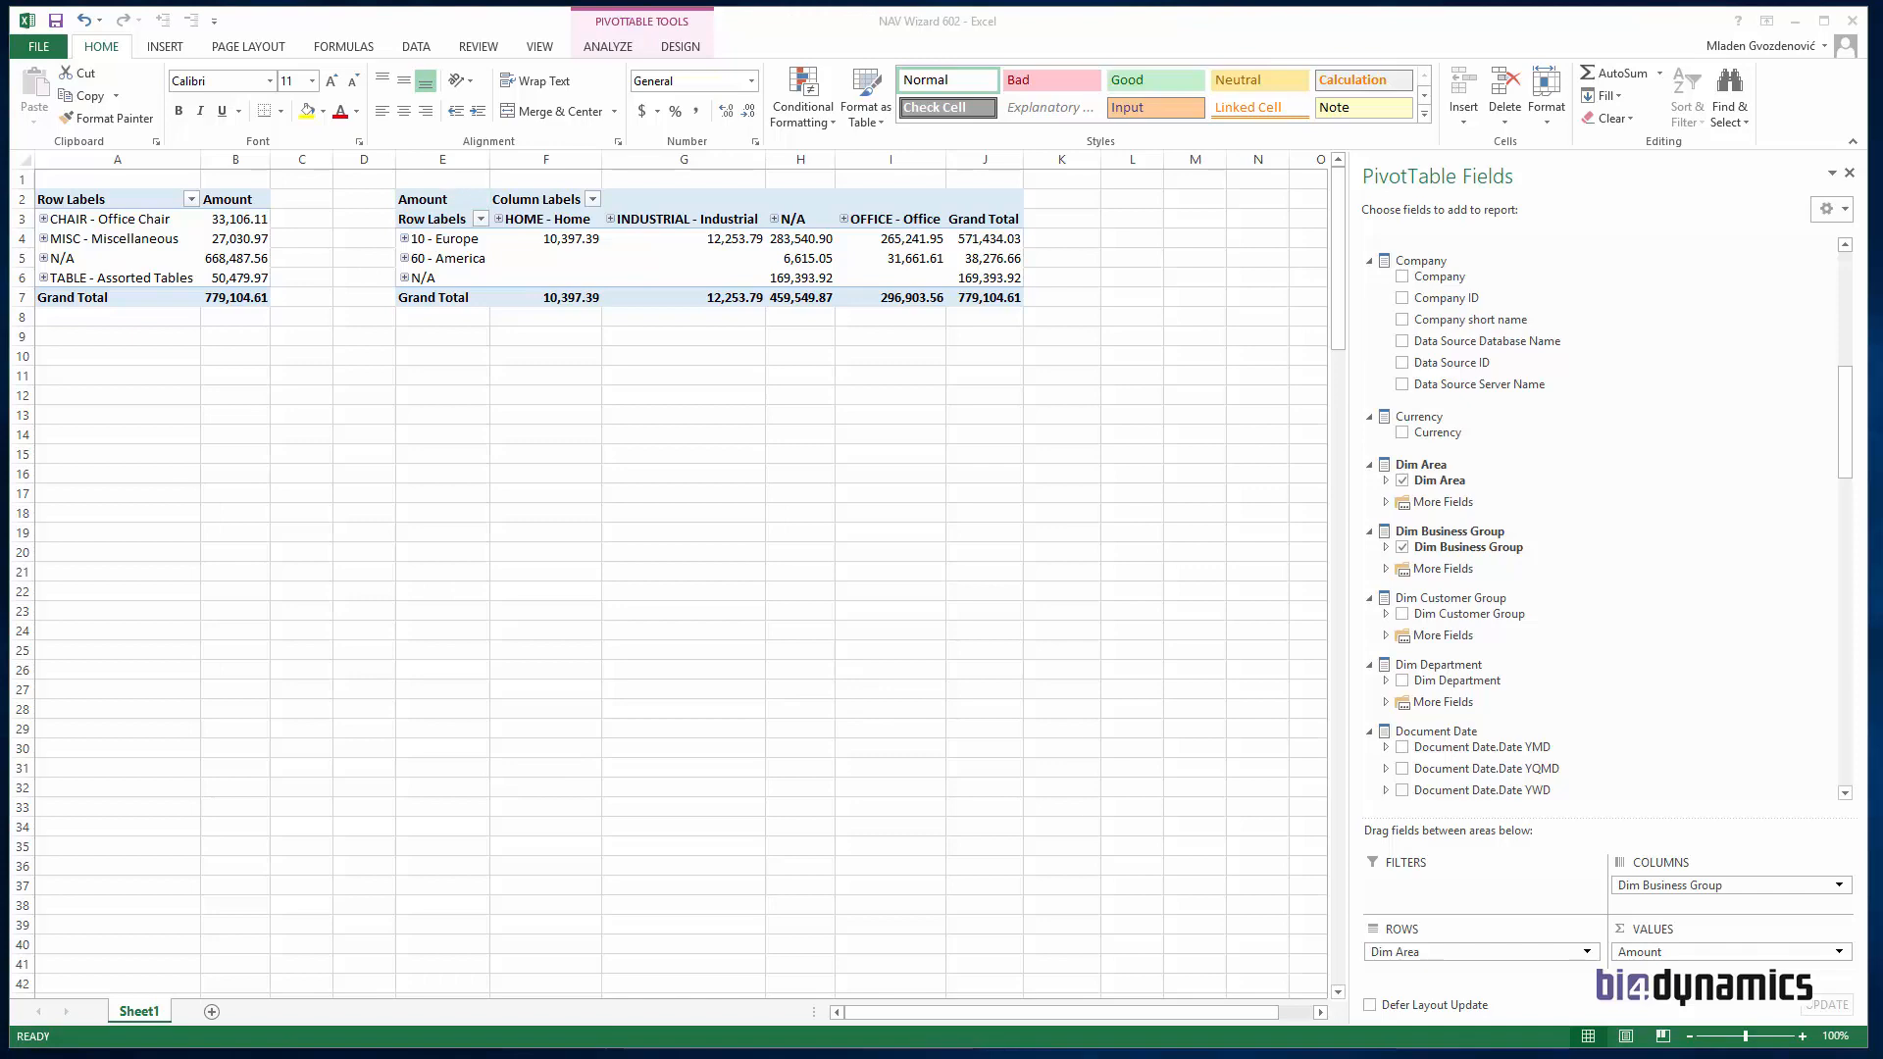
# Step: Switch to BI4Dynamics NAV and review the dimensions assigned to CRONUS International in the company settings
pyautogui.moveTo(0, 243); pyautogui.dragTo(785, 98)
pyautogui.click(209, 121)
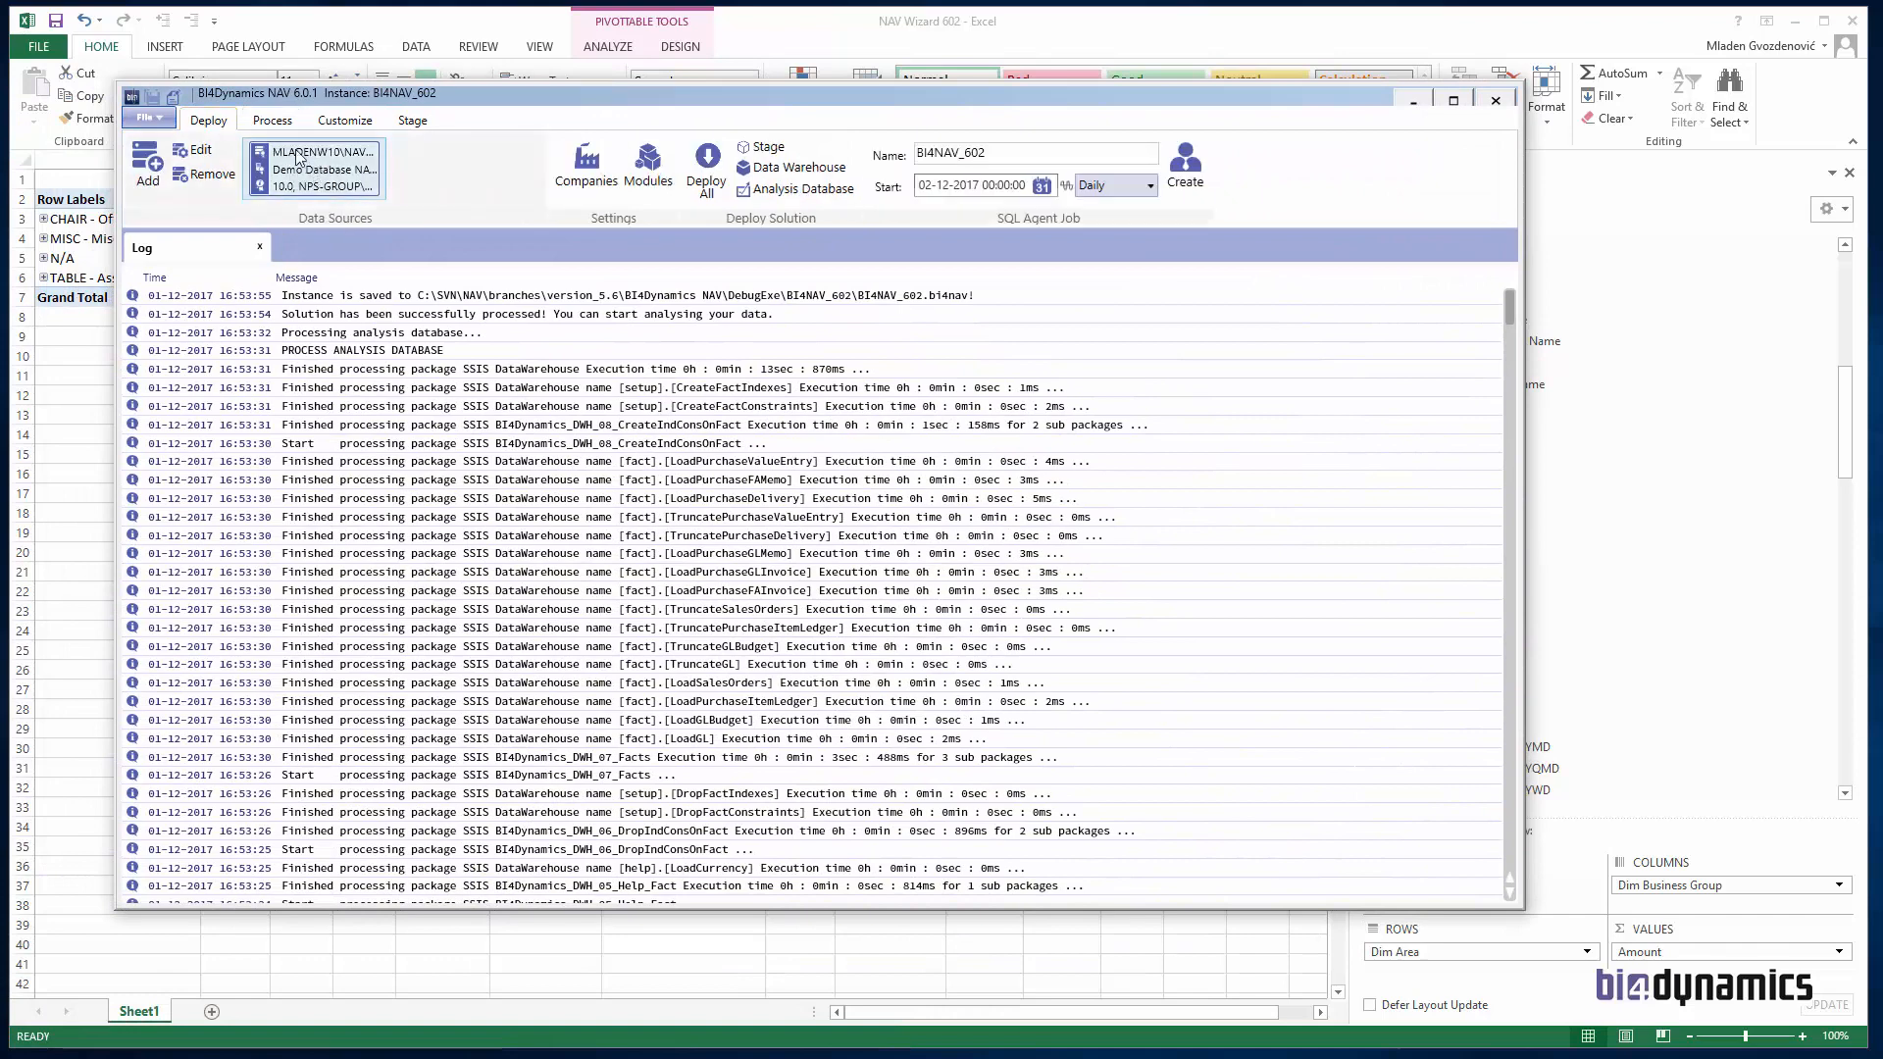
pyautogui.click(586, 162)
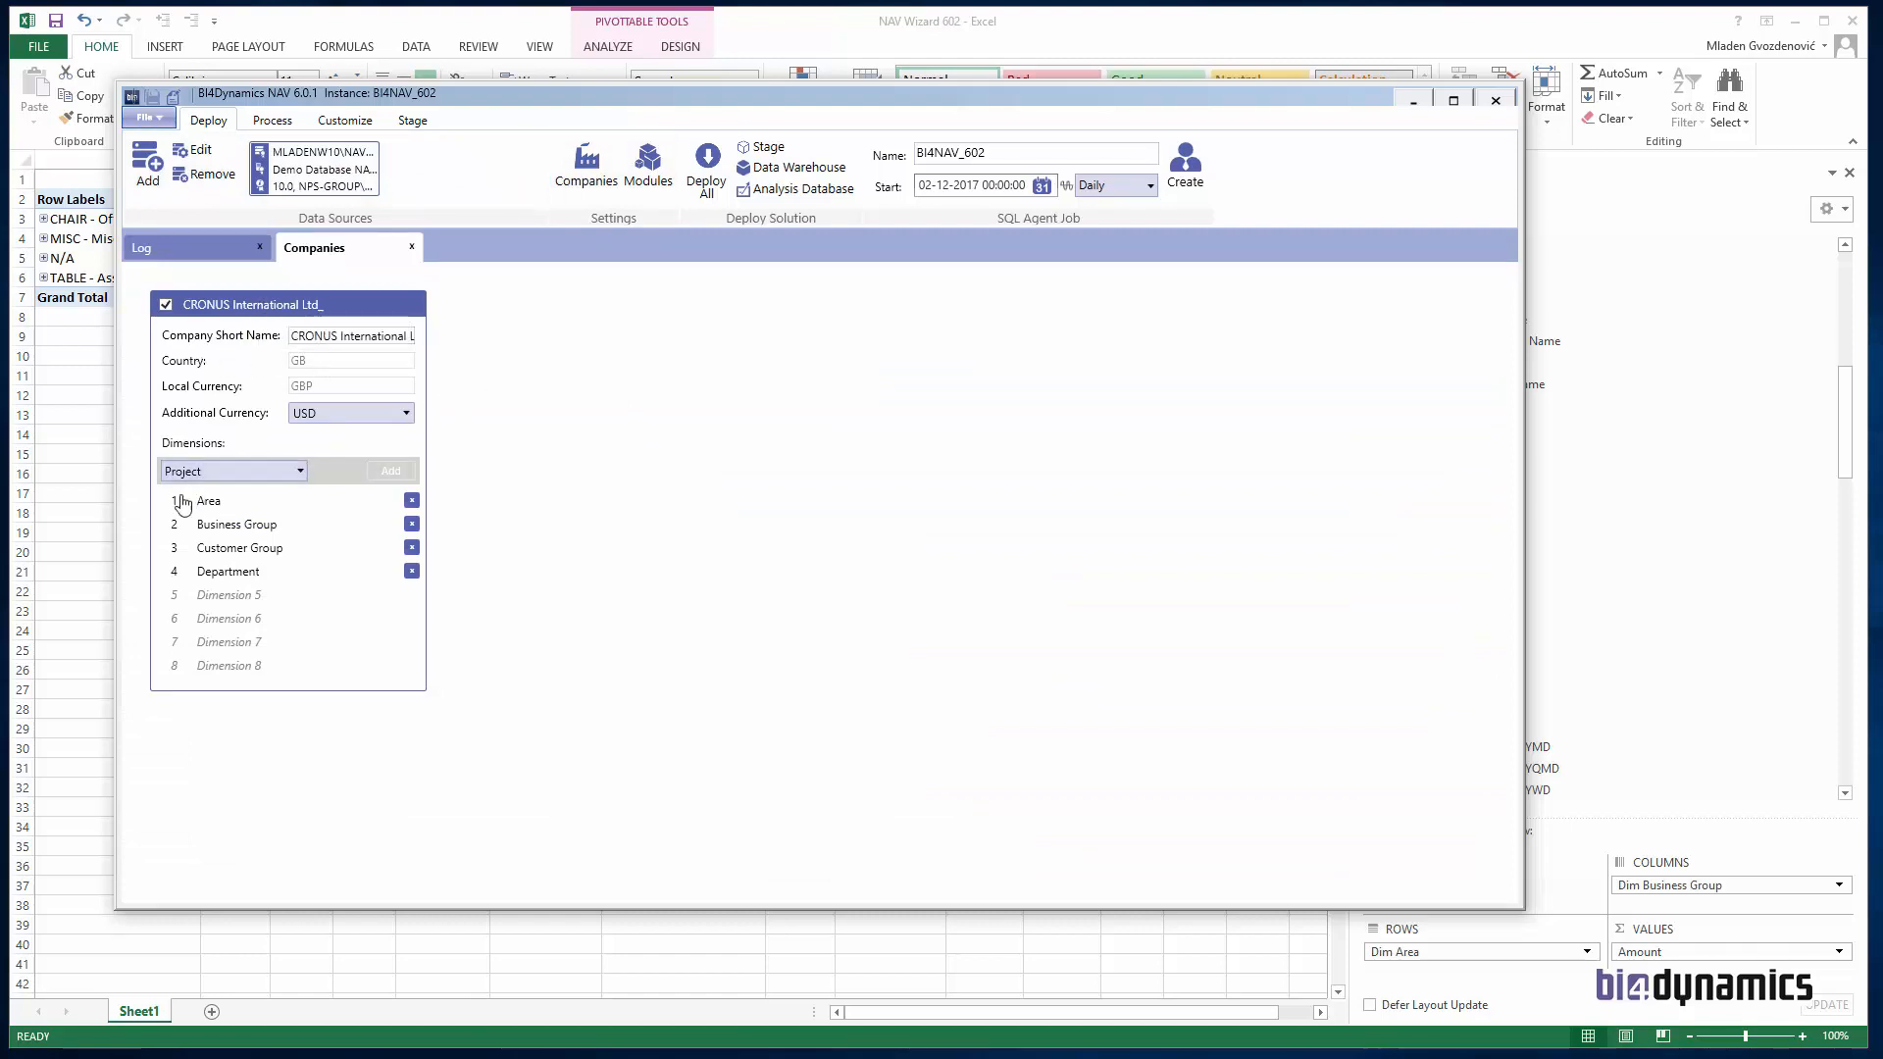
pyautogui.click(301, 471)
pyautogui.click(302, 469)
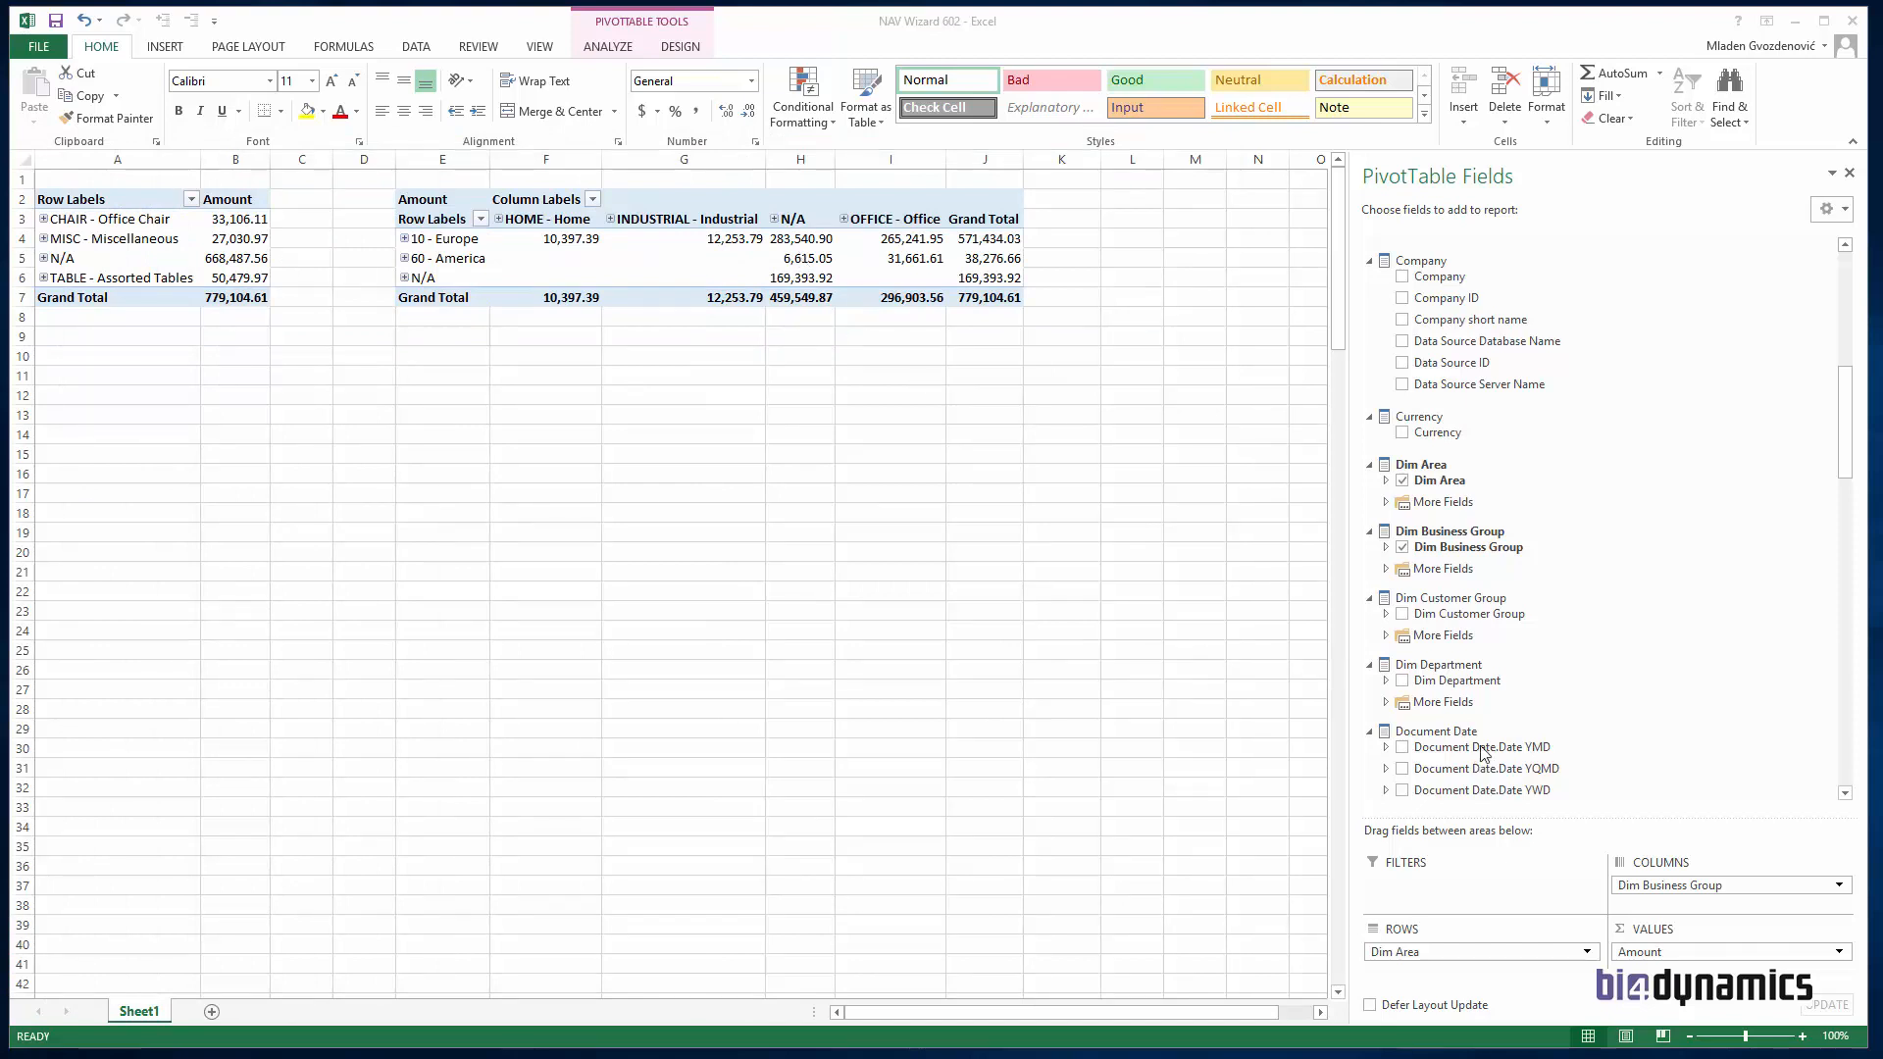
# Step: Back in Excel, clear Dim Business Group from the copied pivot table and try Dim Customer Group as nested rows under Dim Area
pyautogui.click(1405, 560)
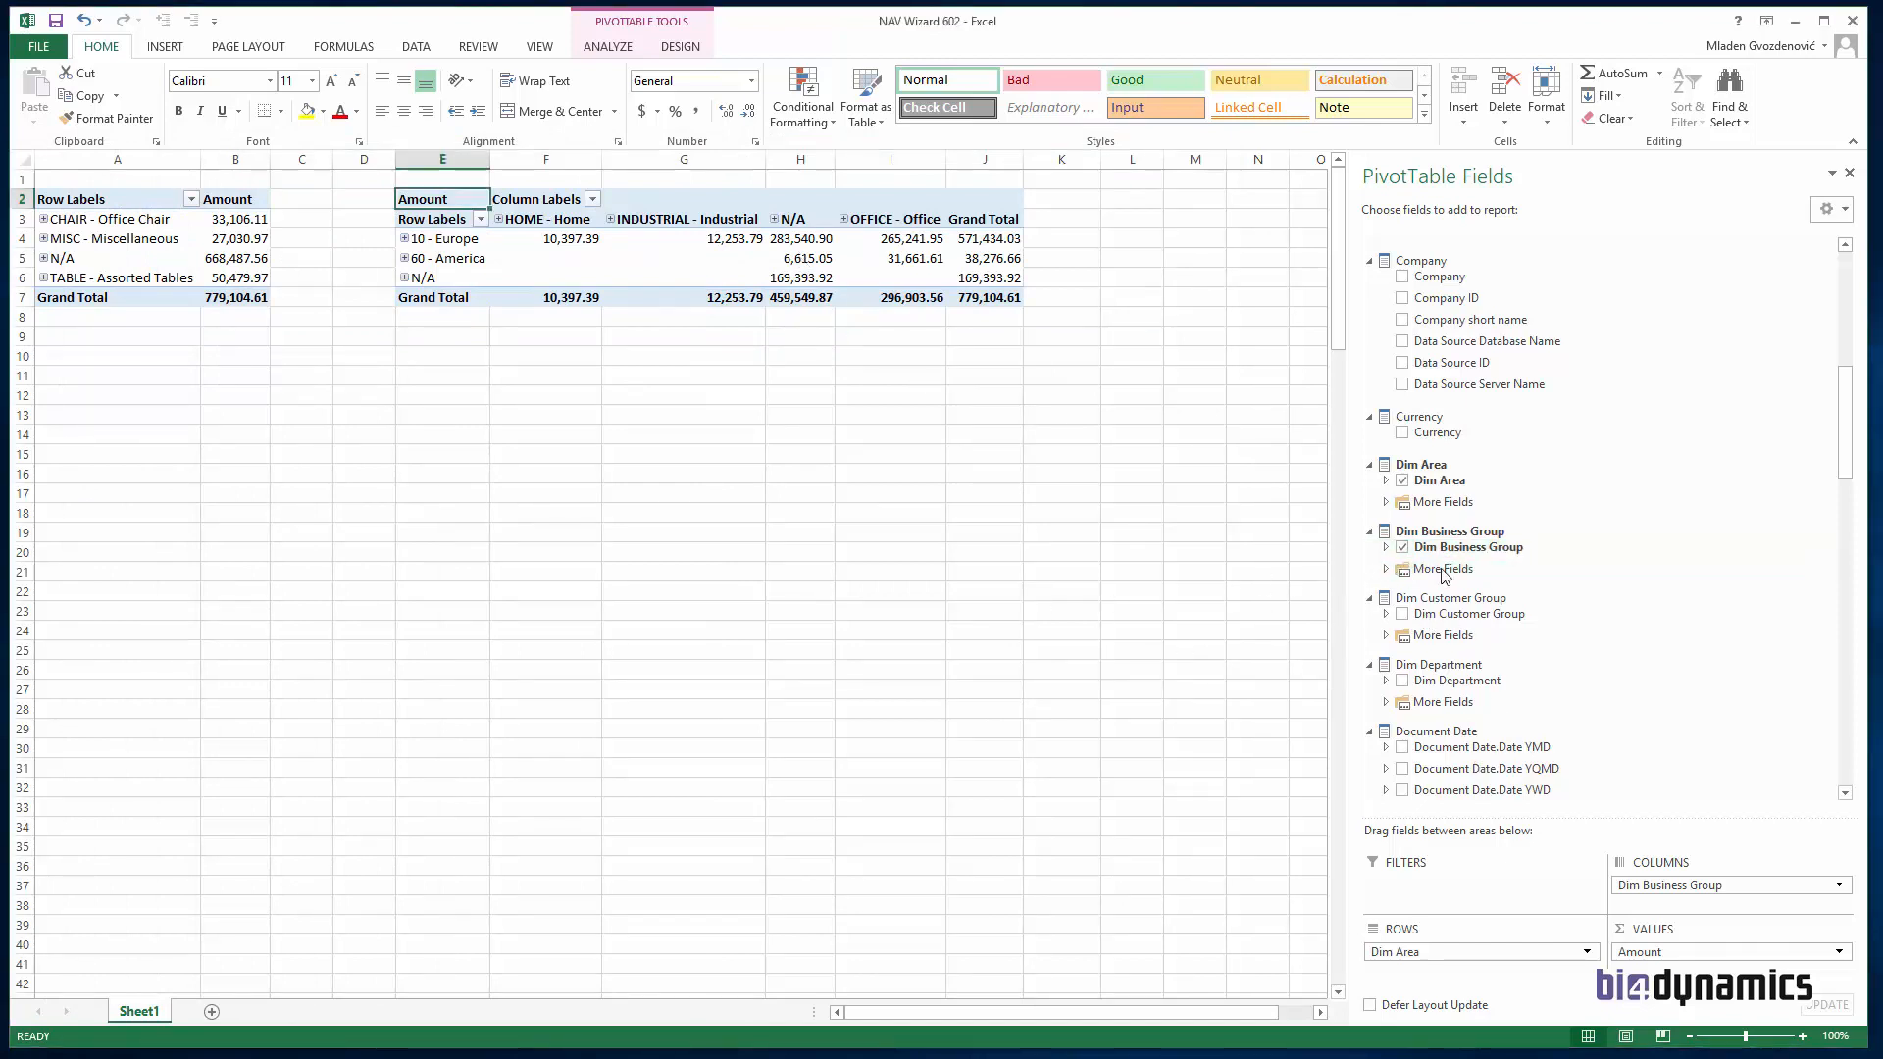
pyautogui.click(1402, 547)
pyautogui.click(1402, 614)
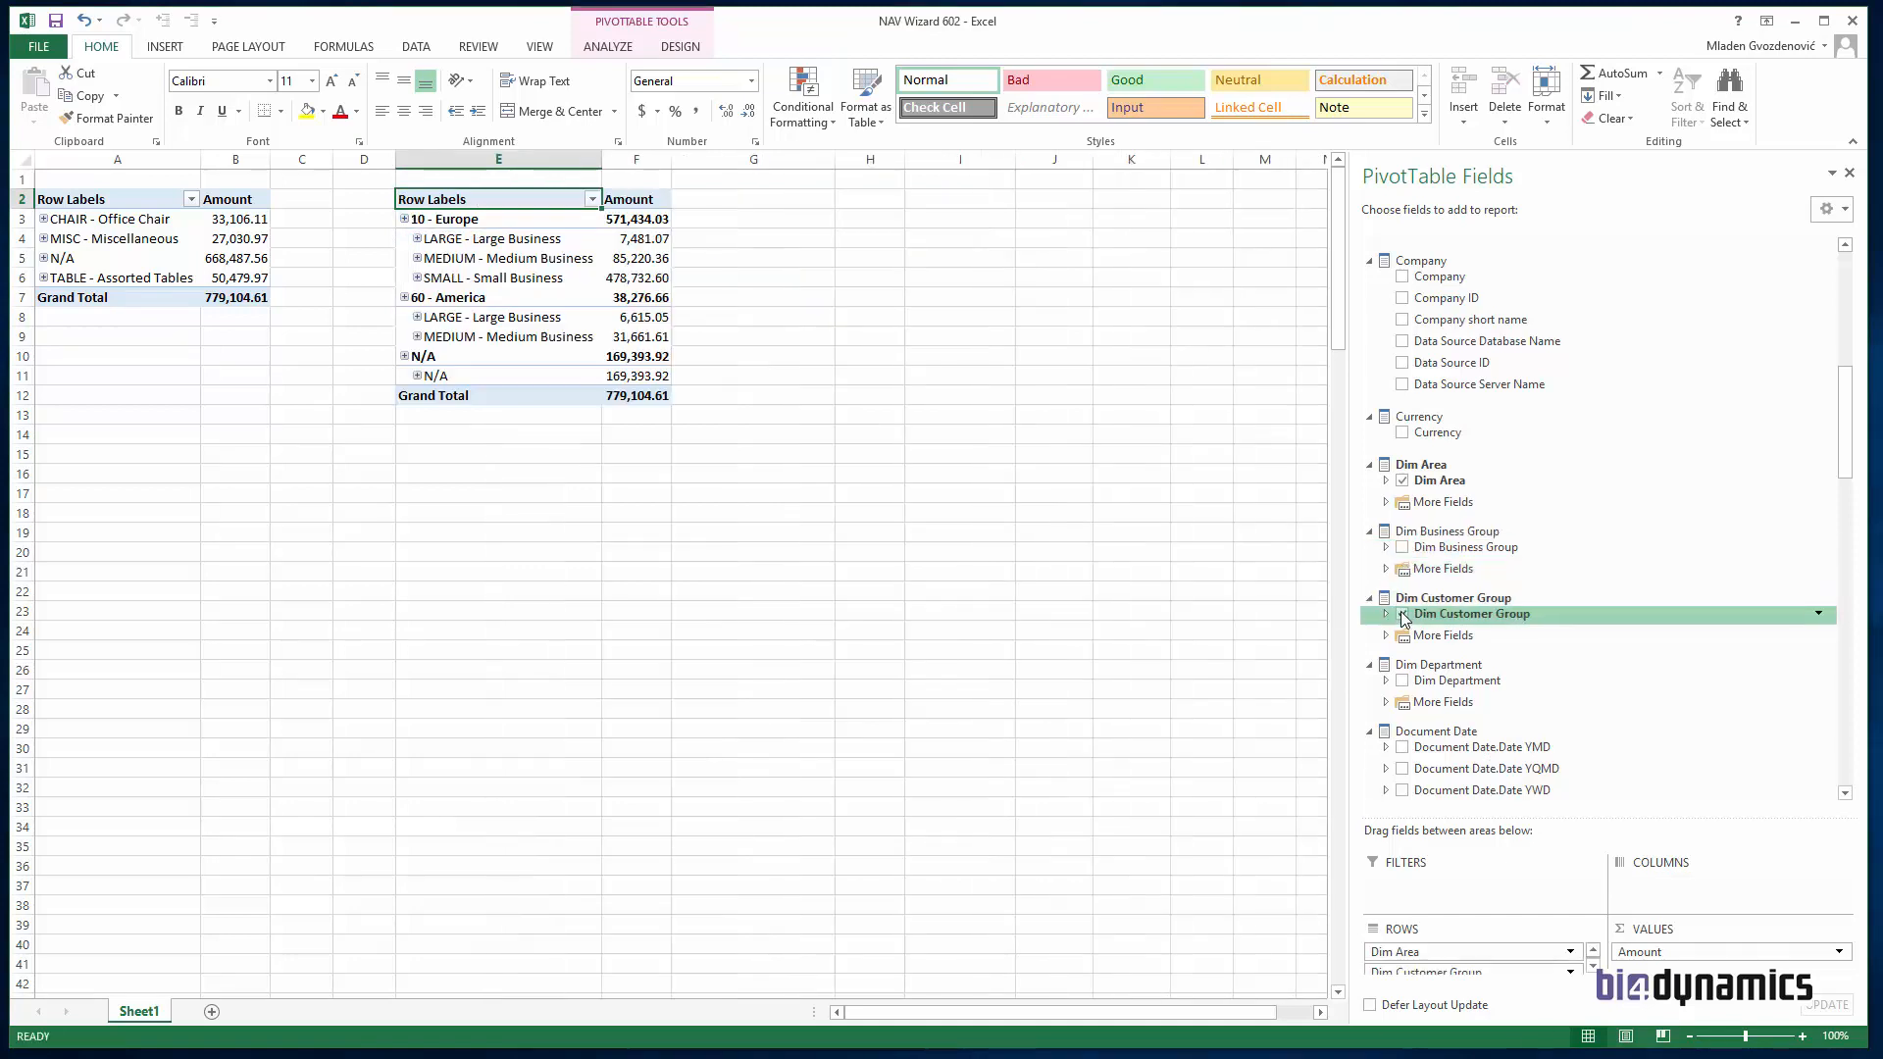
pyautogui.click(1402, 614)
# Step: Add Dim Department to the copied pivot table as columns, with the 10 - Europe area expanded
pyautogui.click(1402, 680)
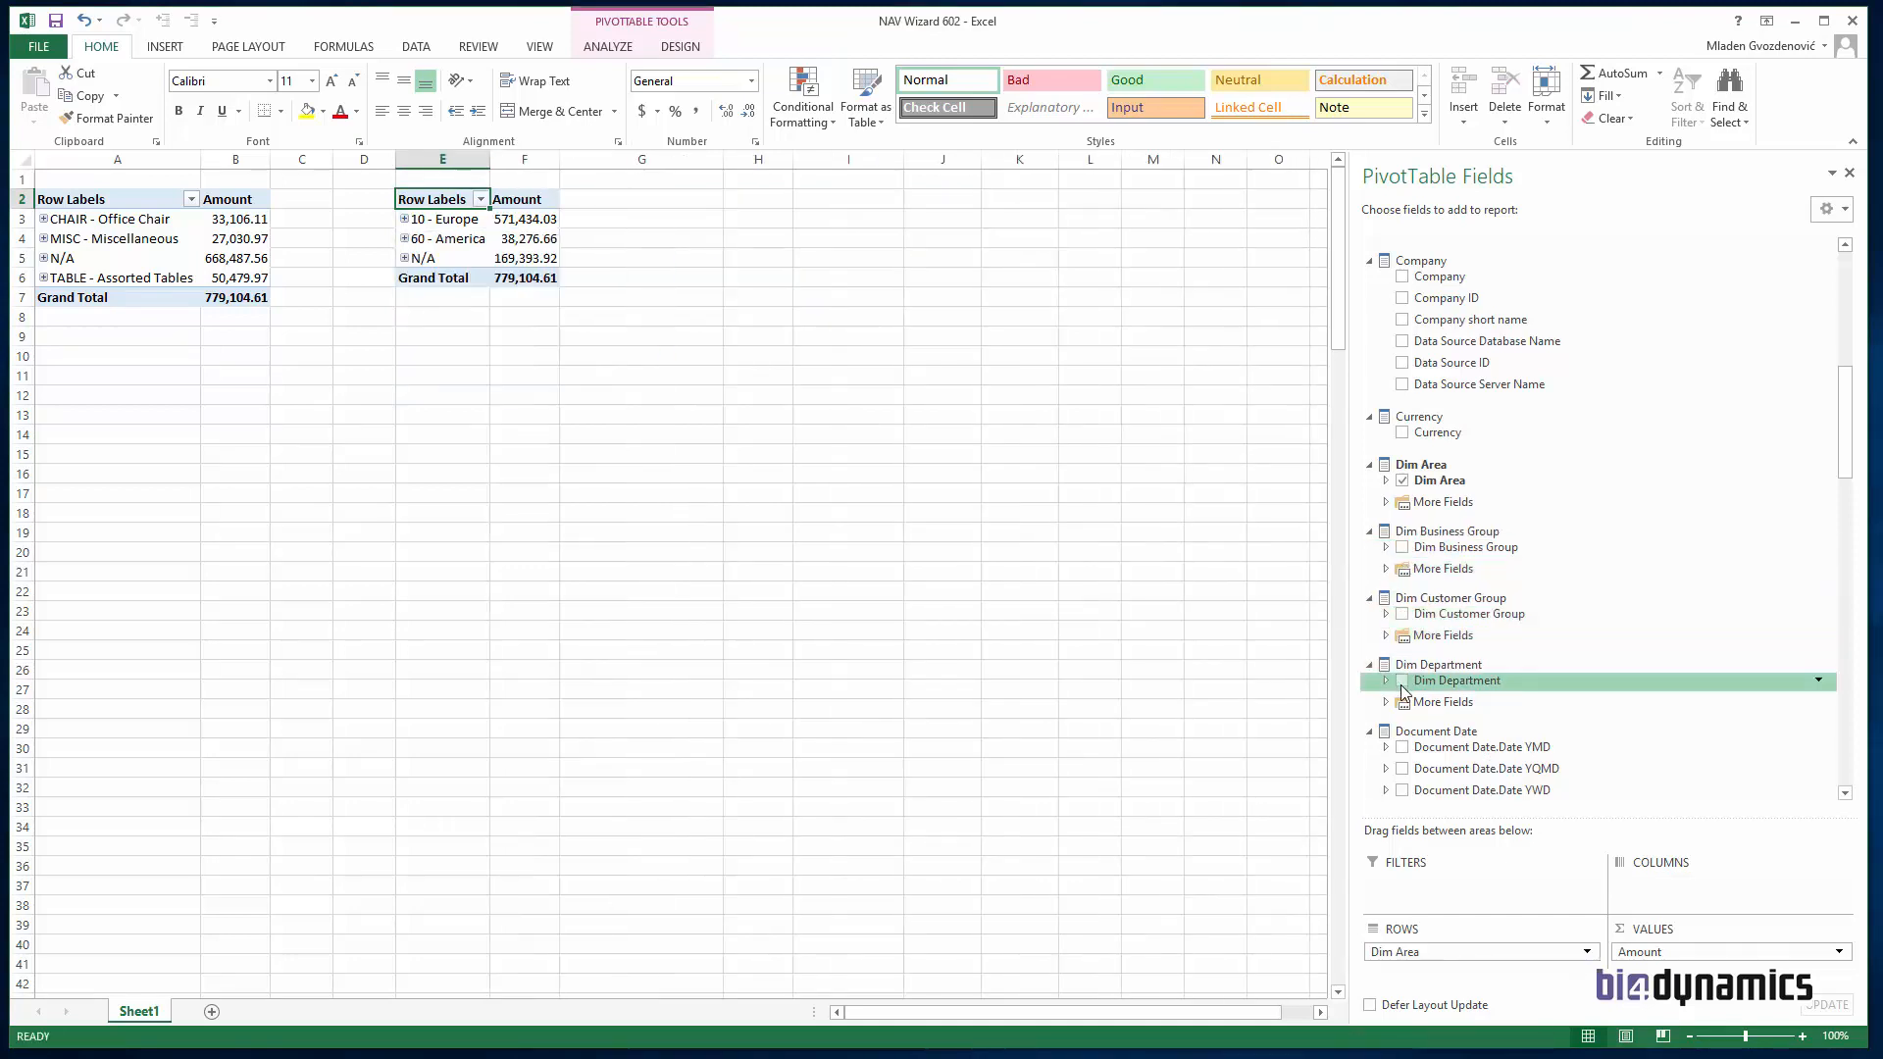
pyautogui.click(404, 218)
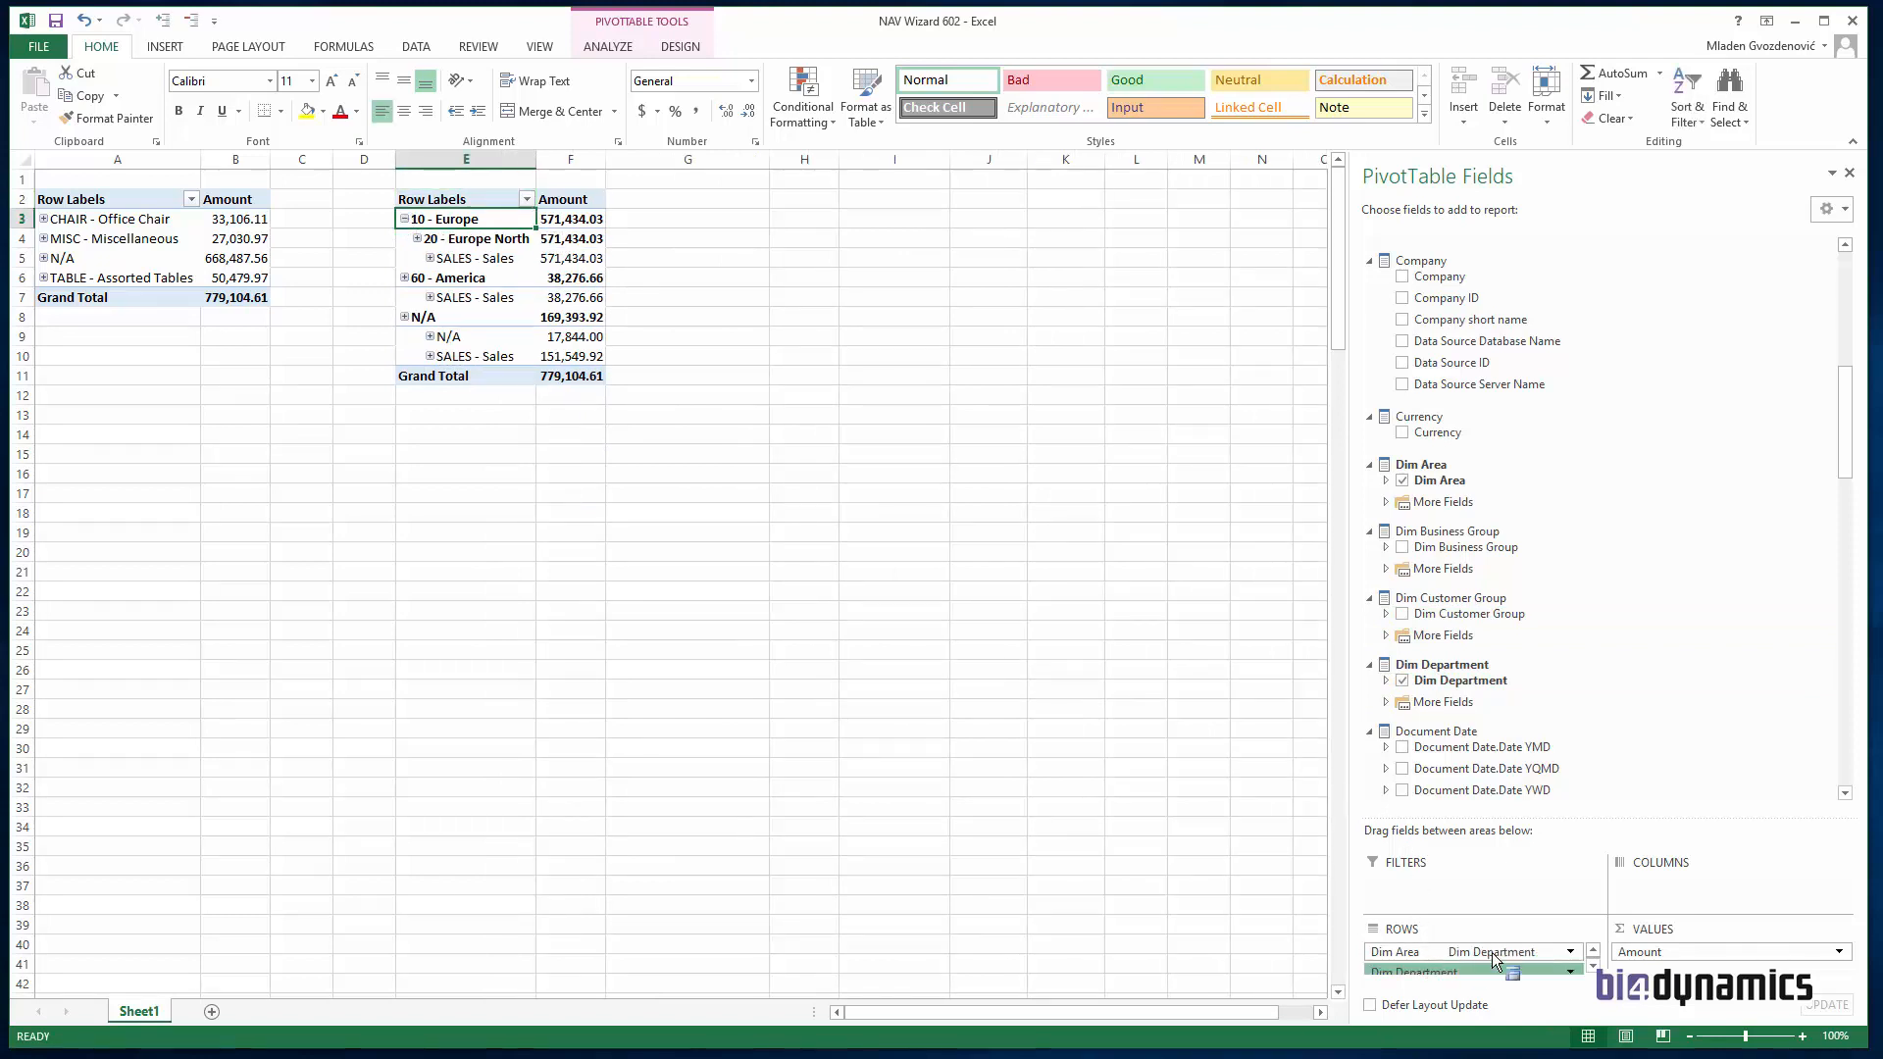
pyautogui.moveTo(1527, 895); pyautogui.dragTo(1527, 888)
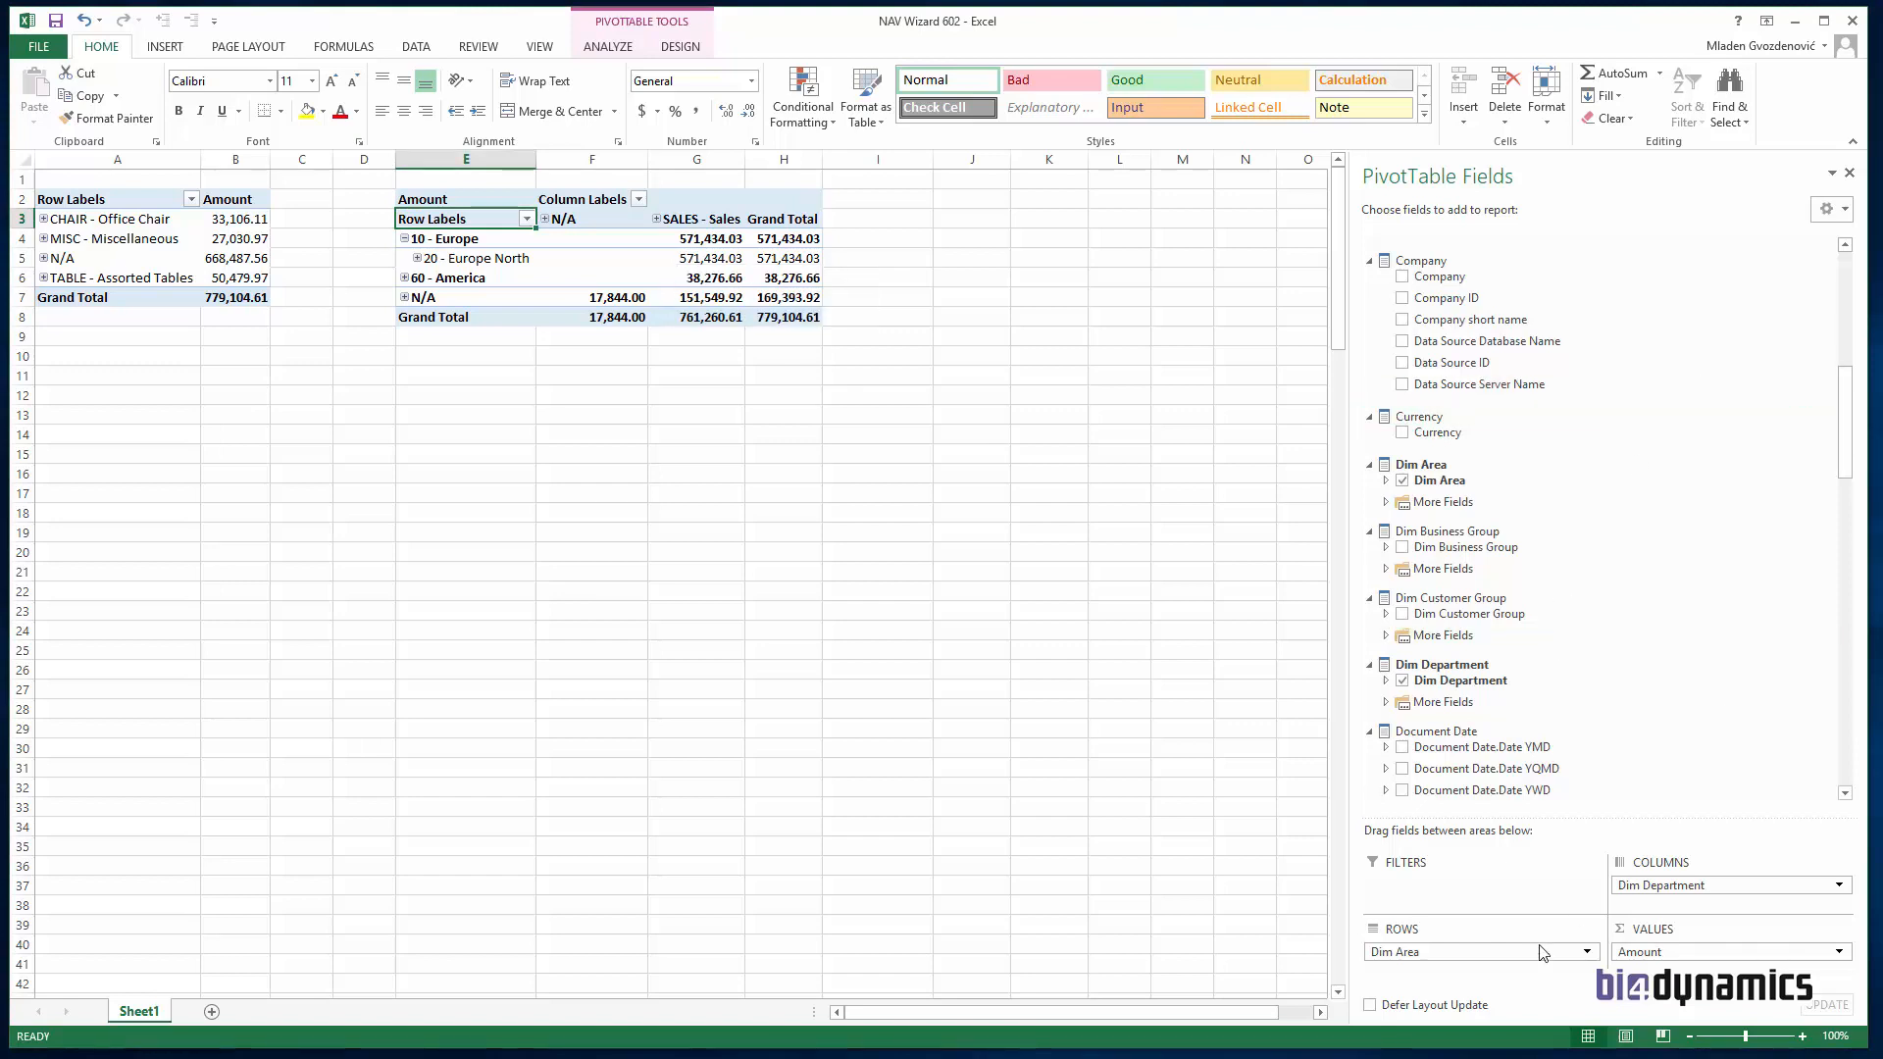
# Step: Replace Dim Area and Dim Department with the Salesperson Code as rows, and try nesting Posting Description beneath it
pyautogui.moveTo(1518, 956); pyautogui.dragTo(944, 747)
pyautogui.moveTo(1782, 887); pyautogui.dragTo(976, 655)
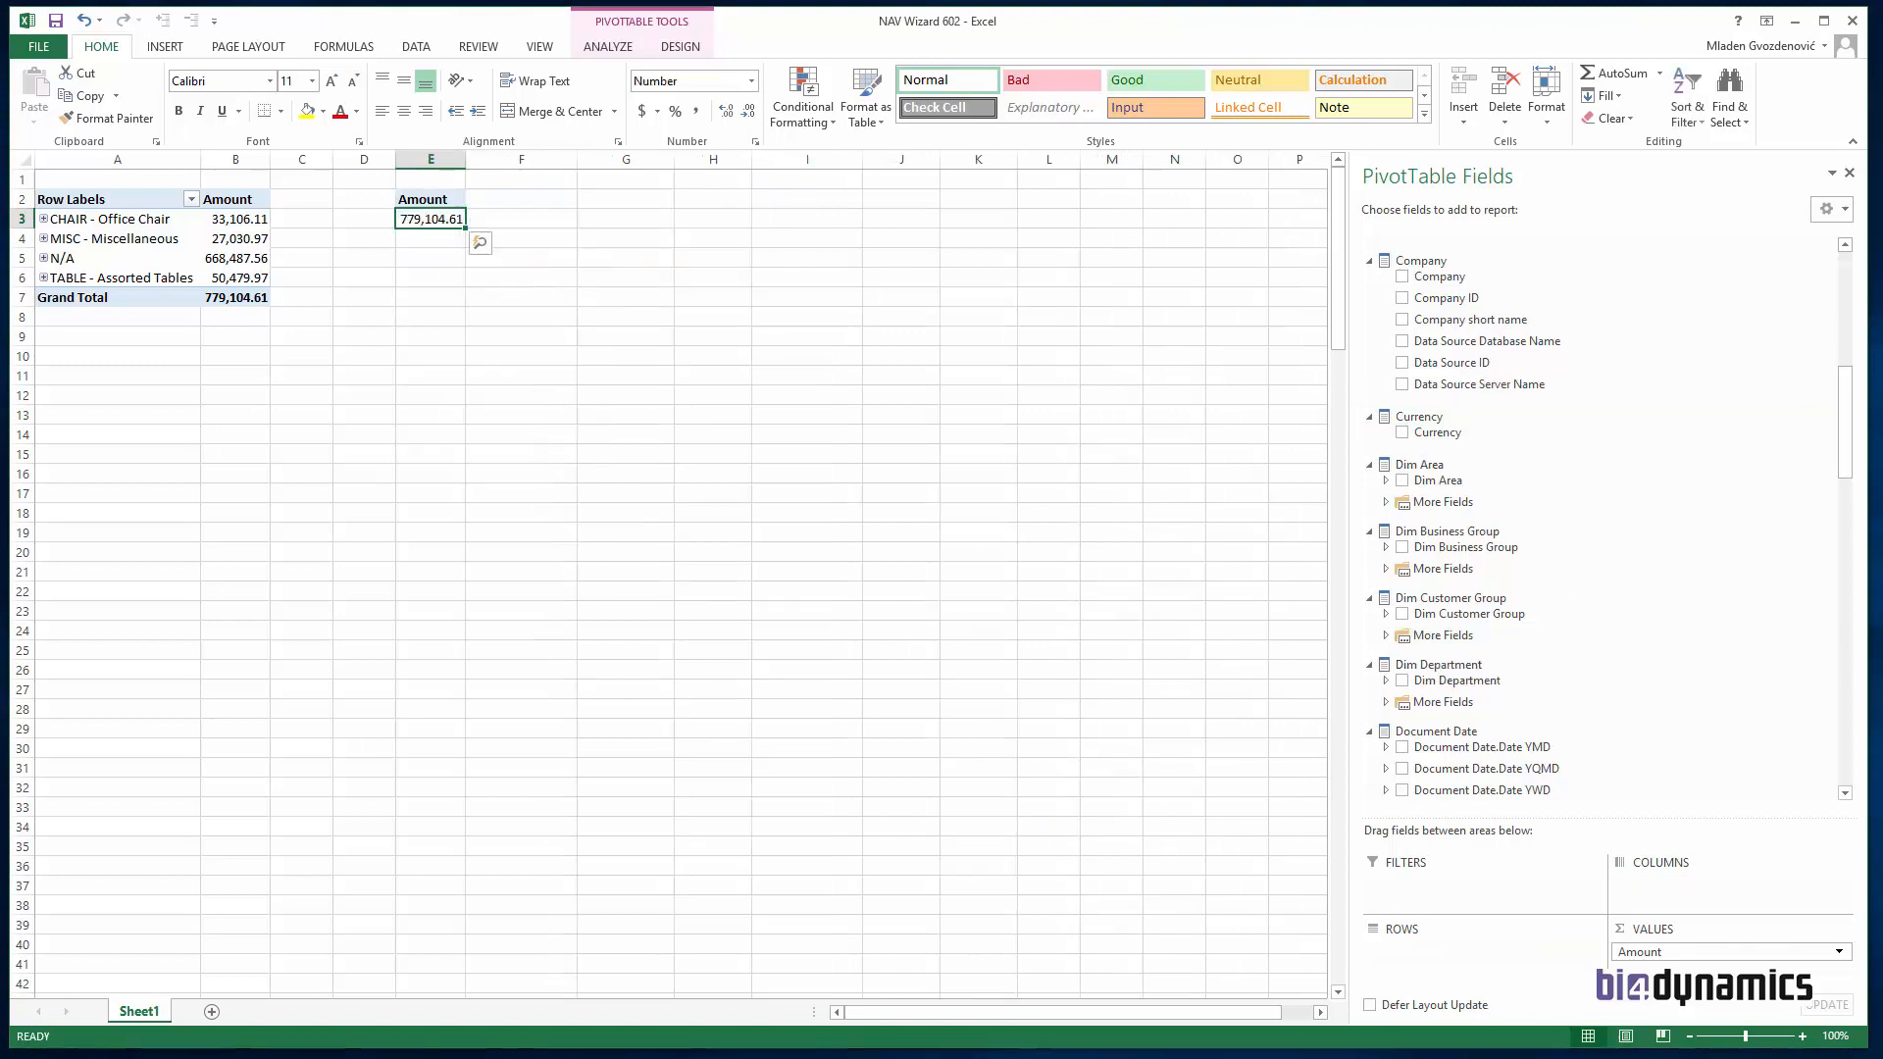
pyautogui.moveTo(1848, 390); pyautogui.dragTo(1858, 562)
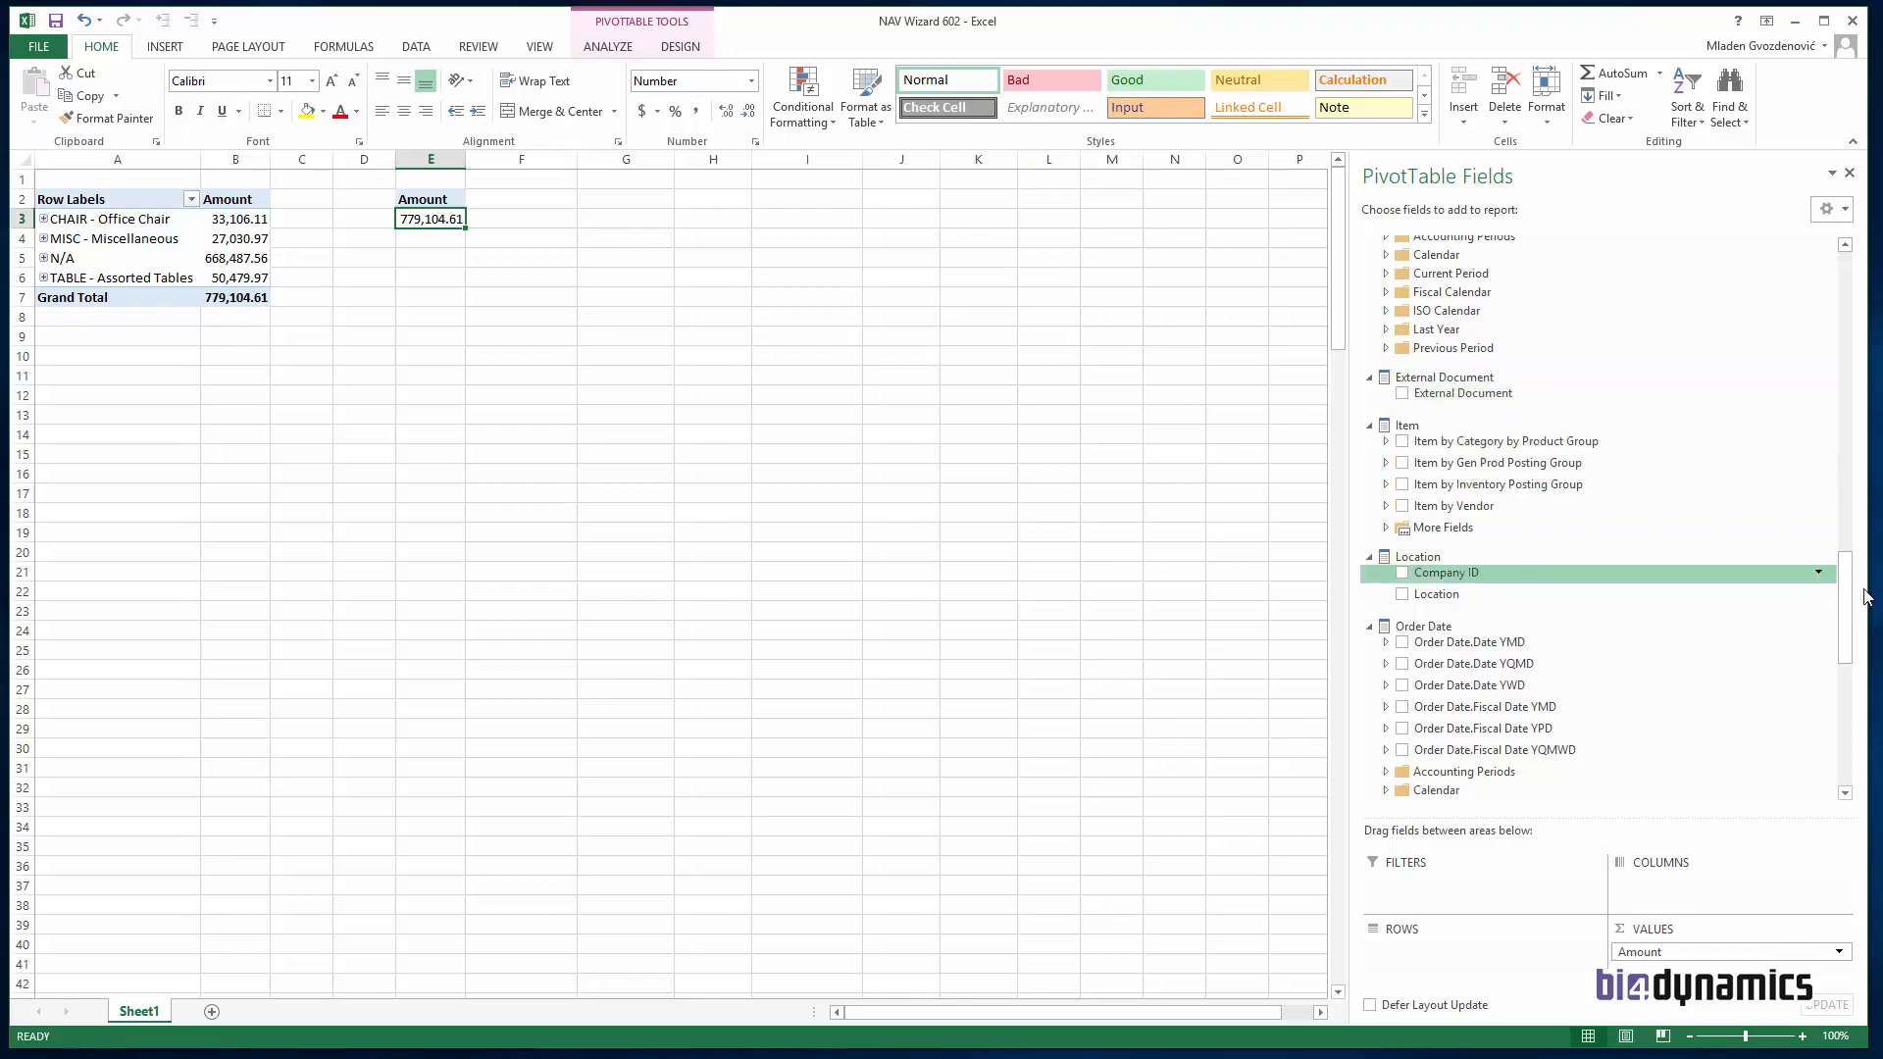
pyautogui.moveTo(1852, 586); pyautogui.dragTo(1848, 684)
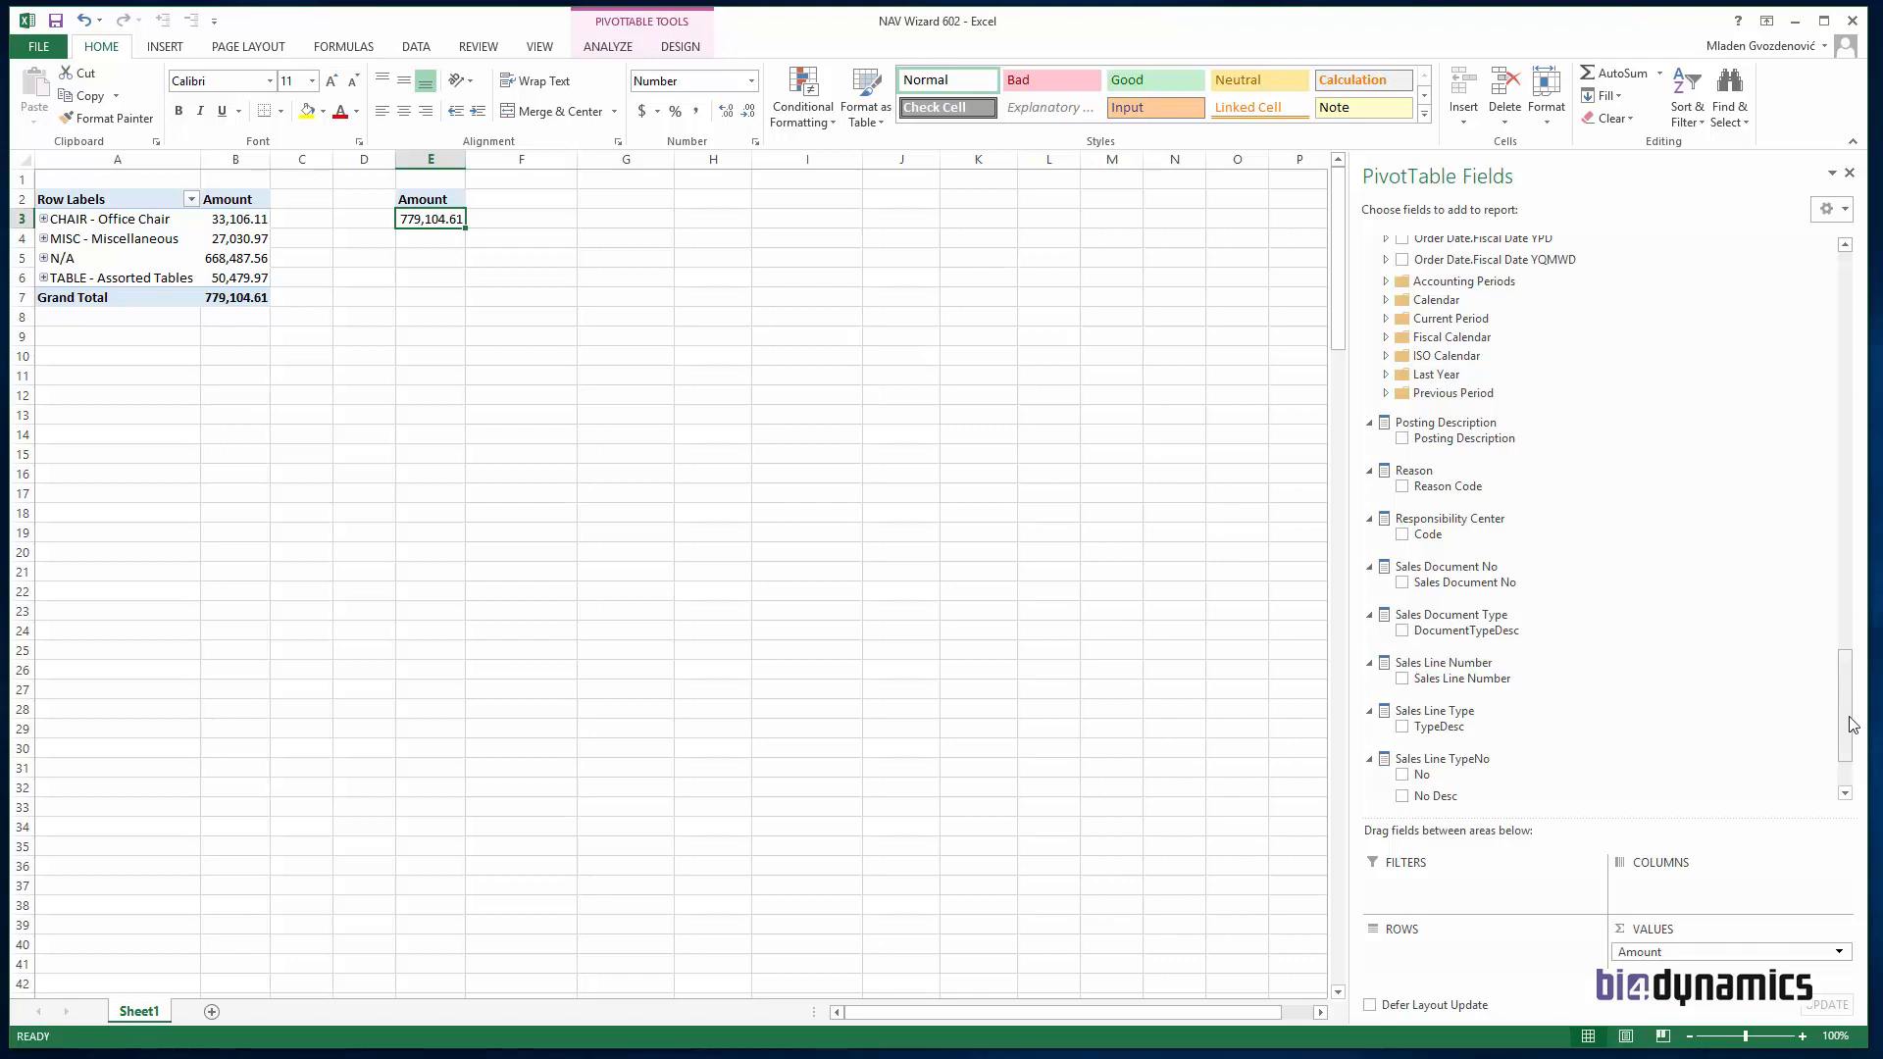
pyautogui.moveTo(1852, 723); pyautogui.dragTo(1850, 749)
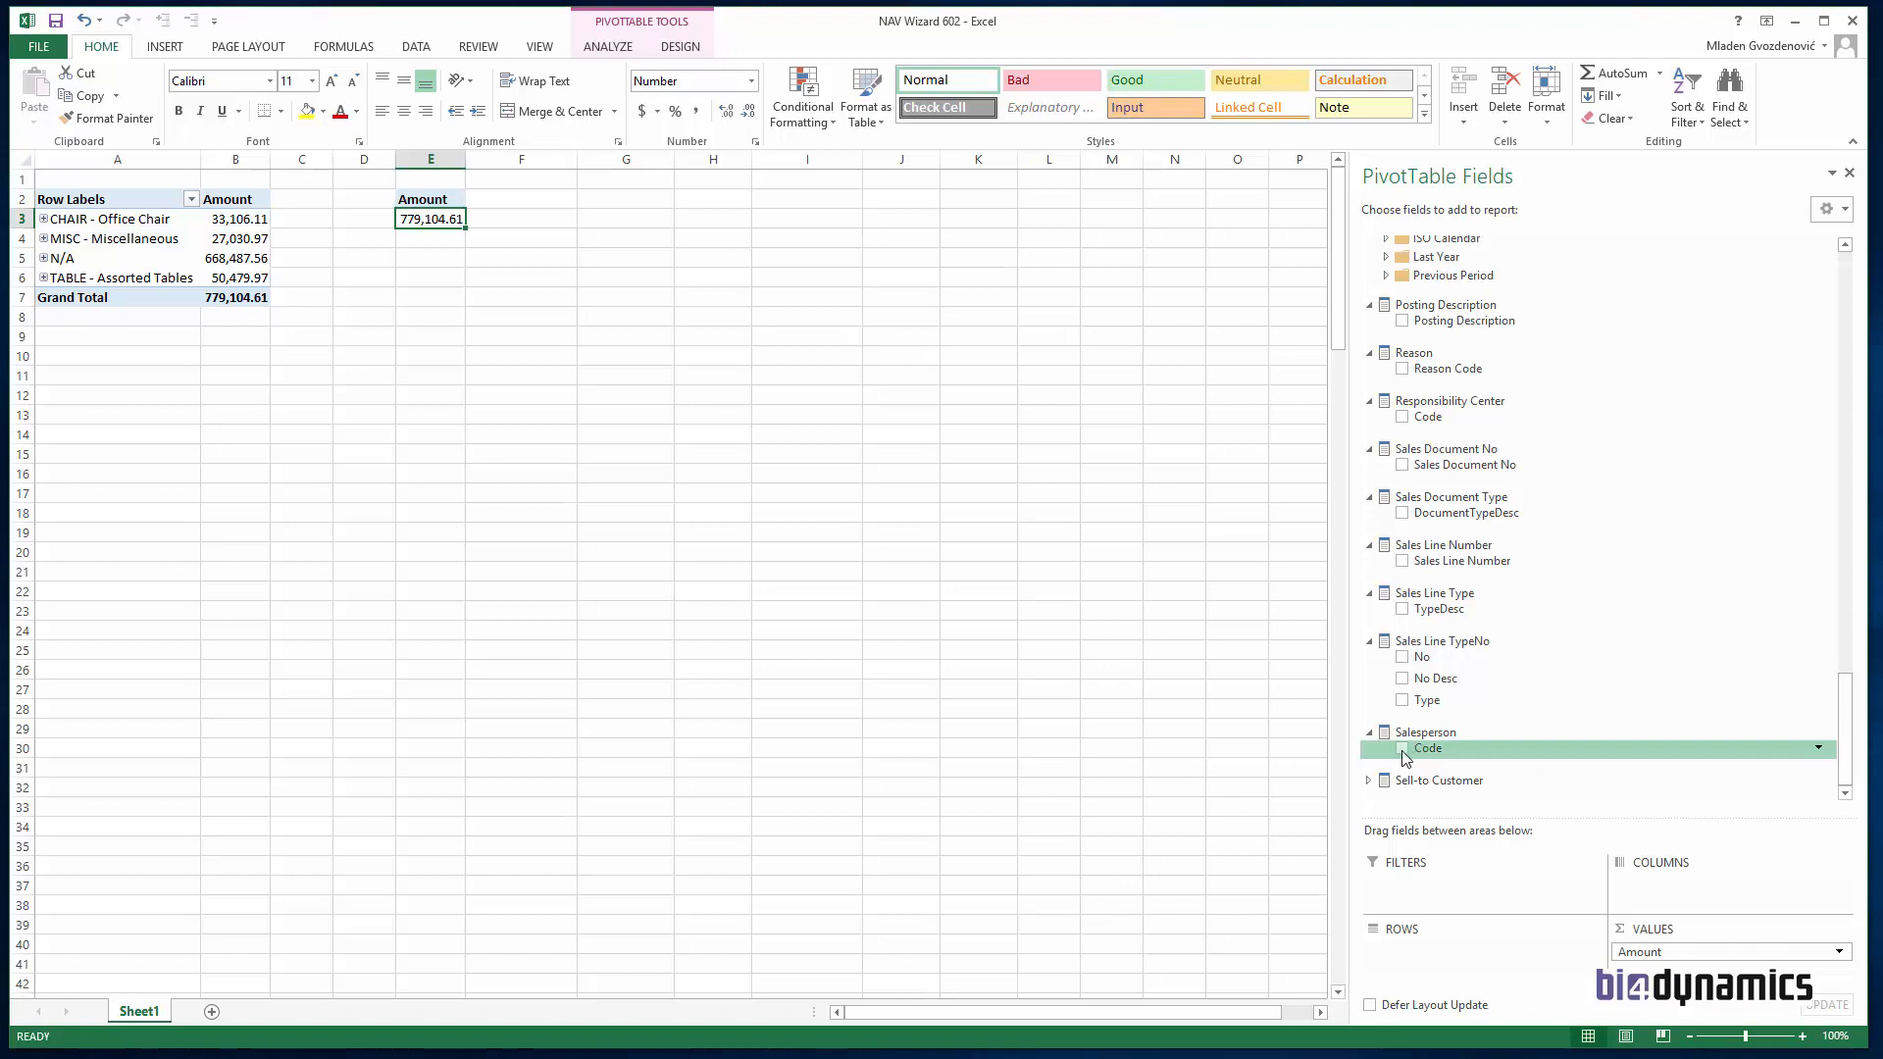
pyautogui.moveTo(1429, 753); pyautogui.dragTo(1440, 959)
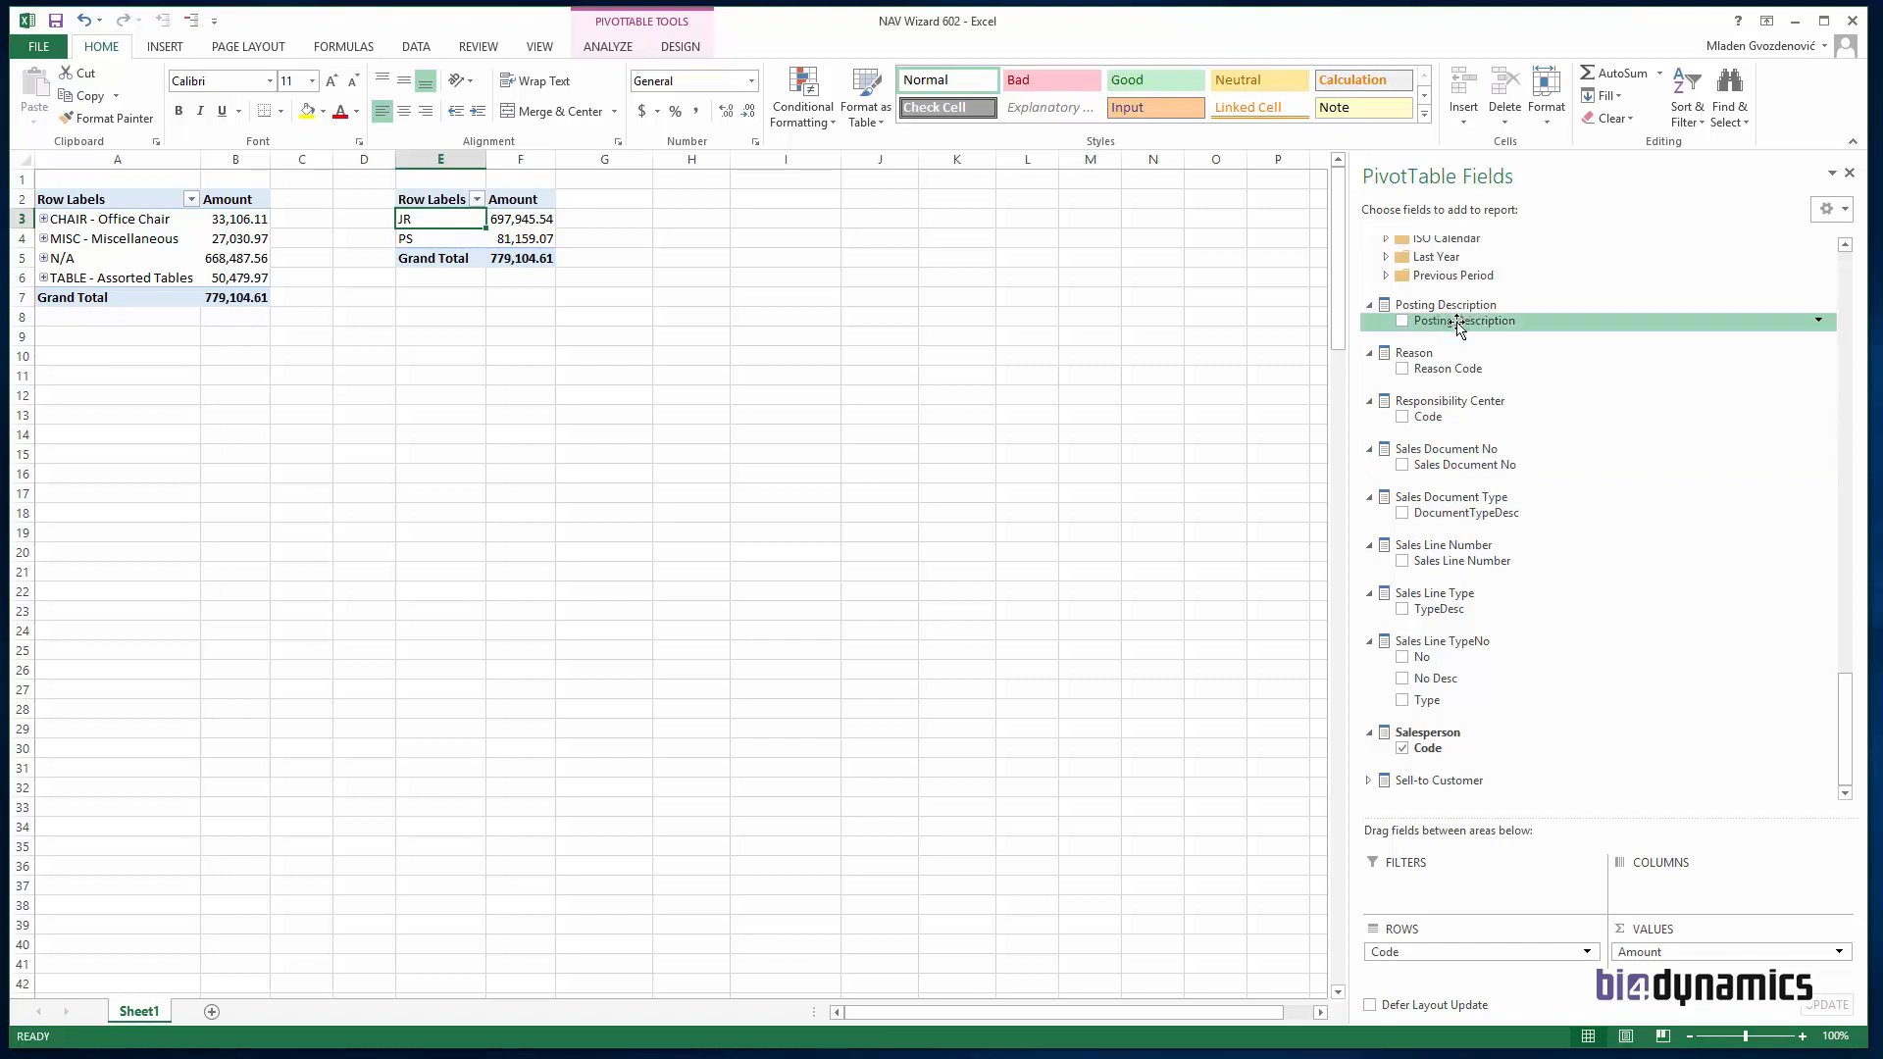
pyautogui.click(1402, 323)
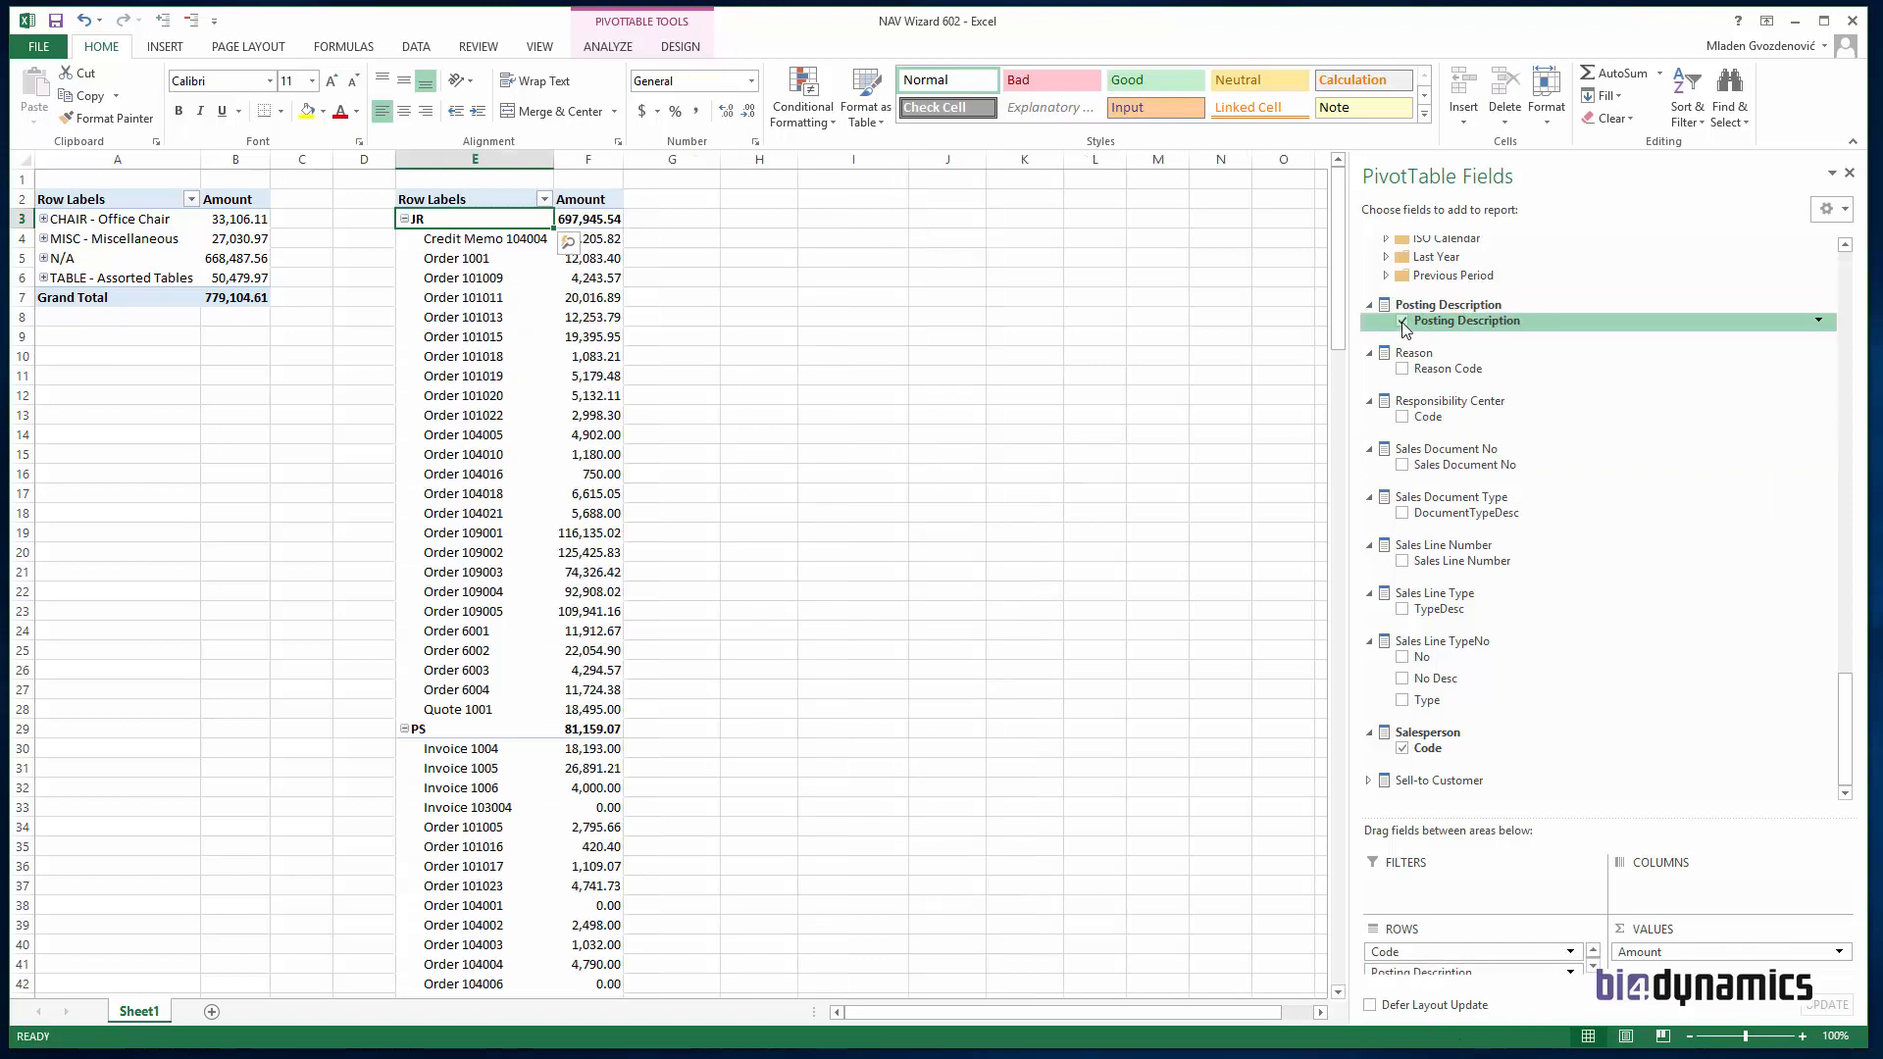
pyautogui.click(1401, 324)
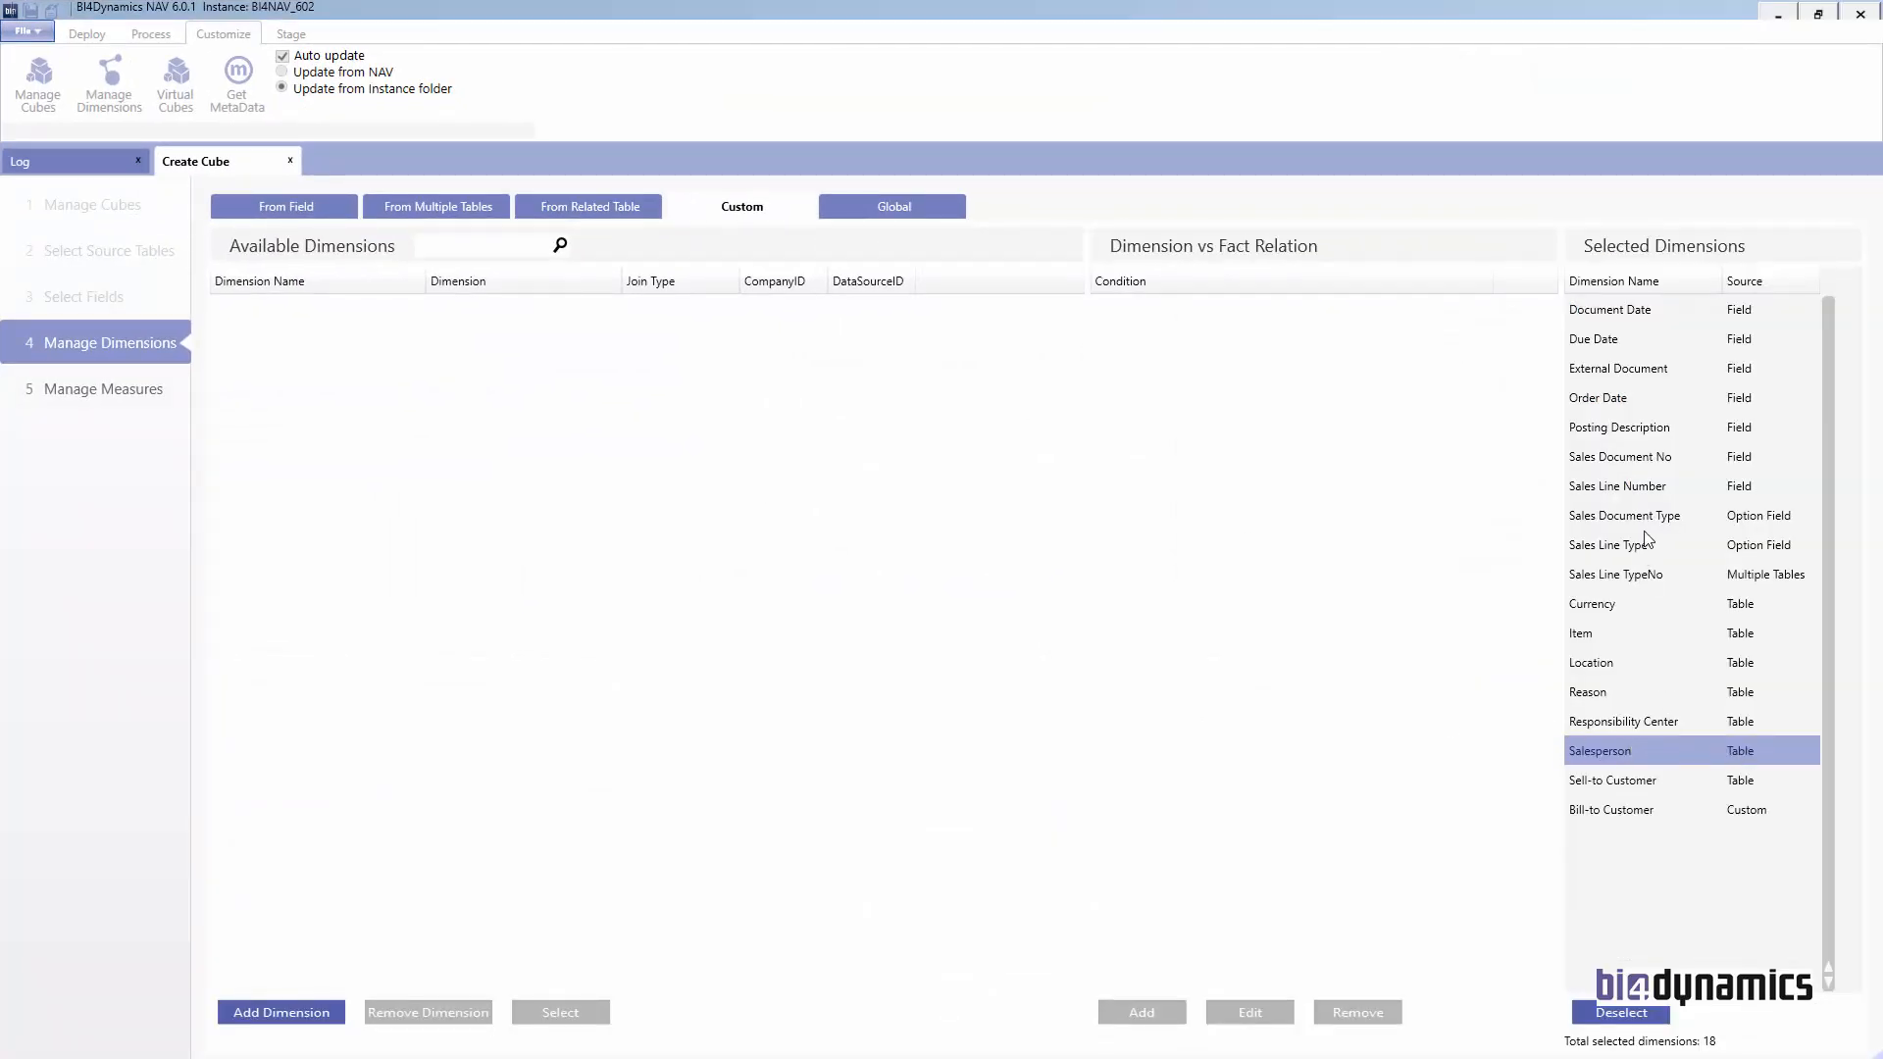
# Step: Switch to BI4Dynamics NAV, locate Posting Description among the selected dimensions, and replace the cube wizard with dimension management
pyautogui.click(1640, 431)
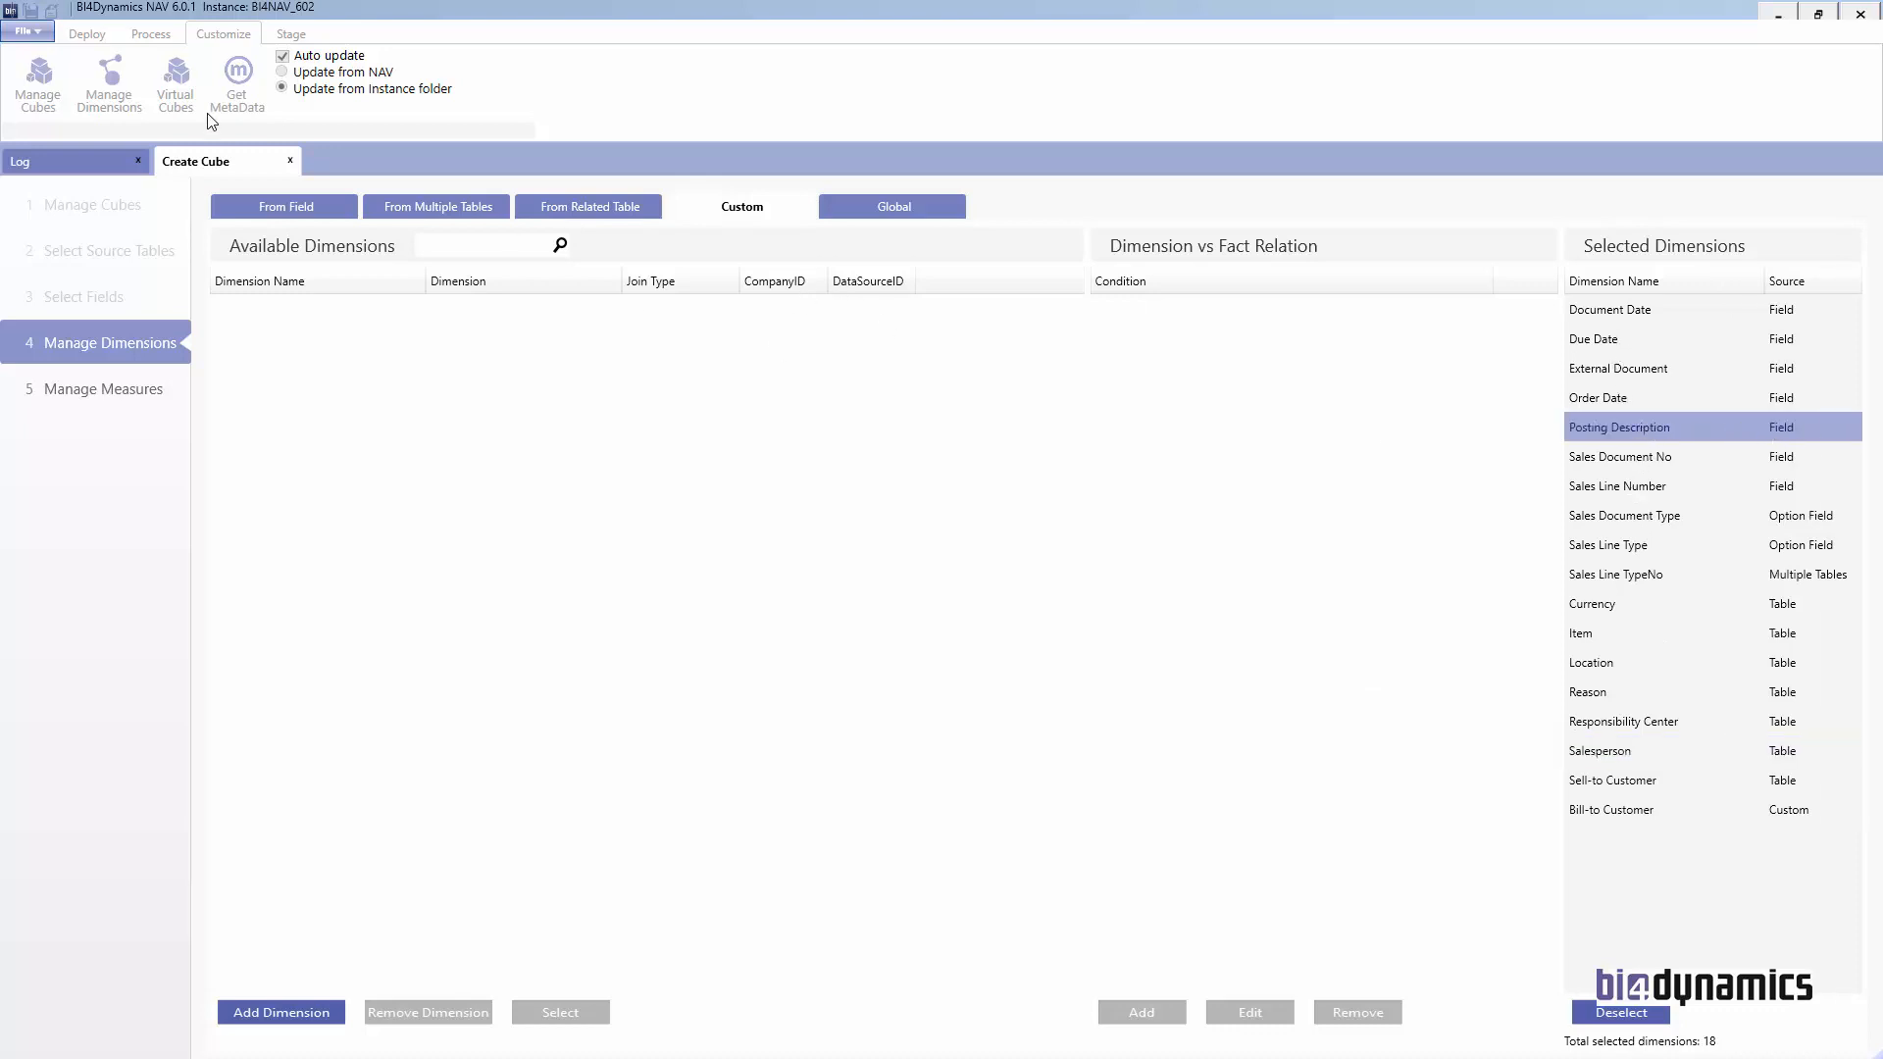
pyautogui.click(290, 160)
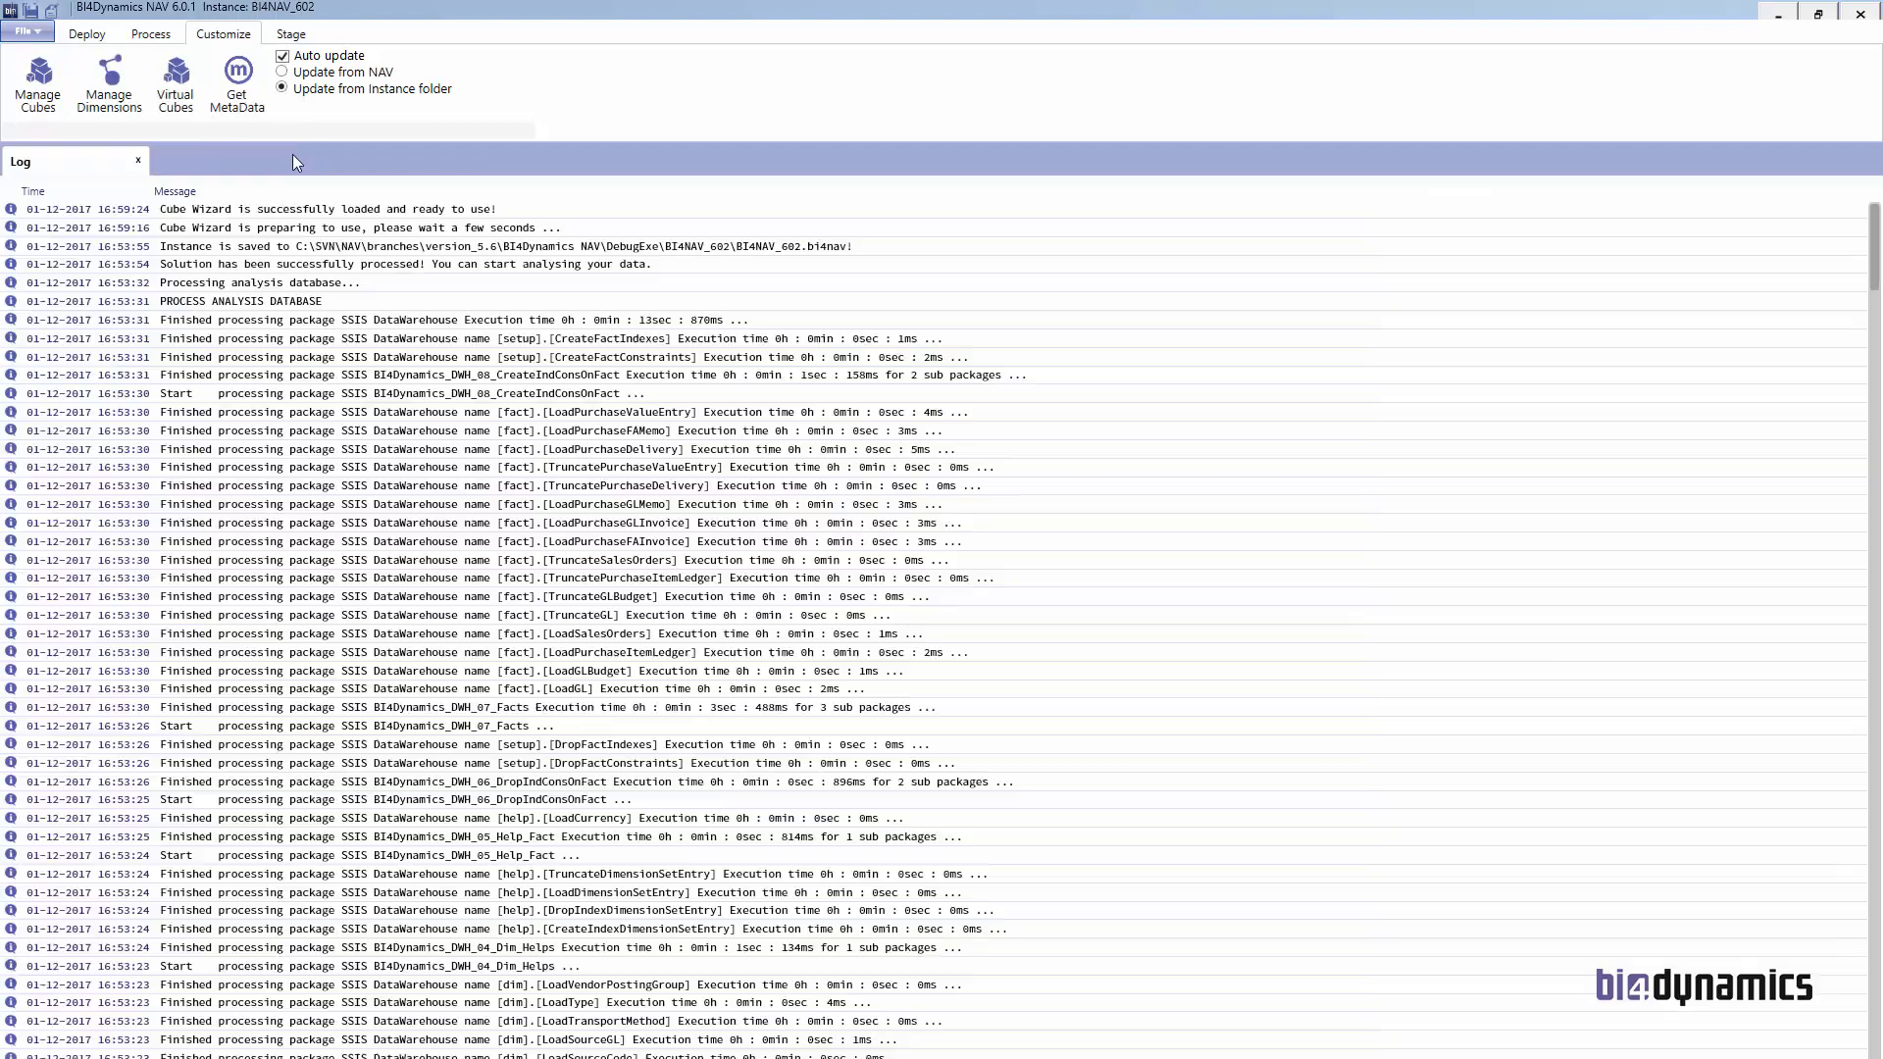
pyautogui.click(109, 83)
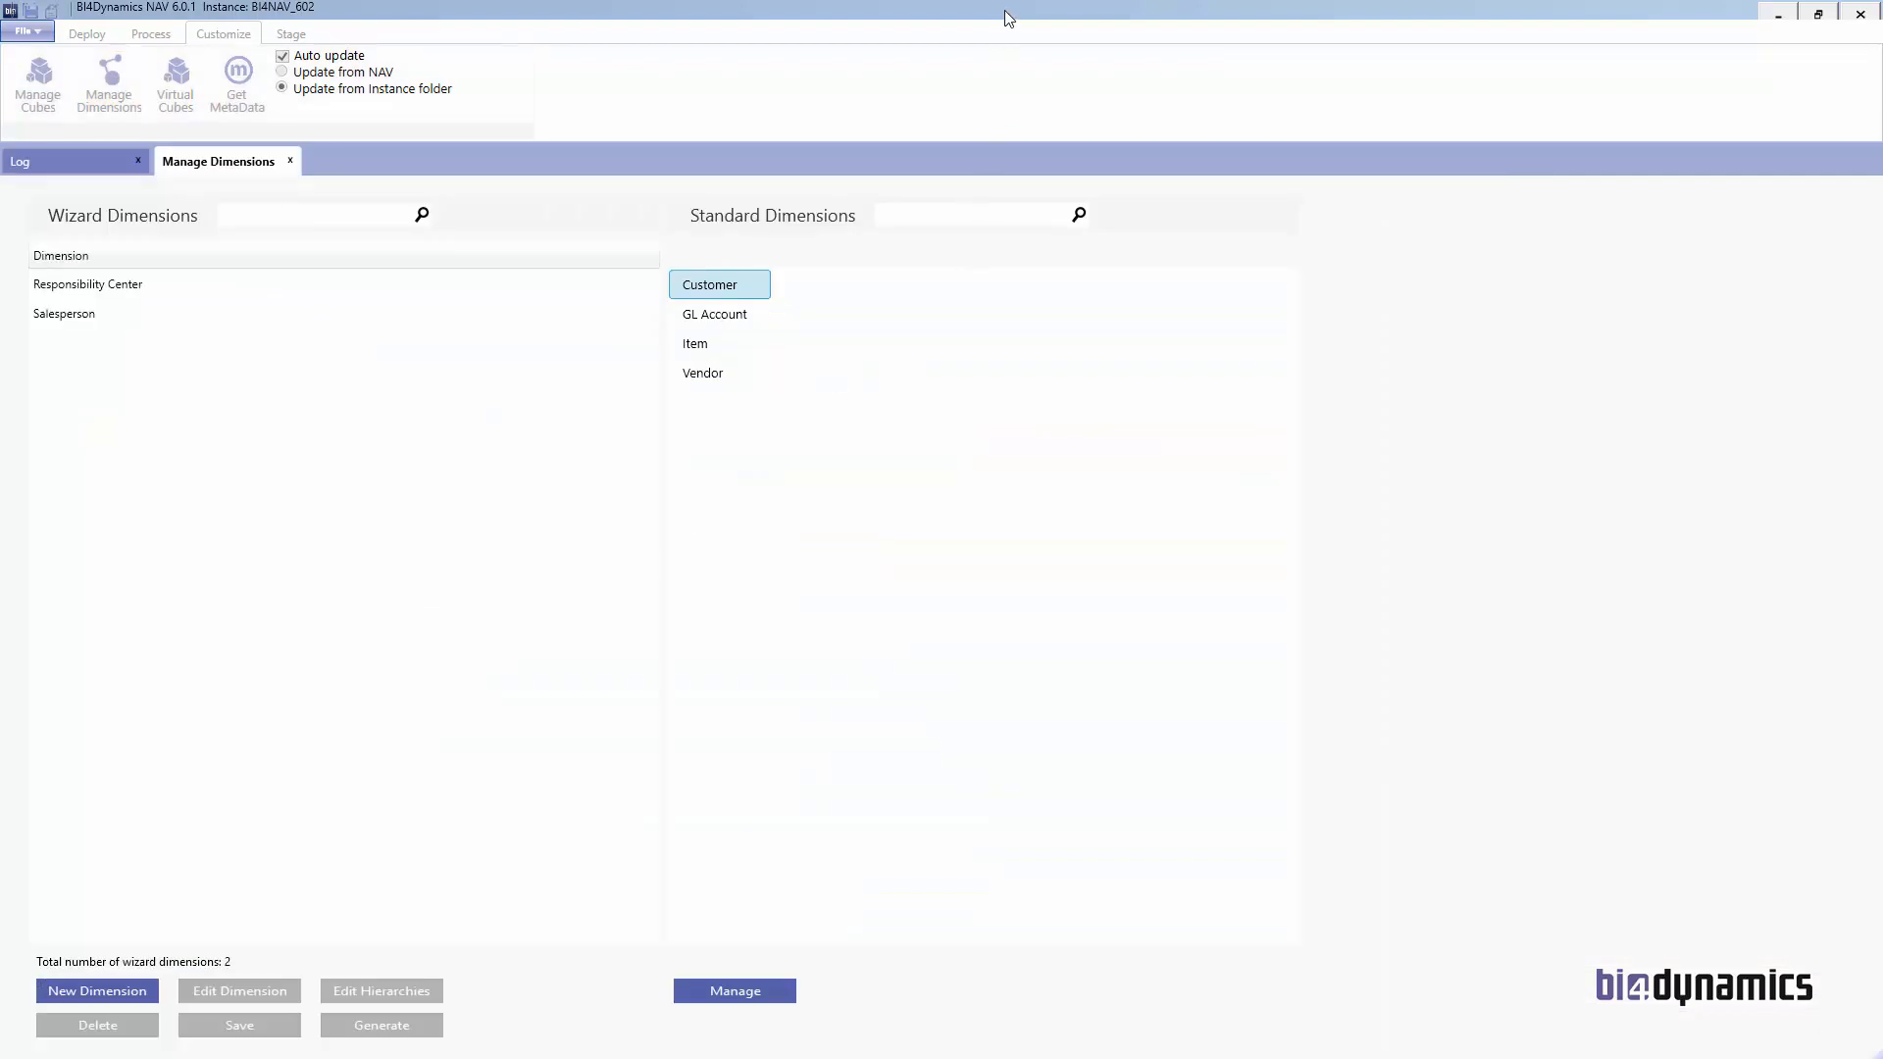
# Step: Restore the BI4Dynamics NAV window from full screen, enlarge it over Excel, and select the Responsibility Center wizard dimension
pyautogui.moveTo(1004, 9); pyautogui.dragTo(725, 26)
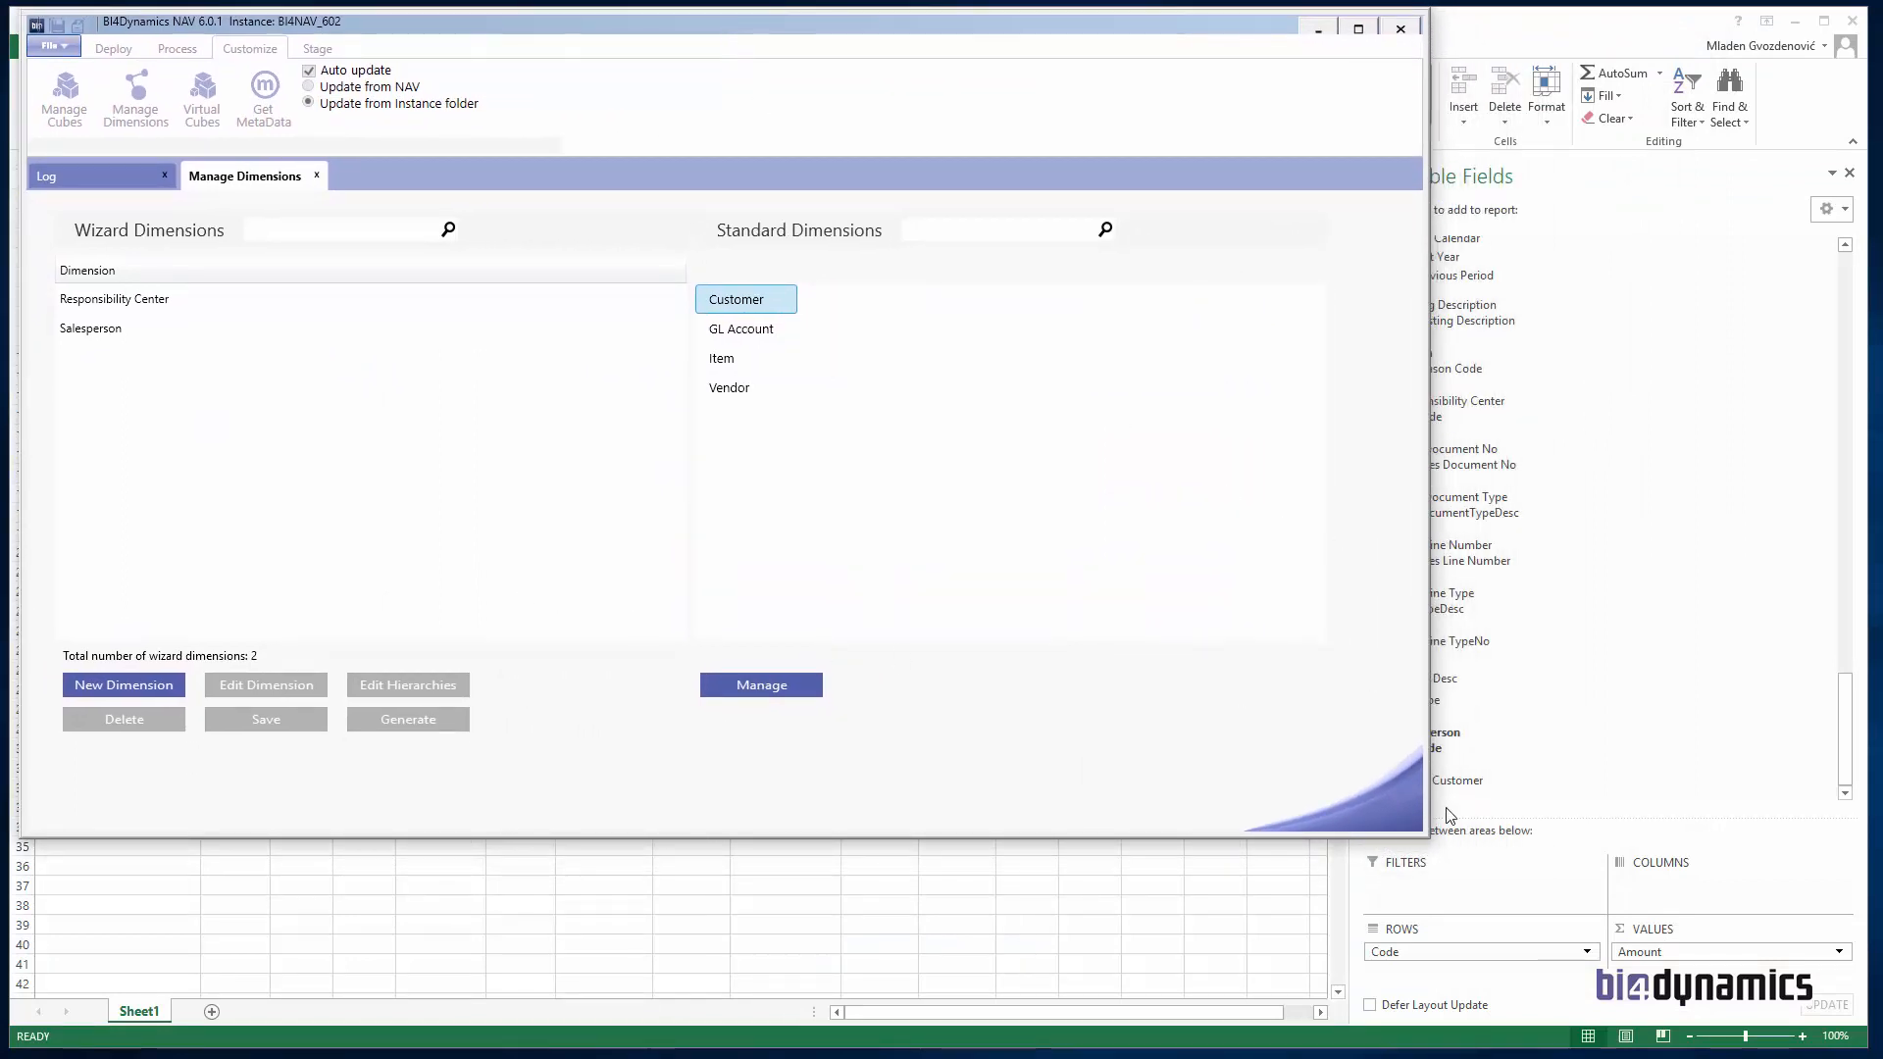
pyautogui.moveTo(1427, 835); pyautogui.dragTo(1821, 1020)
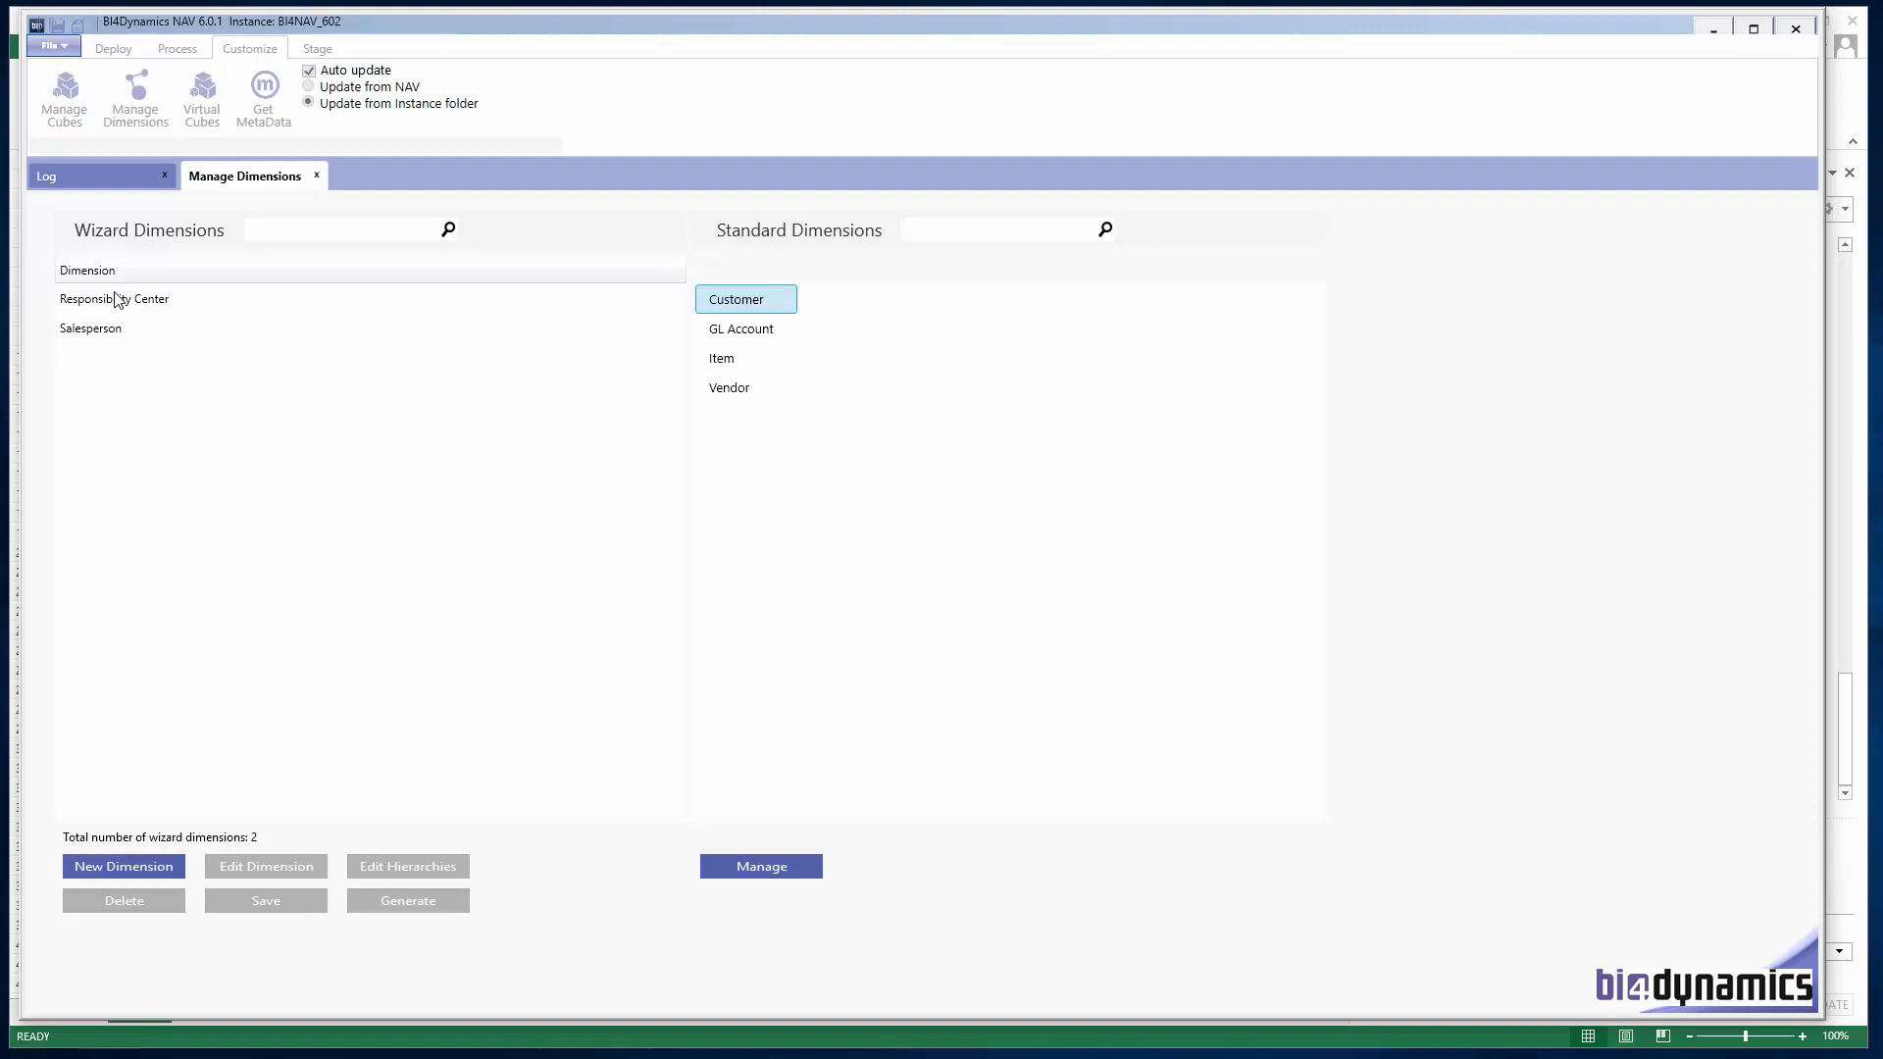
pyautogui.click(111, 298)
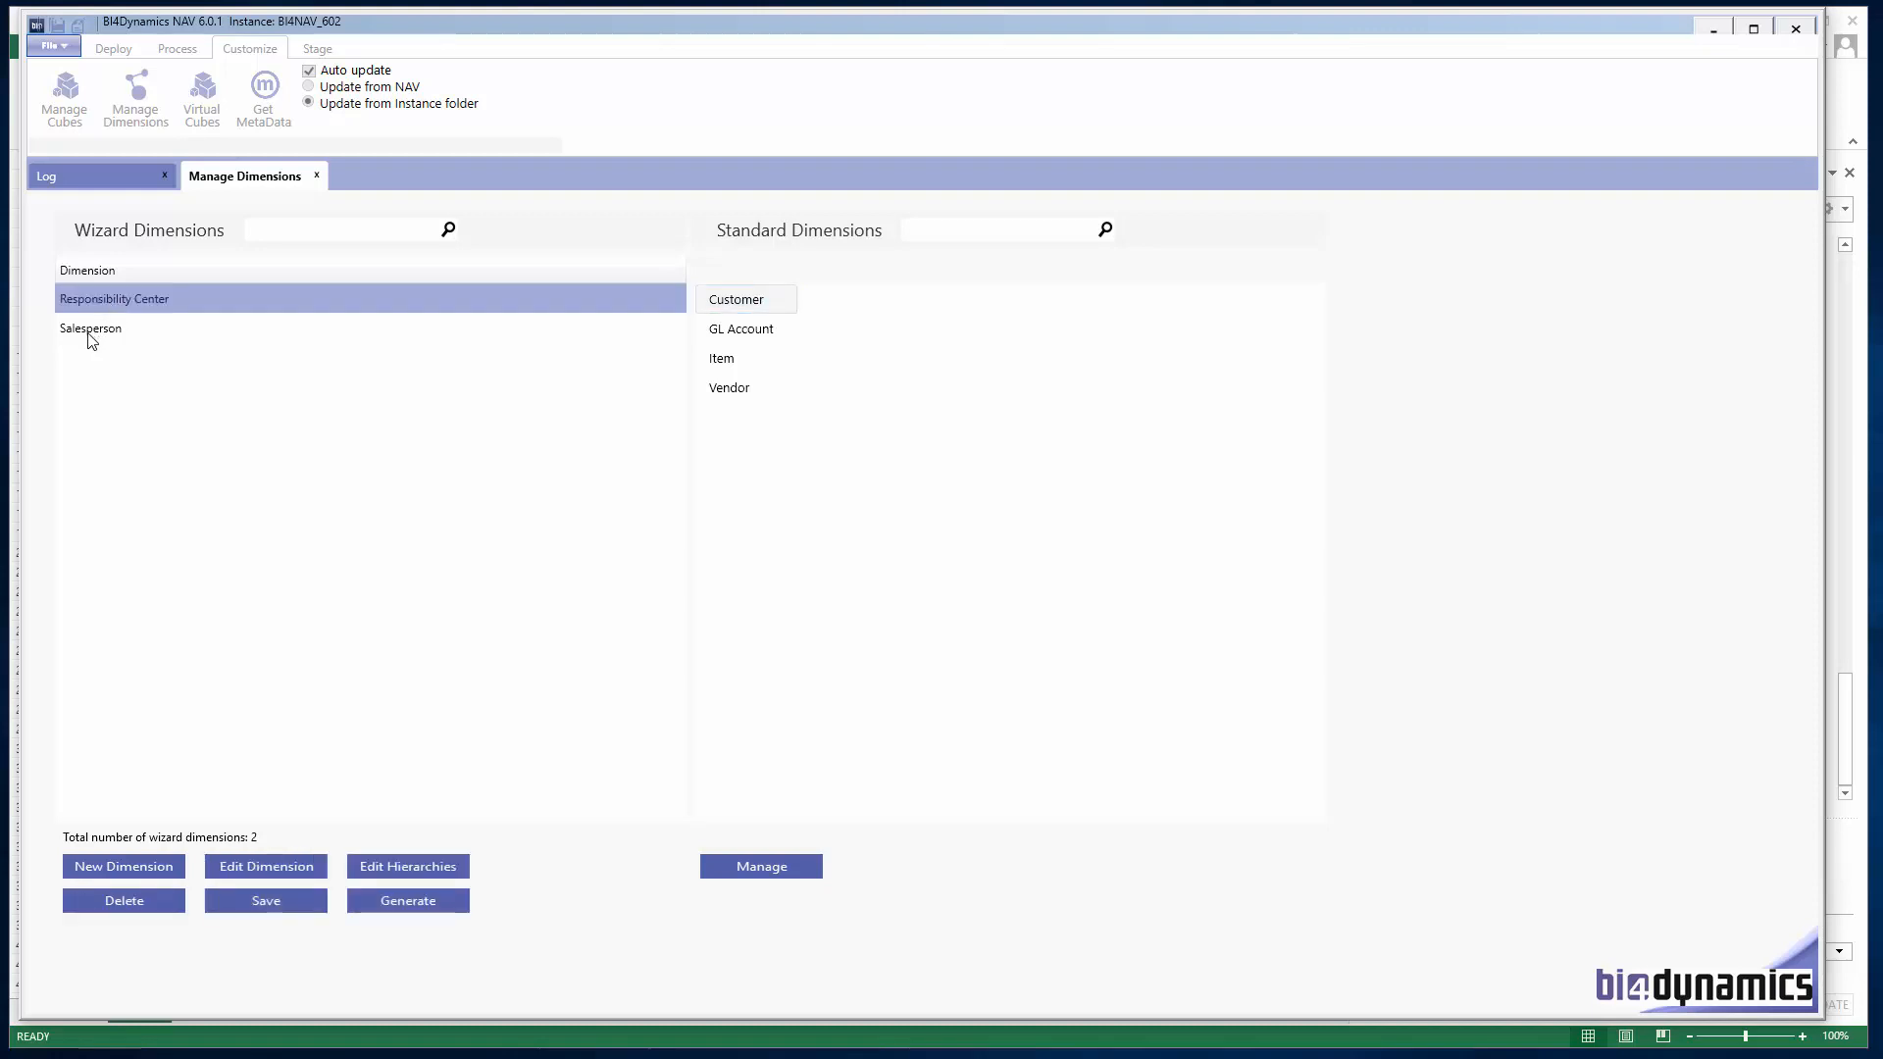
# Step: Edit the Salesperson wizard dimension, list the tables related to SalespersonPurchaser, and continue to its field selection
pyautogui.click(90, 333)
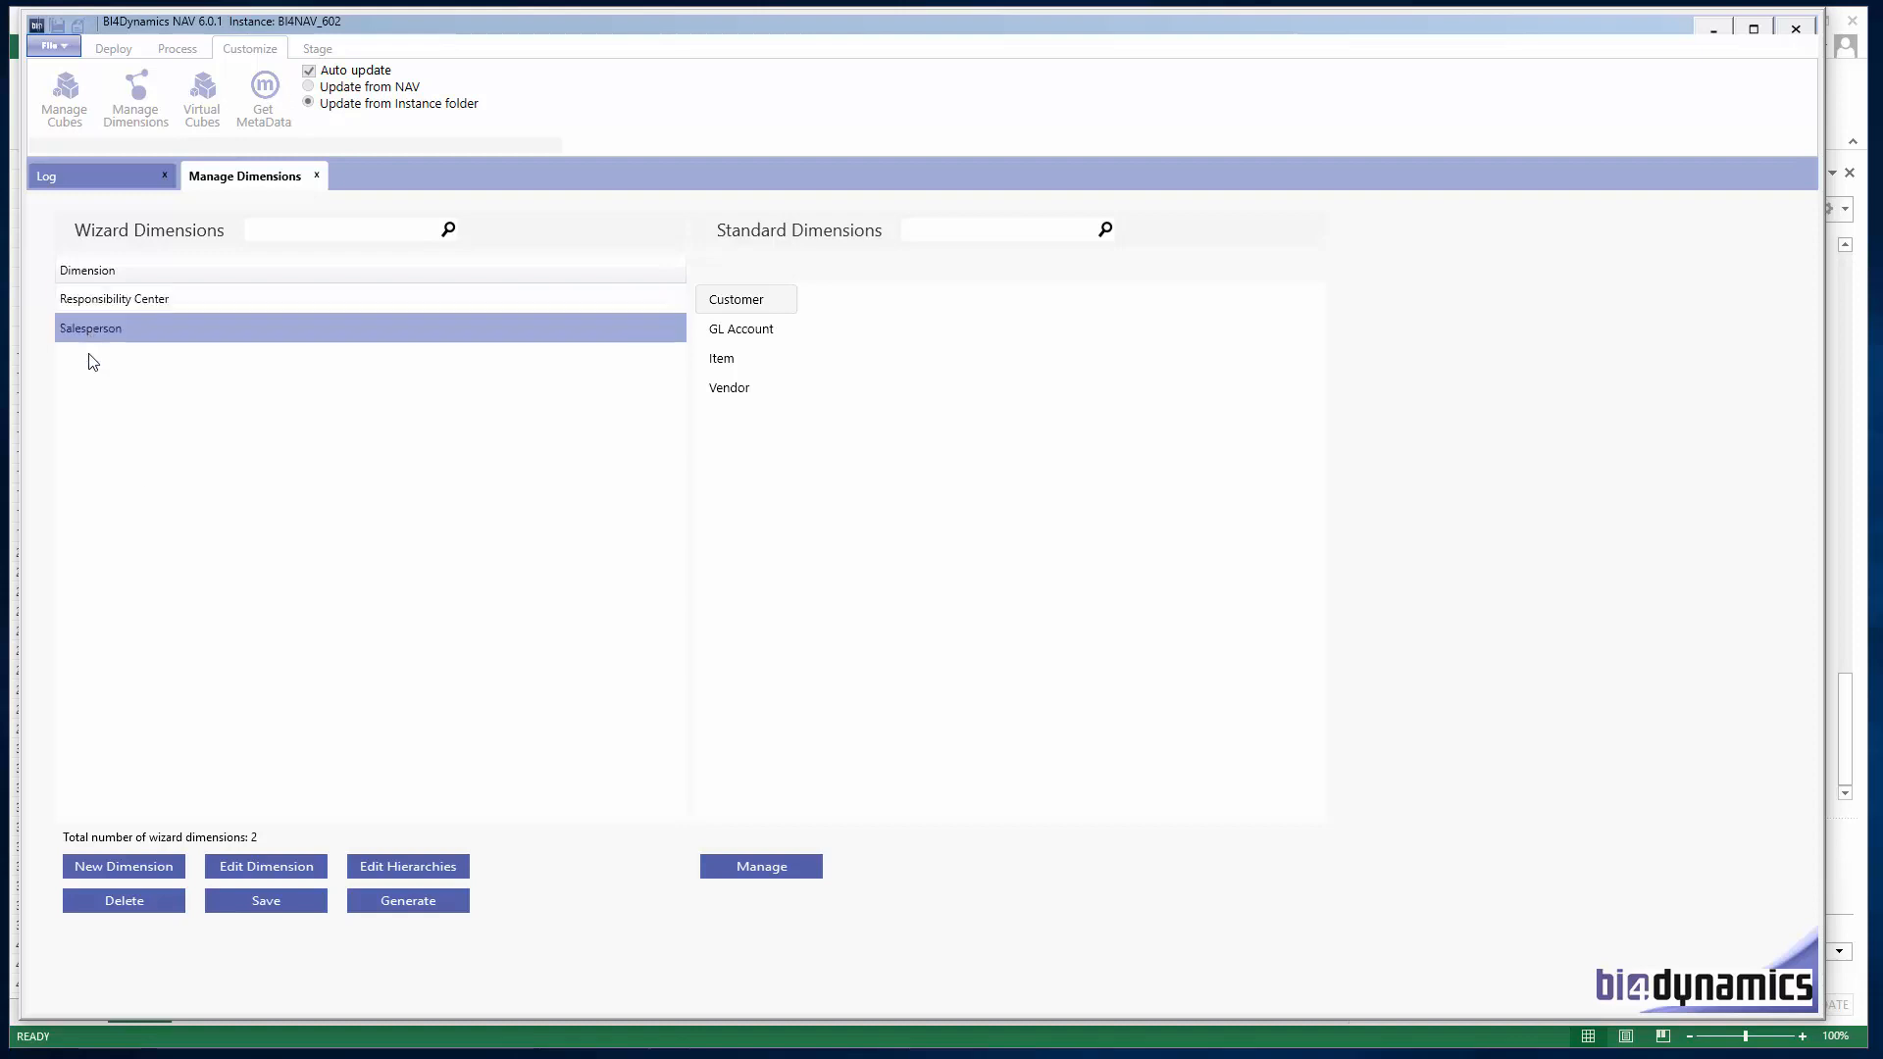
pyautogui.click(257, 867)
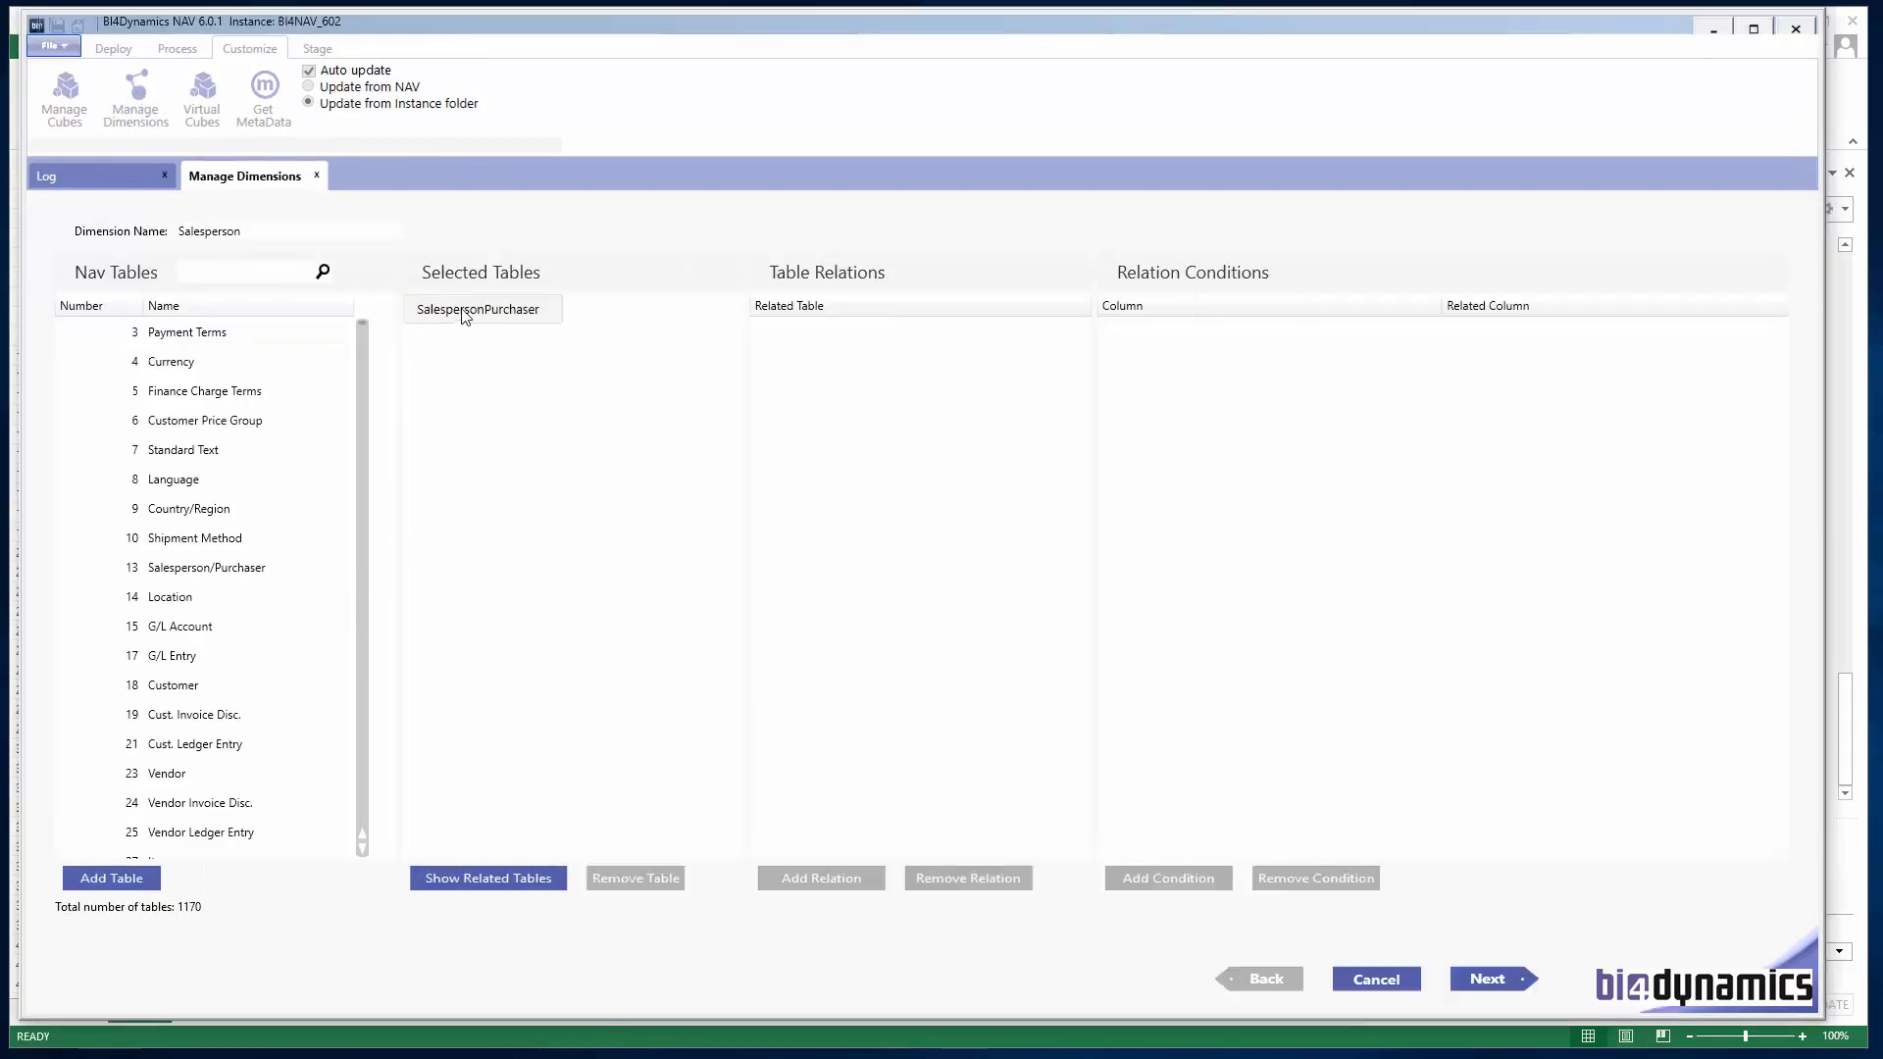
pyautogui.click(504, 312)
pyautogui.click(523, 880)
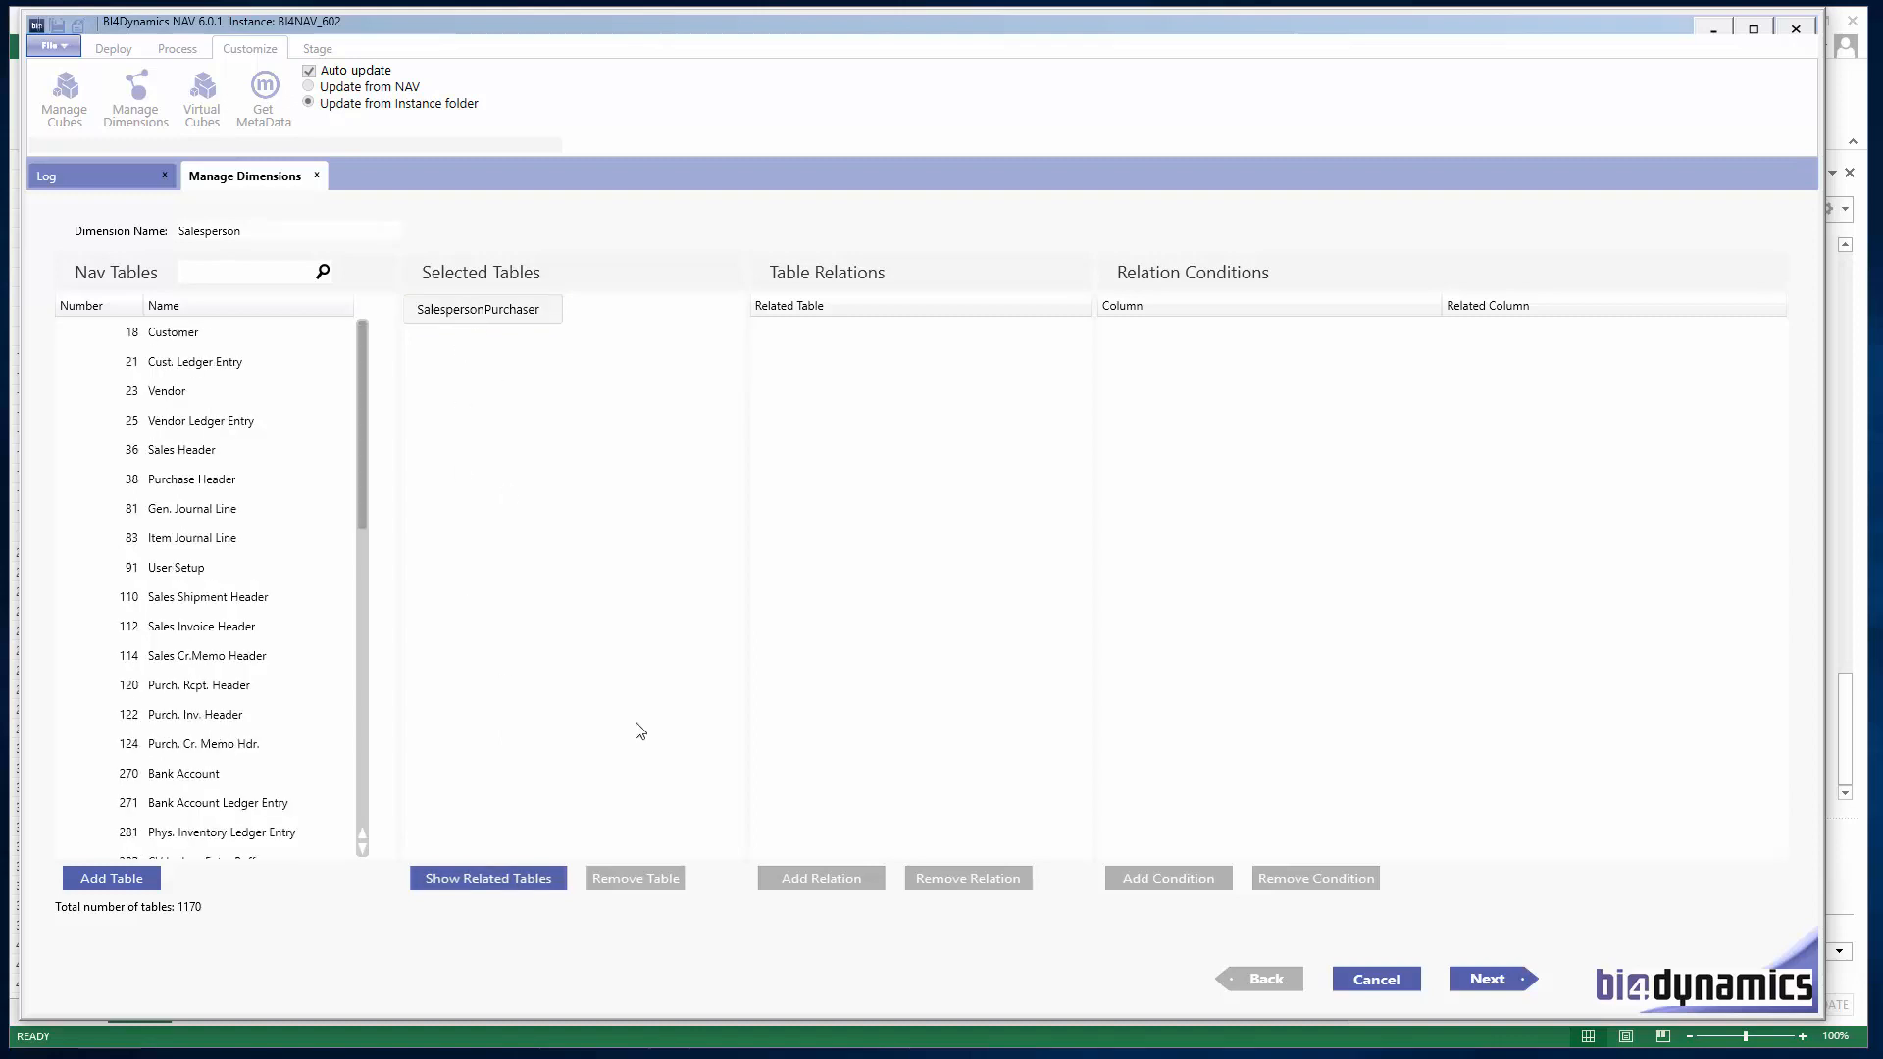
pyautogui.click(1517, 987)
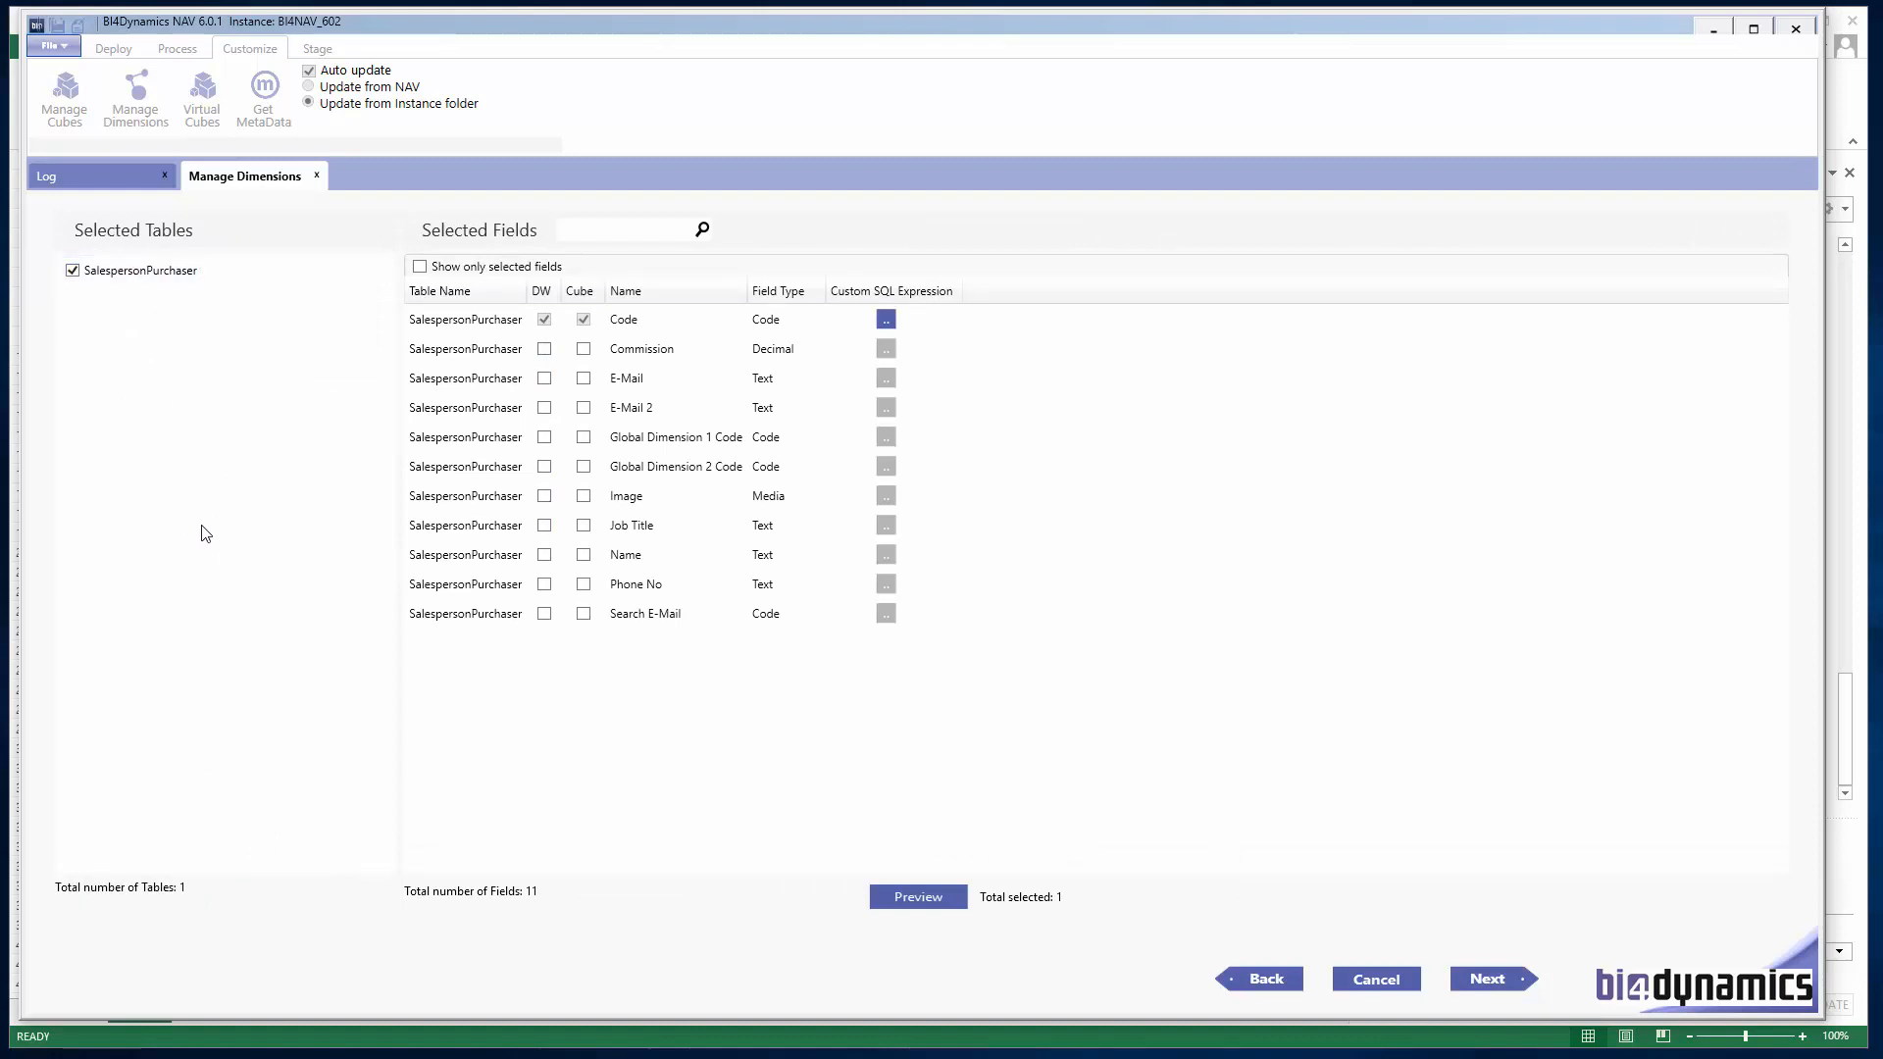
# Step: Include the Name, Phone No and E-Mail fields of SalespersonPurchaser in the cube and continue to the attributes
pyautogui.click(583, 555)
pyautogui.click(583, 585)
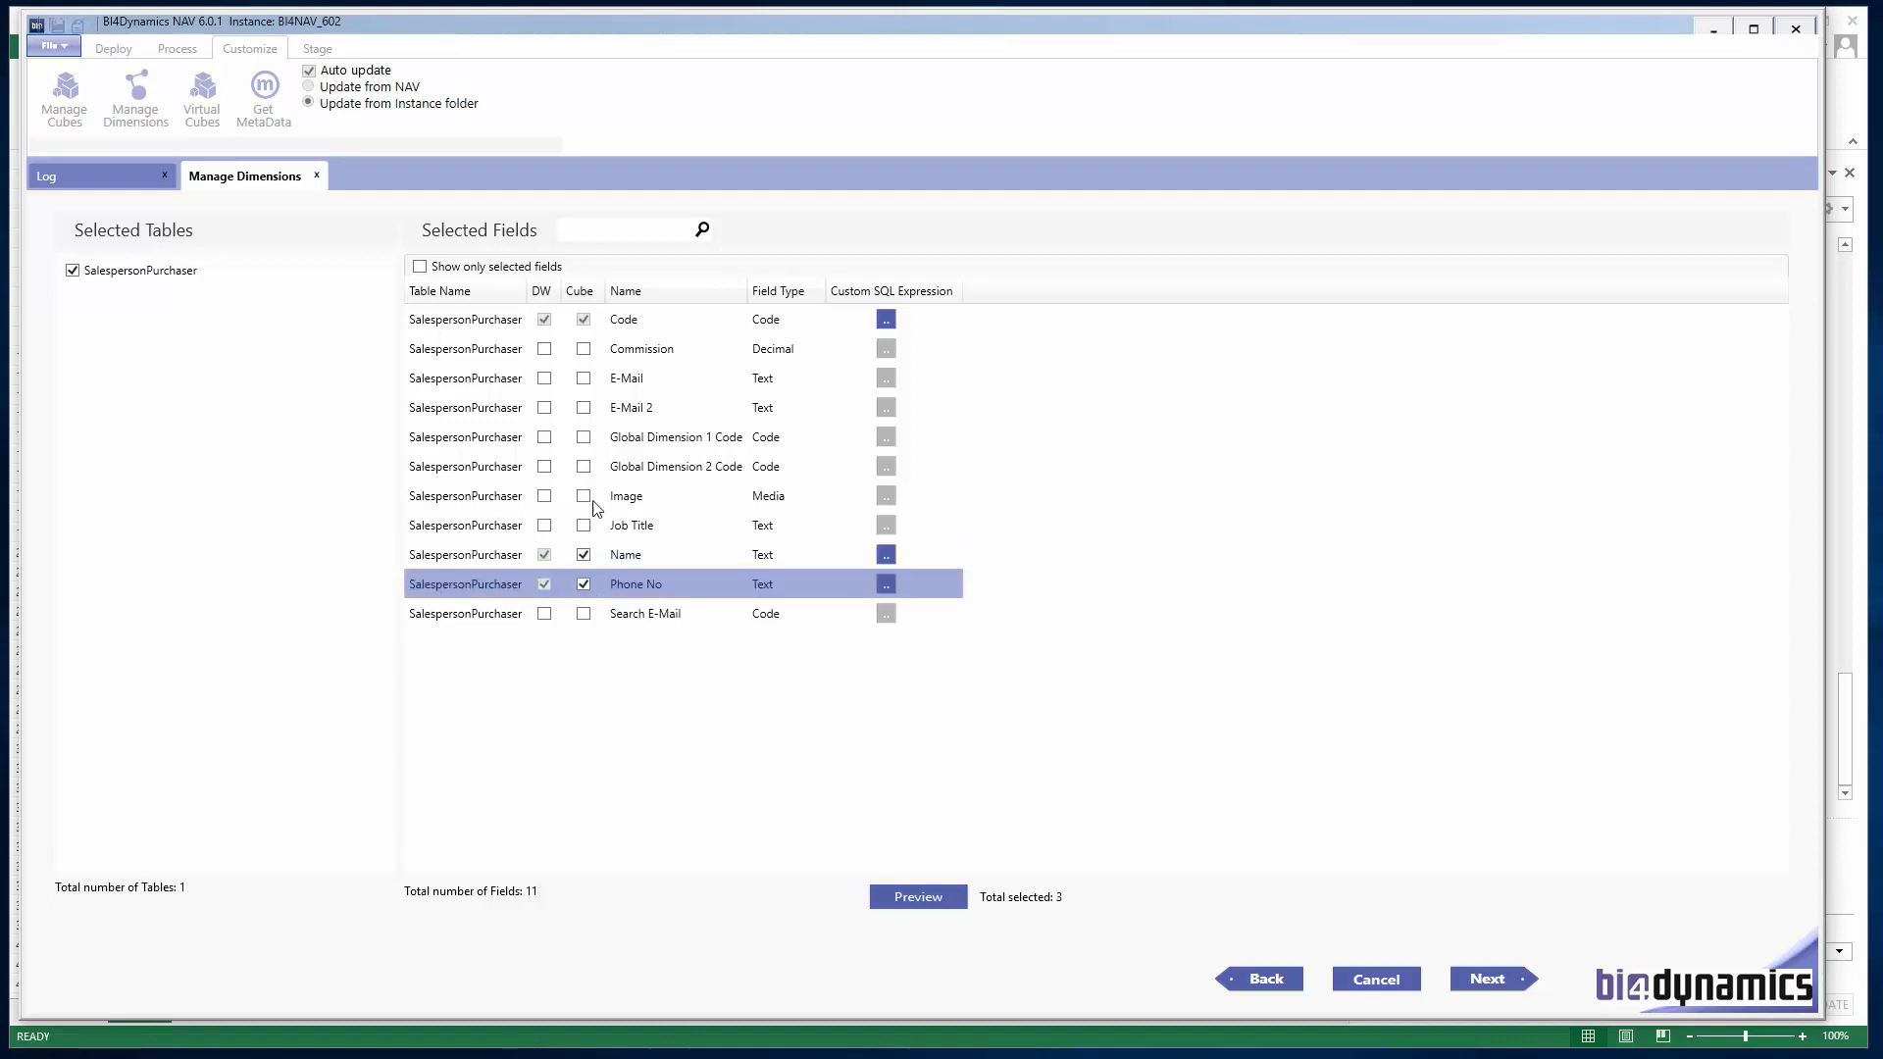
pyautogui.click(584, 379)
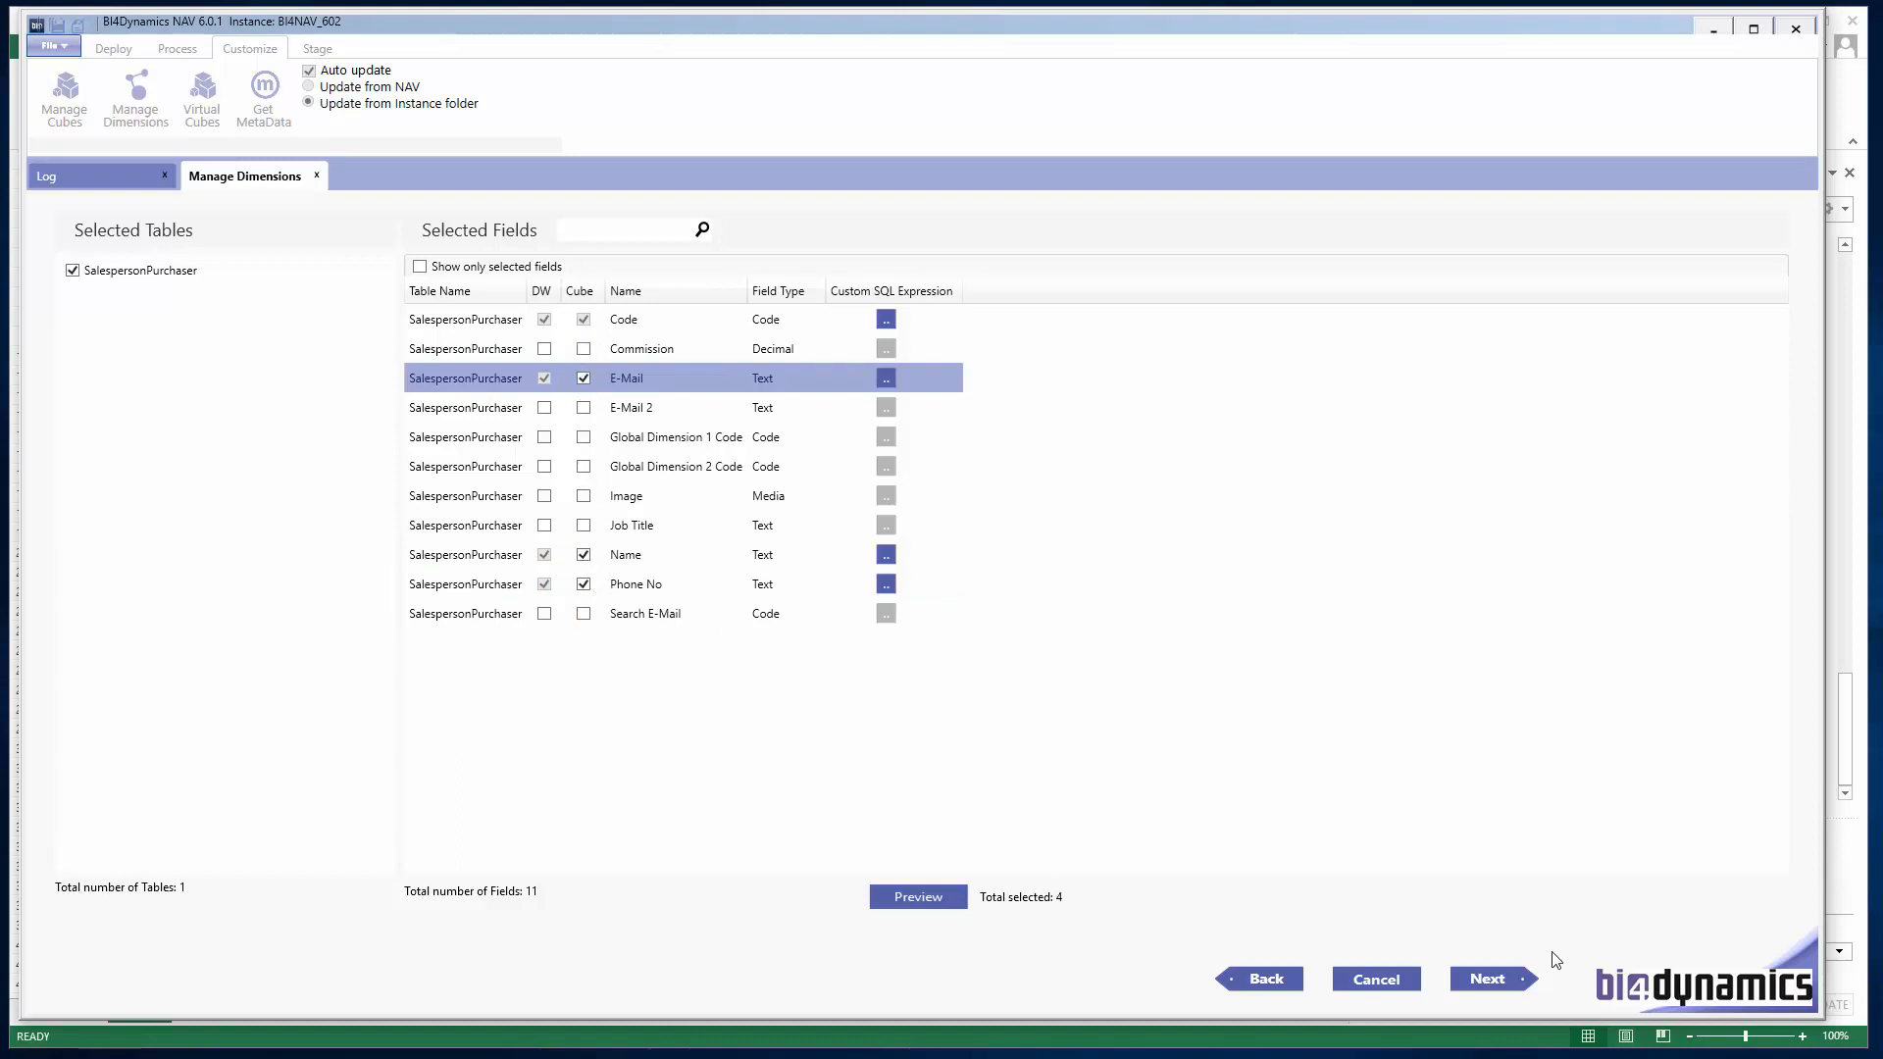
pyautogui.click(1508, 979)
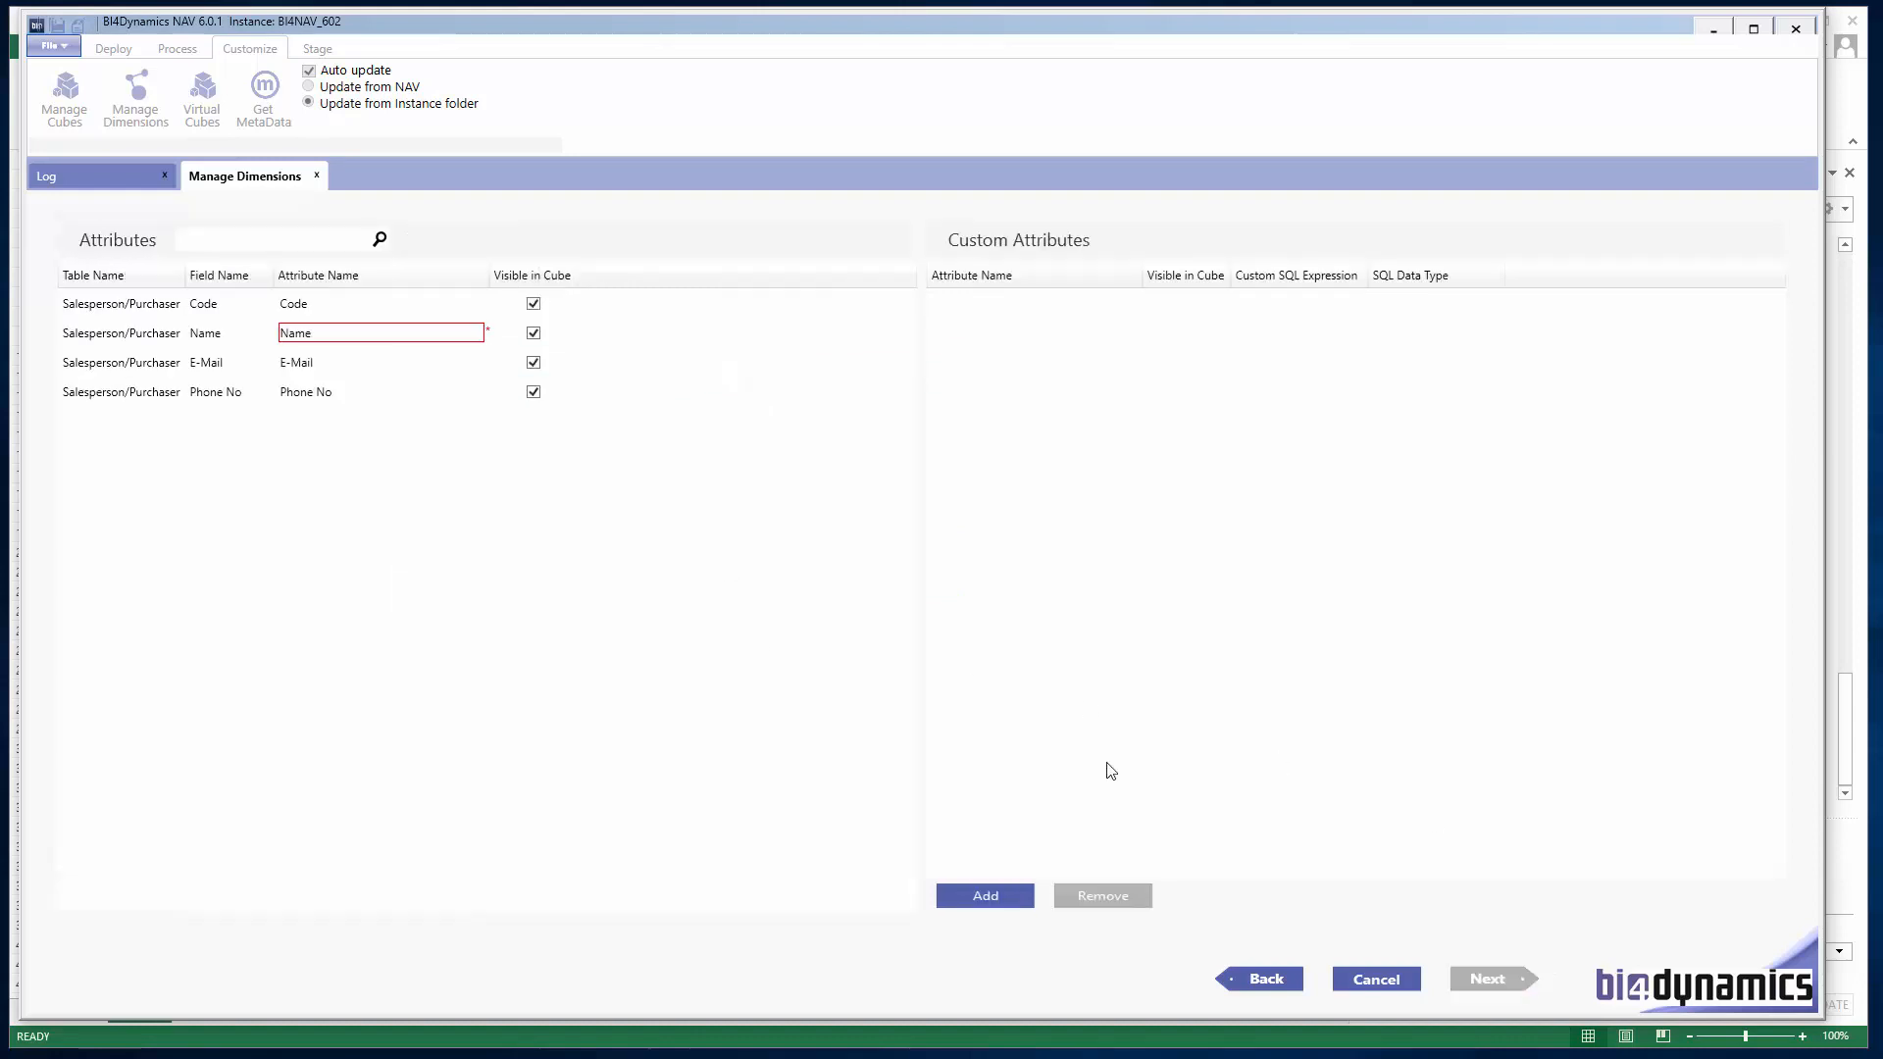
# Step: Rename the Name attribute to Sales Person Name and the Code attribute to Sales Person Code, and finish editing the dimension
pyautogui.click(333, 336)
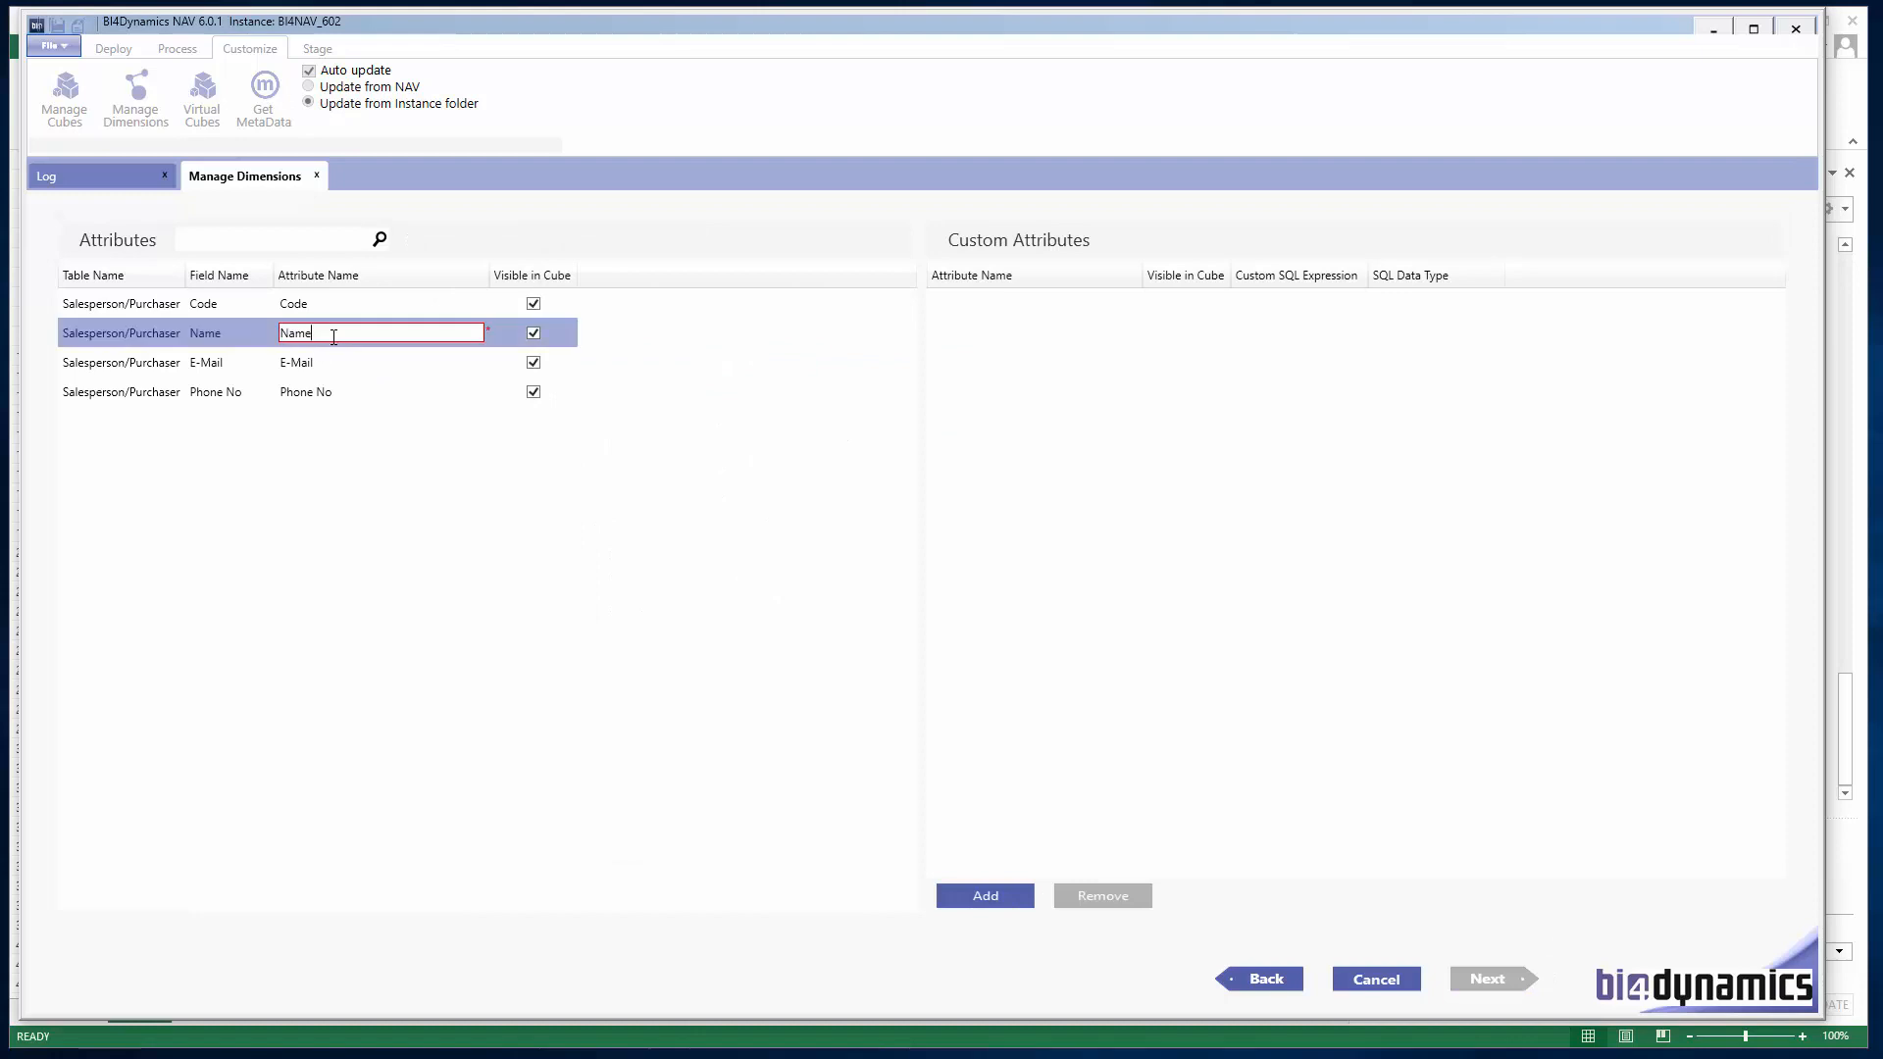
pyautogui.write('Sale')
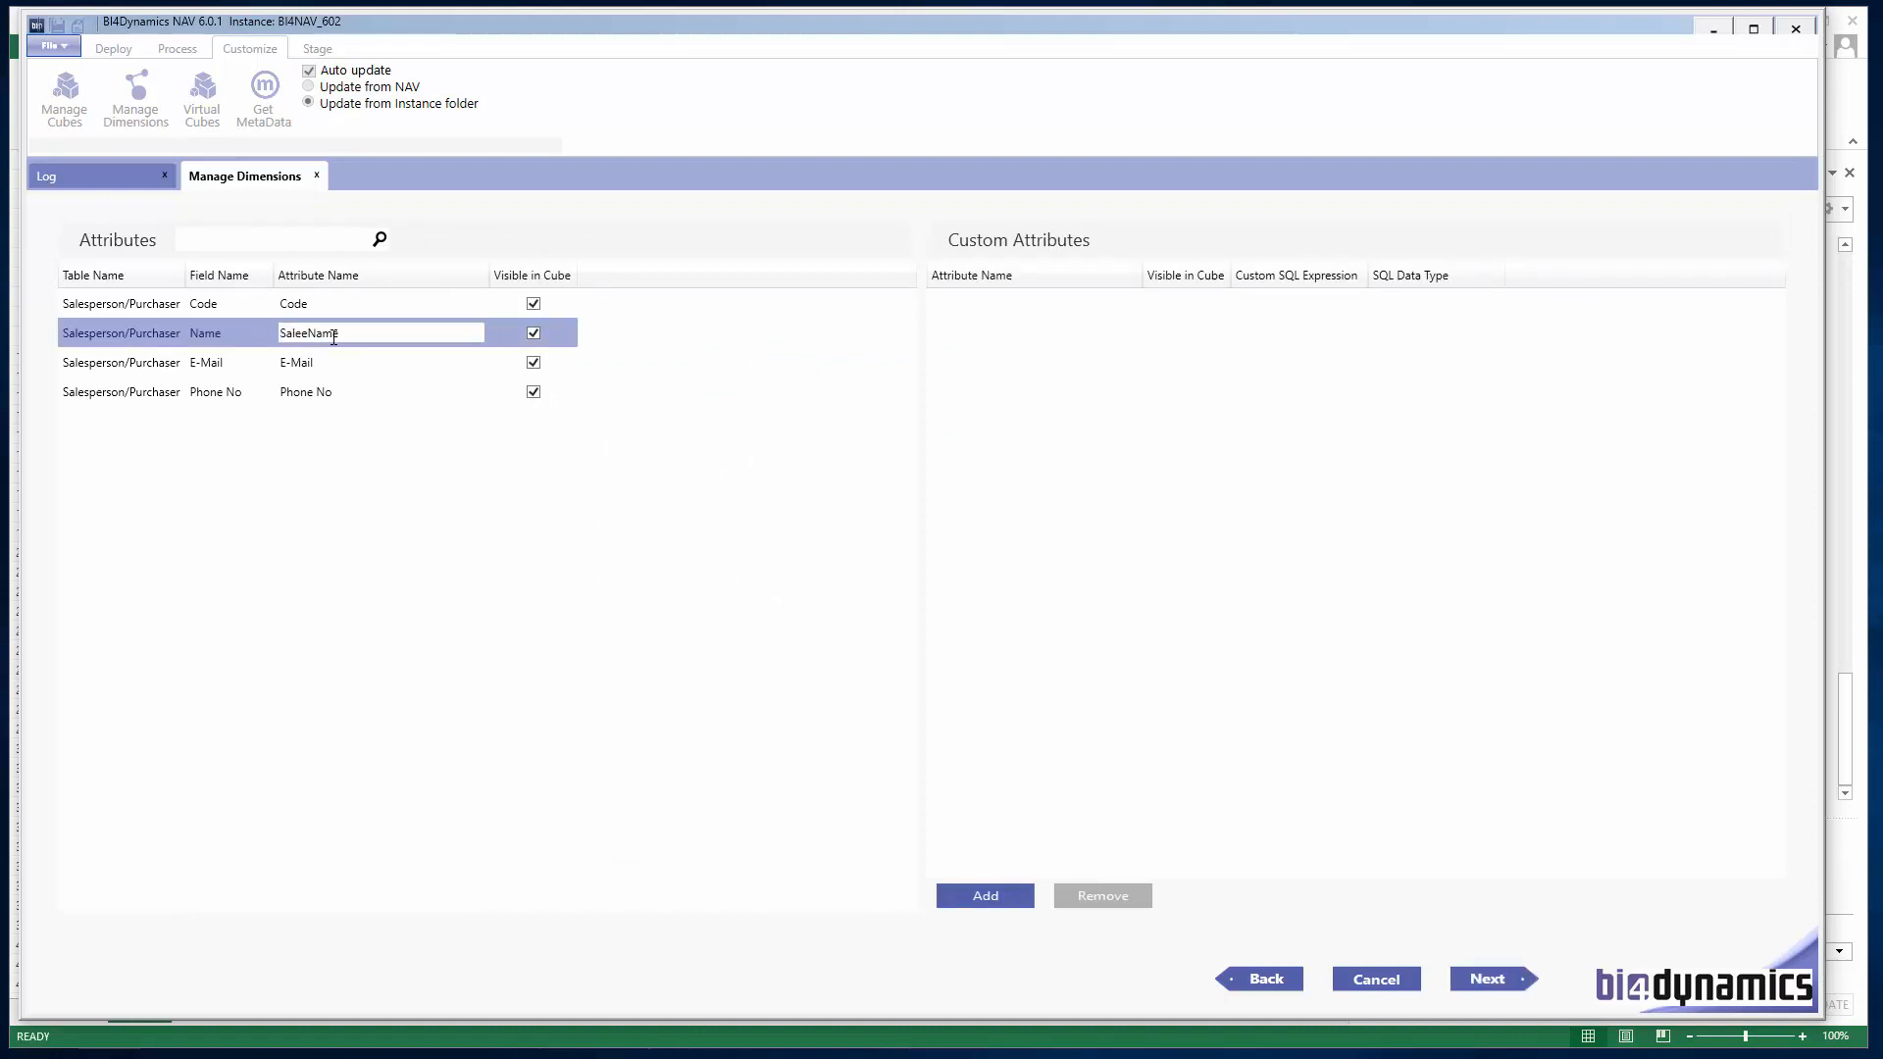
pyautogui.write('s Person')
pyautogui.hotkey('shift', 'Home')
pyautogui.hotkey('ctrl', 'c')
pyautogui.click(262, 307)
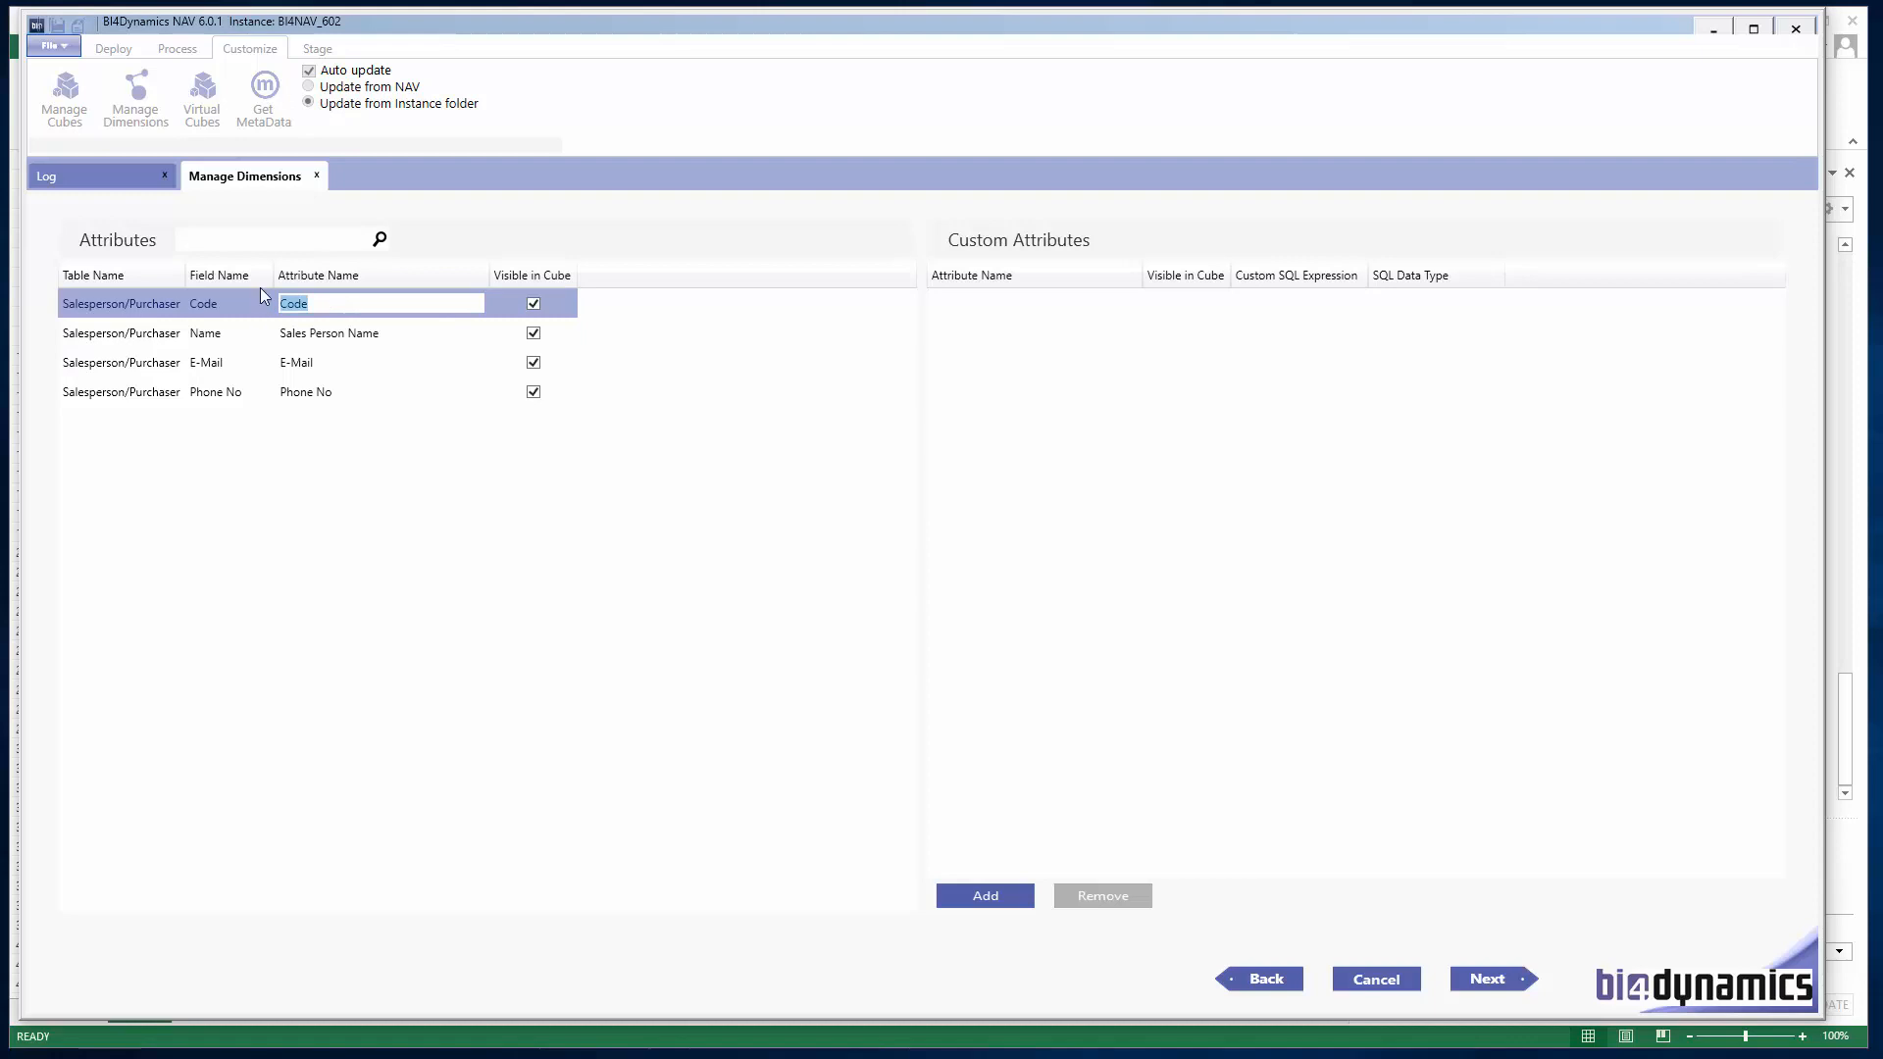
pyautogui.press('Home')
pyautogui.hotkey('ctrl', 'v')
pyautogui.click(1488, 979)
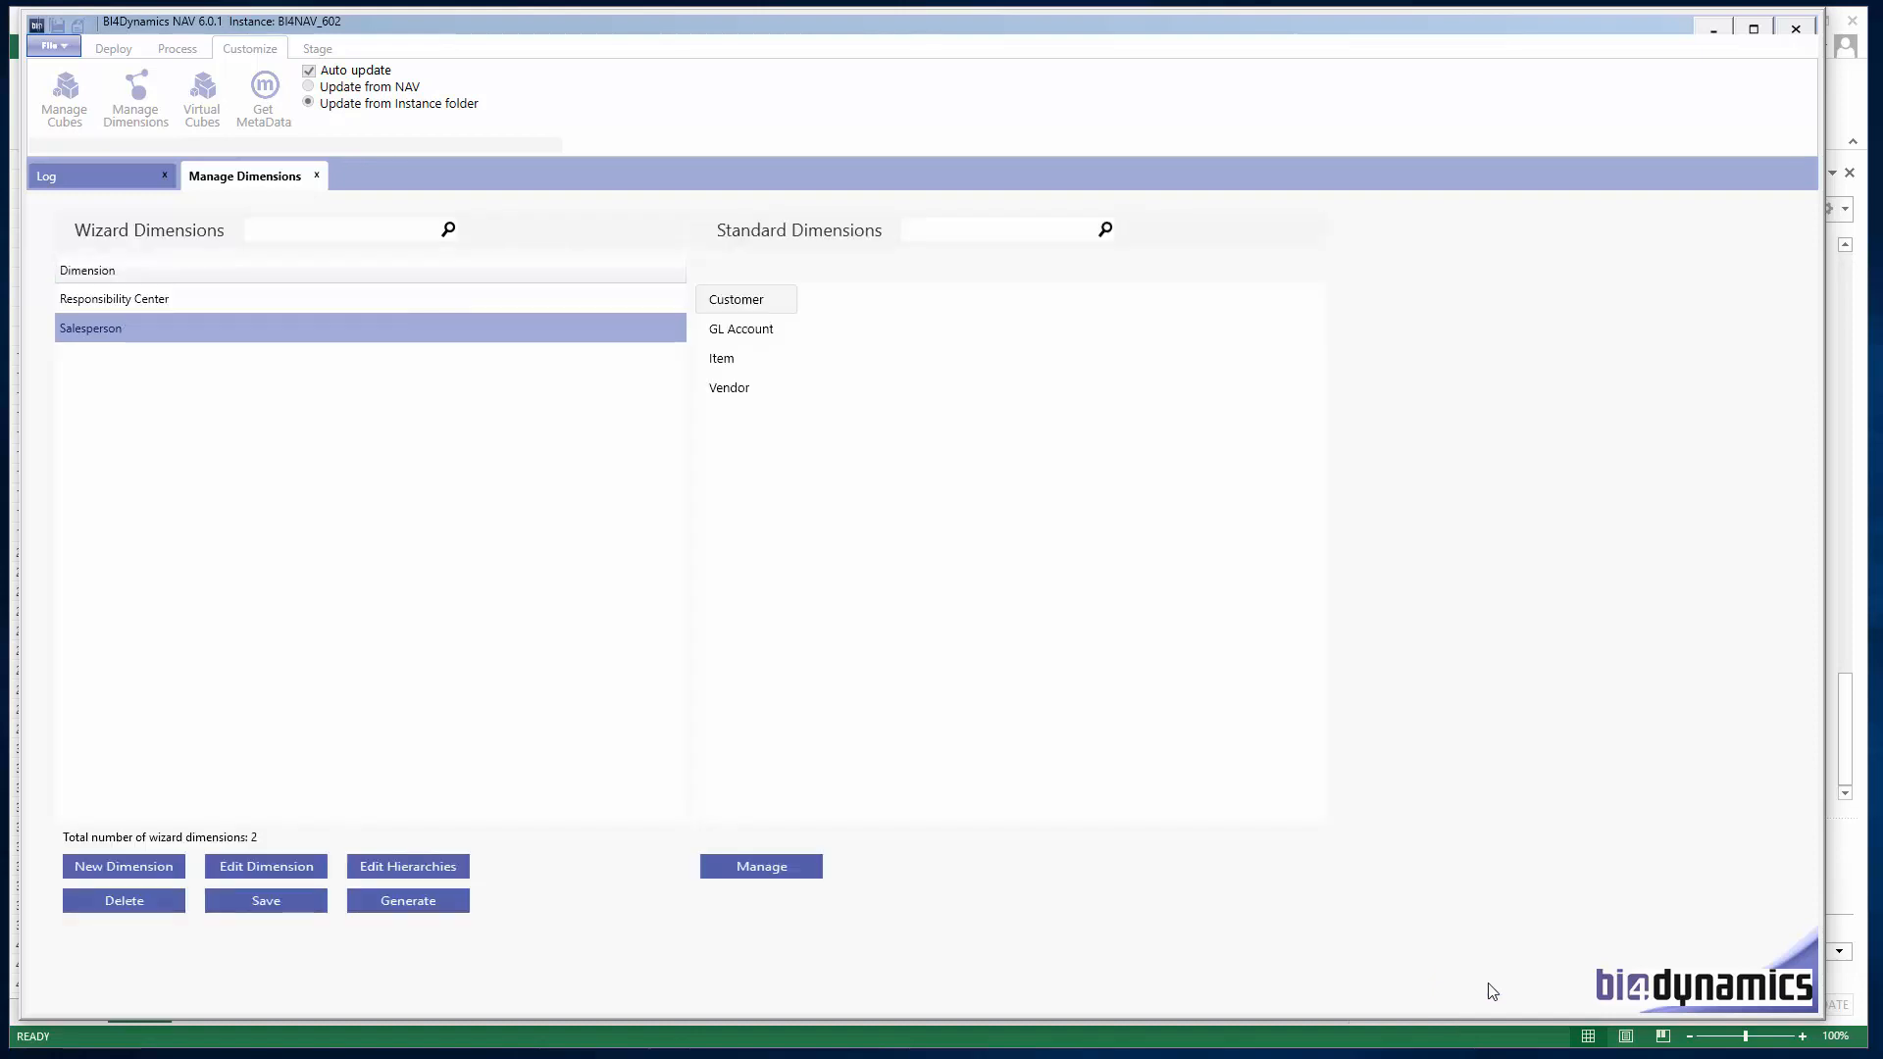
# Step: Generate the Salesperson dimension, and switch to Excel to refresh the pivot table that shows amounts by salesperson
pyautogui.click(399, 899)
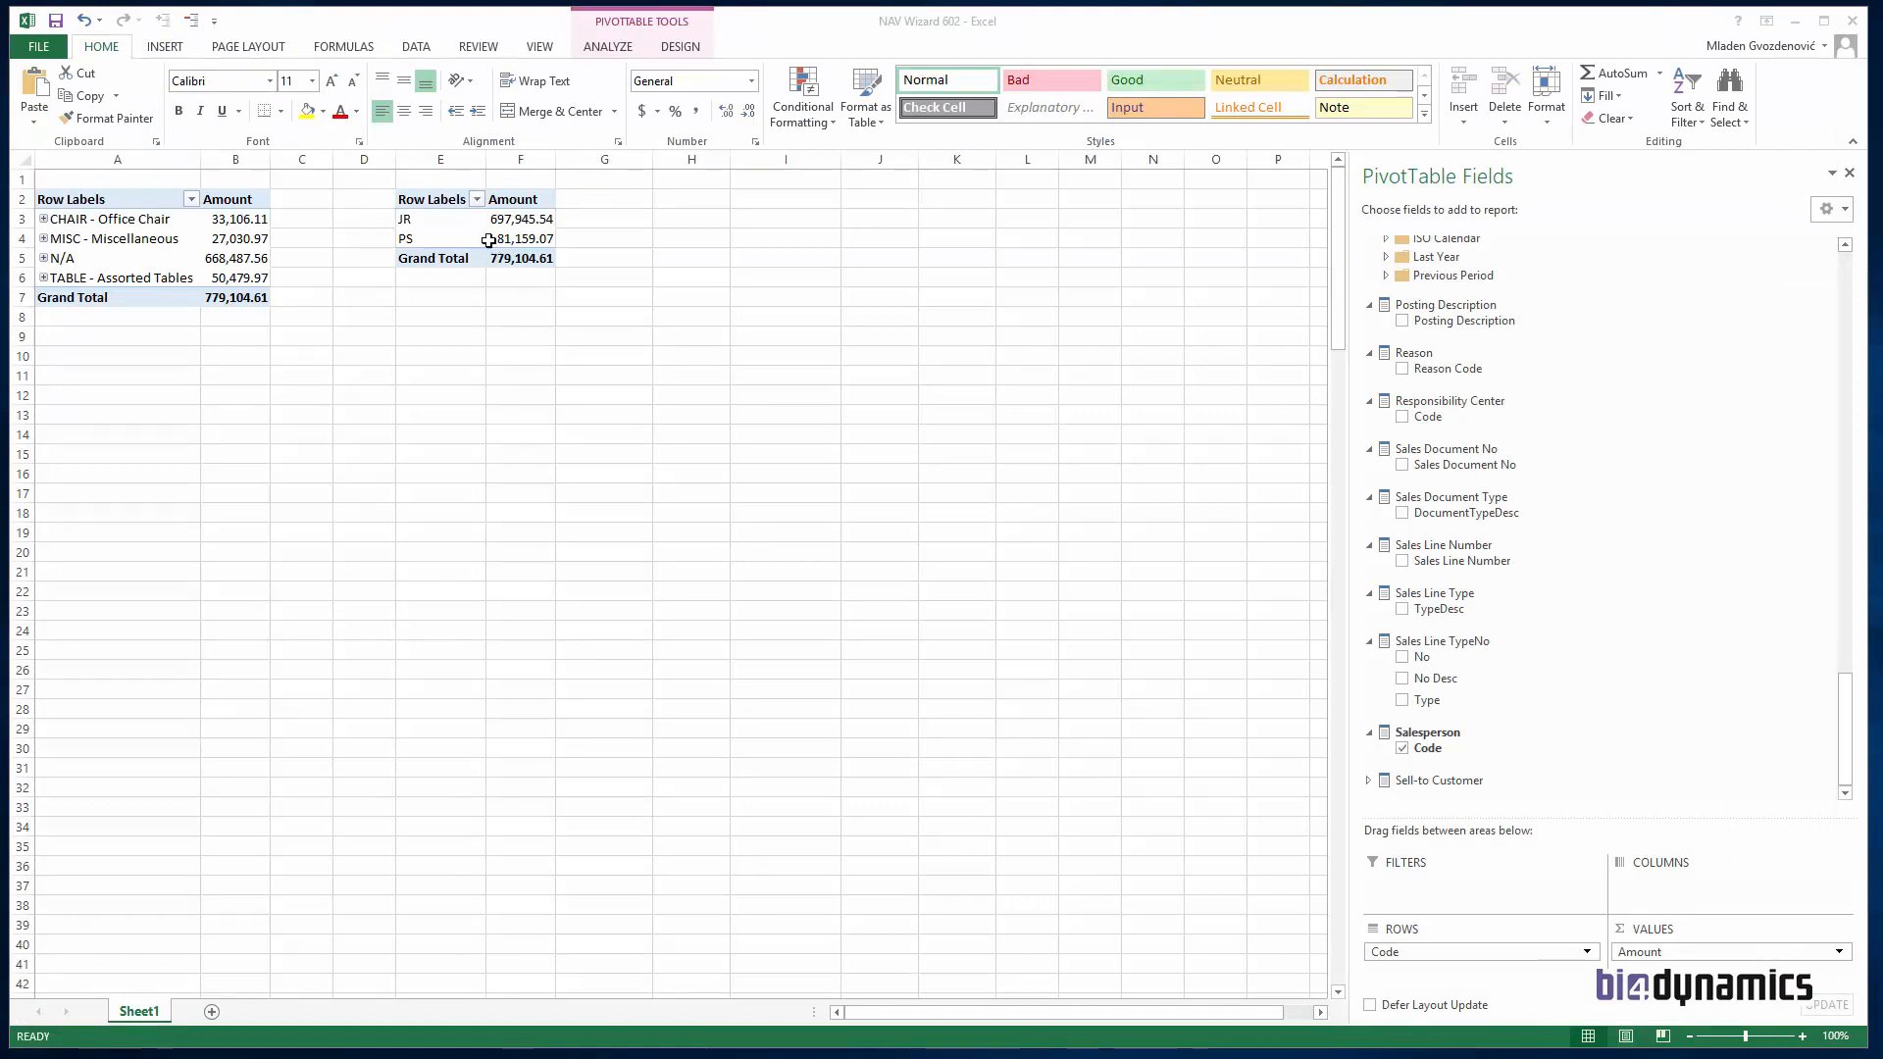
pyautogui.rightClick(511, 223)
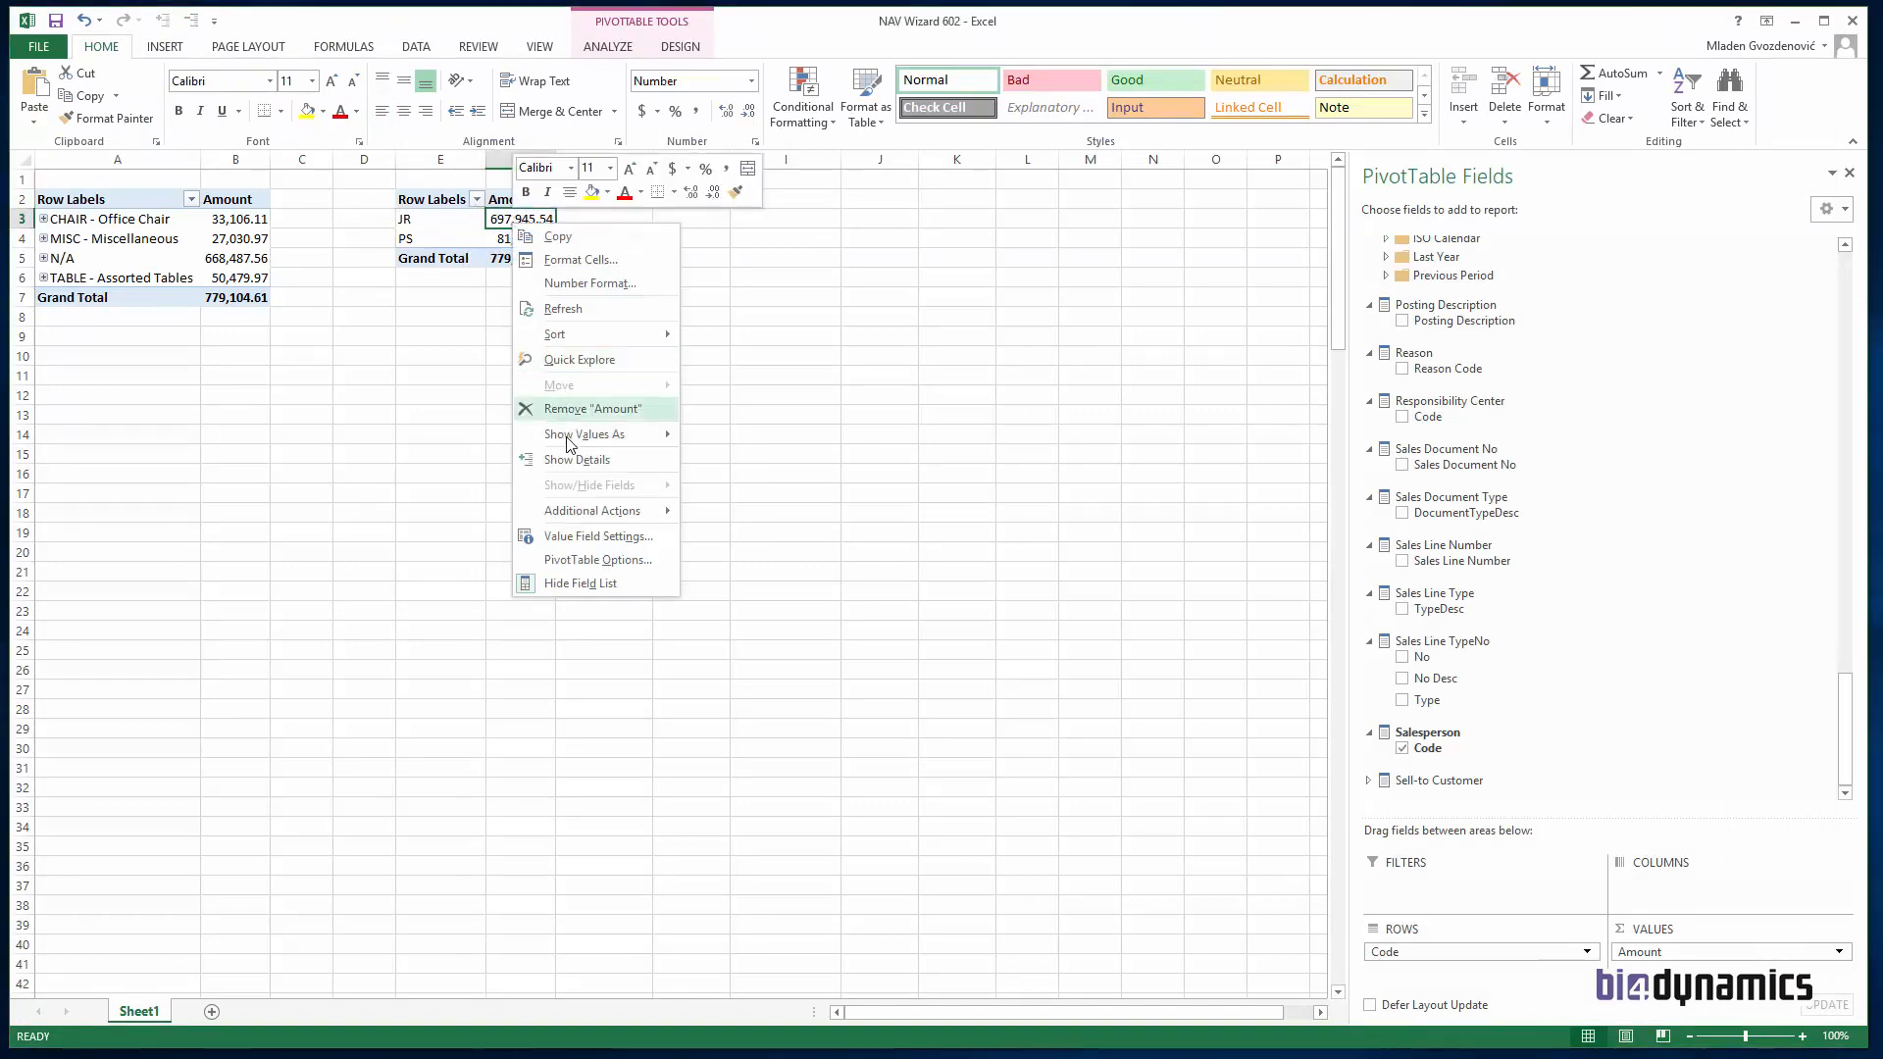
pyautogui.click(565, 310)
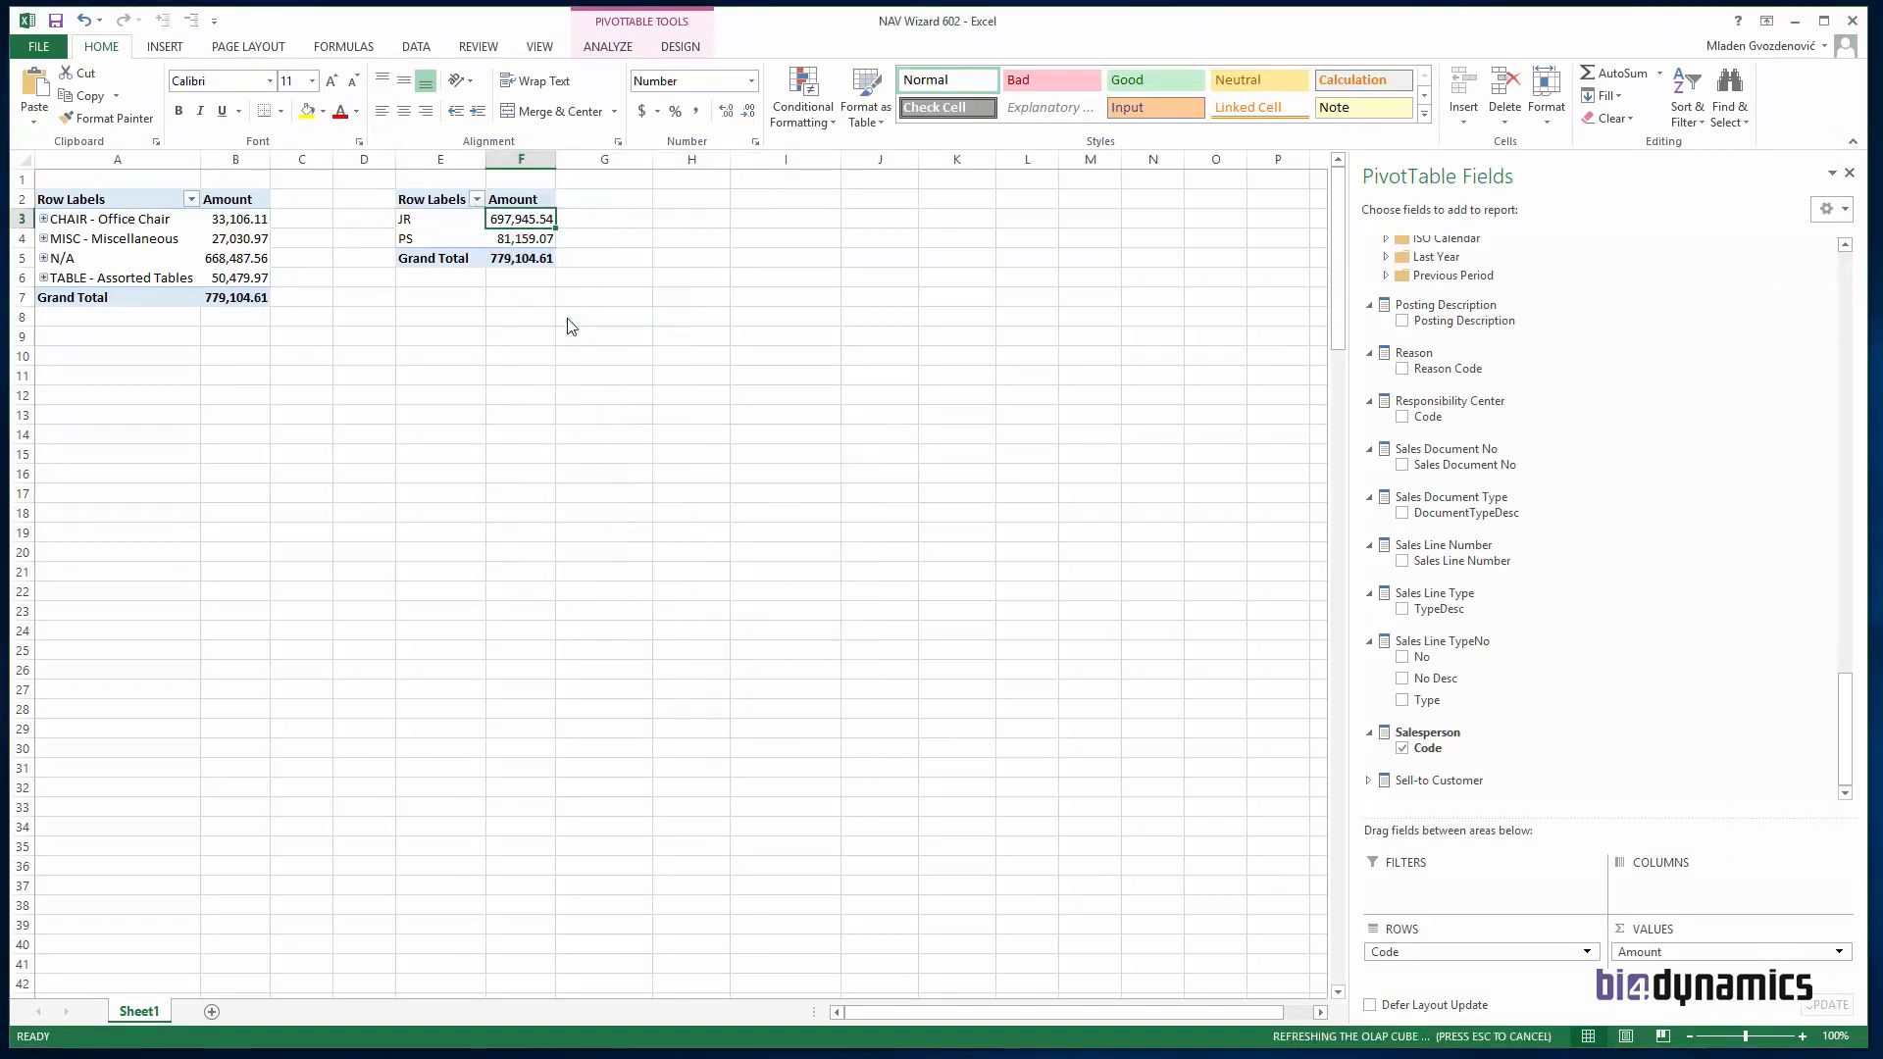
pyautogui.click(431, 218)
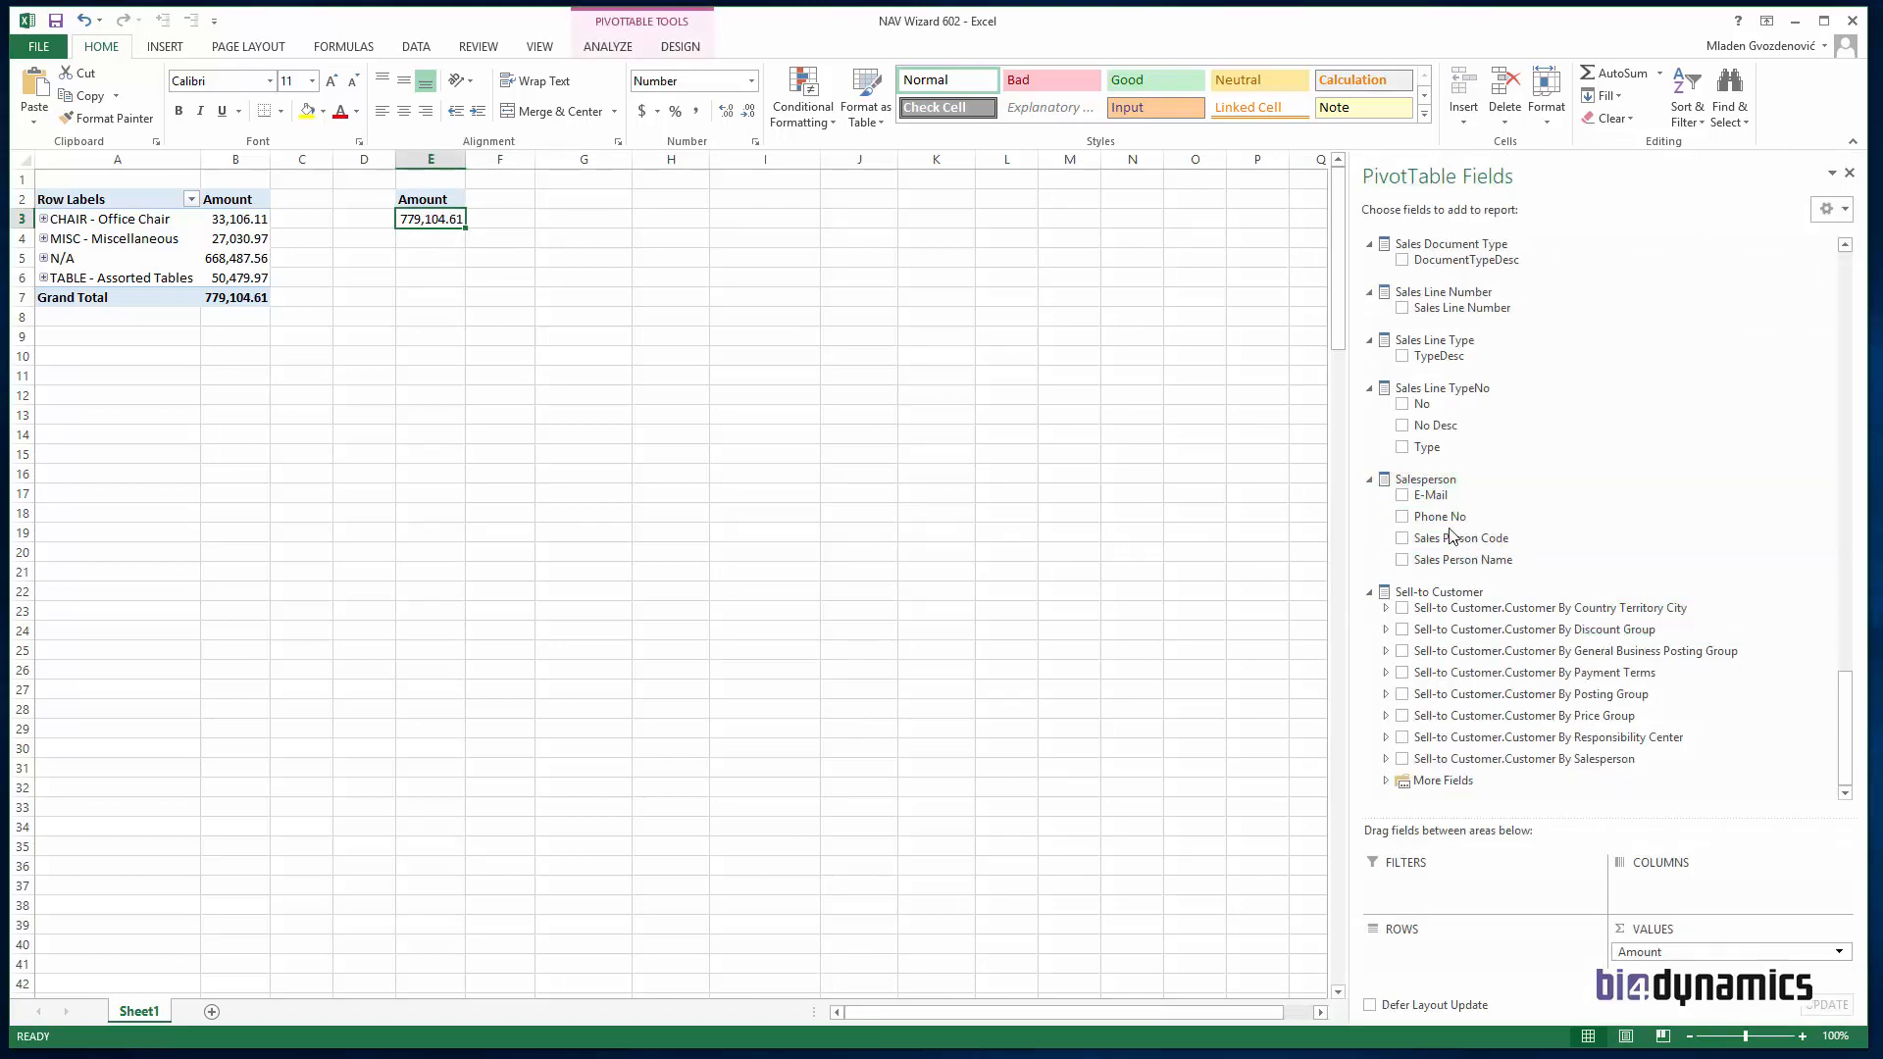
# Step: Add Sales Person Name as the pivot table's rows, and replace it with Sales Person Code
pyautogui.click(1404, 560)
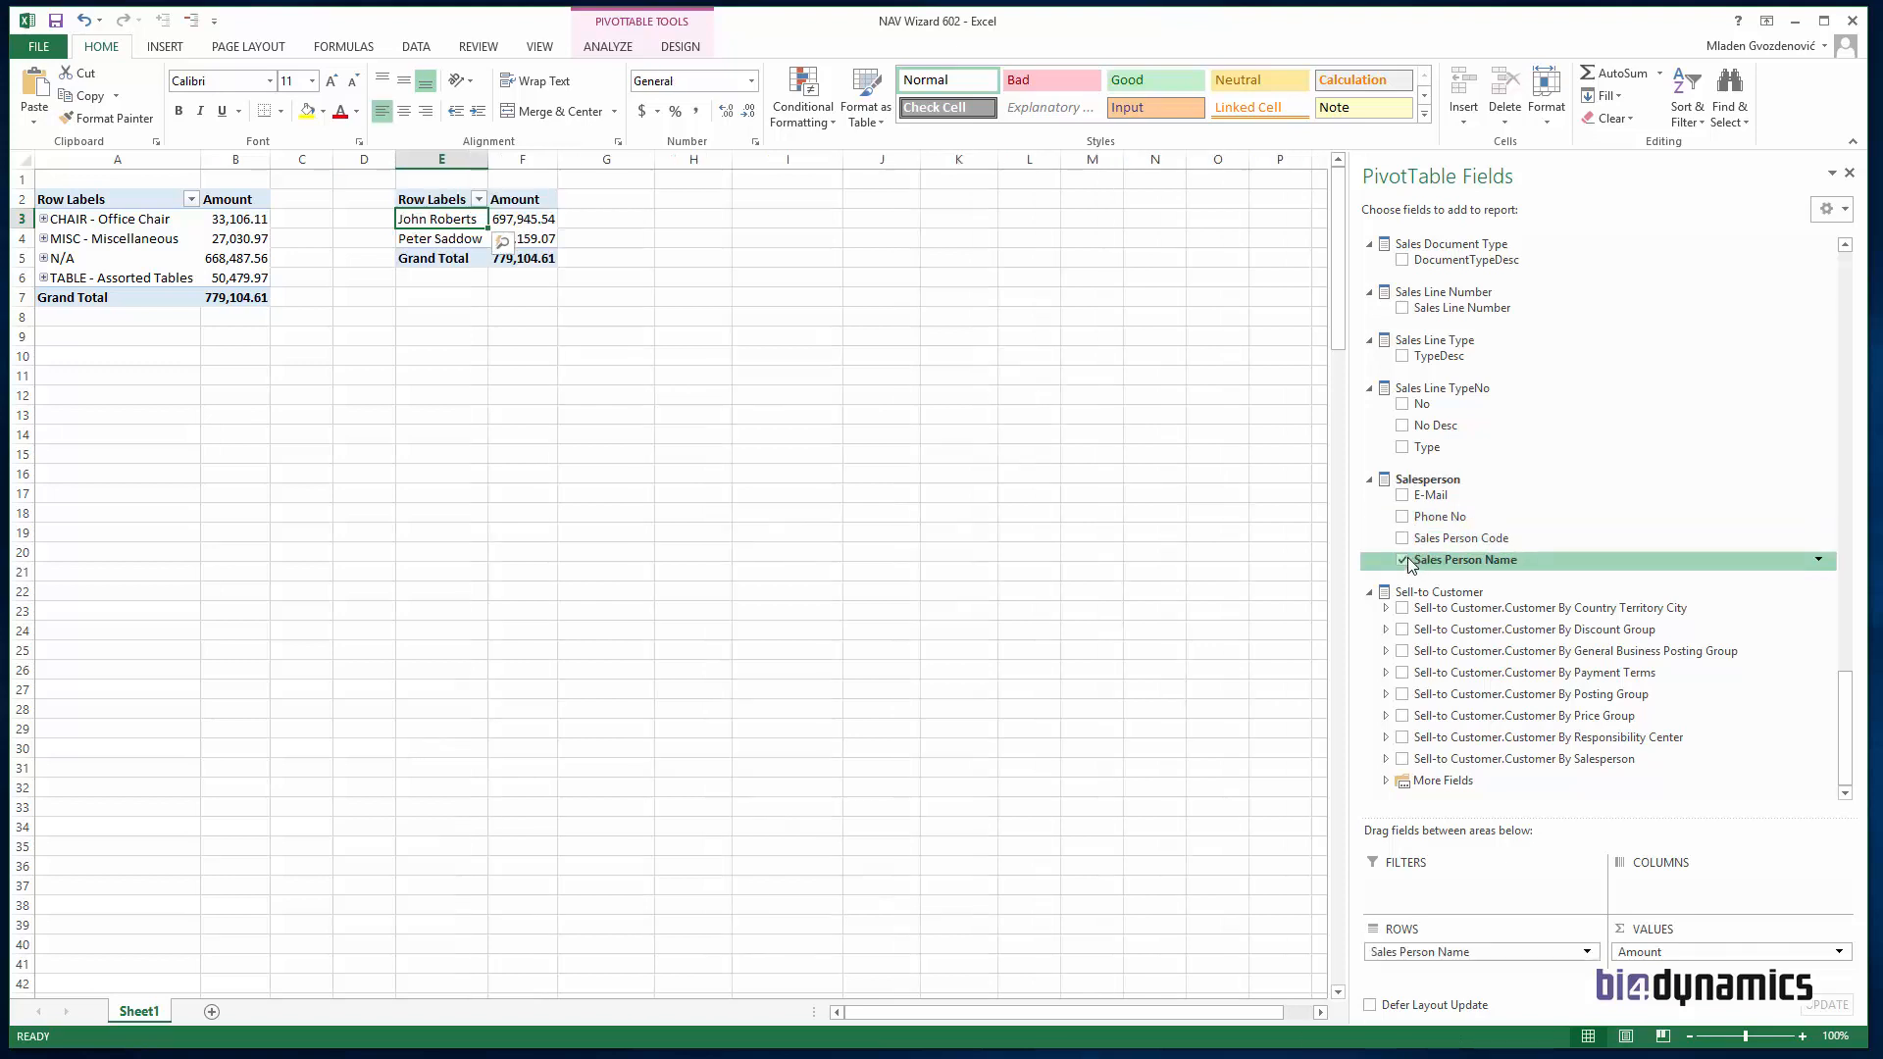
pyautogui.click(1404, 560)
pyautogui.click(1403, 538)
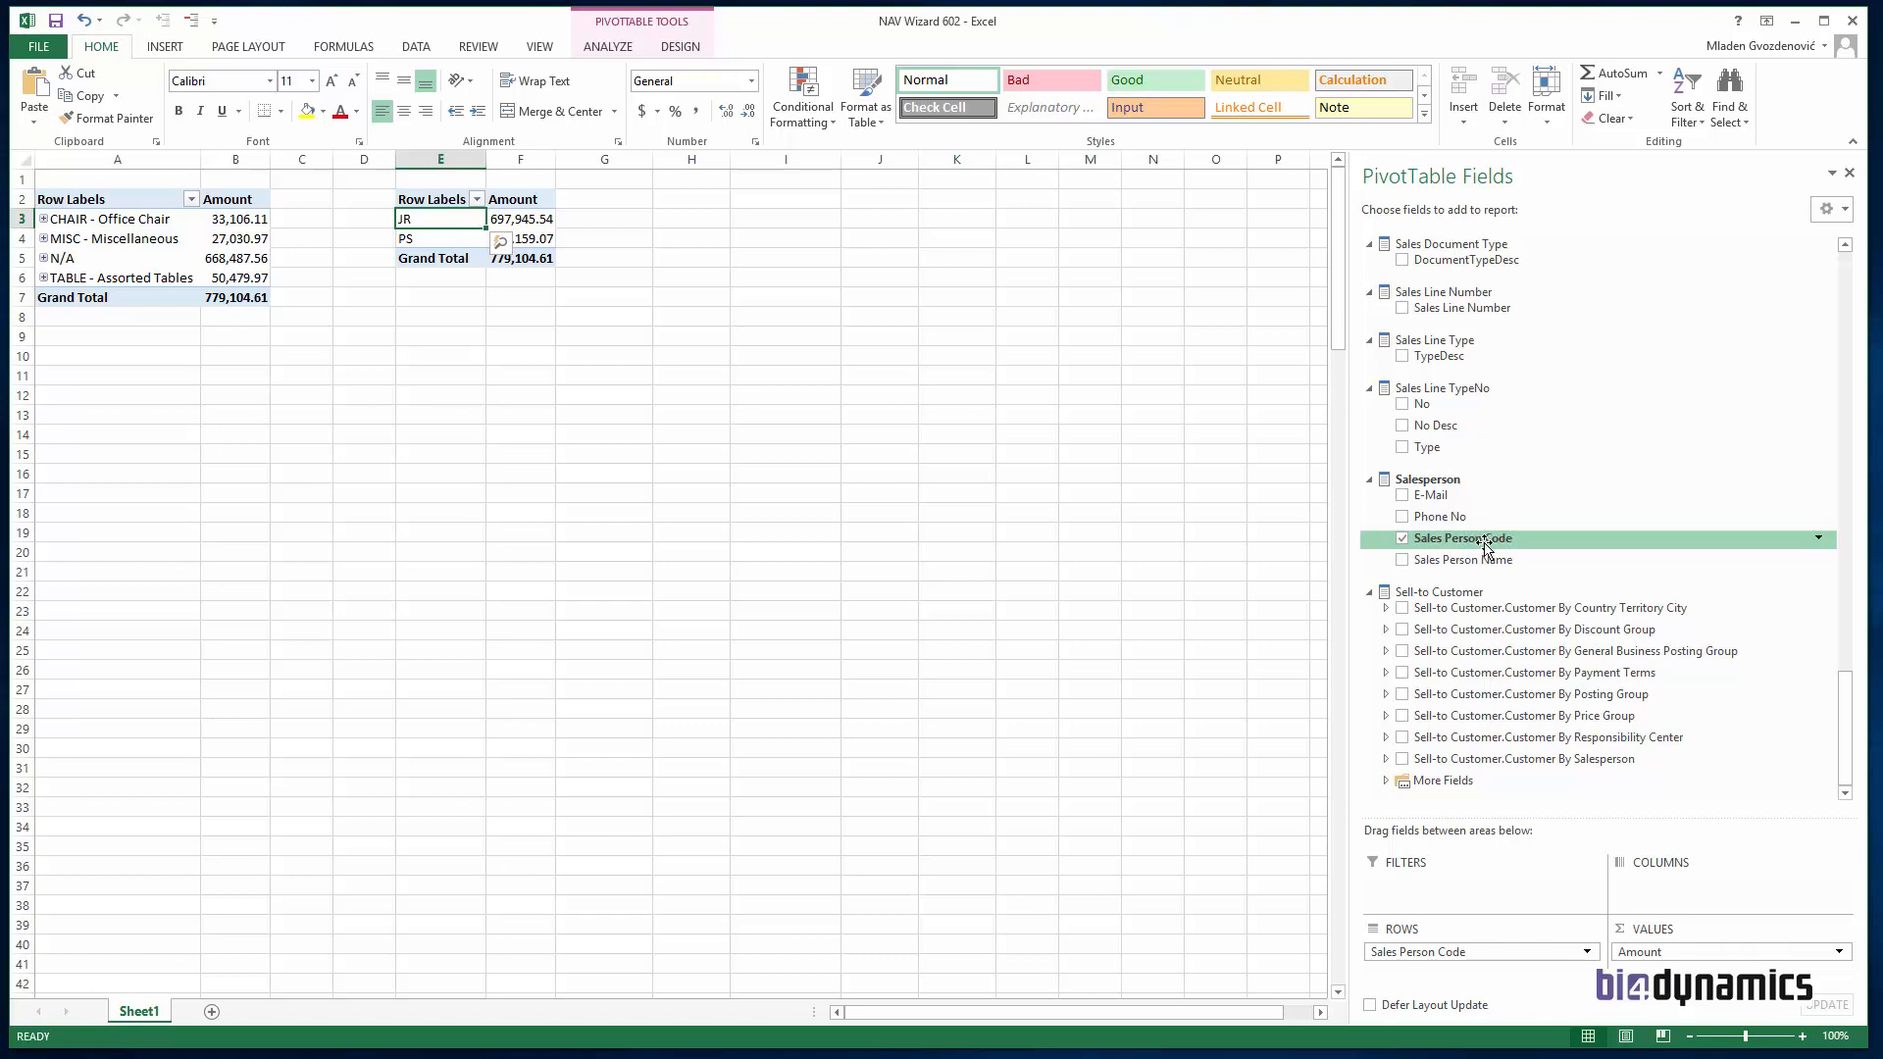
# Step: Try nesting Phone No beneath Sales Person Code, try E-Mail in its place, and remove both from the rows
pyautogui.click(1410, 517)
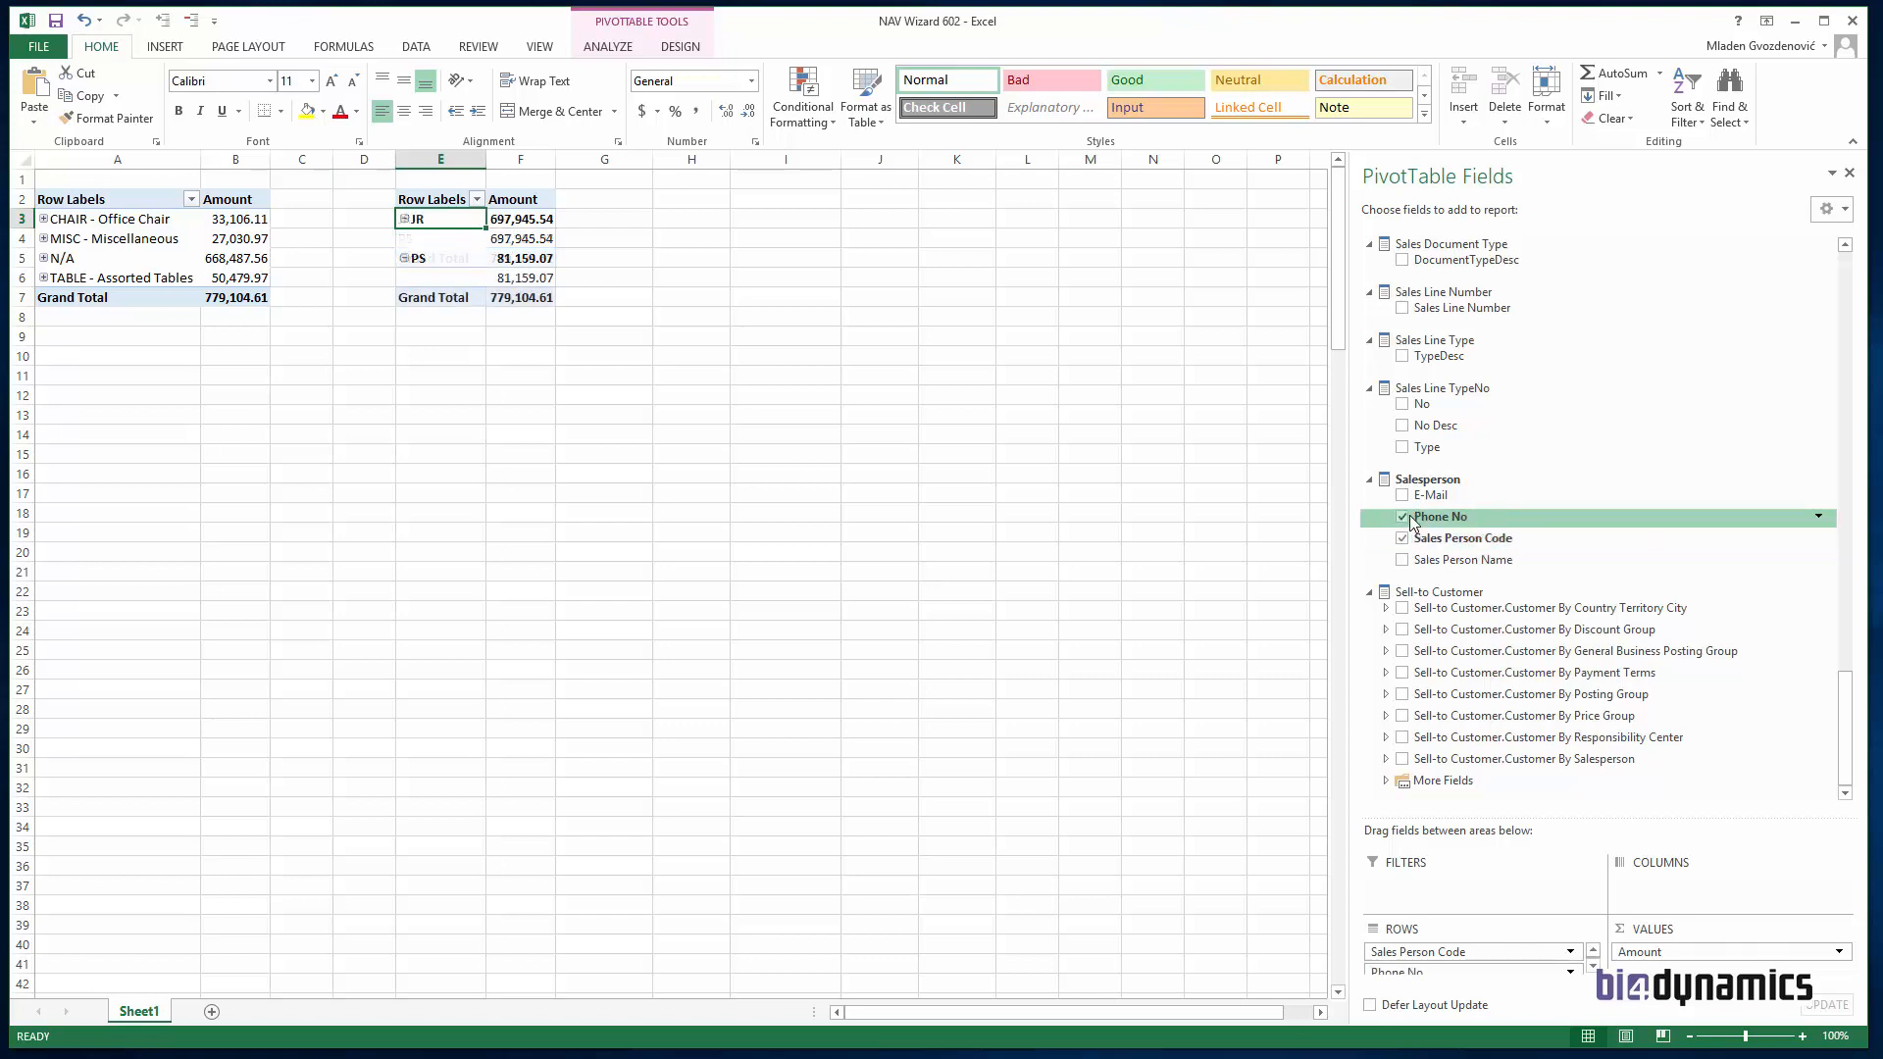
pyautogui.click(1401, 516)
pyautogui.click(1402, 496)
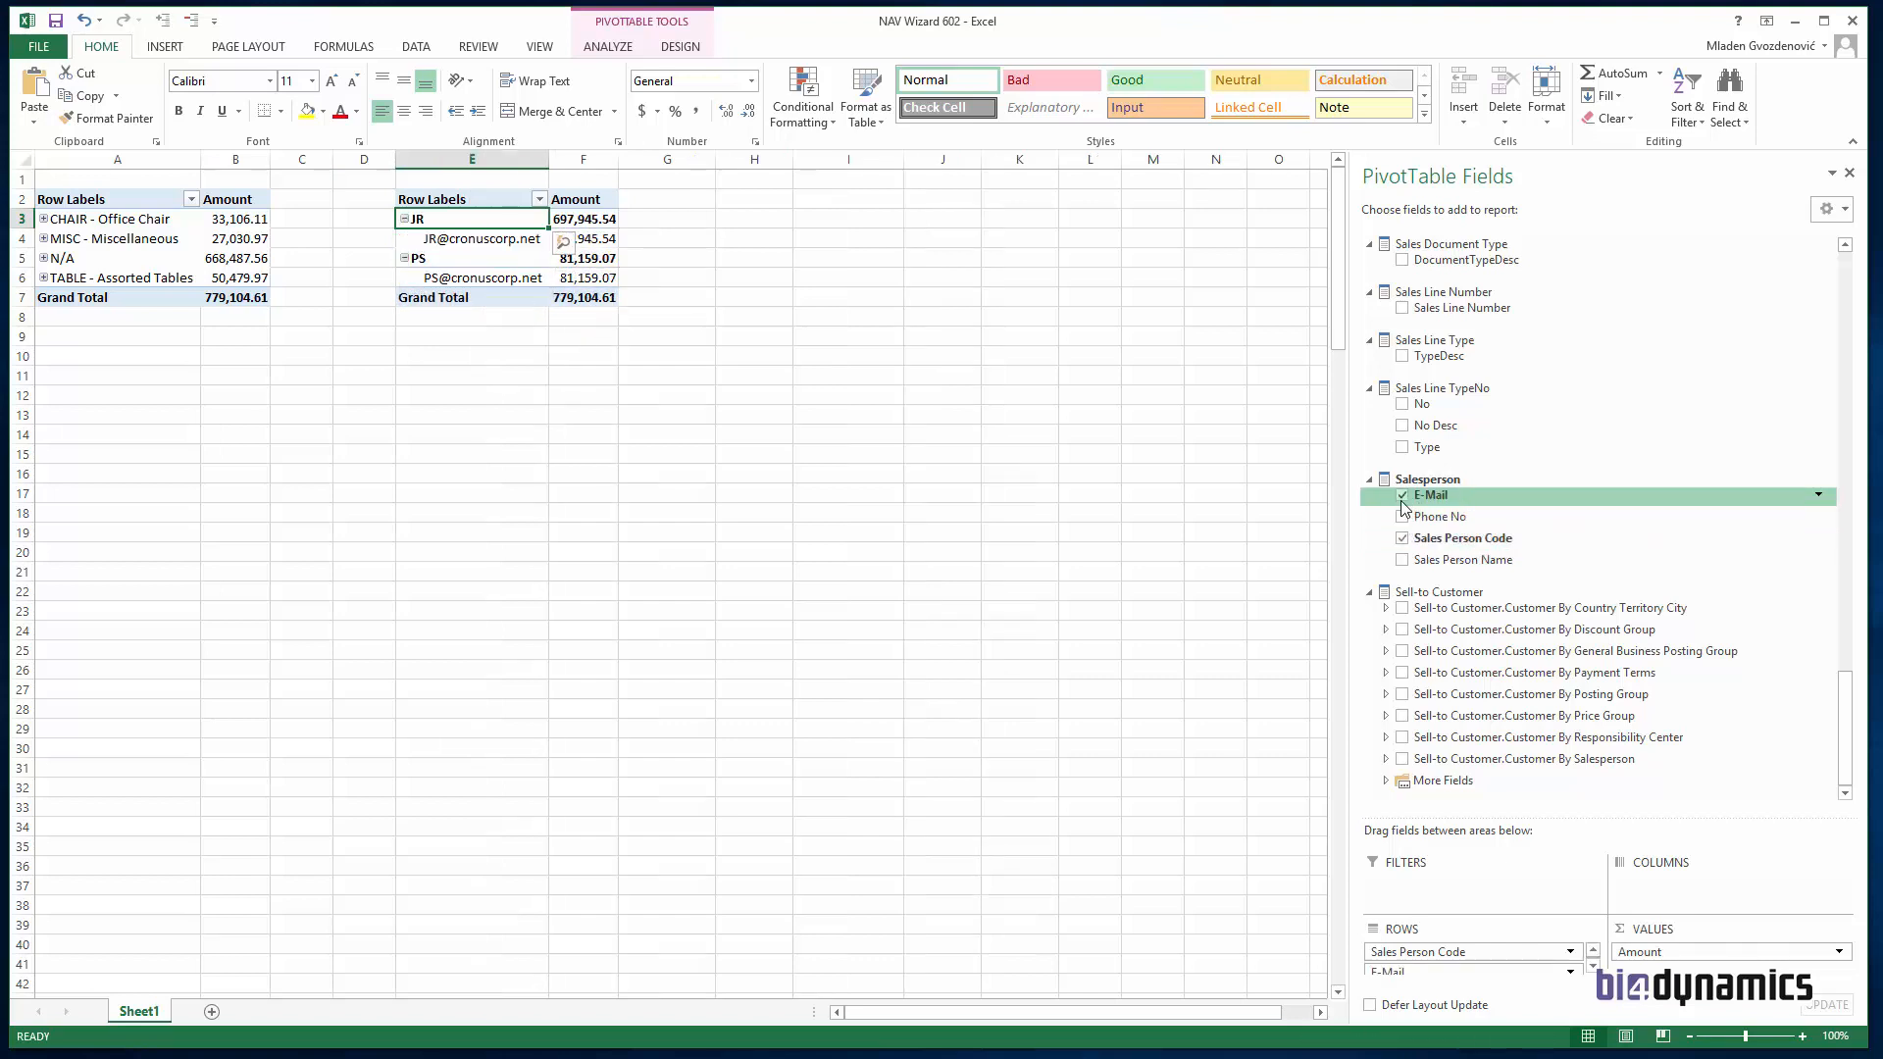
pyautogui.click(1402, 497)
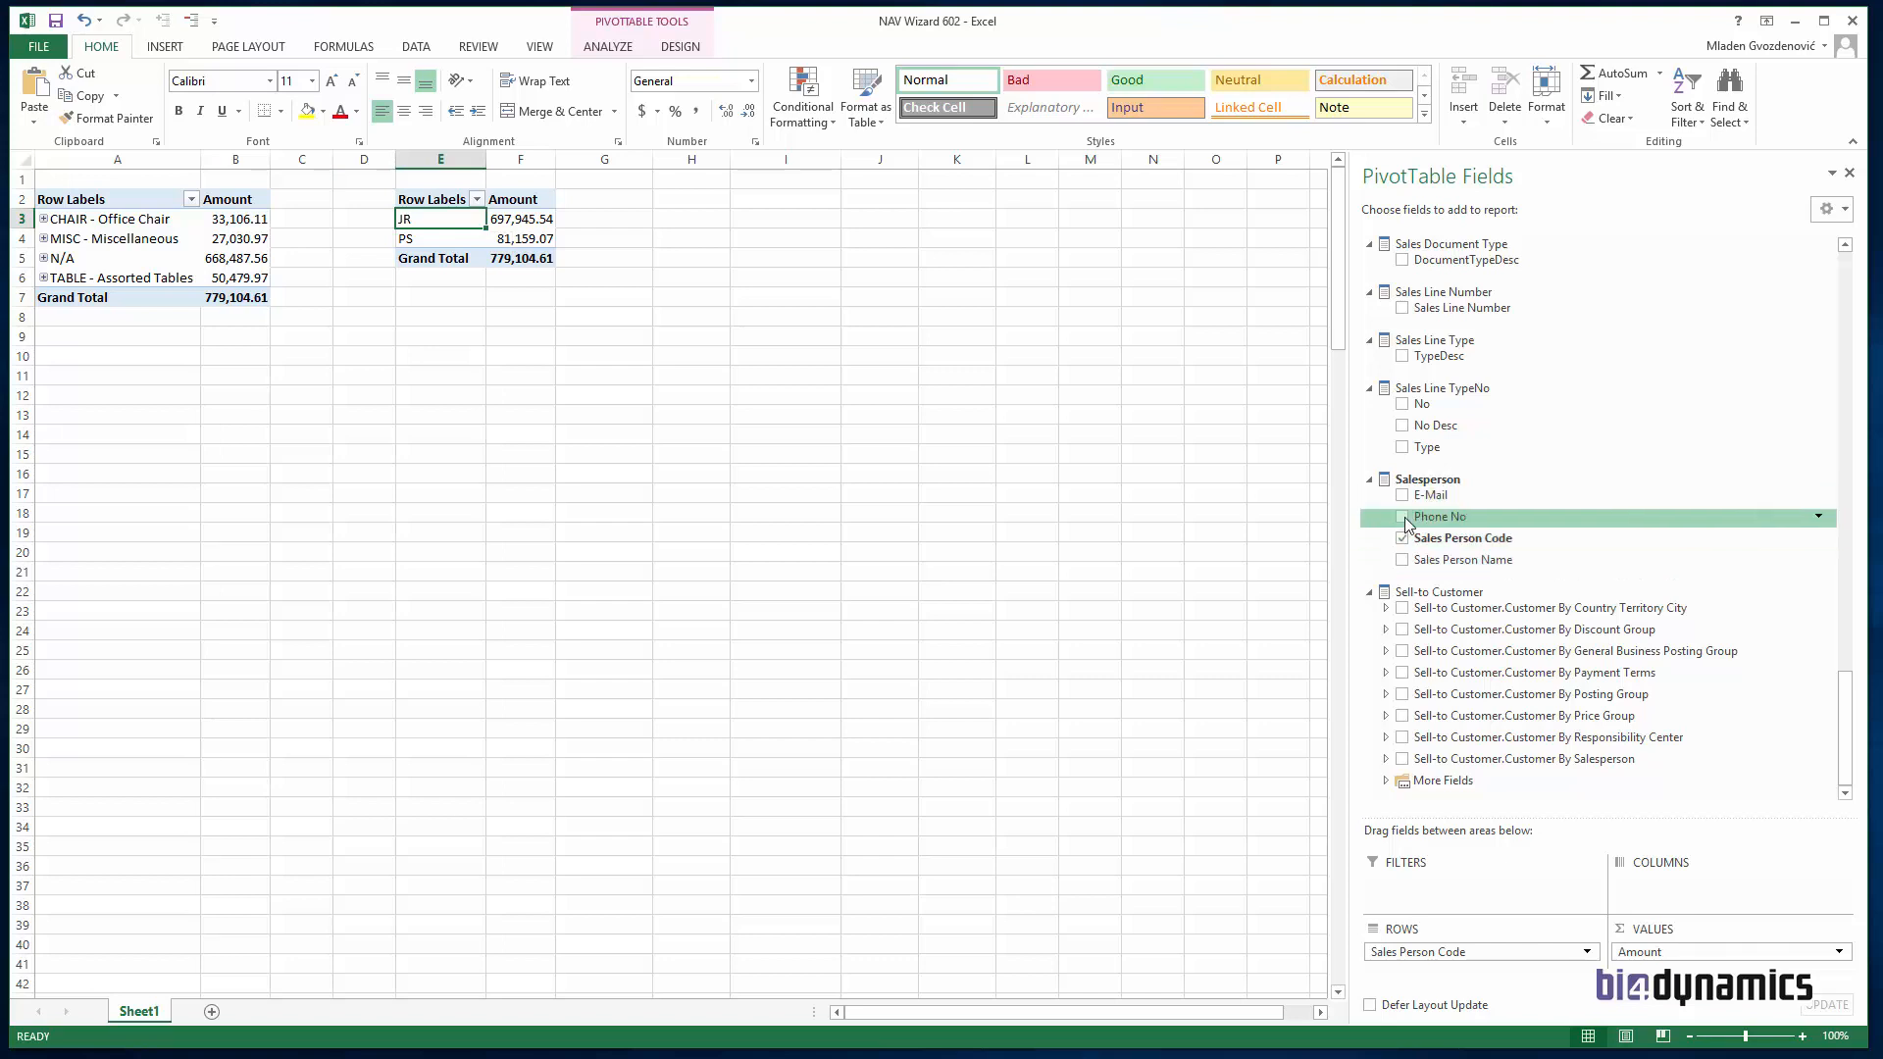
pyautogui.moveTo(1843, 714); pyautogui.dragTo(1842, 613)
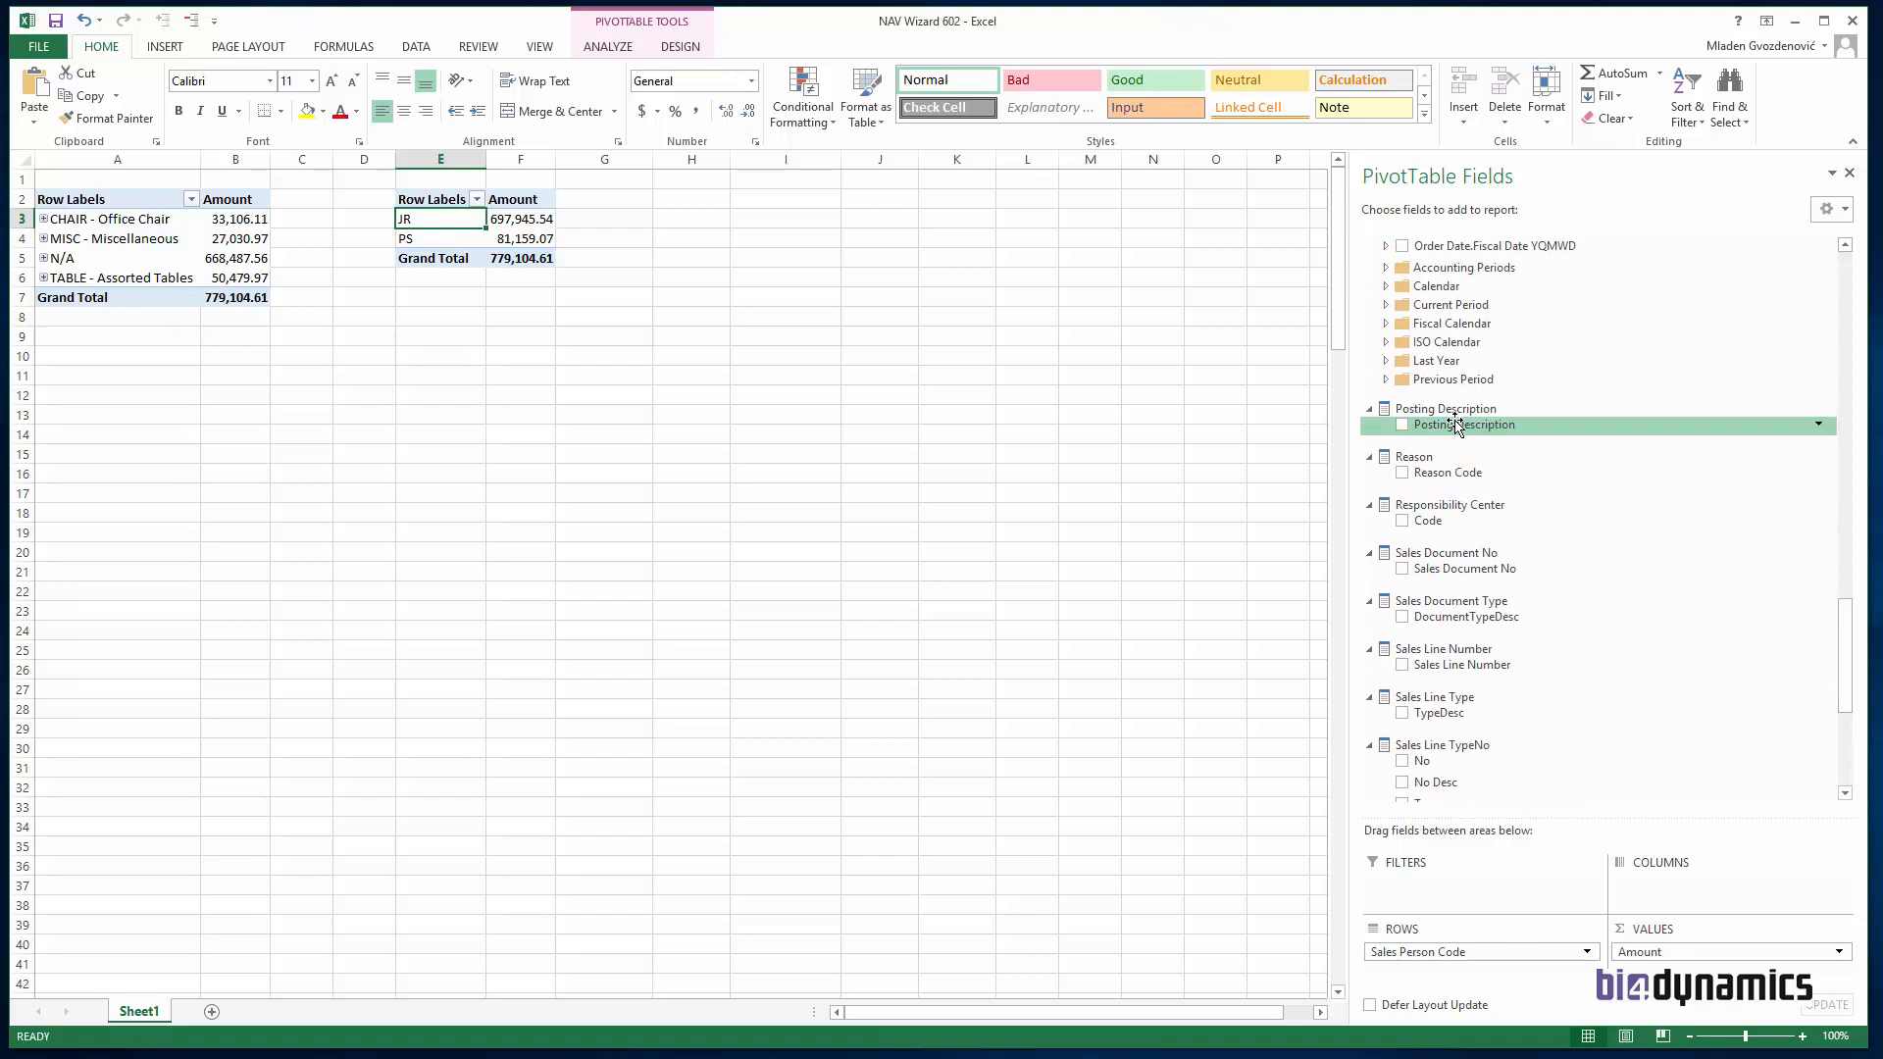